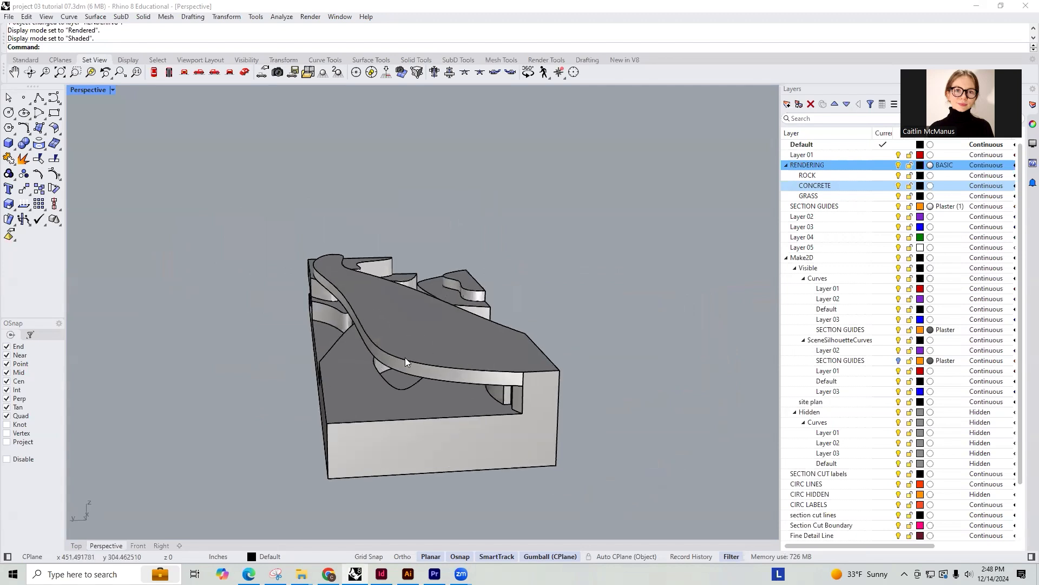
Examine the shaded building model in the perspective view from several angles and distances
right_click_drag(554, 349, 536, 373)
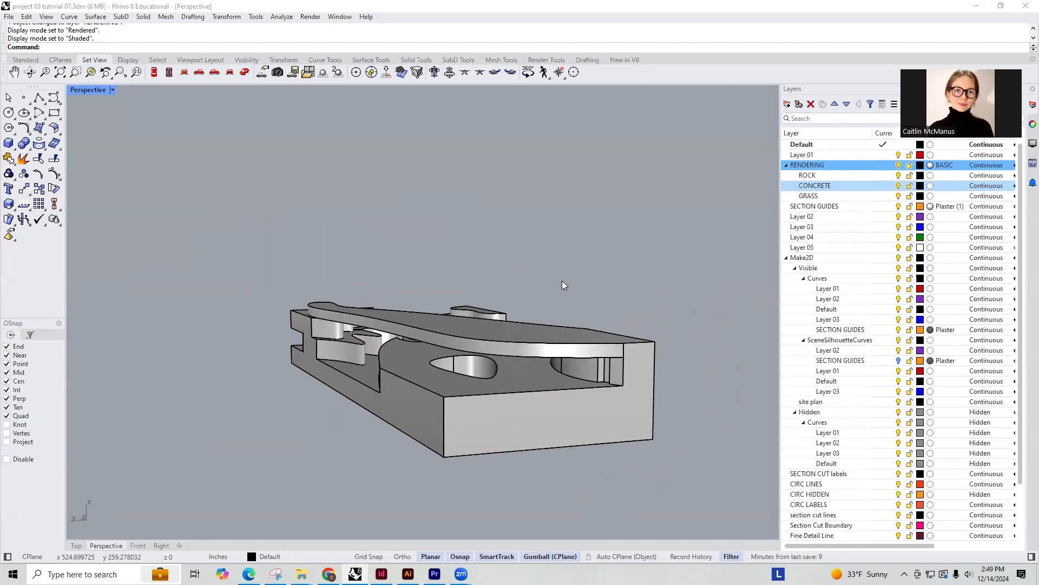
scroll(445, 303, "down", 10)
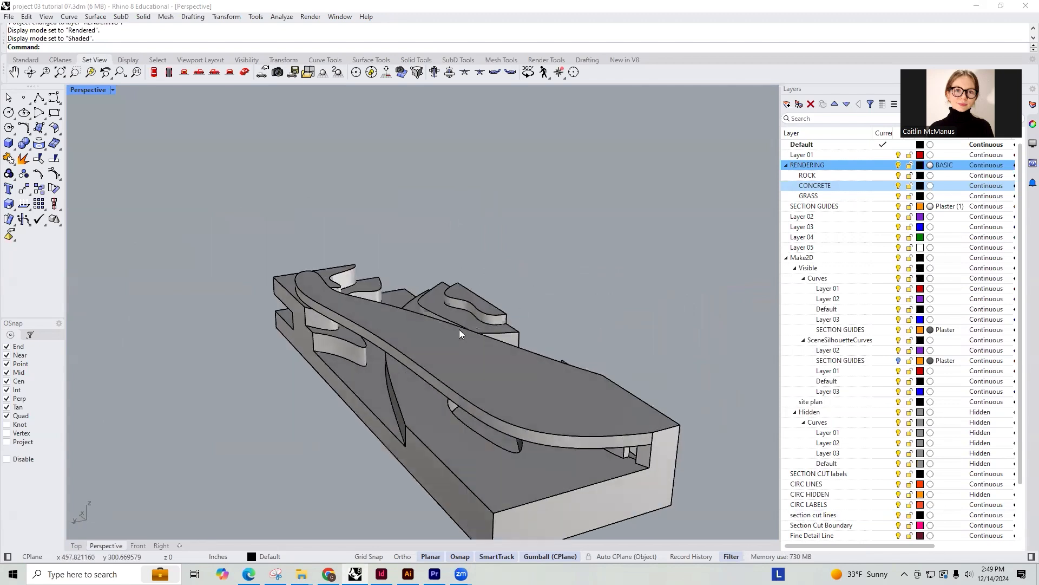
right_click_drag(685, 297, 629, 398)
scroll(537, 335, "up", 12)
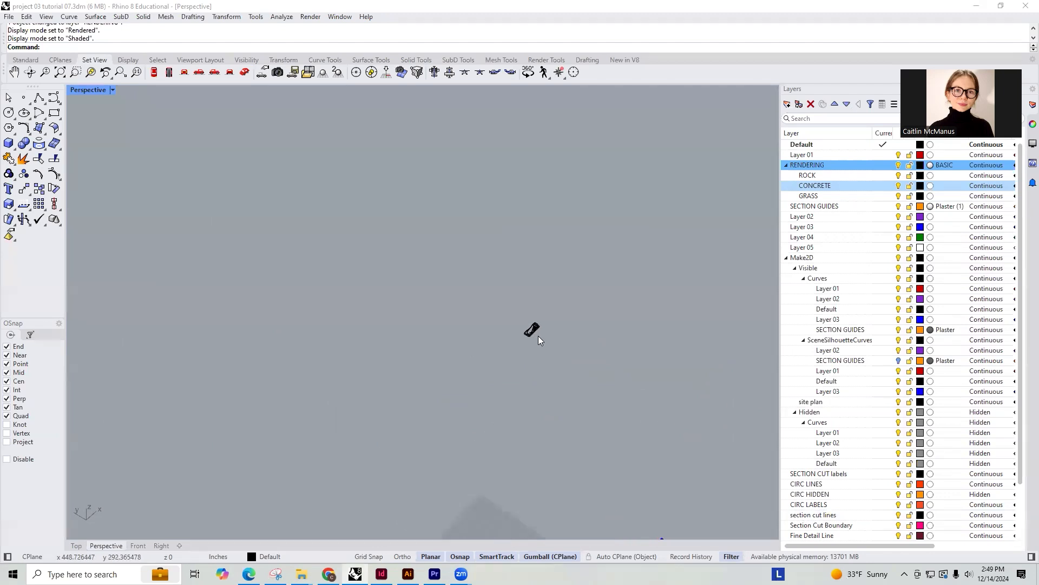
left_click(448, 269)
scroll(470, 459, "down", 6)
right_click_drag(471, 459, 525, 399)
scroll(548, 292, "up", 12)
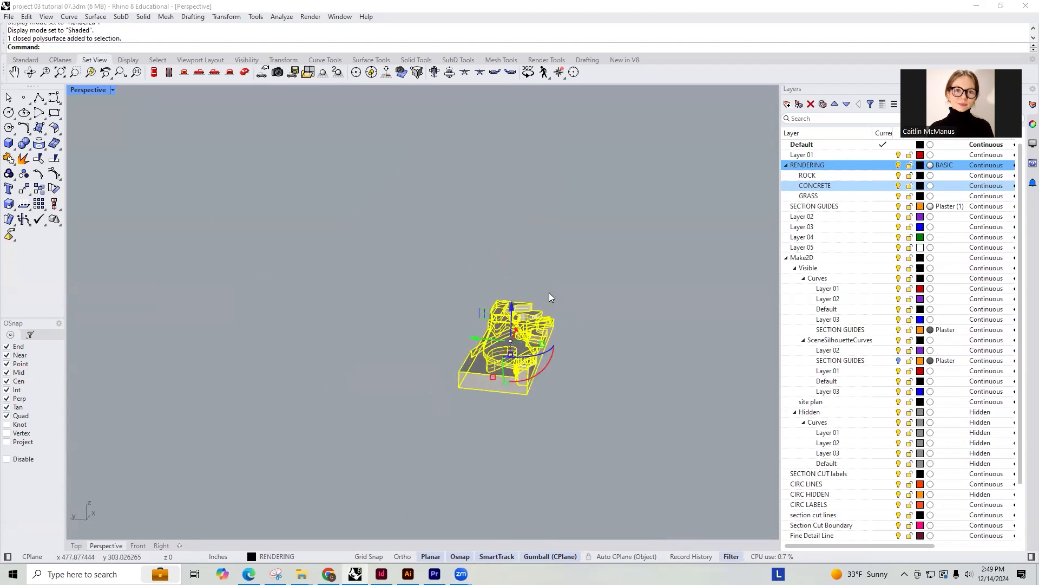
right_click_drag(513, 497, 401, 363)
right_click_drag(401, 363, 574, 334, "shift")
right_click_drag(574, 334, 342, 346, "shift")
Select the closed polysurface of the whole building in the perspective view
left_click(563, 272)
right_click_drag(563, 272, 731, 281)
right_click_drag(297, 353, 271, 339)
left_click(443, 369)
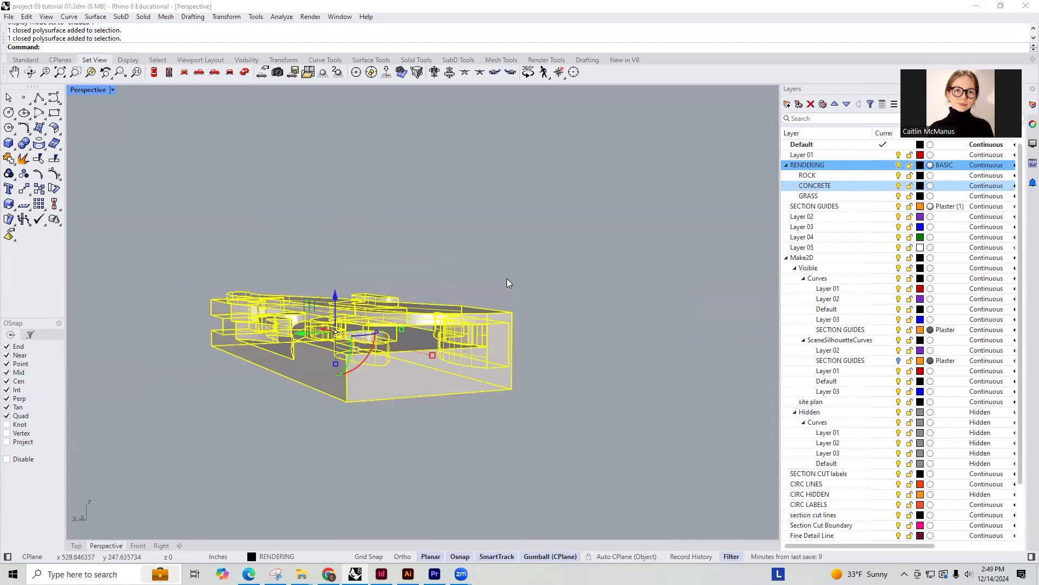
scroll(421, 340, "up", 2)
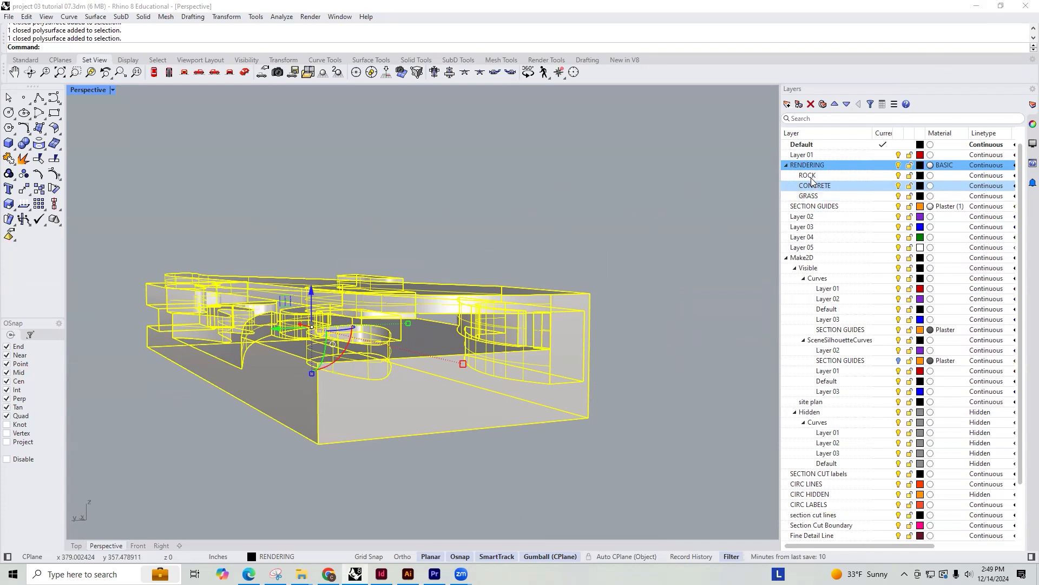
Create a layer named TREE BARK and nest it under the RENDERING layer
left_click(827, 198, "shift")
left_click(816, 185)
left_click(788, 105)
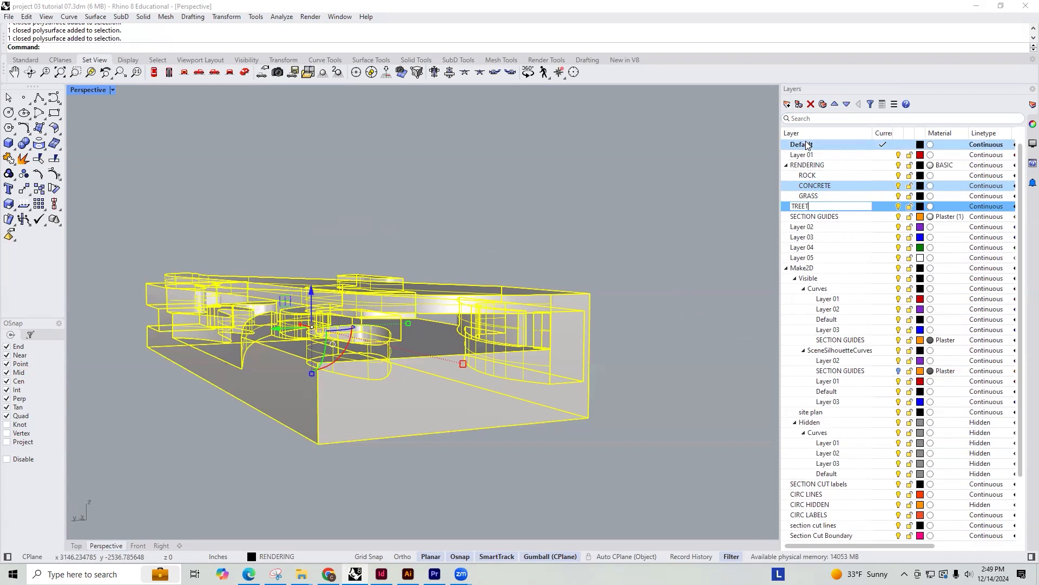
type("TREET")
key("BackSpace")
key("Return")
left_click(810, 206)
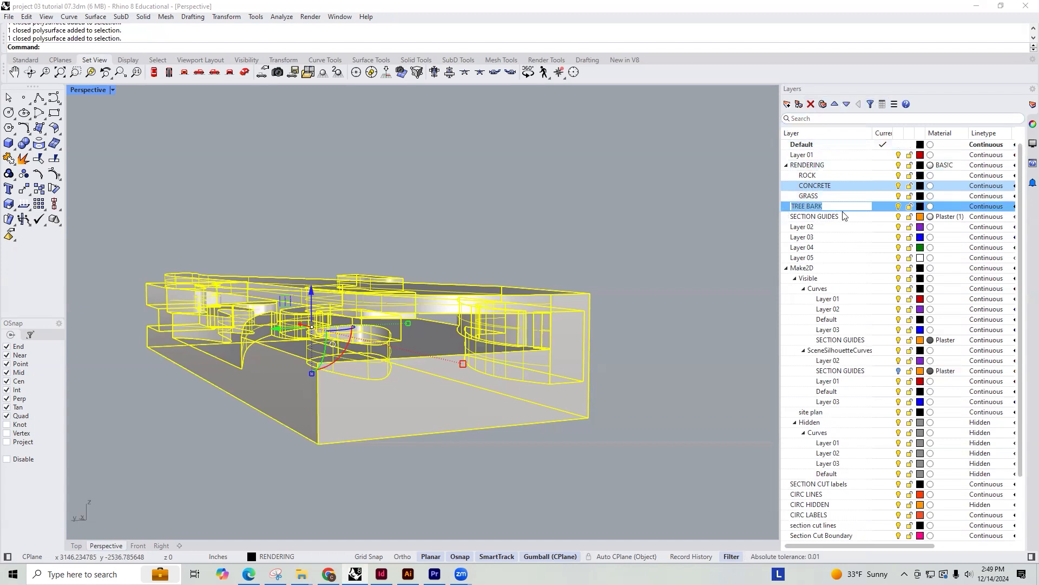
left_click(879, 218)
left_click_drag(789, 205, 811, 166)
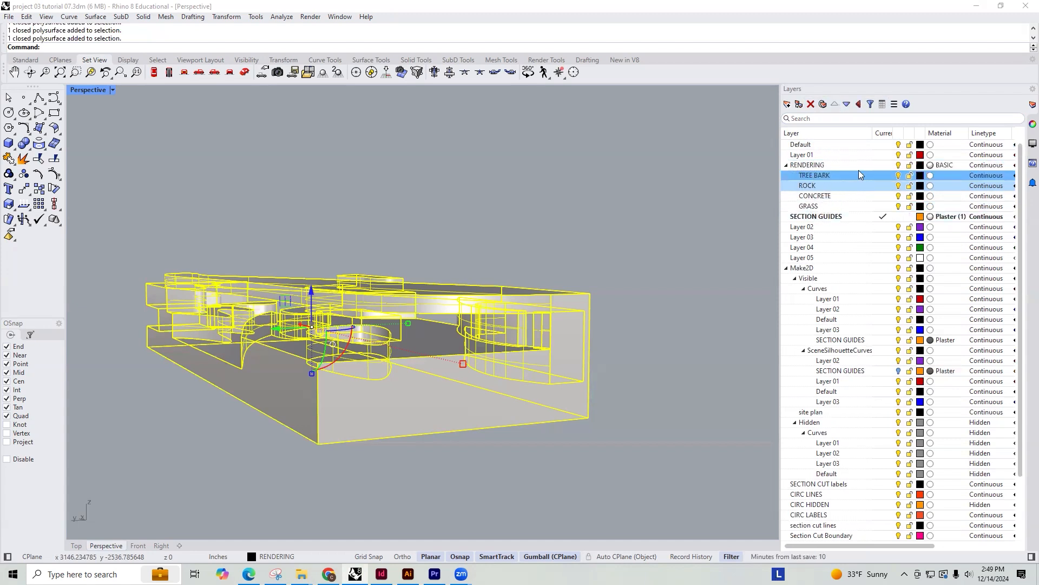
Add another sublayer under RENDERING and name it TREE TOPS
left_click(788, 104)
type("TREE TO")
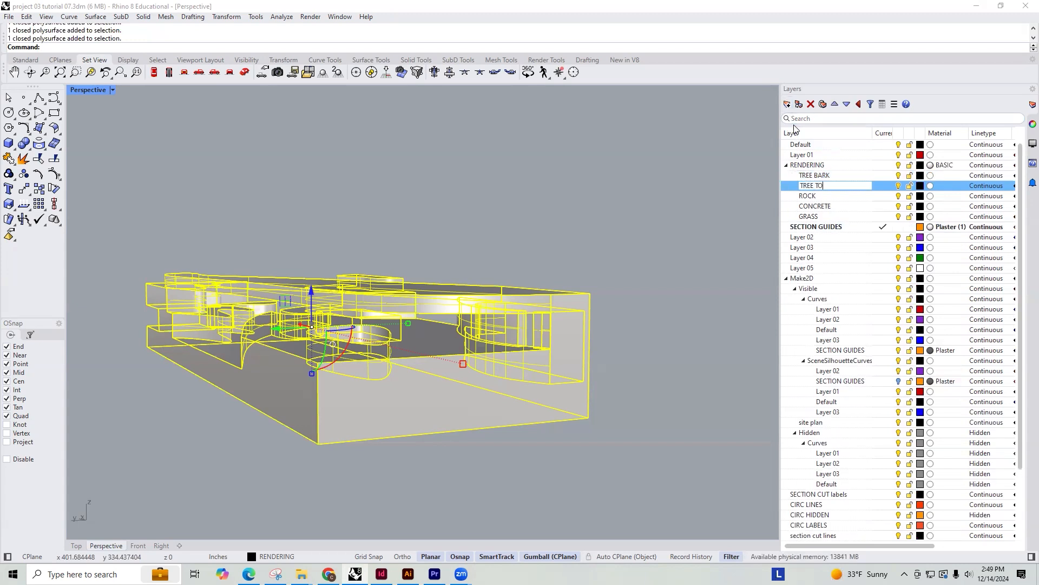
type("PS")
key("Return")
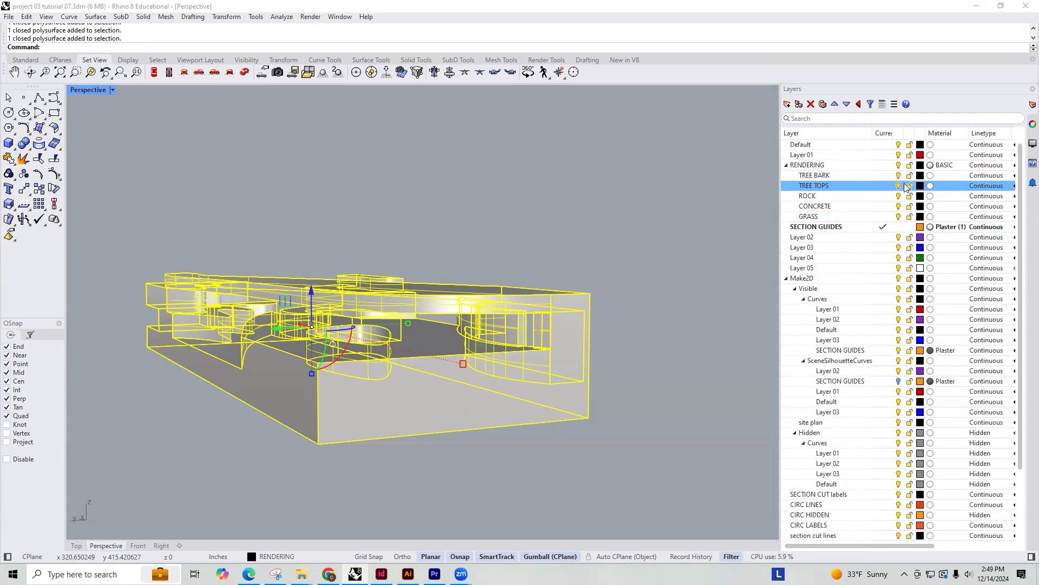
Set the material type of the TREE BARK layer to Picture
left_click(805, 167, "ctrl")
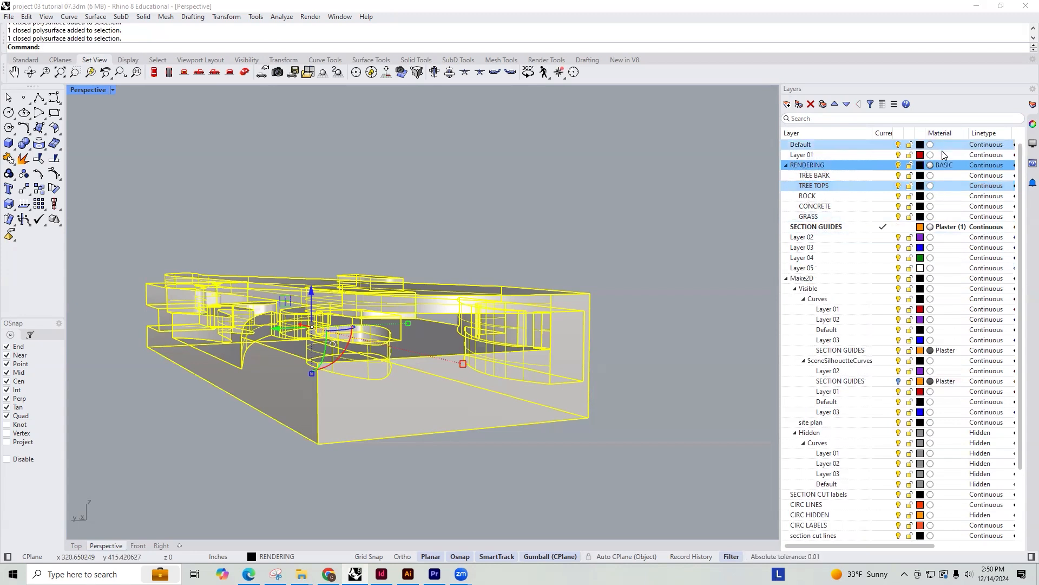
left_click(930, 178)
left_click(930, 180)
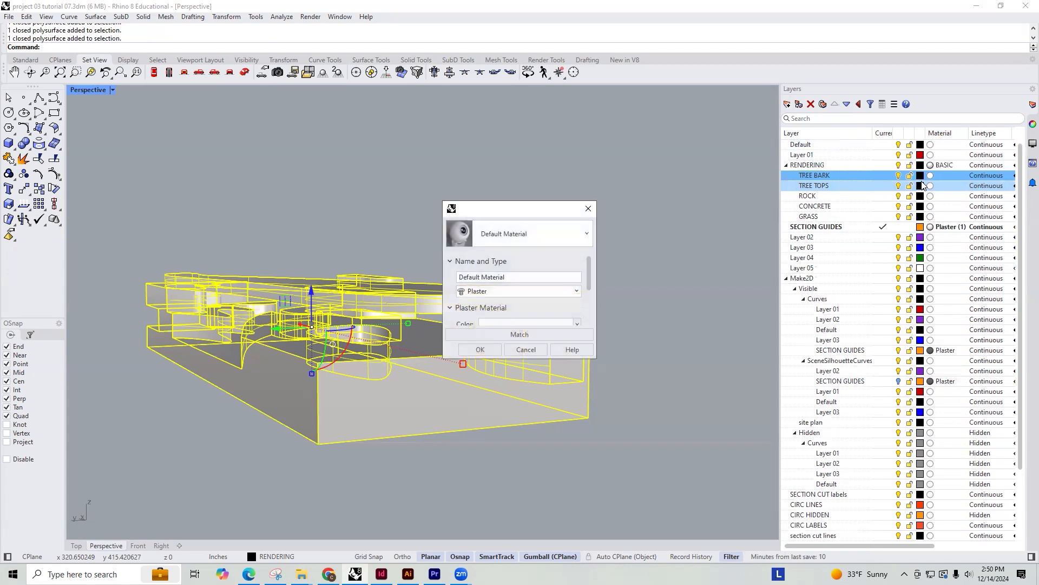
left_click(546, 291)
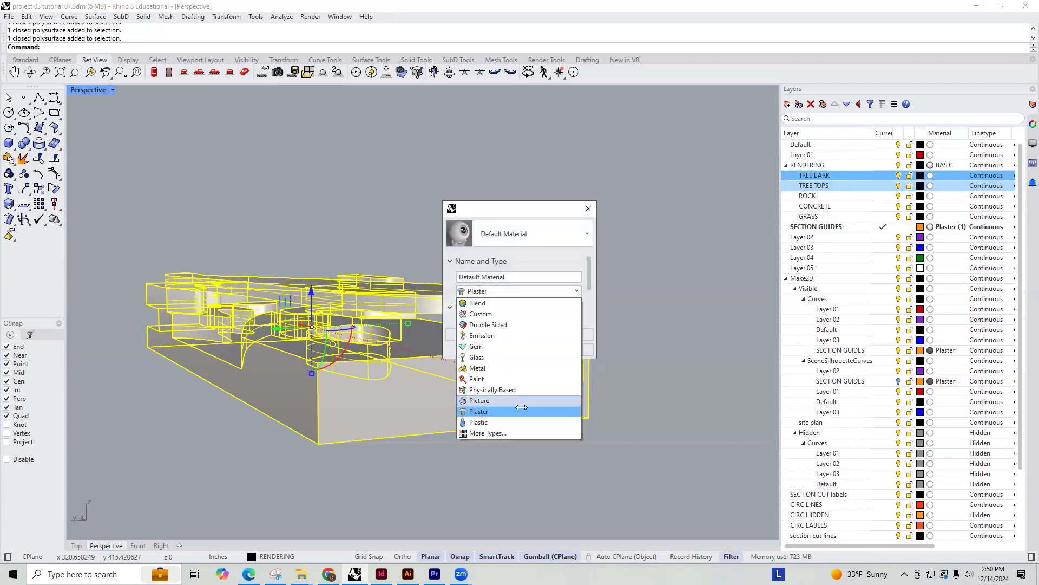
left_click(488, 433)
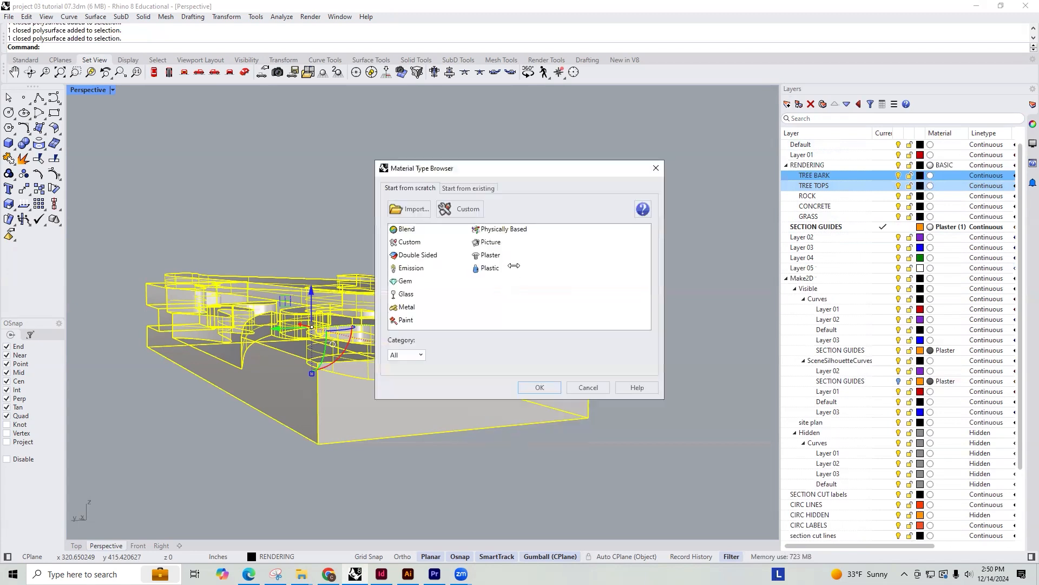
left_click(483, 242)
left_click(539, 387)
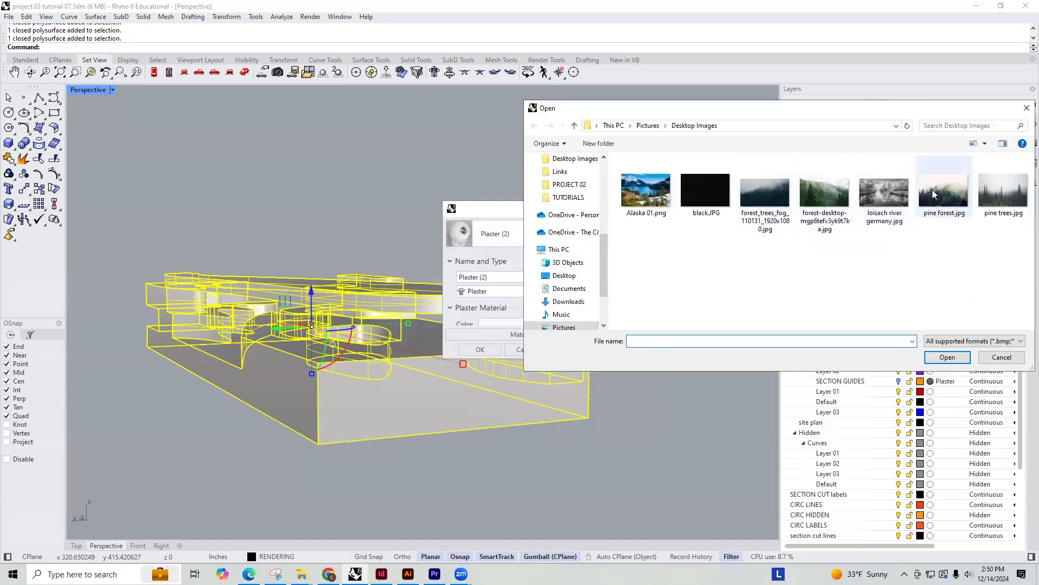
Use the green forest-desktop JPG from the Desktop Images folder as the TREE BARK material's picture and apply it
left_click(839, 183)
left_click(954, 201)
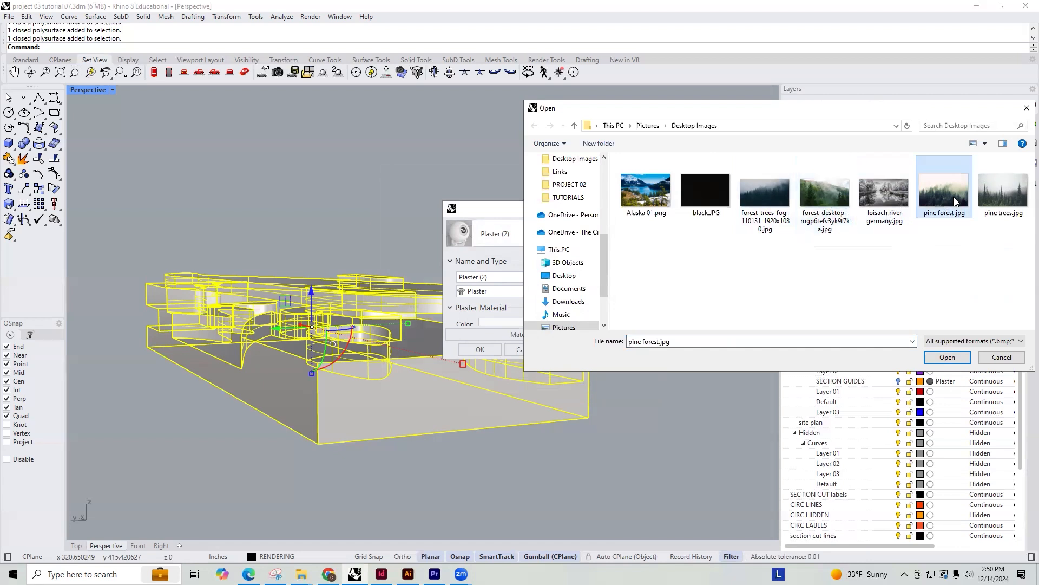
left_click(765, 193)
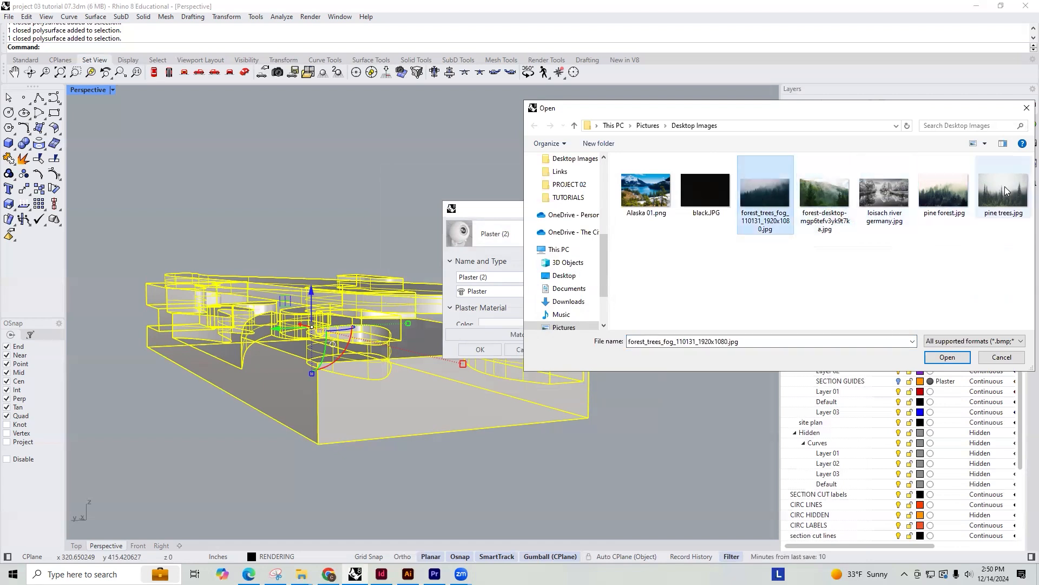
left_click(837, 178)
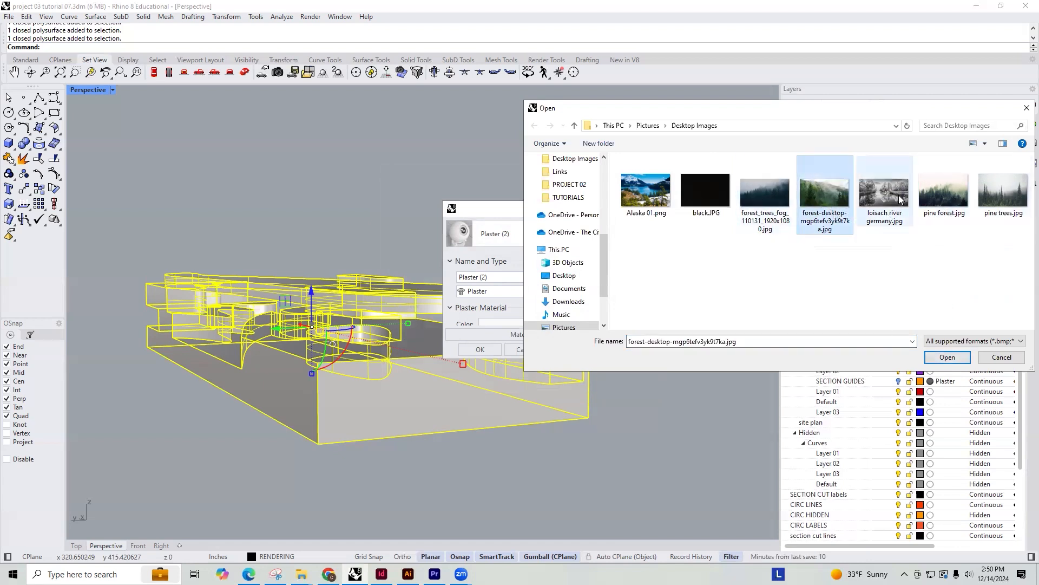
left_click(934, 199)
left_click(829, 199)
left_click(947, 357)
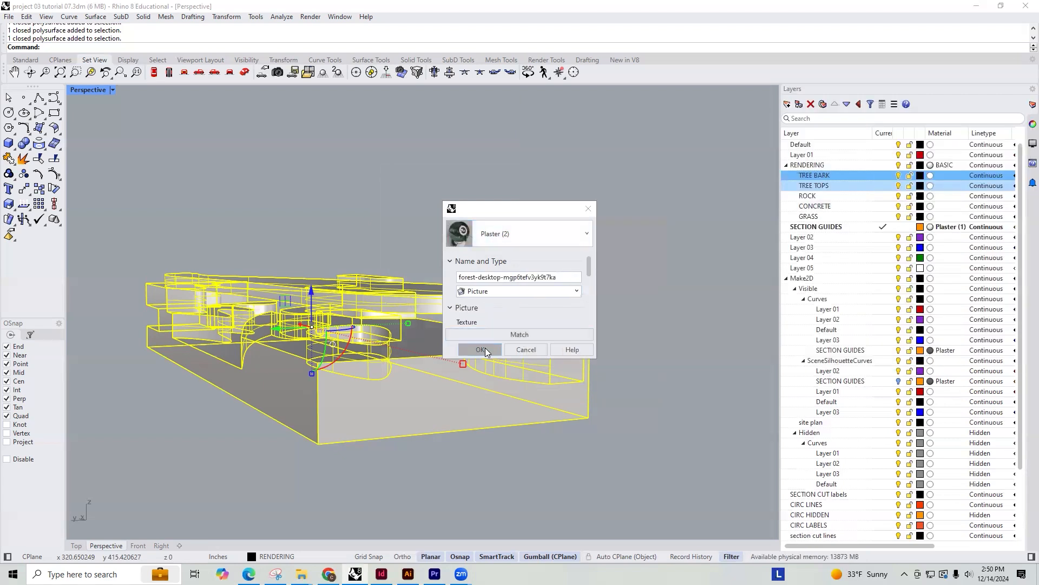
left_click(482, 349)
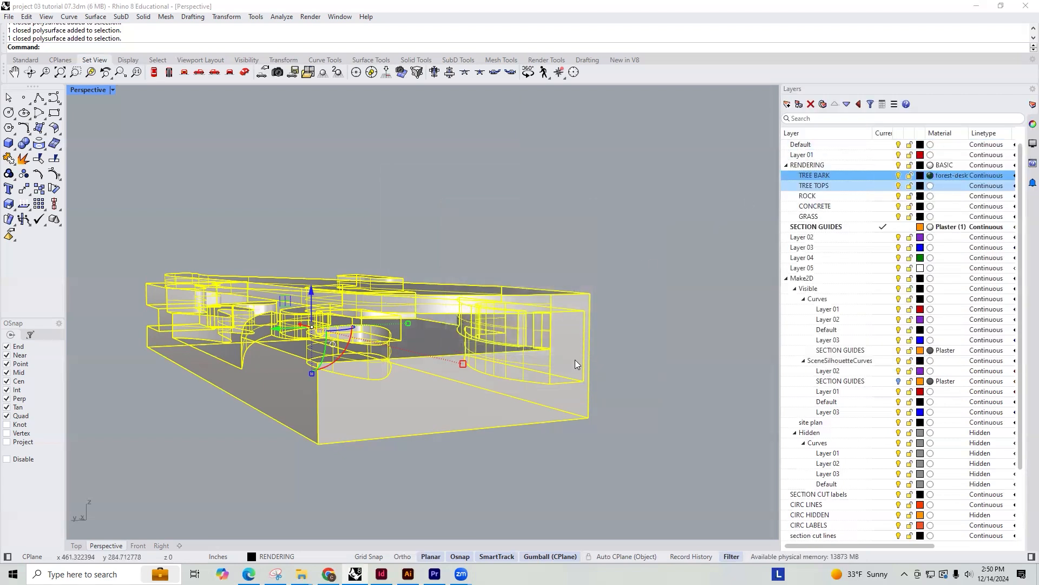
Move the selected building polysurface to the TREE BARK layer and deselect it
right_click(820, 174)
left_click(806, 186)
right_click(815, 174)
left_click(856, 223)
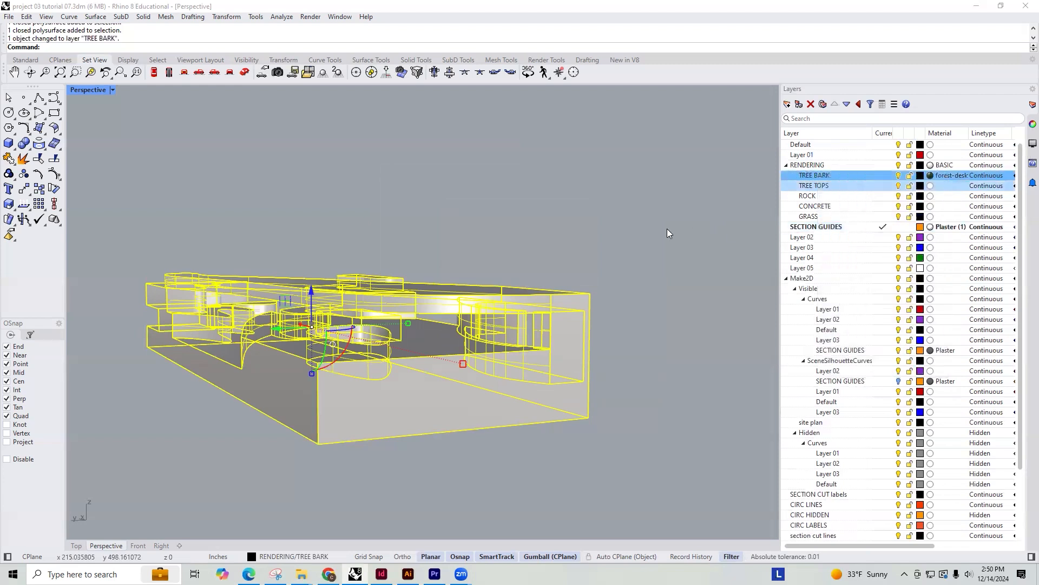
left_click(586, 226)
Show the perspective view in Rendered mode and inspect how the forest picture maps onto the building's surfaces
left_click(111, 91)
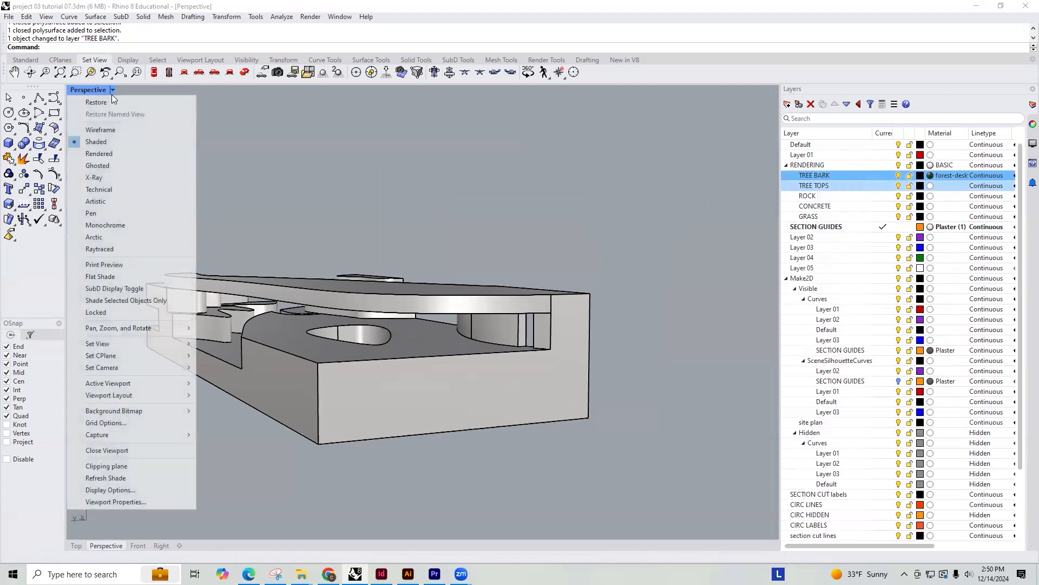
left_click(112, 154)
right_click_drag(574, 329, 307, 354)
scroll(307, 354, "up", 10)
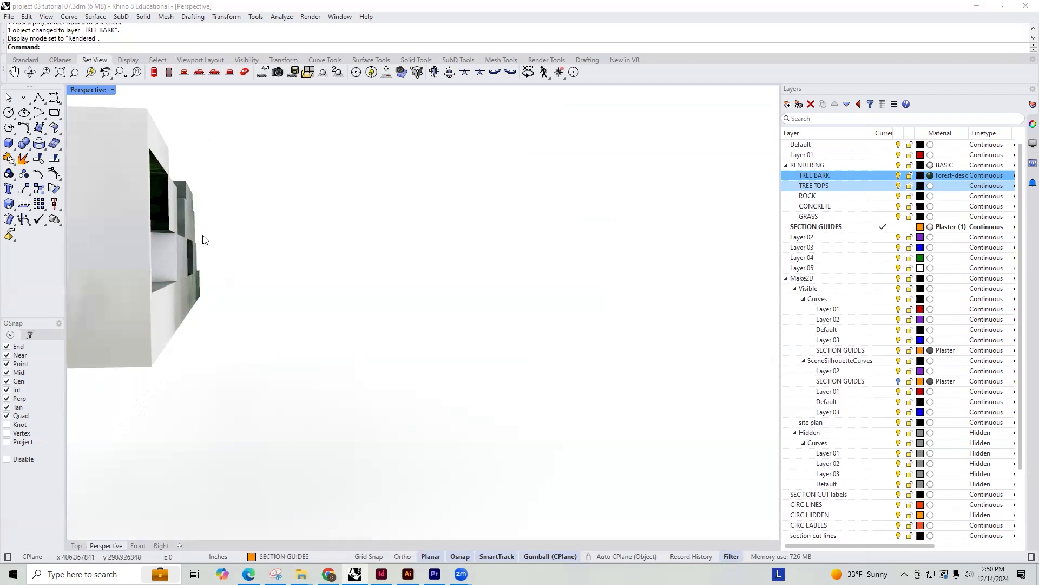
right_click_drag(223, 243, 370, 385, "shift")
mouse_move(469, 370)
right_mouse_down()
mouse_move(492, 370)
mouse_move(475, 372)
mouse_move(487, 395)
mouse_move(480, 360)
mouse_move(514, 359)
mouse_move(503, 319)
mouse_move(470, 350)
right_mouse_up()
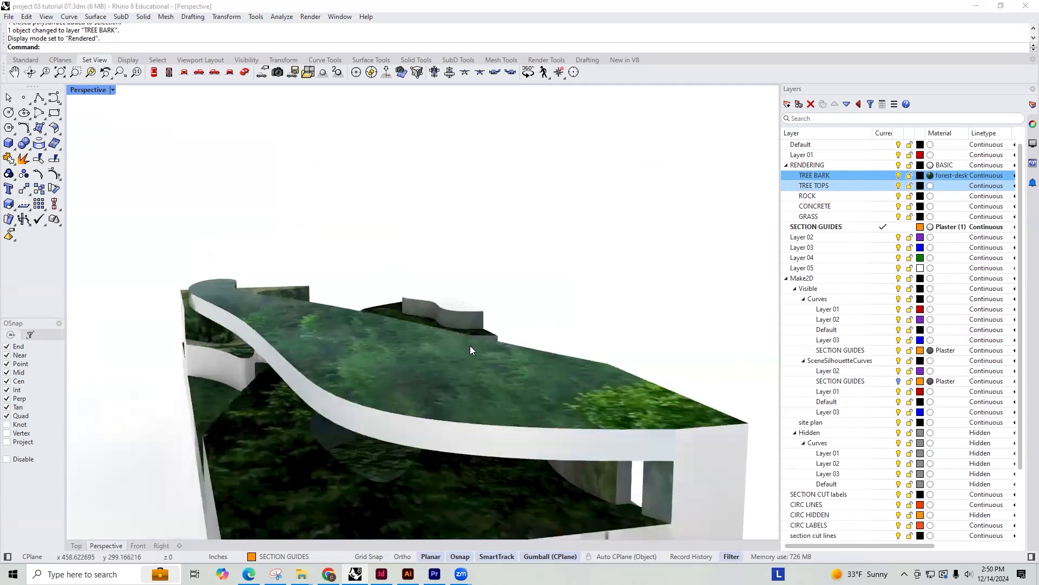
mouse_move(419, 321)
right_mouse_down()
mouse_move(337, 406)
mouse_move(378, 358)
mouse_move(373, 343)
mouse_move(420, 325)
mouse_move(476, 323)
mouse_move(348, 313)
mouse_move(449, 315)
mouse_move(333, 324)
mouse_move(432, 339)
mouse_move(417, 341)
right_mouse_up()
scroll(332, 316, "up", 3)
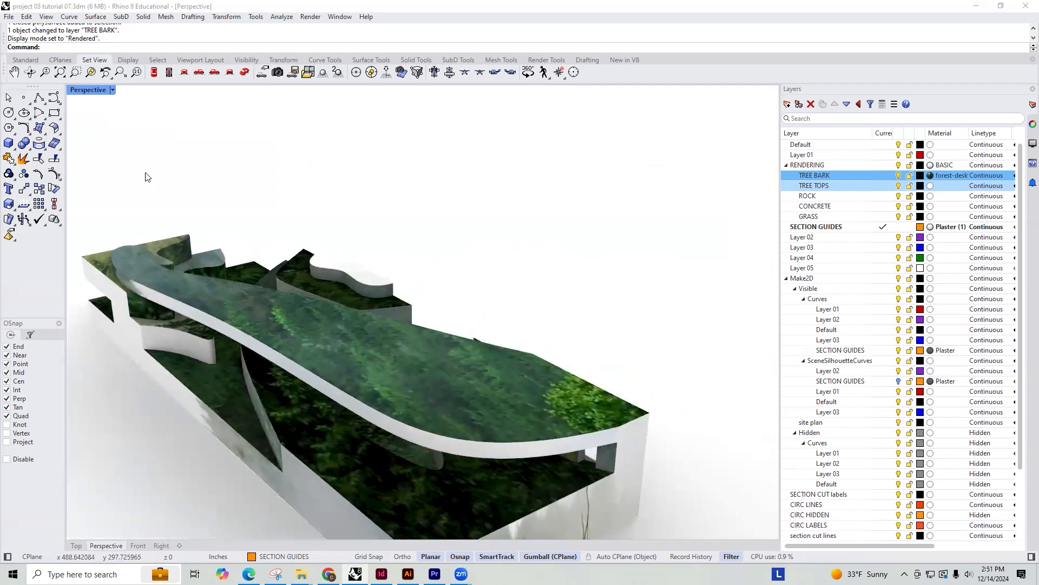
Set the perspective view to Shaded mode and select the building's closed polysurface
left_click(112, 89)
left_click(127, 142)
right_click_drag(450, 281, 355, 420)
left_click(352, 425)
left_click(464, 357)
scroll(467, 346, "down", 2)
right_click_drag(467, 346, 469, 333)
right_click_drag(408, 383, 373, 288)
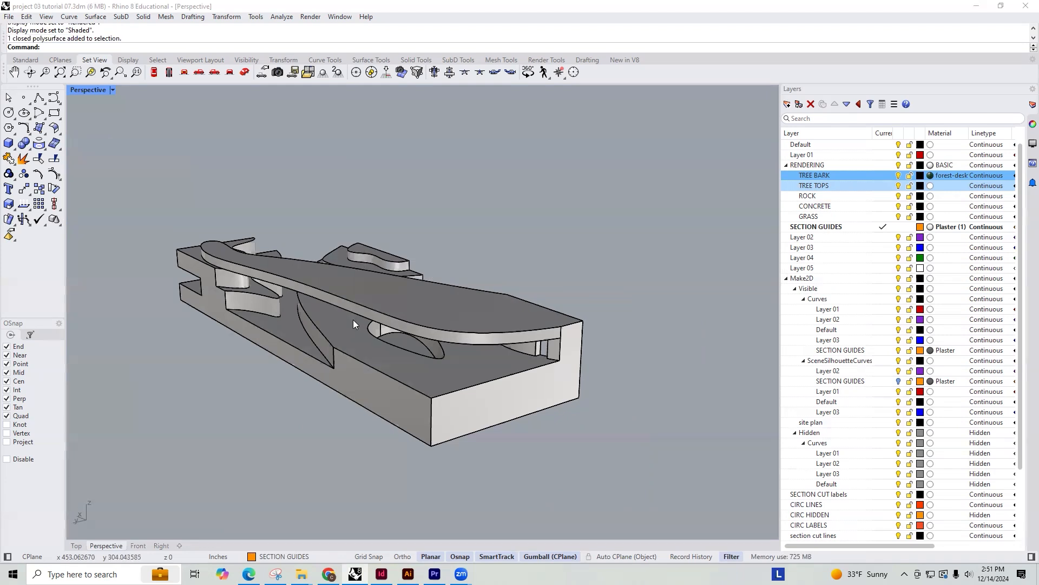
left_click(346, 298)
type("1")
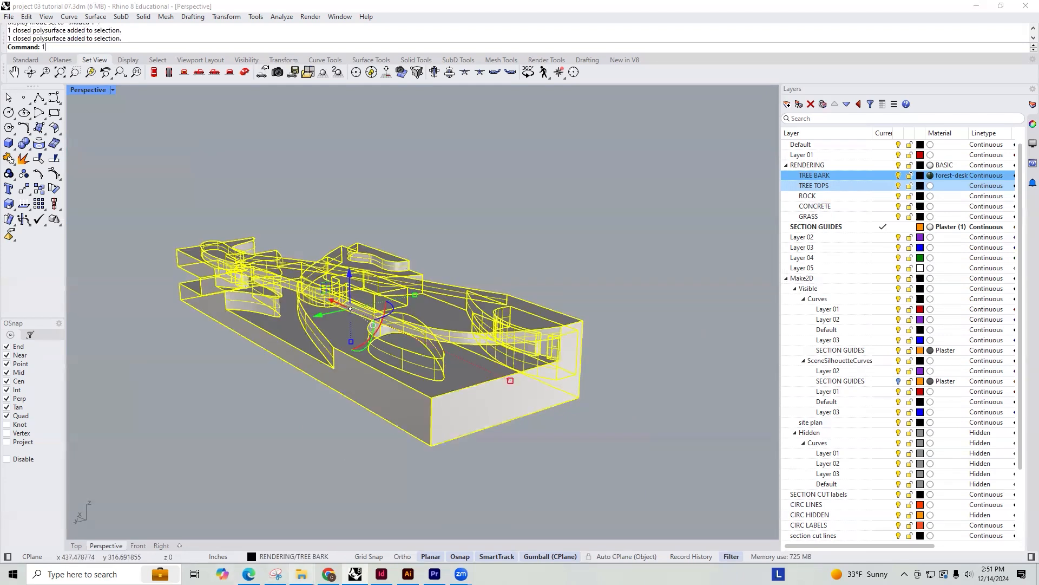
Switch to Chrome and review the open image searches for redwall limestone, concrete, stone and grass textures
key("alt+Tab")
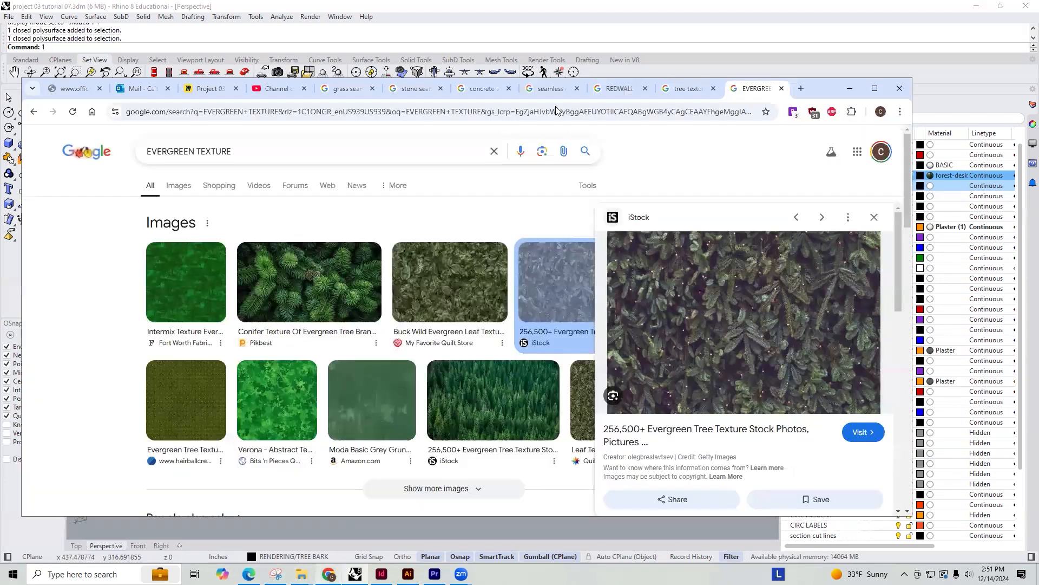
left_click(676, 91)
left_click(616, 88)
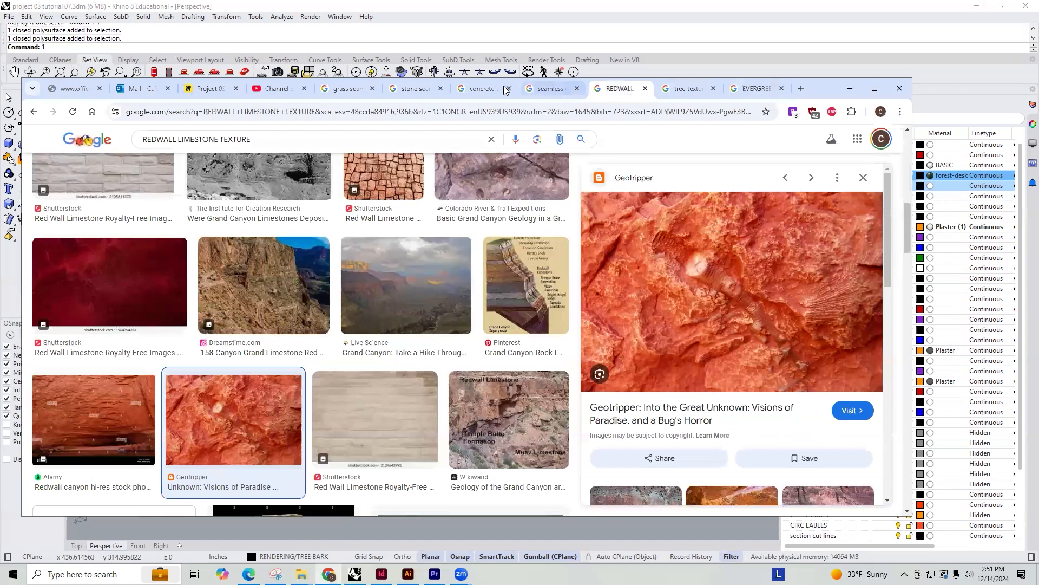
left_click(483, 93)
left_click(412, 92)
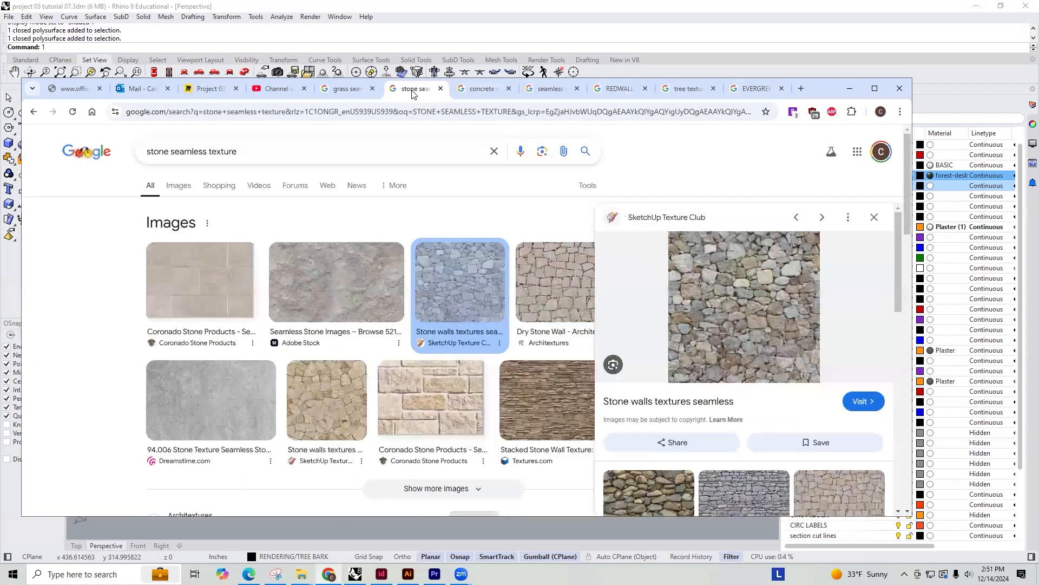
left_click(347, 90)
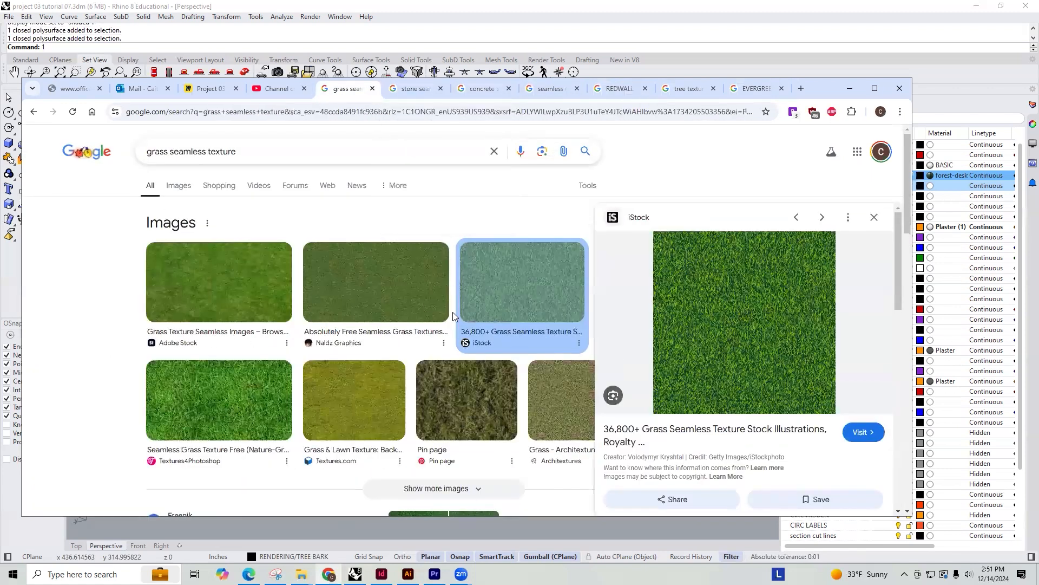
left_click(409, 90)
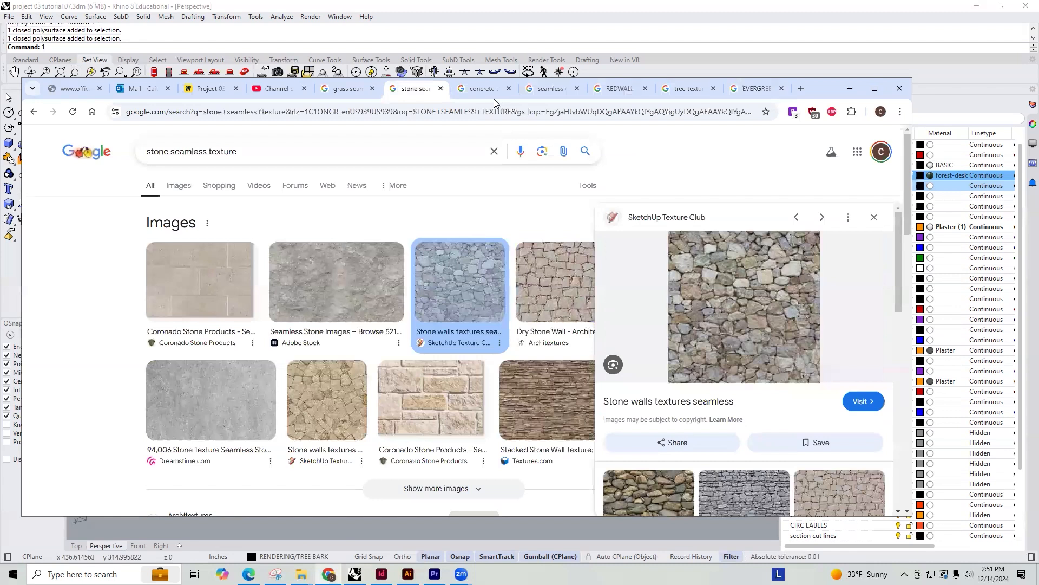
left_click(488, 86)
left_click(410, 88)
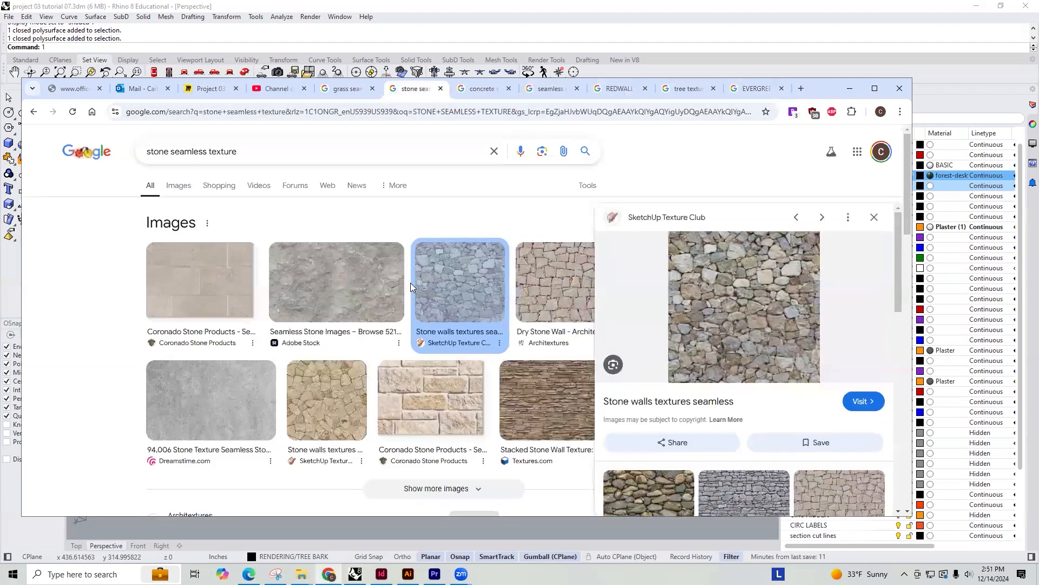
Open the Adobe Stock seamless stone image for saving and choose the TUTORIALS folder as the location
left_click(317, 268)
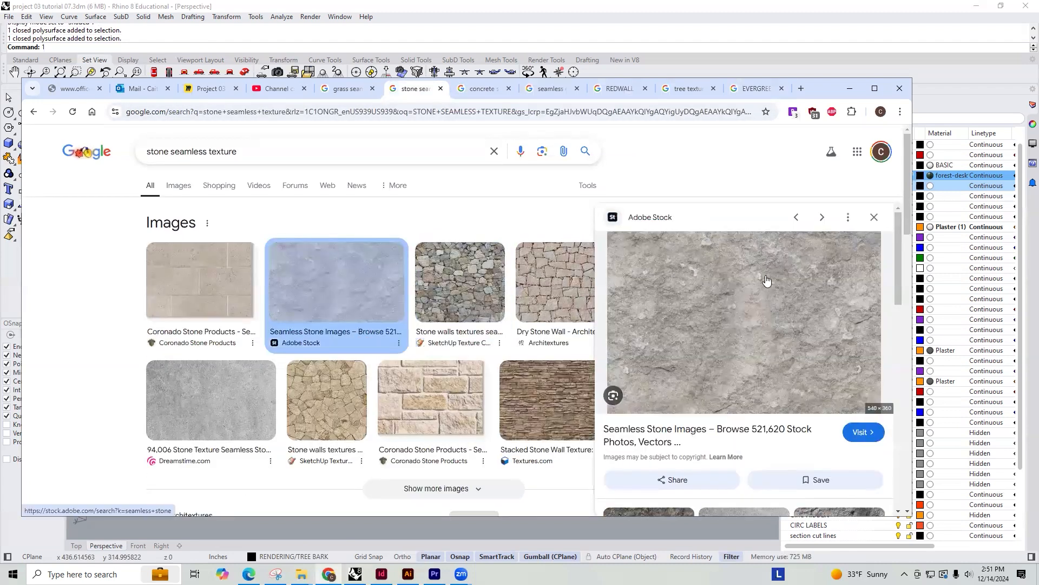
right_click(733, 307)
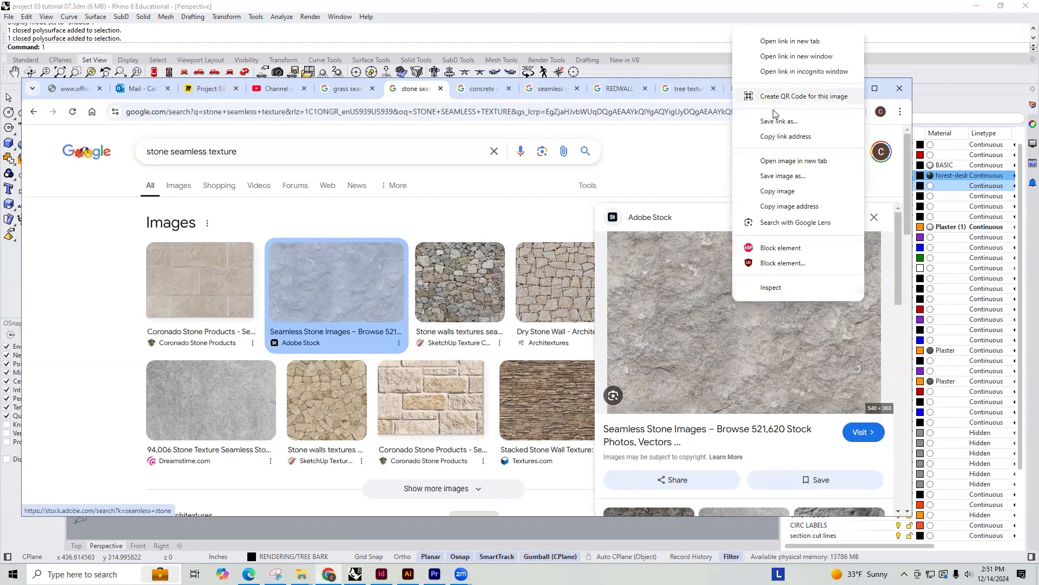
left_click(785, 176)
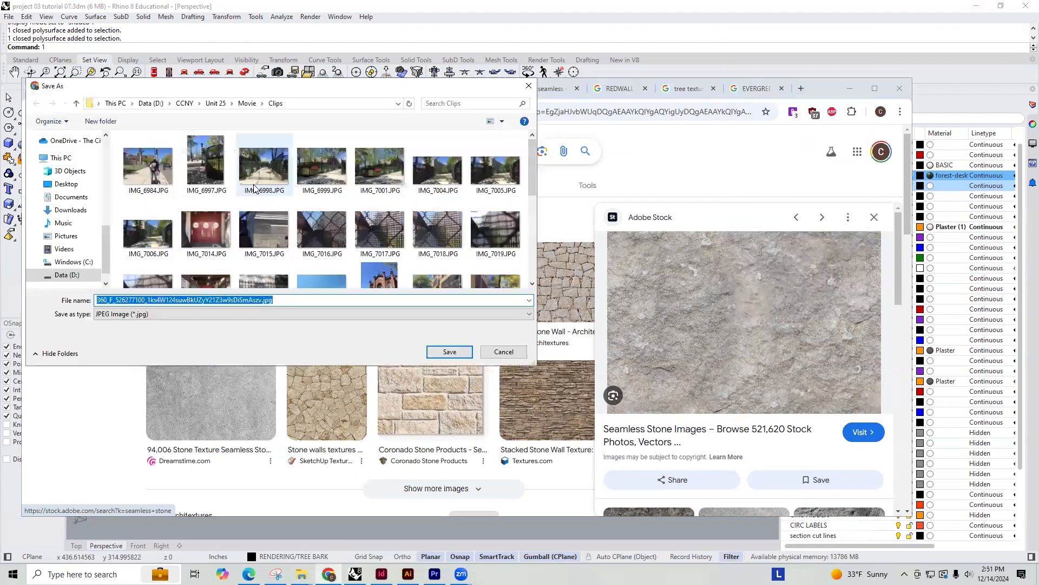
scroll(81, 162, "up", 3)
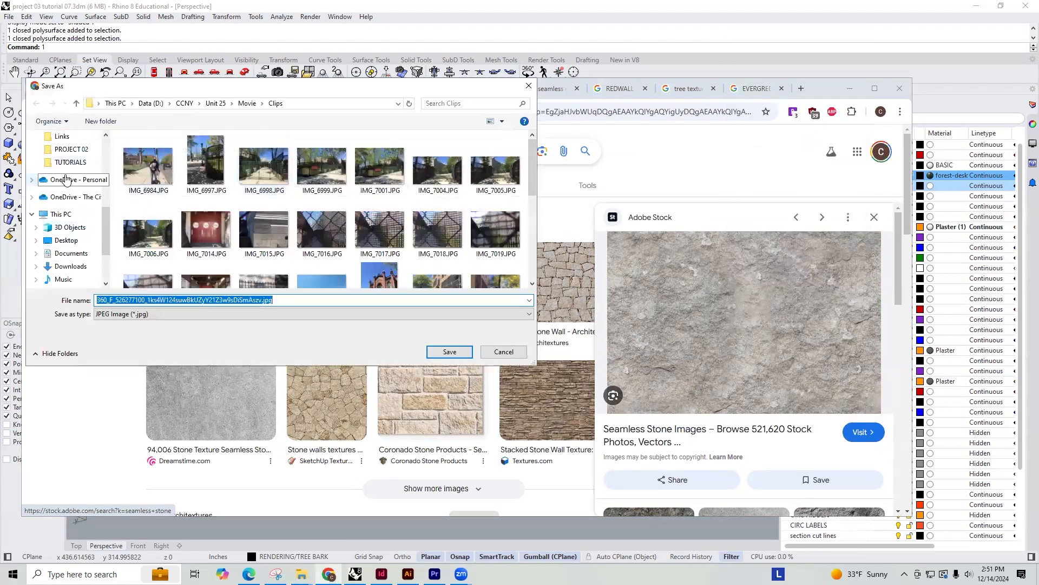
left_click(69, 149)
left_click(66, 165)
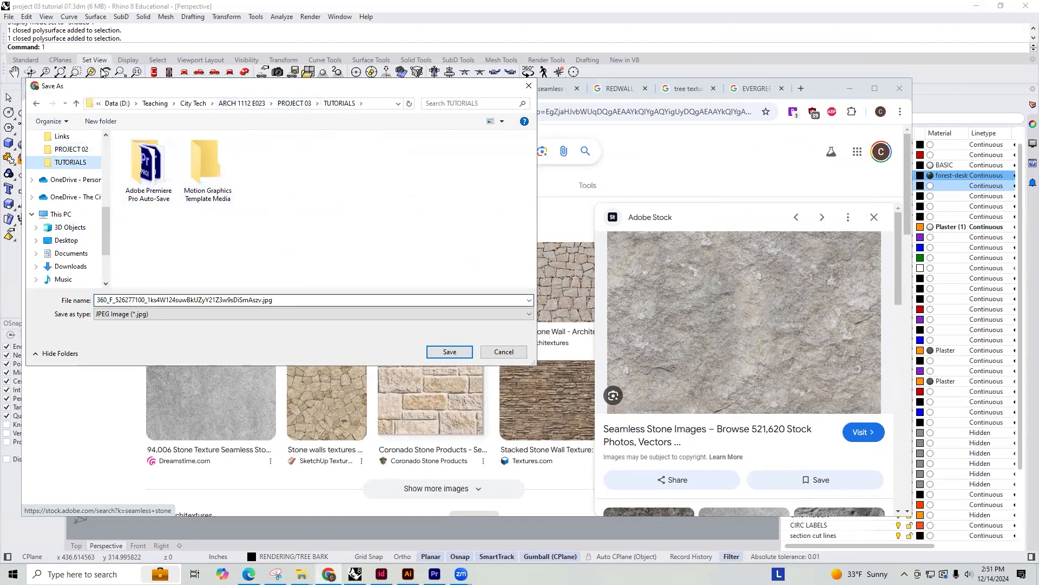
Create a RENDERING MATERIALS folder and save the stone image in it as SEAMLESS STONE 01
left_click(110, 123)
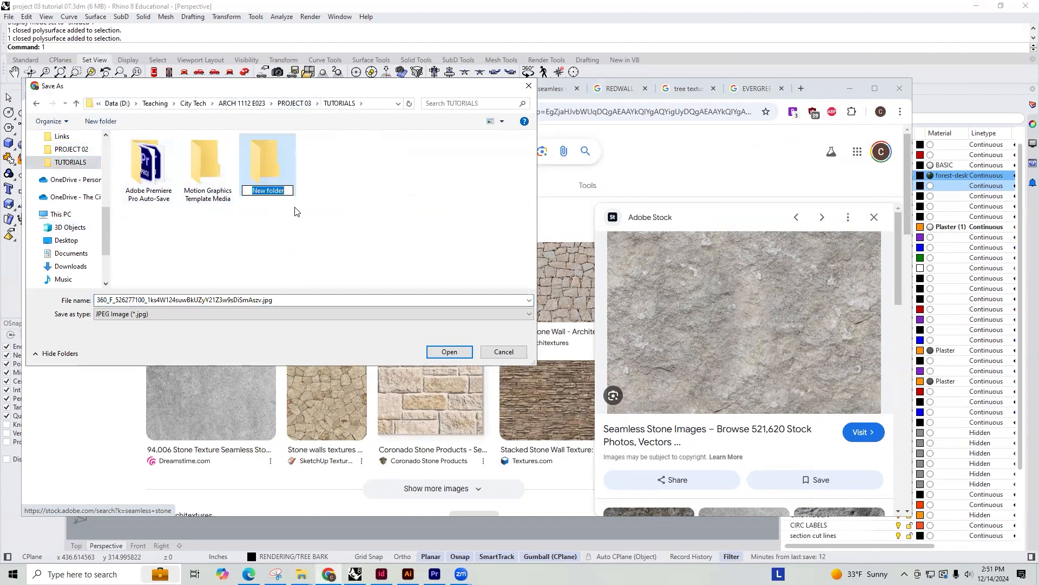
type("RENDERING MATERIALS")
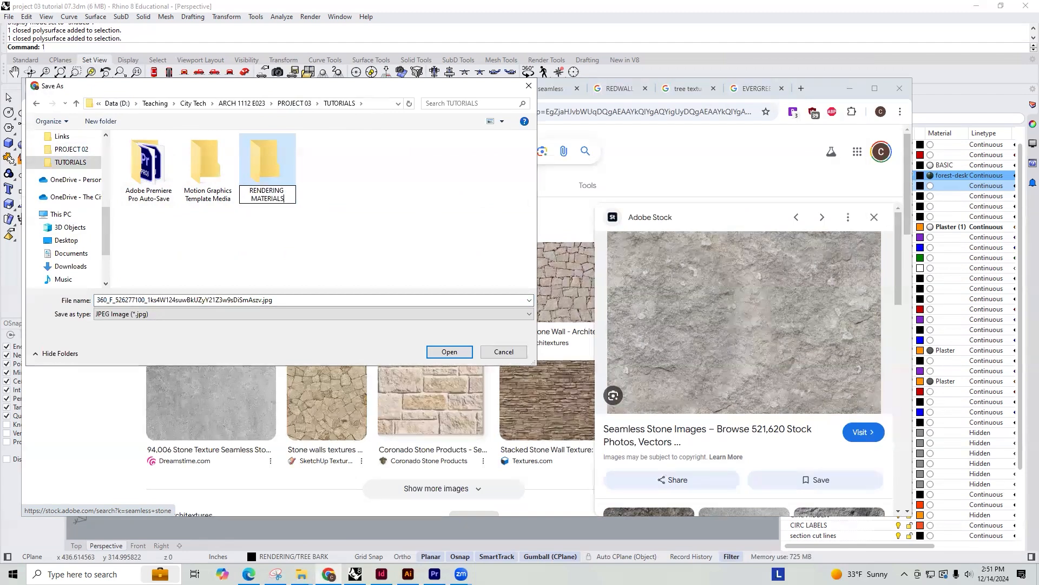
key("Return")
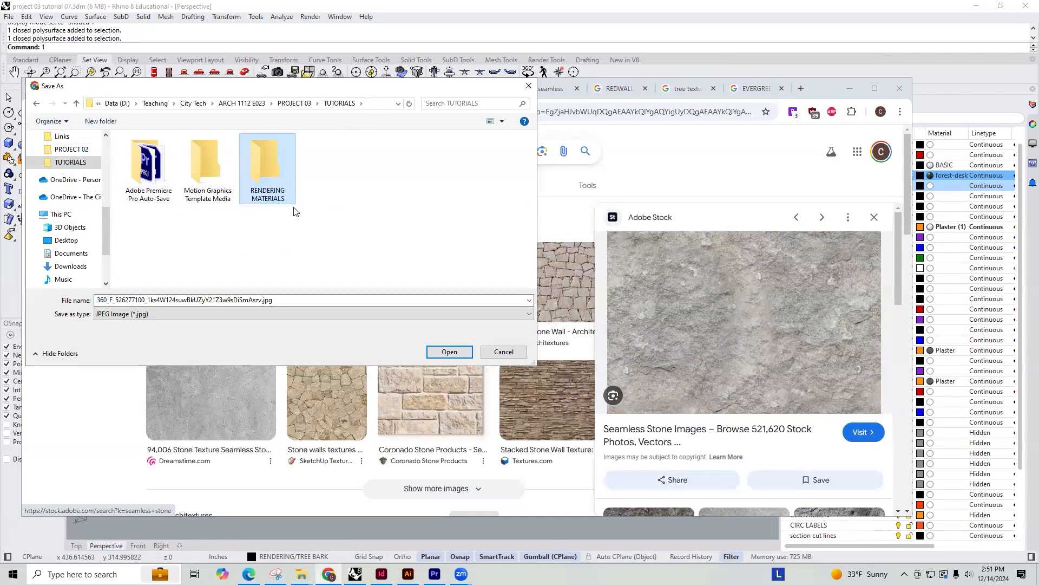
key("Return")
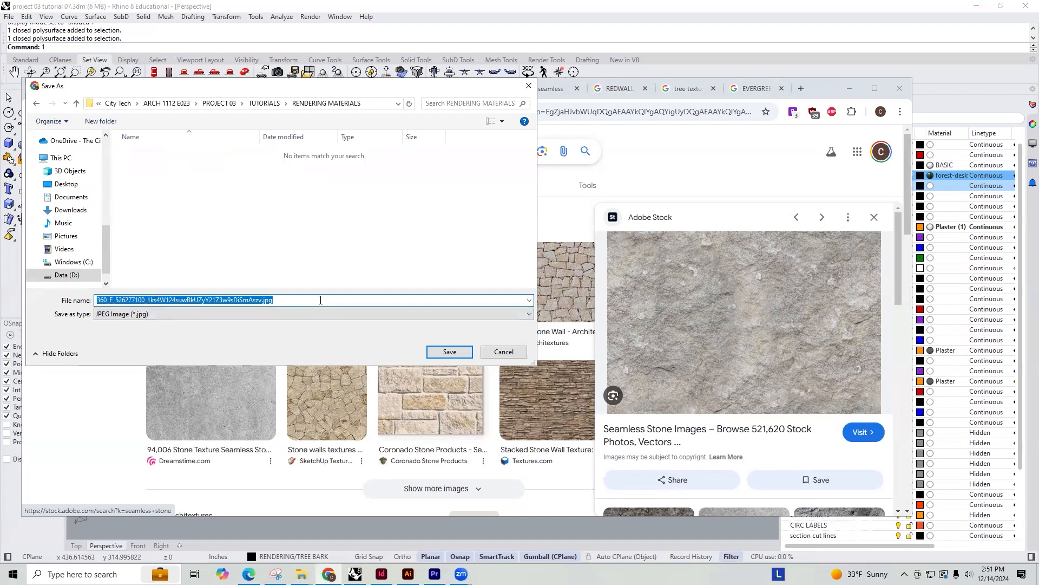
type("SEAMLESS STONE 01")
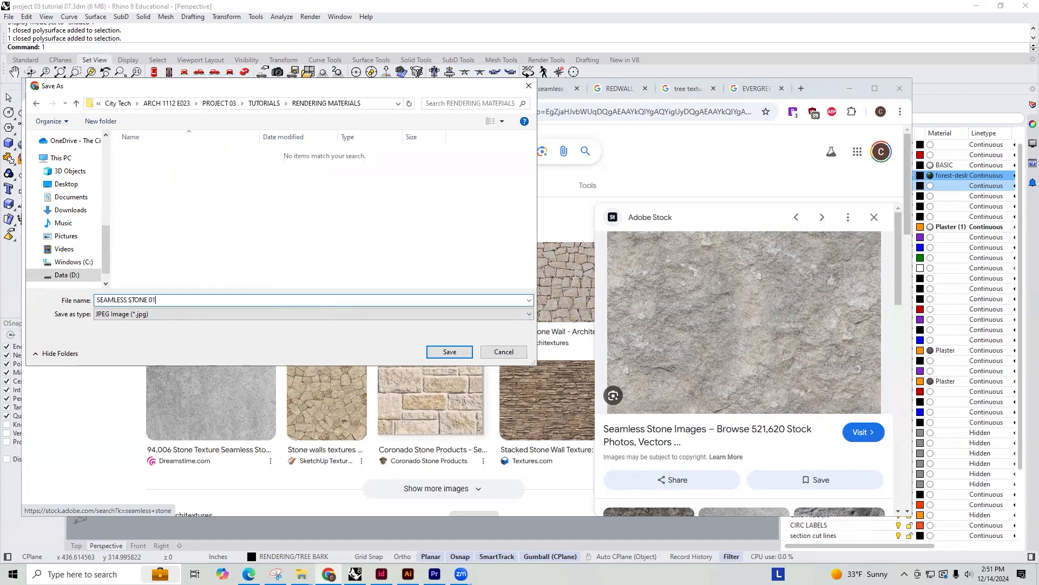
key("Return")
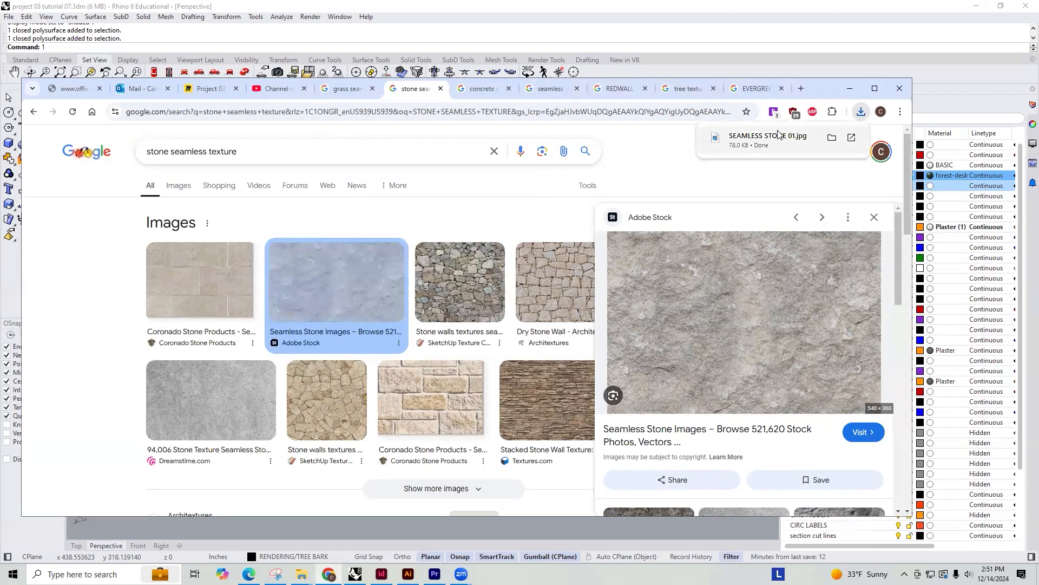
Switch back to Rhino and set the material type of the ROCK layer to Picture
left_click(939, 75)
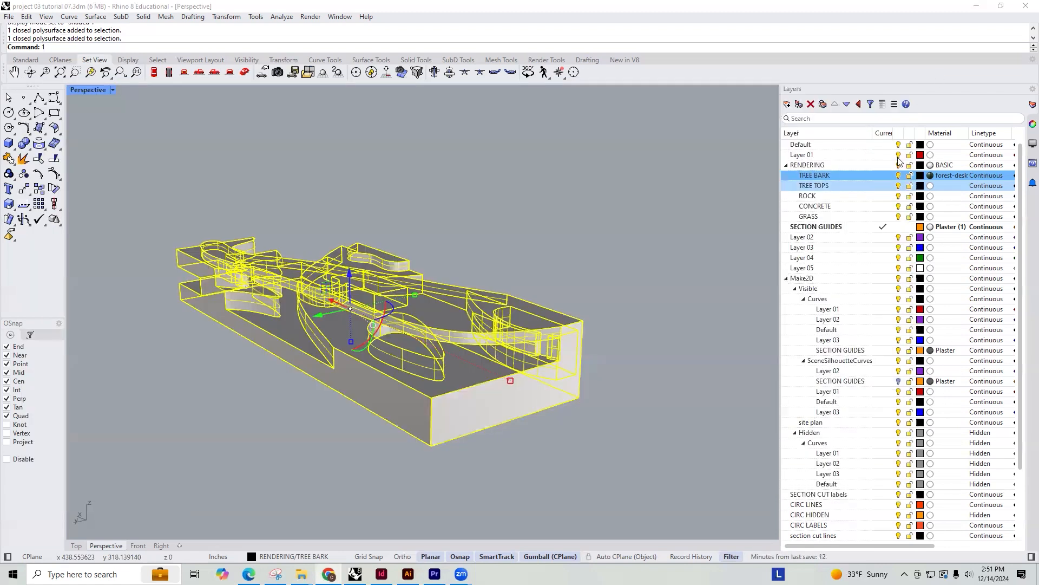
left_click(837, 209)
left_click(820, 195)
left_click(930, 198)
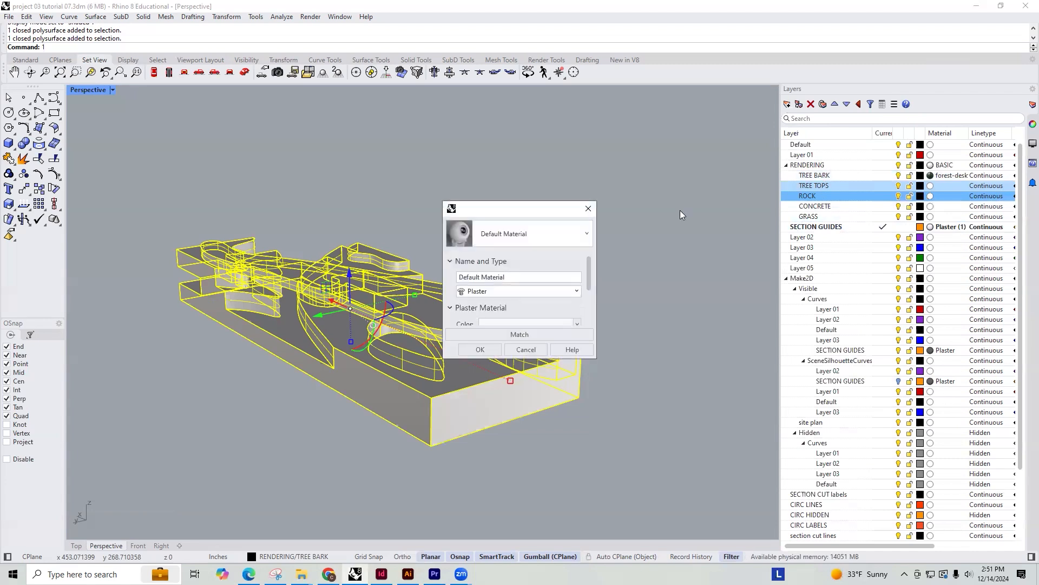
left_click(496, 291)
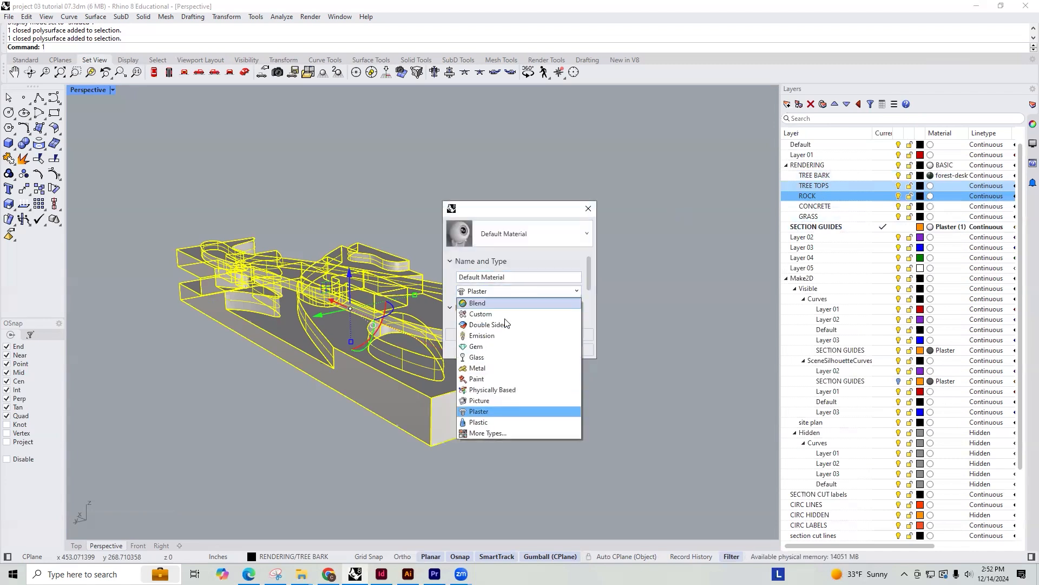
left_click(489, 433)
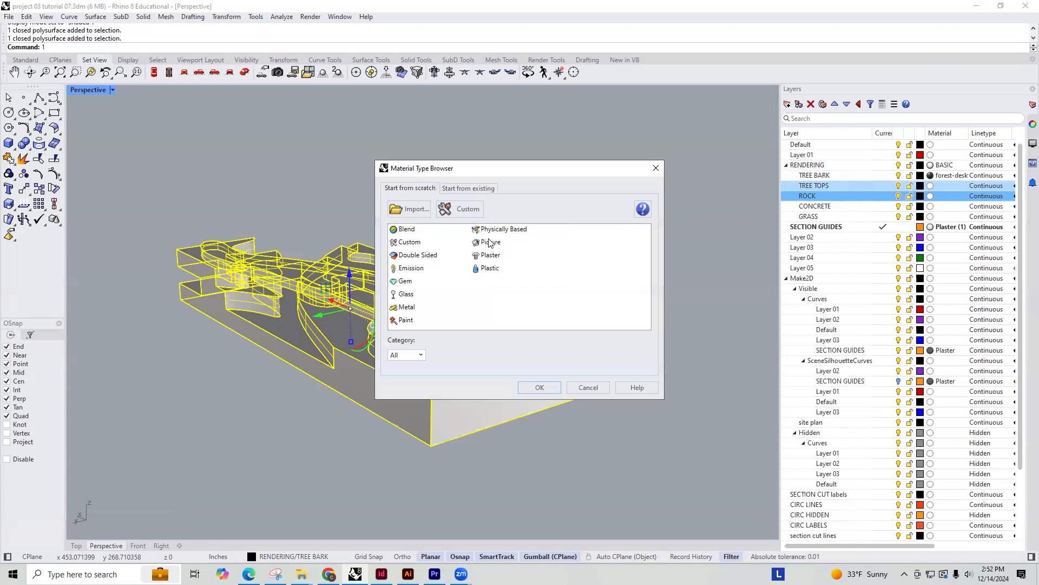
left_click(490, 242)
left_click(540, 387)
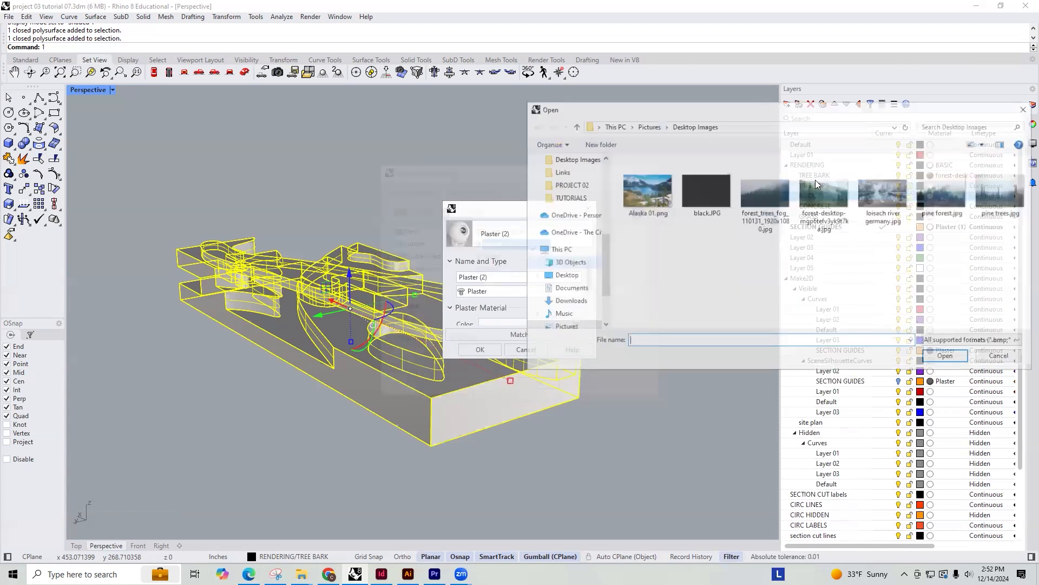
Load SEAMLESS STONE 01 from the RENDERING MATERIALS folder as the ROCK layer's picture and accept the material
left_click(571, 198)
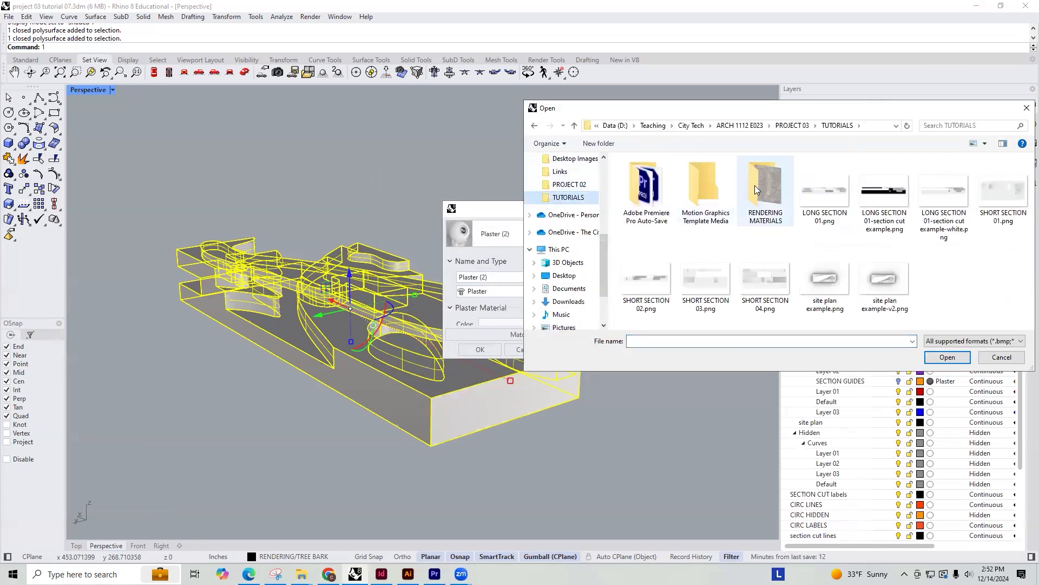
double_click(755, 186)
left_click(649, 190)
left_click(933, 360)
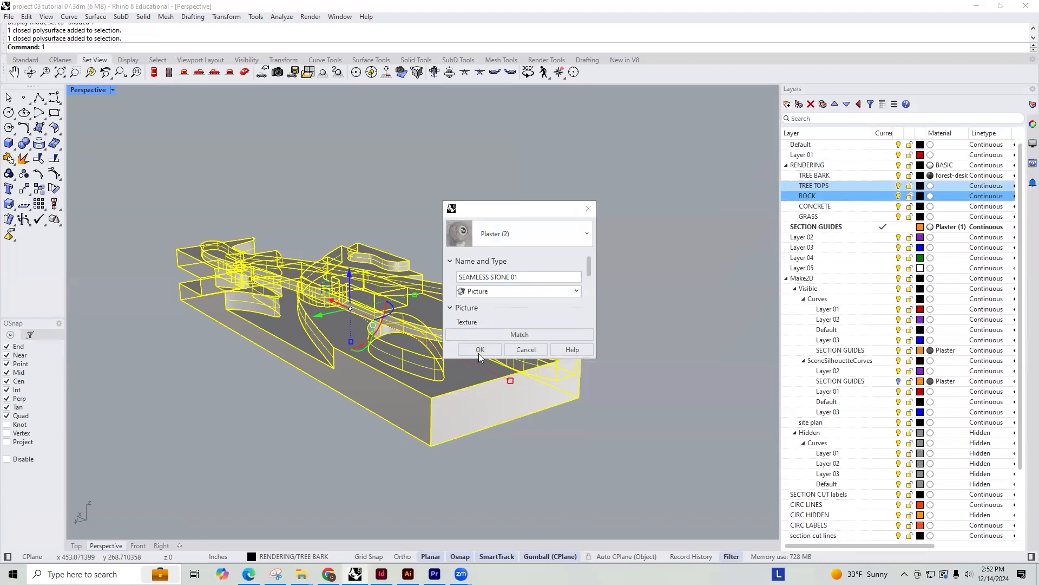
left_click(480, 353)
left_click(568, 237)
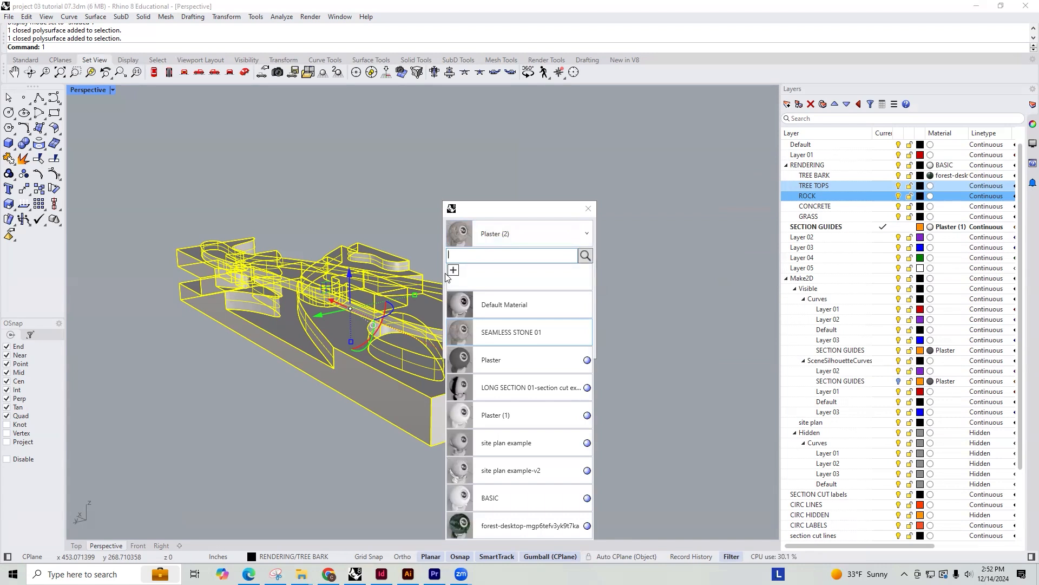
left_click(622, 230)
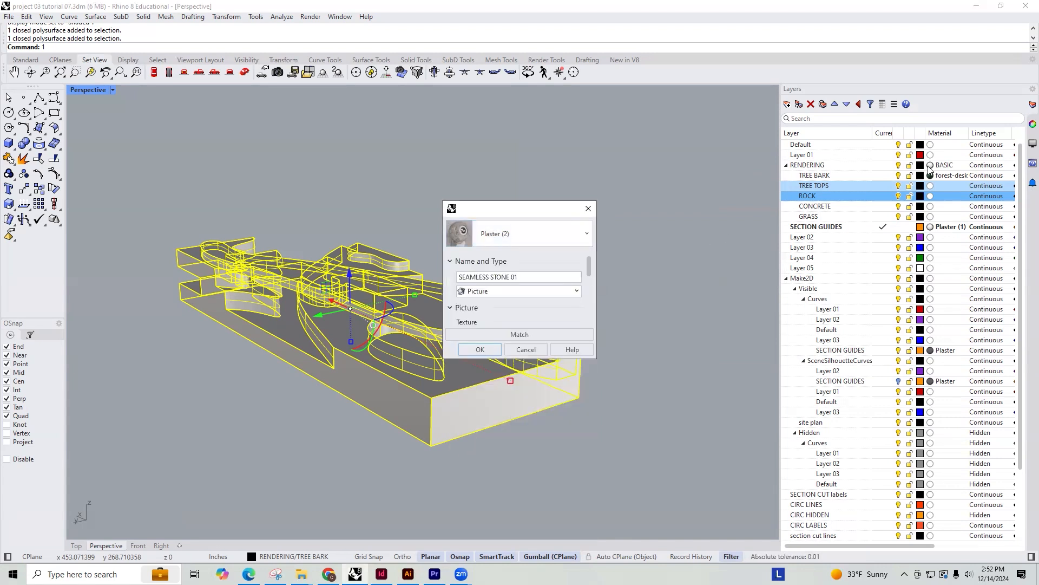
left_click(480, 349)
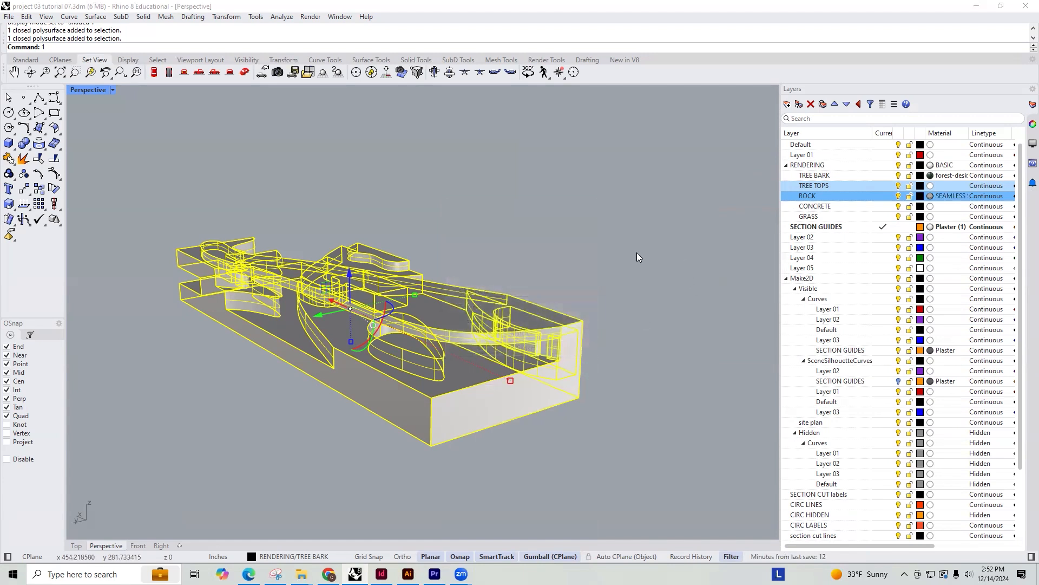
Show the perspective view in Rendered mode and move the selected building polysurface to the ROCK layer
left_click(113, 89)
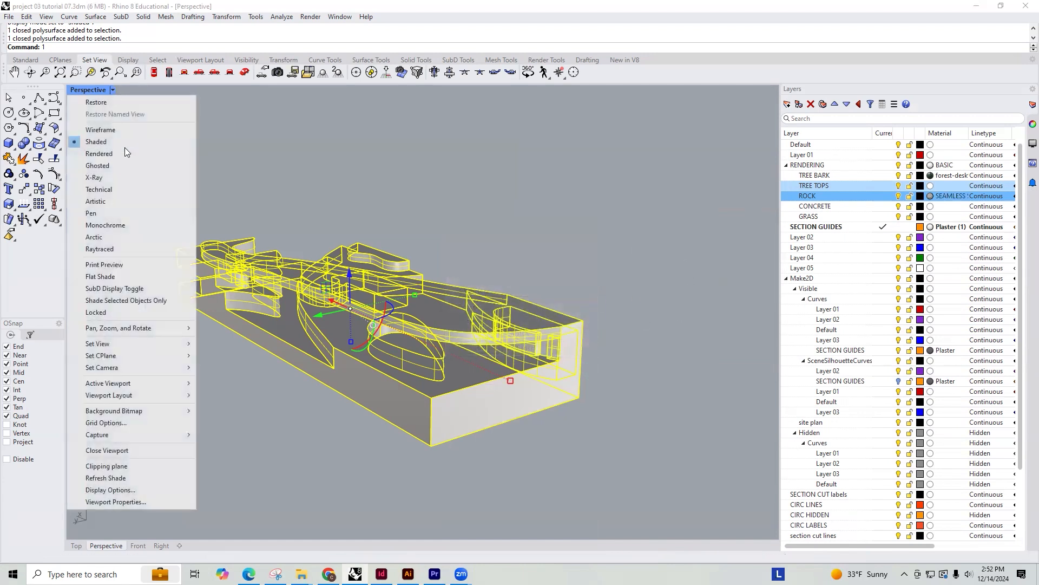
left_click(119, 155)
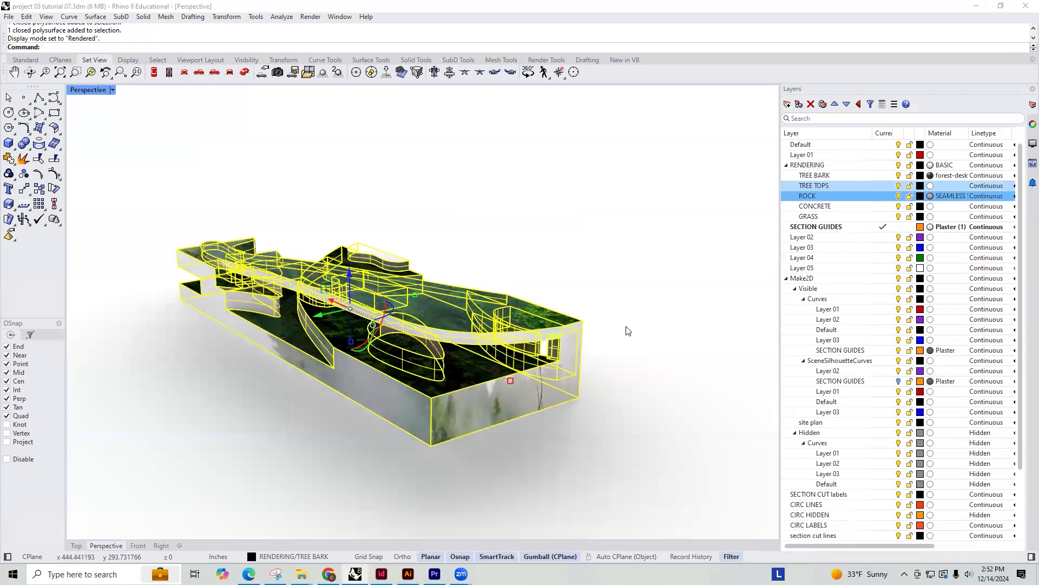
right_click(819, 200)
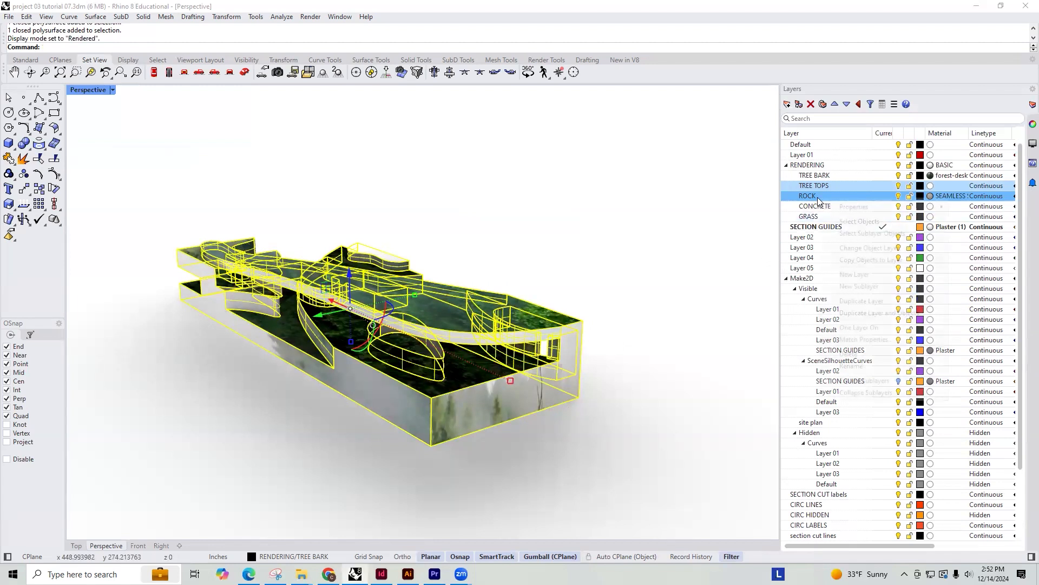
left_click(861, 248)
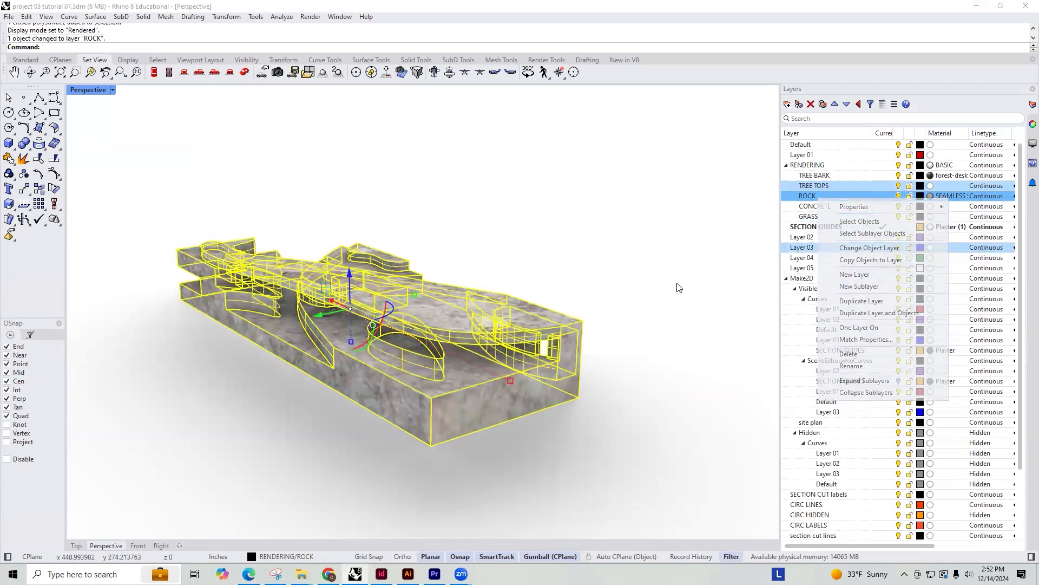
Deselect the building and inspect how the stone texture maps onto its surfaces from close up and from outside
left_click(677, 283)
right_click_drag(565, 342, 369, 228)
scroll(332, 267, "up", 3)
scroll(356, 235, "up", 8)
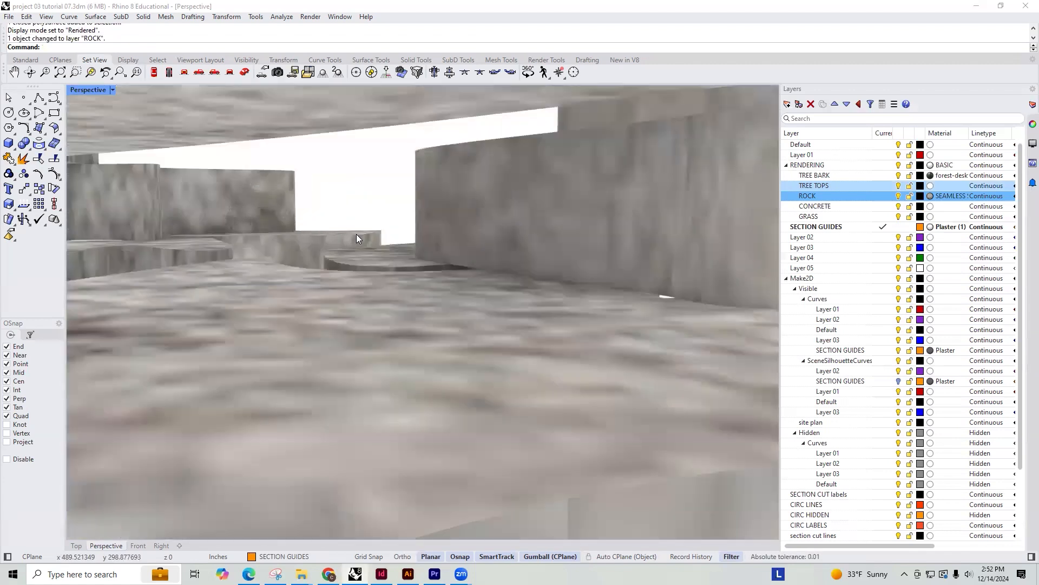
scroll(357, 235, "down", 4)
right_click_drag(364, 251, 470, 398)
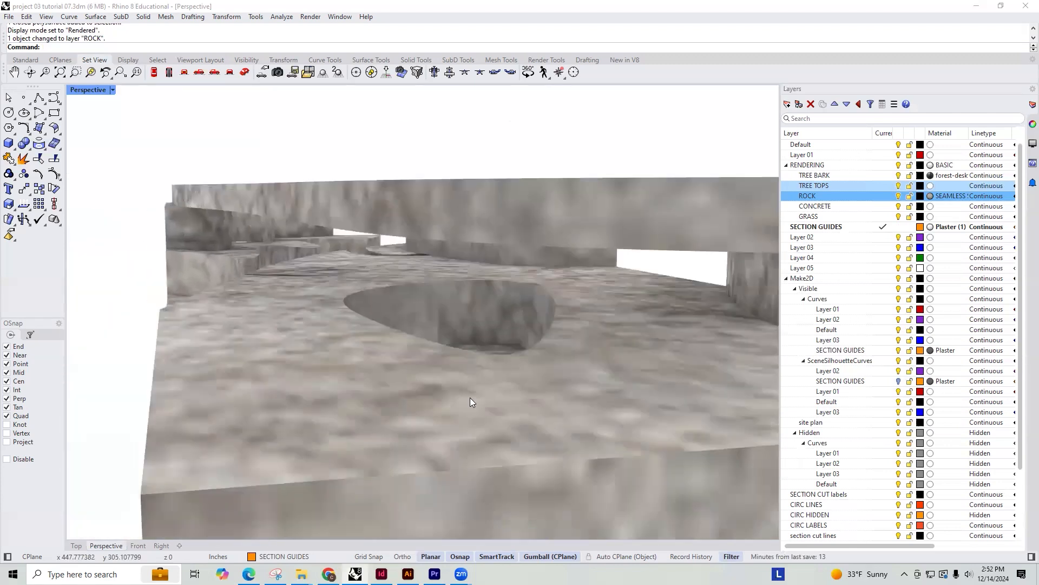
scroll(549, 309, "down", 5)
right_click_drag(549, 306, 559, 347)
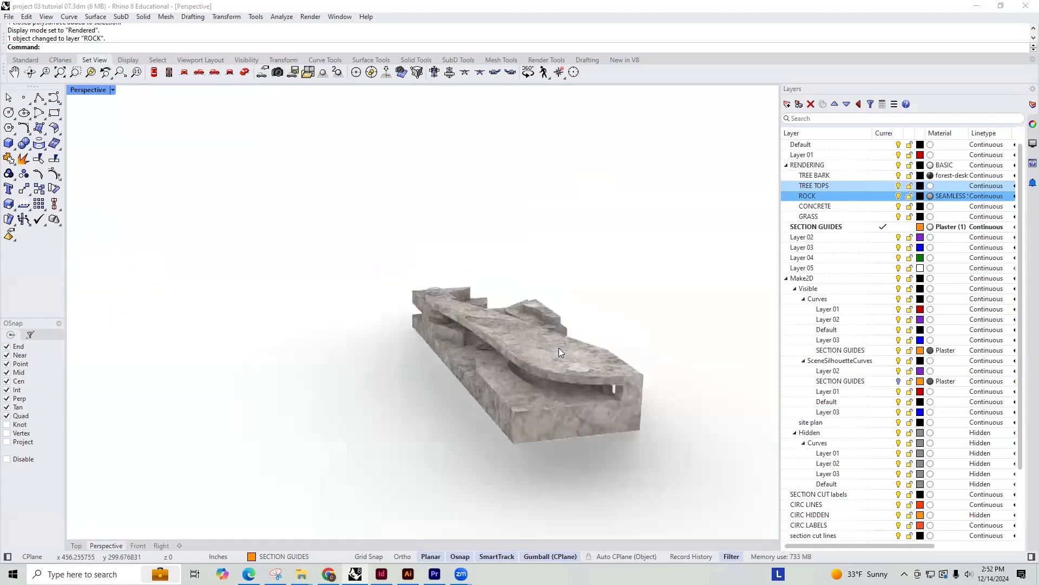
scroll(559, 347, "up", 5)
Set the perspective view to Shaded mode and duplicate the border of the oval recess's floor face
left_click(112, 90)
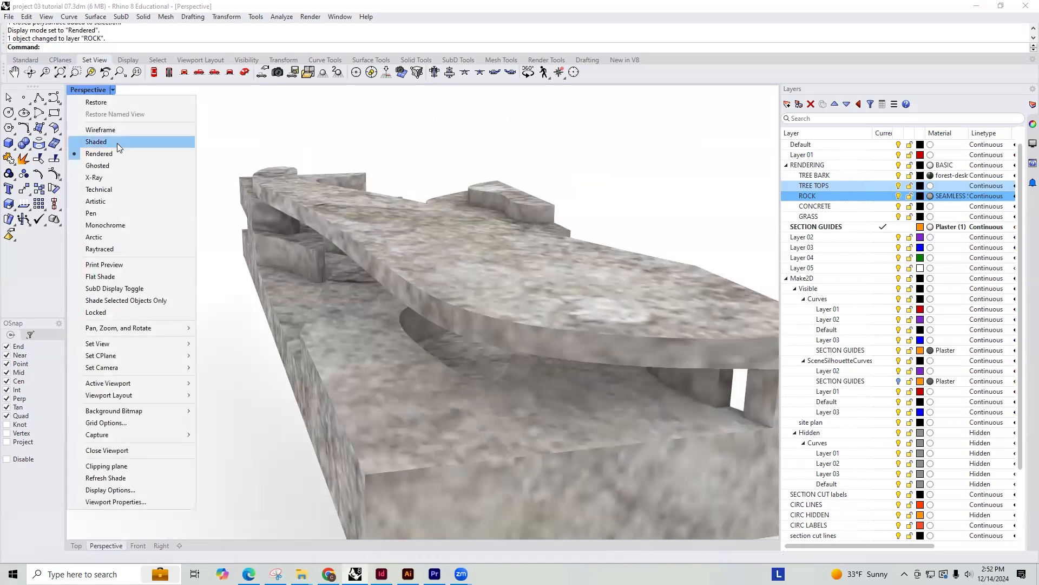
left_click(97, 141)
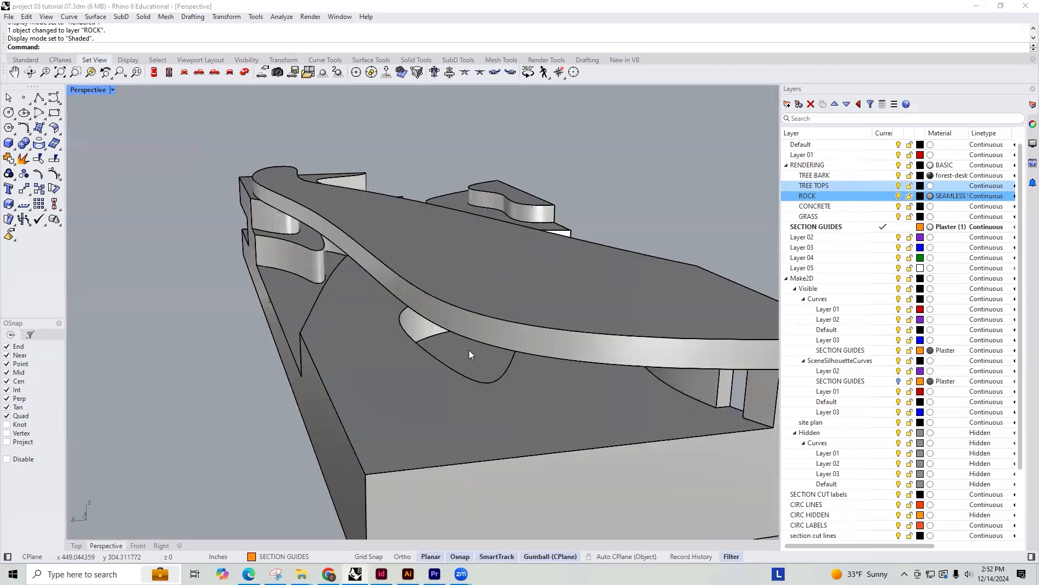
type("Duop")
key("BackSpace")
key("BackSpace")
type("pBorder")
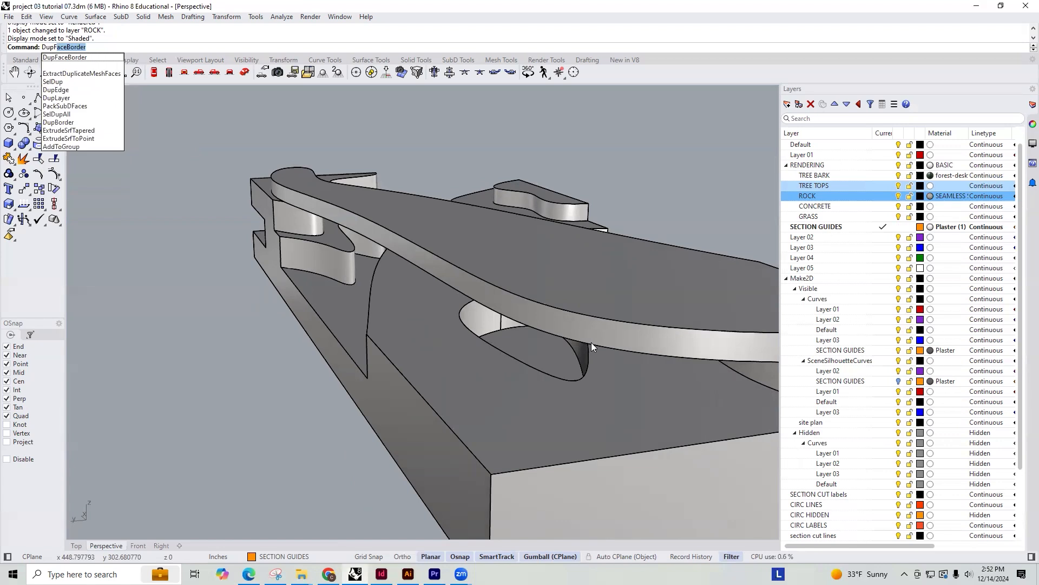
key("Return")
left_click(539, 343)
key("Return")
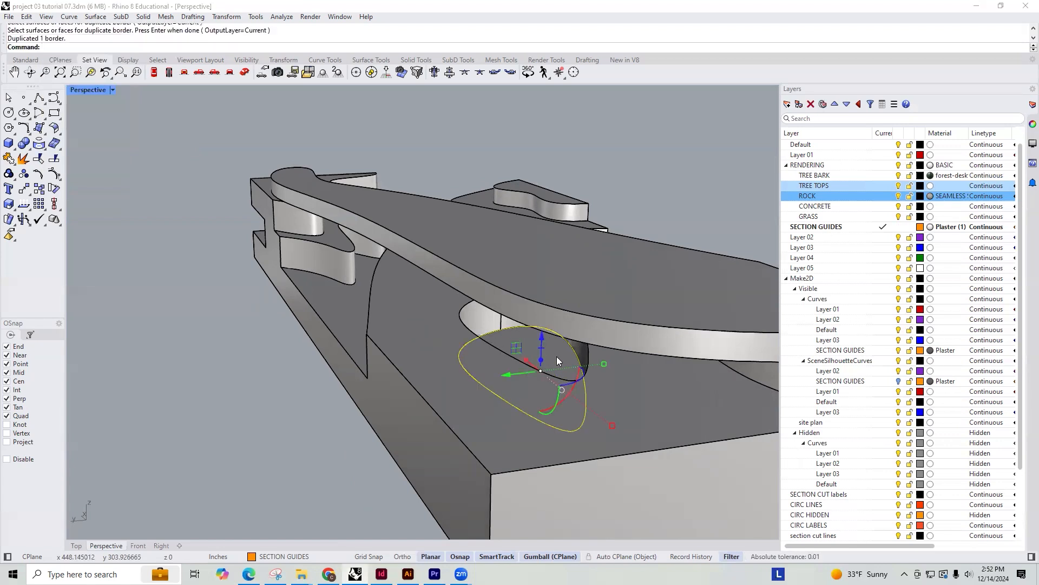
Extrude the duplicated recess border curve 1/4 inch upward as a solid
type("PaLANRSRF")
key("Return")
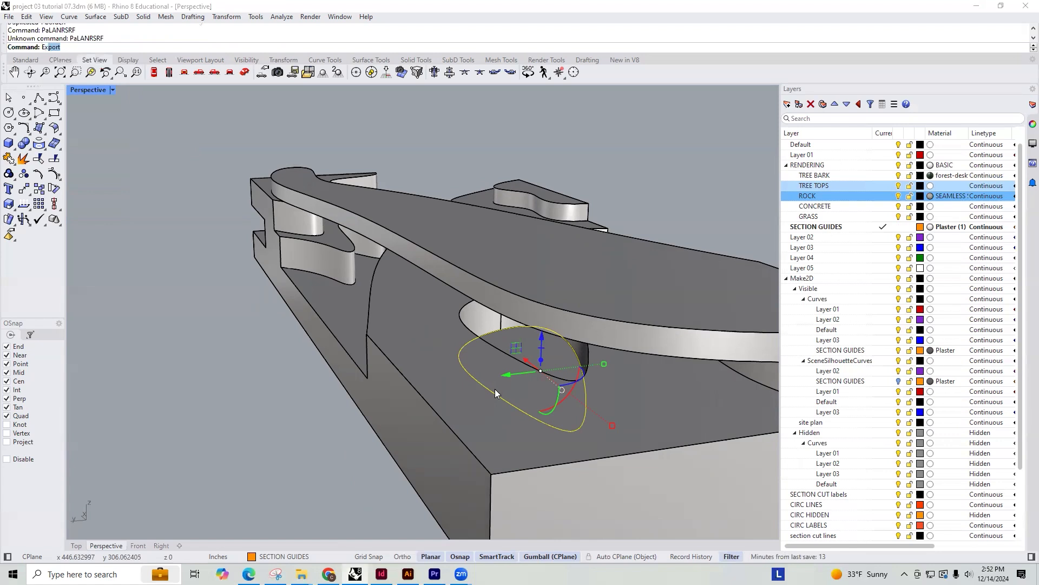
type("Extrudecrv")
key("Return")
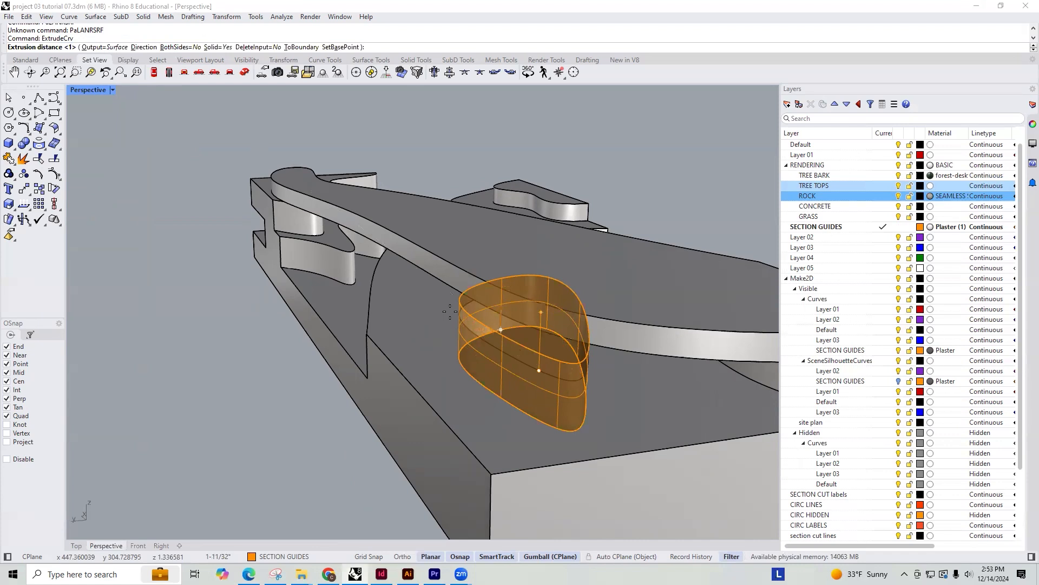
type("1/4")
key("Return")
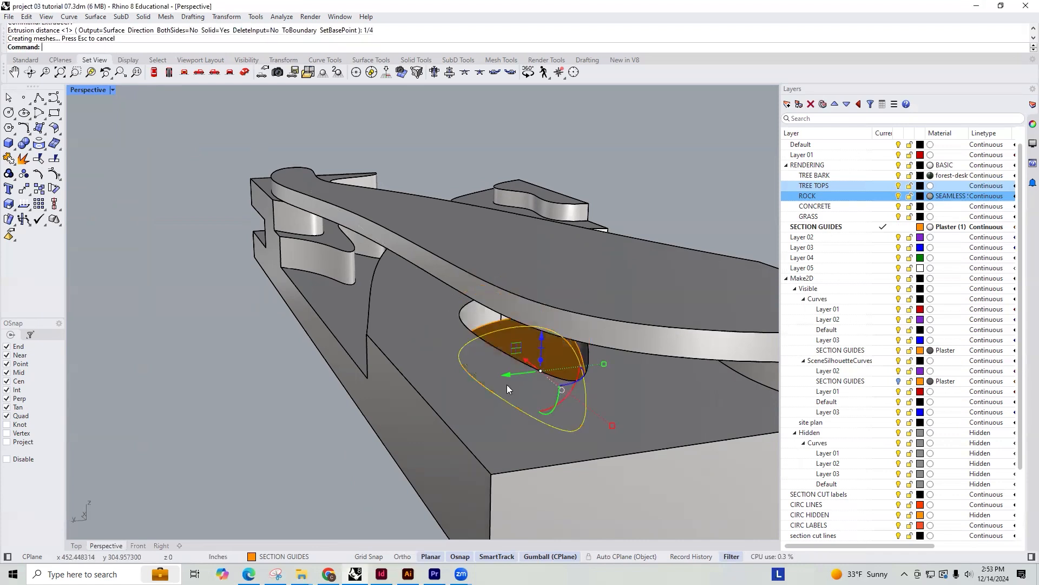
Select the extruded recess solid and add a sublayer named WATER under RENDERING
left_click(496, 324)
left_click(544, 349)
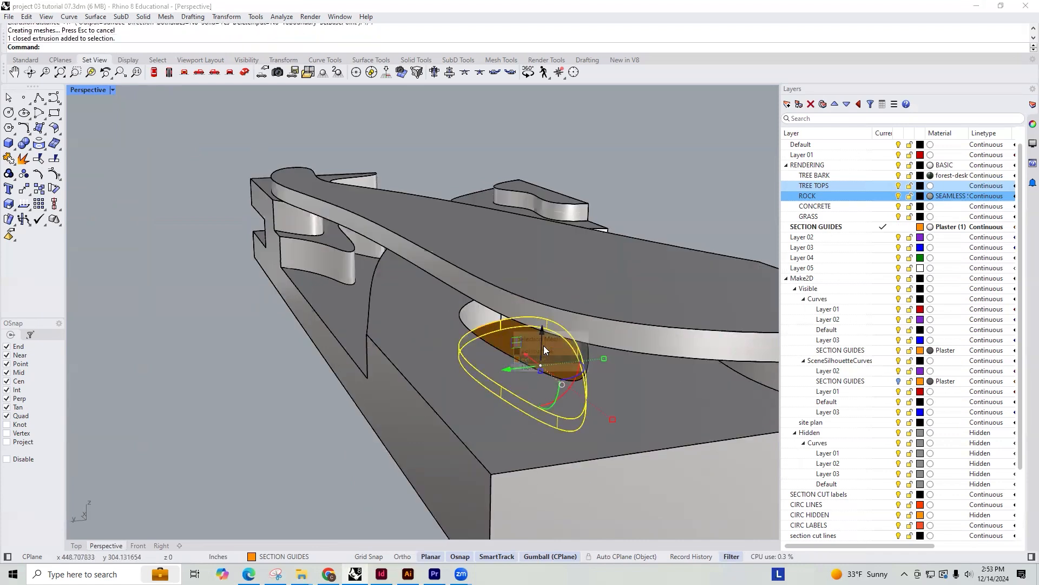
left_click(788, 104)
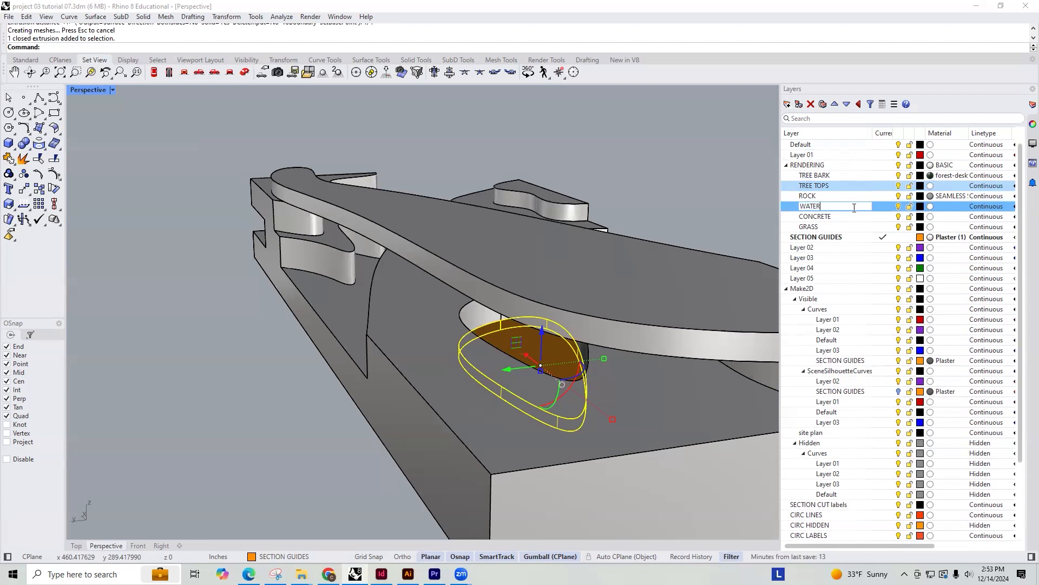
key("Return")
left_click(930, 206)
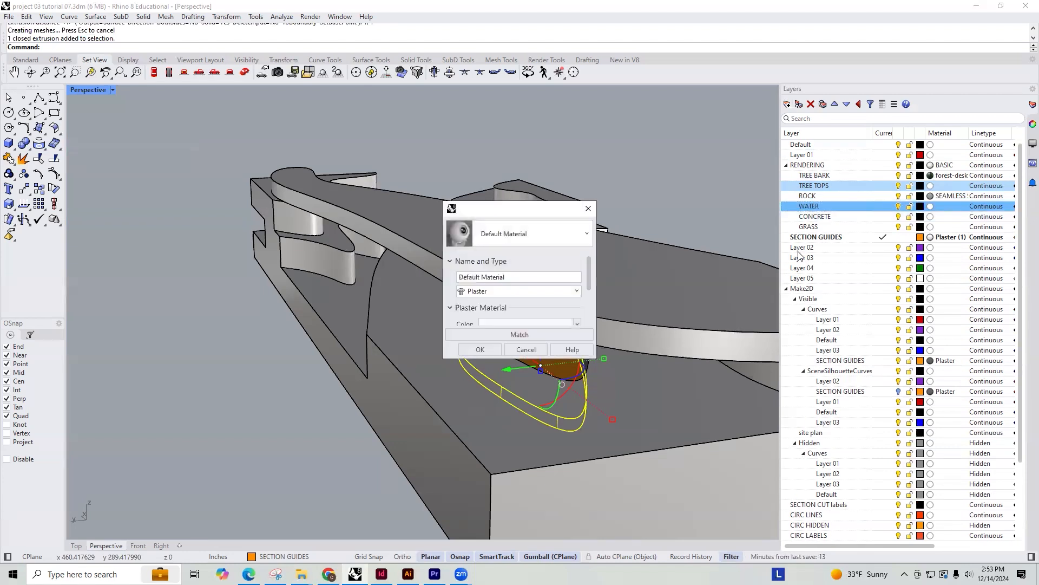
left_click(561, 291)
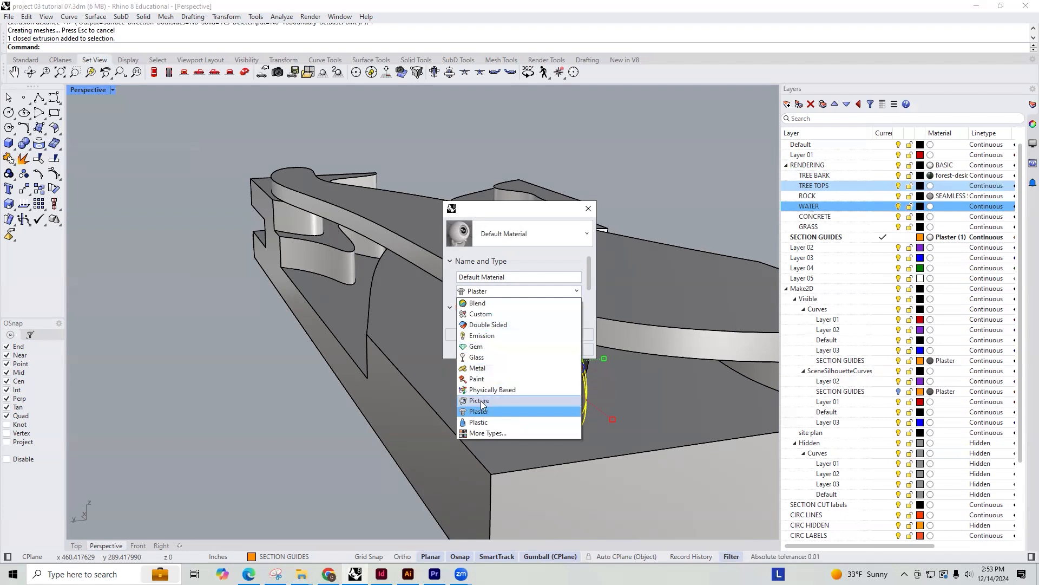
left_click(484, 433)
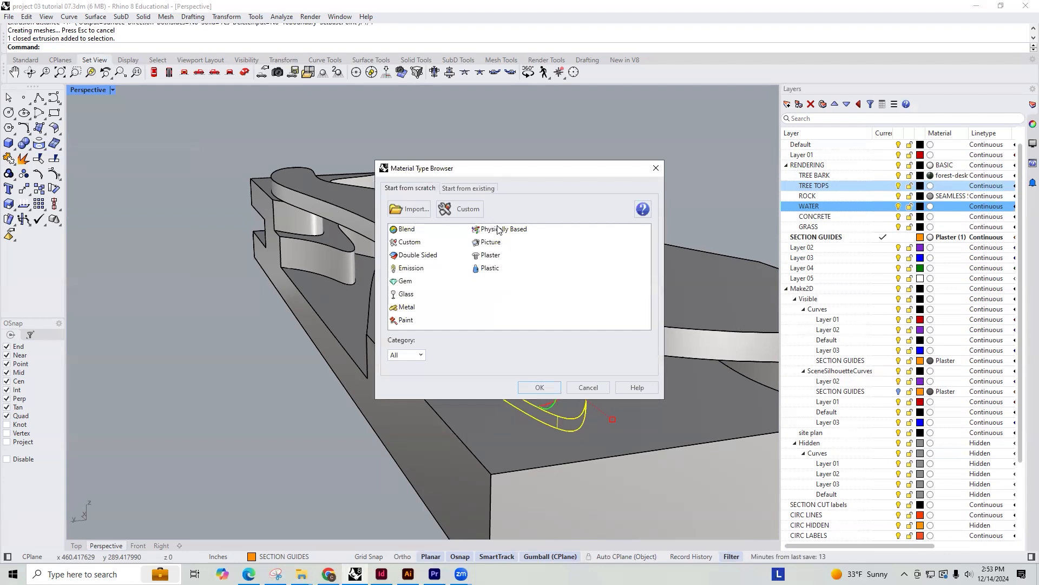
double_click(495, 229)
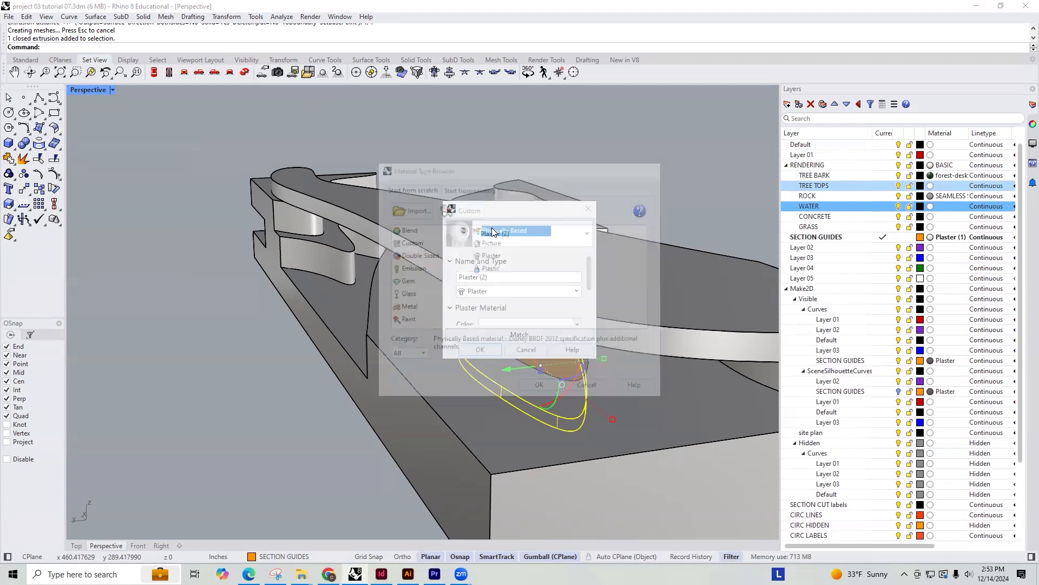
left_click(565, 367)
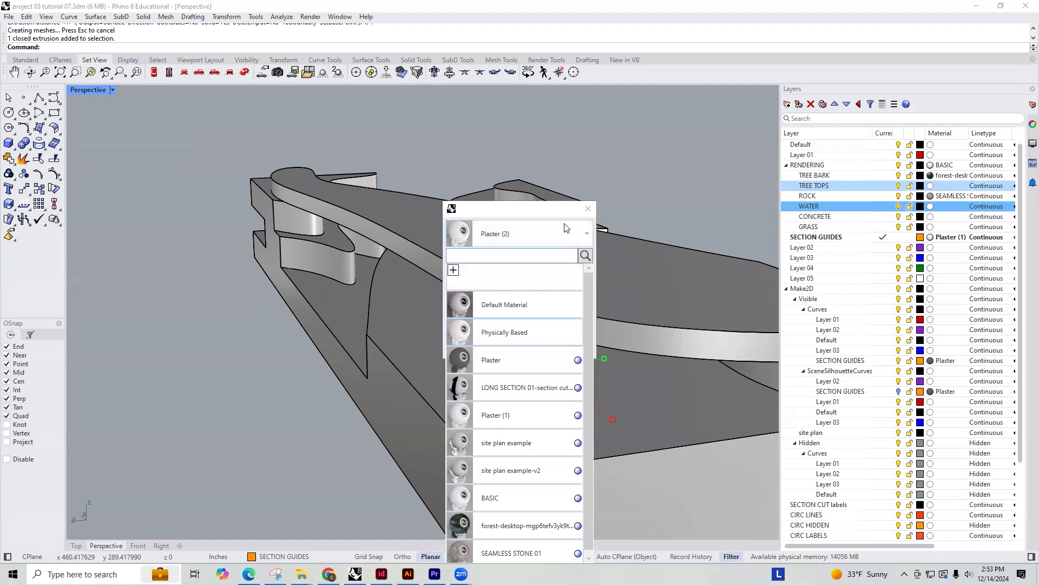
left_click(588, 208)
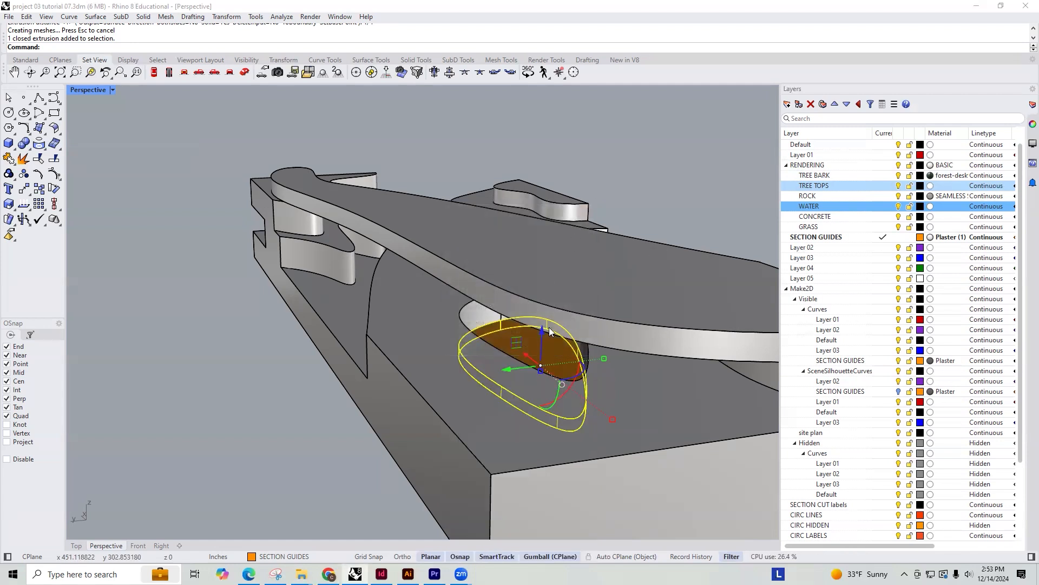
Open the WATER layer's material settings and browse the available material types
left_click(932, 206)
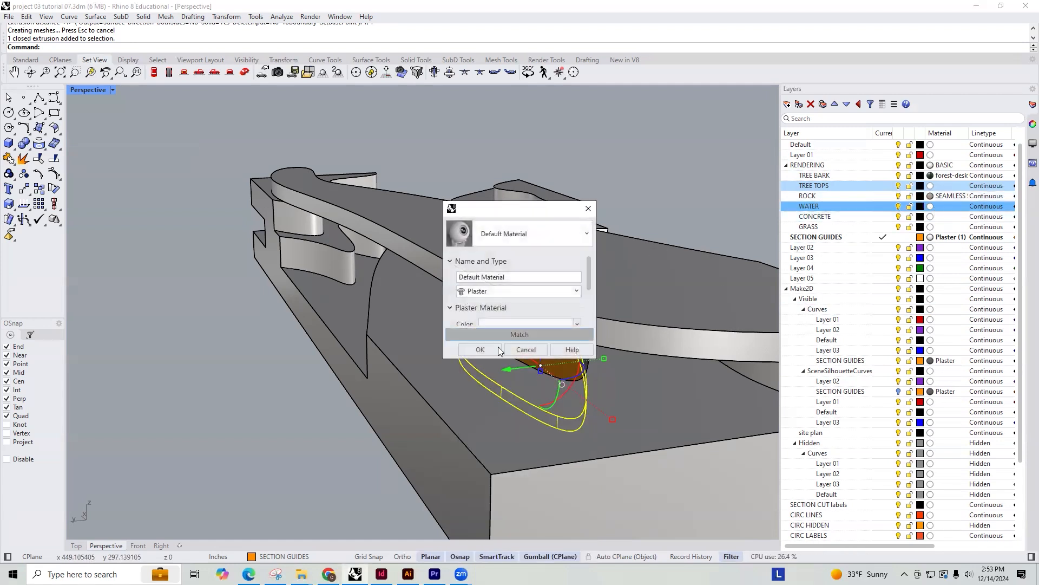
left_click(520, 291)
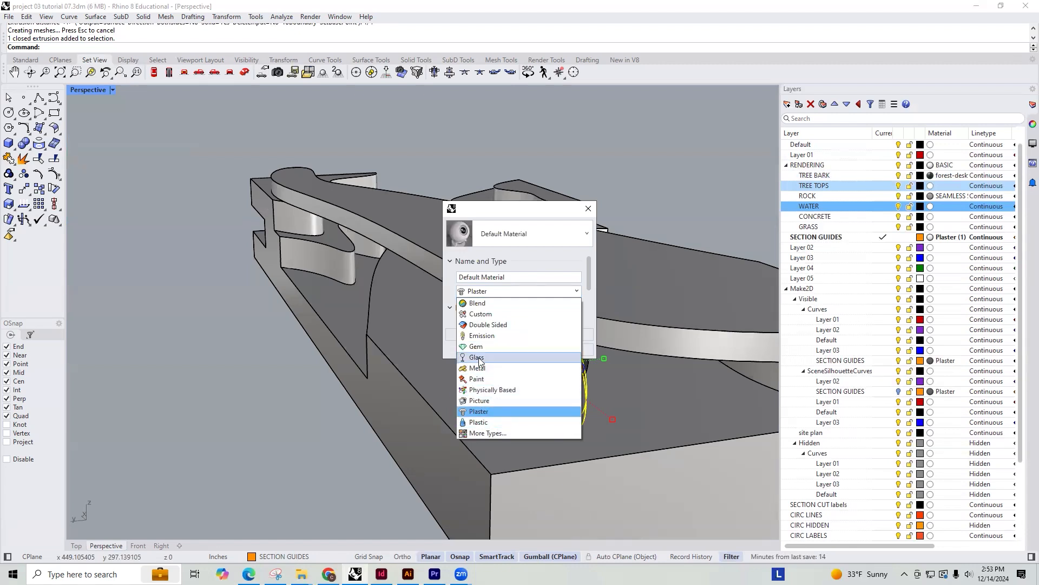
left_click(472, 433)
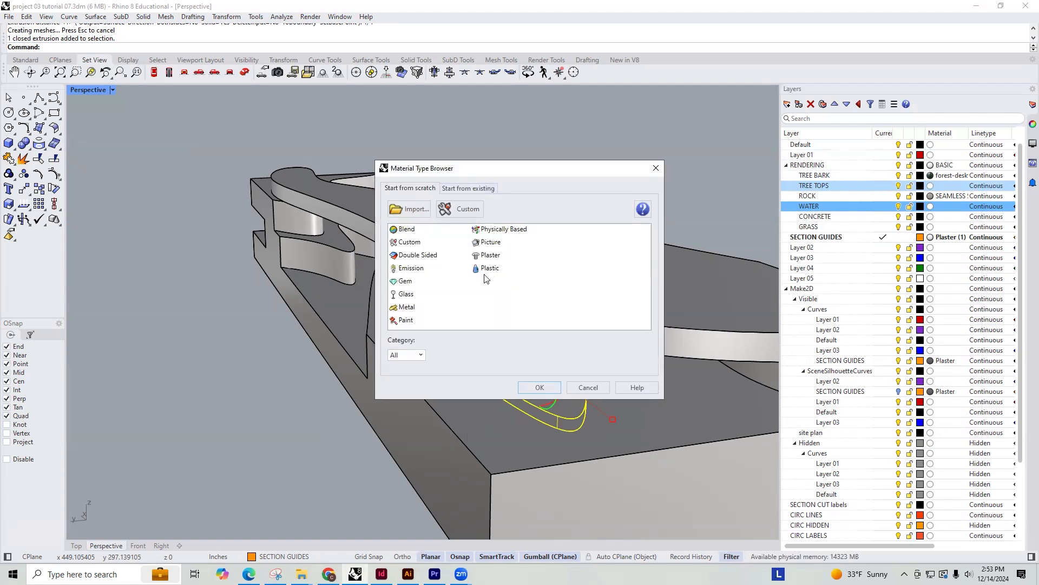
left_click(418, 354)
left_click(418, 355)
left_click(537, 383)
Switch to Chrome and search Google for "WATER SEAMLESS TEXTURE" in a new tab
left_click(329, 574)
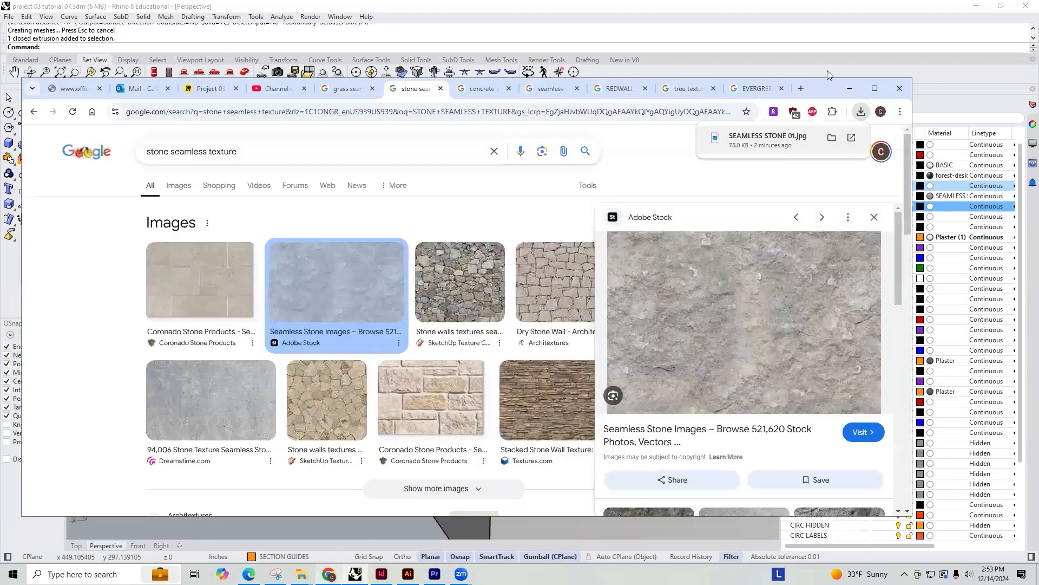
left_click(802, 88)
type("WATER")
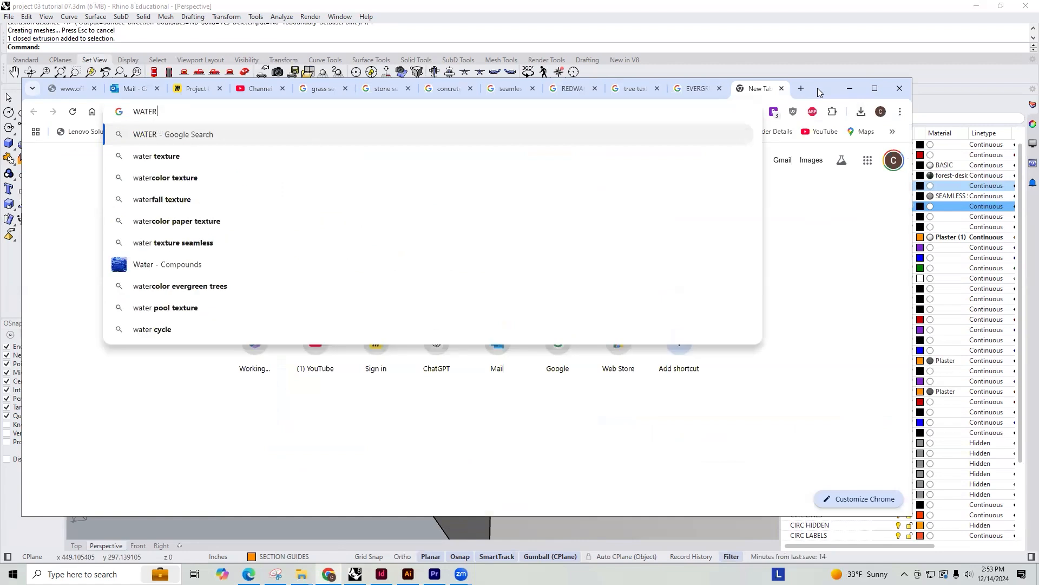
key("Return")
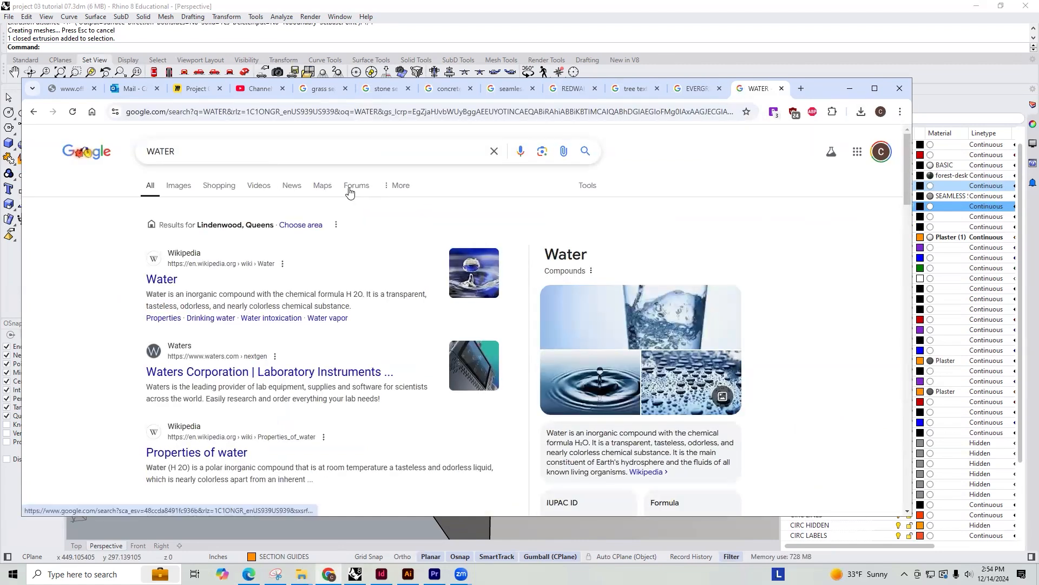
left_click(186, 147)
type("SEAMLESS TEXTURE")
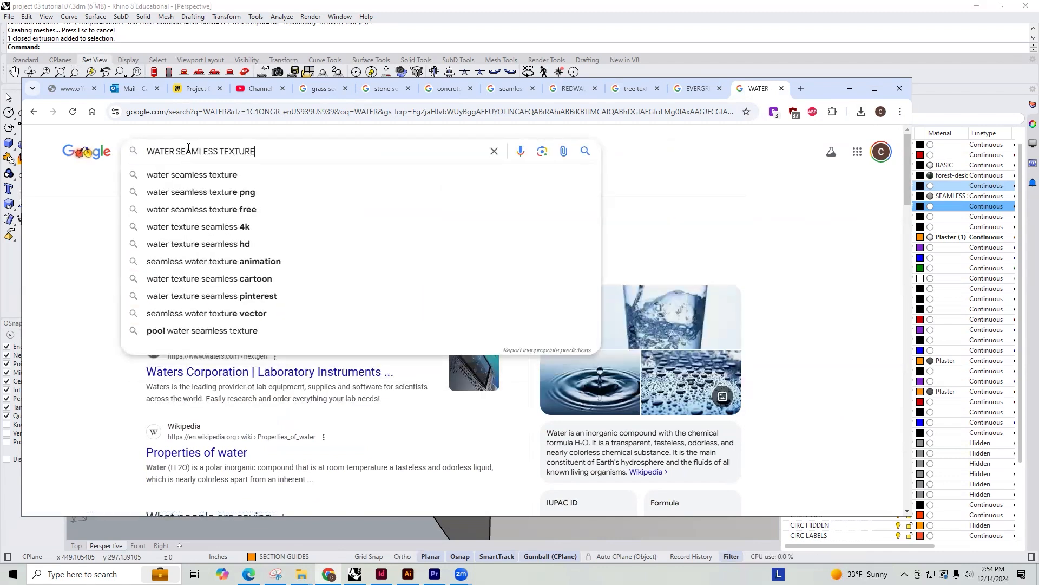
key("Return")
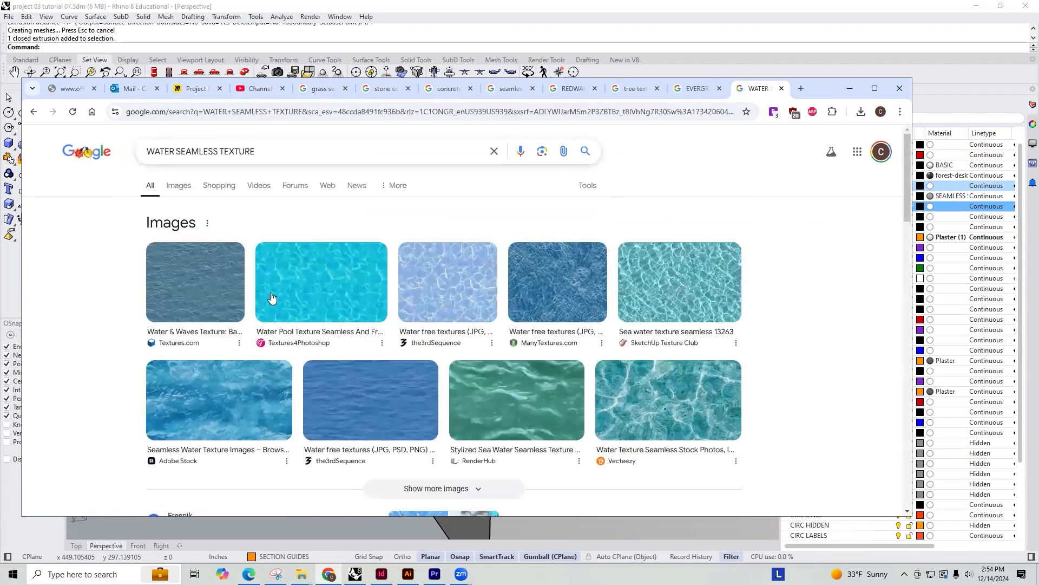
Save the Textures.com water and waves image from the search results as WATER SEAMLESS
left_click(199, 294)
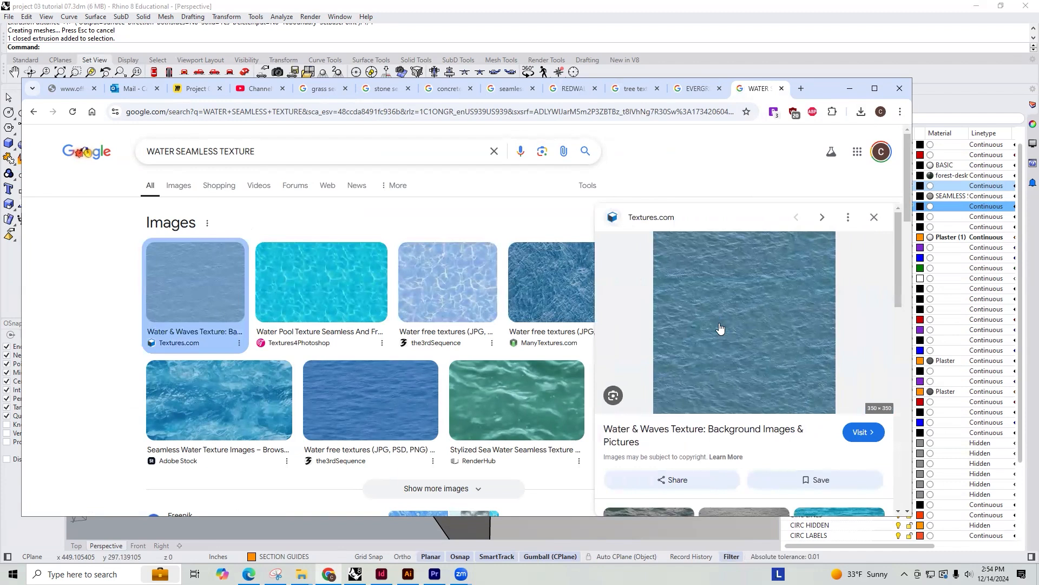
left_click(766, 303)
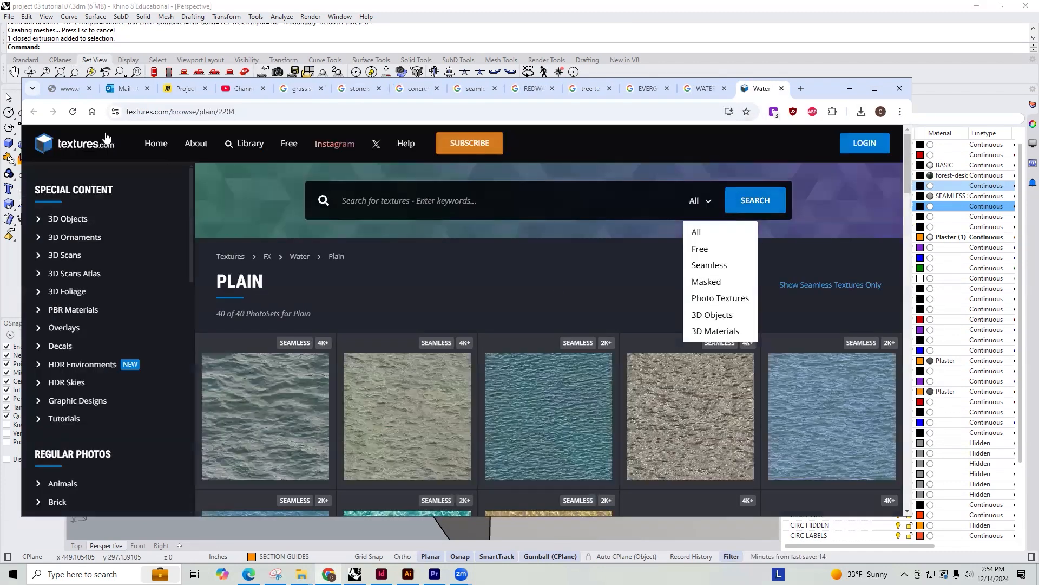
left_click(780, 89)
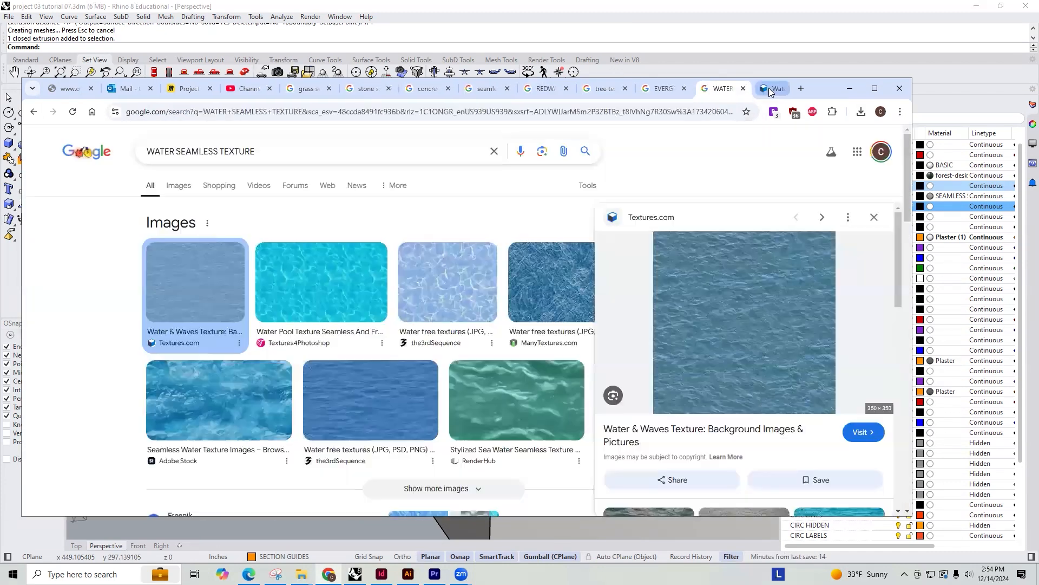
right_click(707, 301)
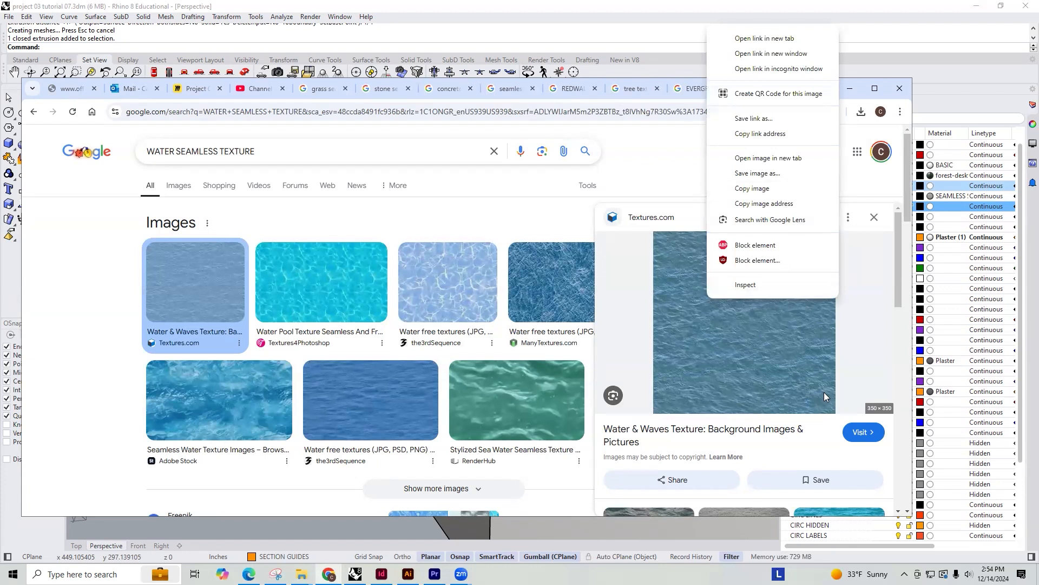
left_click(766, 173)
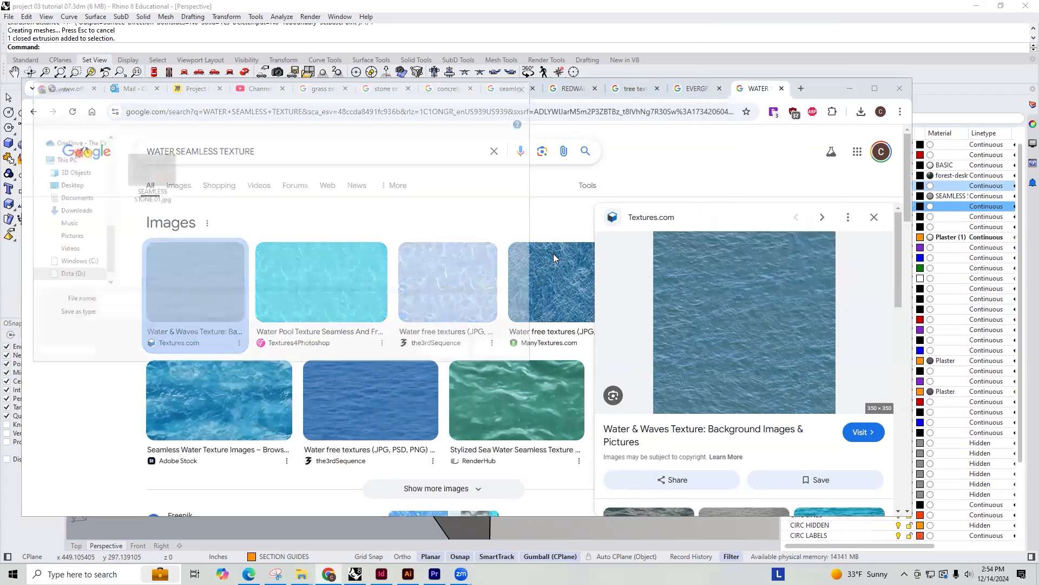
type("WATER SEAMLESS")
key("Return")
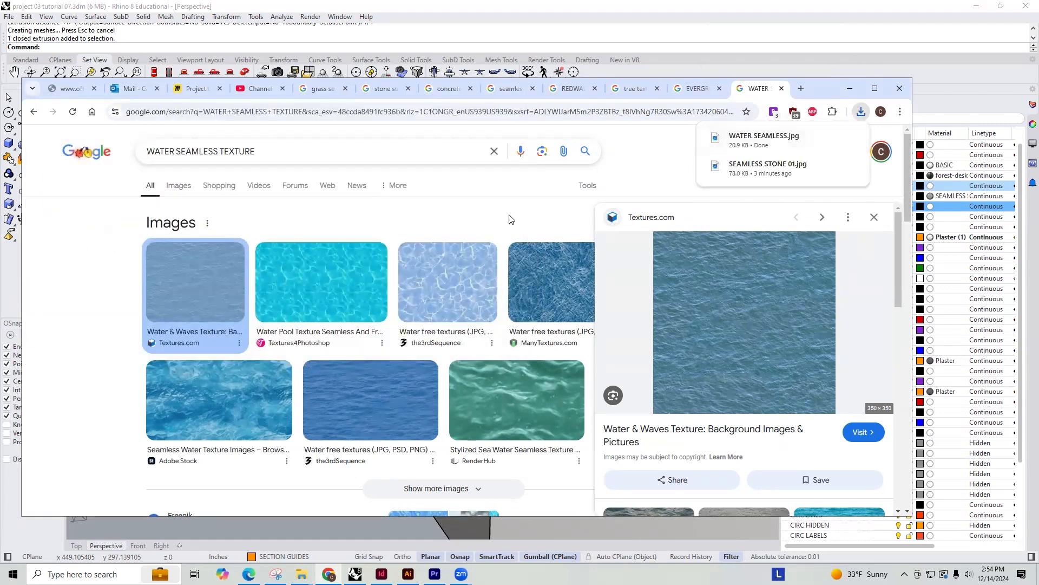
Return to Rhino and make the WATER layer's material a Picture type using WATER SEAMLESS.jpg
left_click(935, 81)
left_click(493, 290)
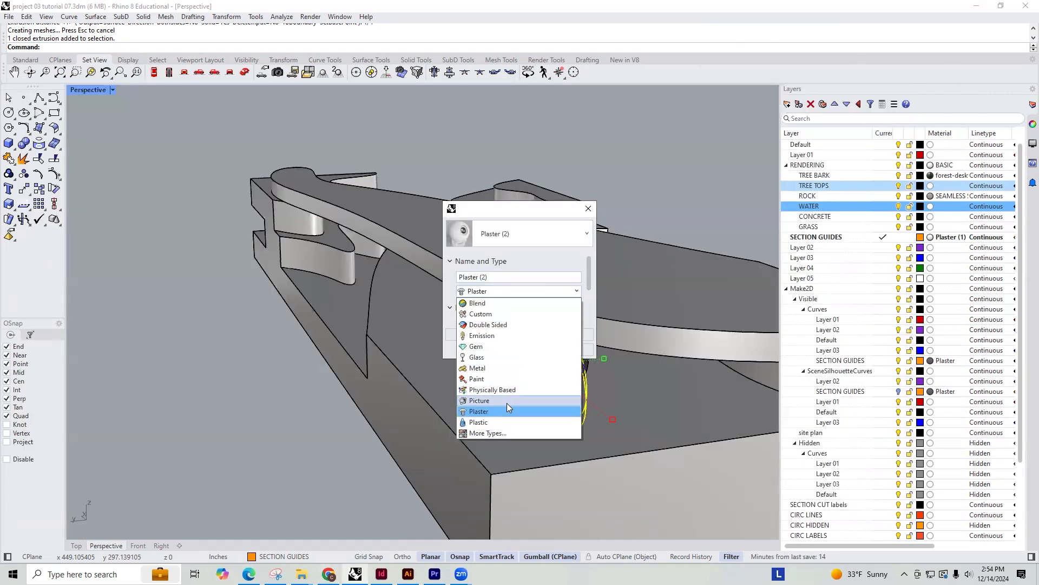
left_click(496, 434)
left_click(490, 244)
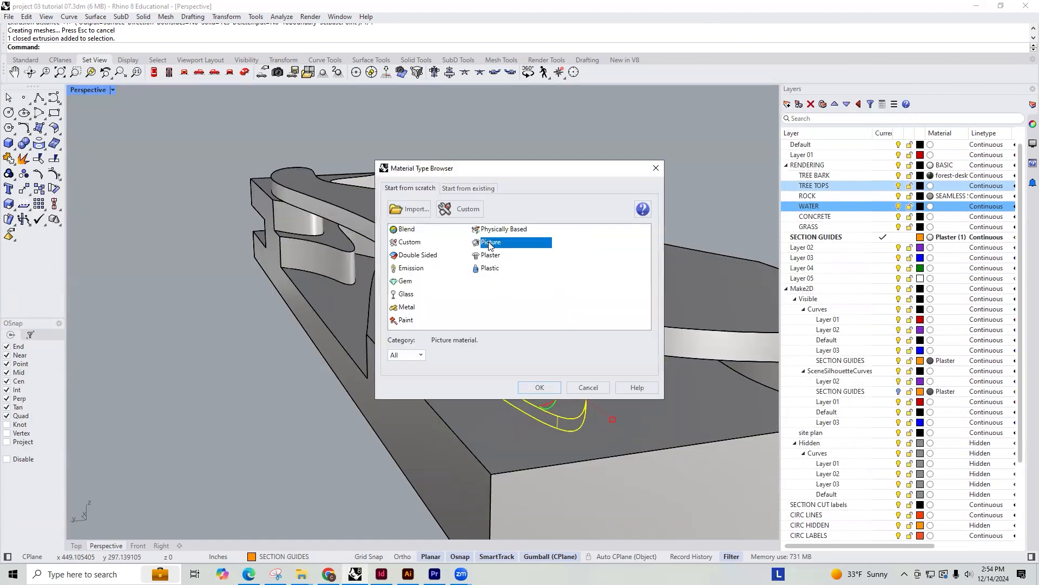
double_click(494, 247)
left_click(705, 187)
left_click(948, 357)
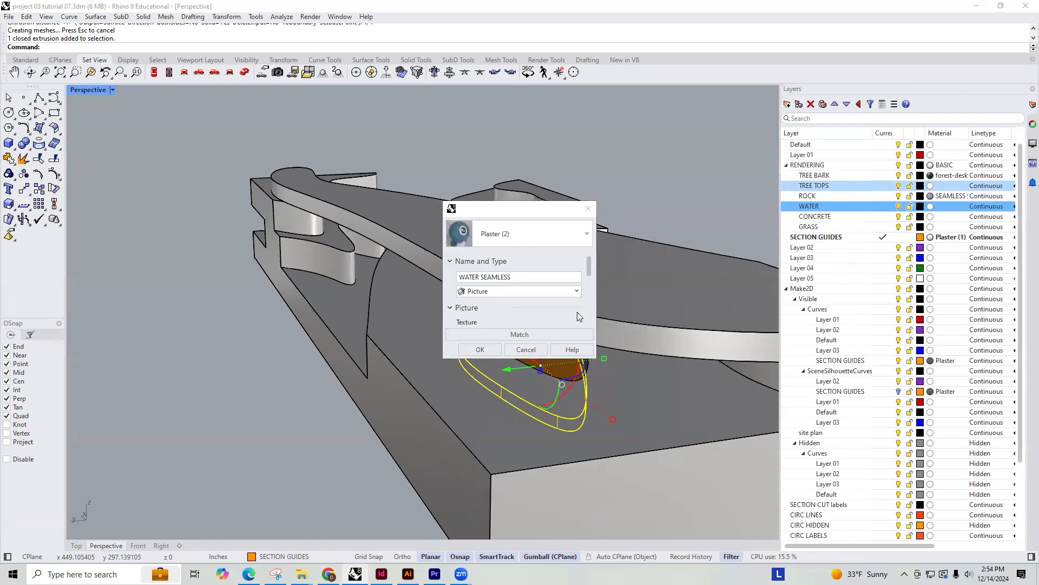
Set the object transparency of the WATER SEAMLESS picture material to 6%
scroll(559, 281, "down", 3)
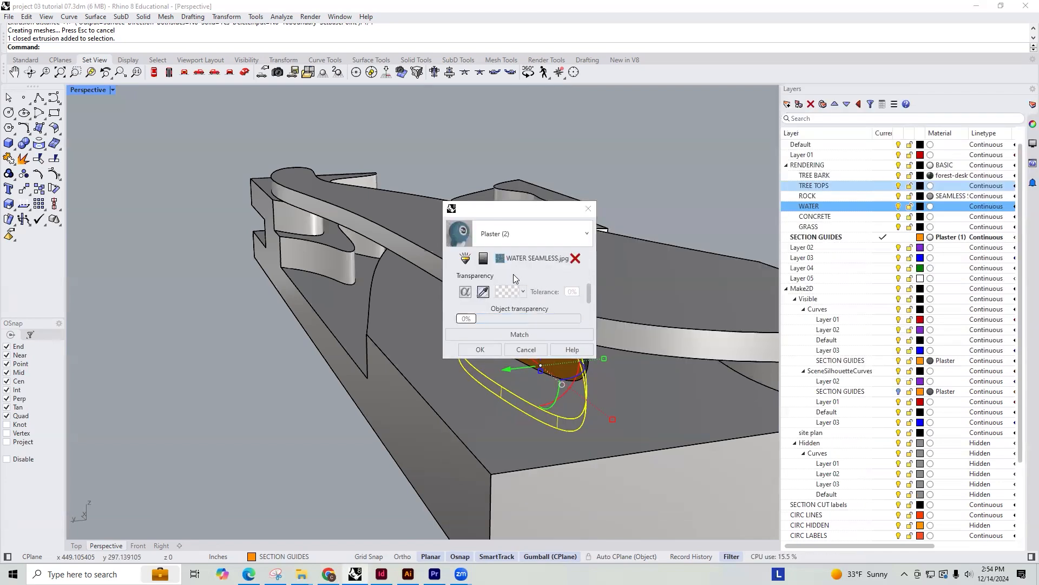
mouse_move(588, 288)
left_mouse_down()
mouse_move(589, 300)
mouse_move(591, 284)
left_mouse_up()
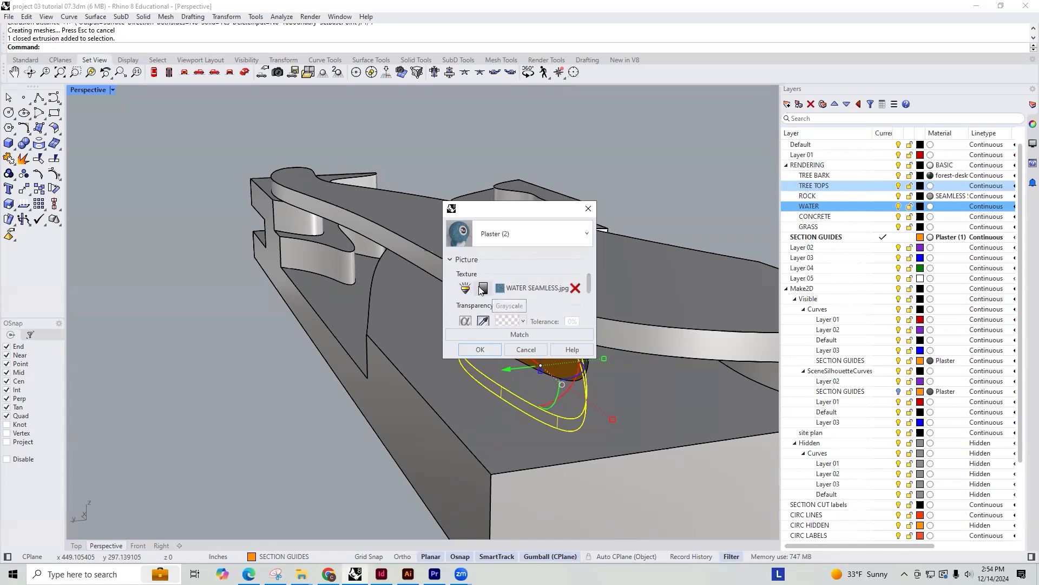
scroll(552, 294, "down", 1)
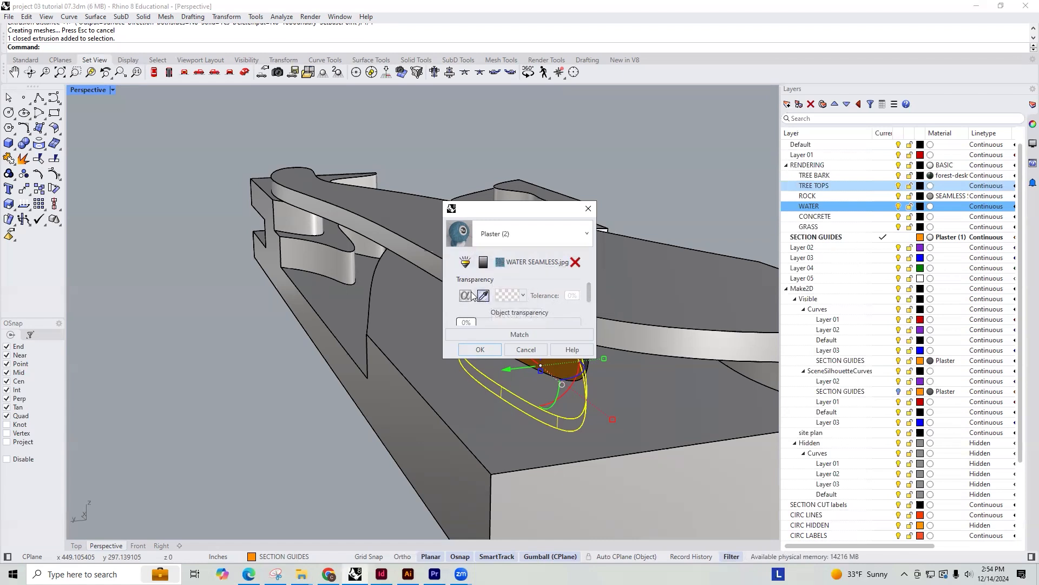
scroll(558, 296, "down", 2)
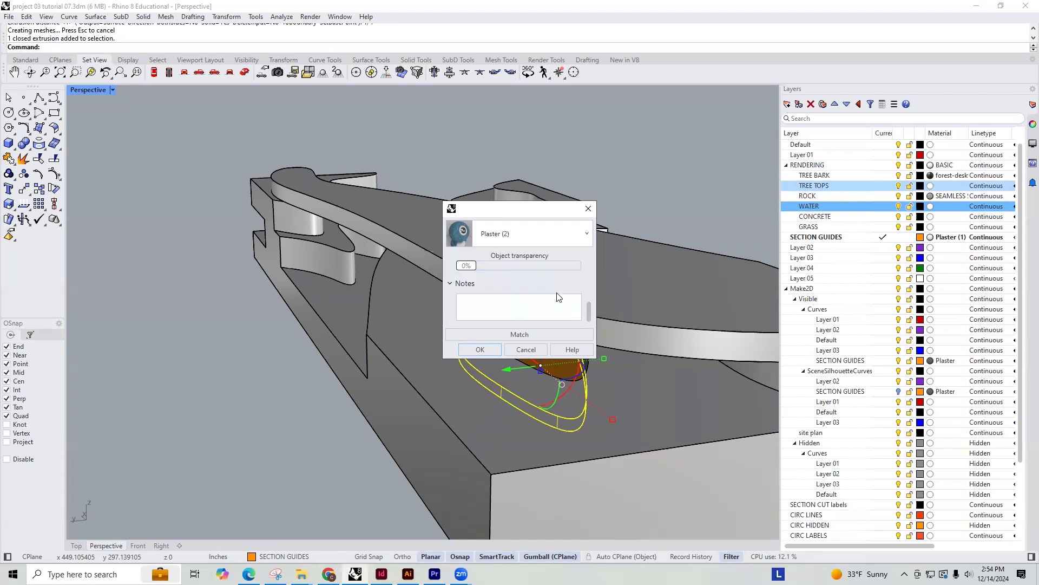
left_click_drag(466, 268, 472, 296)
scroll(530, 281, "up", 1)
left_click(511, 289)
scroll(510, 313, "up", 1)
left_click_drag(588, 305, 592, 253)
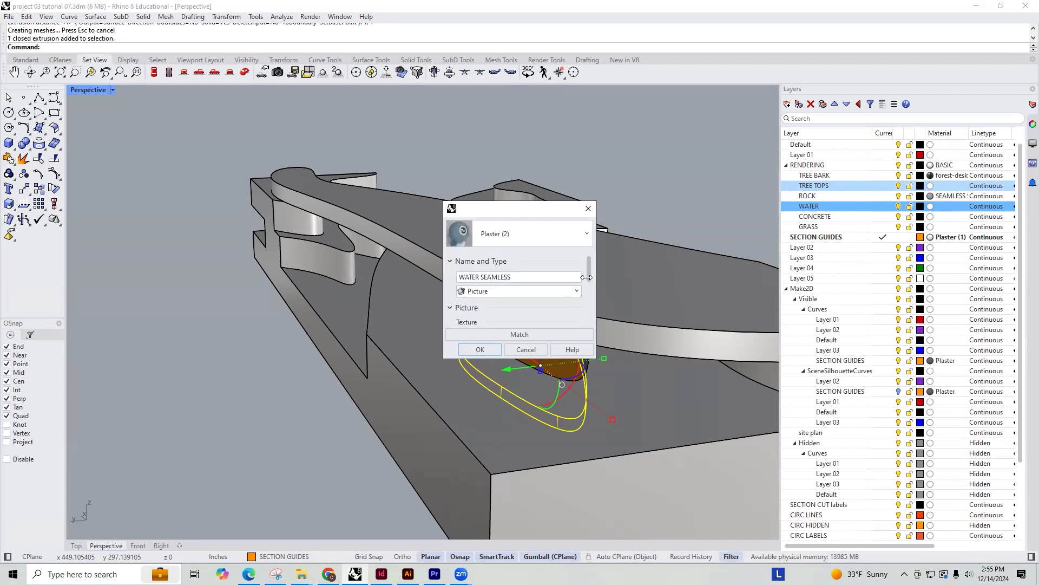
Apply the WATER SEAMLESS material to the WATER layer and move the selected recess solid onto that layer
scroll(487, 287, "down", 4)
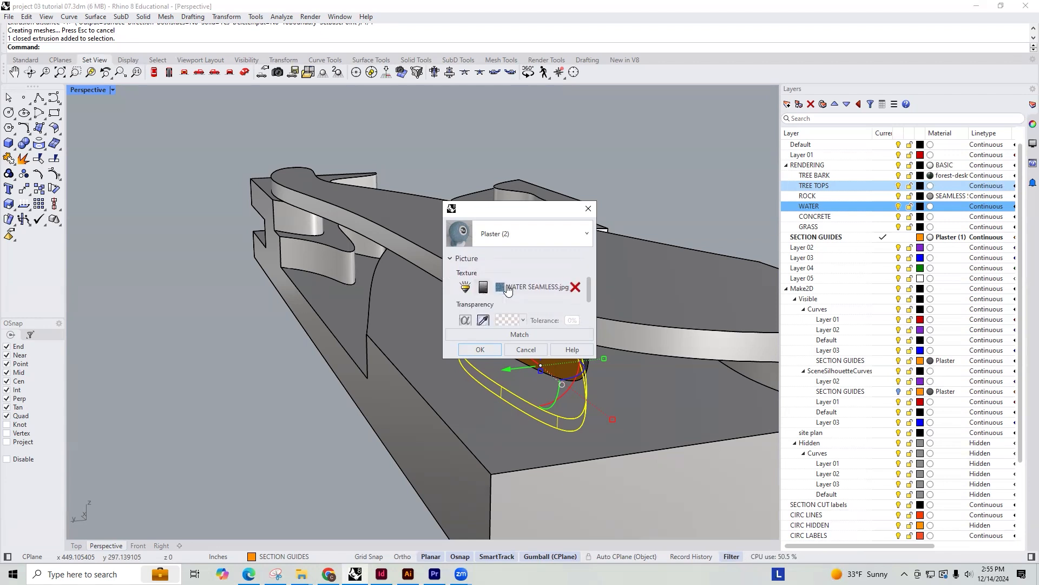
left_click(466, 287)
left_click_drag(589, 287, 586, 311)
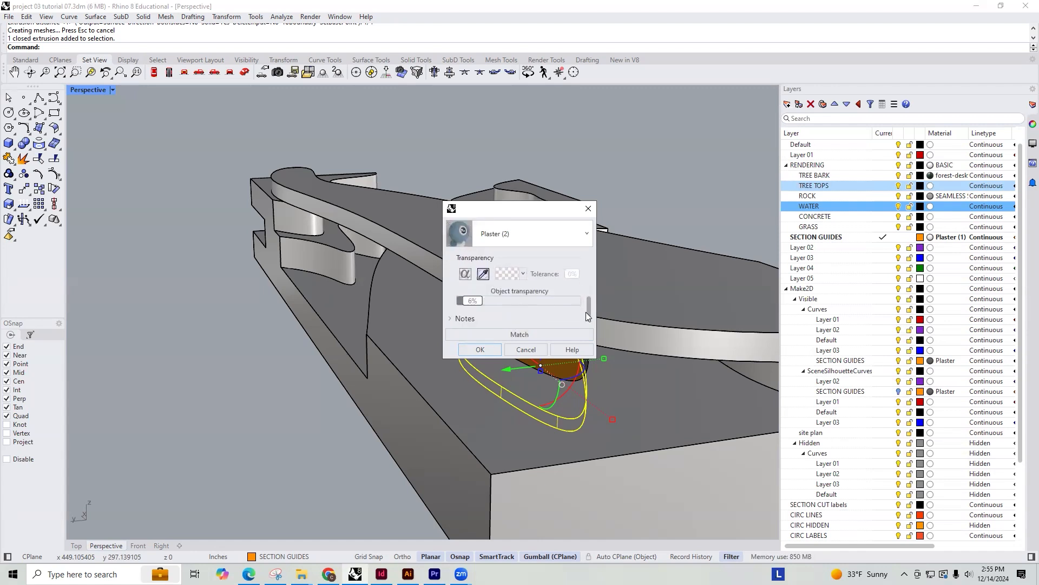
left_click(475, 348)
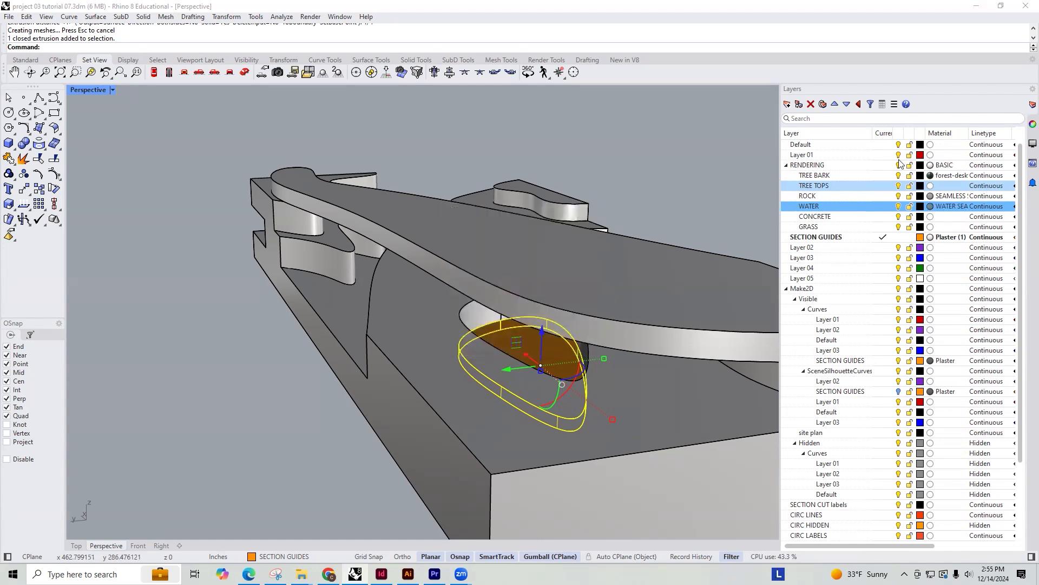
right_click(807, 206)
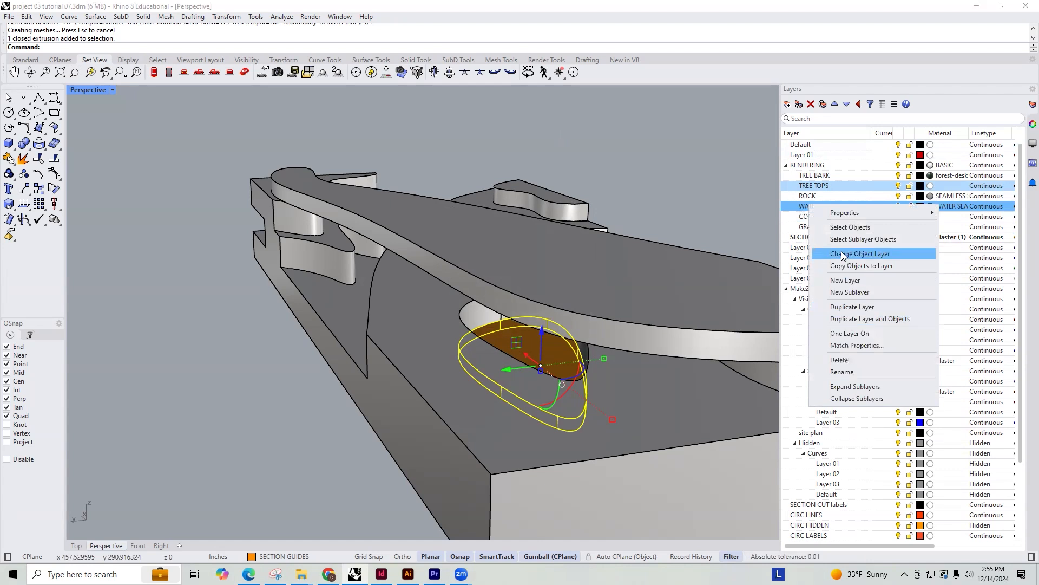
left_click(860, 253)
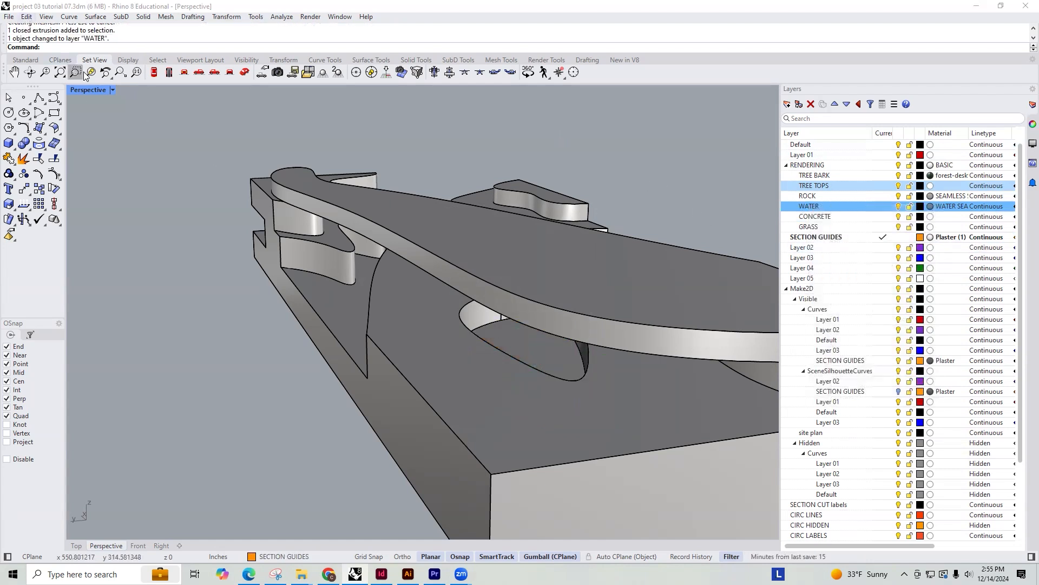
Set the Perspective viewport to Rendered display and inspect the water texture in the recess and the surrounding building
left_click(113, 93)
left_click(115, 154)
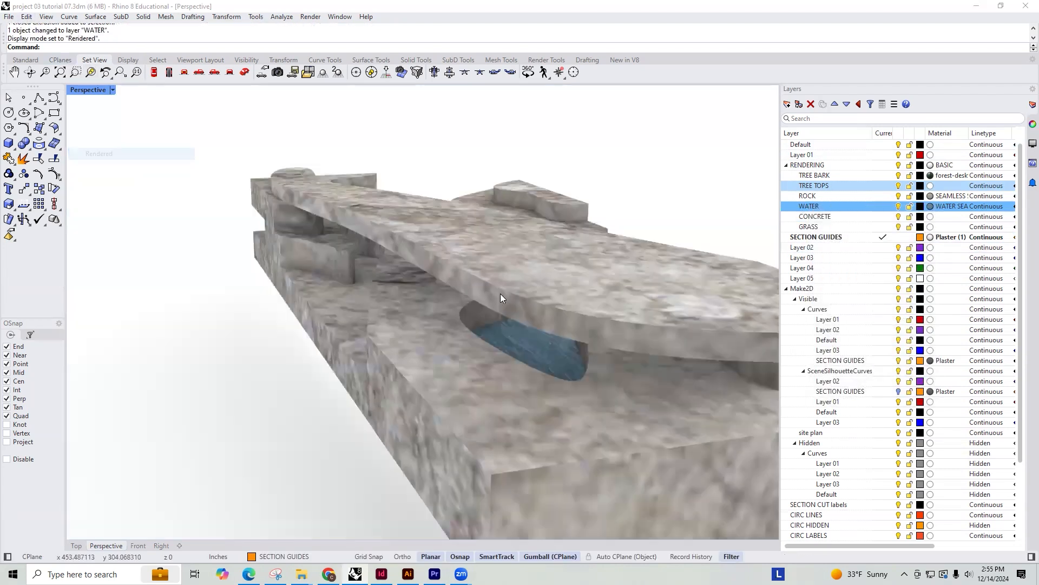
scroll(591, 373, "down", 2)
right_click_drag(591, 370, 421, 217)
scroll(420, 217, "up", 6)
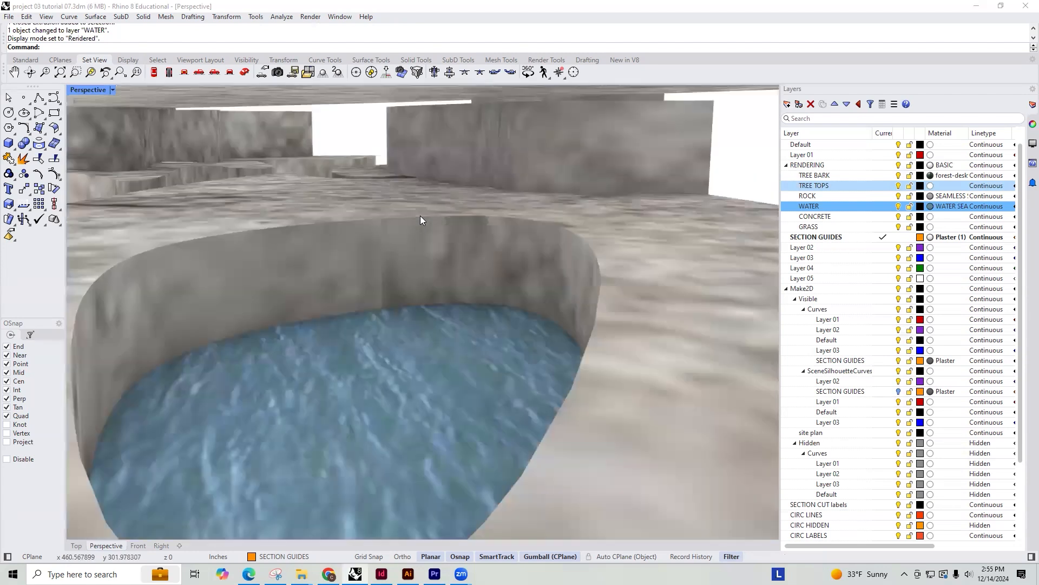
scroll(451, 263, "down", 5)
scroll(439, 280, "up", 5)
right_click_drag(438, 281, 451, 305)
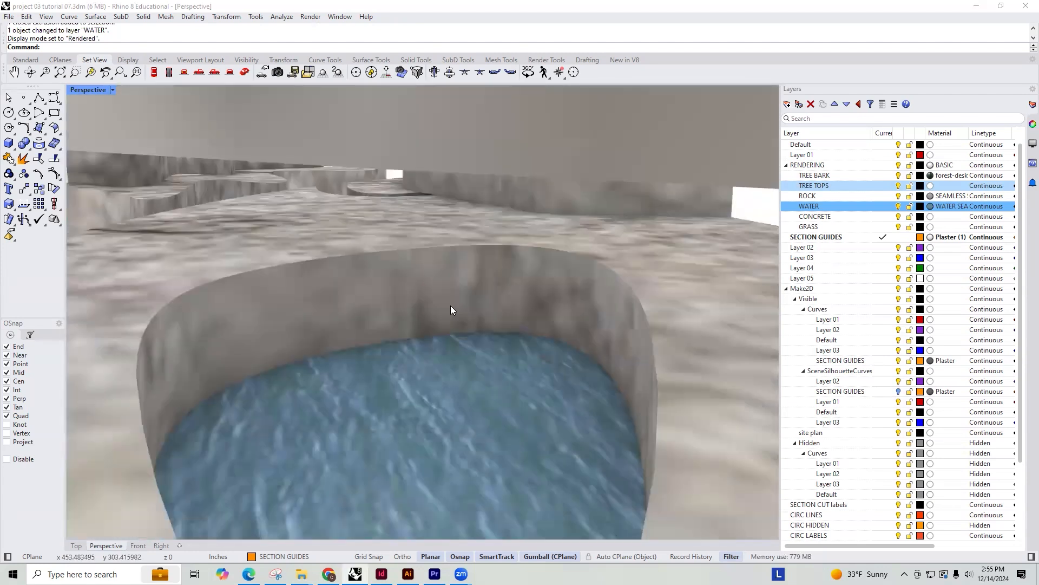
scroll(451, 305, "down", 8)
right_click_drag(586, 261, 582, 267)
scroll(523, 292, "up", 5)
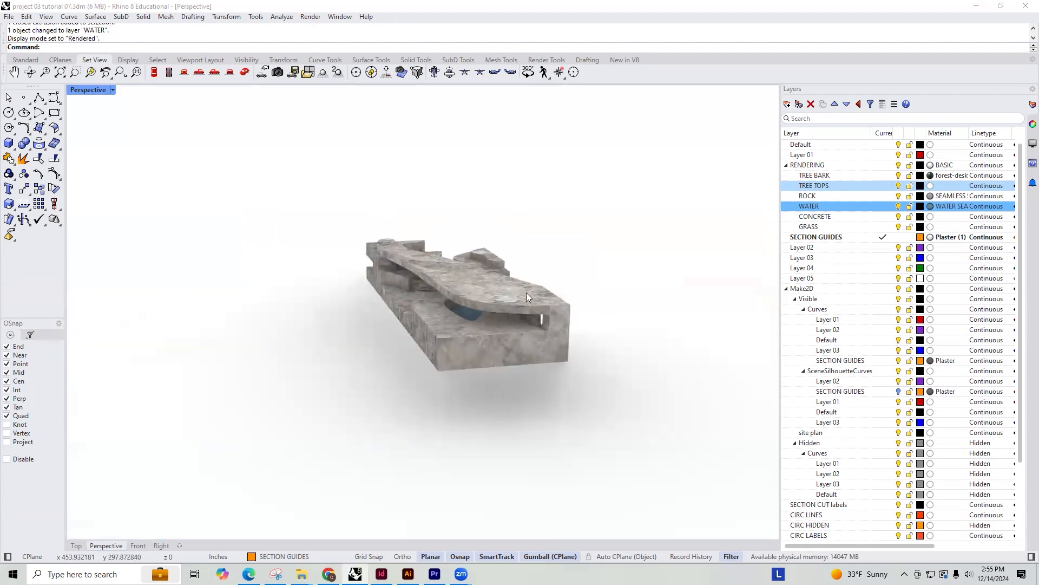
scroll(487, 308, "down", 3)
scroll(450, 314, "up", 4)
scroll(454, 302, "down", 3)
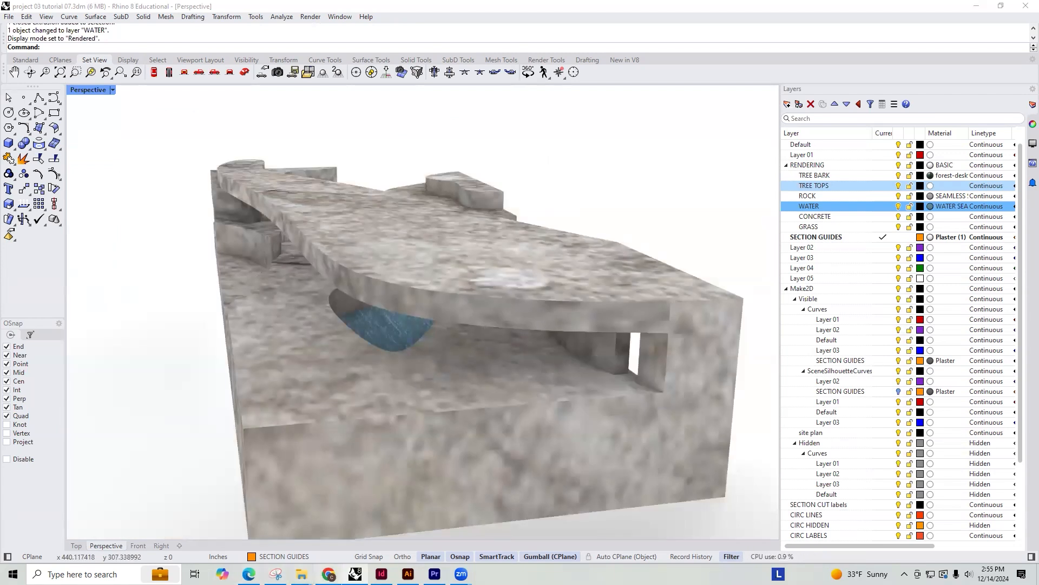
Switch to Chrome and search for SEAMLESS SOIL TEXTURE in a new tab
left_click(328, 574)
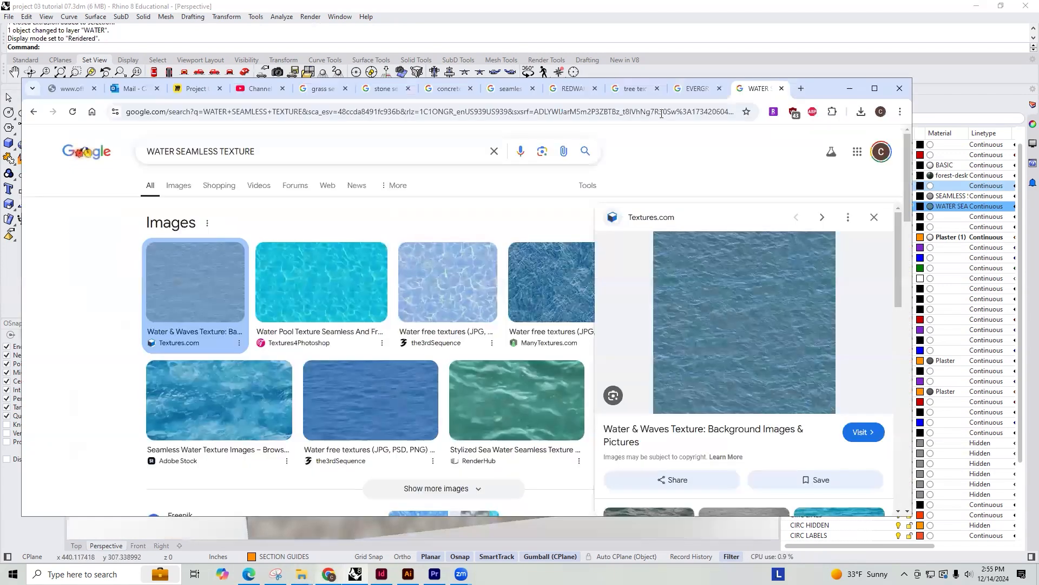
left_click(801, 89)
type("SEAMLE")
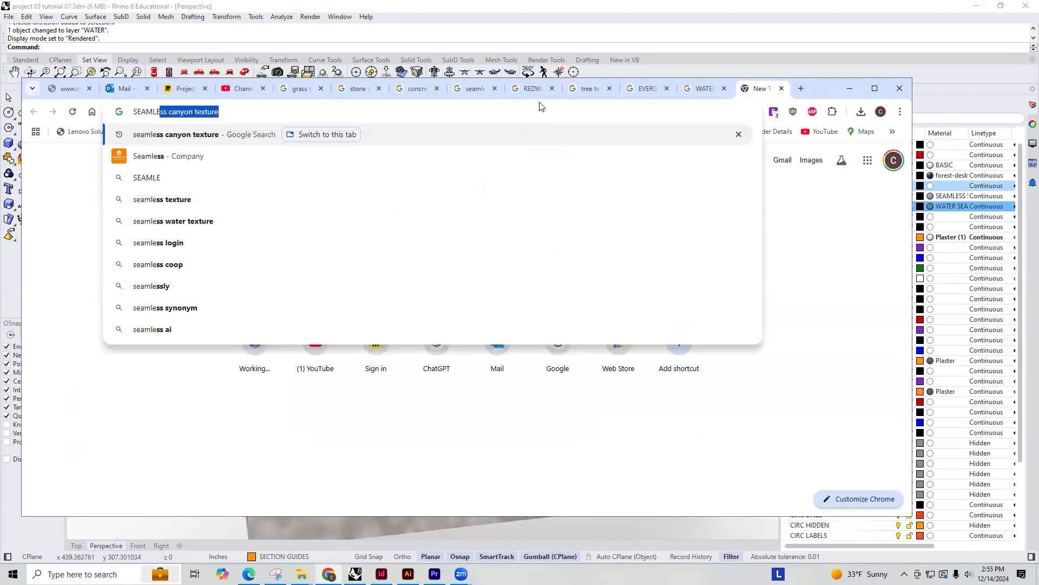
type("SS SOIL TEXTURE")
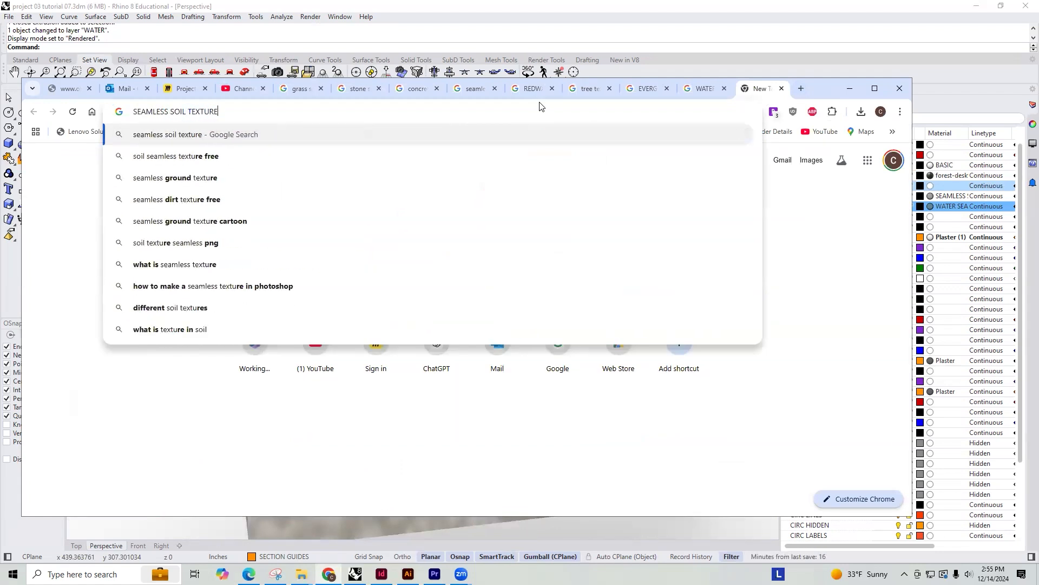
key("Return")
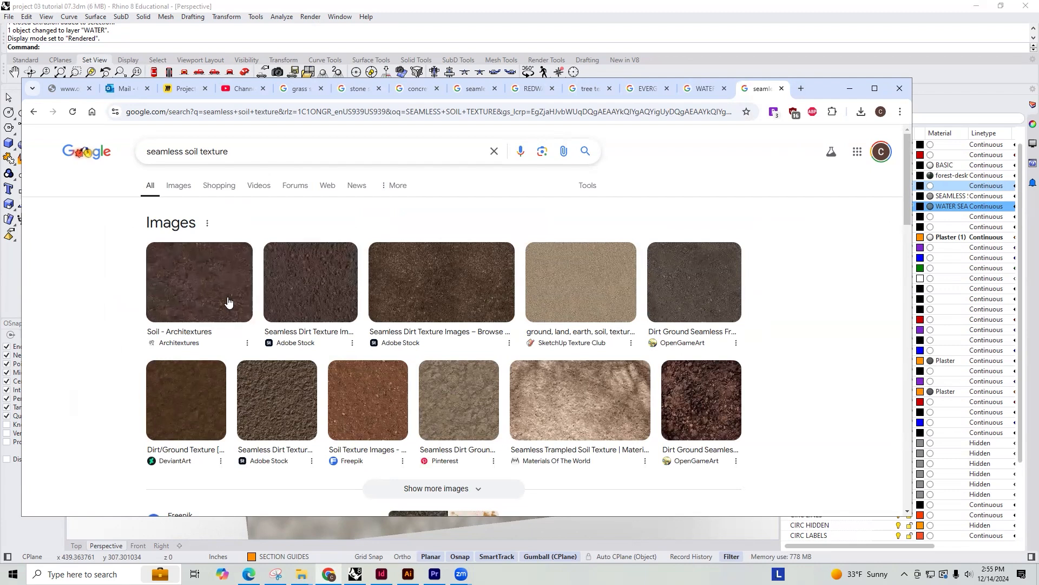
Save the dark brown Adobe Stock seamless dirt image as DIRT SEAMLESS in the RENDERING MATERIALS folder
left_click(401, 304)
right_click(735, 277)
left_click(784, 423)
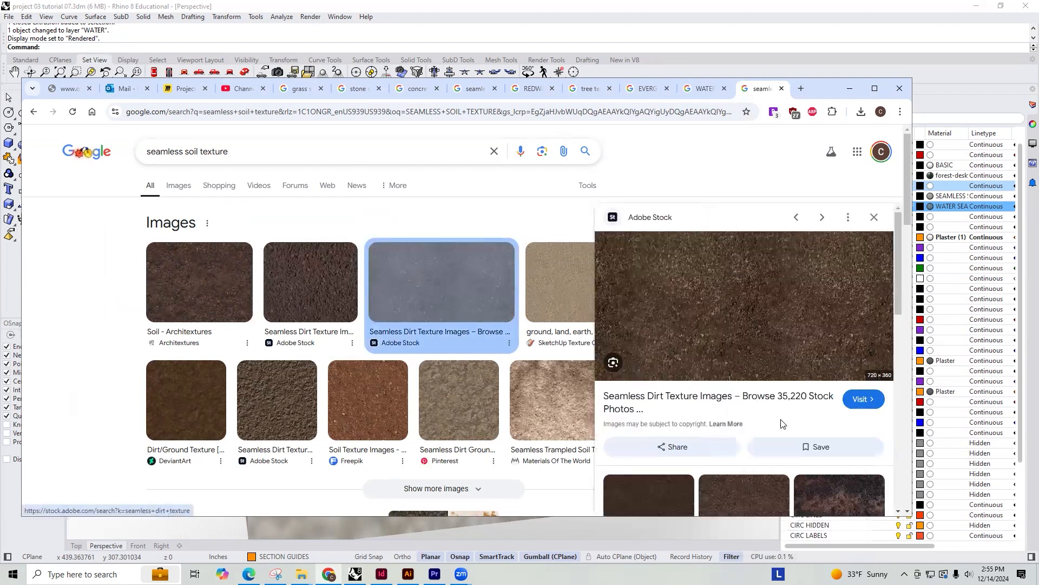
type("DIRT SEAM")
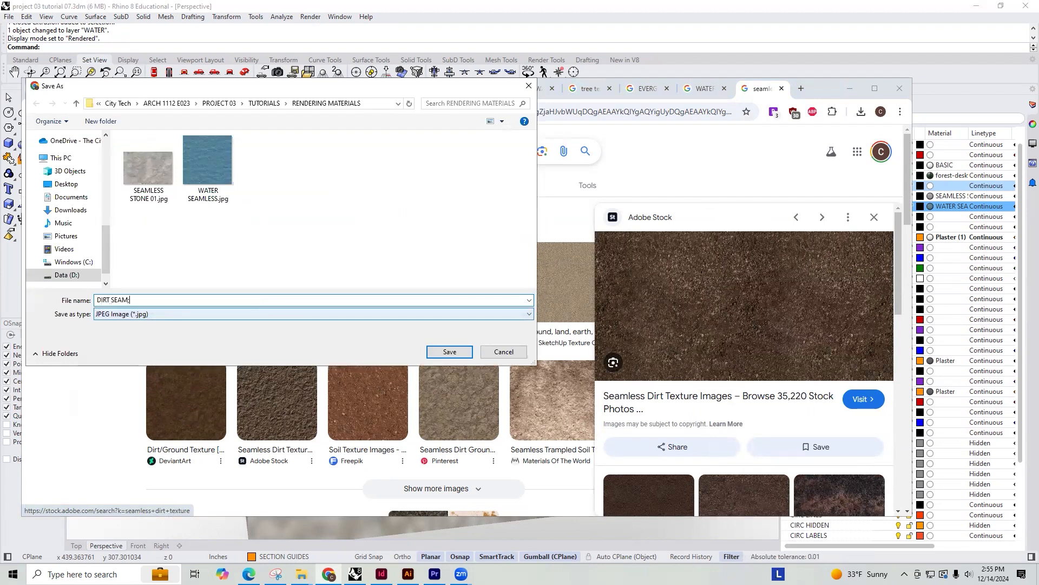
key("Return")
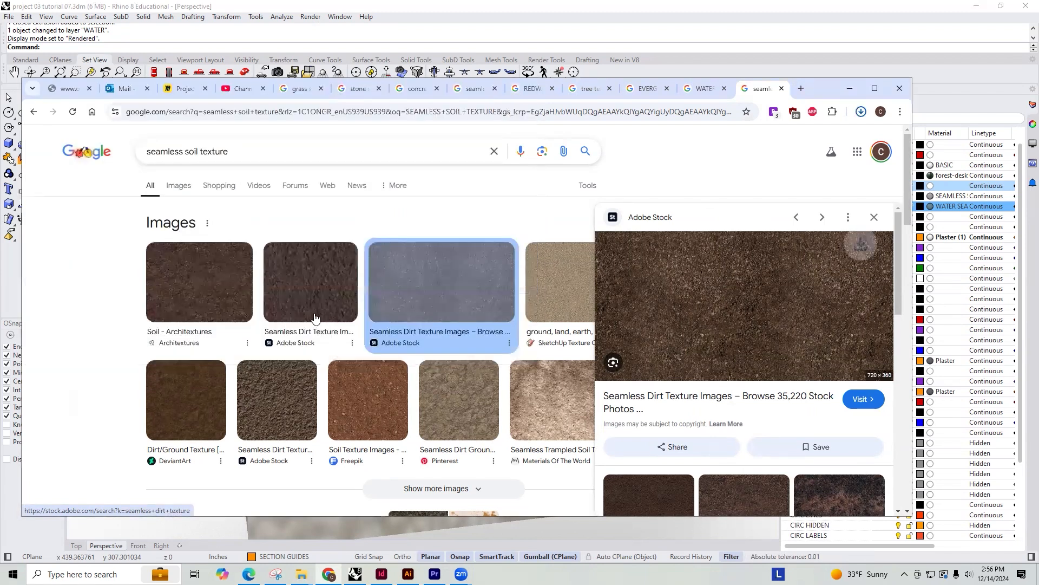
Return to Rhino and create a RENDERING sublayer named DIRT below WATER
left_click(944, 100)
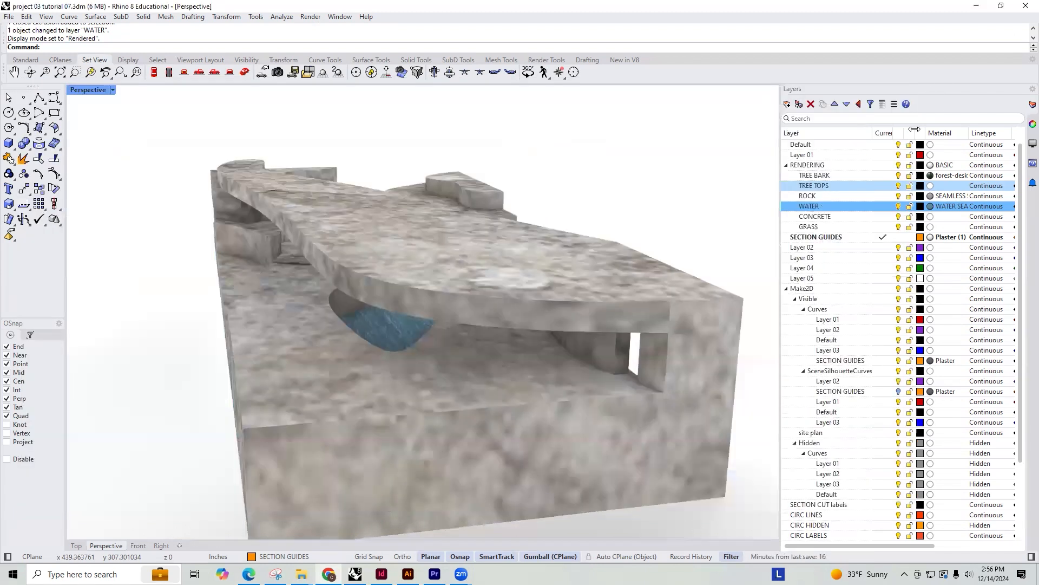
left_click(787, 105)
type("DI")
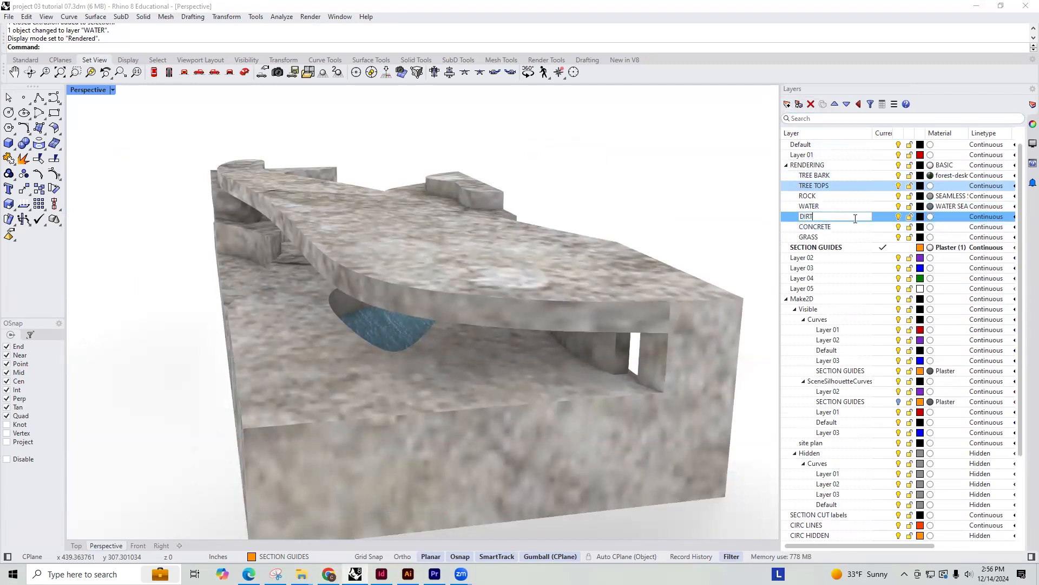
type("RT")
key("Return")
Make the DIRT layer's material a Picture type using DIRT SEAMLESS.jpg
left_click(930, 217)
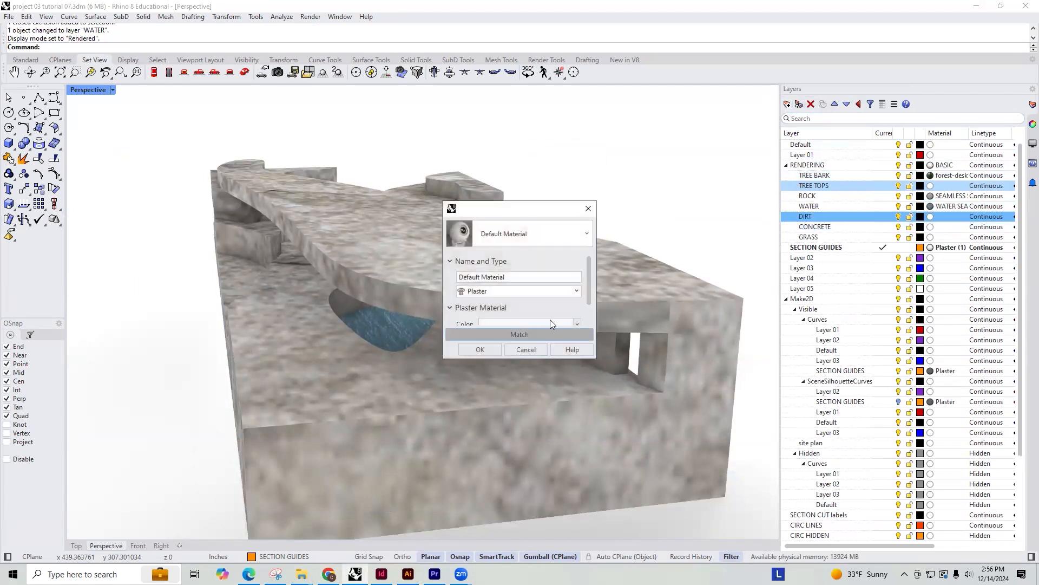
left_click(549, 291)
left_click(490, 414)
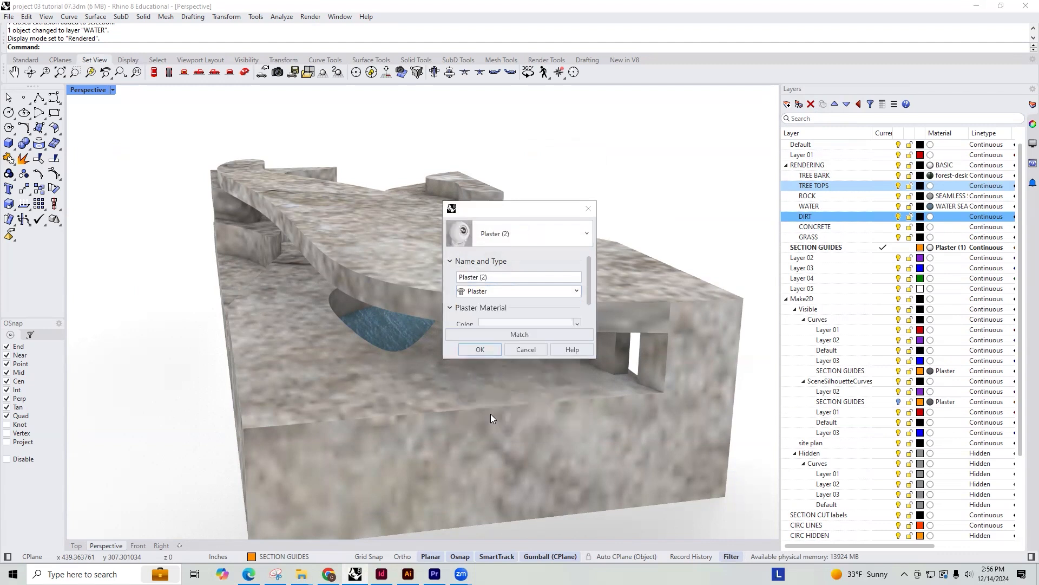
double_click(494, 244)
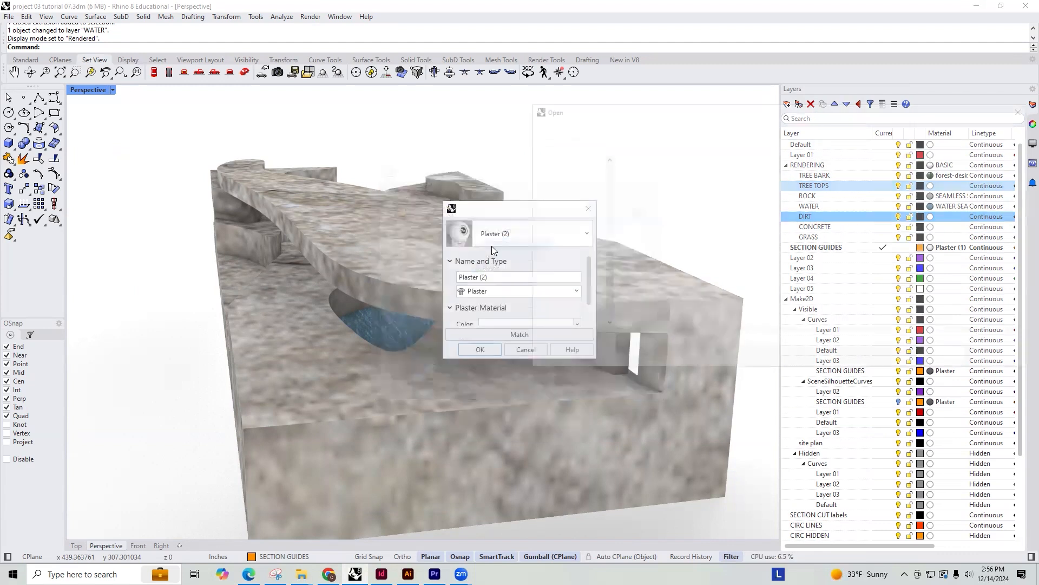
left_click(947, 356)
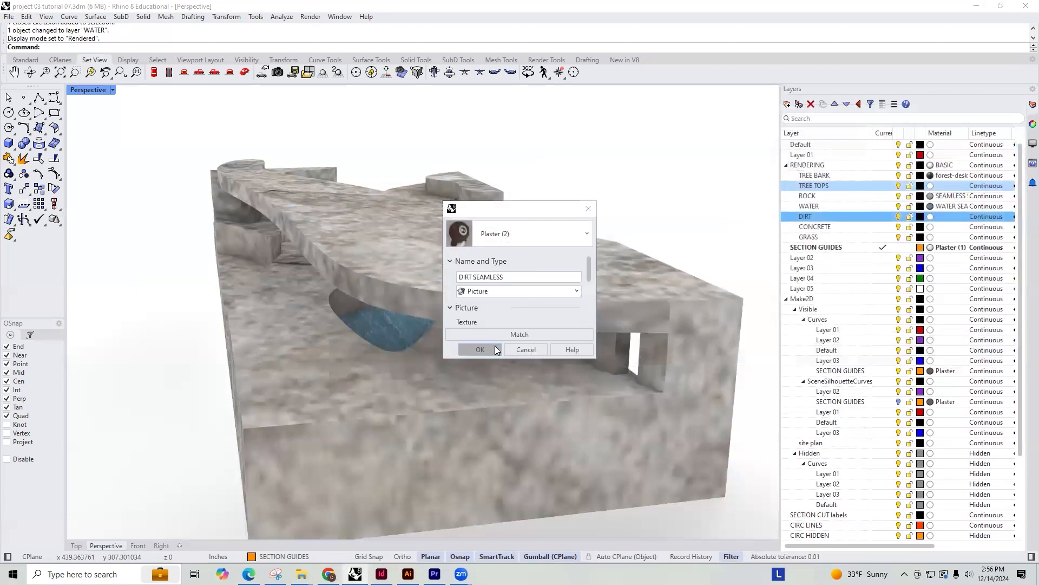
left_click(473, 349)
Explode the rock-textured building polysurface into separate surfaces and clear the selection
left_click(499, 371)
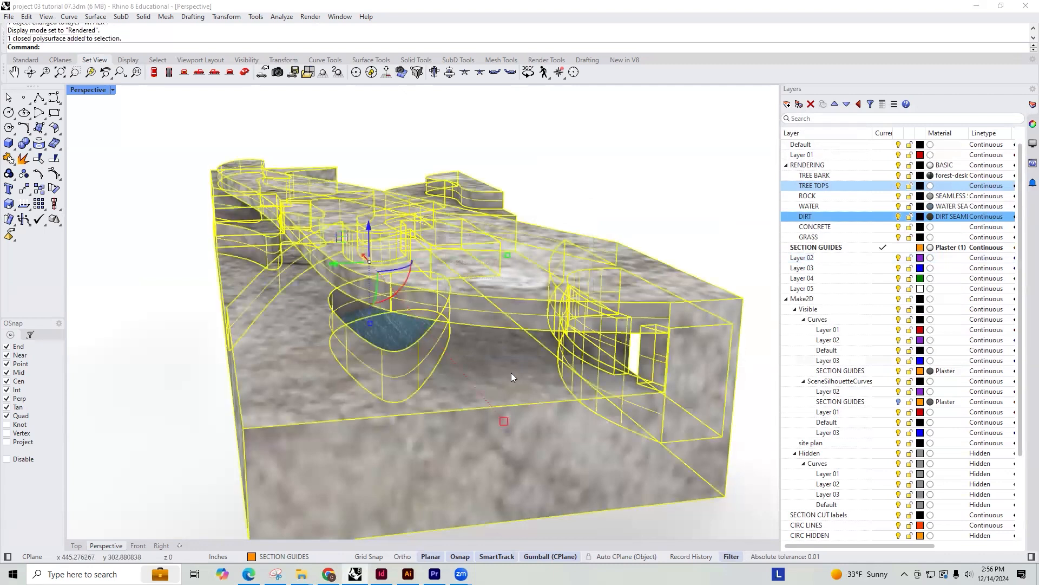
key("Escape")
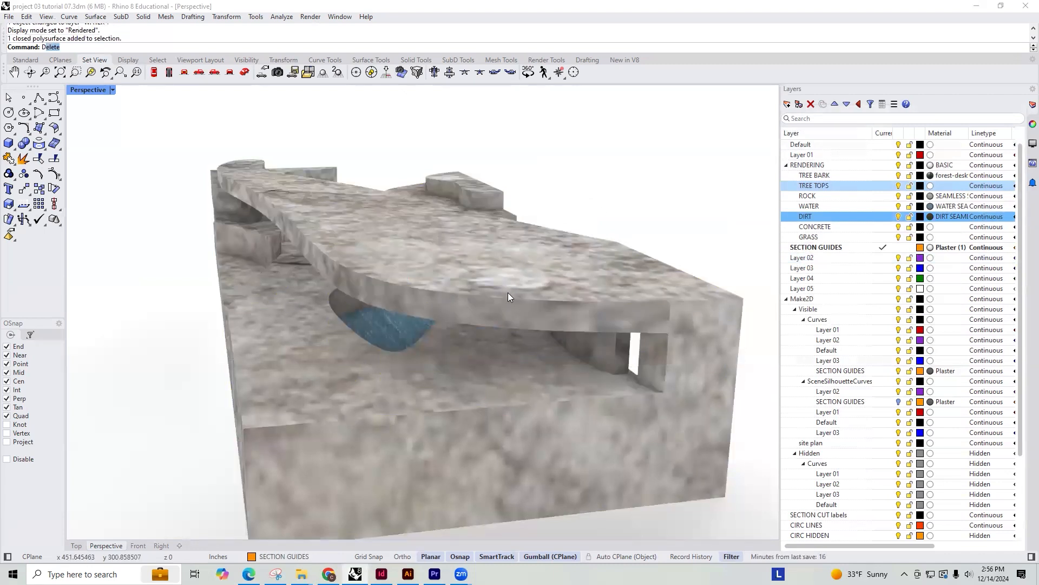
left_click(534, 394)
right_click_drag(518, 228, 513, 318)
right_click_drag(504, 278, 499, 284, "shift")
middle_click(499, 284)
left_click(513, 302)
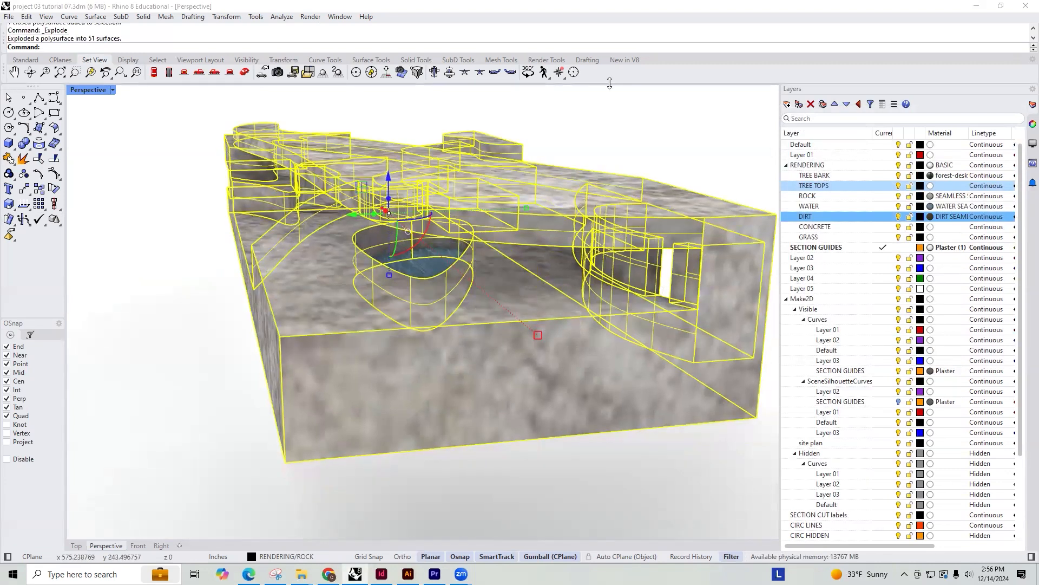
key("Escape")
Move the floor surface around the water recess onto the DIRT layer
left_click(512, 271)
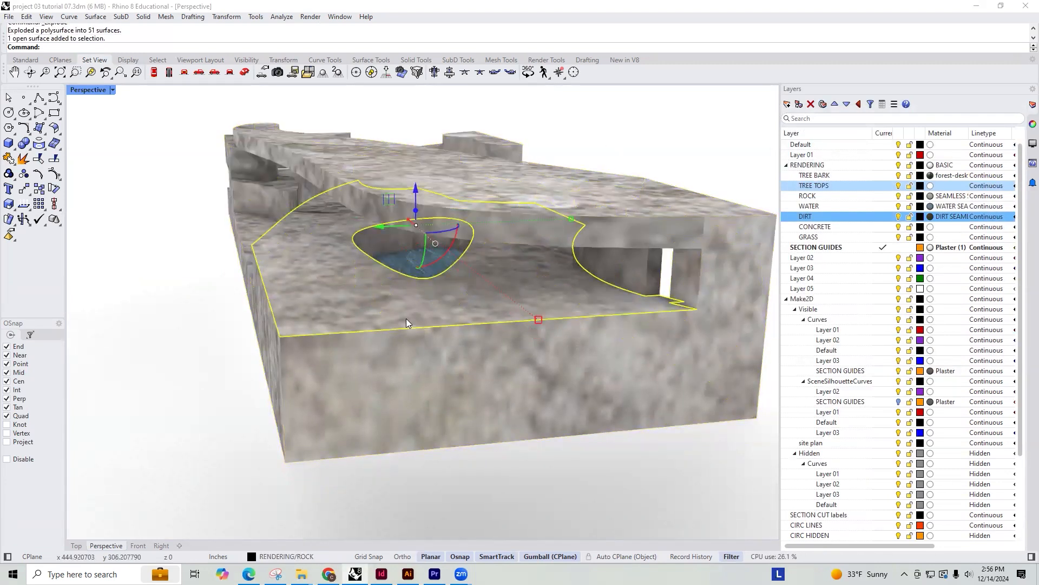
right_click(828, 217)
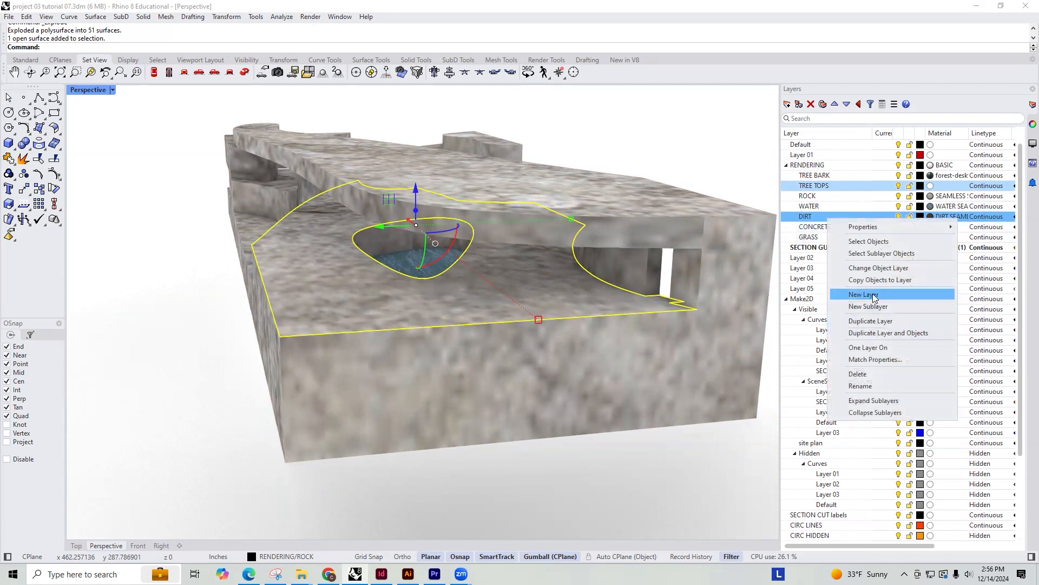
left_click(870, 268)
key("Escape")
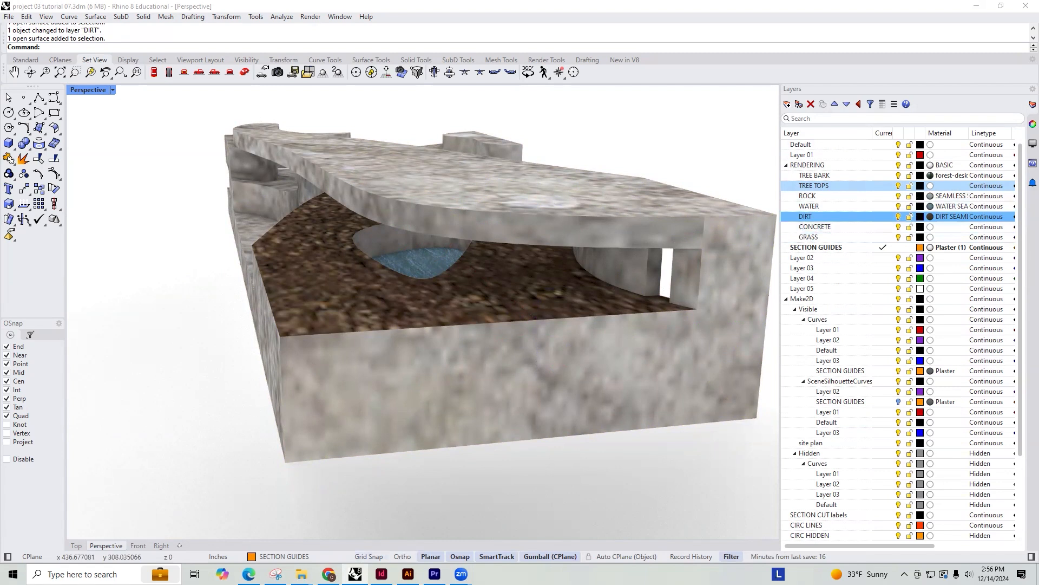
Switch to Chrome and bring up the existing search results for grass seamless texture
key("alt+Tab")
left_click(581, 88)
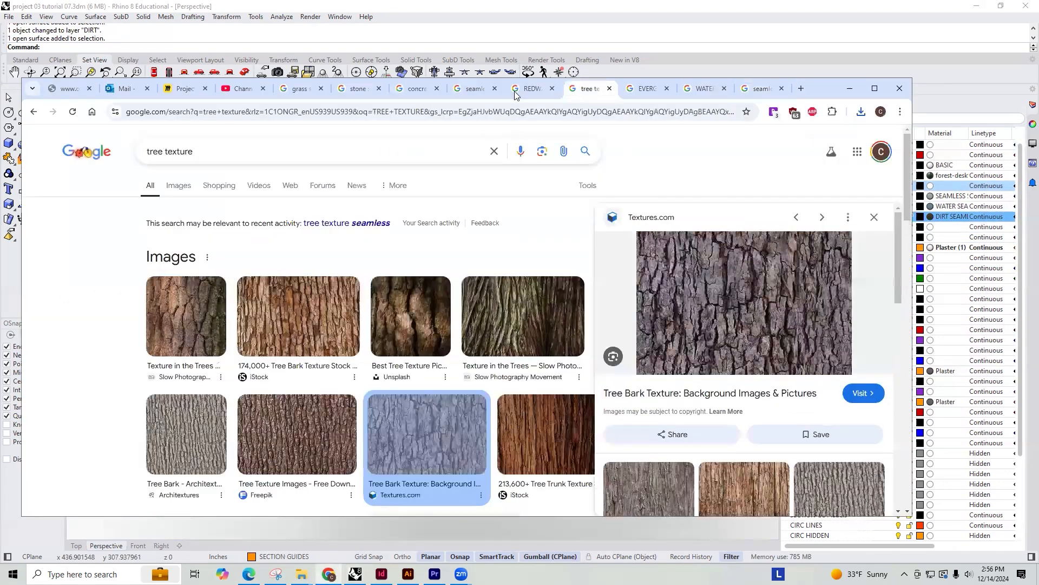
left_click(463, 89)
left_click(354, 90)
left_click(297, 90)
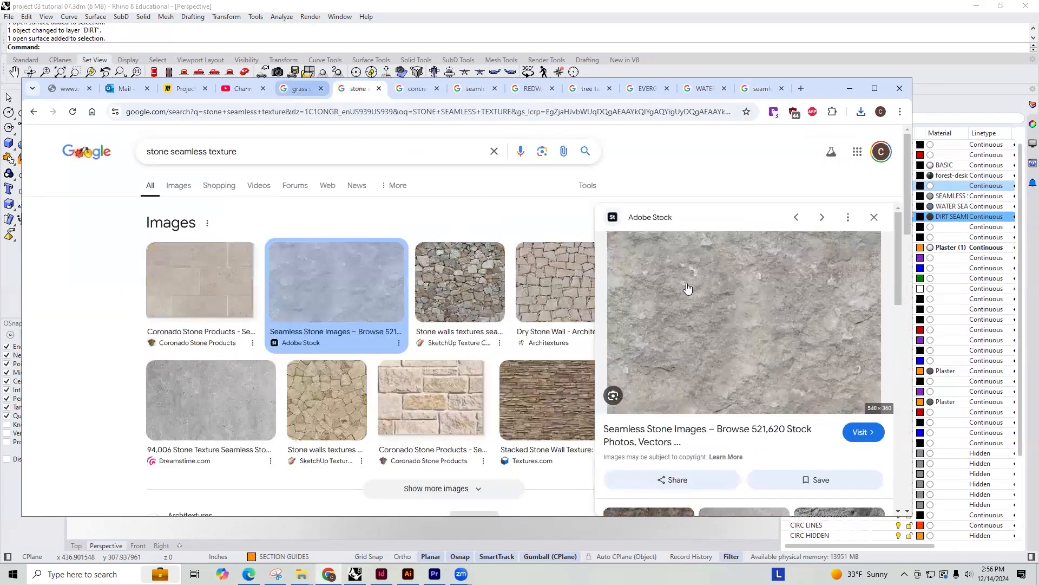
Save the iStock seamless grass image as GRASS BASIC in the RENDERING MATERIALS folder
right_click(729, 297)
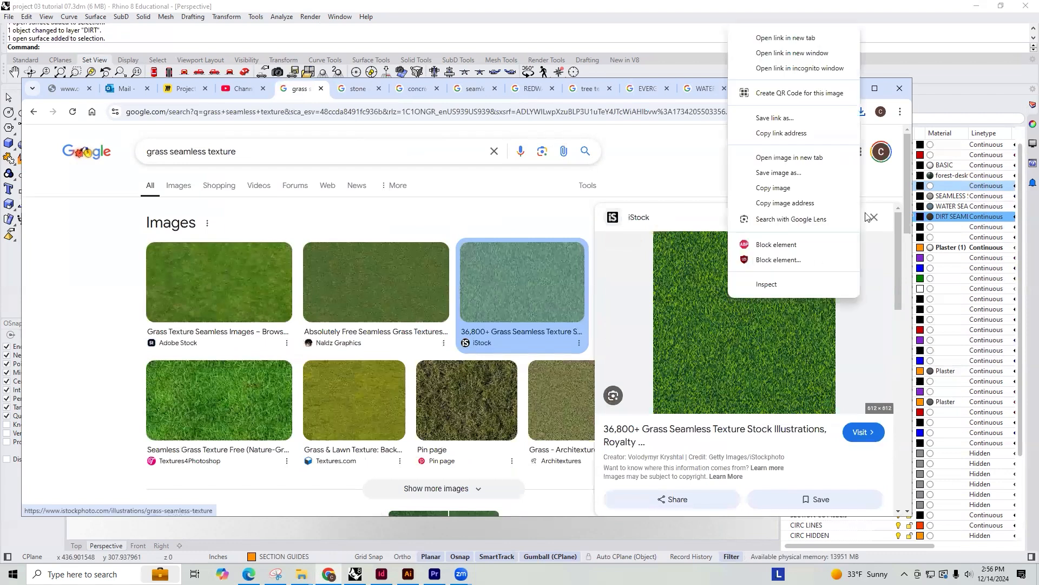
left_click(779, 173)
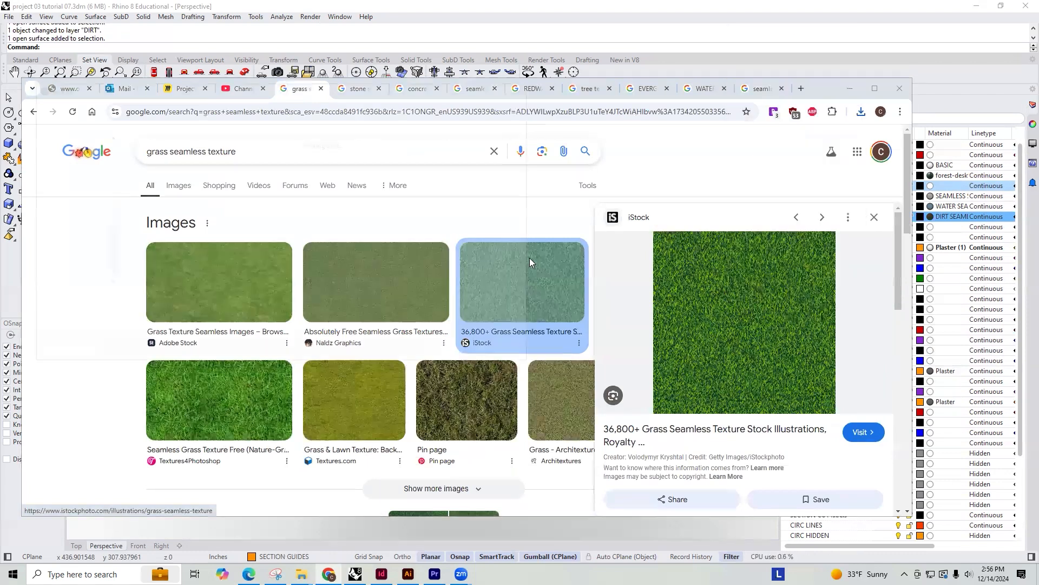
type("GRAS")
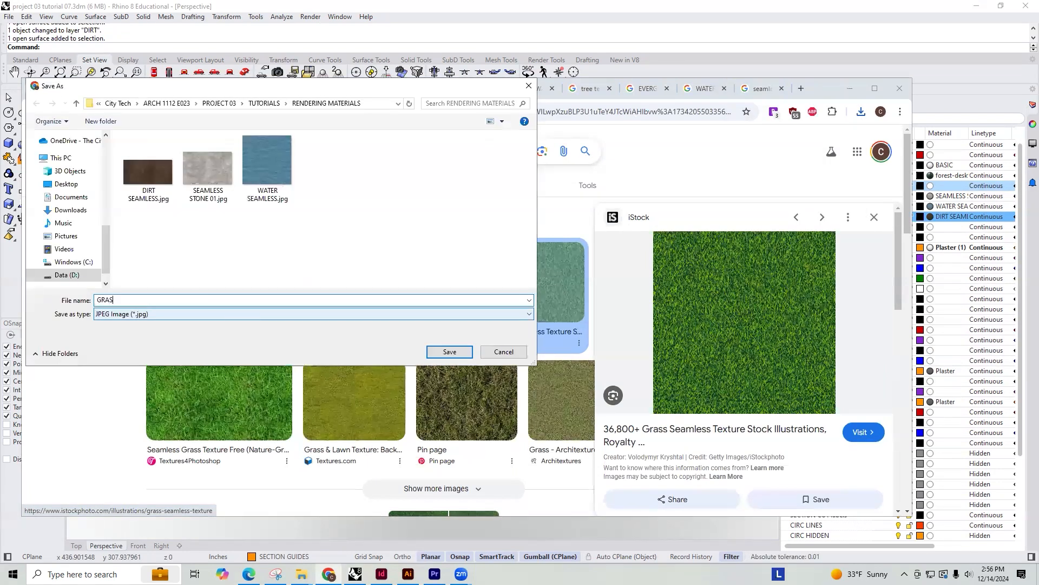
type("S SEAMLESS")
key("Return")
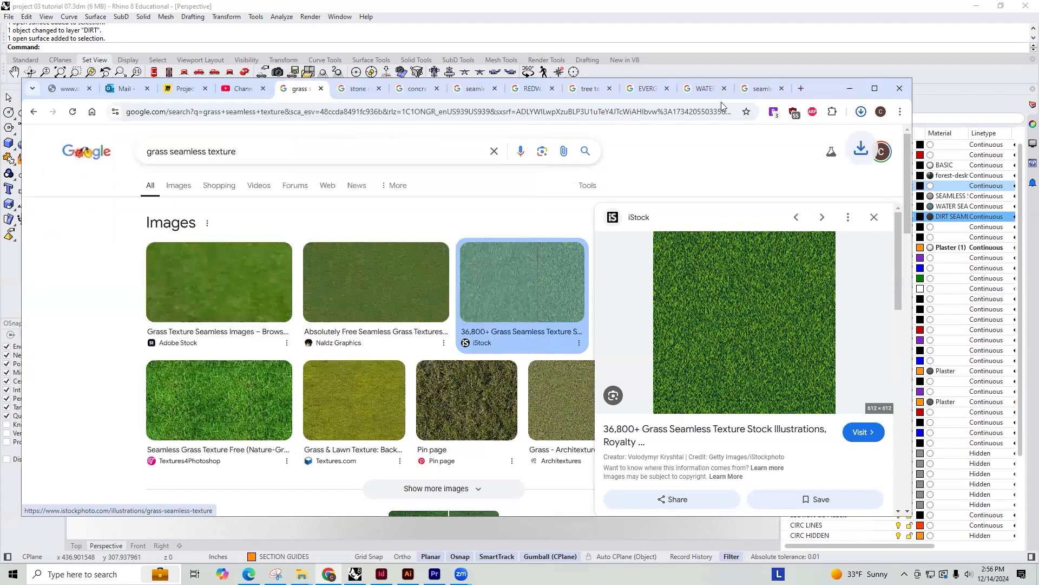
Return to Rhino and make the GRASS layer's material a Picture type using GRASS BASIC.jpg
left_click(922, 178)
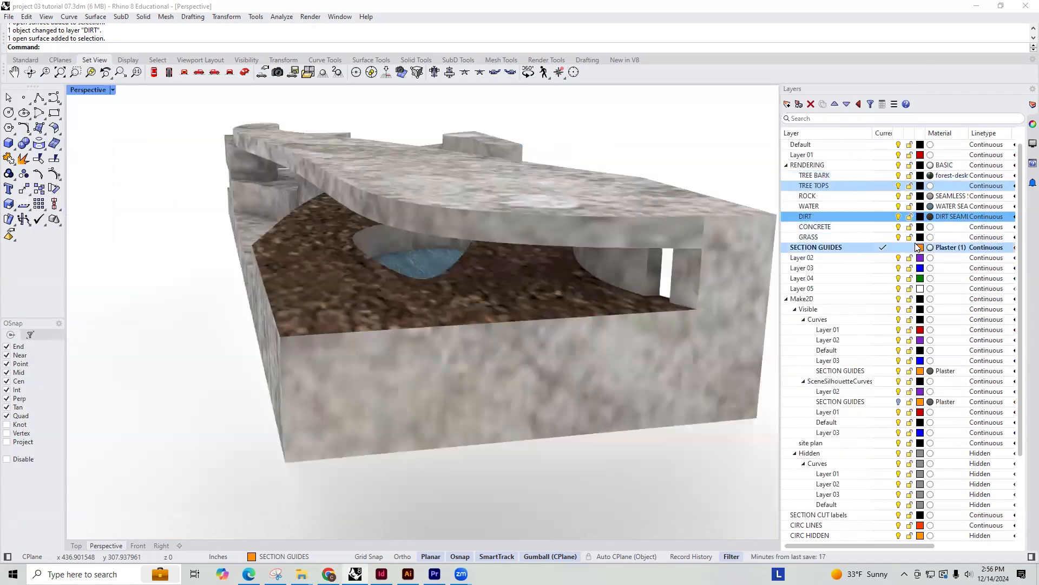
left_click(928, 238)
left_click(516, 292)
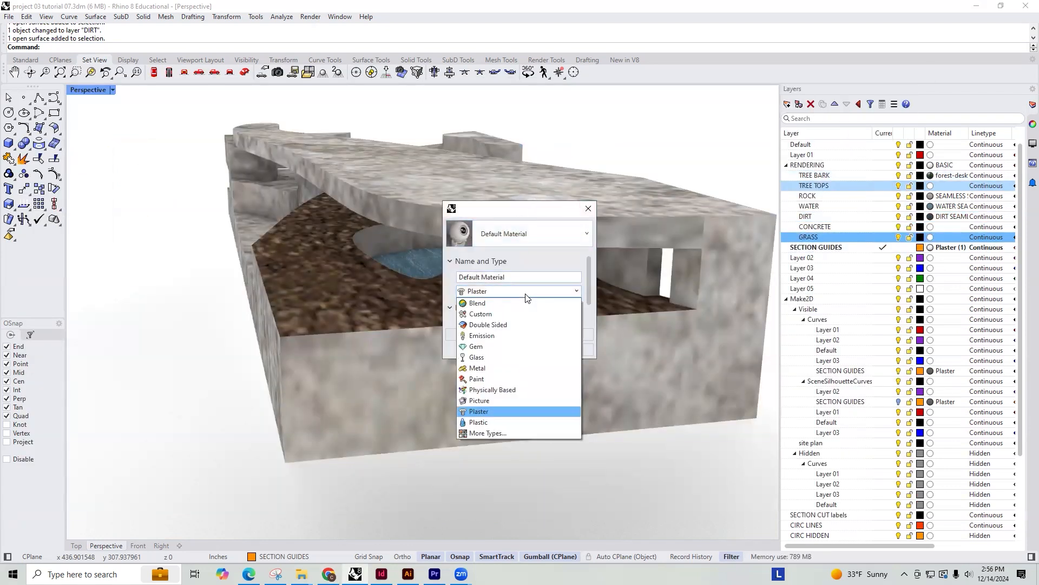
left_click(485, 433)
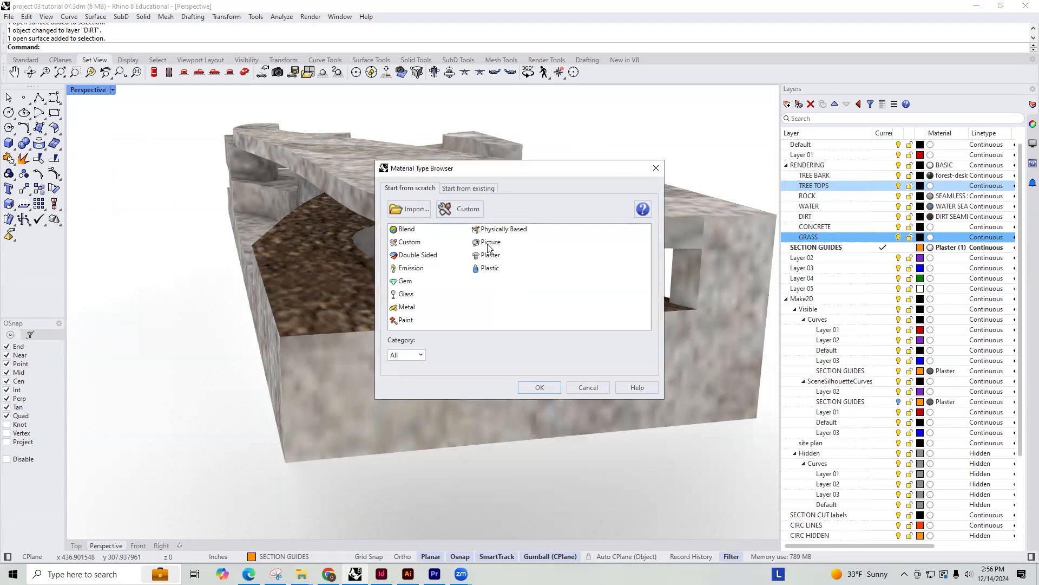
left_click(490, 243)
left_click(528, 386)
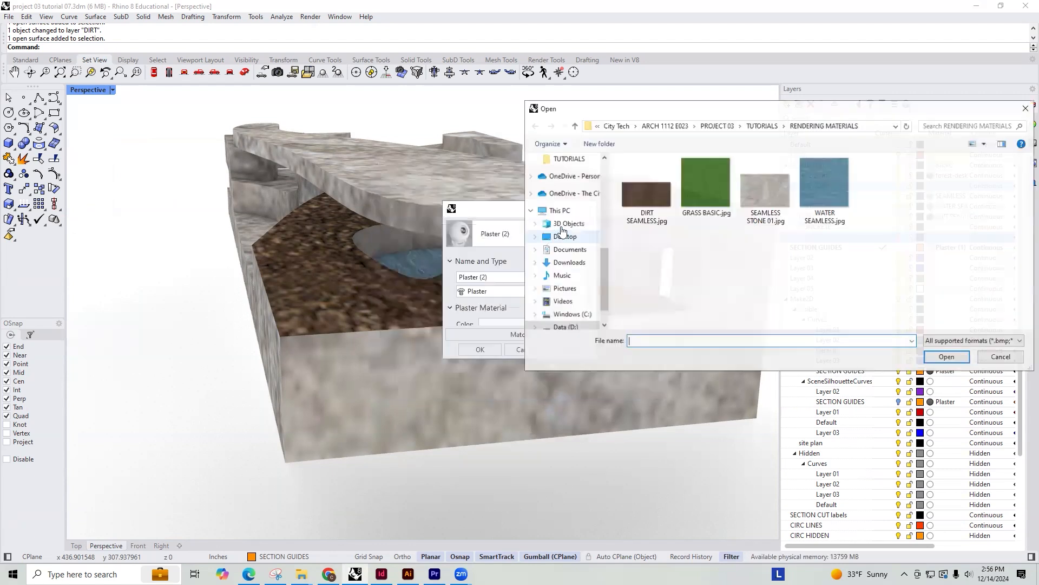
left_click(705, 184)
left_click(947, 356)
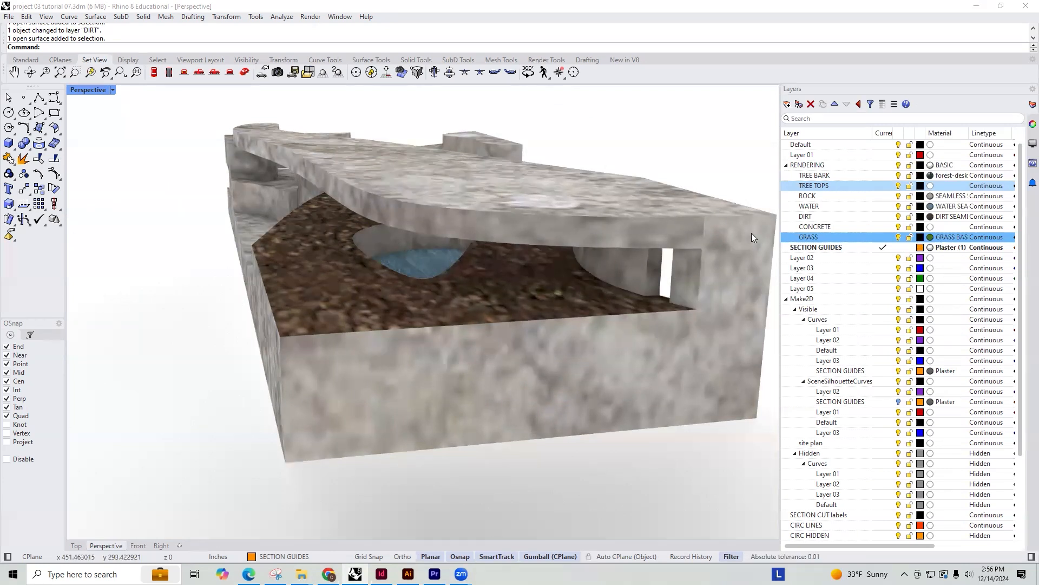
Move the curved roof's top and edge surfaces, together with the outer end and side cut faces, onto the GRASS layer
left_click(515, 203)
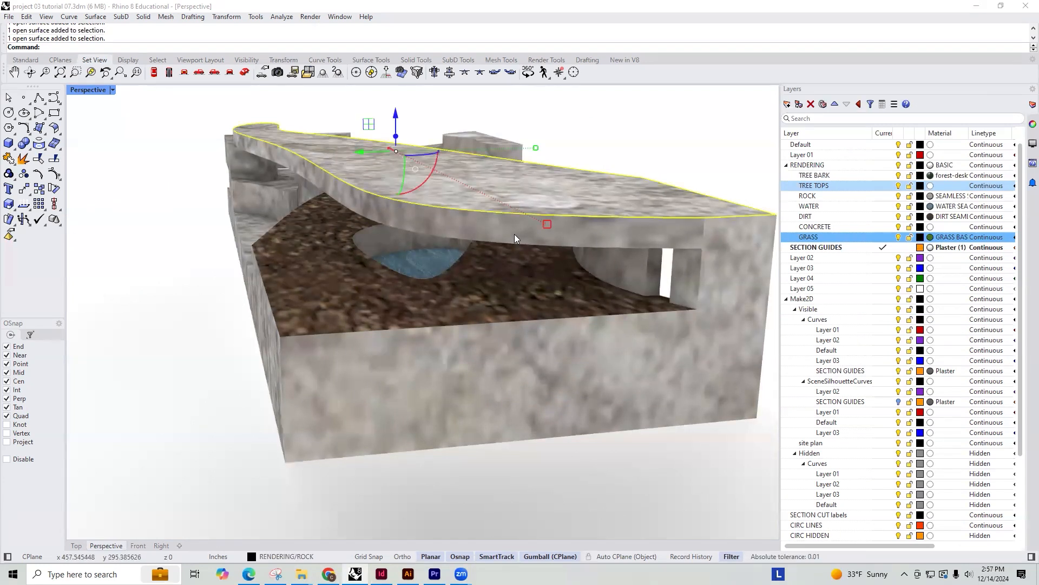
left_click(501, 229, "shift")
left_click(752, 232, "shift")
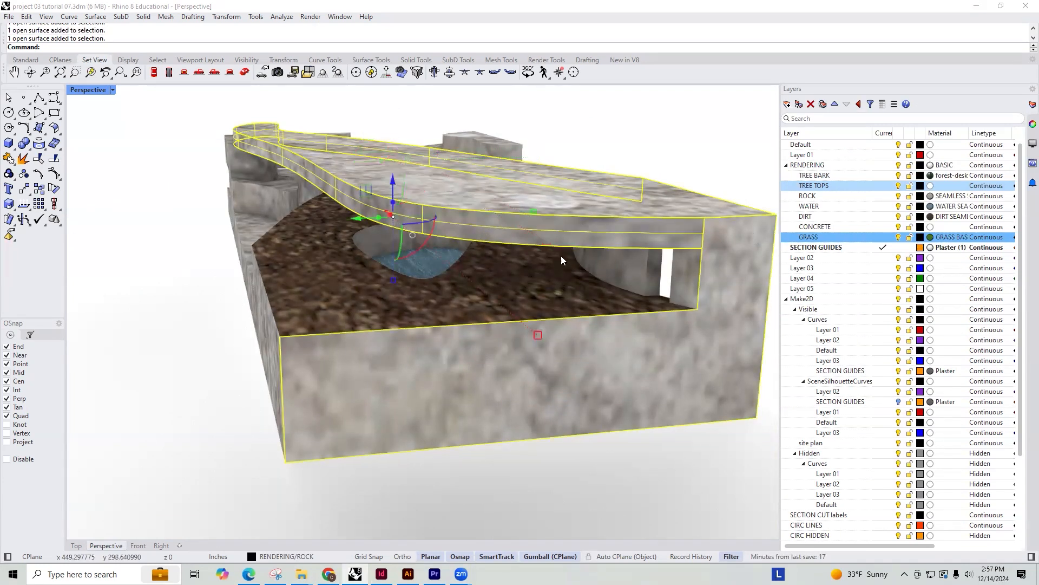
scroll(515, 206, "down", 8)
right_click_drag(569, 212, 349, 211)
scroll(301, 254, "up", 5)
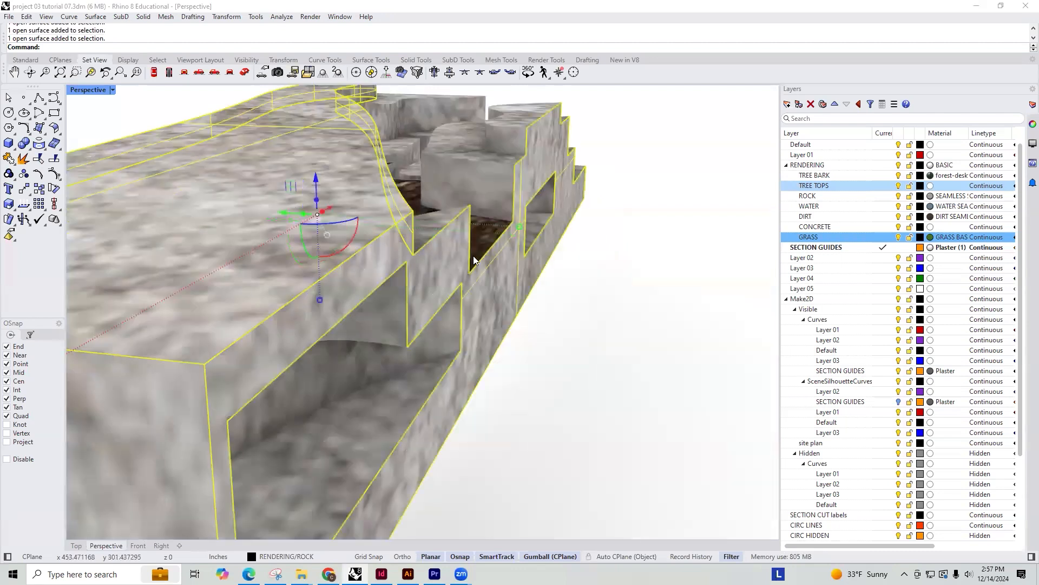
scroll(481, 233, "down", 6)
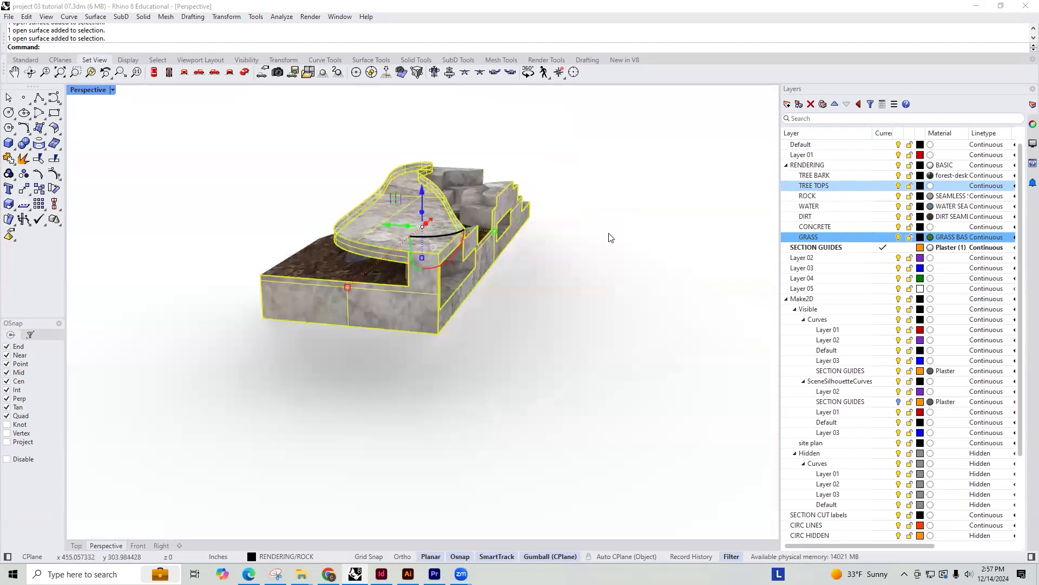
right_click(825, 239)
left_click(878, 285)
left_click(617, 318)
right_click_drag(617, 318, 483, 253)
scroll(483, 252, "up", 4)
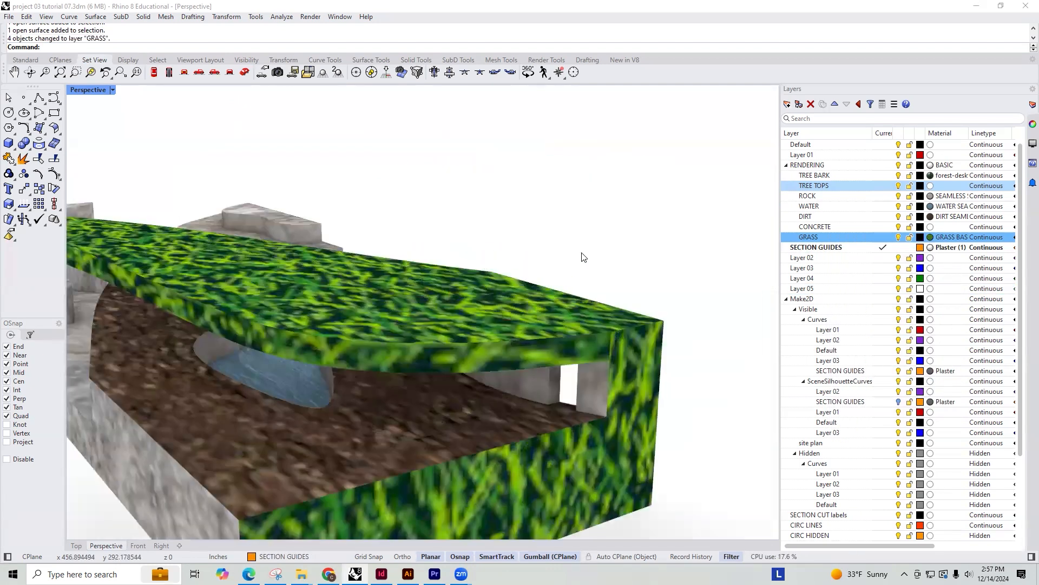
scroll(507, 267, "down", 4)
Select the grass roof's top surface and bring up its texture mapping properties
left_click(524, 291)
left_click(591, 240)
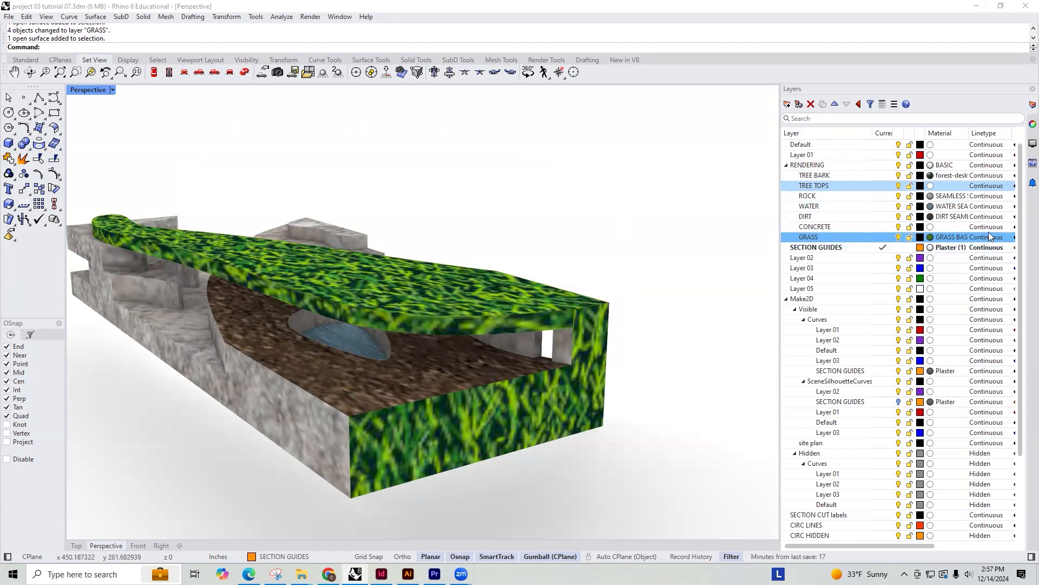
left_click(439, 288)
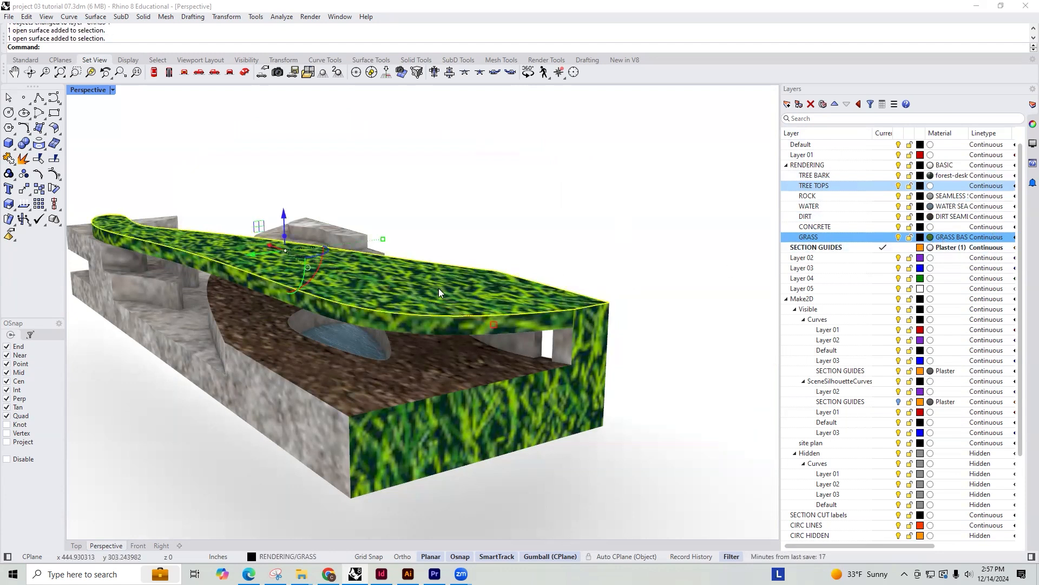
left_click(1032, 125)
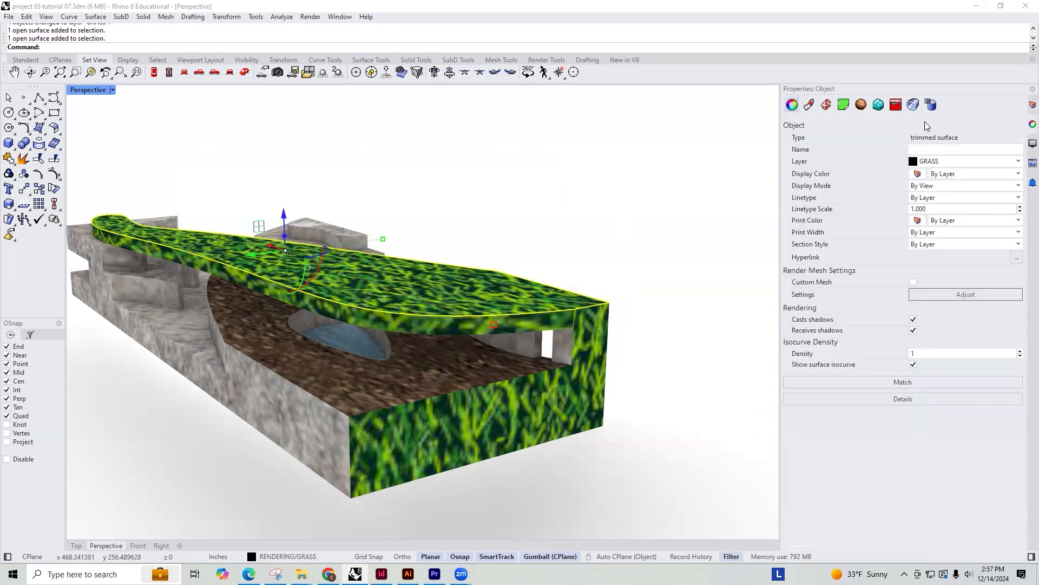
left_click(826, 104)
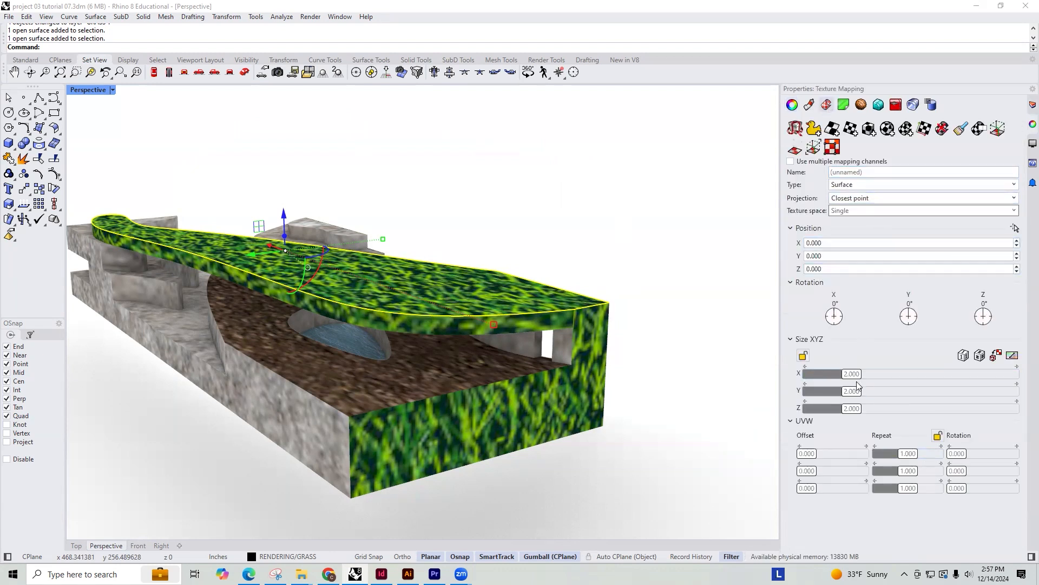
Try shrinking the roof surface mapping to an X size of 0.712, undo it, and set X, Y and Z together to 0.110
left_click_drag(858, 375, 818, 375)
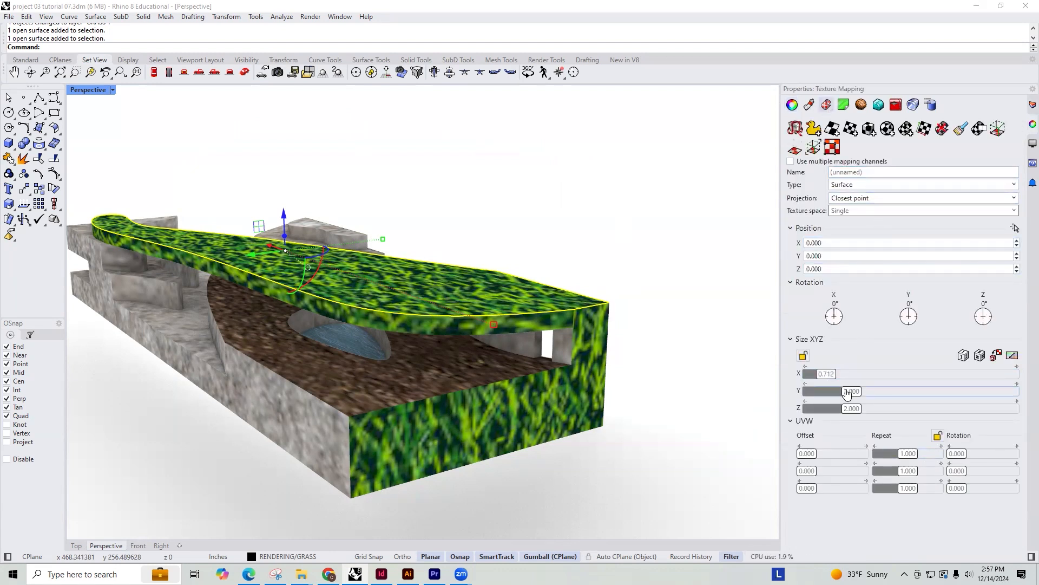
key("ctrl+z")
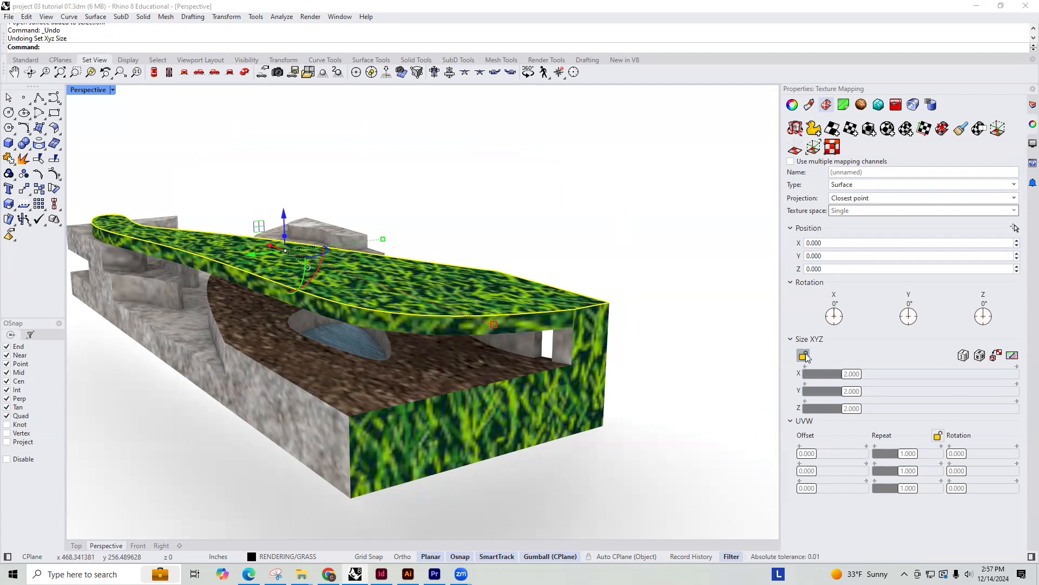
left_click_drag(855, 374, 806, 374)
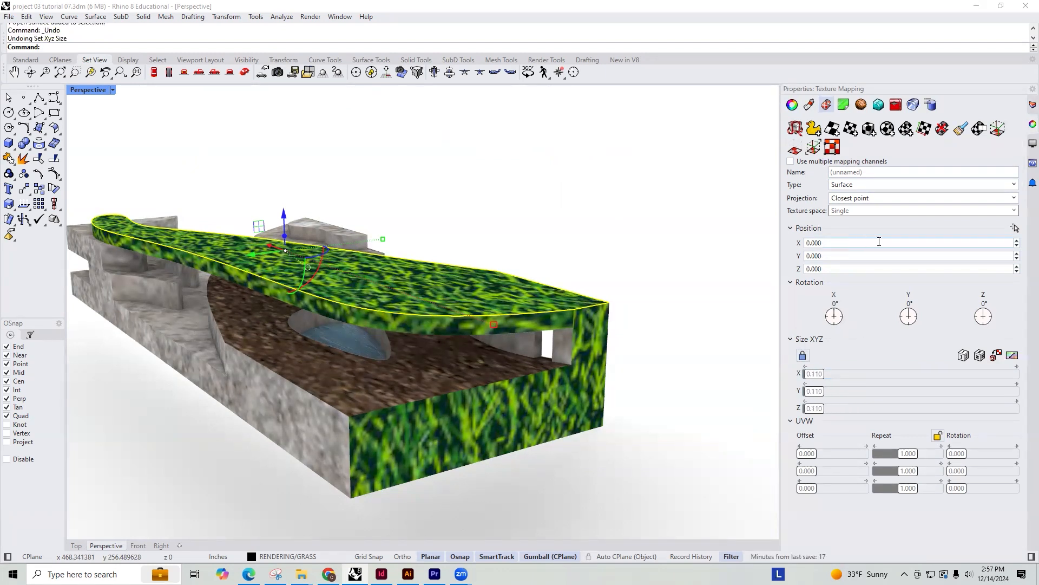
Apply a capped box mapping to the roof's top surface, spanning the model's base corners, about 24 by 8 by 4.5 inches
left_click(620, 277)
left_click(542, 302)
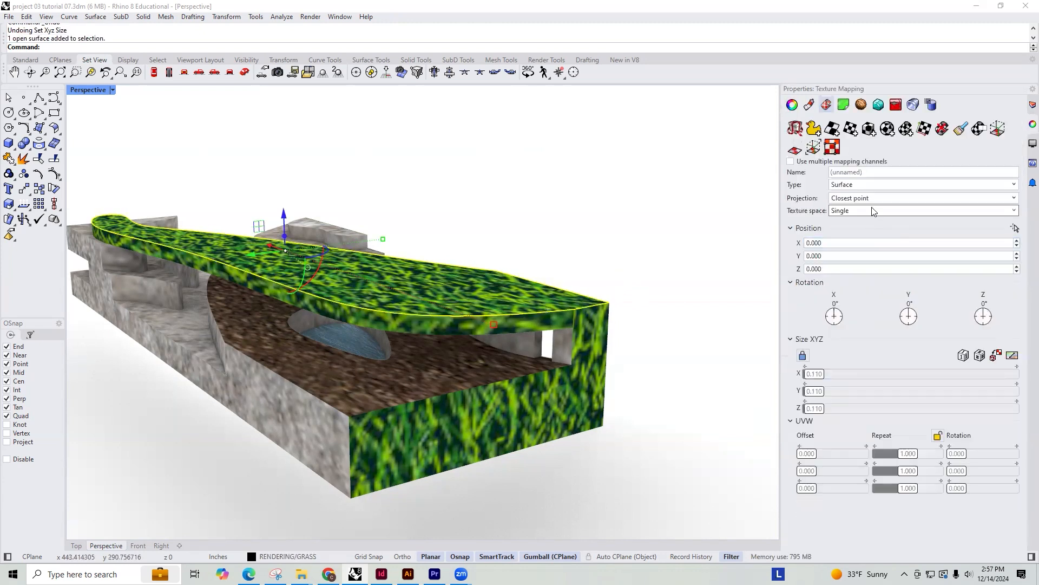
left_click(869, 128)
left_click(603, 432)
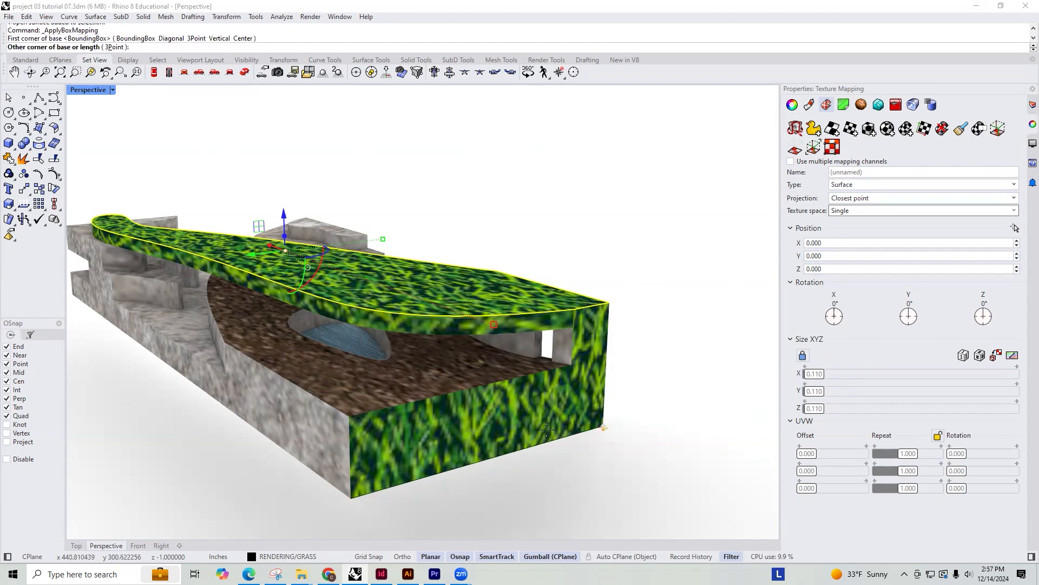
left_click(72, 294)
left_click(152, 189)
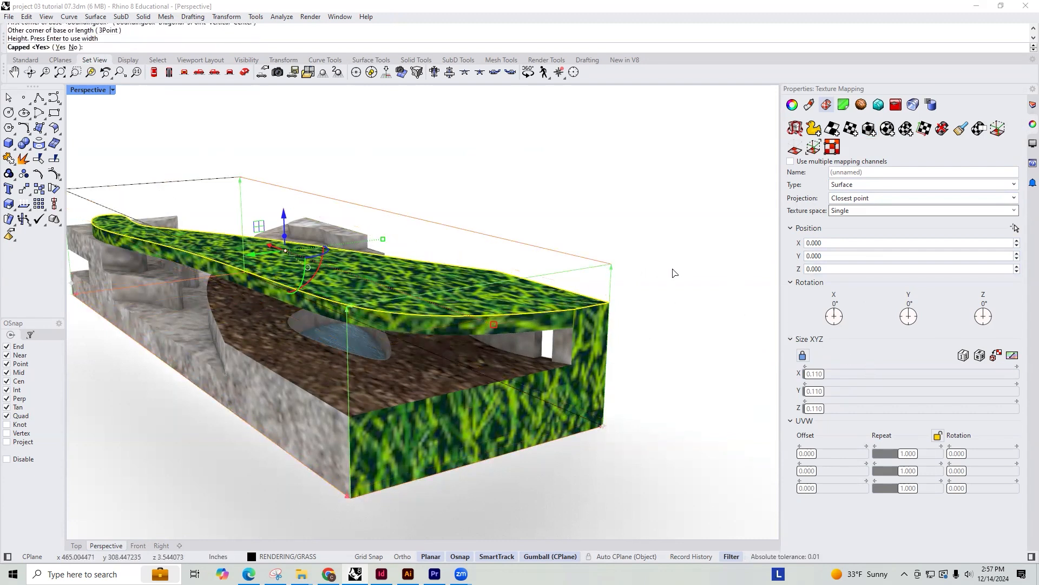
key("Return")
right_click_drag(501, 265, 211, 367)
scroll(207, 373, "up", 5)
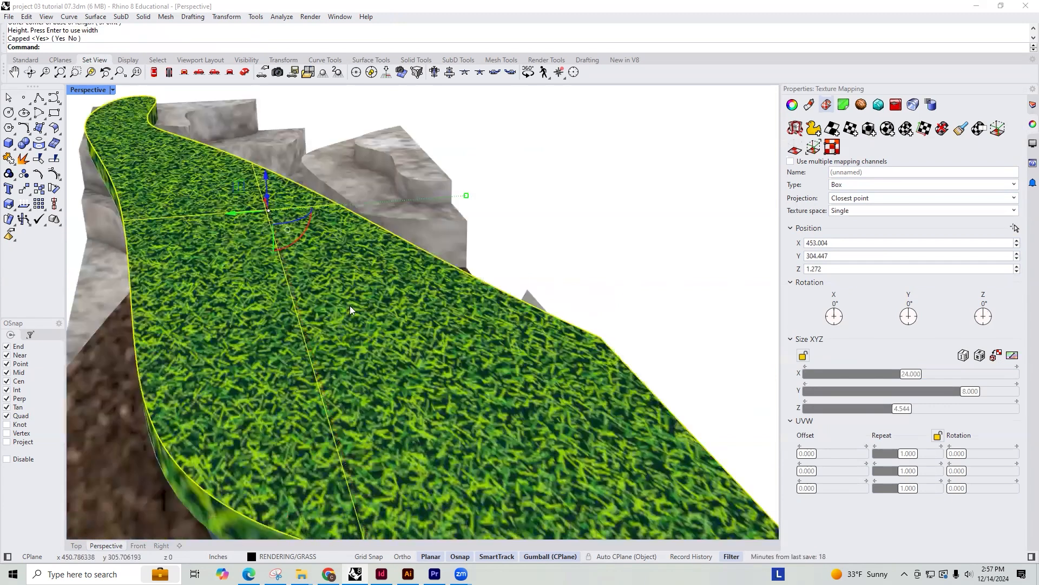
scroll(633, 435, "down", 5)
Examine the grass texture on the roof and cut faces, and the rock, dirt and water surfaces beneath the roof
left_click(632, 435)
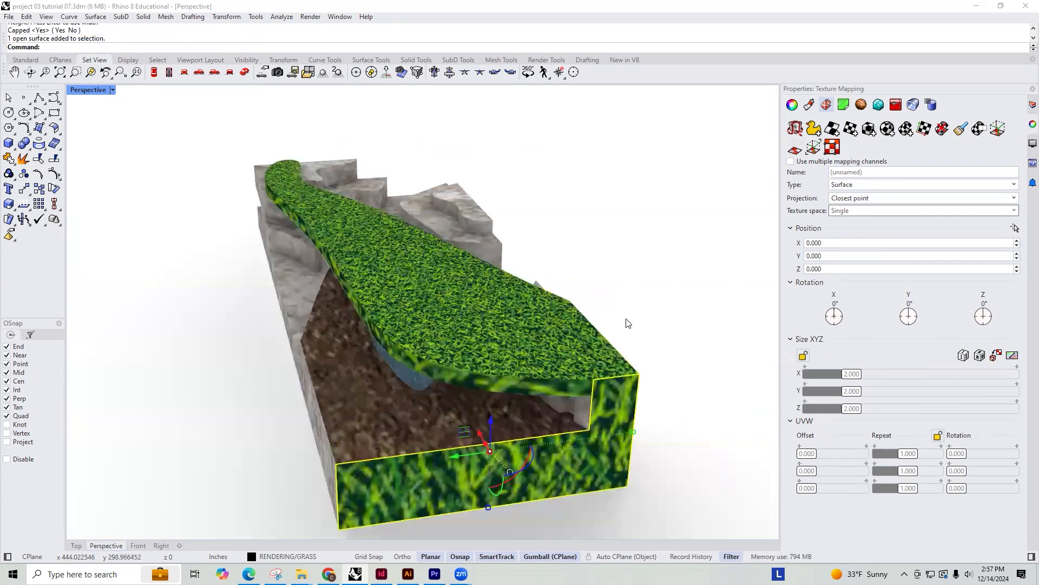
left_click(610, 323)
scroll(611, 323, "down", 6)
right_click_drag(533, 323, 634, 359)
scroll(635, 359, "up", 6)
scroll(566, 335, "up", 4)
right_click_drag(566, 335, 399, 245)
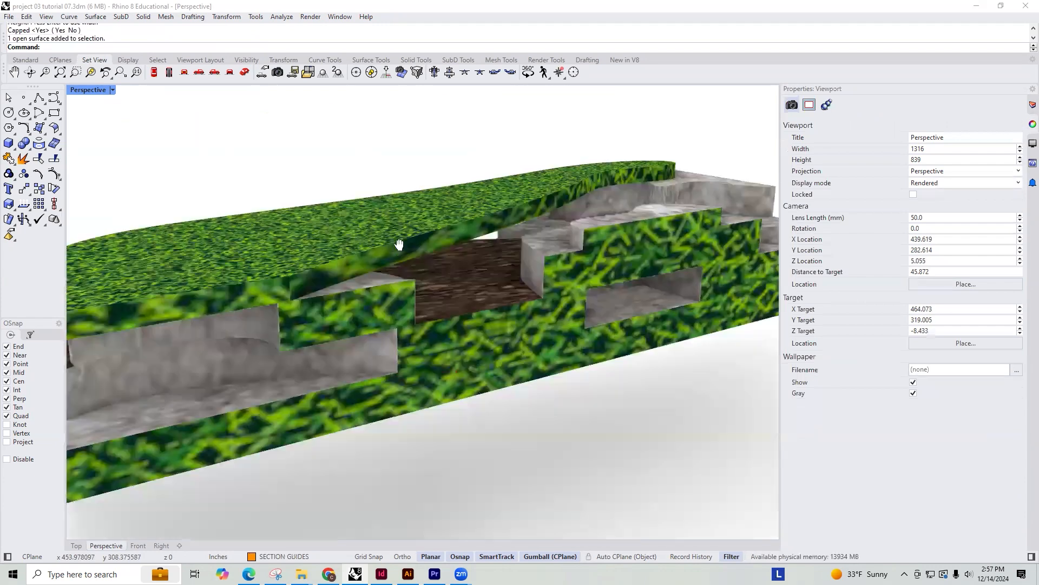
scroll(521, 328, "up", 8)
scroll(520, 319, "down", 6)
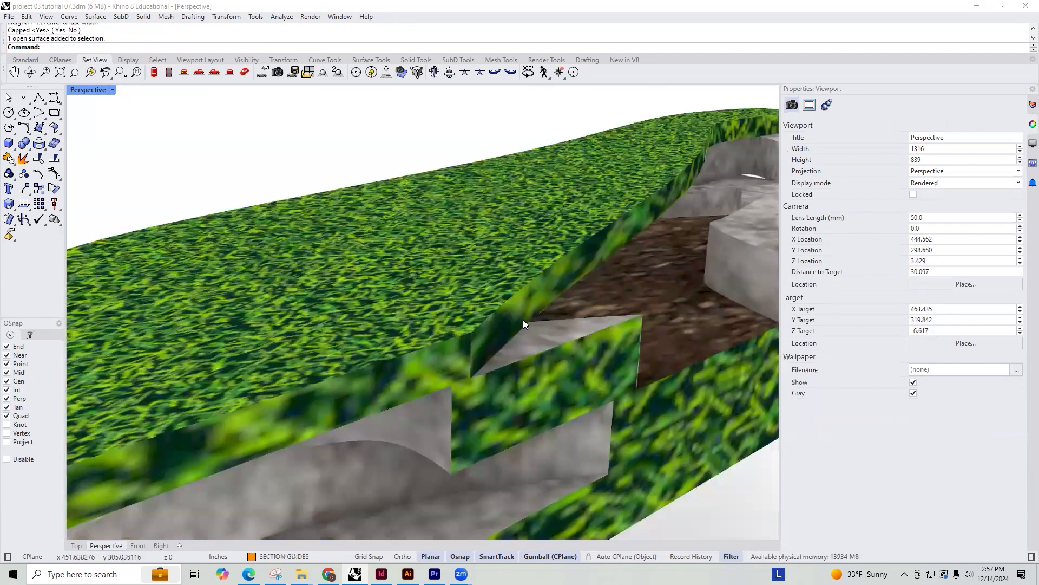
scroll(536, 308, "down", 2)
right_click_drag(542, 267, 612, 261, "shift")
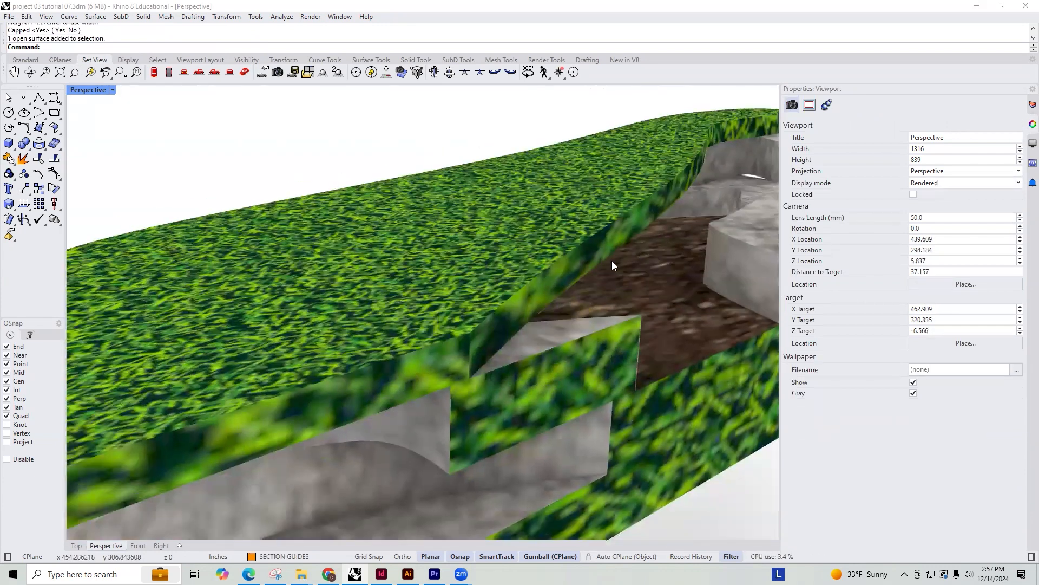
scroll(627, 273, "down", 8)
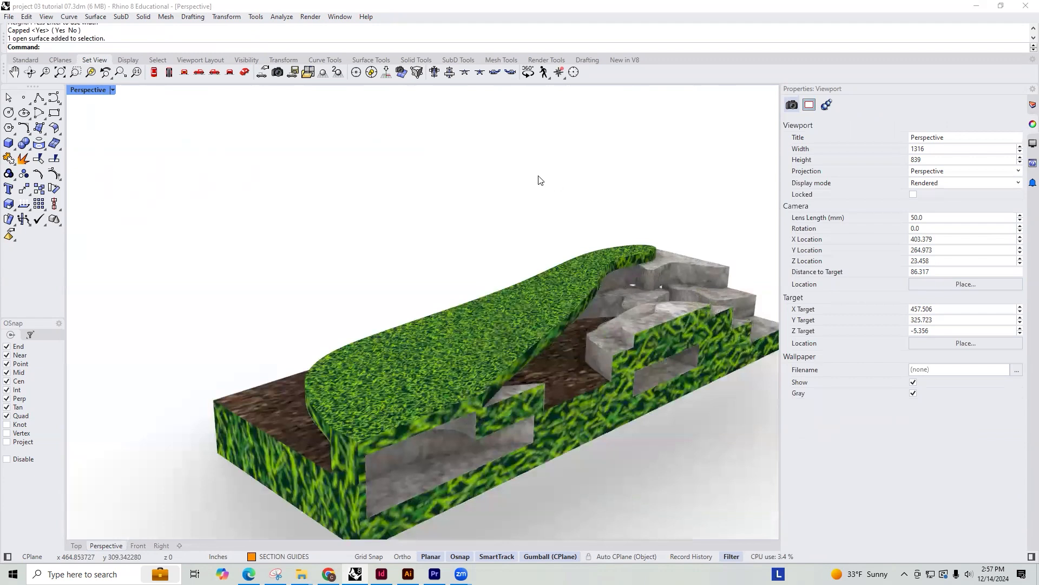
scroll(539, 180, "down", 3)
scroll(499, 238, "up", 10)
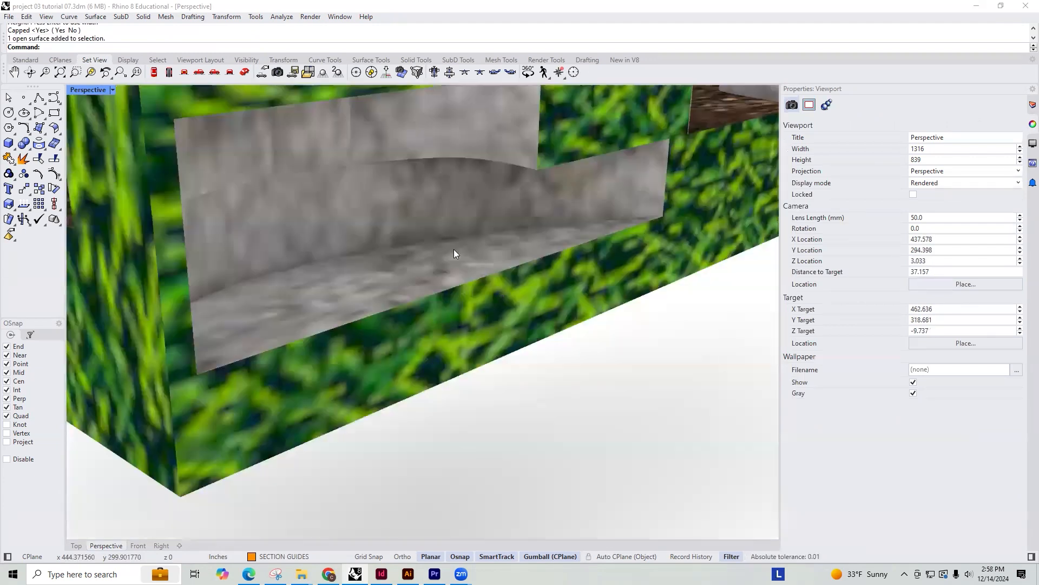
scroll(454, 253, "down", 8)
scroll(470, 257, "up", 8)
right_click_drag(493, 262, 466, 262, "shift")
scroll(476, 262, "down", 2)
right_click_drag(614, 265, 417, 325)
scroll(419, 303, "up", 2)
right_click_drag(425, 287, 534, 234)
scroll(622, 241, "up", 4)
scroll(498, 243, "up", 2)
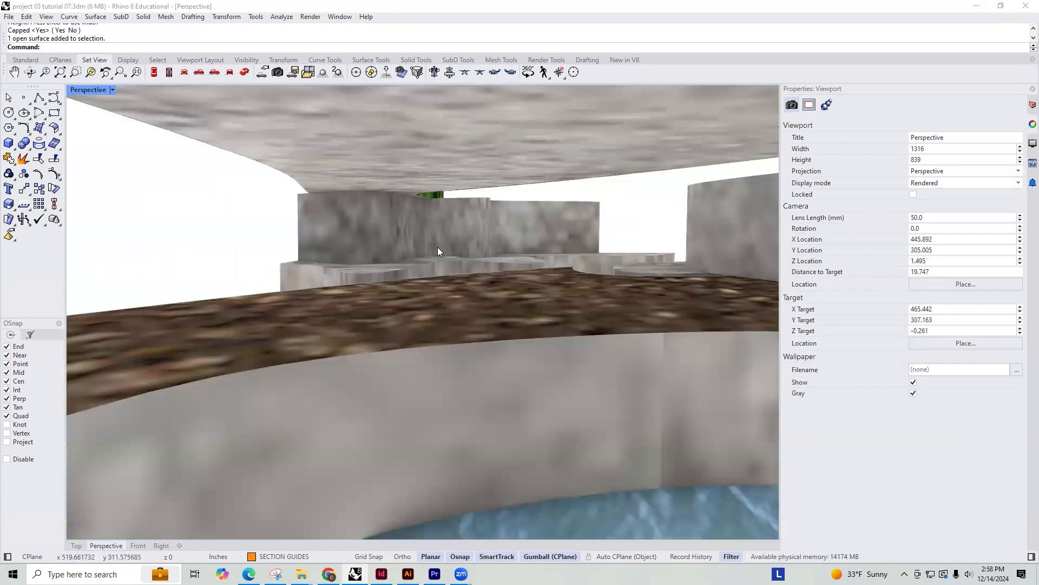
Select the curved rock wall beneath the roof and open the TREE BARK layer's material settings
scroll(438, 247, "up", 8)
left_click(403, 228)
scroll(457, 227, "down", 5)
right_click_drag(618, 225, 585, 228, "shift")
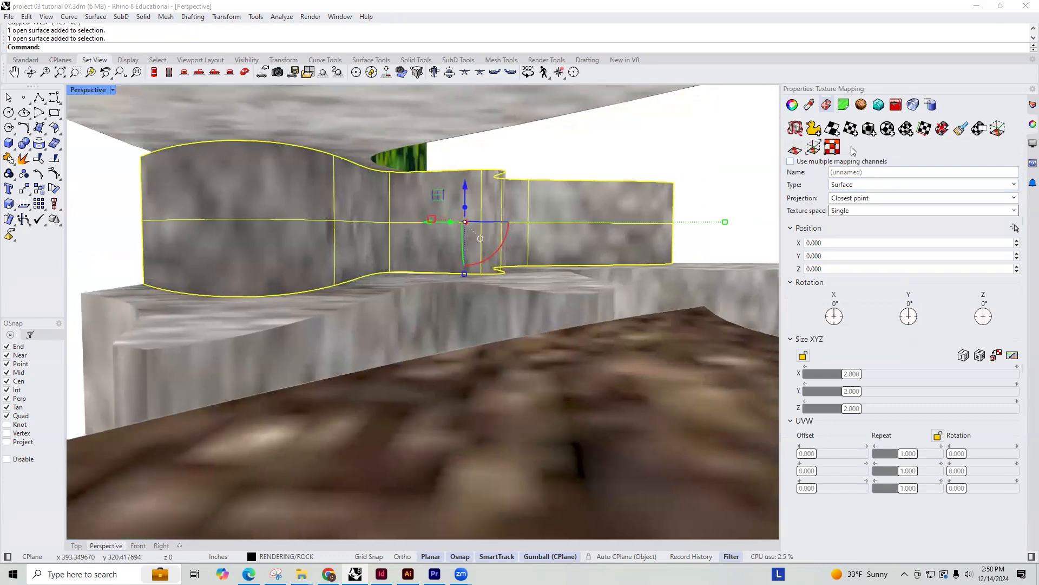
left_click(793, 105)
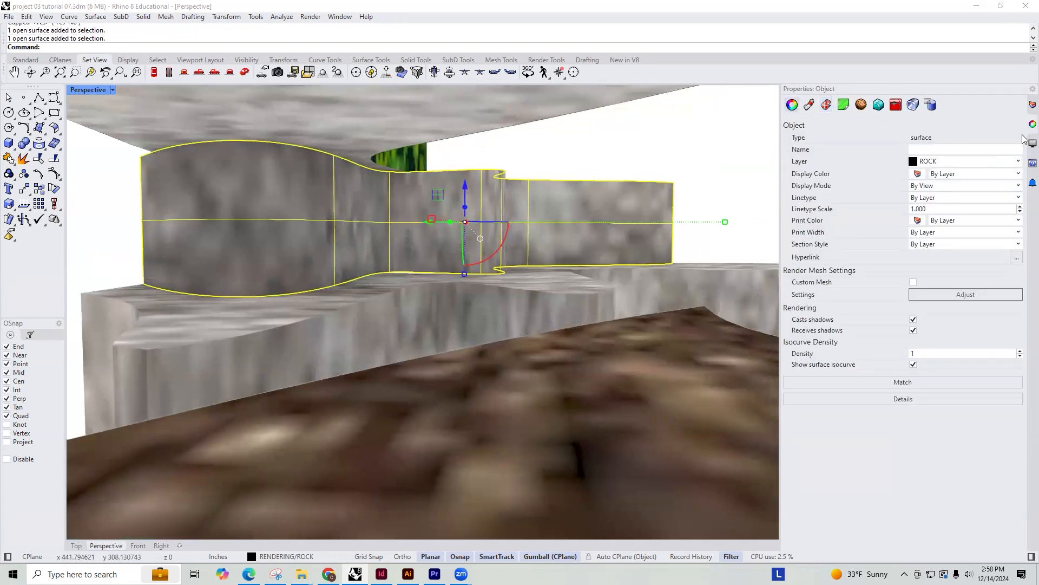
left_click(1031, 104)
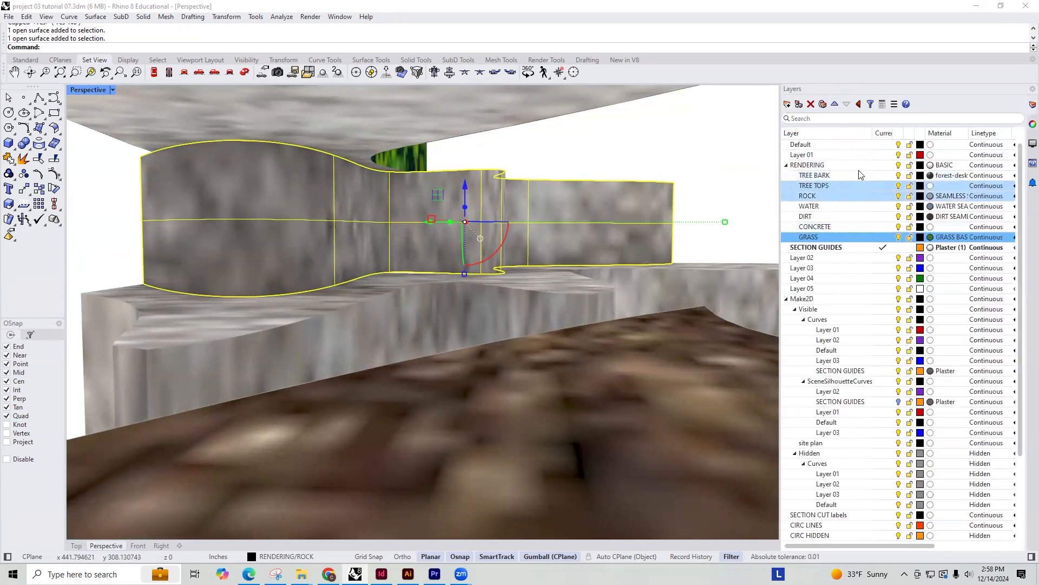
left_click(930, 175)
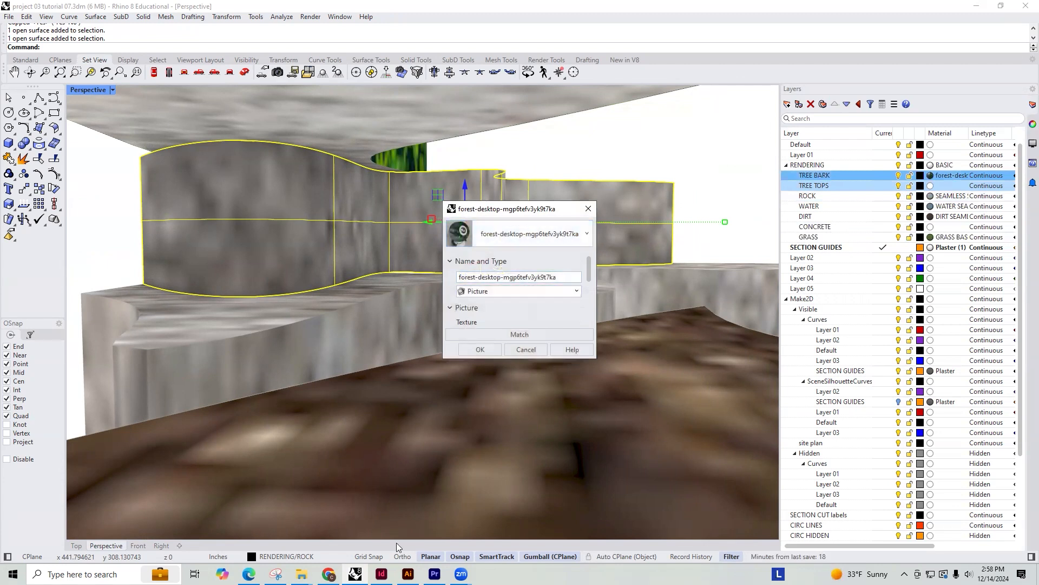
Switch to Chrome and save the Textures.com tree bark image from the tree texture results as TREE BARK in the RENDERING MATERIALS folder
left_click(329, 574)
left_click(587, 90)
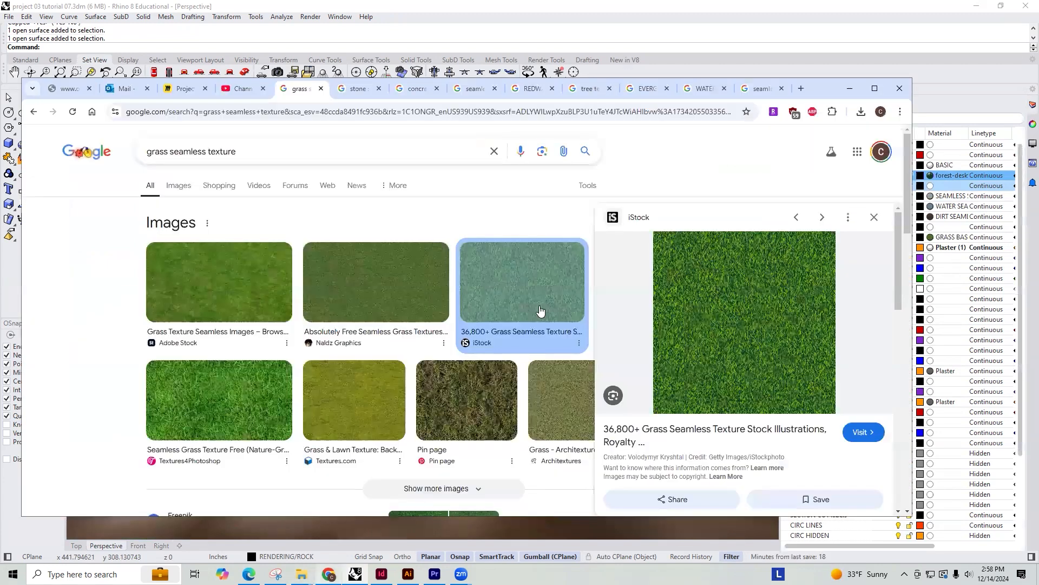
right_click(694, 311)
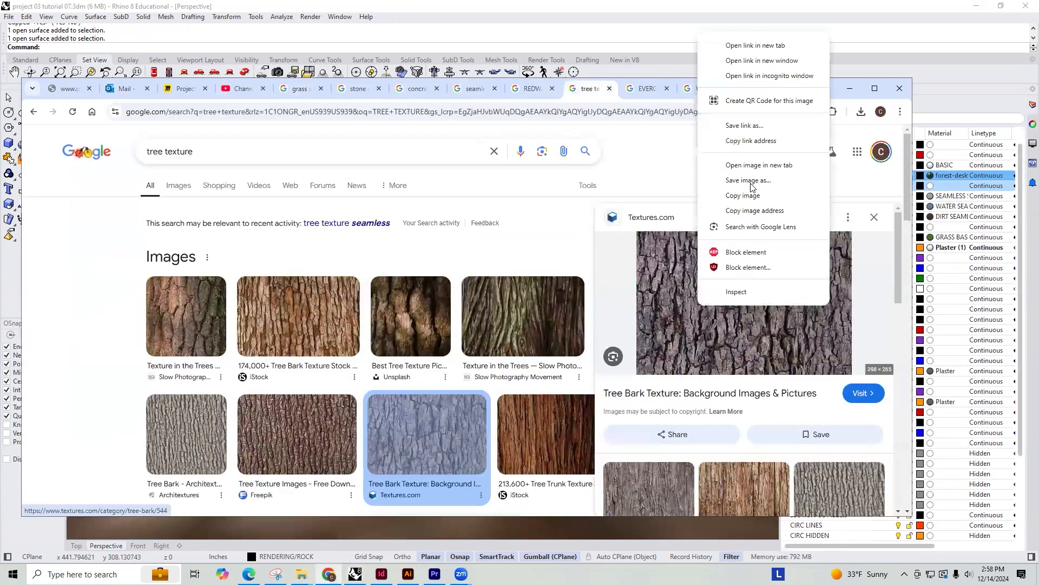
left_click(728, 178)
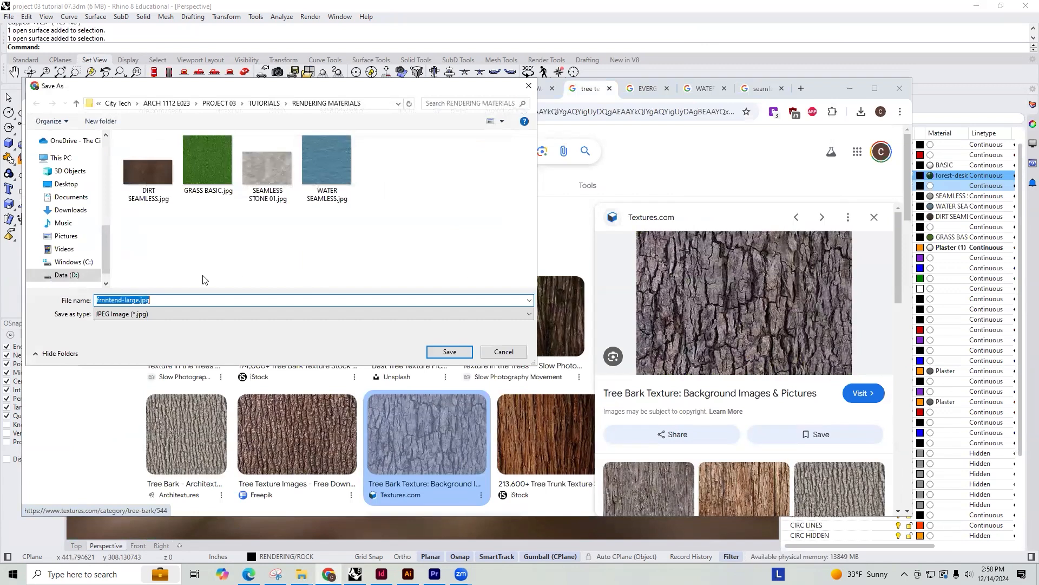
type("BARK")
type("T")
type("RK")
key("Return")
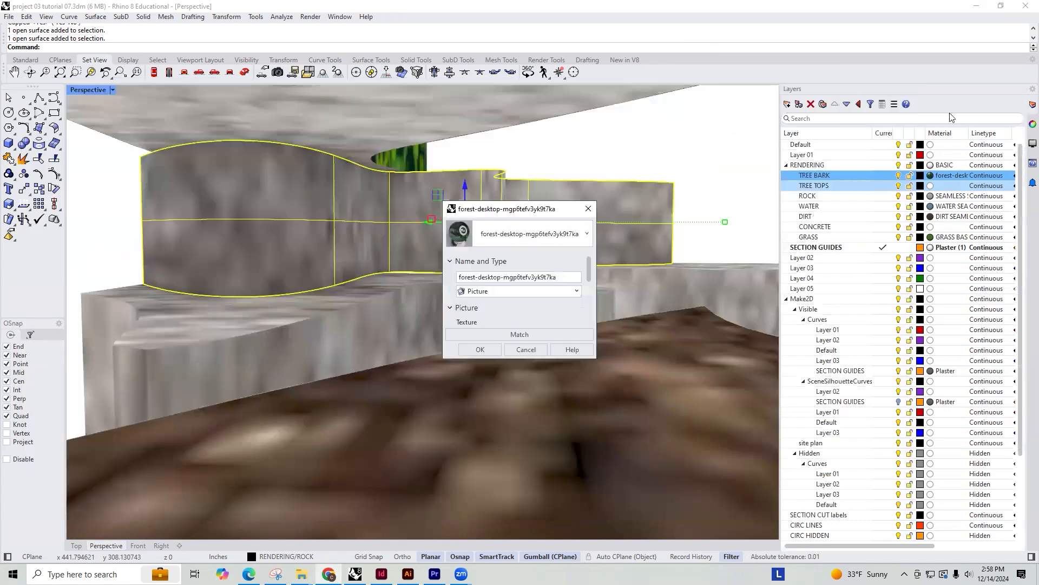
Return to Rhino and make the TREE BARK layer's material a Picture type using TREE BARK.jpg
left_click(578, 293)
left_click(490, 435)
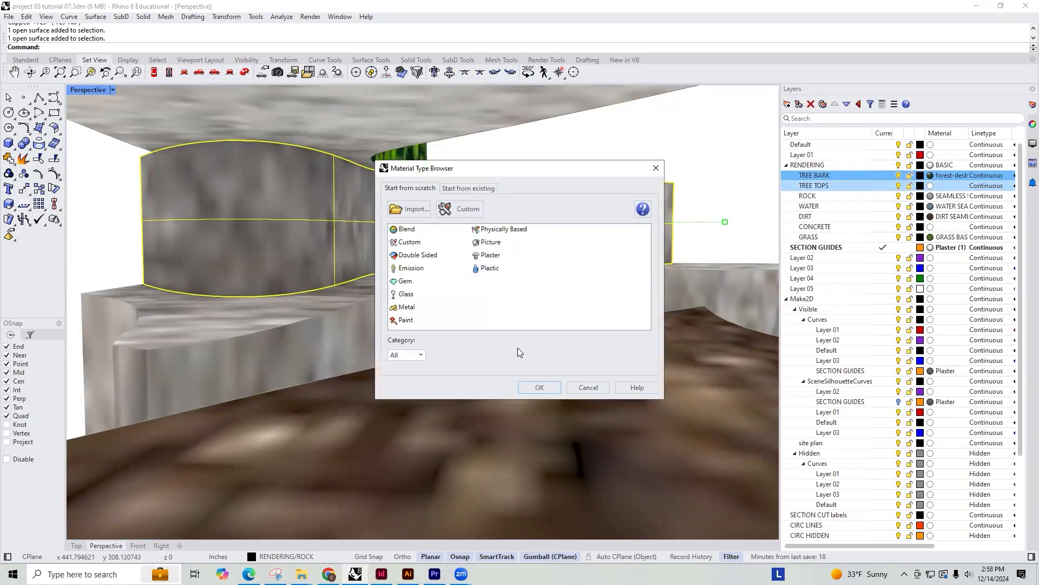
left_click(488, 244)
left_click(536, 389)
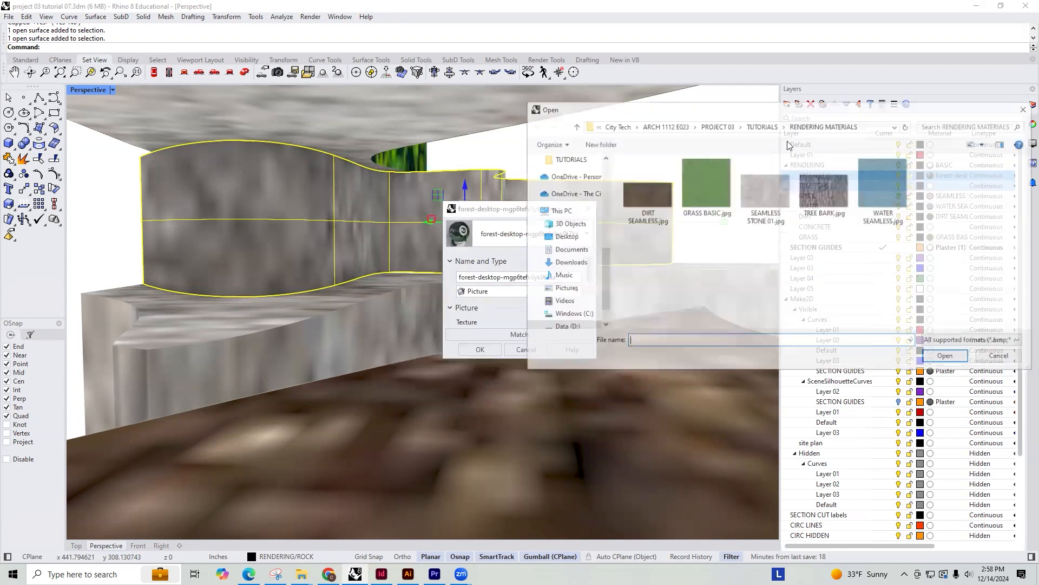
double_click(808, 190)
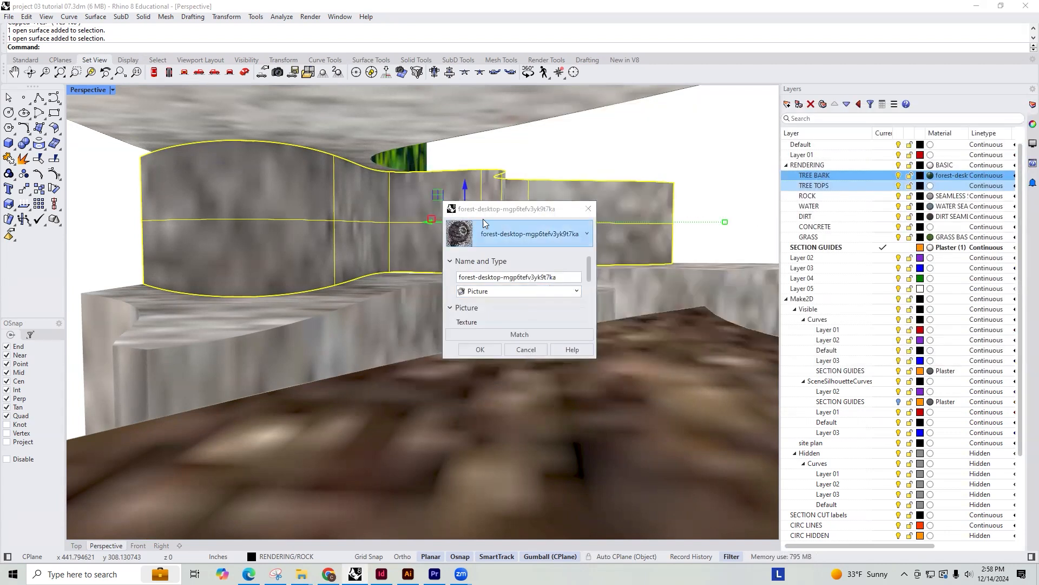
left_click(479, 351)
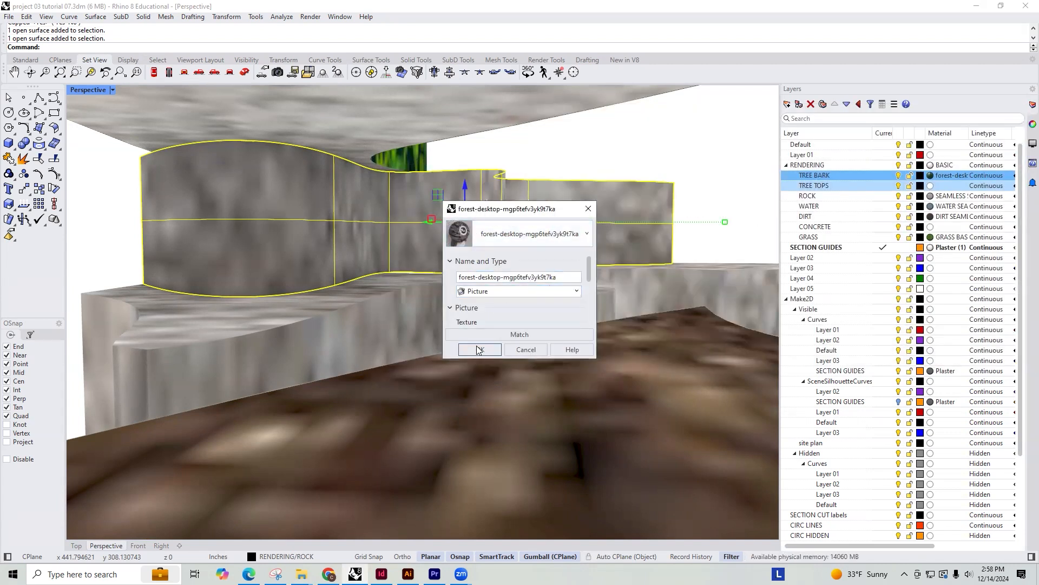
Assign the selected curved wall beneath the roof to the TREE BARK layer and give it a capped box mapping
right_click(812, 180)
left_click(864, 228)
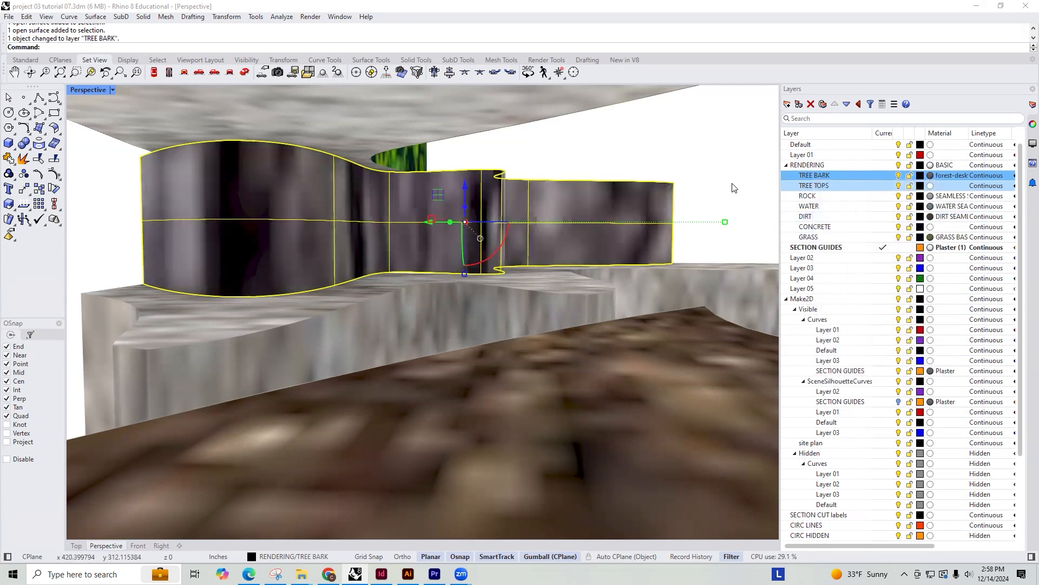
left_click(1024, 127)
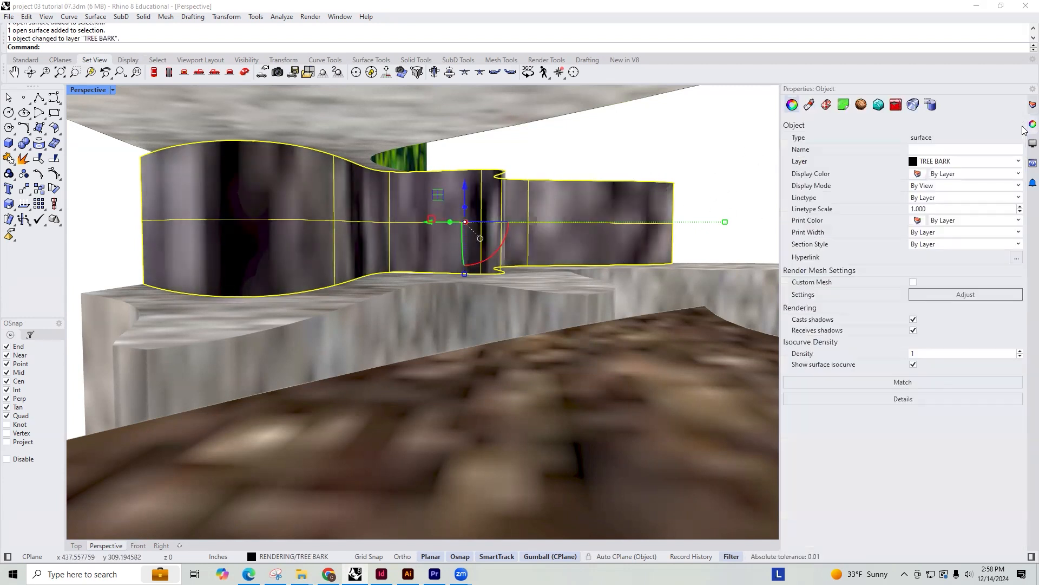
left_click(826, 106)
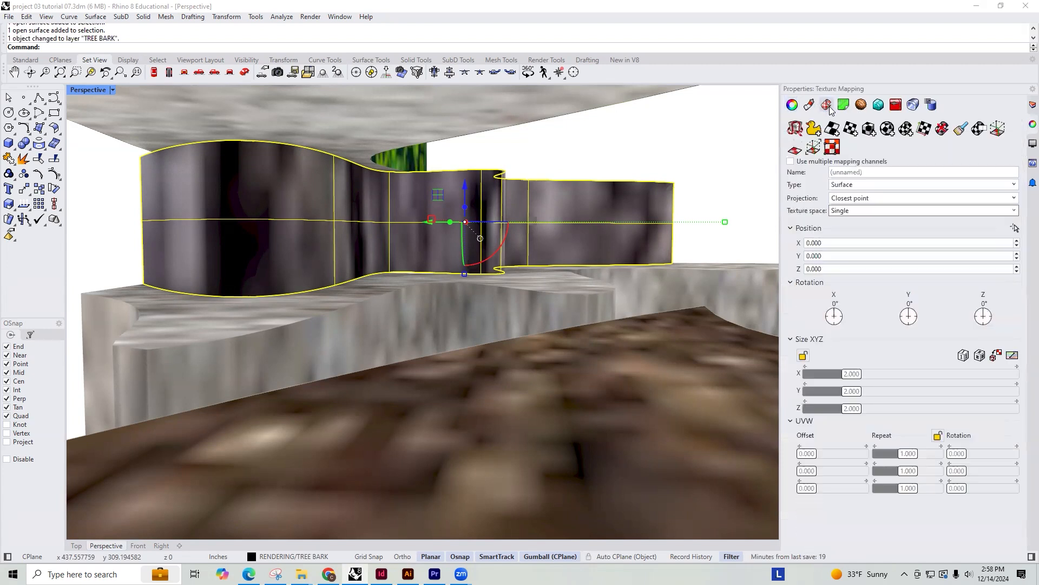
left_click(871, 131)
scroll(523, 290, "down", 5)
right_click_drag(430, 288, 391, 331)
left_click(407, 327)
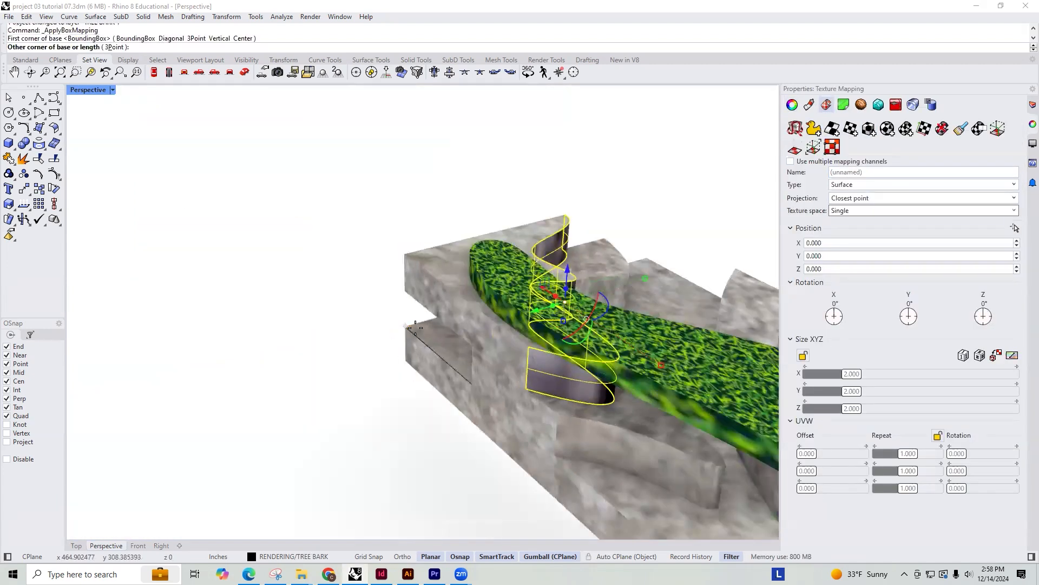
scroll(450, 331, "down", 8)
left_click(637, 336)
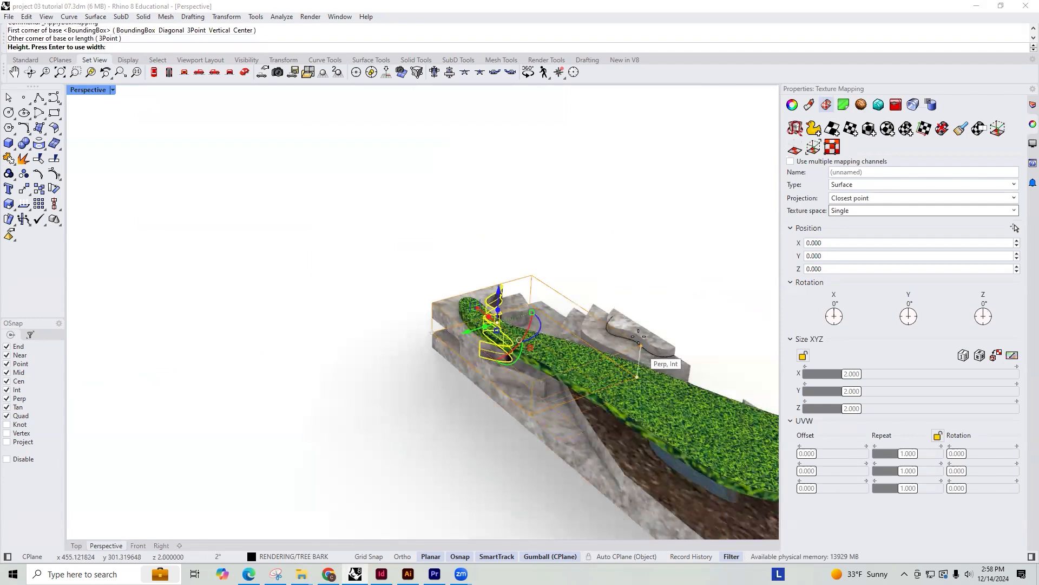
left_click(522, 296)
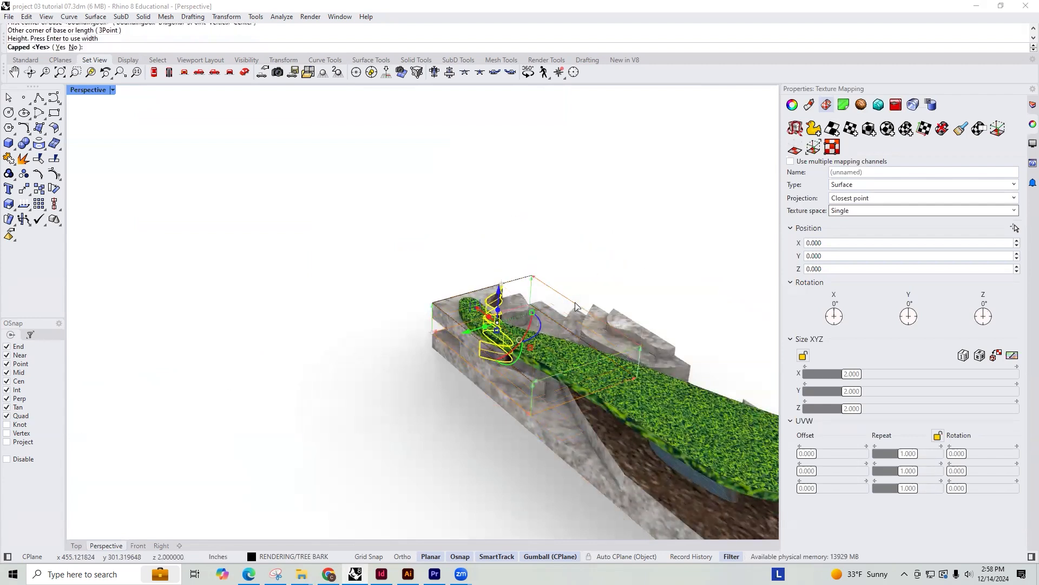
left_click(802, 355)
left_click_drag(848, 375, 817, 378)
key("Return")
Select the horizontal top surfaces of the rock terraces beneath and beside the roof and assign them to the GRASS layer
right_click_drag(579, 344, 461, 296)
scroll(509, 298, "up", 6)
scroll(461, 296, "up", 4)
left_click(650, 303)
right_click_drag(650, 303, 506, 316)
scroll(551, 314, "down", 10)
left_click(613, 233)
scroll(614, 233, "down", 6)
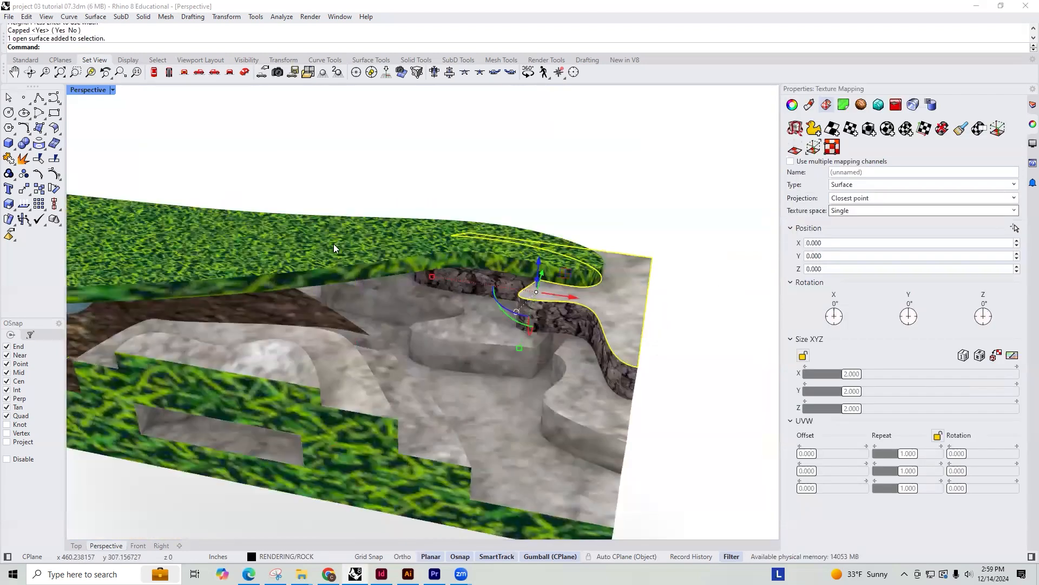
left_click(343, 238)
left_click(617, 300)
left_click(483, 325, "shift")
left_click(564, 371, "shift")
left_click(419, 416, "shift")
left_click(335, 356, "shift")
left_click(265, 359, "shift")
scroll(400, 354, "down", 3)
right_click_drag(415, 364, 326, 346)
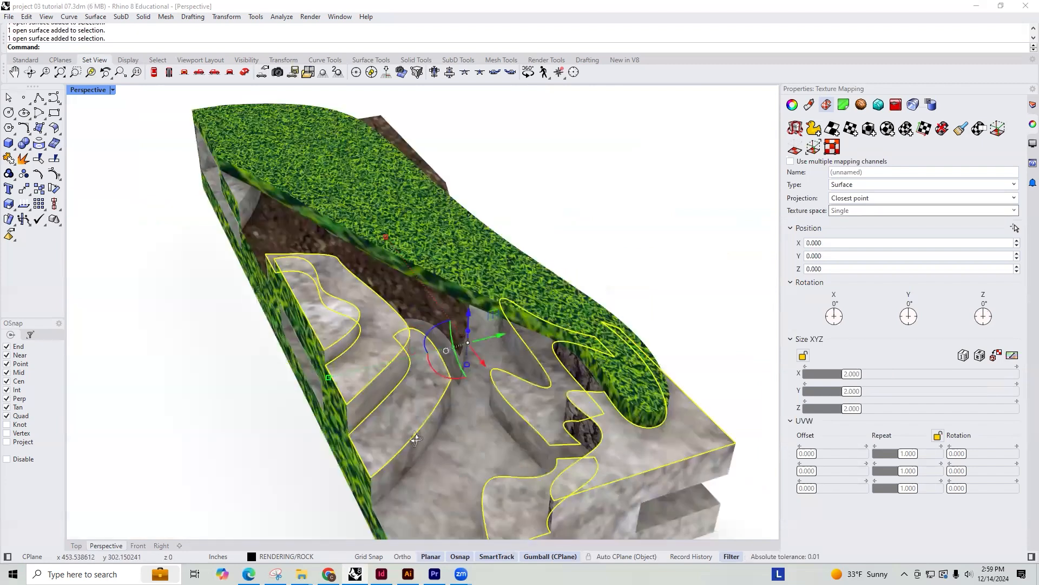
right_click_drag(416, 439, 346, 368)
left_click(362, 387, "shift")
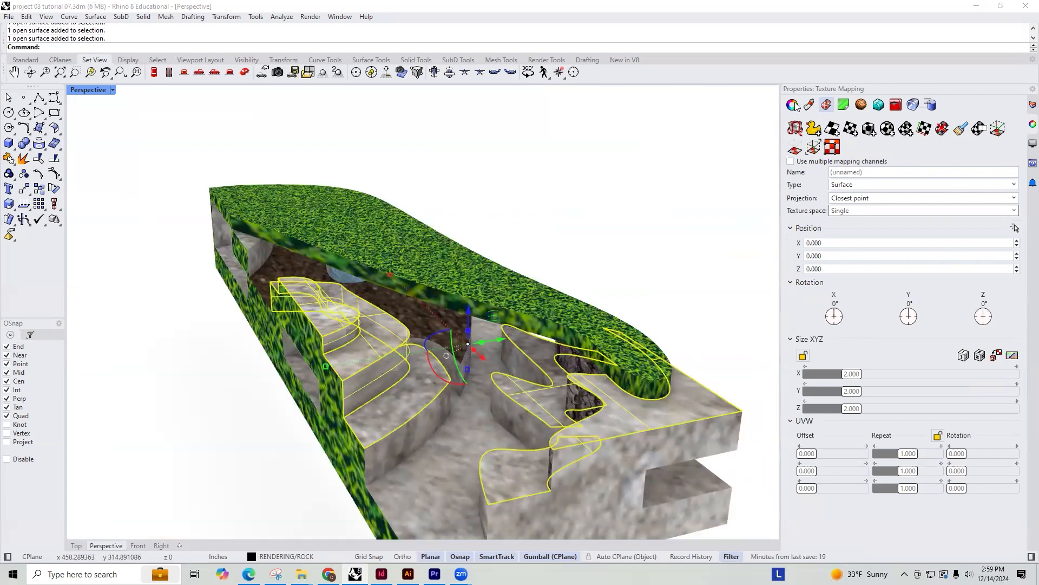
left_click(1031, 105)
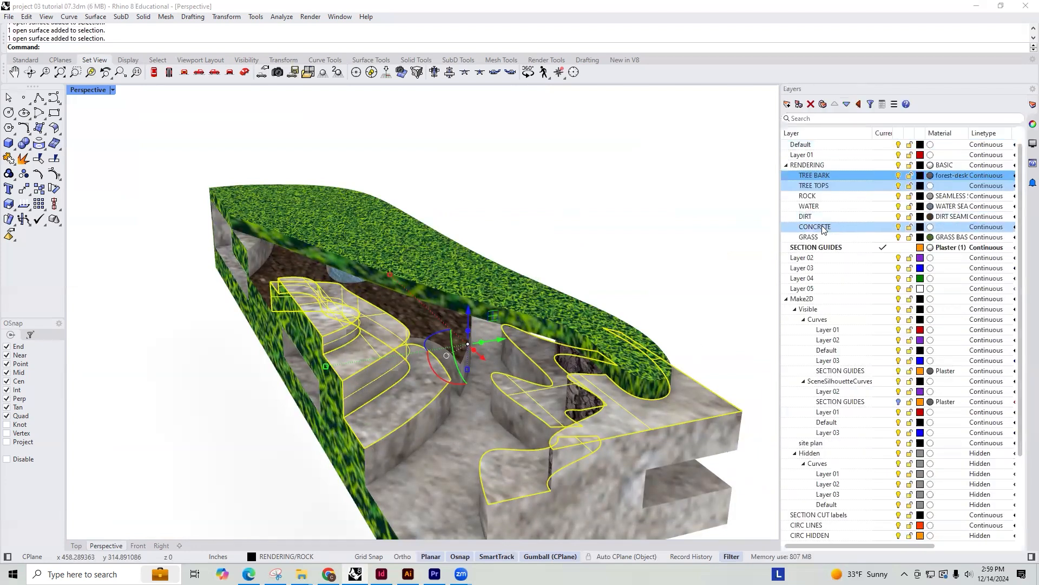
right_click(809, 237)
left_click(859, 287)
right_click_drag(533, 239, 604, 384)
right_click_drag(549, 323, 451, 372)
scroll(451, 379, "up", 5)
scroll(528, 344, "down", 4)
left_click(456, 382)
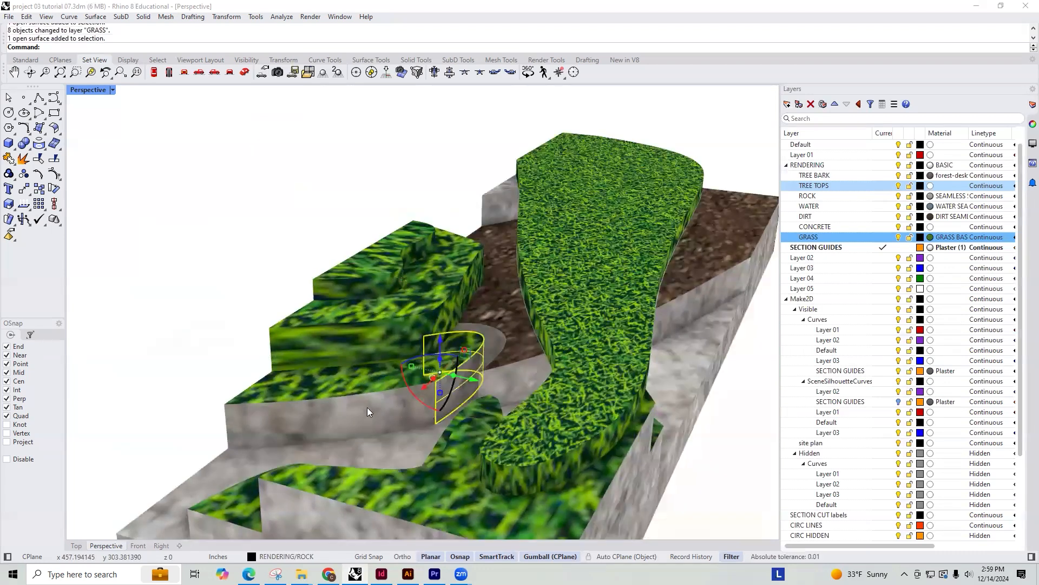
scroll(404, 405, "up", 1)
right_click_drag(451, 382, 501, 312)
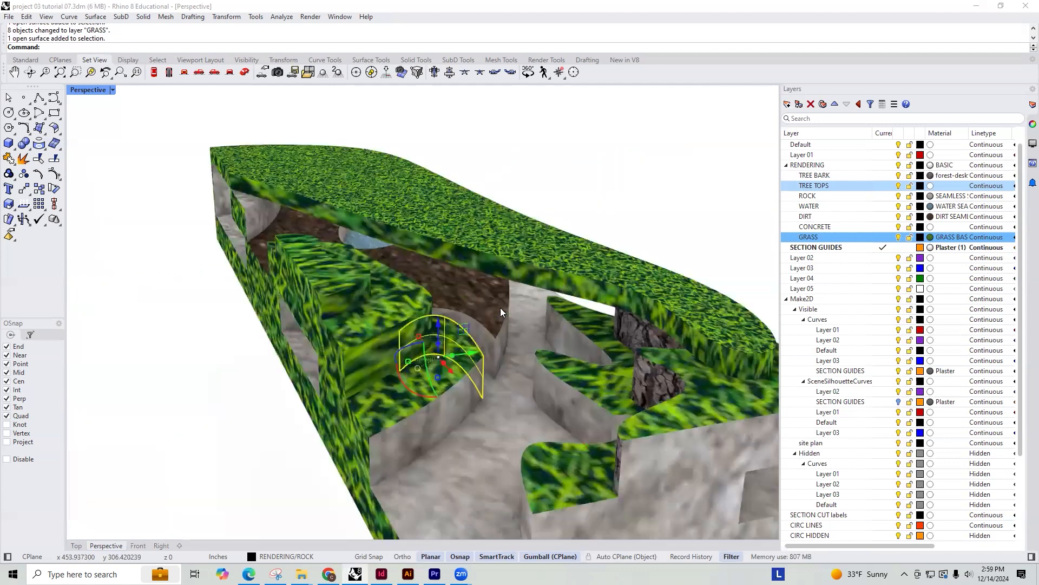
right_click_drag(563, 341, 441, 342)
right_click_drag(486, 305, 663, 348)
left_click(636, 326)
left_click(593, 350)
right_click_drag(594, 350, 568, 358)
left_click(643, 331)
left_click(508, 357)
scroll(505, 360, "down", 5)
right_click_drag(505, 360, 459, 413)
right_click_drag(333, 392, 356, 428)
left_click(356, 428)
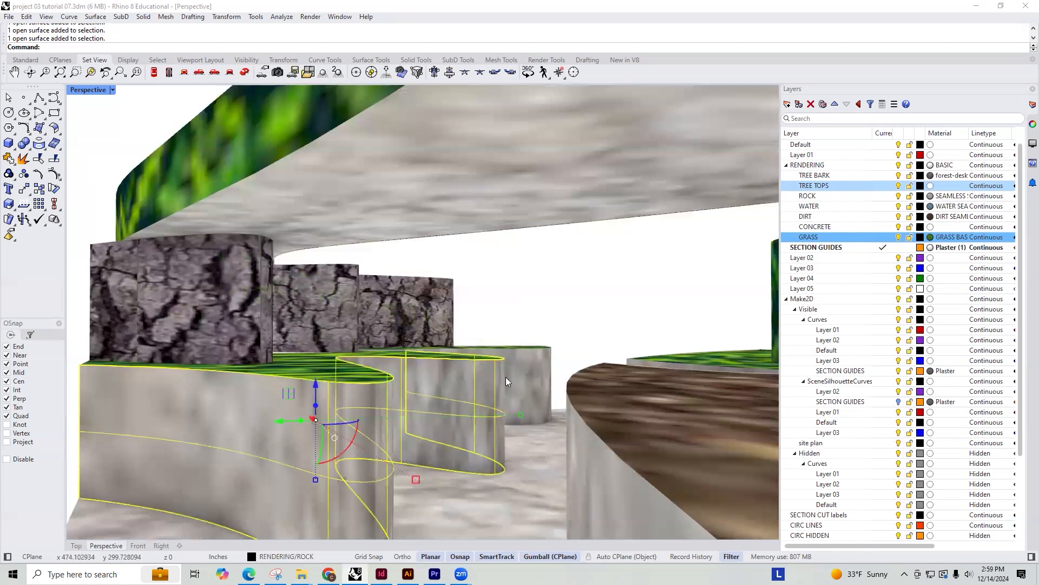
right_click_drag(465, 367, 337, 358)
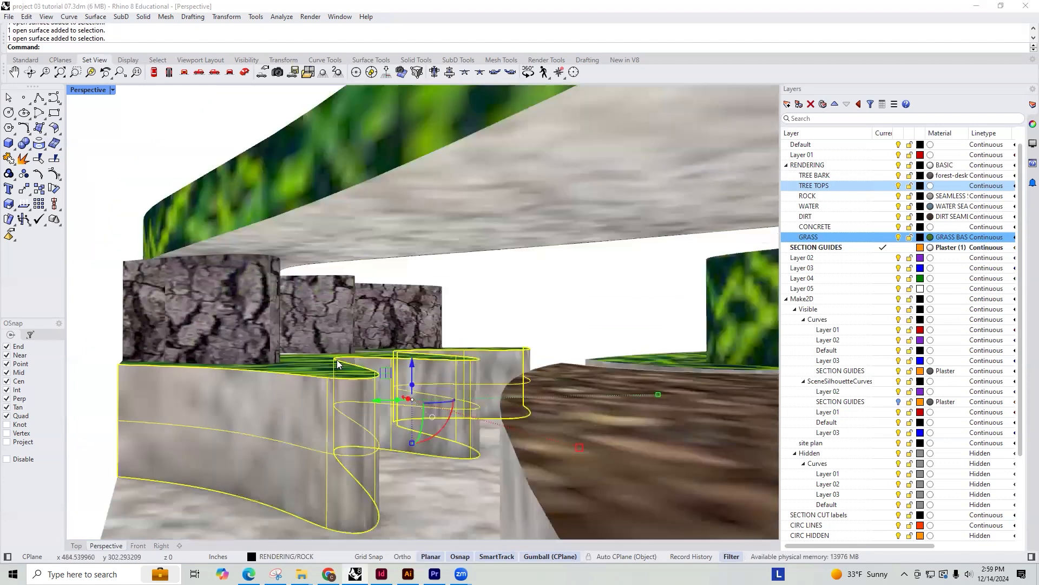
scroll(337, 357, "down", 5)
left_click(317, 321)
scroll(317, 321, "down", 5)
left_click(250, 253)
Select the entire building model and apply one capped box mapping of 24 x 8 x 3.5 to all its surfaces
scroll(249, 257, "down", 4)
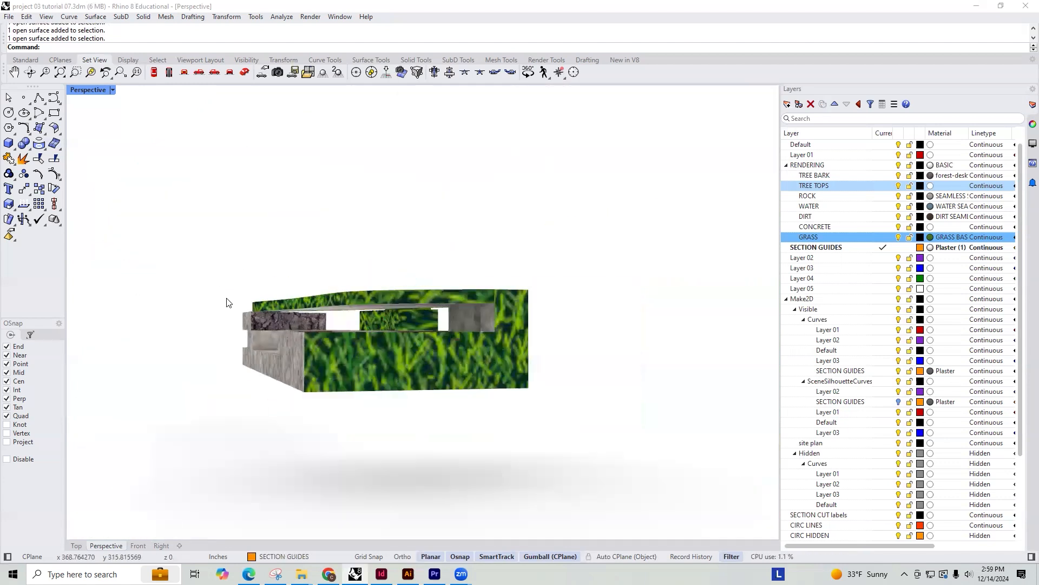
right_click_drag(228, 302, 190, 245)
left_click_drag(190, 245, 563, 482)
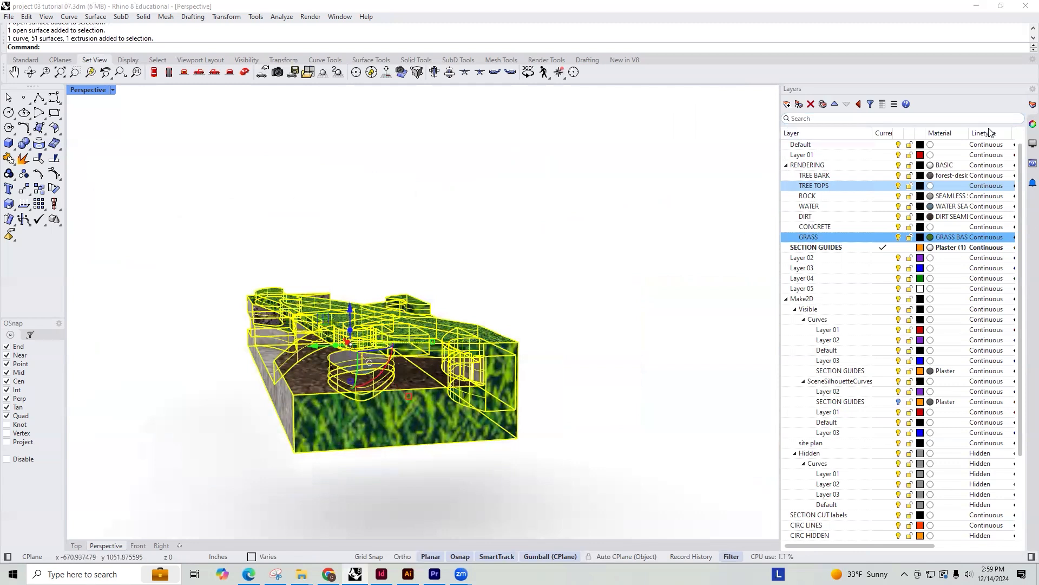
left_click(1026, 129)
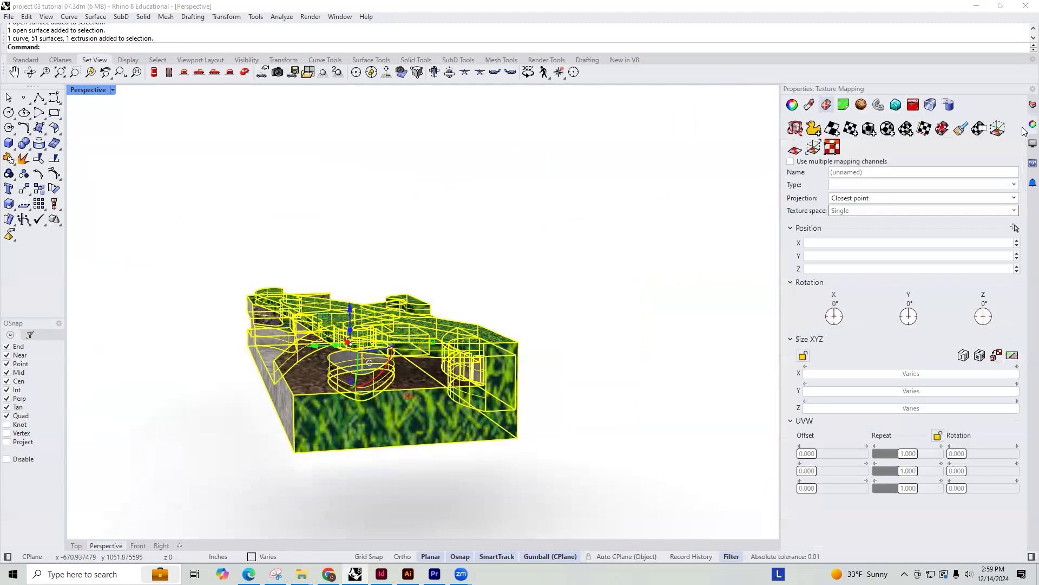
left_click(868, 130)
right_click_drag(371, 276, 217, 351)
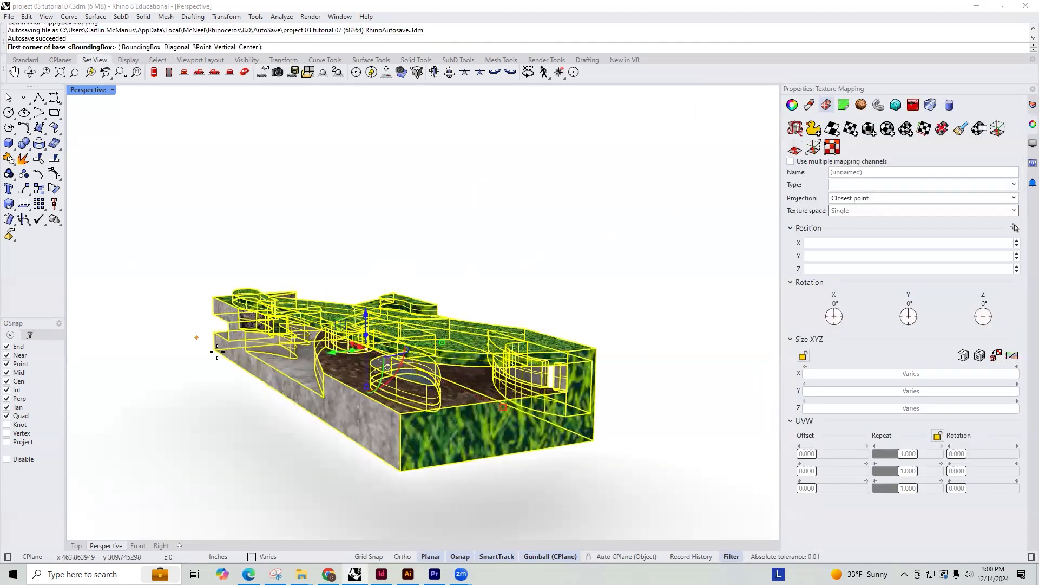
left_click(217, 351)
left_click(595, 439)
left_click(602, 348)
left_click(622, 298)
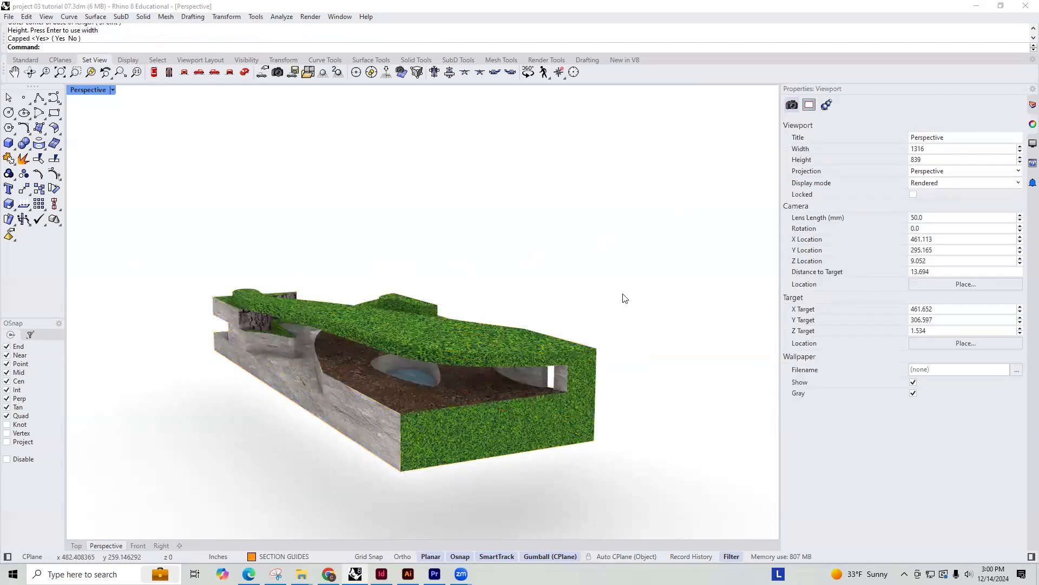
Examine the rock, bark, grass and dirt textures on the walls and ground beneath the roof
right_click_drag(356, 379, 564, 325)
scroll(307, 342, "up", 5)
scroll(382, 391, "up", 5)
scroll(513, 355, "up", 5)
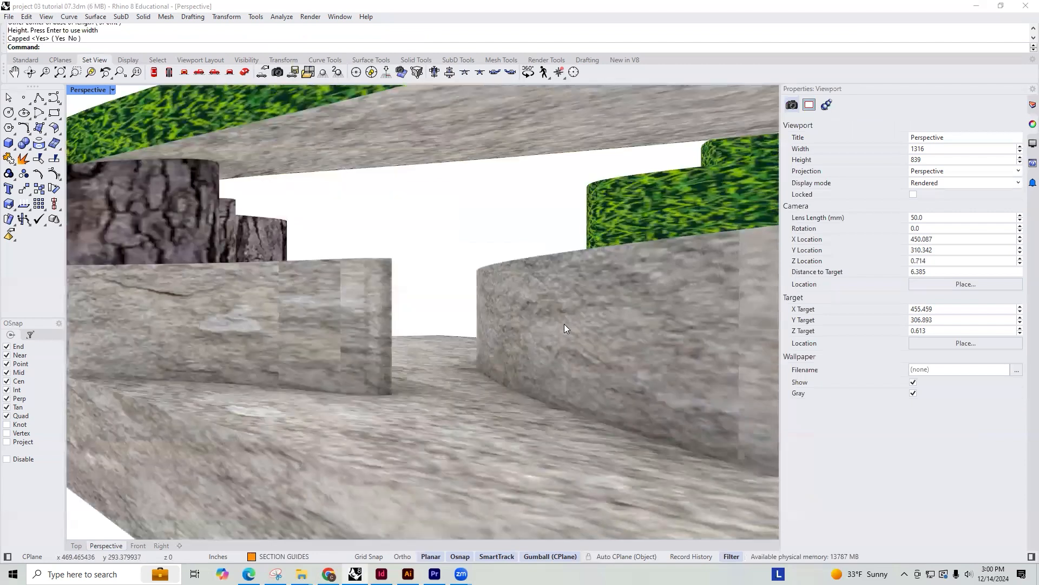
right_click_drag(428, 355, 447, 285)
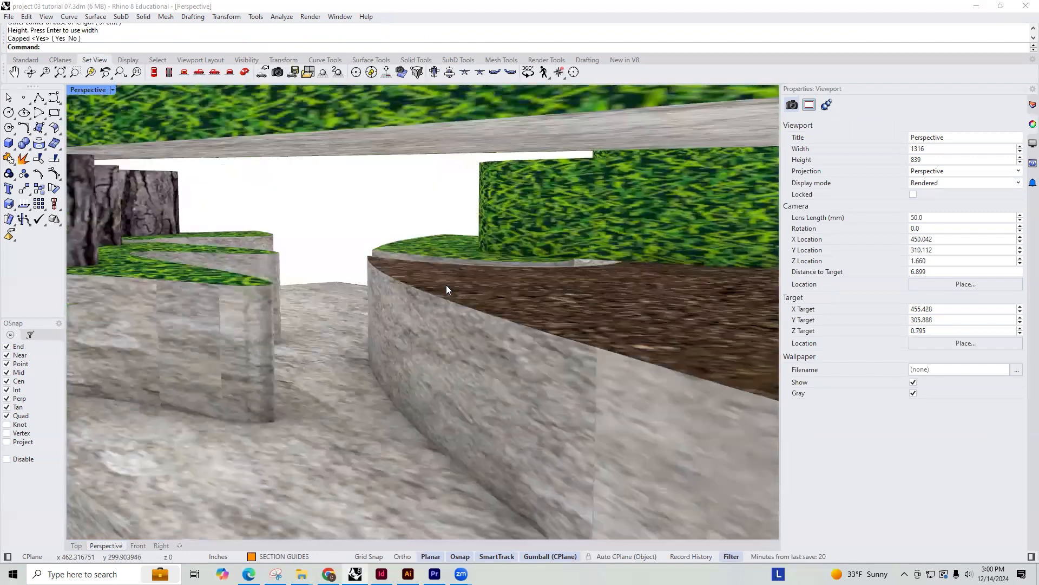
left_click(418, 302)
scroll(318, 265, "down", 8)
key("Escape")
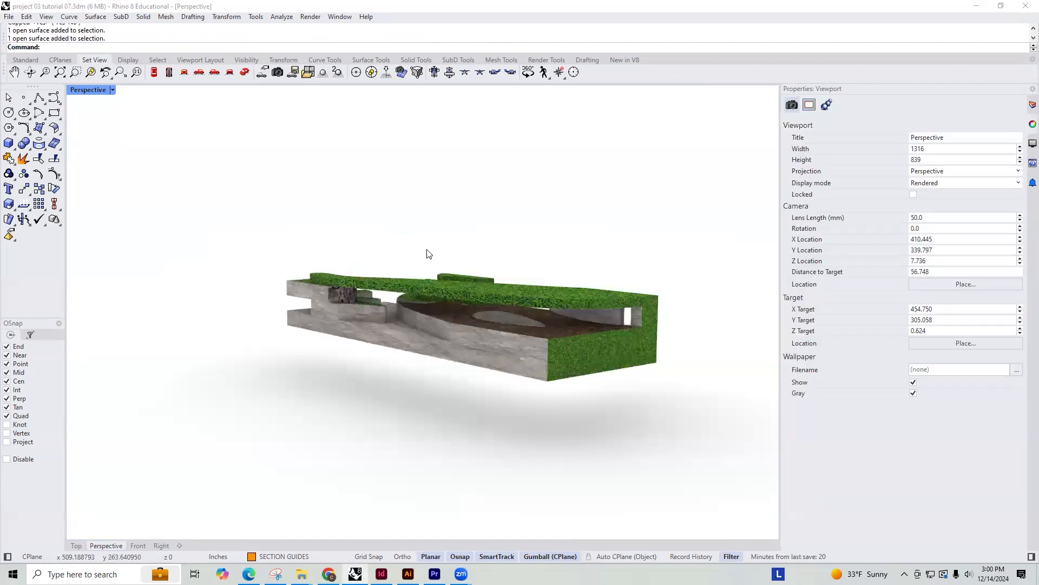
Try to join all of the building's surfaces, and undo the join
left_click_drag(469, 375, 681, 397)
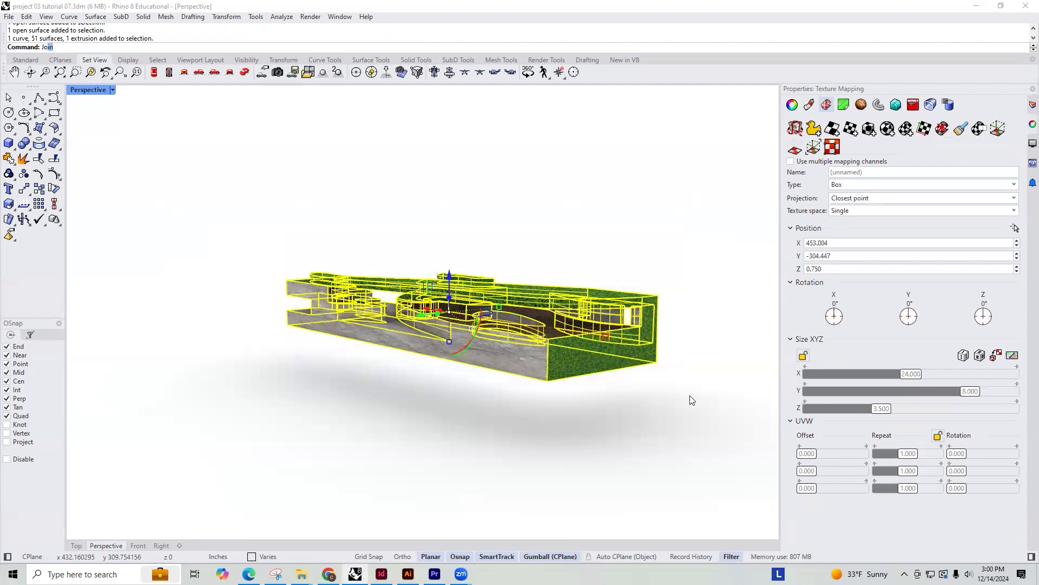
key("Return")
key("ctrl+z")
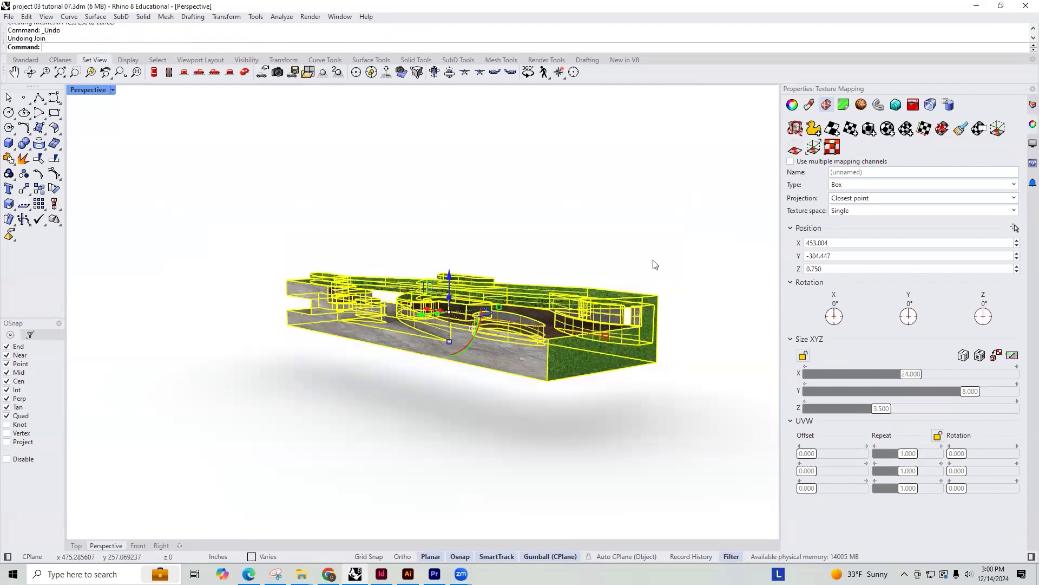
left_click(653, 261)
Select the dirt ground surface and the curved rock walls that border it beneath the roof
scroll(395, 314, "up", 15)
left_click(402, 285)
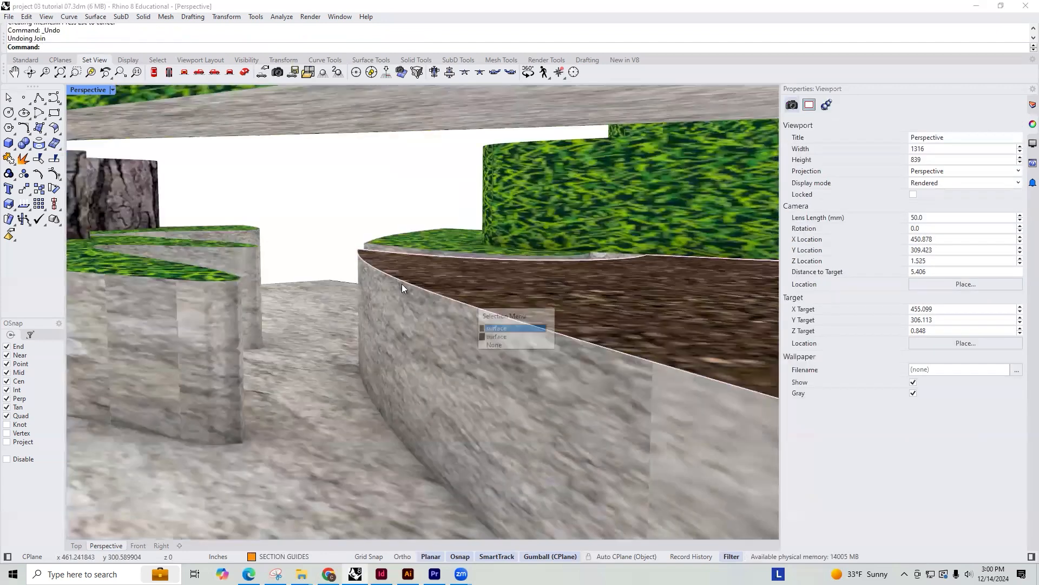
left_click(373, 303)
left_click(434, 275, "shift")
scroll(398, 312, "down", 3)
right_click_drag(400, 312, 684, 326)
right_click_drag(372, 377, 453, 357)
scroll(452, 357, "up", 4)
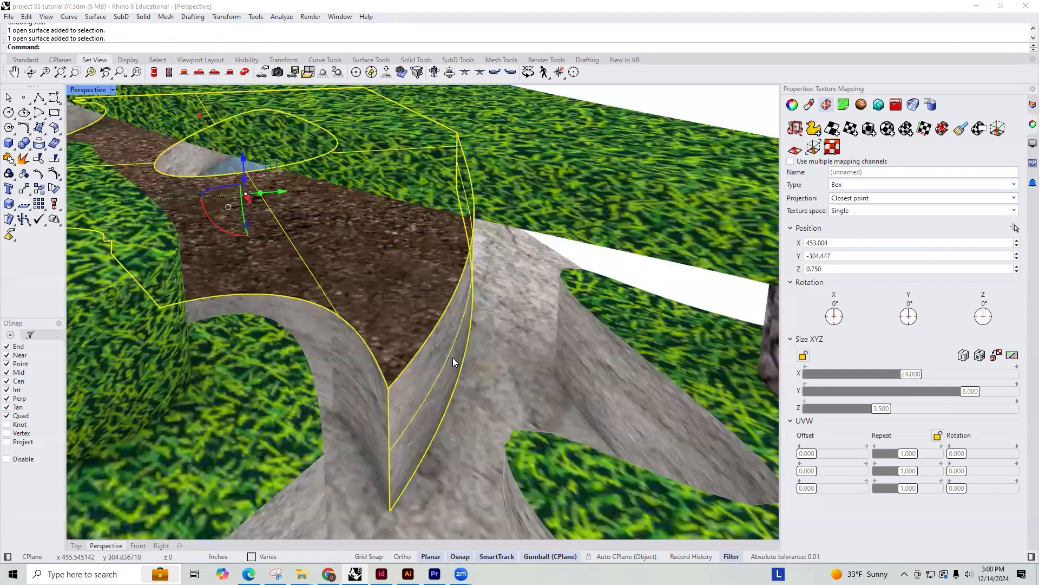
right_click_drag(432, 428, 469, 367)
right_click_drag(377, 378, 312, 376)
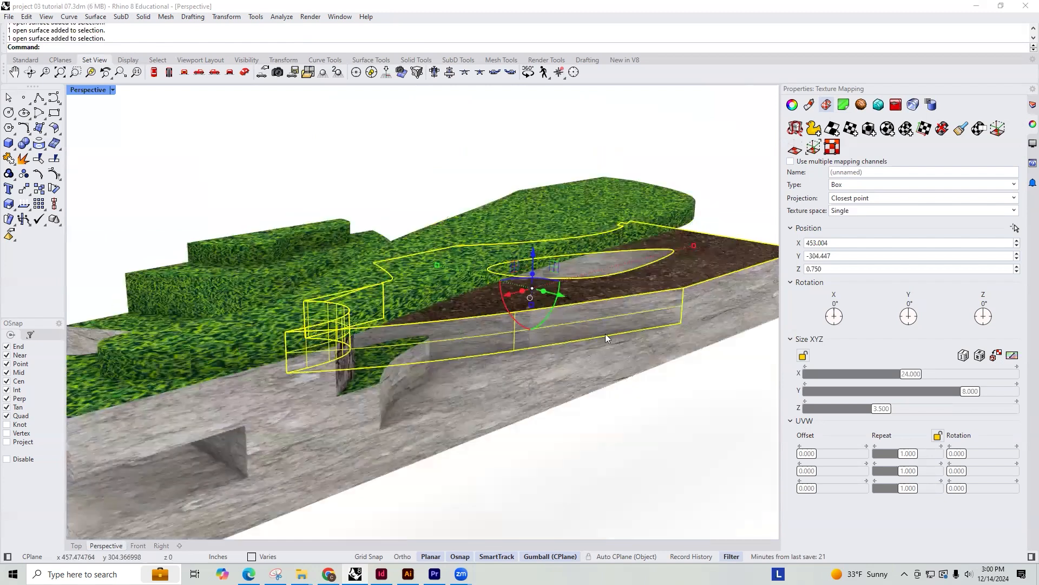
Add the pool's side wall and the water volume set in the dirt ground to the selection
mouse_move(507, 356)
right_mouse_down()
mouse_move(549, 389)
mouse_move(519, 396)
mouse_move(627, 401)
mouse_move(614, 412)
mouse_move(556, 368)
mouse_move(593, 345)
mouse_move(577, 348)
right_mouse_up()
left_click(550, 347, "shift")
left_click(603, 382, "shift")
left_click(604, 384)
scroll(527, 377, "down", 4)
right_click_drag(524, 376, 408, 348)
scroll(416, 346, "up", 5)
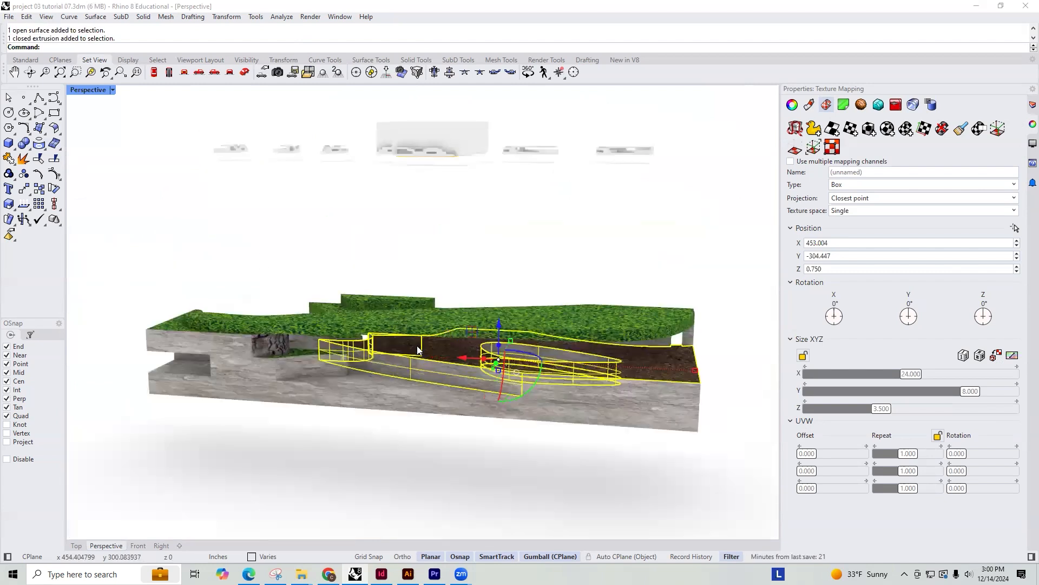
scroll(484, 377, "up", 3)
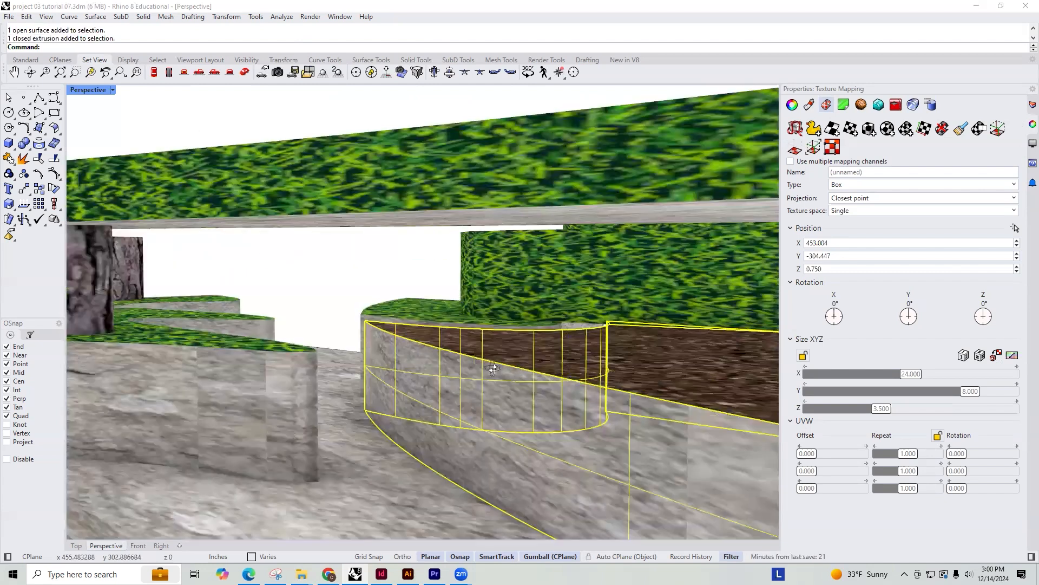
right_click_drag(493, 369, 508, 365)
scroll(488, 362, "down", 3)
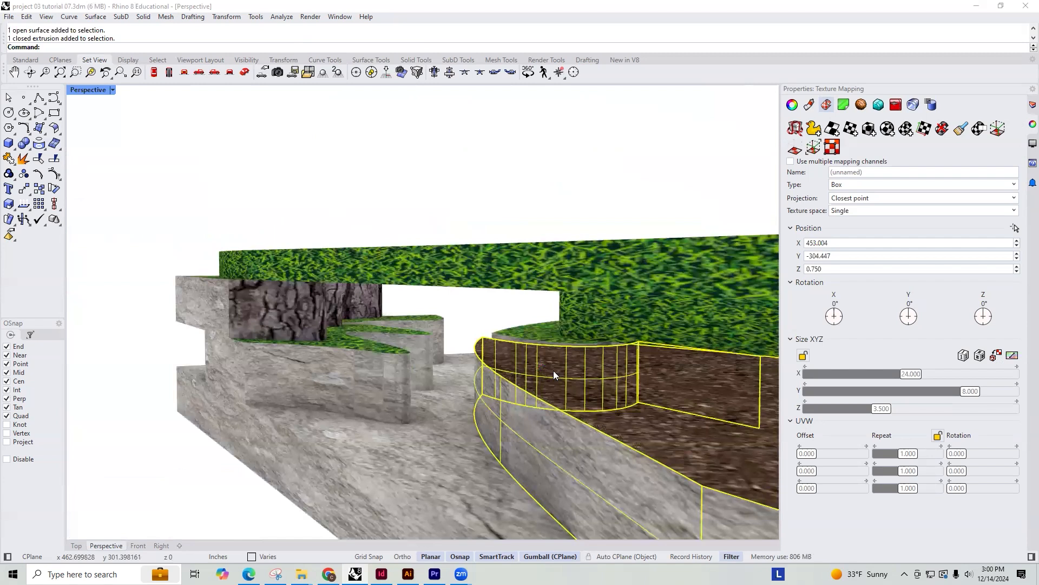
scroll(554, 370, "down", 1)
Start a cage edit on the selected surfaces with a world-aligned bounding box and set its Z point count to 2
type("CageEdit")
key("Return")
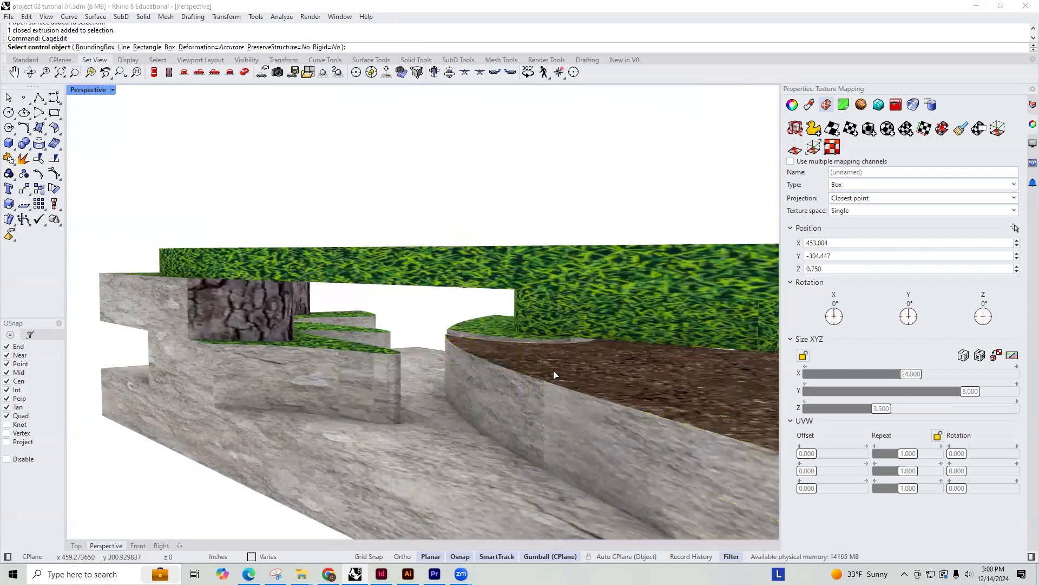
left_click(90, 47)
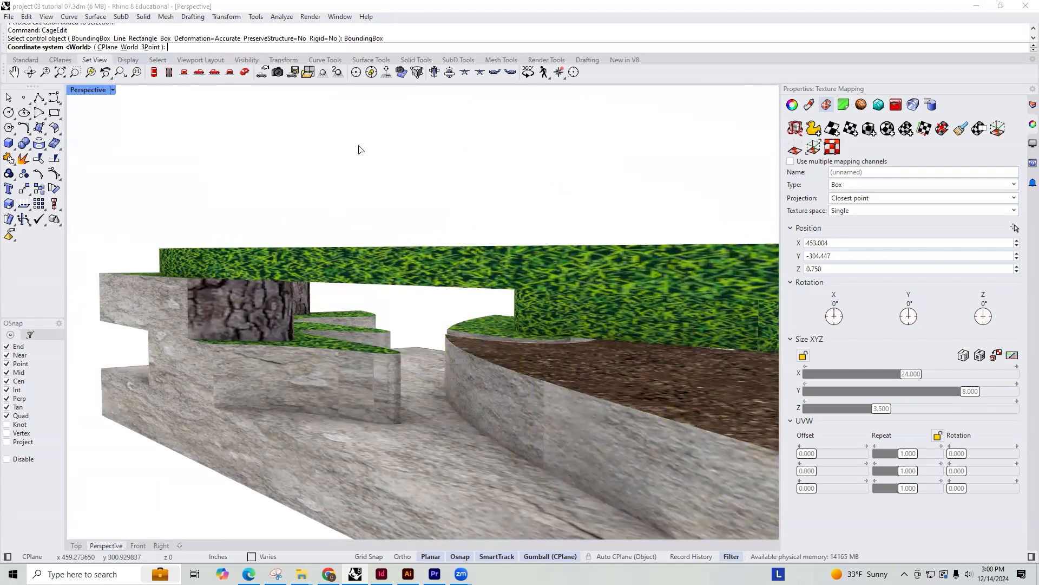
left_click(129, 49)
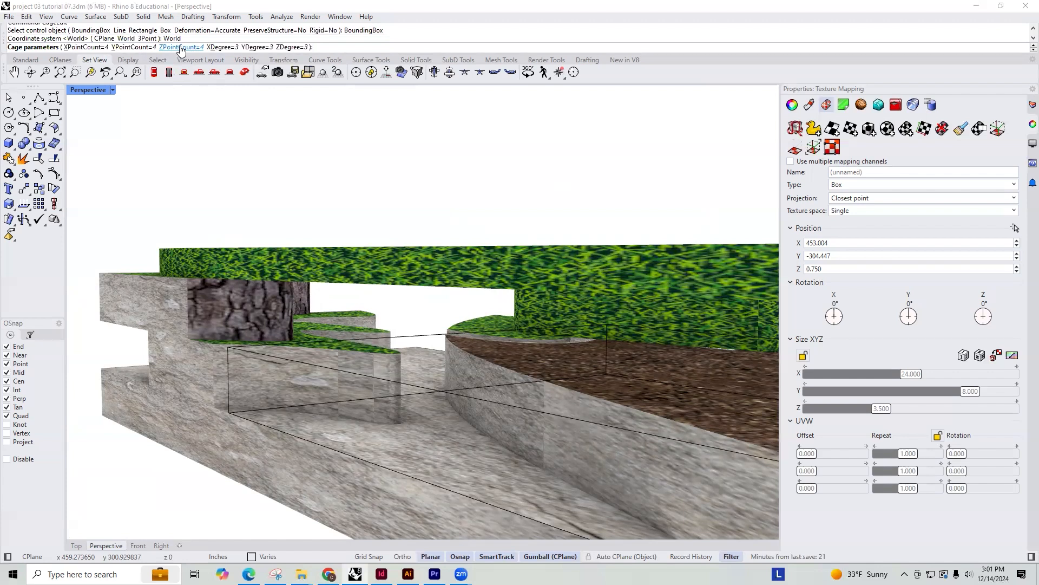
left_click(181, 47)
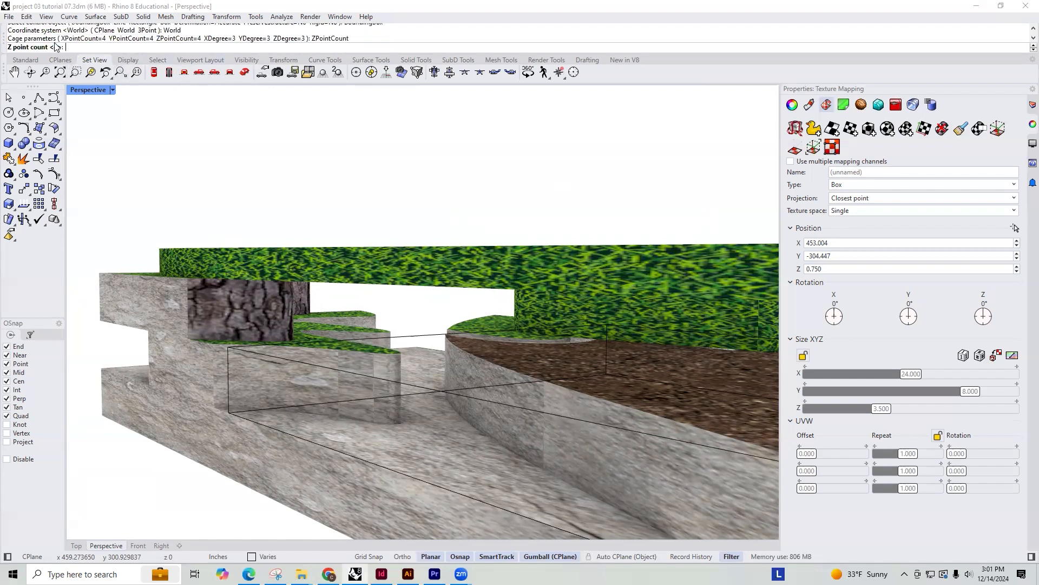
type("2")
key("Return")
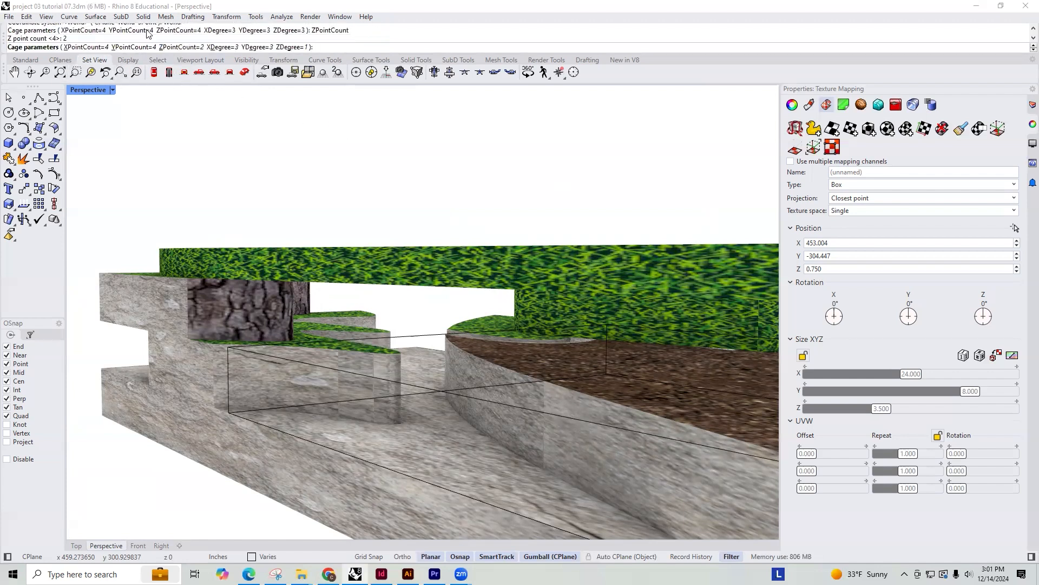
Set the cage's Y and X point counts to 12 each and apply the cage edit globally
left_click(120, 47)
type("1")
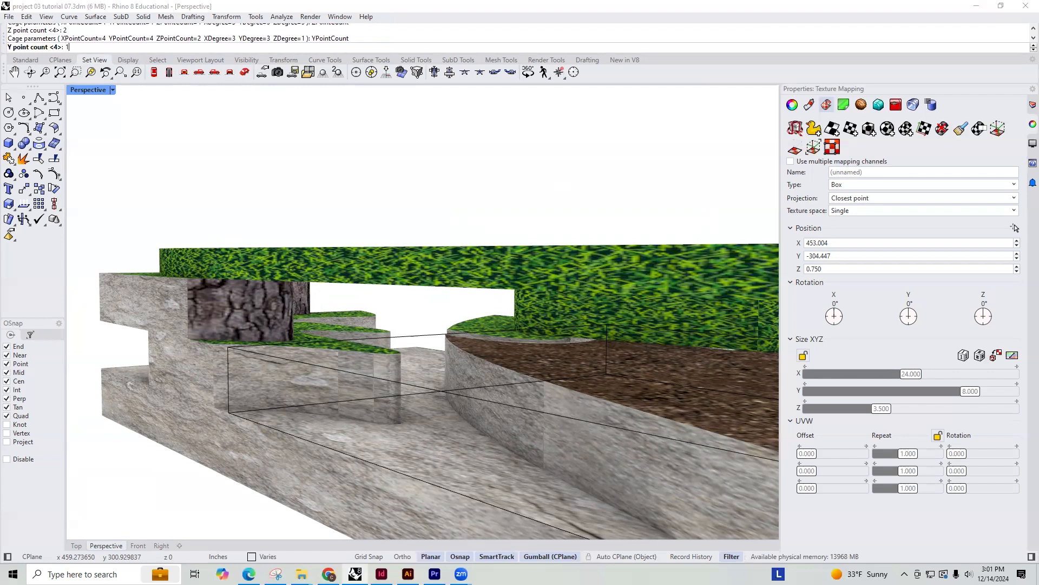
type("2")
key("Return")
left_click(82, 47)
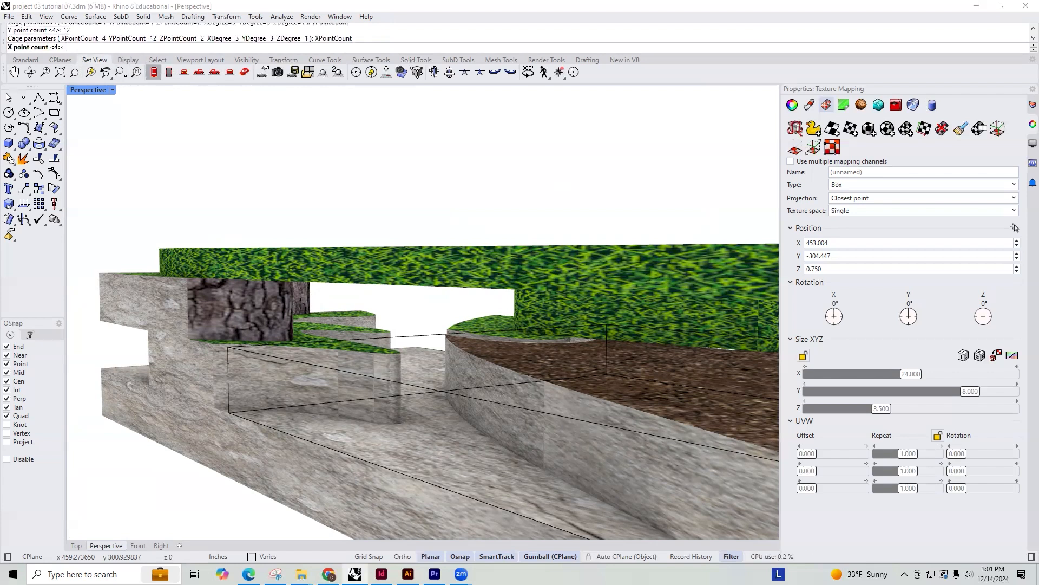
type("12")
key("Return")
key("Return")
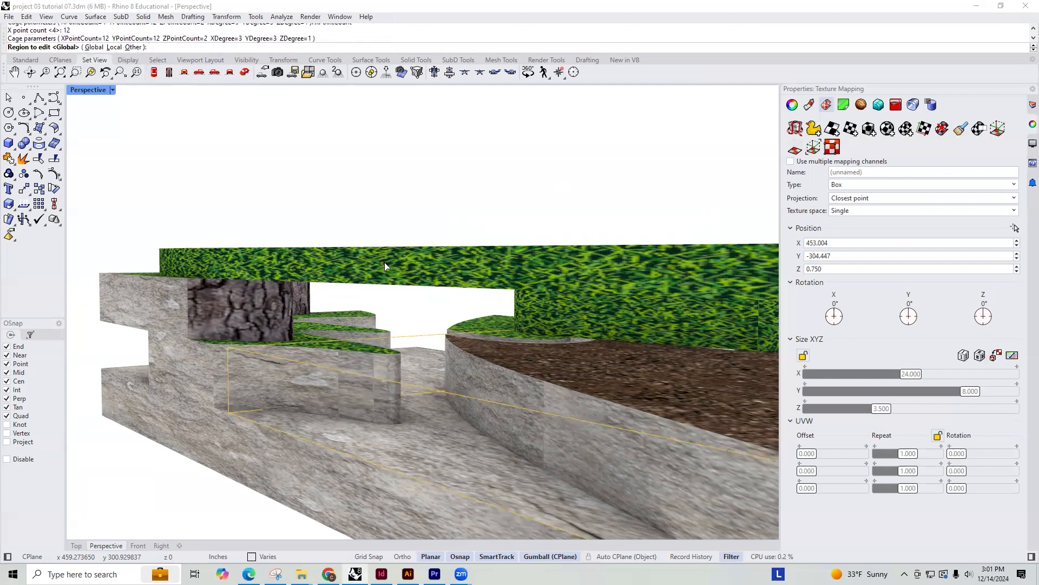
key("Return")
Select the upper cage points at the narrow tip of the dirt ground and lower them toward the rock floor
right_click_drag(469, 346, 487, 366)
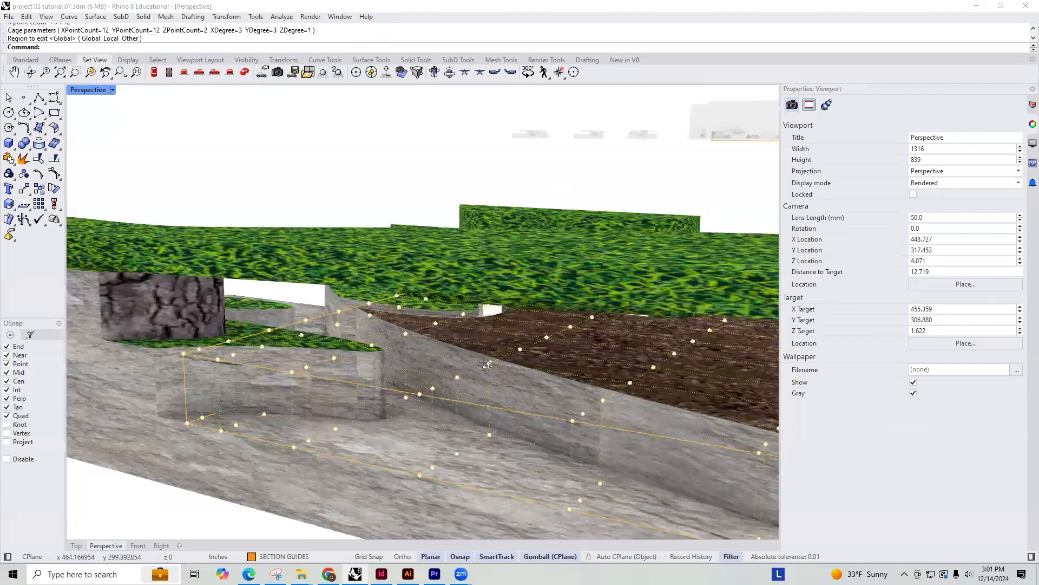
scroll(412, 316, "up", 5)
left_click(310, 262)
right_click_drag(312, 258, 399, 261)
left_click(382, 248, "shift")
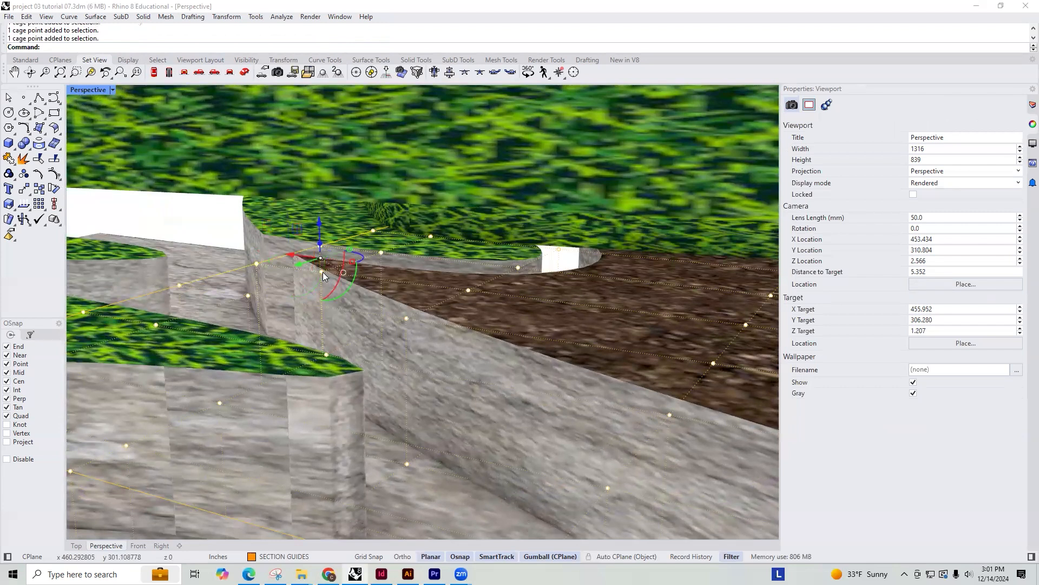
left_click_drag(318, 257, 323, 345)
right_click_drag(535, 386, 758, 349)
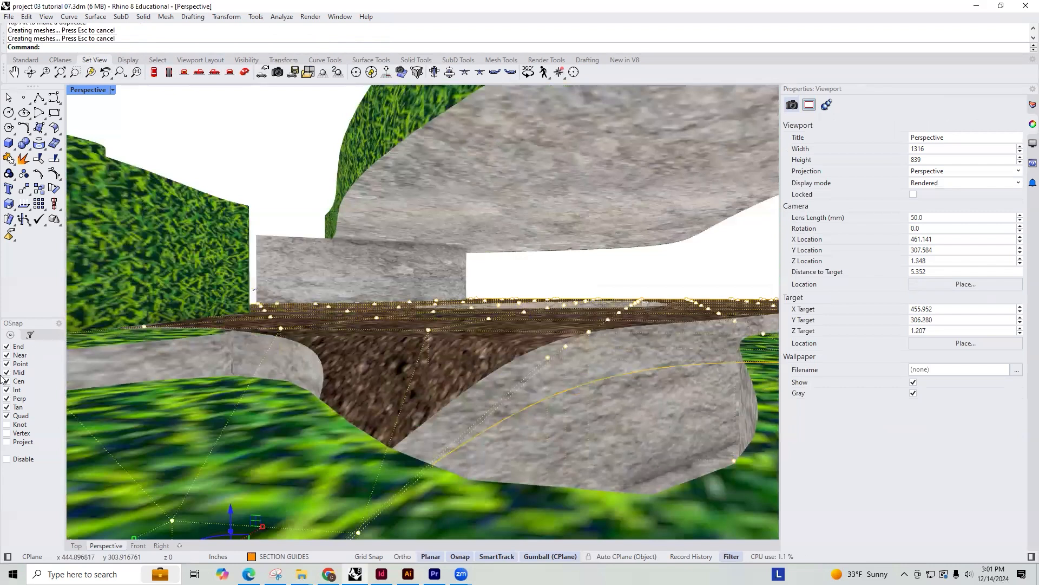
Adjust the cage points at the dirt ground's tip further so it slopes down to the rock floor
right_click_drag(24, 345, 468, 375)
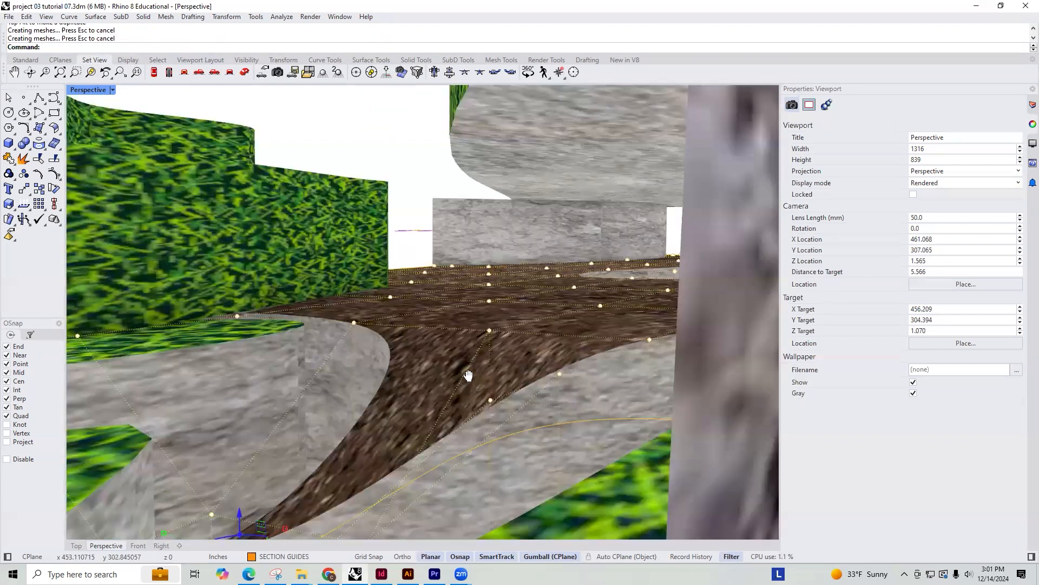
right_click_drag(415, 426, 457, 320)
right_click_drag(446, 389, 501, 366)
left_click_drag(502, 366, 507, 391)
right_click_drag(579, 374, 553, 365)
scroll(552, 361, "down", 6)
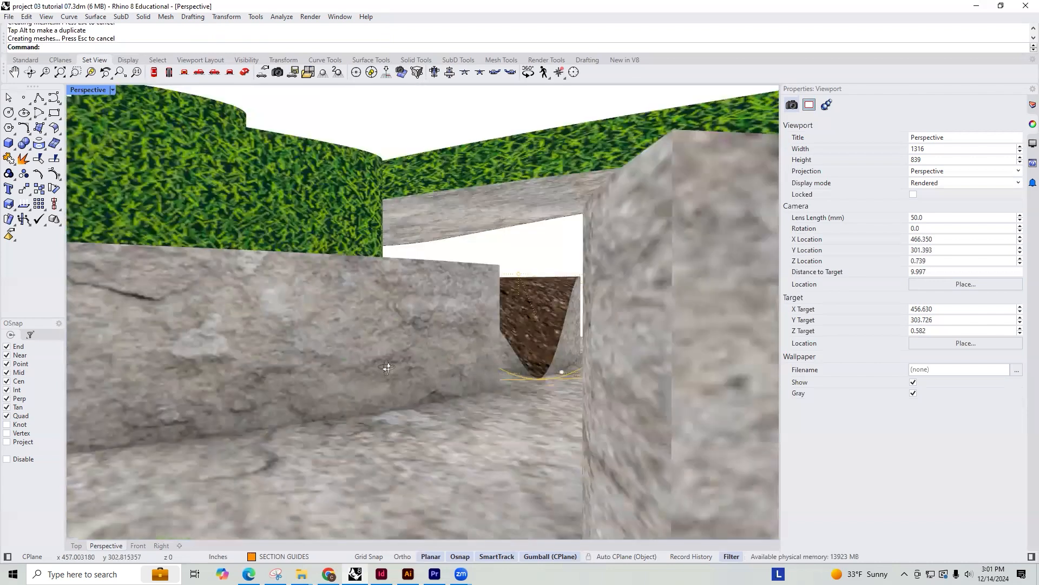
right_click_drag(375, 379, 319, 386)
right_click_drag(563, 316, 567, 287)
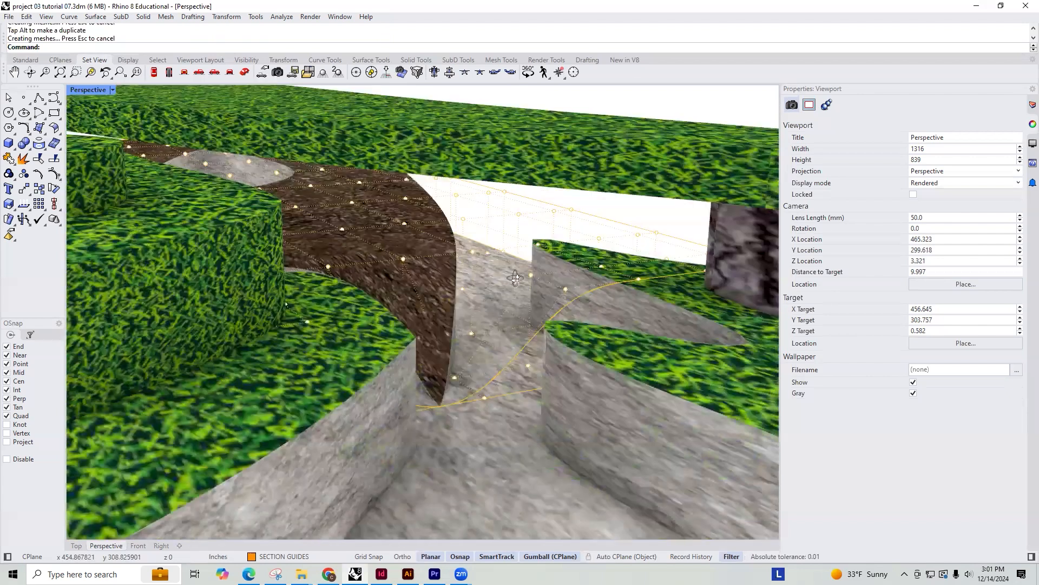
right_click_drag(452, 257, 462, 323)
scroll(402, 268, "down", 10)
scroll(463, 325, "up", 10)
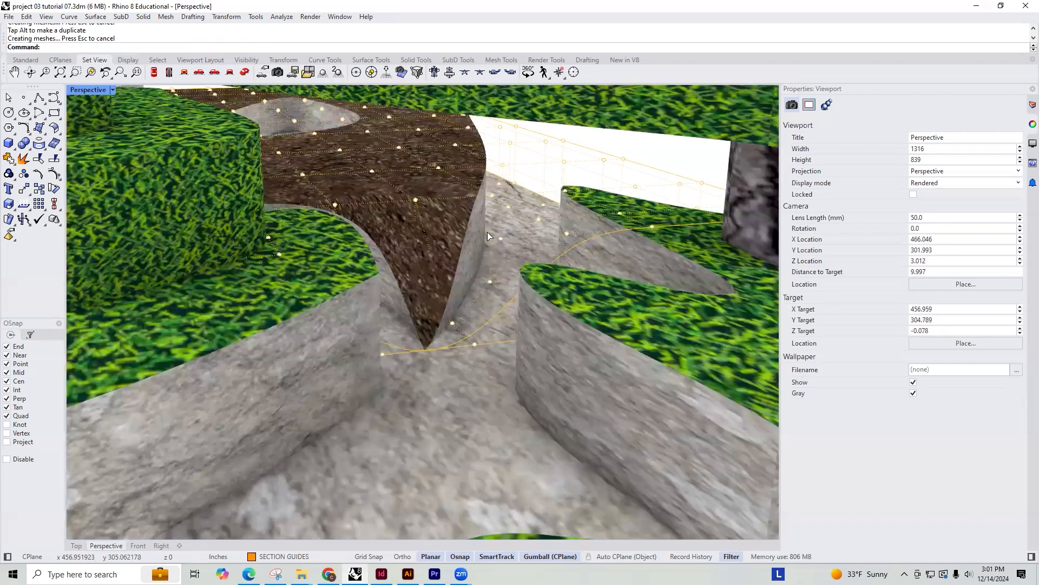
Cancel the repeated CageEdit command and delete the control cage around the dirt ground
right_click(547, 167)
right_click(547, 167)
right_click(548, 174)
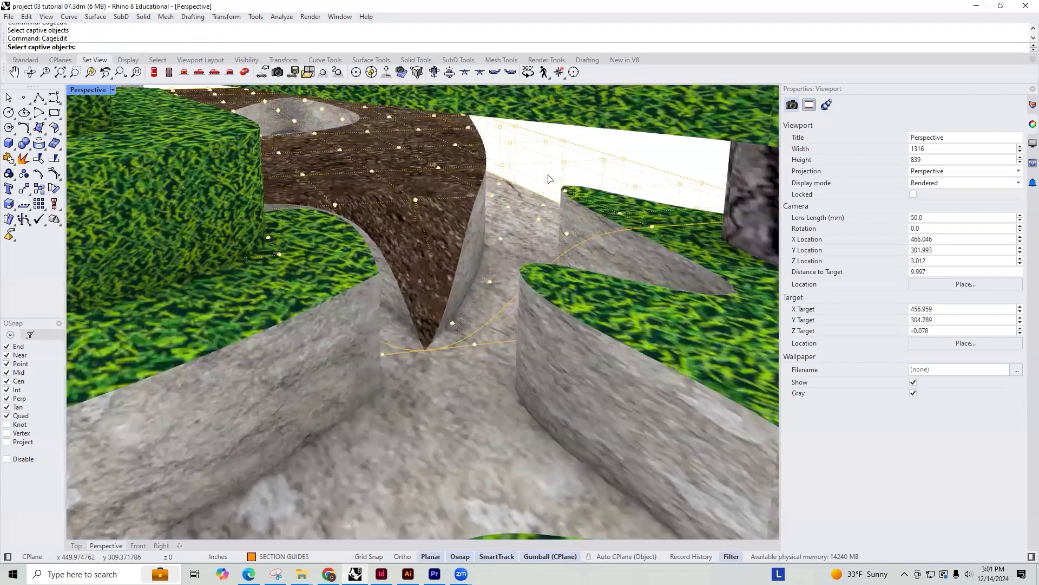
key("Escape")
left_click(587, 148)
key("Delete")
Select the grass terrace surface and its rock wall near the tree trunk and start a cage edit with a world-aligned bounding box
right_click_drag(531, 232, 534, 255)
left_click(569, 203)
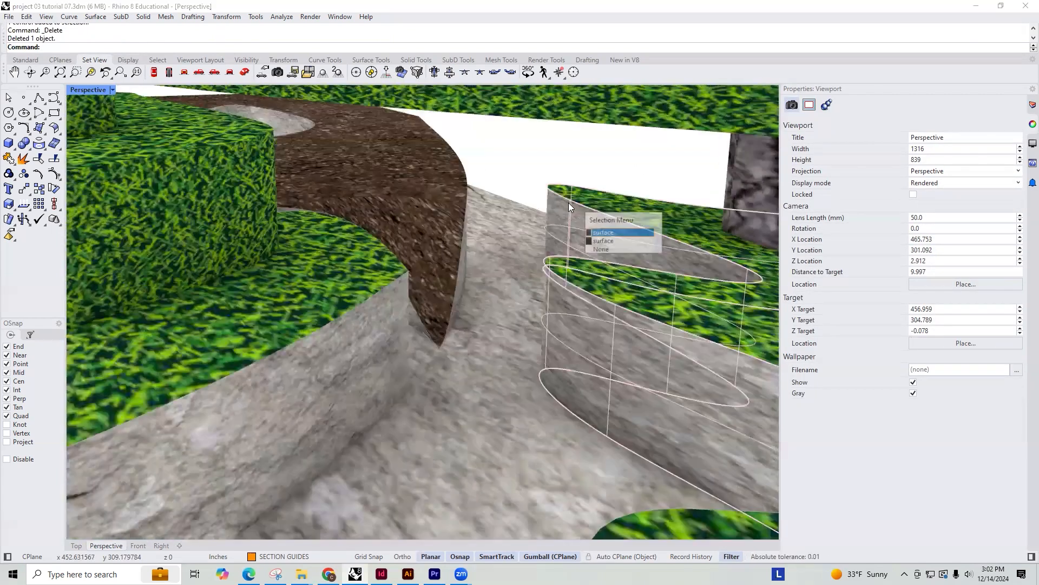
right_click_drag(572, 177, 574, 170)
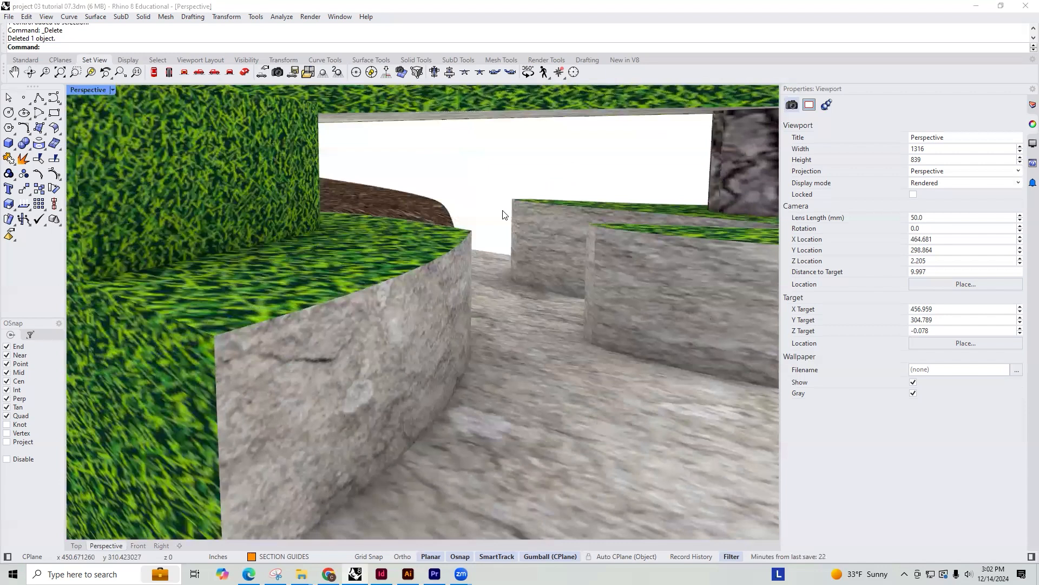
left_click(673, 213)
mouse_move(655, 222)
right_mouse_down()
mouse_move(682, 203)
mouse_move(660, 221)
right_mouse_up()
type("C")
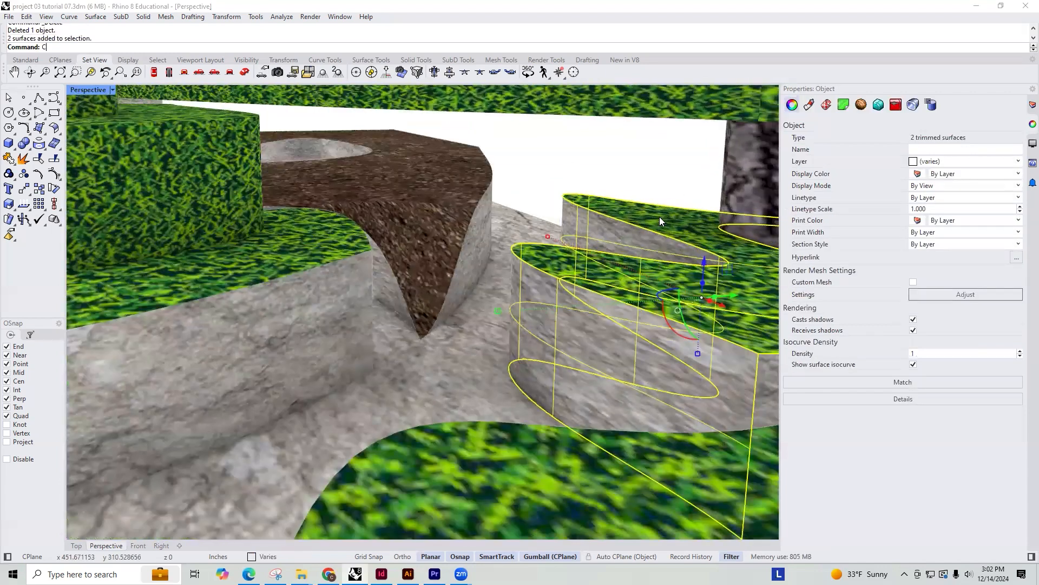
type("Cage")
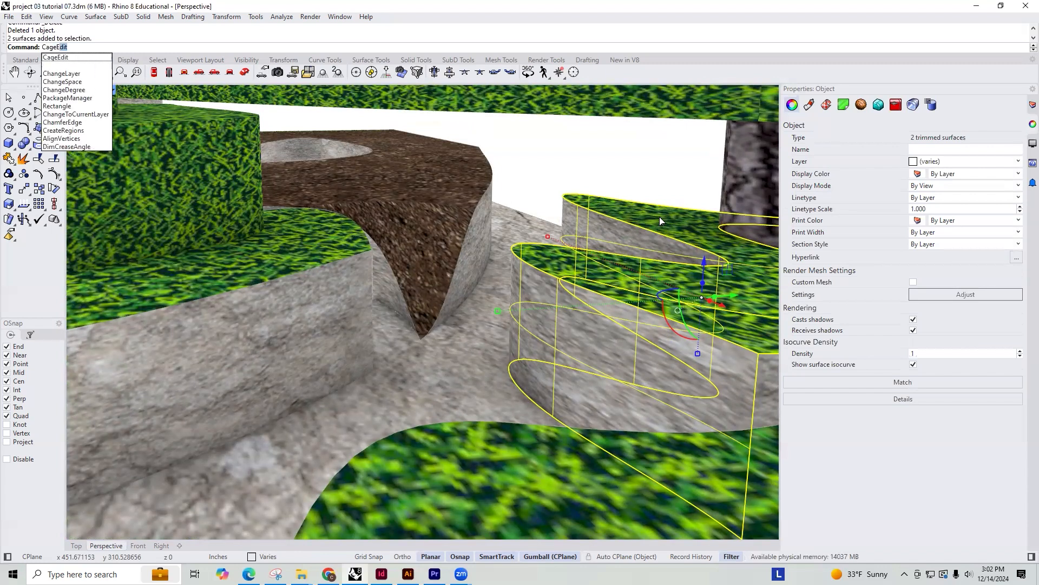
key("Return")
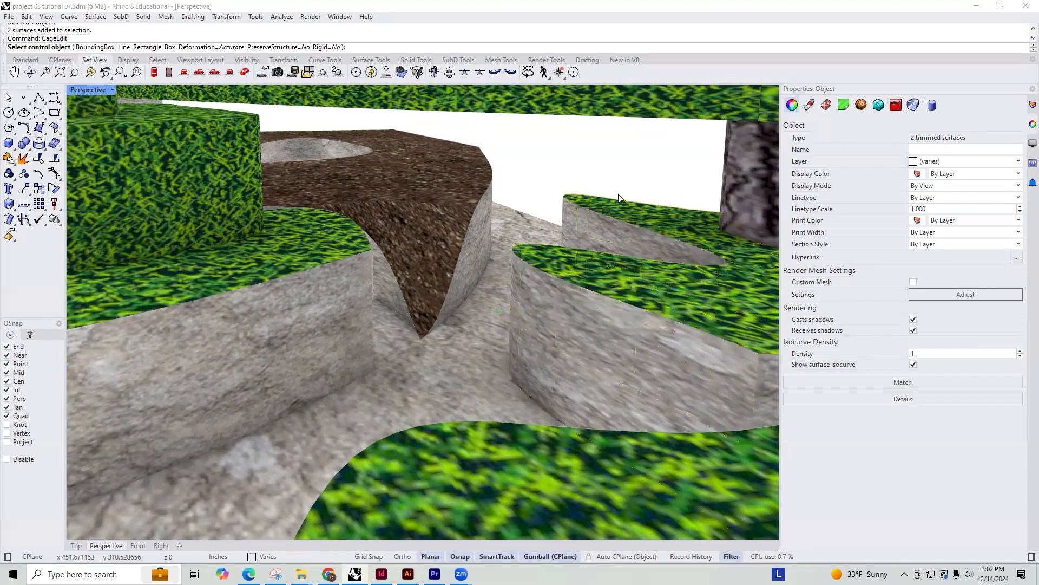
left_click(95, 47)
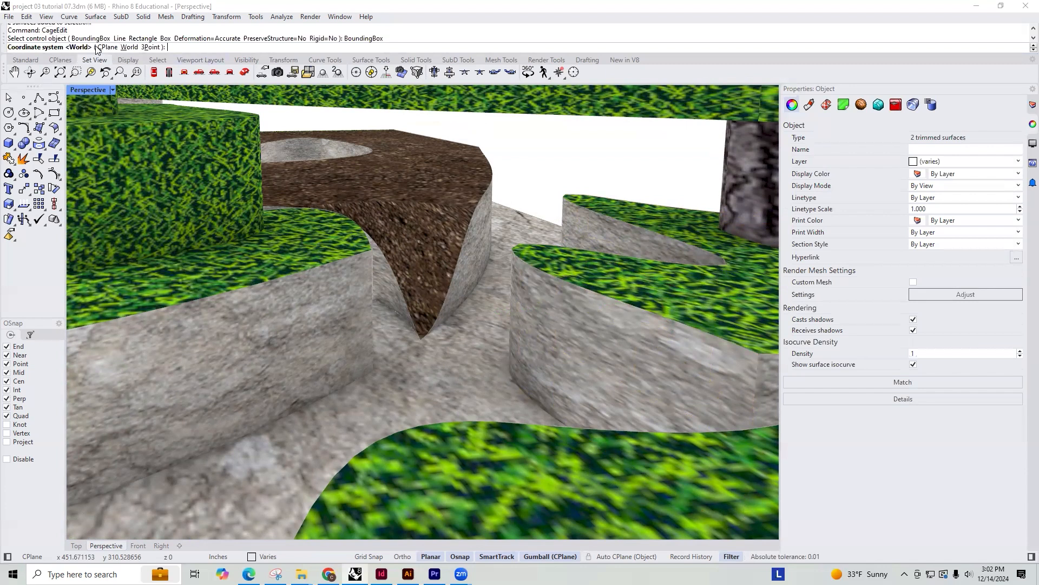
left_click(130, 47)
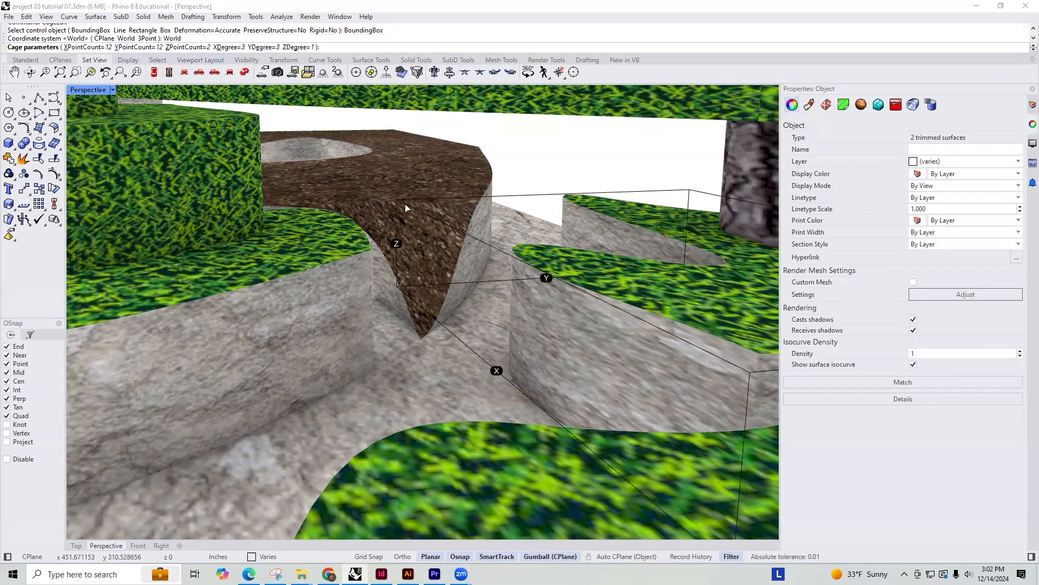
Set the cage's X point count to 8 and Y point count to 28, and apply the cage edit globally
left_click(81, 47)
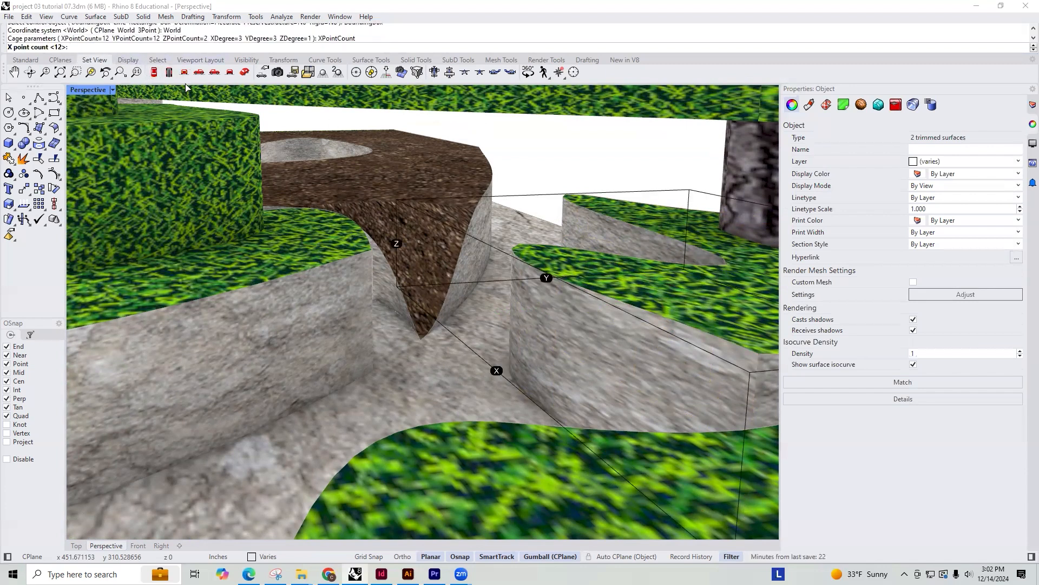
type("8")
key("Return")
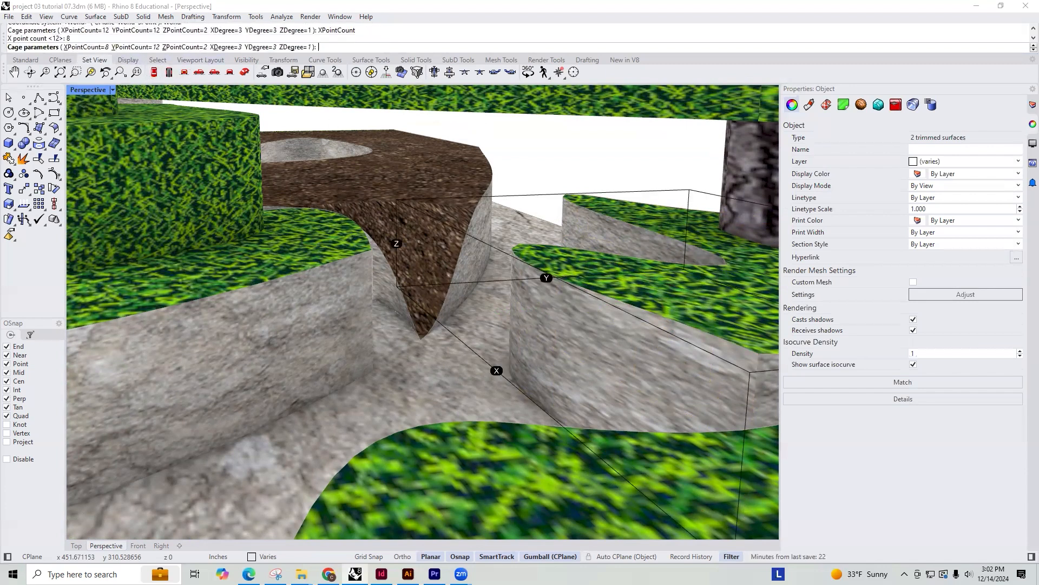
left_click(142, 47)
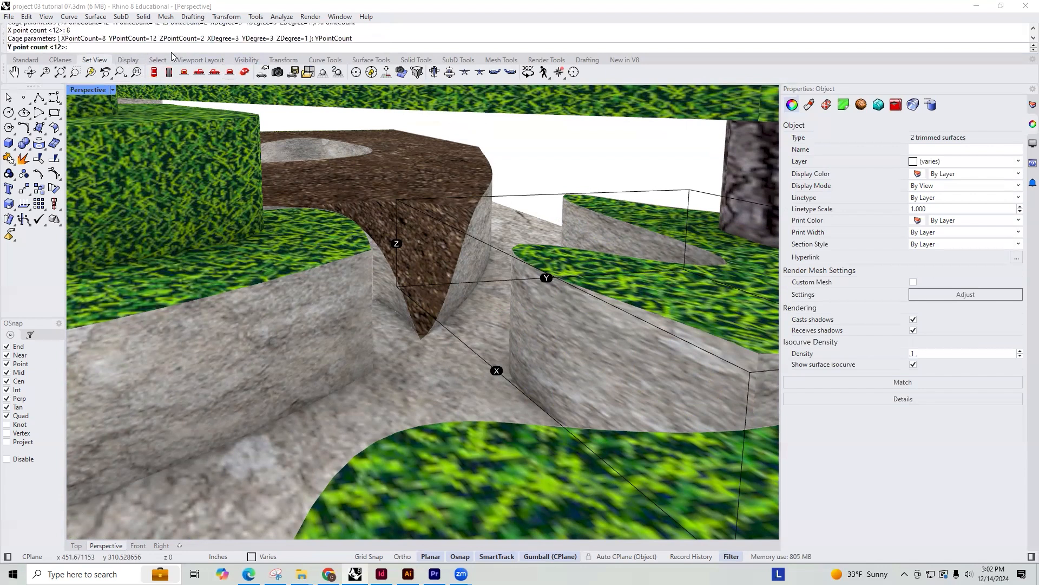
type("28")
key("Return")
key("Return")
key("Return")
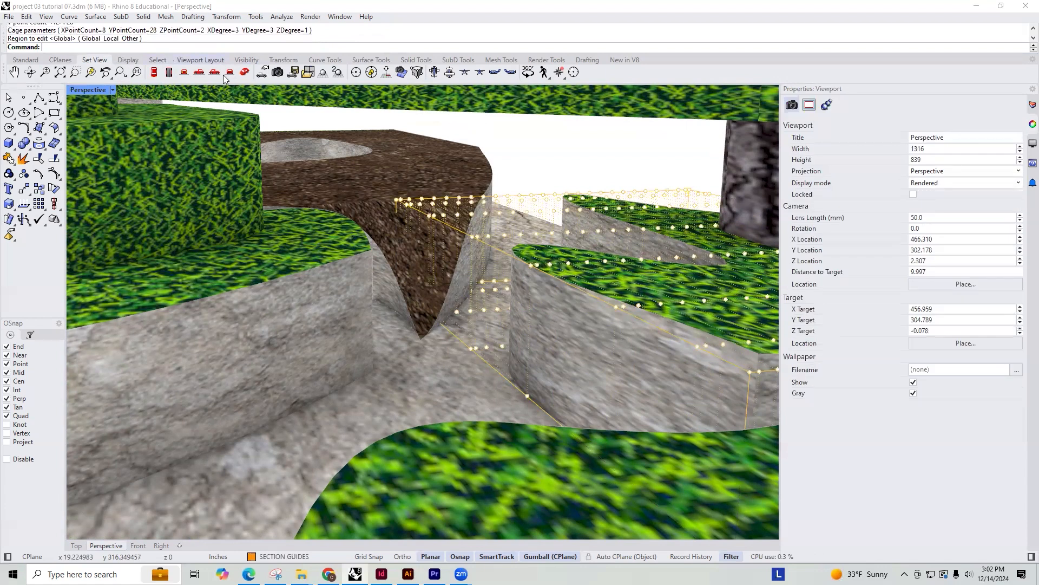
Try lowering a group of cage points at the grass terrace's tip toward the rock floor, and undo the move
right_click_drag(515, 165, 546, 188)
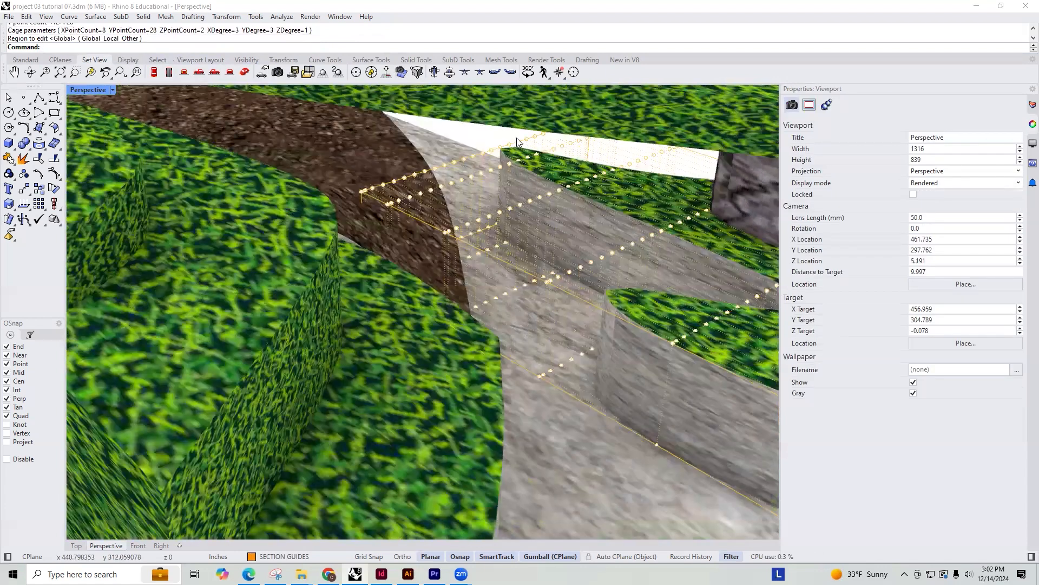
right_click_drag(617, 200, 530, 184)
scroll(521, 163, "up", 12)
left_click_drag(487, 102, 656, 209)
left_click_drag(586, 117, 576, 342)
scroll(563, 350, "down", 6)
right_click_drag(588, 345, 439, 334)
scroll(469, 287, "down", 3)
right_click_drag(469, 287, 503, 332)
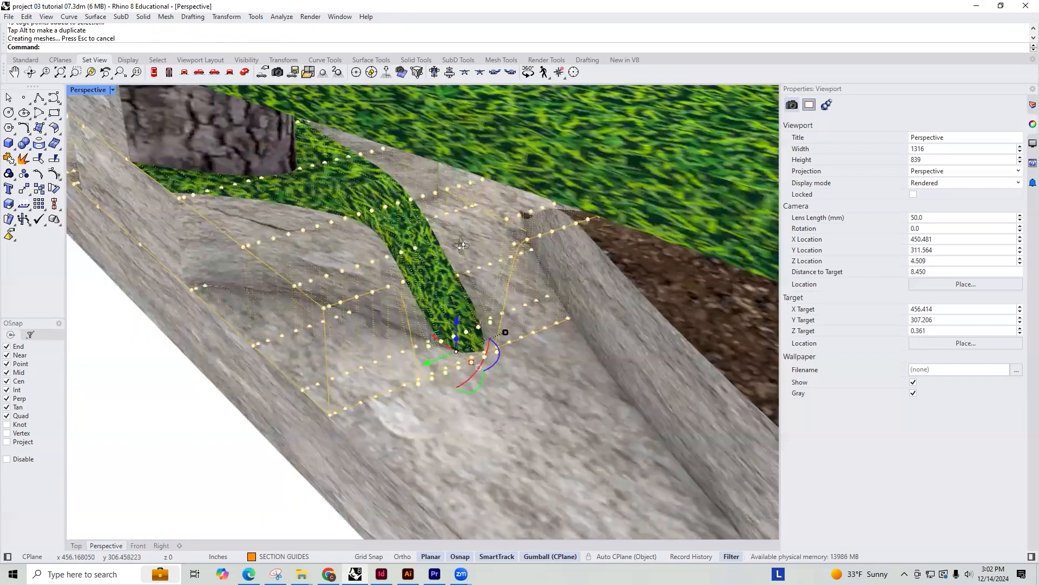
key("ctrl+z")
Select the upper cage points over the grass terrace's tip, removing the unwanted cage points from the selection
right_click_drag(386, 360, 427, 401)
right_click_drag(379, 427, 431, 347, "shift")
left_click_drag(353, 423, 588, 98)
scroll(523, 200, "down", 5)
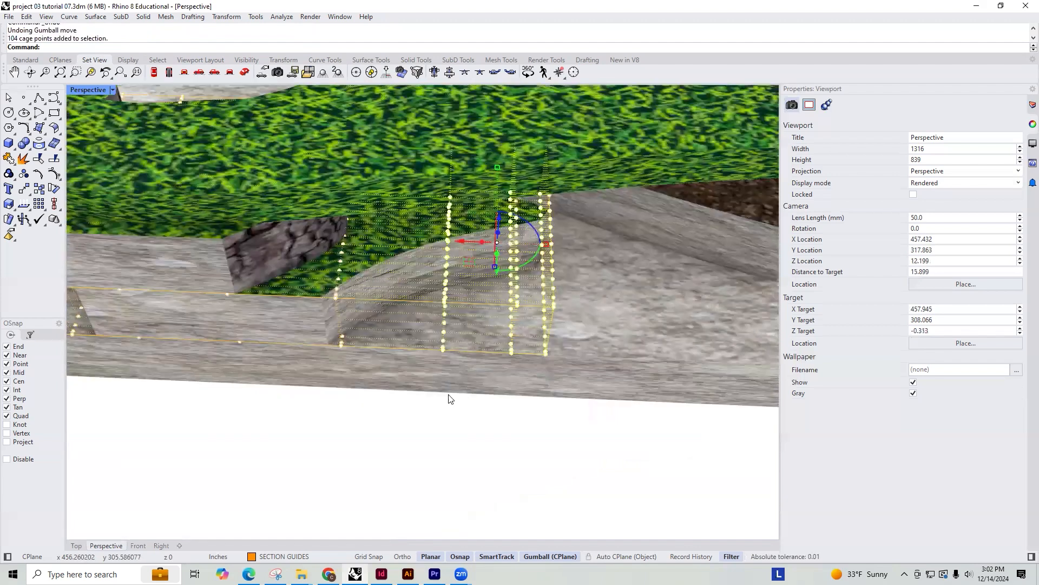
scroll(476, 265, "up", 4)
left_click_drag(404, 458, 600, 143)
right_click_drag(513, 305, 526, 324)
scroll(423, 389, "down", 3)
scroll(286, 366, "down", 4)
left_click_drag(188, 390, 605, 298, "ctrl")
scroll(597, 301, "up", 6)
right_click_drag(590, 303, 532, 340)
scroll(355, 221, "up", 5)
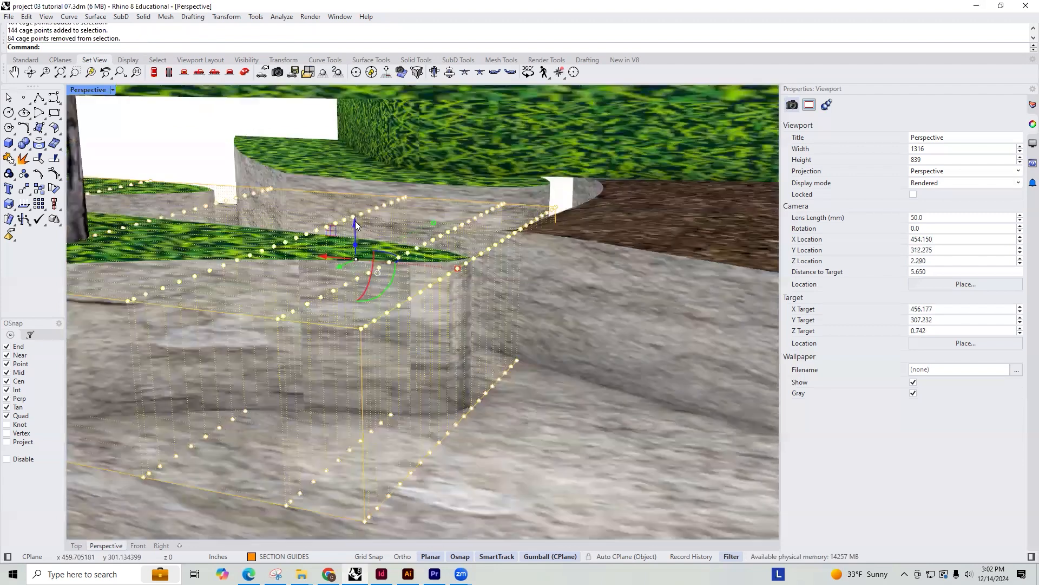
Lower the selected cage points to the rock floor so the grass terrace ramps down from the tree trunk
left_click_drag(363, 313, 368, 386)
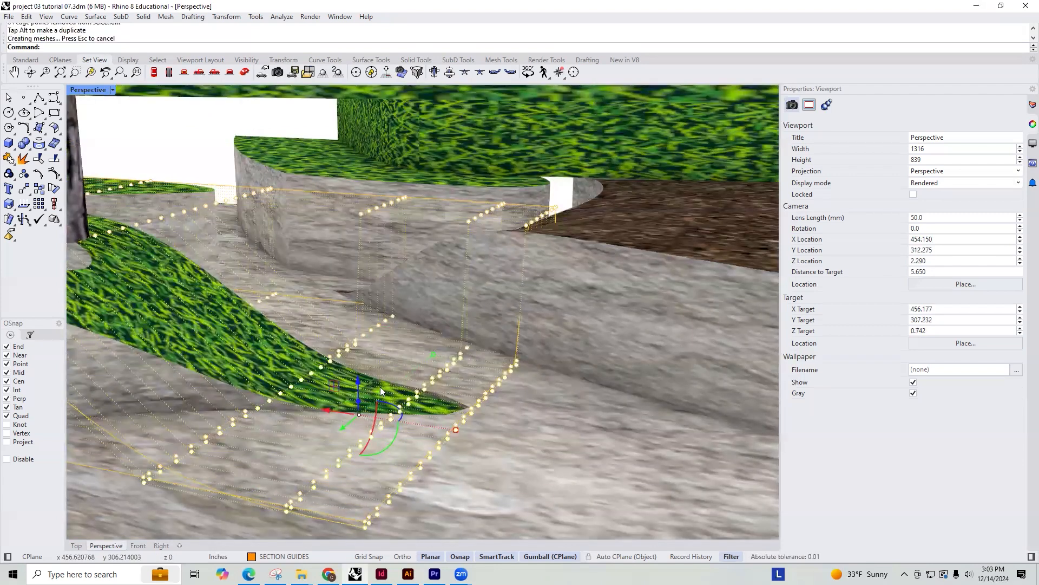
right_click_drag(428, 394, 398, 407)
left_click_drag(399, 406, 421, 414)
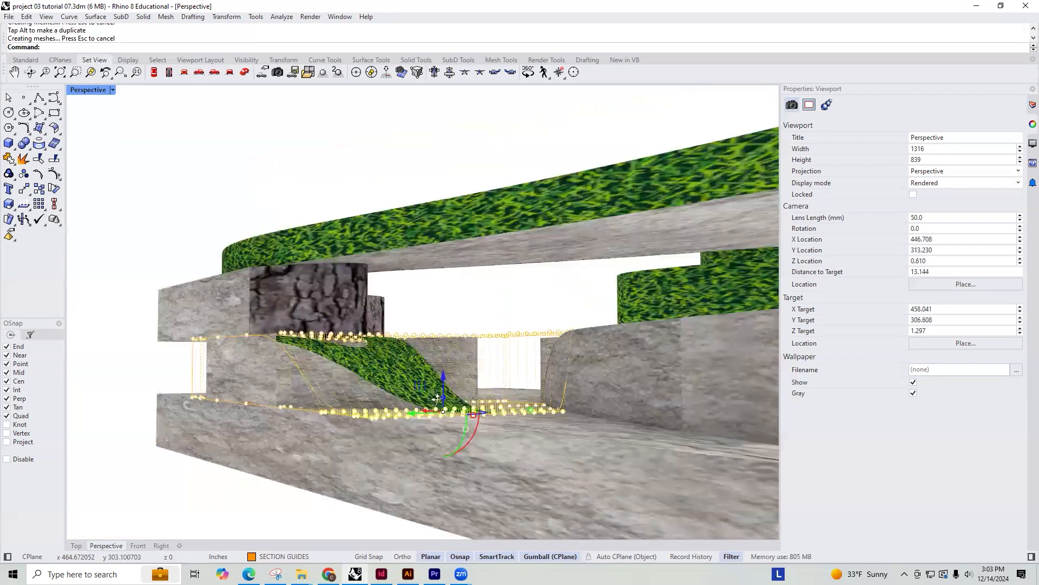
scroll(341, 368, "up", 5)
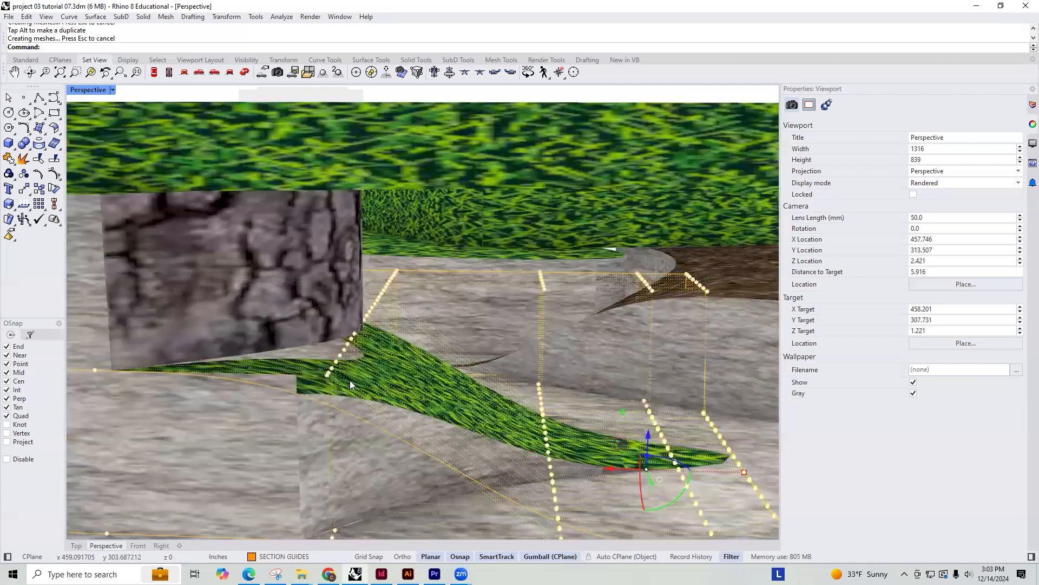
scroll(366, 334, "down", 5)
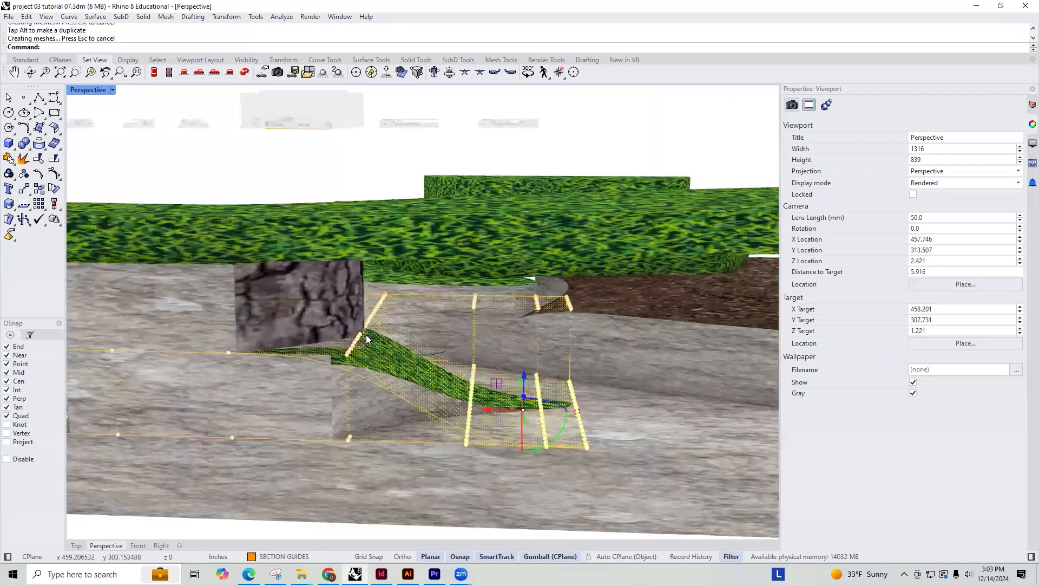
End the cage edit on the grass ramp and delete its leftover control cage
scroll(333, 328, "up", 4)
right_click(337, 296)
key("Escape")
right_click(411, 337)
key("Escape")
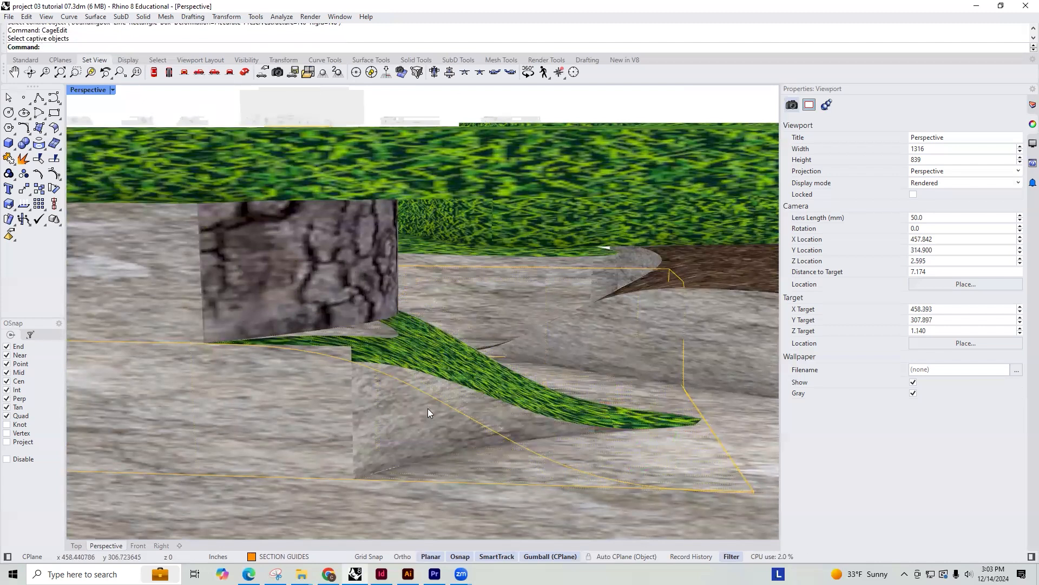
left_click(432, 399)
left_click(461, 437)
key("Delete")
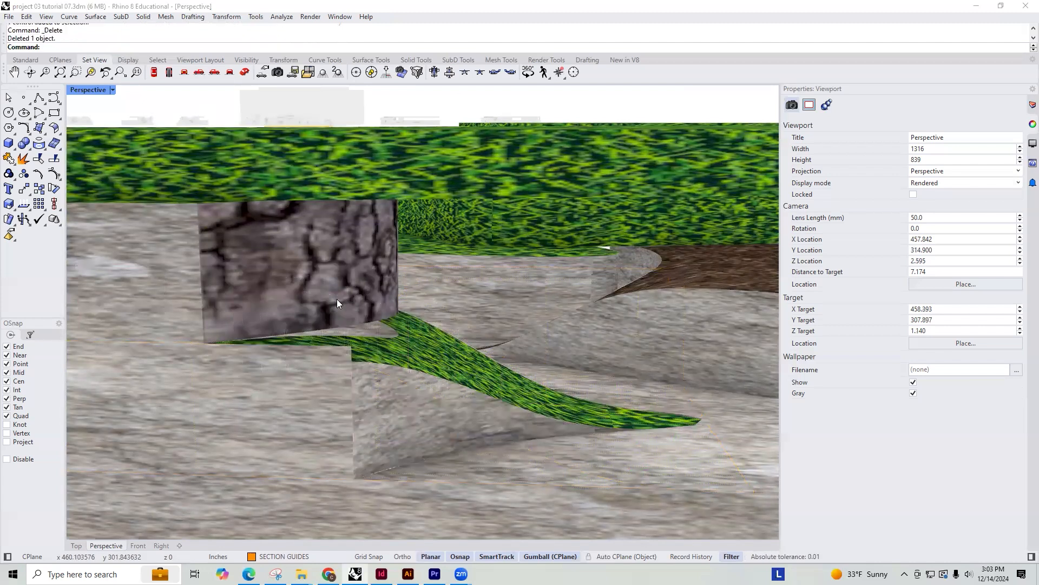
left_click(337, 298)
type("Sc")
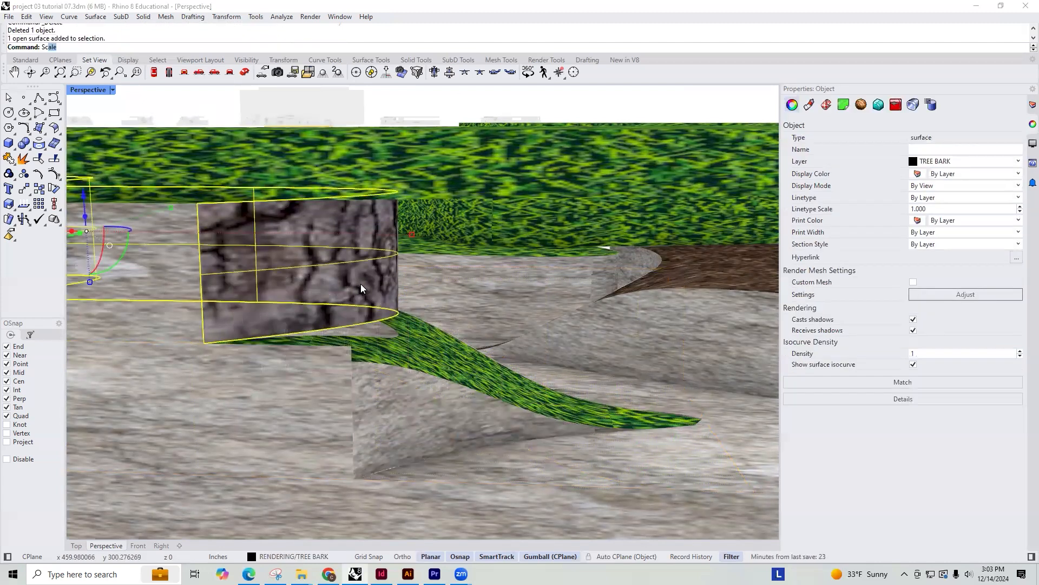
type("ale1")
key("Return")
key("Escape")
key("Escape")
Stretch the tree bark trunk surface vertically with Scale1D from its upper corner so it extends down into the sloped grass
scroll(374, 319, "down", 6)
right_click_drag(375, 319, 290, 298)
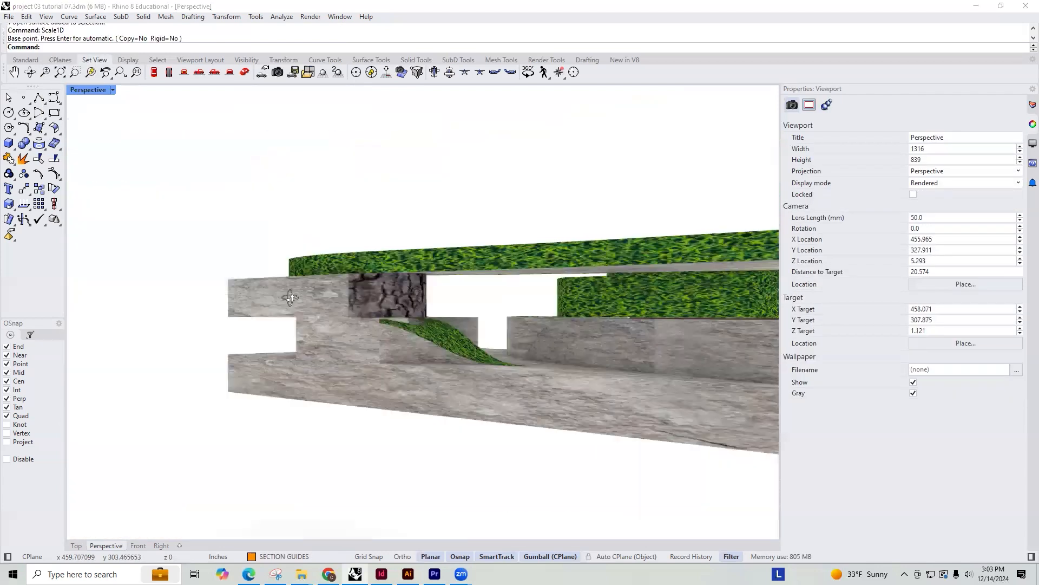
scroll(429, 332, "up", 8)
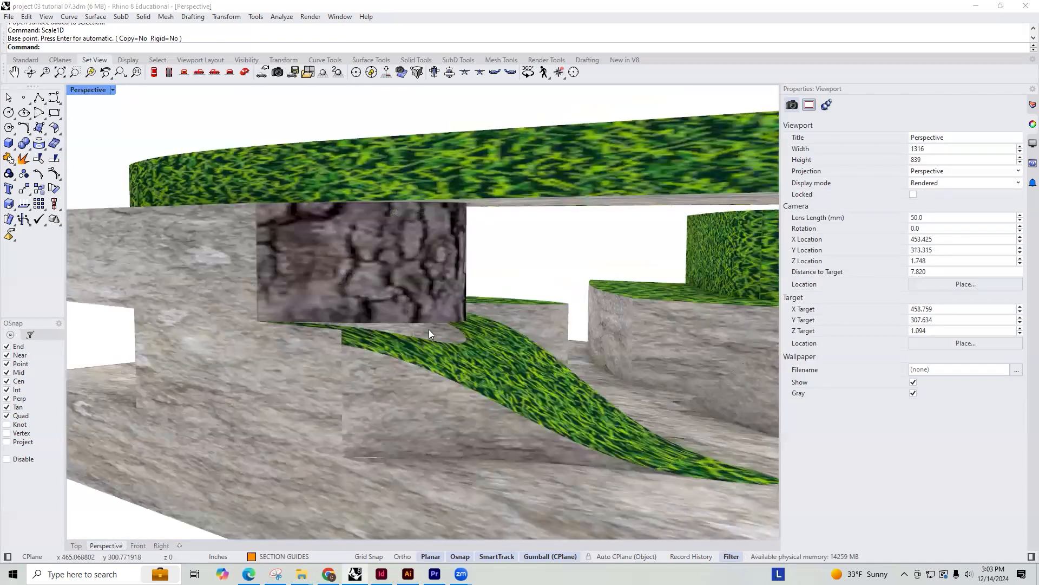
left_click(426, 318)
type("Scale1D")
key("Return")
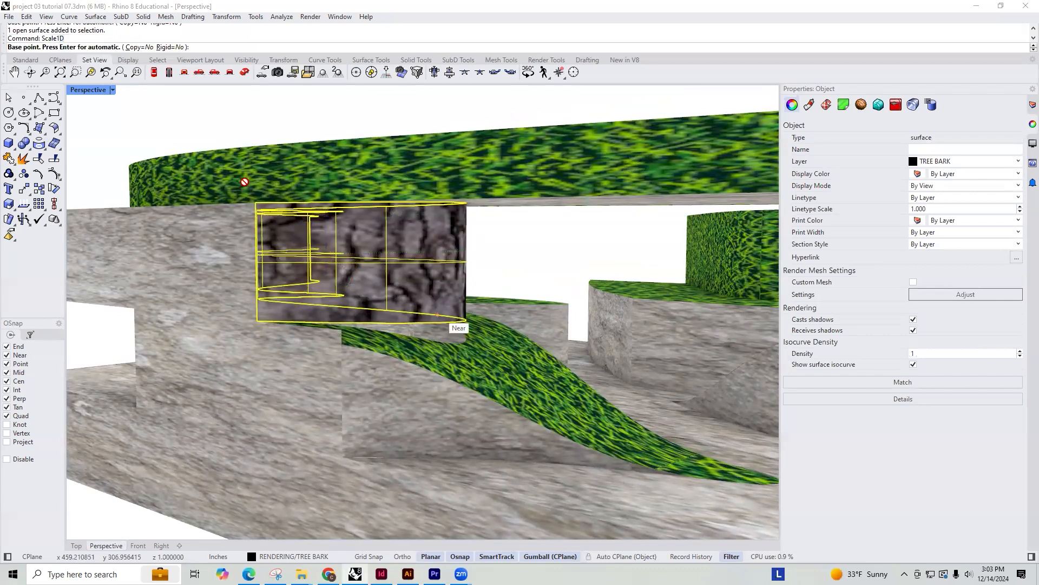
left_click(256, 204)
left_click(256, 321)
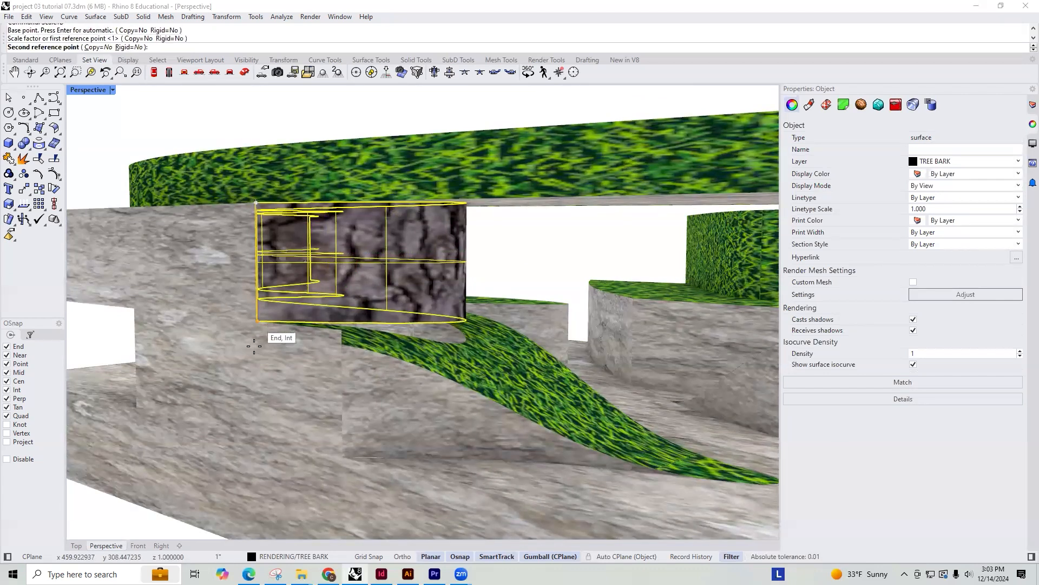
left_click(257, 360)
key("Escape")
Examine the junction of the extended trunk and the grass ramp, and the surrounding rock floor, from several sides
right_click_drag(594, 375, 563, 364)
scroll(556, 362, "up", 6)
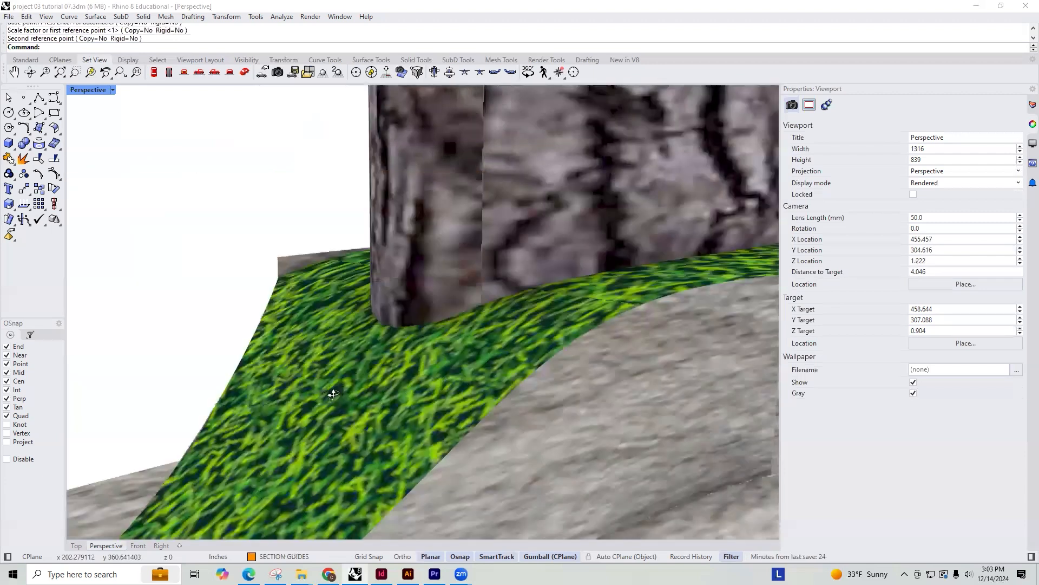
scroll(491, 368, "down", 10)
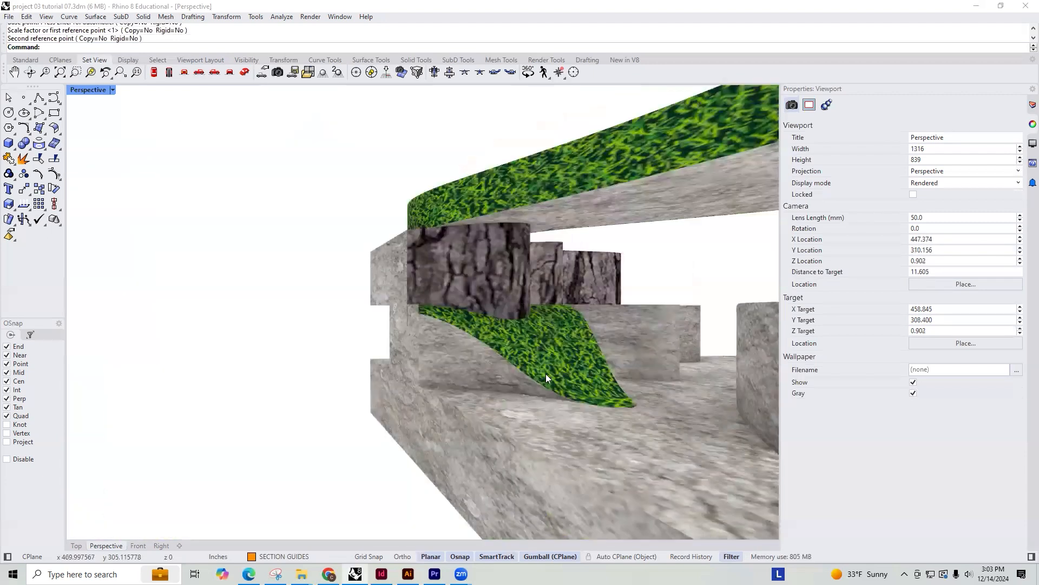
right_click_drag(545, 374, 606, 385)
right_click_drag(576, 323, 547, 309, "shift")
mouse_move(547, 308)
right_mouse_down()
mouse_move(511, 316)
mouse_move(531, 306)
right_mouse_up()
mouse_move(531, 306)
right_mouse_down("shift")
mouse_move(564, 331)
mouse_move(638, 308)
mouse_move(515, 304)
mouse_move(552, 308)
right_mouse_up("shift")
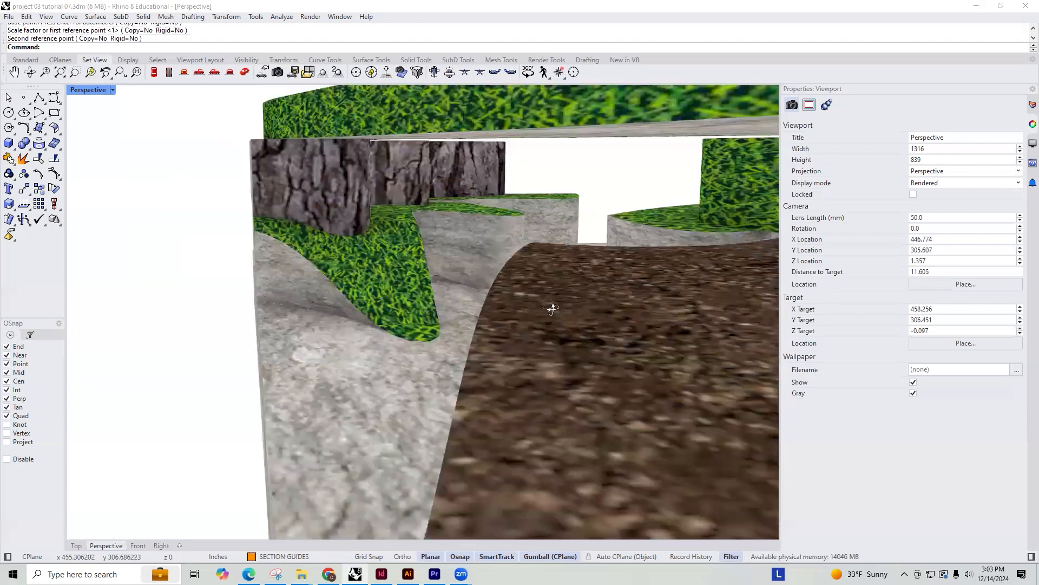
scroll(501, 247, "down", 2)
scroll(502, 253, "up", 3)
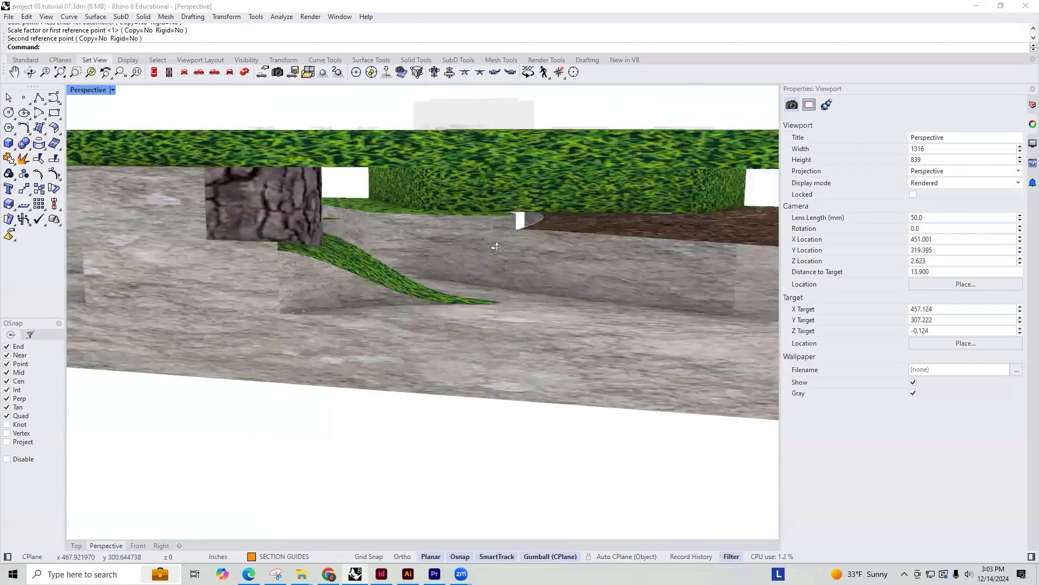
scroll(486, 259, "up", 3)
right_click_drag(486, 259, 408, 267)
scroll(382, 255, "down", 5)
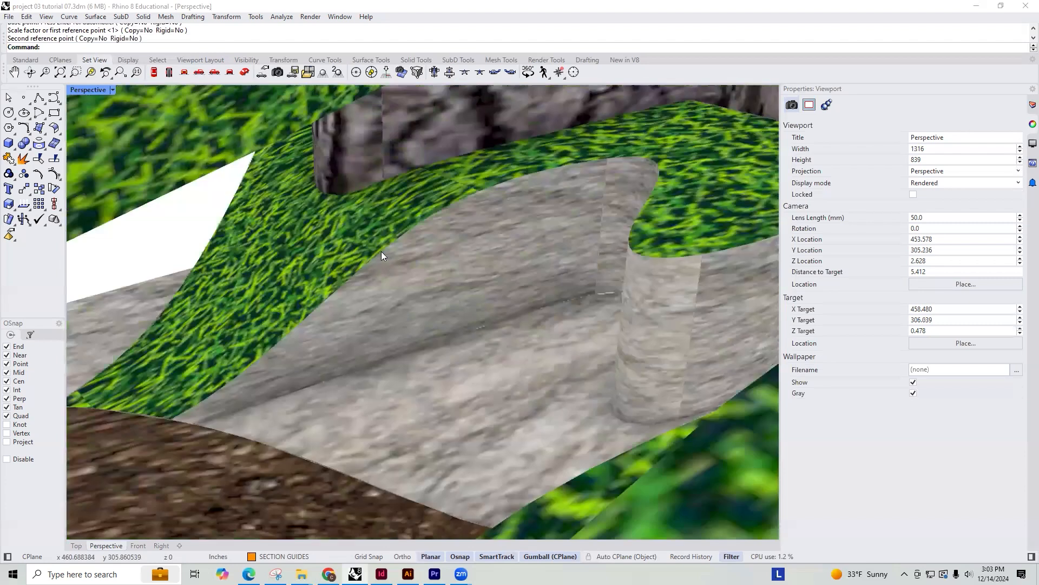
right_click_drag(539, 299, 399, 258)
scroll(398, 257, "down", 10)
scroll(399, 260, "up", 10)
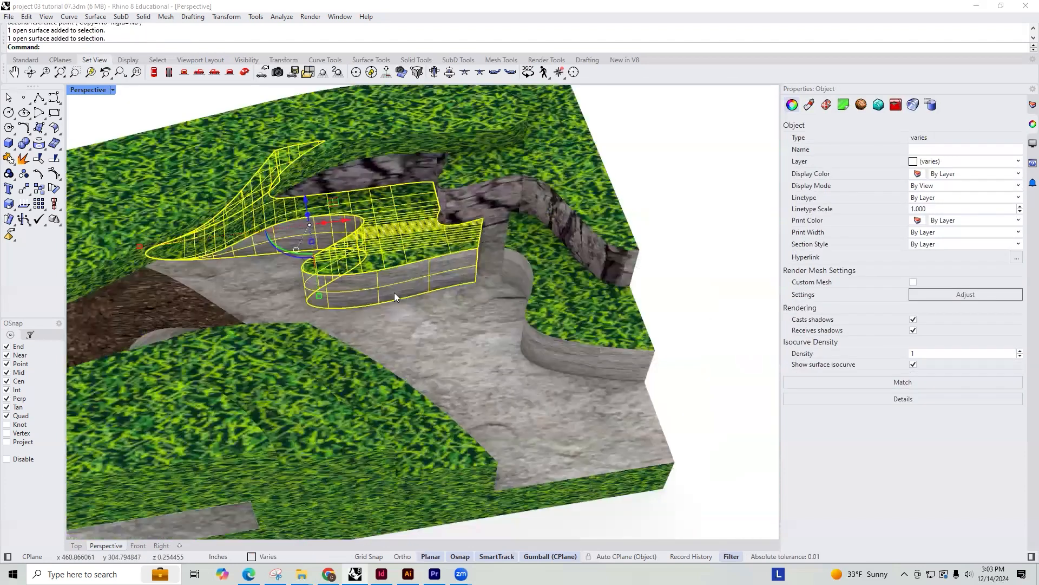
mouse_move(395, 294)
right_mouse_down()
mouse_move(400, 269)
mouse_move(393, 299)
right_mouse_up()
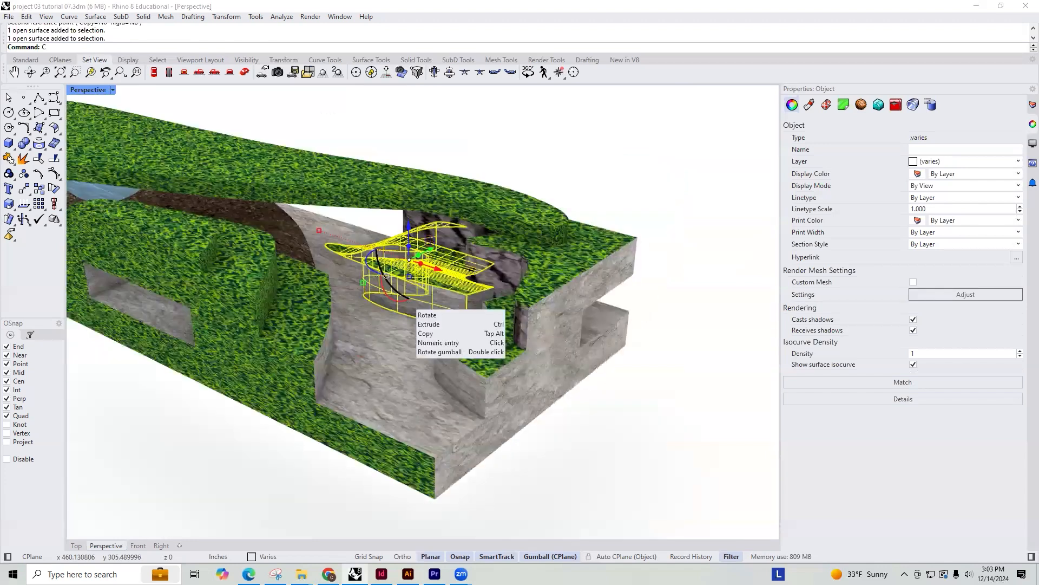
key("Return")
scroll(403, 295, "up", 3)
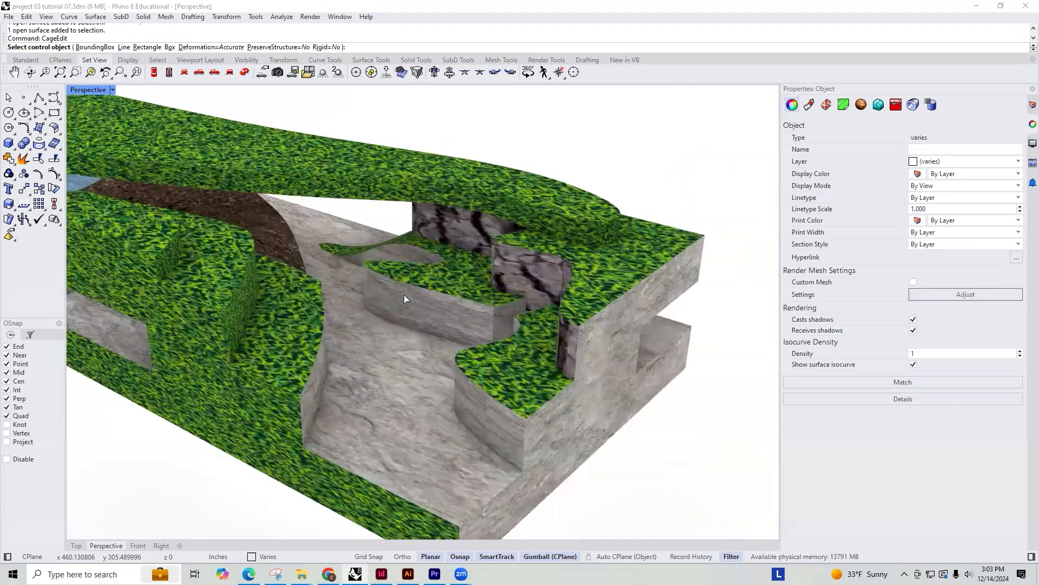
scroll(411, 293, "up", 5)
key("Escape")
key("Escape")
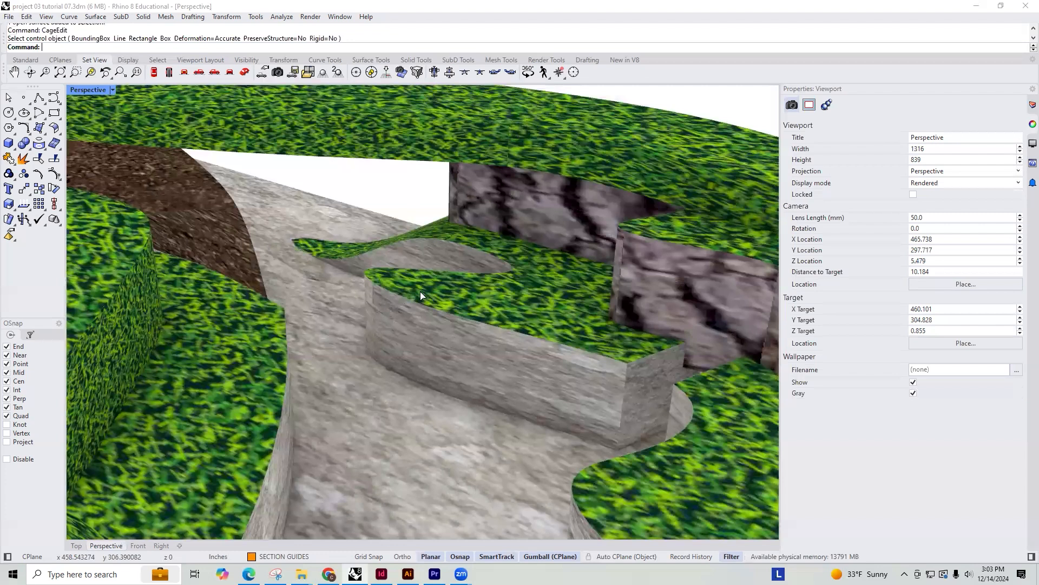
Start a cage edit on the grass terrace and its rock side wall, using a bounding box in world coordinates
key("Return")
left_click(415, 295)
left_click(413, 319)
key("Return")
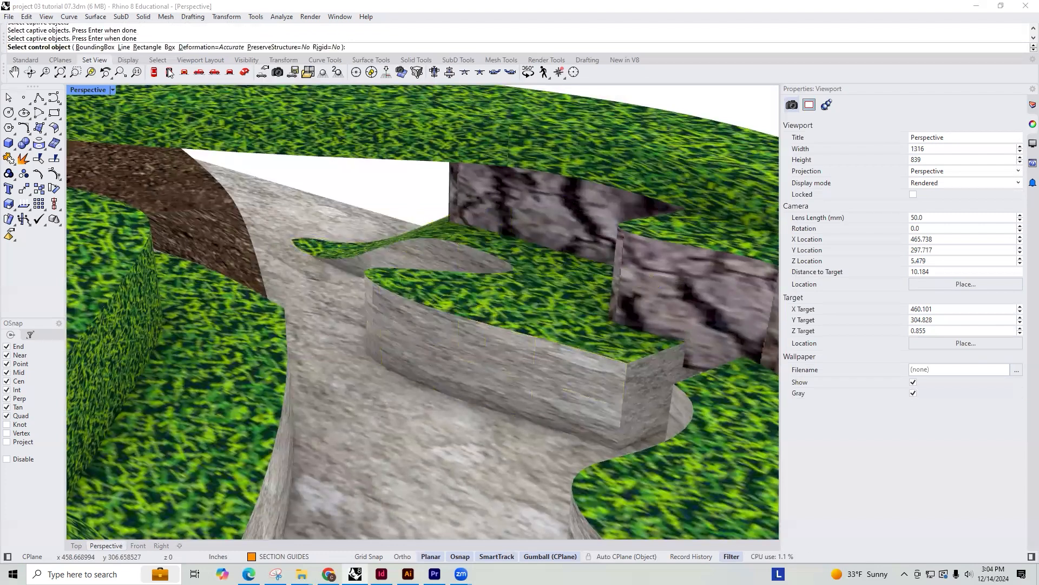
left_click(95, 47)
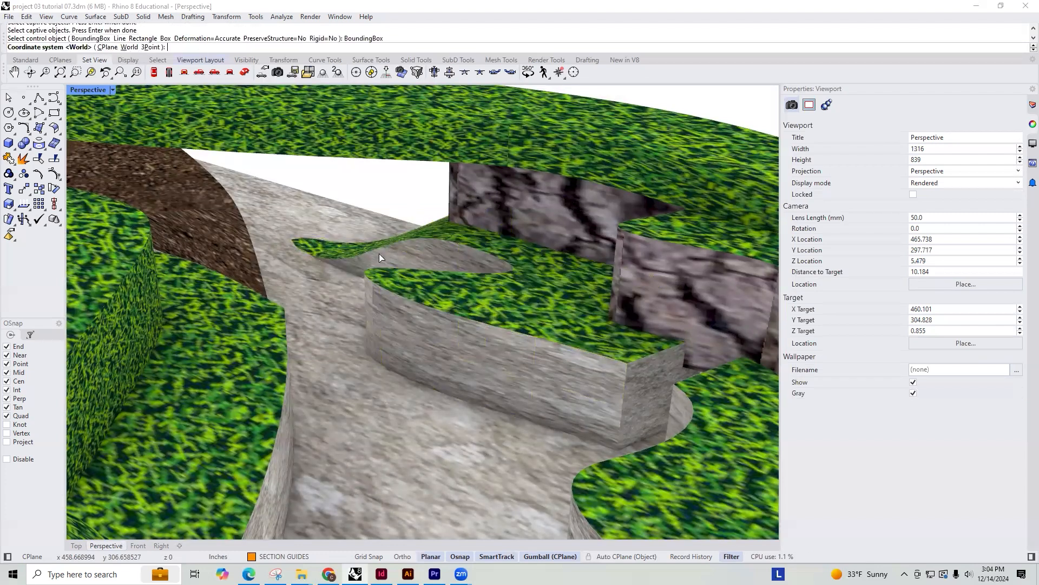
left_click(129, 47)
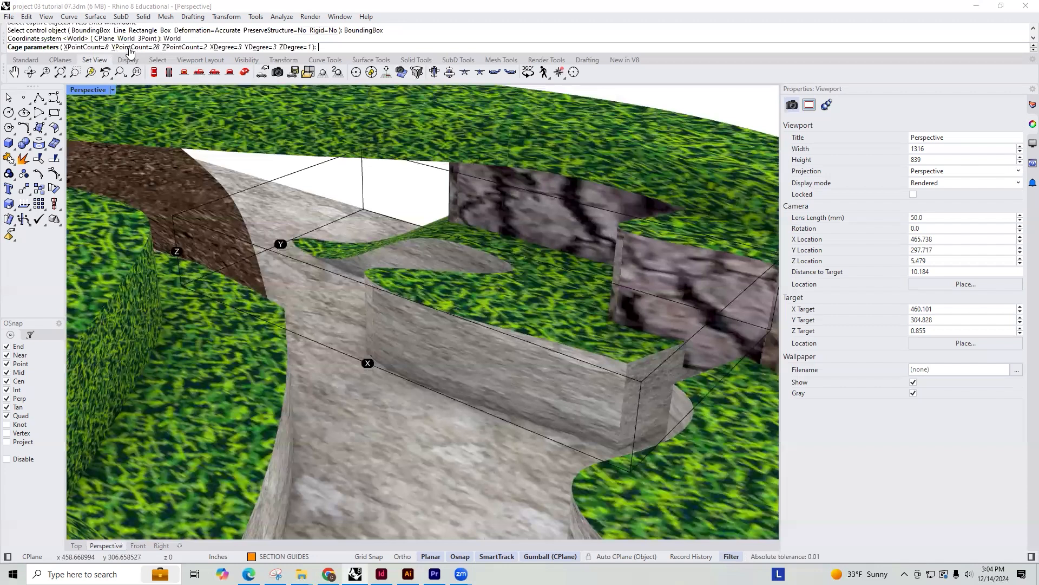
Try a global cage with a Y point count of 8 and an X point count of 4, and undo it
left_click(129, 48)
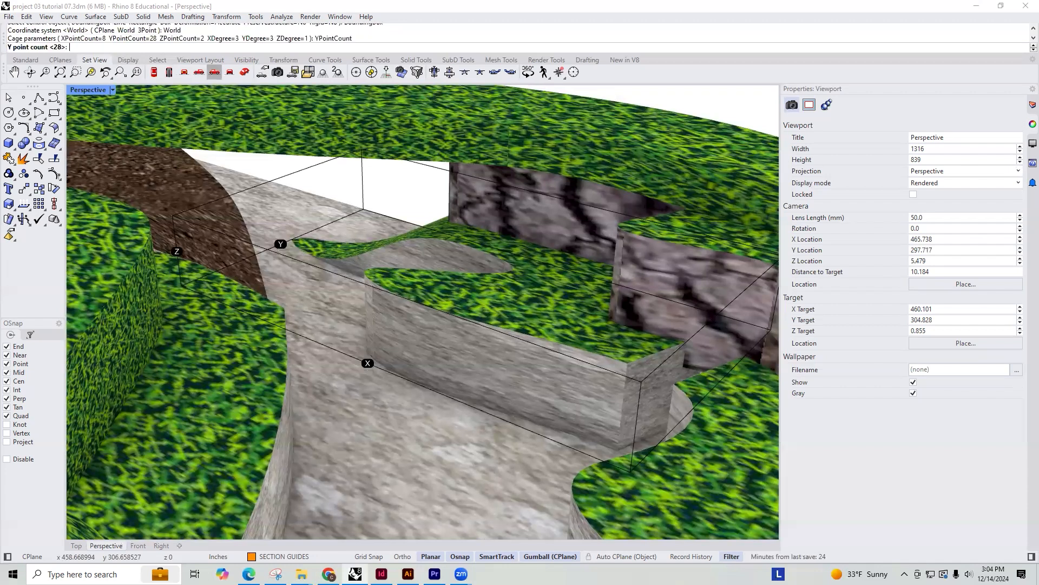
type("8")
key("Return")
left_click(92, 48)
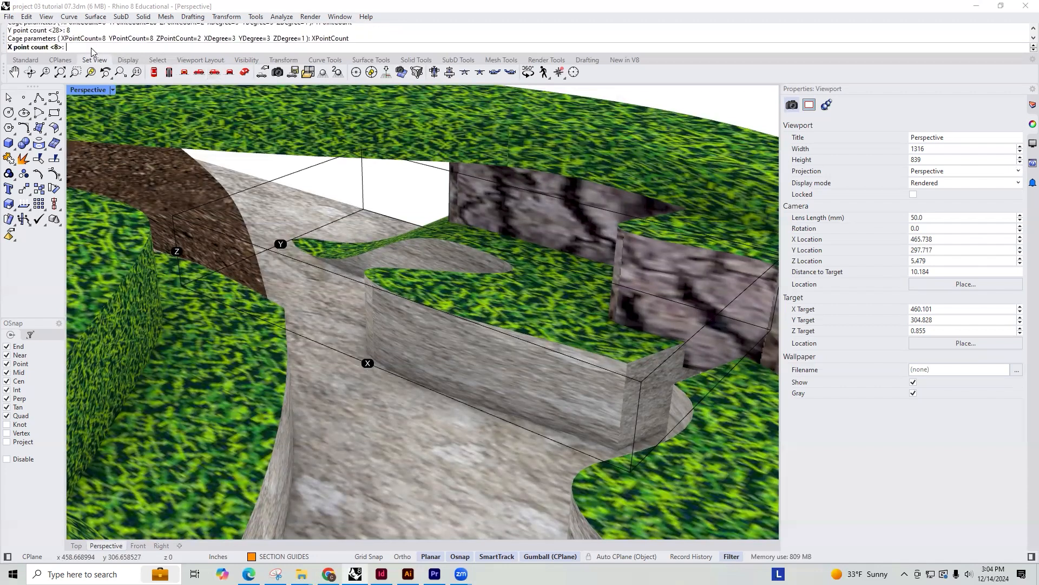
key("Return")
key("Return")
key("Return")
right_click_drag(519, 315, 428, 318)
key("ctrl+z")
Run CageEdit on the grass terrace and its rock side wall with a world-aligned bounding box as the control object
left_click(434, 320)
type("Cage")
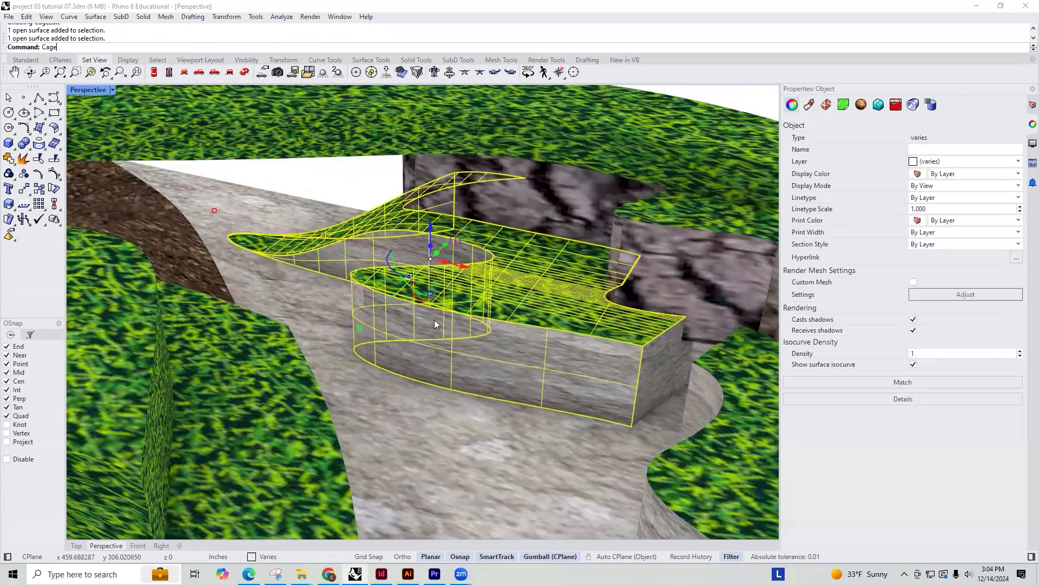
key("Down")
key("Return")
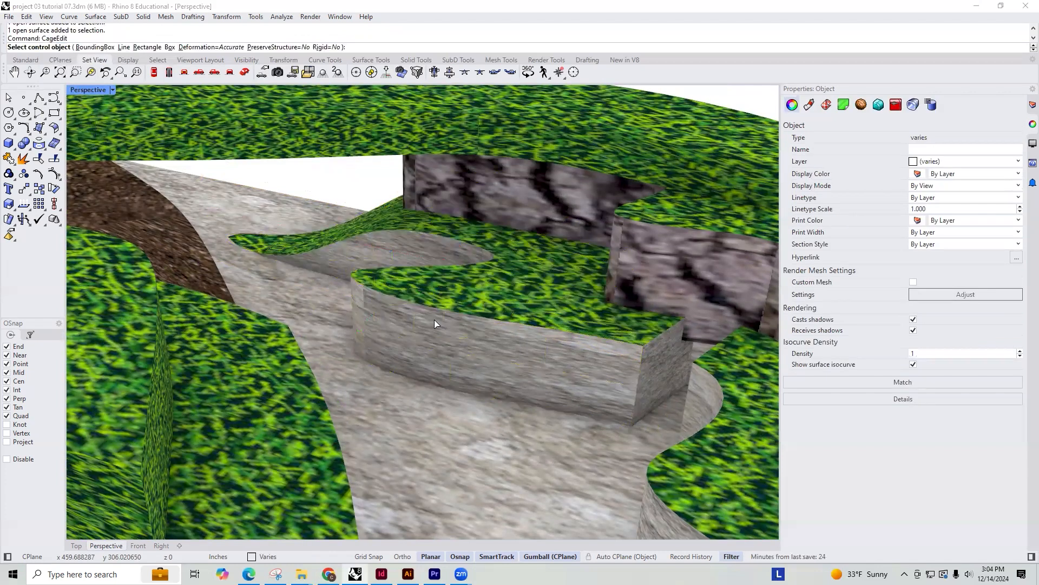
left_click(94, 47)
left_click(137, 47)
Set the cage's Y and X point counts to 12 each and apply the cage edit globally
left_click(135, 47)
type("12")
key("Return")
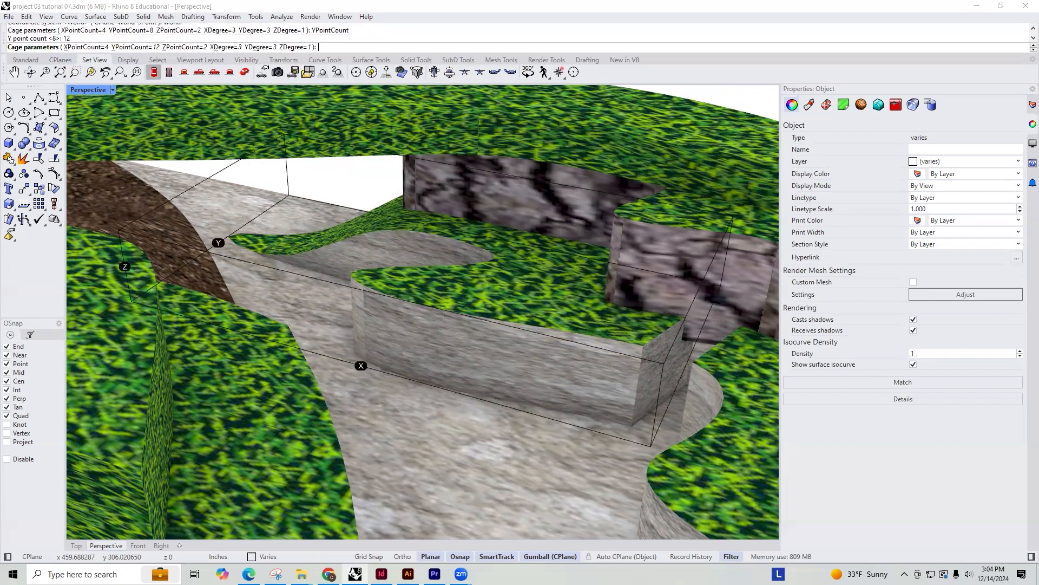
left_click(99, 48)
type("12")
key("Return")
key("Return")
key("Return")
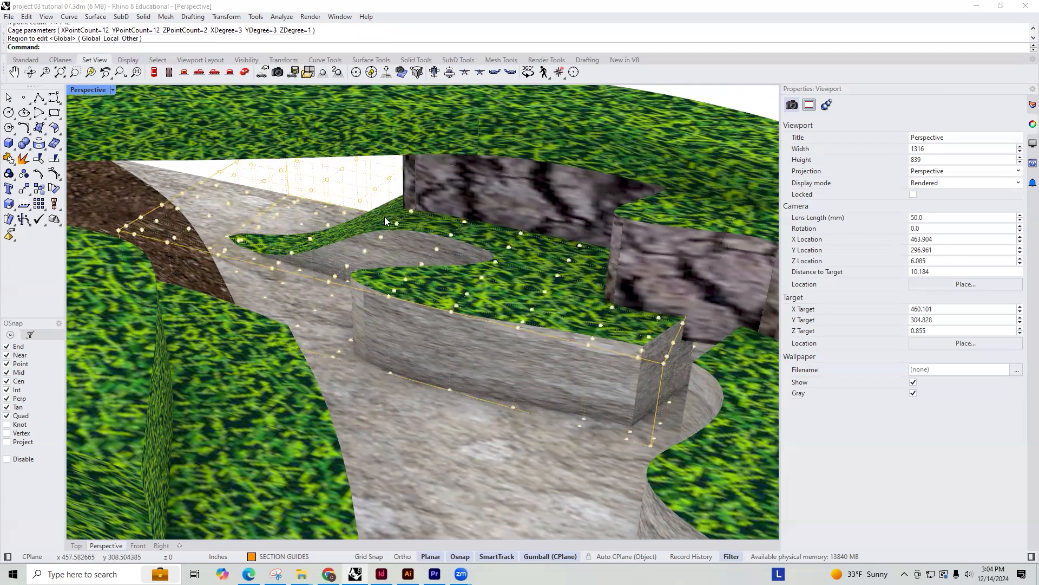
Select the upper cage points around the rounded near tip of the grass terrace
right_click_drag(366, 308, 372, 305)
right_click_drag(315, 263, 328, 249)
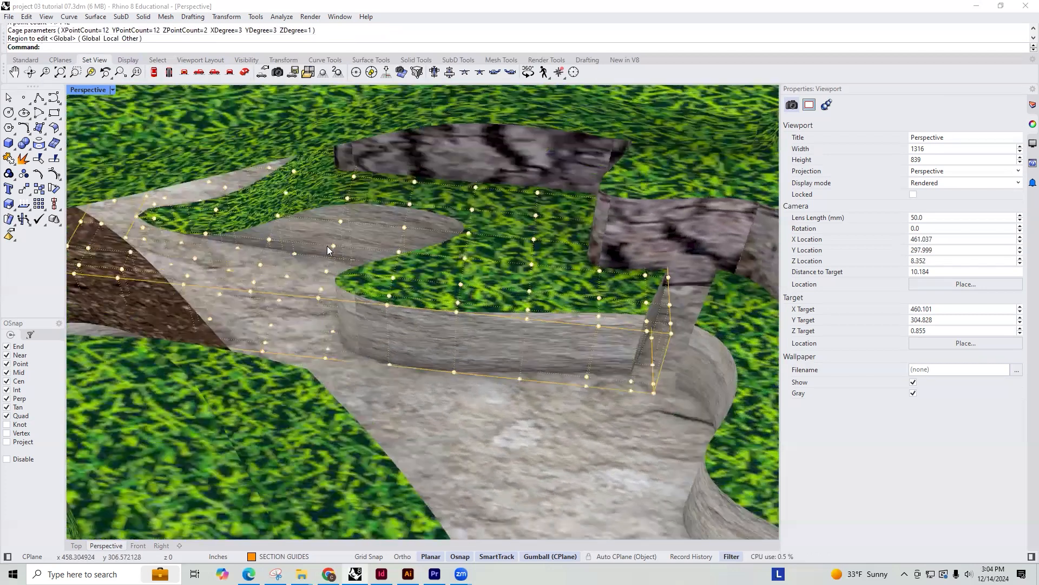
left_click(326, 271)
scroll(326, 272, "up", 4)
left_click(326, 272)
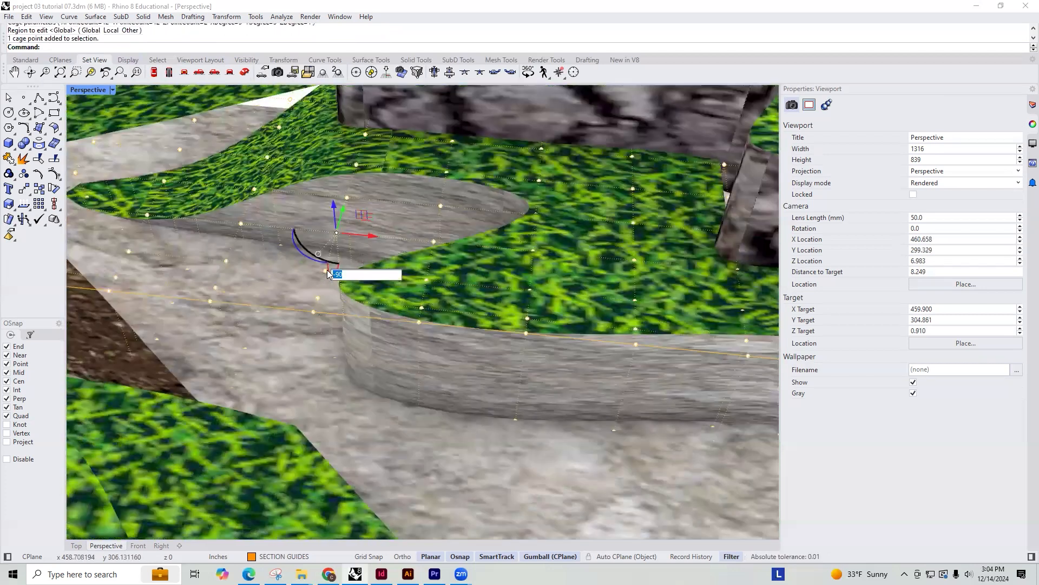
scroll(326, 272, "up", 2)
left_click(326, 272, "shift")
left_click(311, 318, "shift")
left_click(438, 332, "shift")
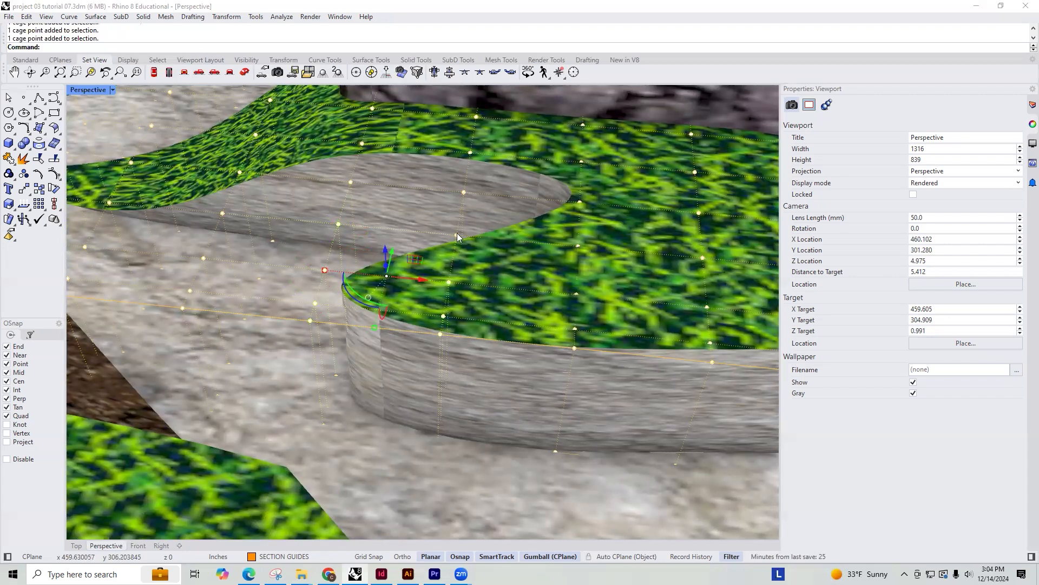
Lower the selected cage points to the rock floor and fine-tune their height so the terrace's near tip slopes down
right_click_drag(441, 188, 459, 283)
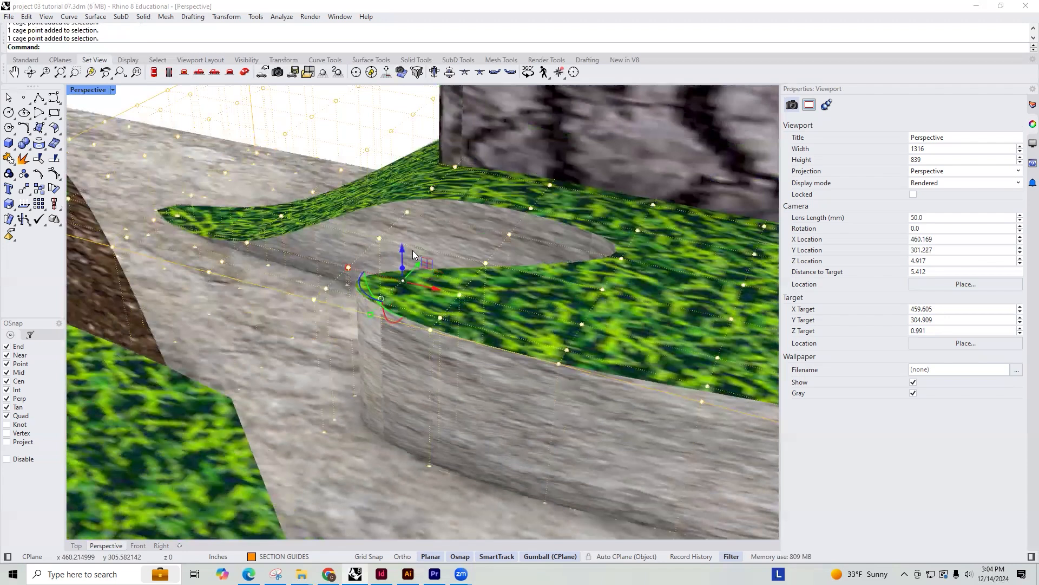
right_click_drag(413, 250, 416, 280)
left_click_drag(411, 259, 428, 423)
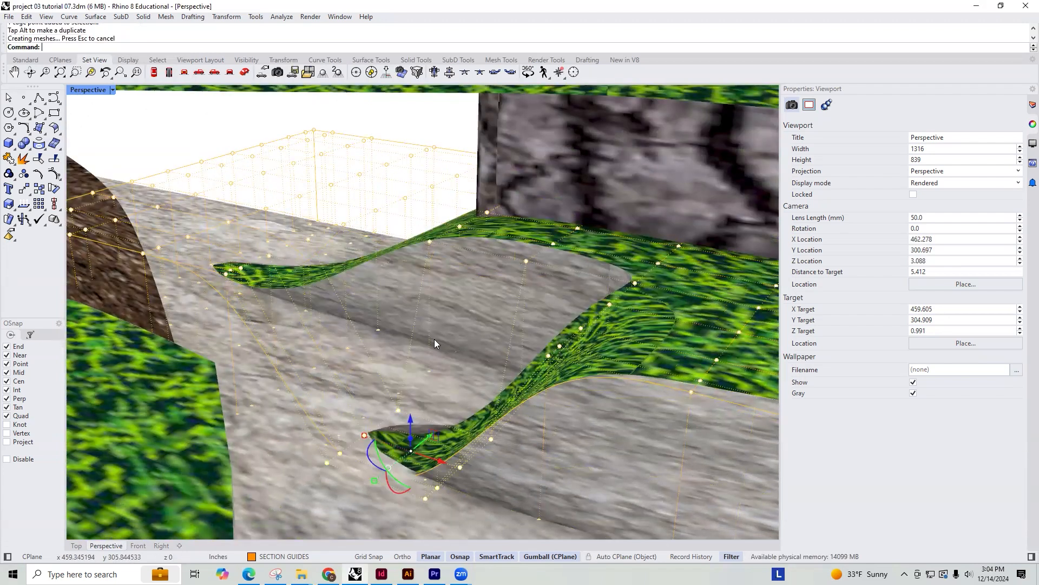
right_click_drag(408, 426, 409, 415)
right_click_drag(412, 451, 421, 413)
scroll(414, 455, "up", 3)
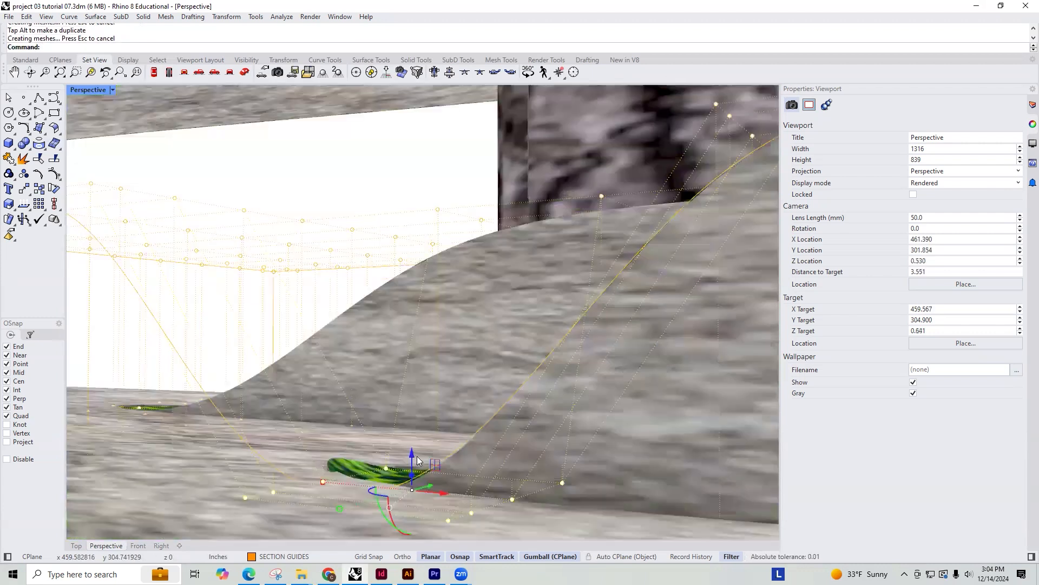
left_click_drag(412, 461, 413, 464)
Run CageEdit globally on the upper grass terrace and its bark-textured side wall, using a world-aligned bounding box with 12 by 12 by 2 points
scroll(407, 456, "down", 10)
right_click_drag(404, 447, 488, 509)
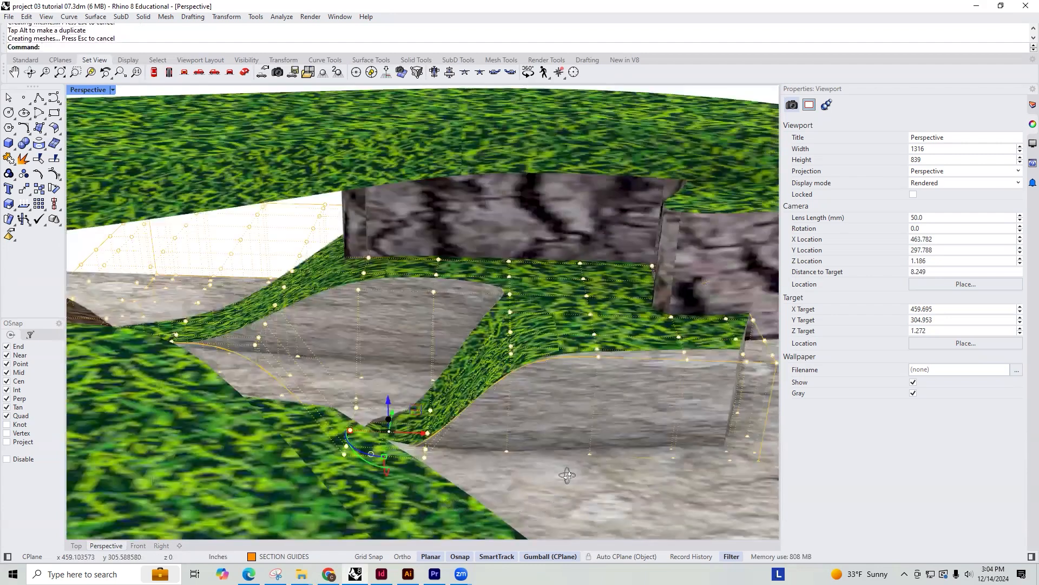
right_click_drag(563, 475, 476, 487)
right_click_drag(402, 479, 445, 438)
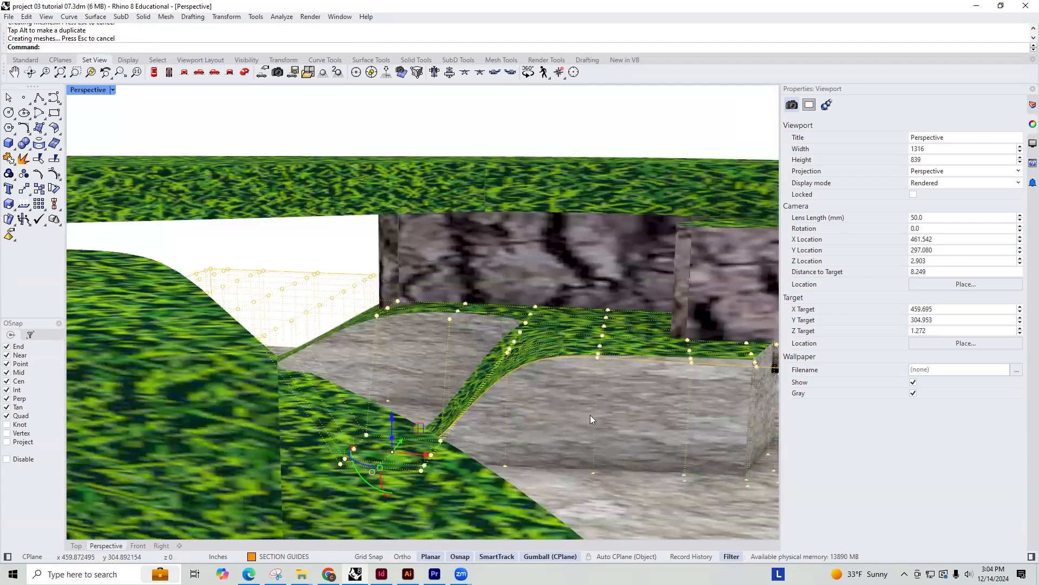
scroll(598, 443, "down", 10)
scroll(595, 402, "up", 12)
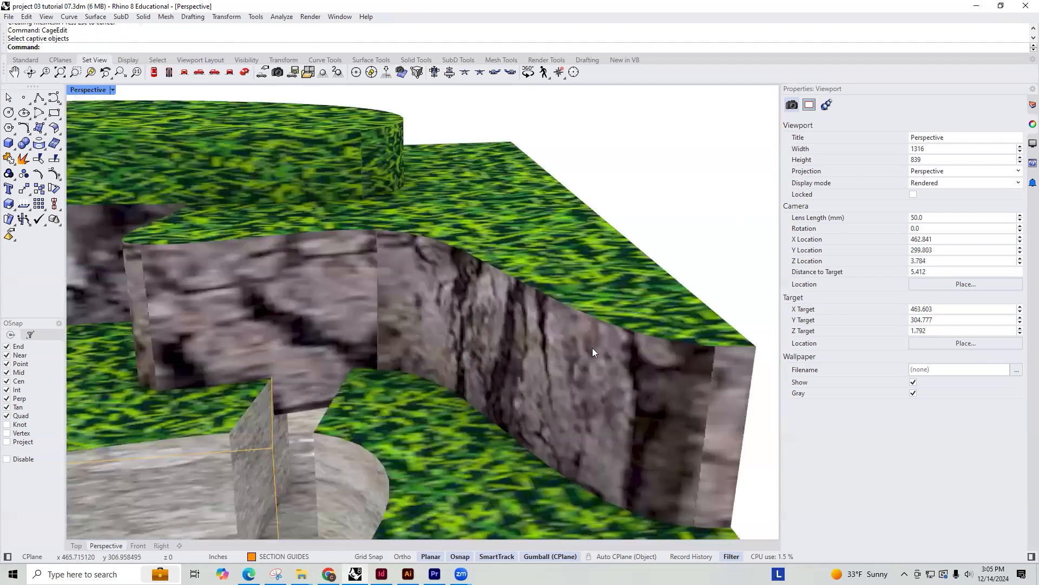
left_click(593, 318)
scroll(601, 380, "down", 11)
scroll(650, 366, "up", 3)
left_click(630, 369, "shift")
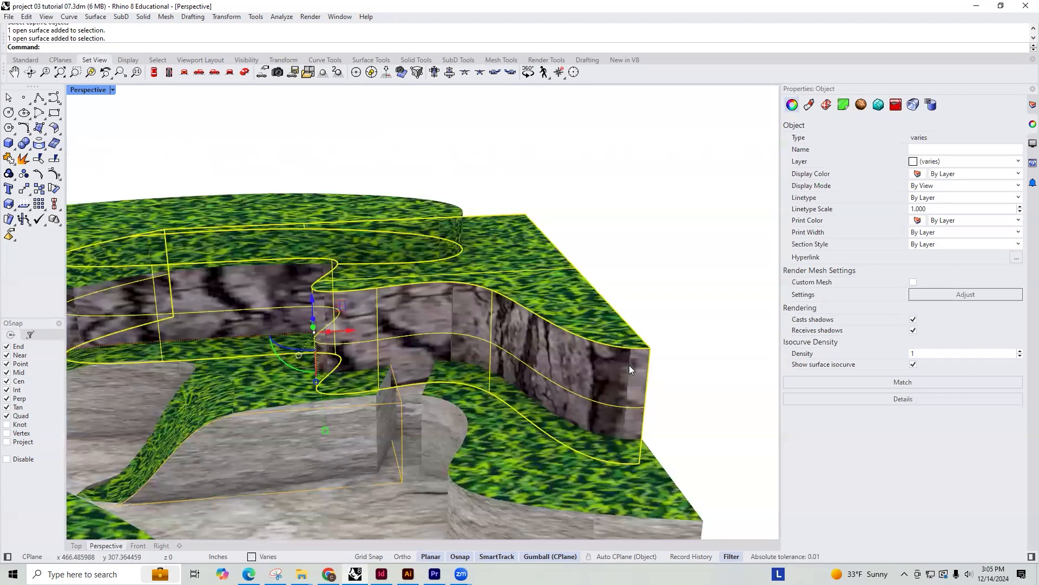
right_click(629, 365)
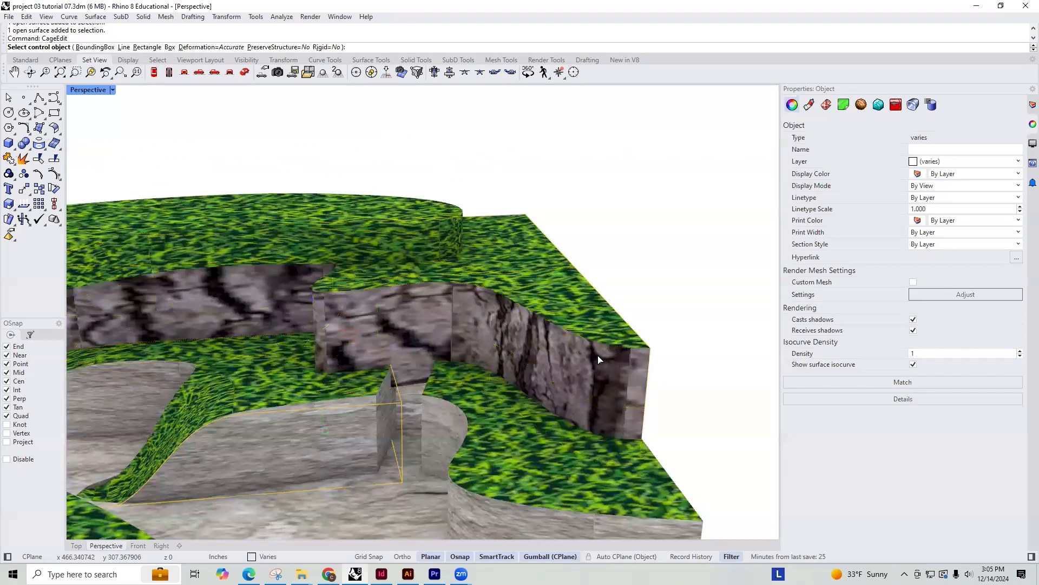
left_click(92, 47)
left_click(124, 47)
right_click(615, 254)
right_click(677, 352)
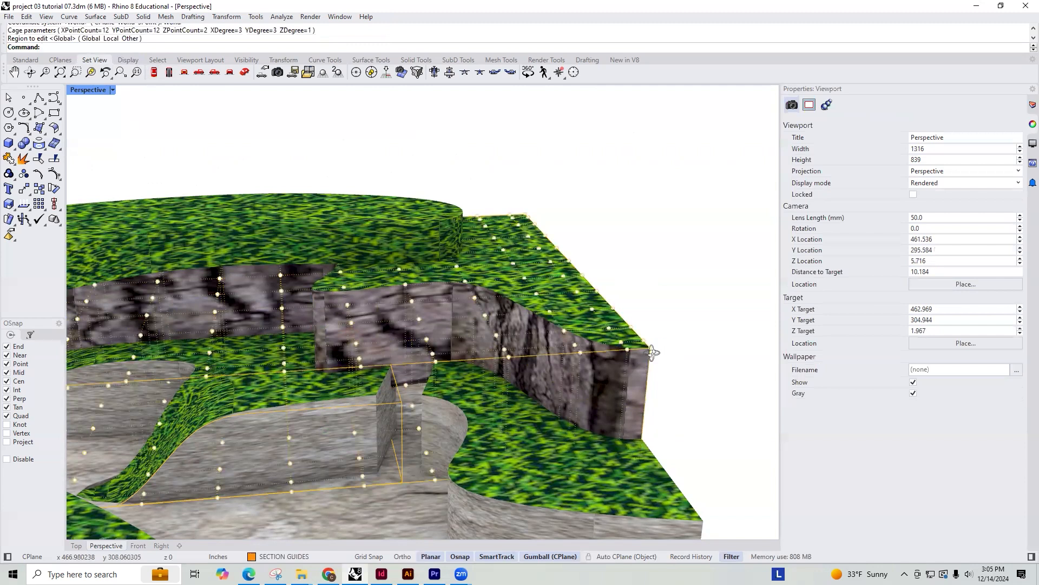
Select the upper cage points around the terrace's outer corner and lower them so the grass slopes down to the terrace below
right_click_drag(652, 353, 683, 356)
left_click_drag(660, 260, 545, 322)
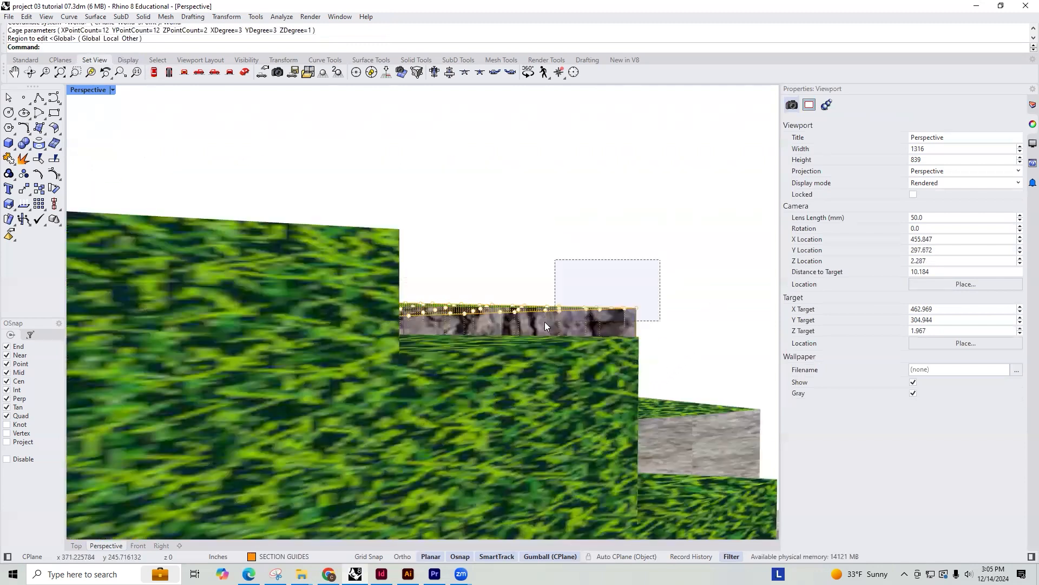
left_click_drag(631, 299, 554, 320)
right_click_drag(631, 299, 644, 298)
right_click_drag(647, 254, 561, 244)
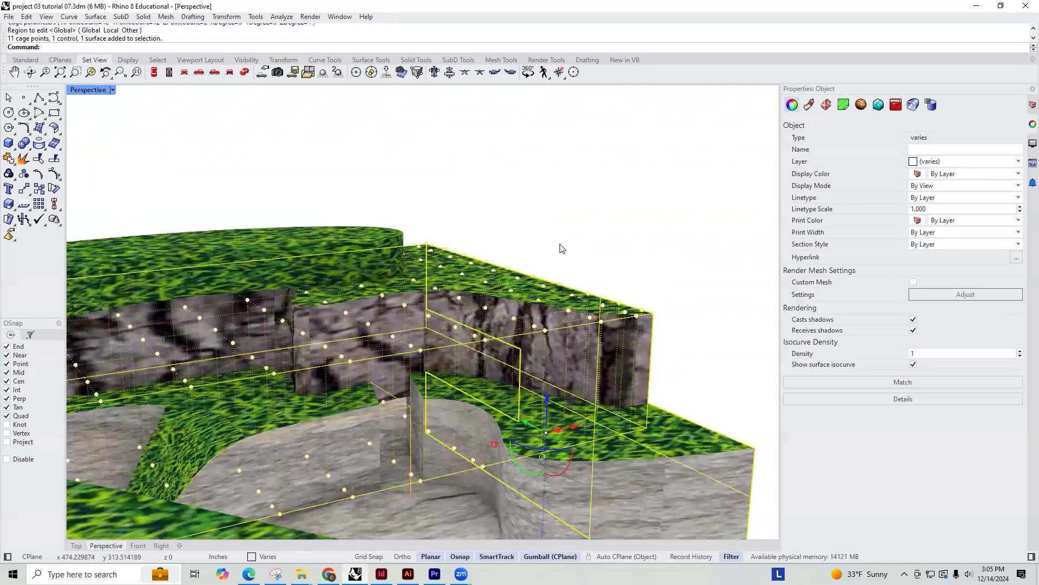
left_click_drag(552, 255, 666, 329)
right_click_drag(666, 329, 680, 349)
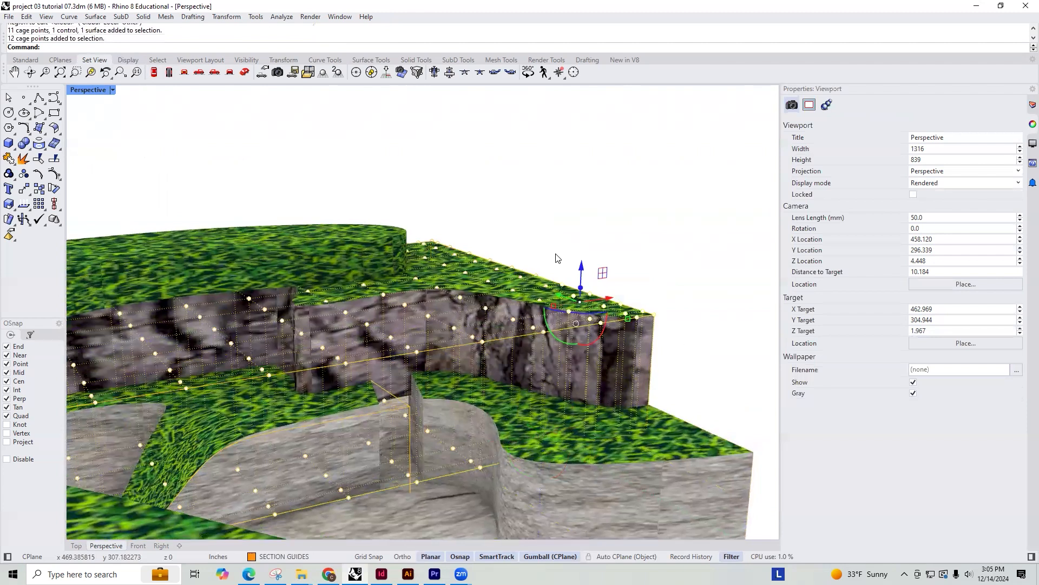
left_click_drag(590, 311, 612, 368)
right_click_drag(683, 389, 622, 337)
right_click(623, 337)
key("Escape")
left_click_drag(602, 362, 571, 331)
key("Escape")
Trim the rock side wall's excess above the slope, using the sloped grass surface as the cutting object
left_click(586, 310)
type("Trim")
key("Return")
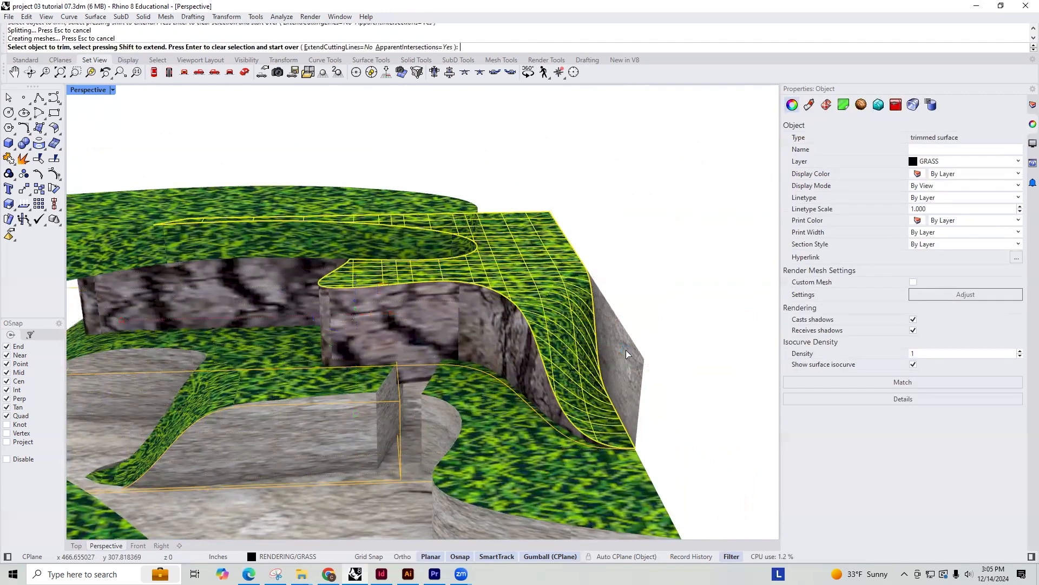
right_click_drag(720, 417, 648, 300)
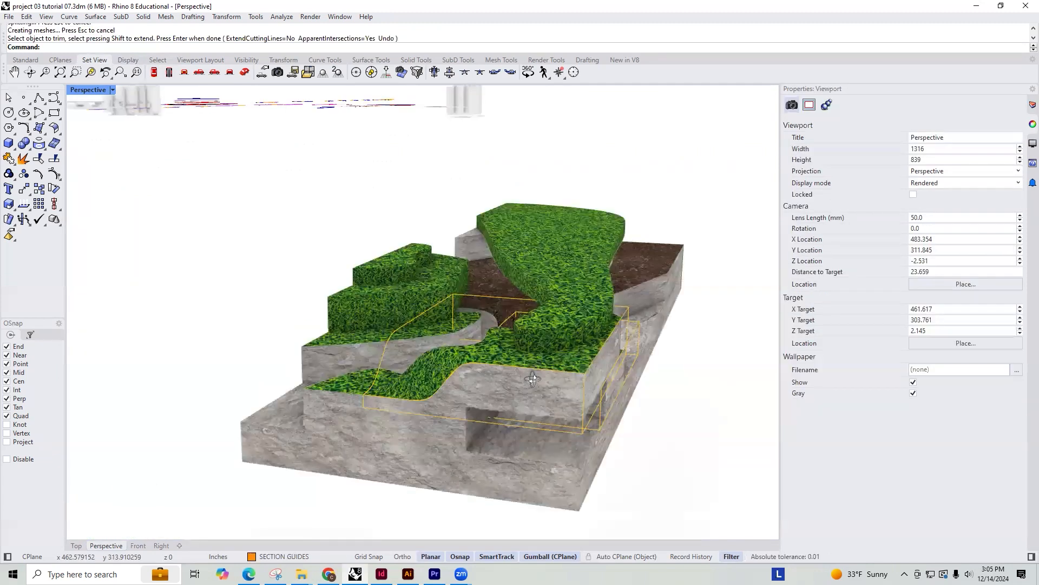
Select the top surface and side wall of the uppermost grass tier
right_click_drag(533, 379, 462, 343)
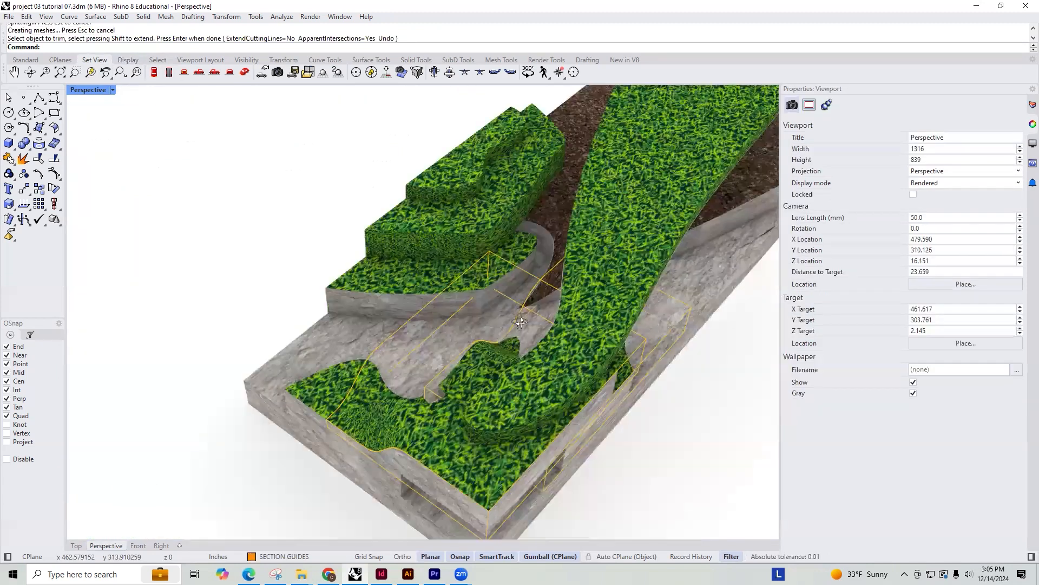
right_click_drag(543, 319, 639, 343)
scroll(541, 285, "up", 6)
left_click(563, 280)
left_click(604, 316, "shift")
type("B")
key("BackSpace")
key("Delete")
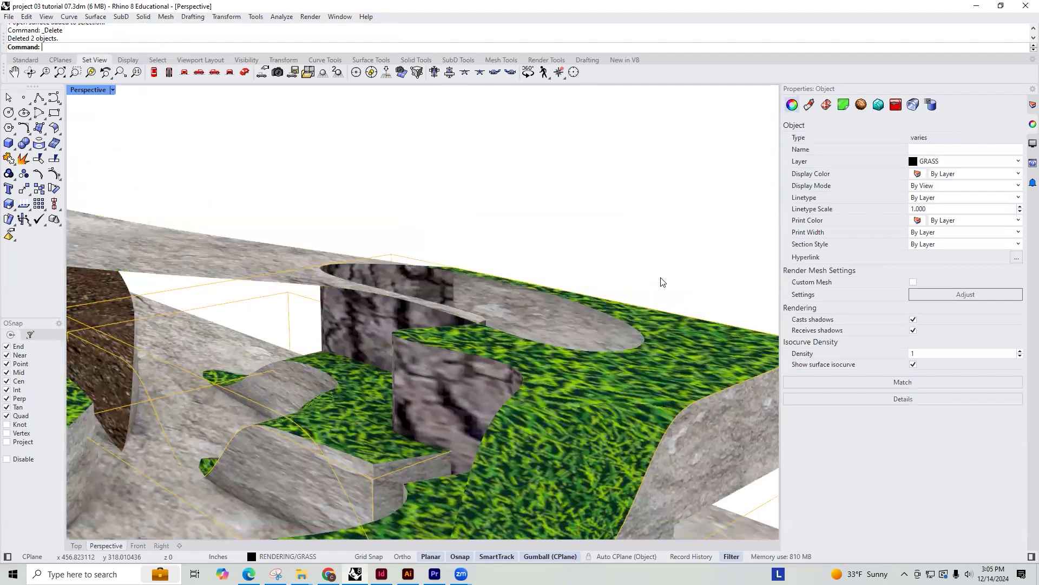
type("C")
key("ctrl+z")
Run CageEdit globally on the selected uppermost grass tier, using a world-aligned bounding box with 12 by 12 by 2 points
type("C")
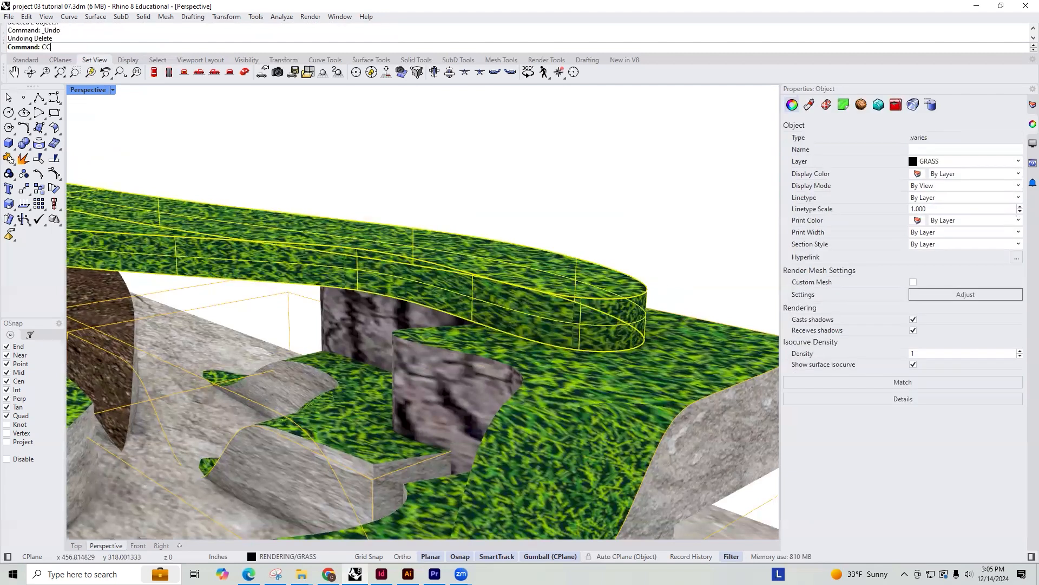
type("AGE")
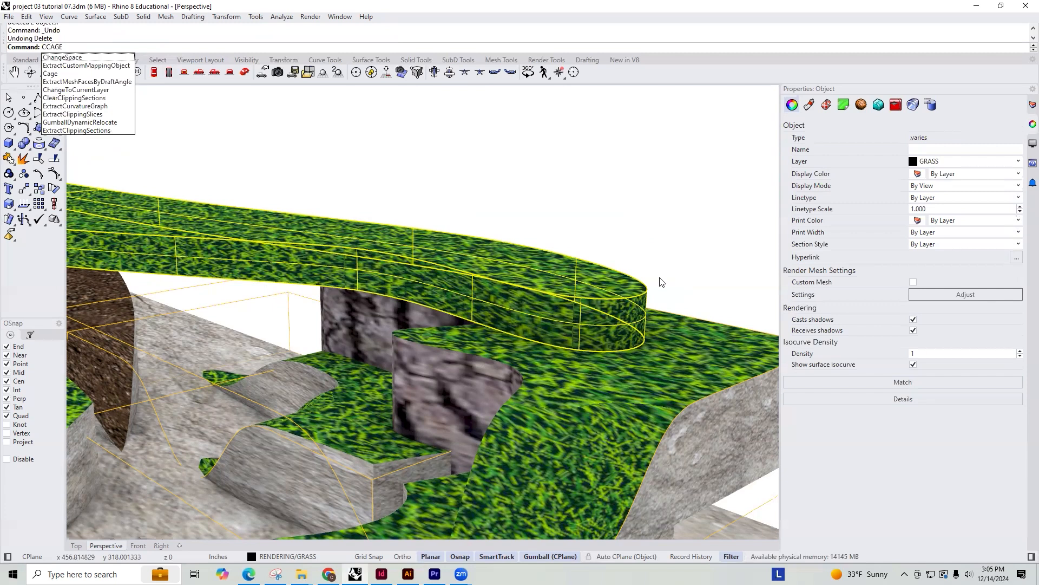
key("BackSpace")
key("BackSpace")
key("BackSpace")
key("BackSpace")
type("ageEdit")
key("Return")
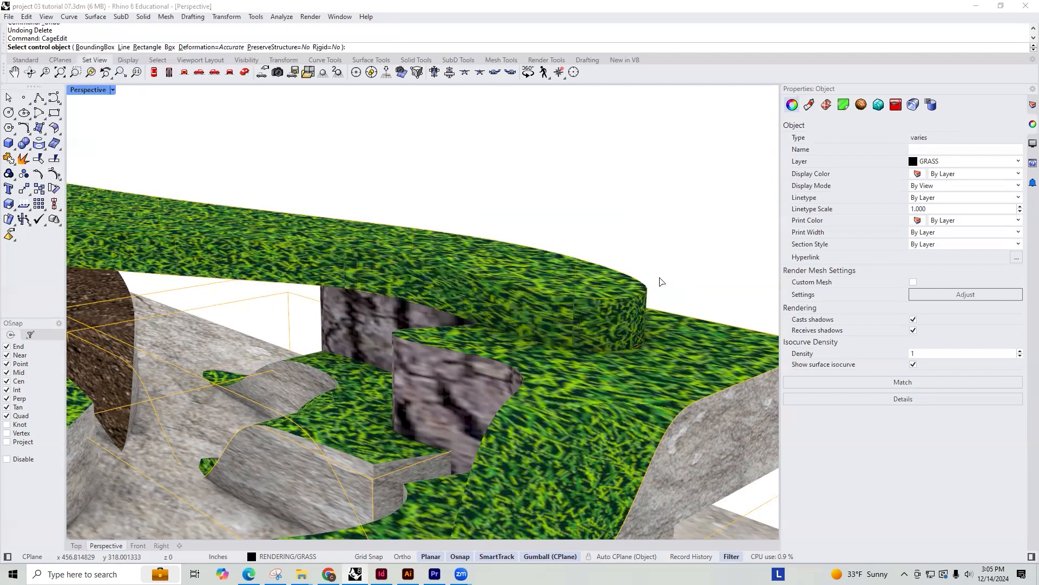
right_click_drag(598, 275, 531, 287)
left_click(94, 47)
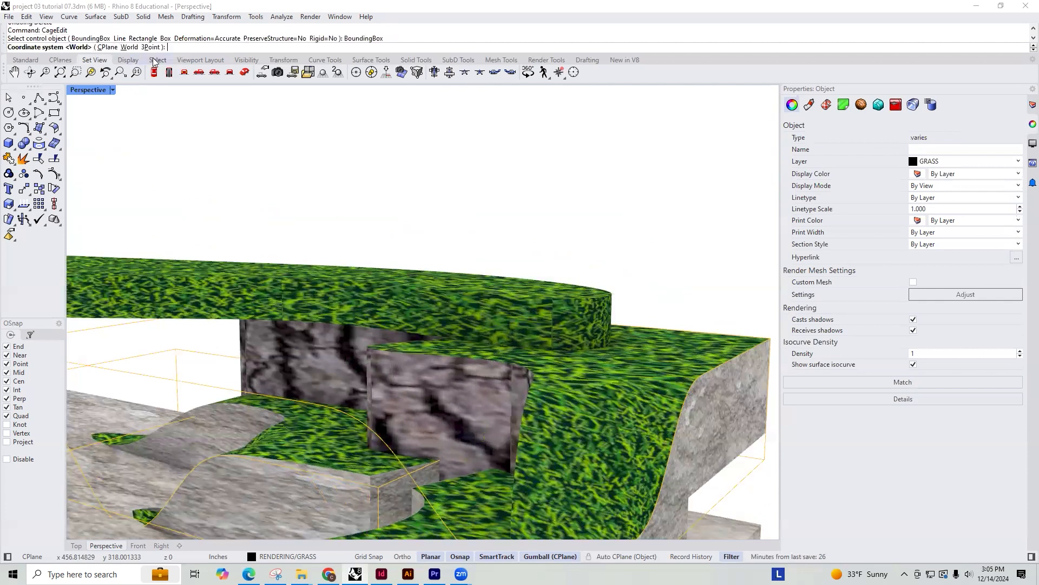
left_click(126, 47)
key("Return")
key("Return")
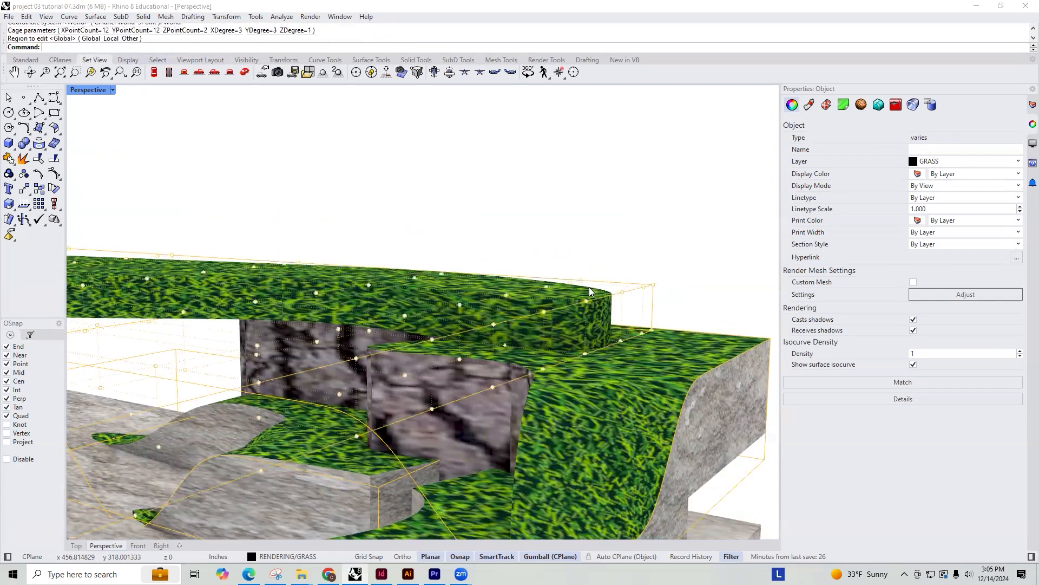
Lower the cage points at the rounded end of the uppermost grass tier so it slopes onto the terrace beneath
right_click_drag(626, 287, 498, 272)
left_click_drag(487, 253, 532, 296)
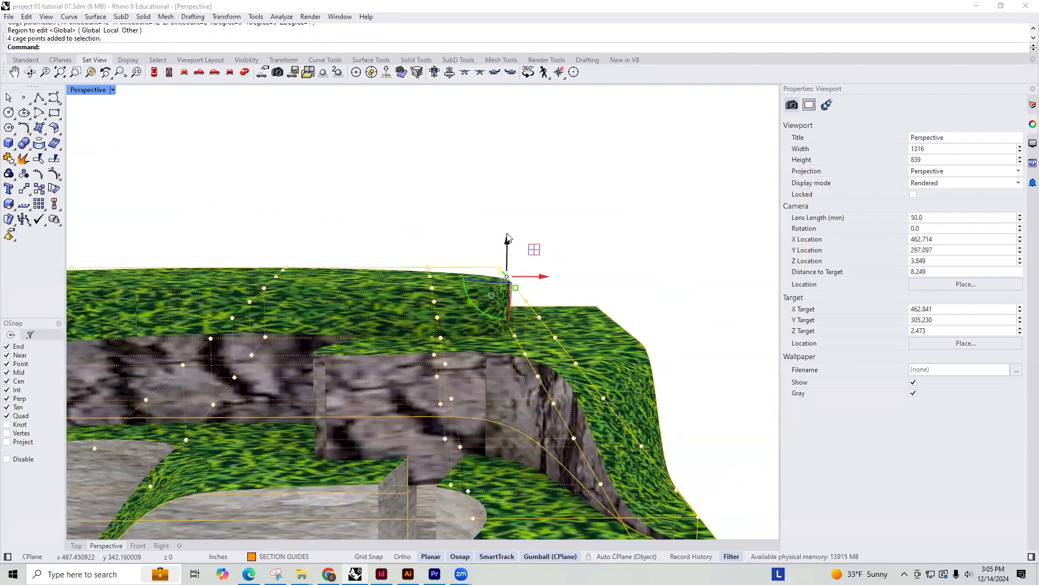
left_click_drag(508, 246, 508, 296)
right_click_drag(597, 297, 440, 262)
left_click_drag(488, 313, 455, 287)
right_click_drag(410, 288, 384, 309)
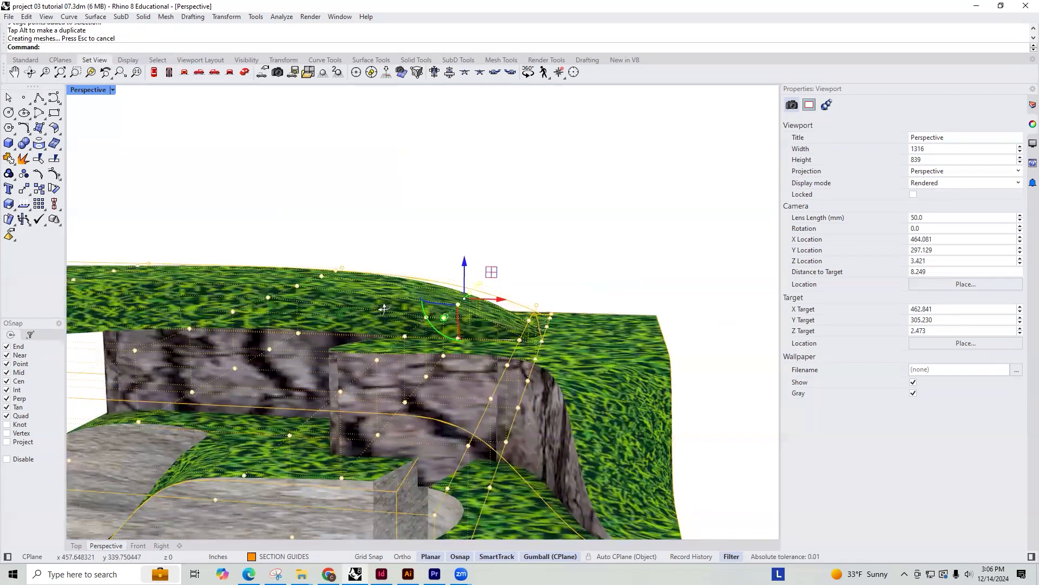
Examine the sloped uppermost grass tier and the surrounding terrain from several sides
right_click_drag(530, 231, 478, 217, "shift")
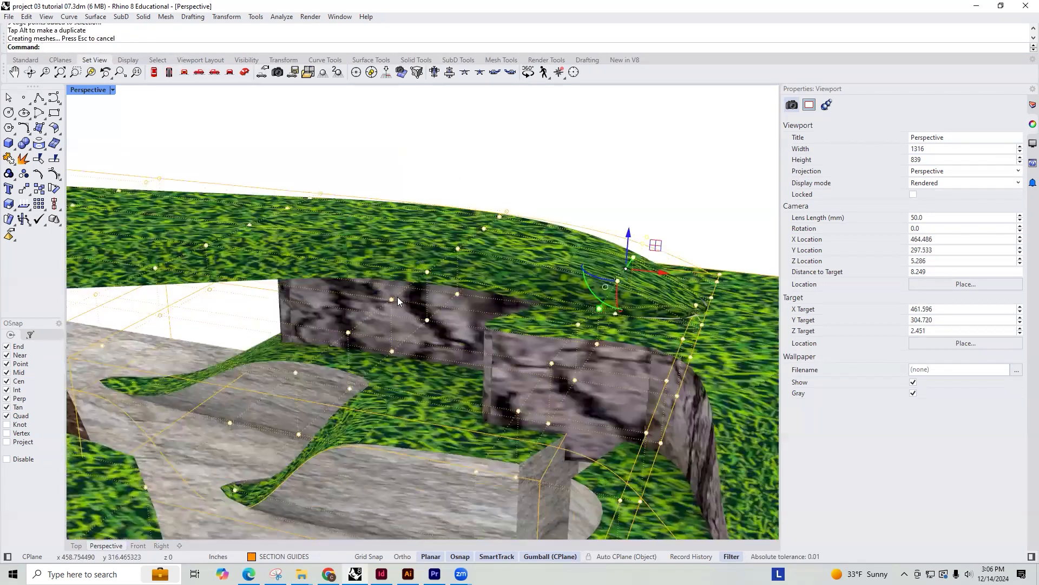
right_click_drag(397, 296, 369, 244)
left_click_drag(369, 245, 369, 256)
right_click_drag(526, 270, 464, 262)
right_click_drag(537, 270, 503, 266)
left_click_drag(562, 310, 523, 267)
right_click_drag(638, 245, 540, 248)
scroll(536, 250, "down", 8)
right_click_drag(614, 264, 439, 249)
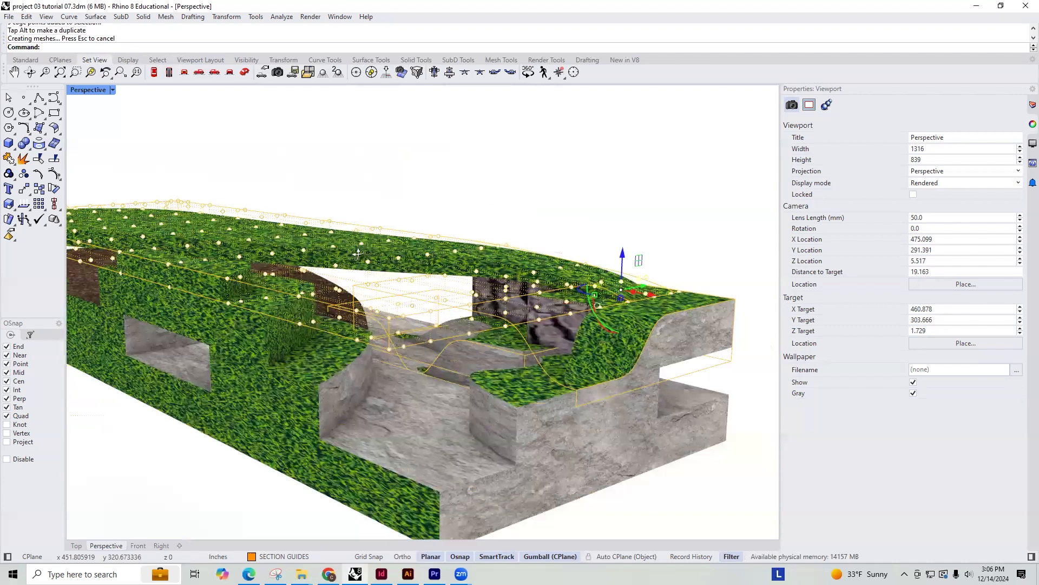
right_click_drag(358, 253, 305, 315)
right_click_drag(602, 390, 520, 349)
scroll(520, 349, "down", 4)
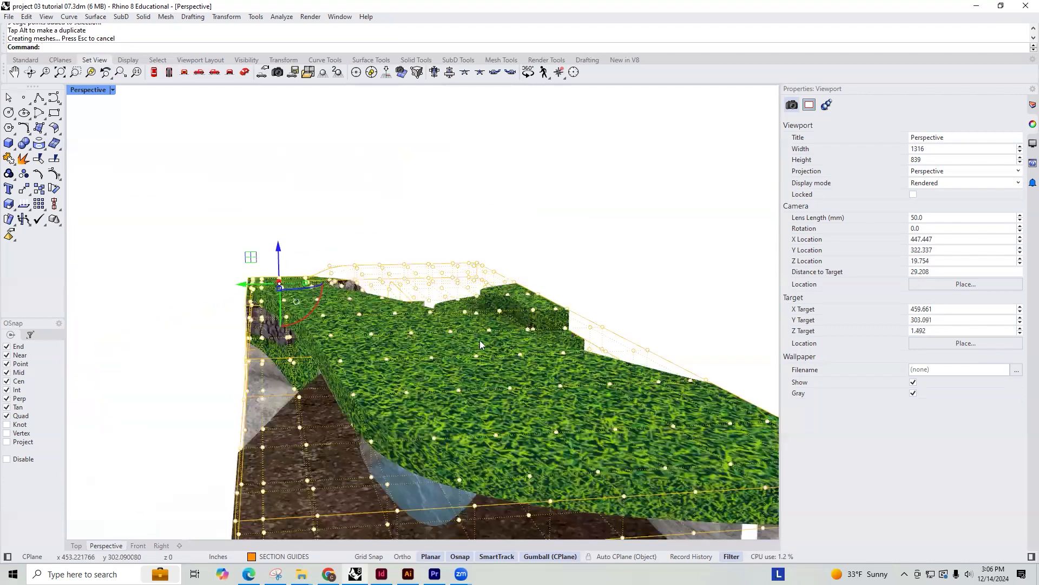
right_click_drag(415, 346, 435, 349)
Delete the leftover cage control objects around the reshaped grass terraces
right_click_drag(546, 335, 649, 231)
scroll(407, 264, "up", 2)
key("Delete")
left_click(468, 296)
key("Delete")
left_click(486, 333)
key("Delete")
Examine the passage between the rock walls and the soil surface beneath the sloped grass slab
right_click_drag(486, 333, 556, 374)
scroll(558, 391, "up", 10)
right_click_drag(457, 395, 536, 361)
right_click_drag(362, 298, 429, 406, "shift")
mouse_move(566, 350)
right_mouse_down()
mouse_move(510, 357)
mouse_move(612, 360)
mouse_move(546, 351)
right_mouse_up()
right_click_drag(569, 403, 505, 333, "shift")
scroll(520, 361, "up", 3)
scroll(507, 332, "down", 3)
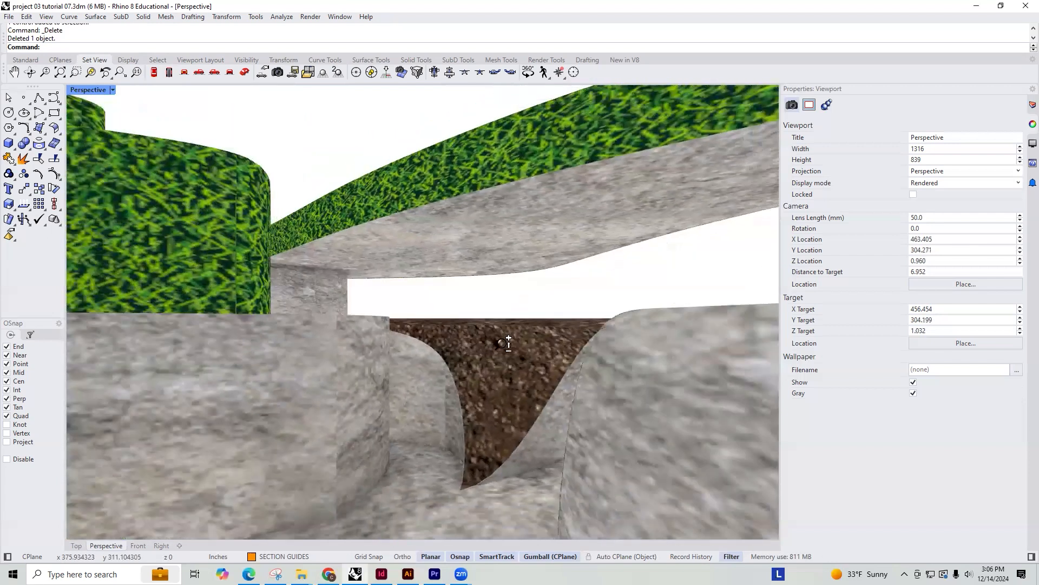
scroll(506, 332, "up", 4)
scroll(509, 331, "down", 2)
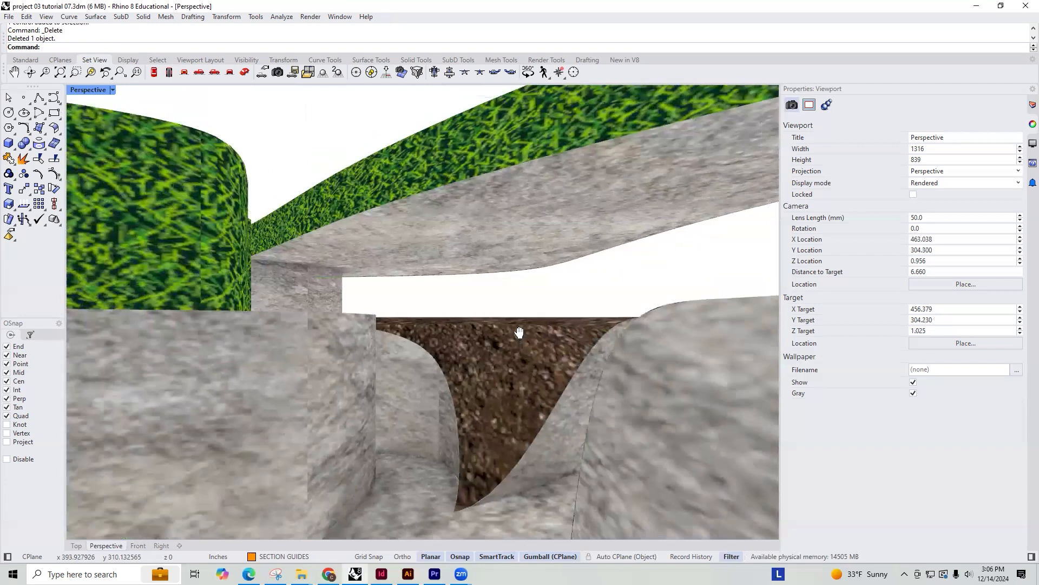
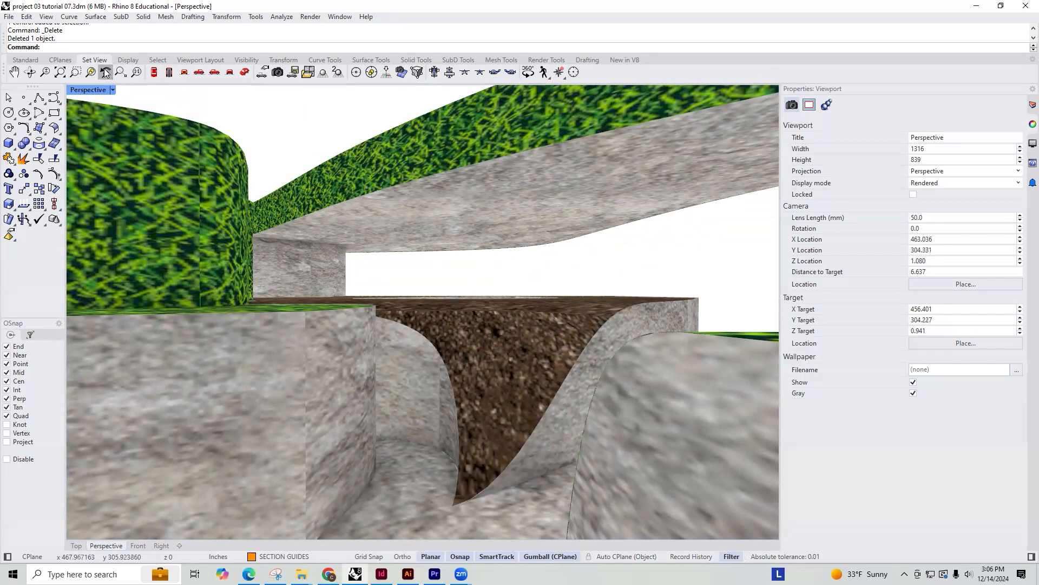
Save the current perspective of the soil gap between the rock walls as the named view RENDERING 01
left_click(112, 89)
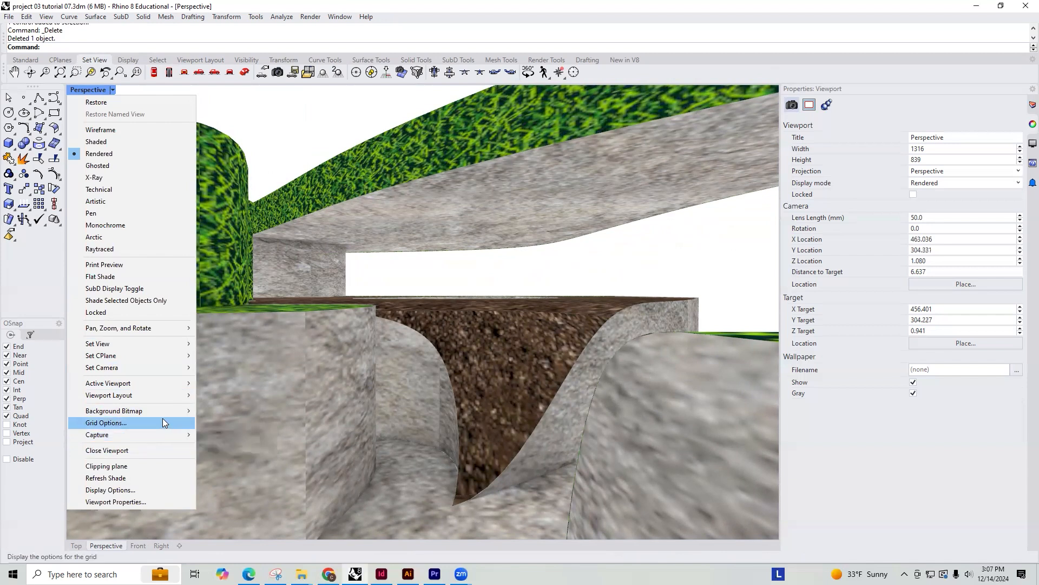
mouse_move(159, 342)
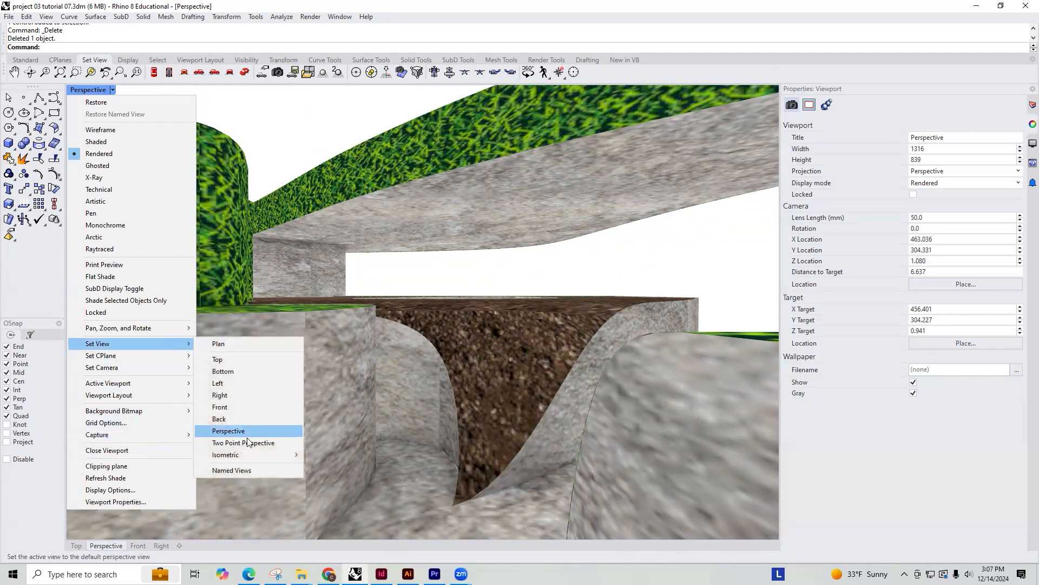
left_click(237, 469)
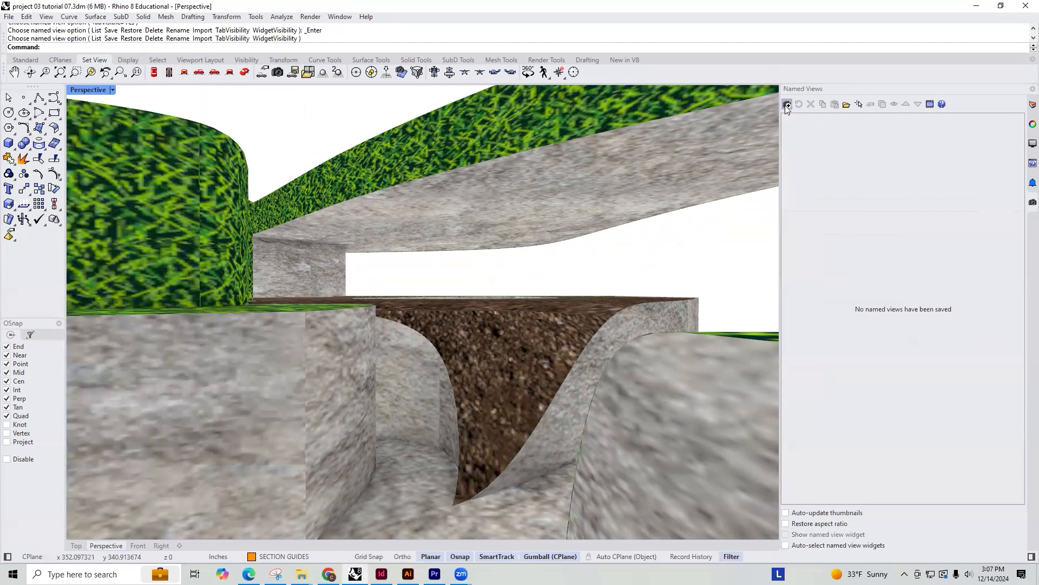
left_click(786, 104)
type("RENDE")
key("Return")
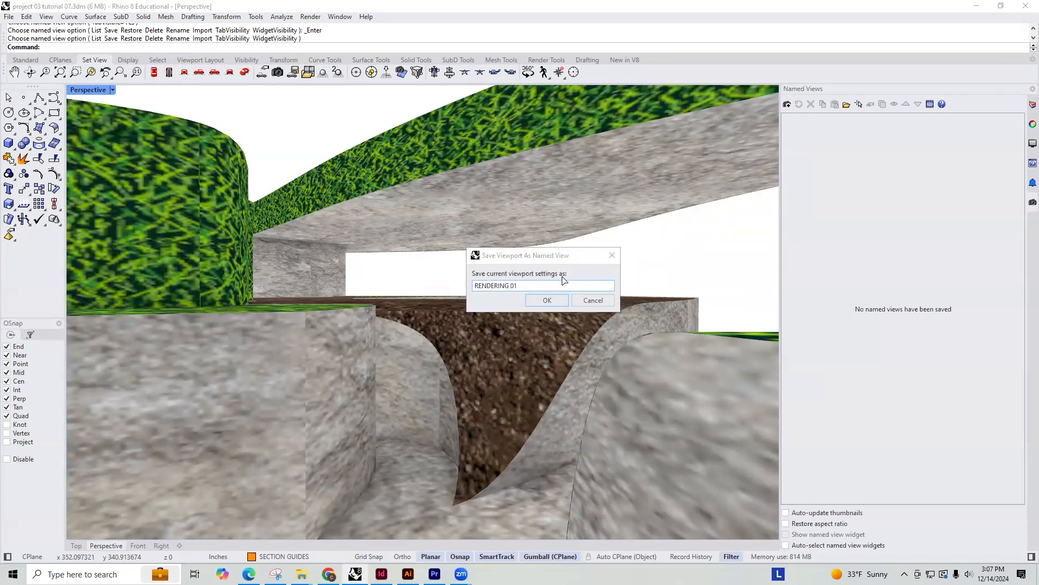
Frame the water pool in the soil beneath the rock slab and save it as the named view RENDERING 02
right_click_drag(468, 304, 778, 257, "shift")
right_click_drag(695, 262, 267, 310, "shift")
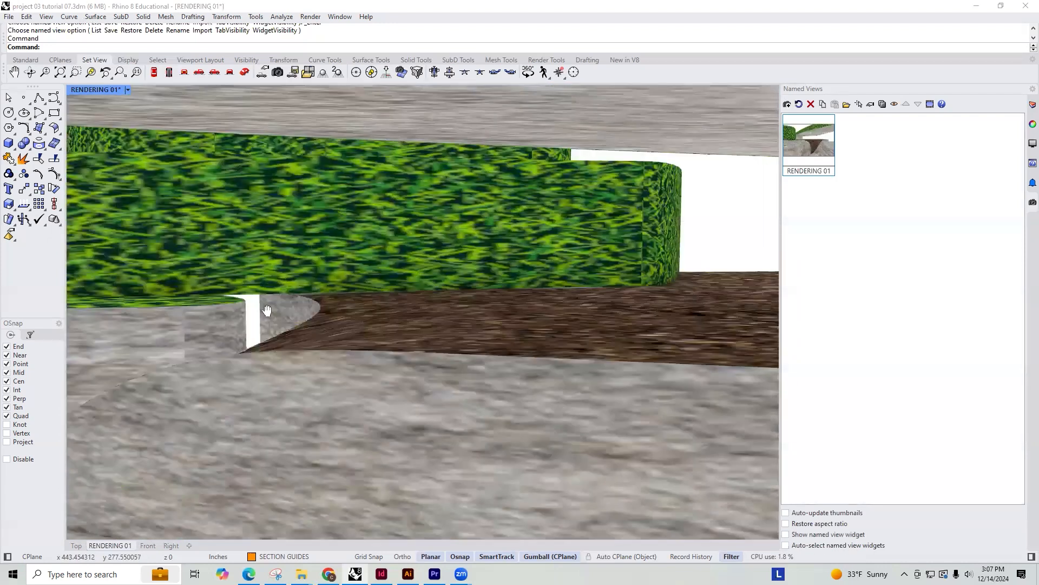
right_click_drag(400, 297, 362, 295)
mouse_move(419, 324)
right_mouse_down("shift")
mouse_move(241, 317)
mouse_move(402, 321)
right_mouse_up("shift")
right_click_drag(440, 350, 487, 346, "shift")
scroll(486, 345, "up", 1)
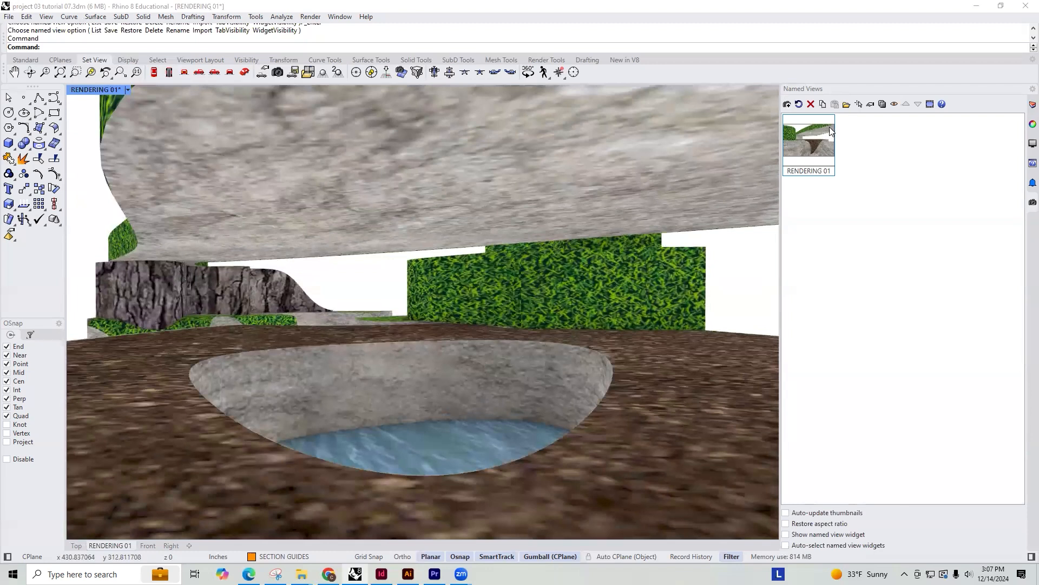
left_click(786, 105)
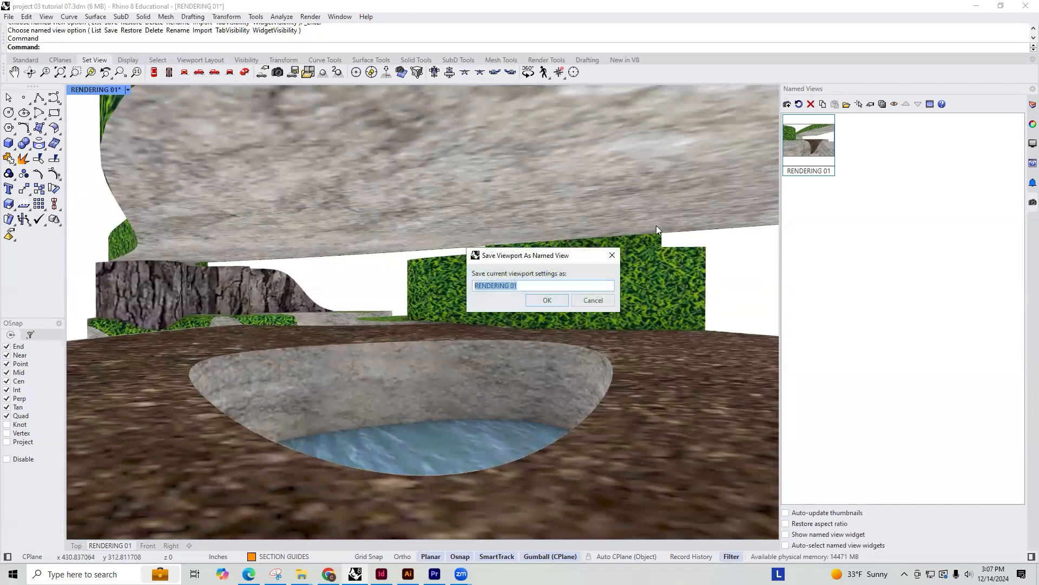
left_click(541, 286)
type("2")
left_click(547, 300)
Frame the curved soil edge above the rock and grass walls and save it as the named view RENDERING 03
right_click_drag(554, 392, 655, 394)
right_click_drag(524, 399, 569, 252, "shift")
right_click_drag(421, 257, 540, 311)
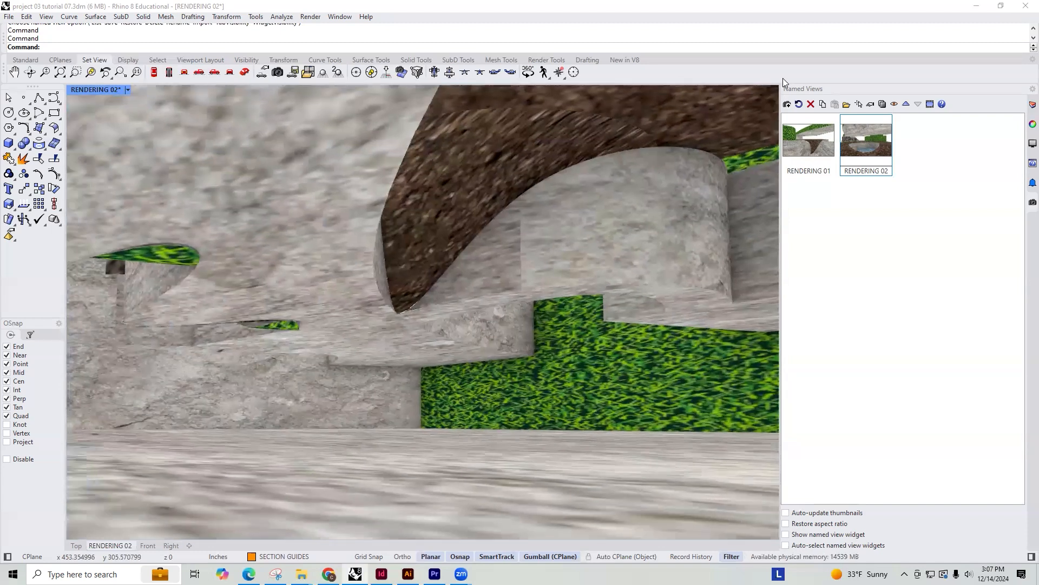
left_click(787, 104)
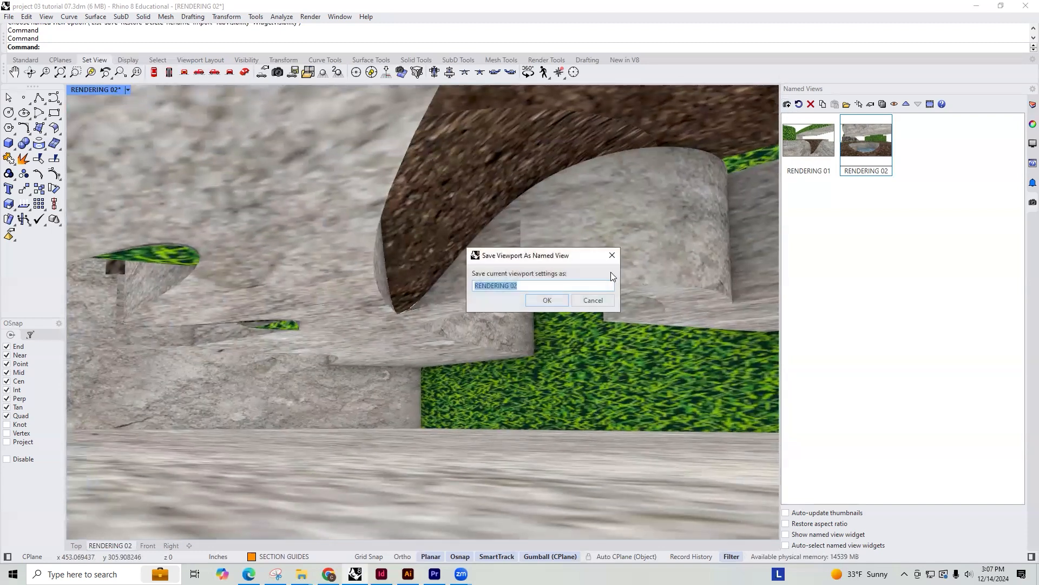
left_click(596, 286)
key("BackSpace")
type("3")
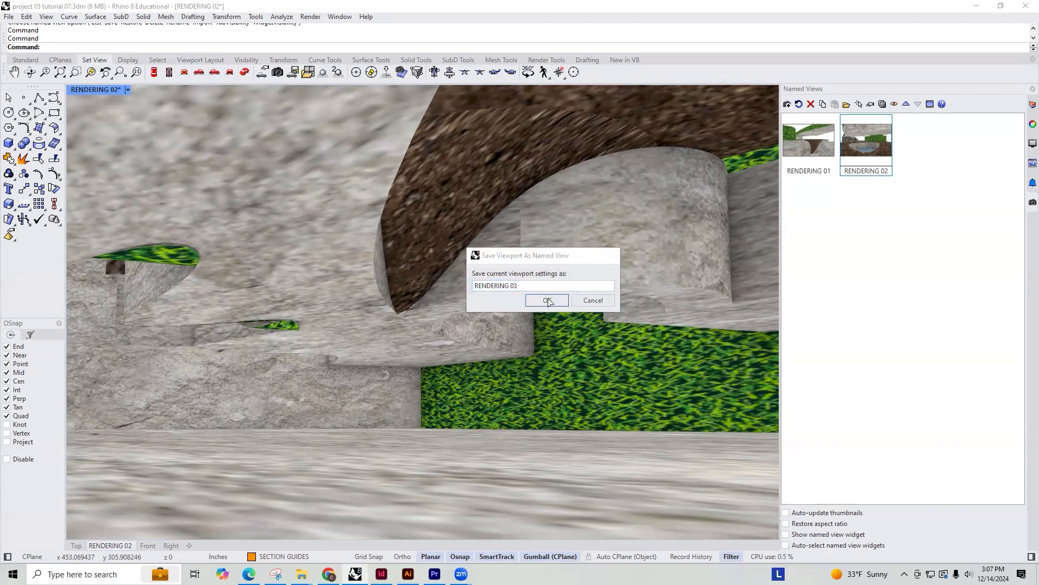
key("Return")
Frame the sloping grass terraces beside the bark-textured volumes and save the viewport as the named view RENDERING 04
right_click_drag(381, 230, 662, 349, "shift")
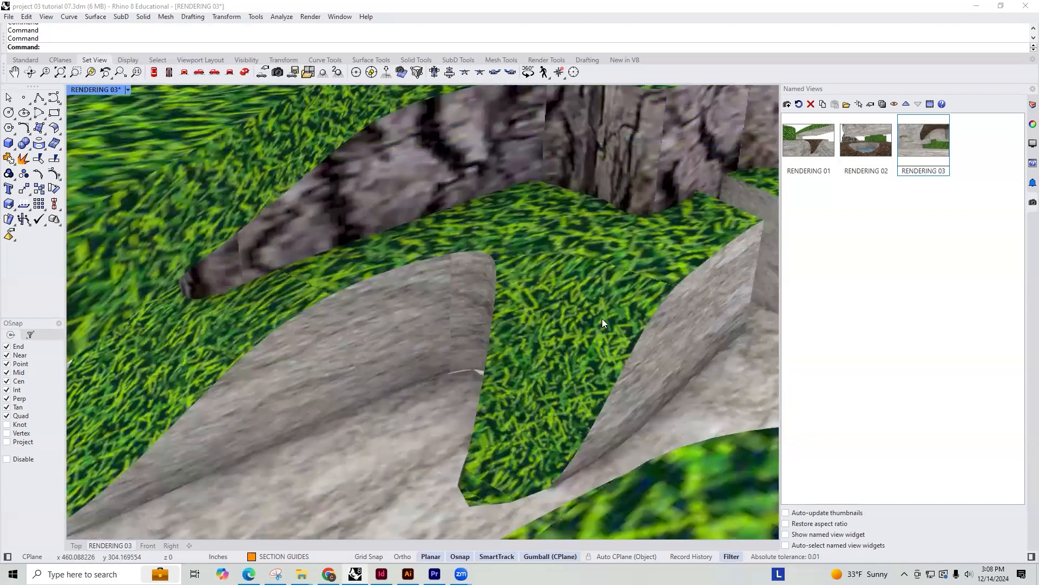
right_click_drag(602, 319, 524, 319)
scroll(572, 309, "down", 1)
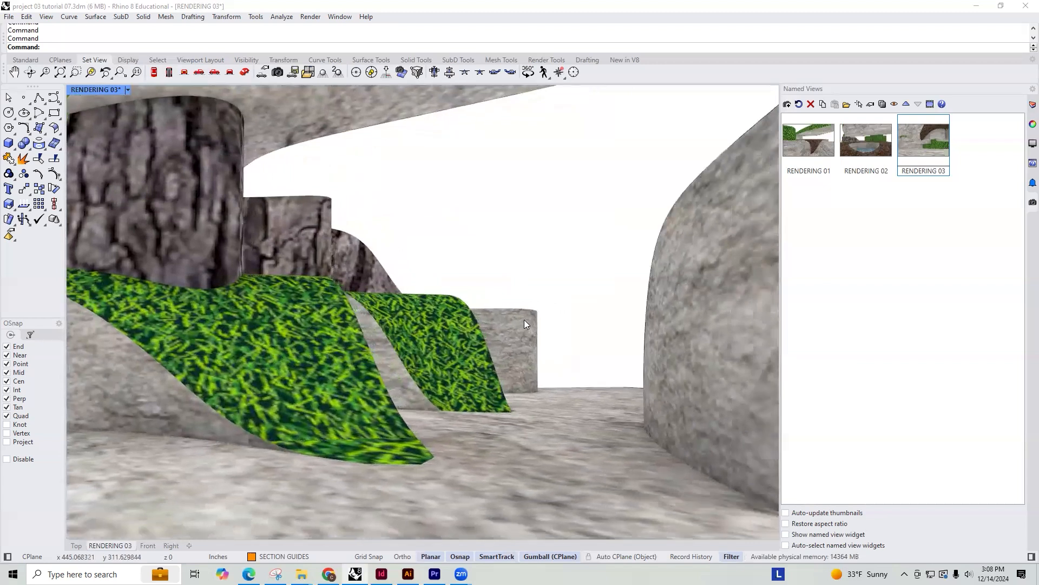
left_click(788, 105)
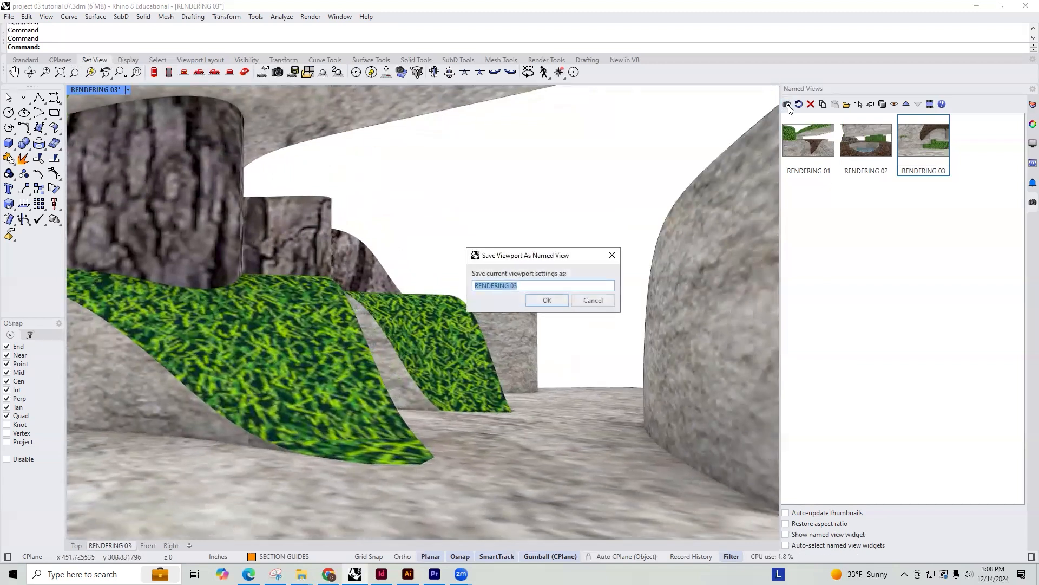
left_click(544, 284)
key("BackSpace")
type("4")
left_click(546, 300)
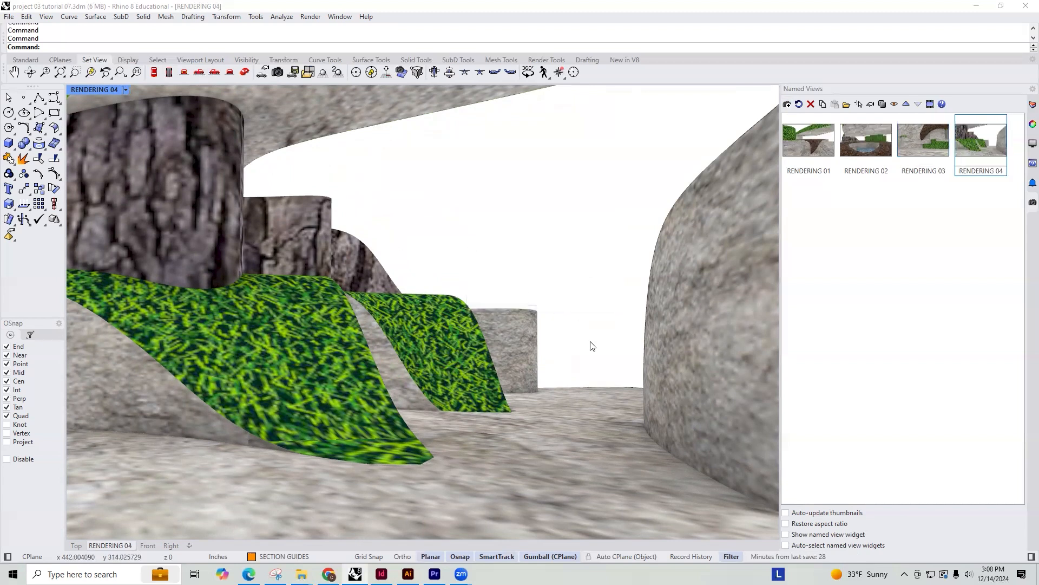
Frame the soil gap from farther back with sloped grass in the foreground and save it as the named view RENDERING 05
right_click_drag(624, 323, 381, 292)
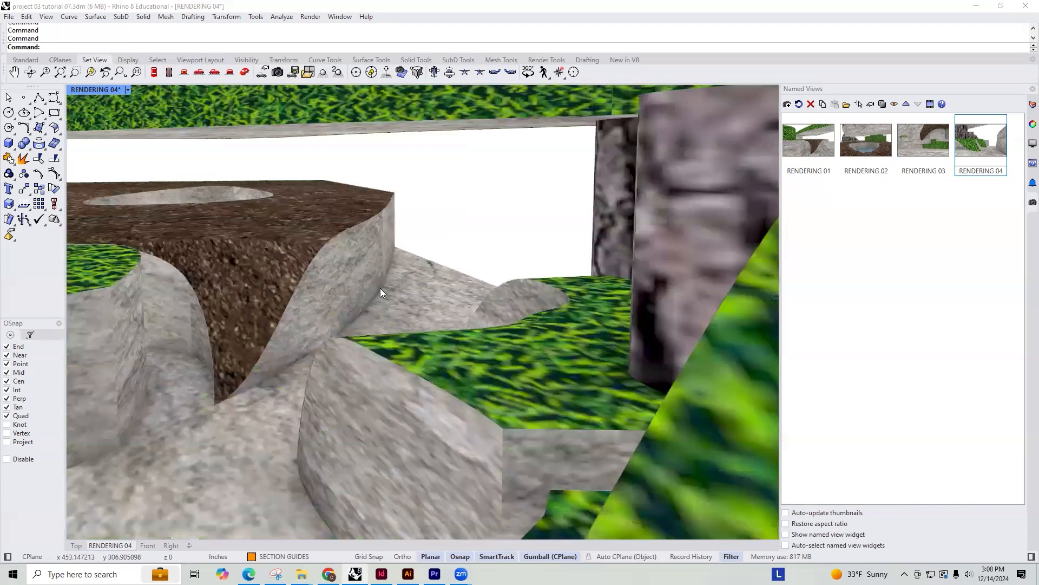
scroll(386, 288, "down", 3)
right_click_drag(525, 267, 492, 284)
mouse_move(487, 281)
right_mouse_down()
mouse_move(470, 284)
mouse_move(480, 286)
right_mouse_up()
right_click_drag(377, 257, 485, 229, "shift")
right_click_drag(503, 288, 410, 254)
right_click_drag(527, 284, 508, 273)
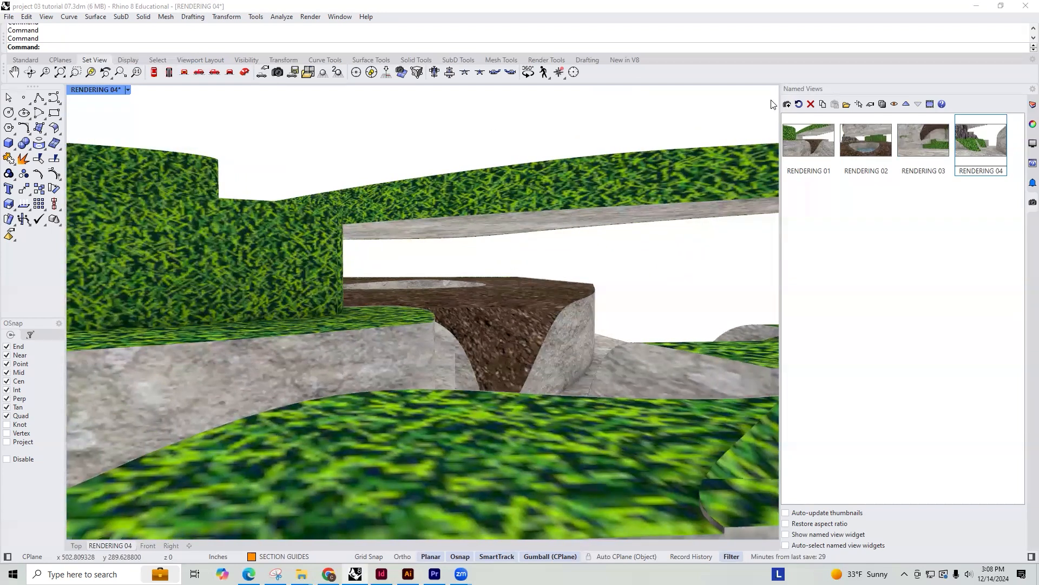
left_click(796, 105)
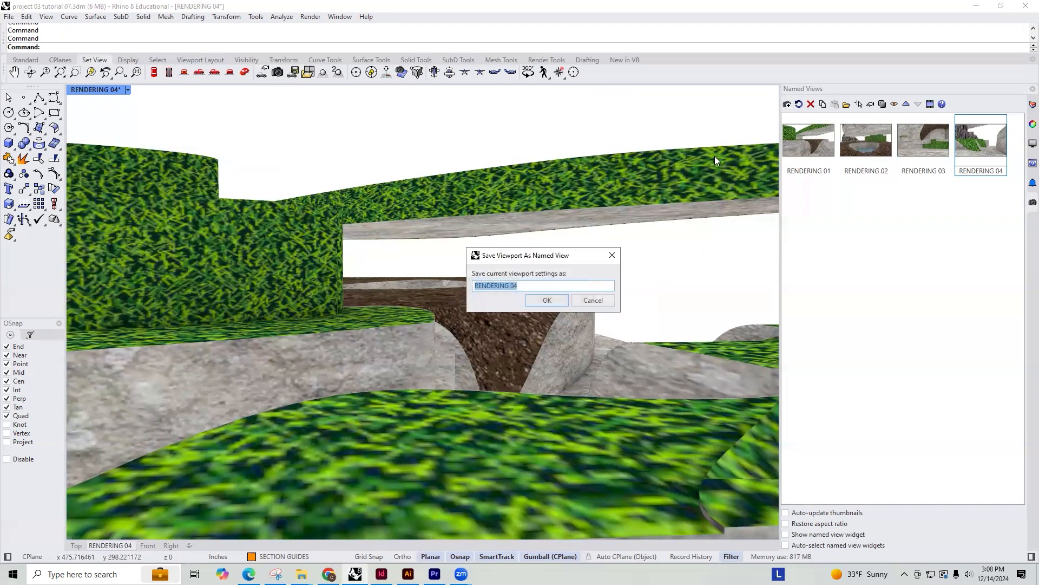
left_click(528, 285)
key("BackSpace")
type("5")
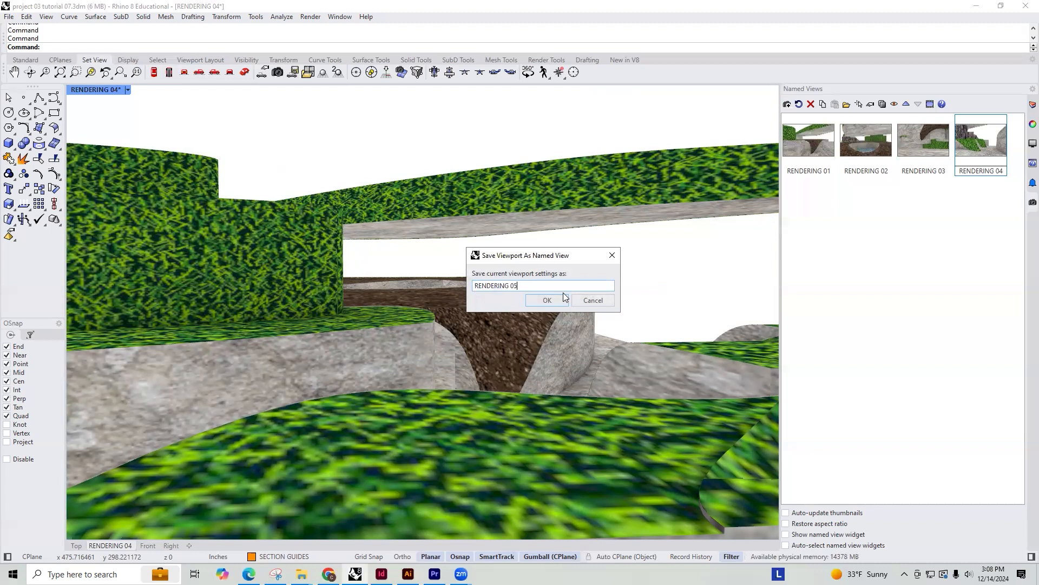
left_click(547, 301)
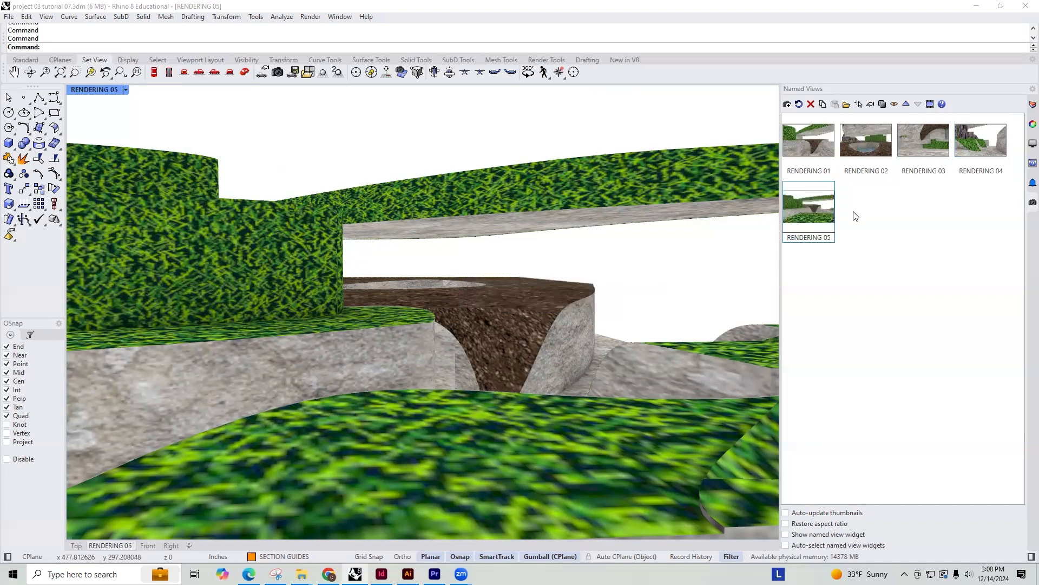
Restore the RENDERING 01 view and set its capture to file to a custom 10-inch width with the viewport aspect ratio locked
double_click(810, 139)
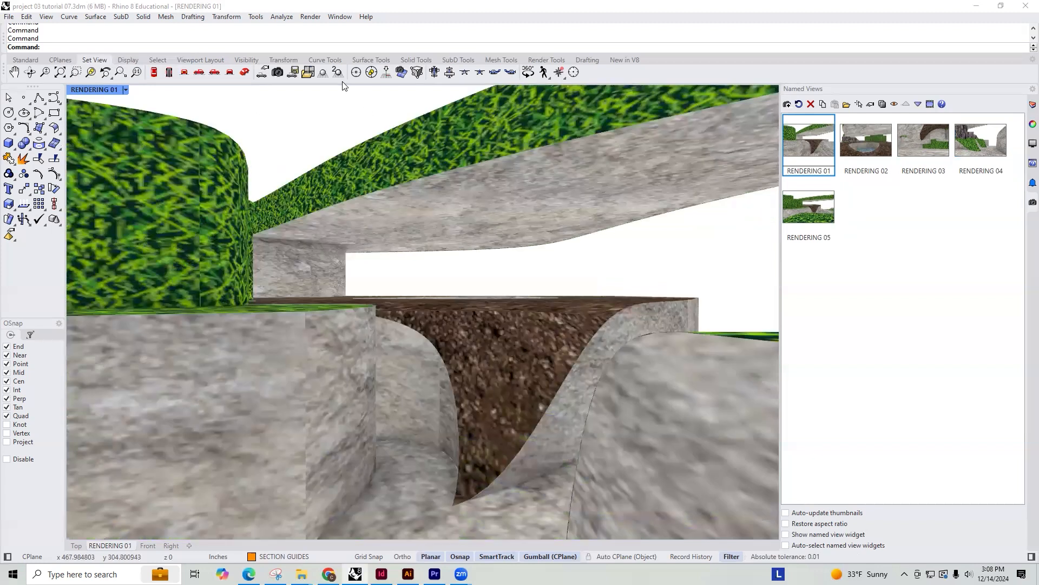
type("ViewCaptureToFile")
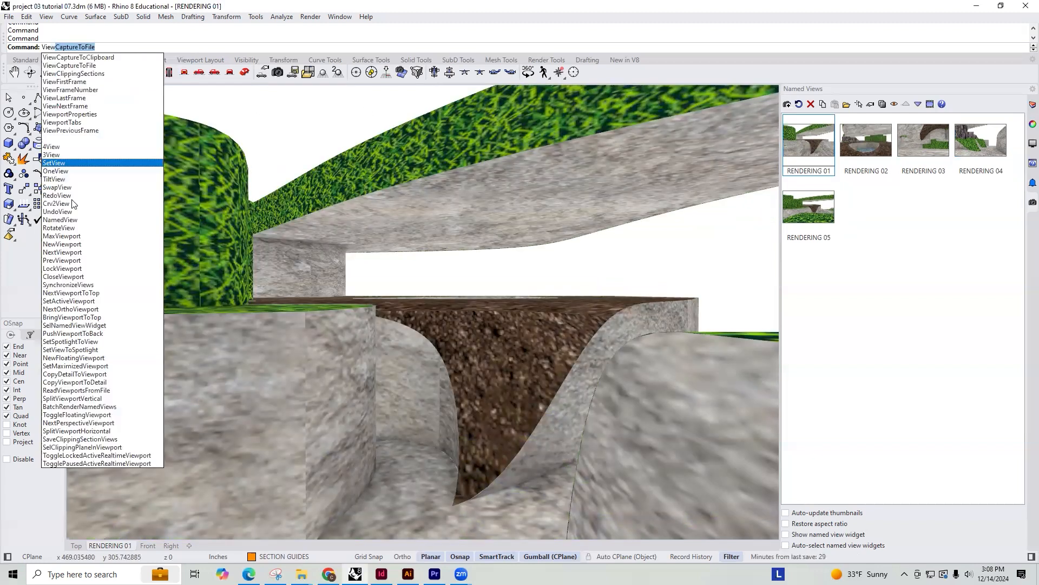
key("Return")
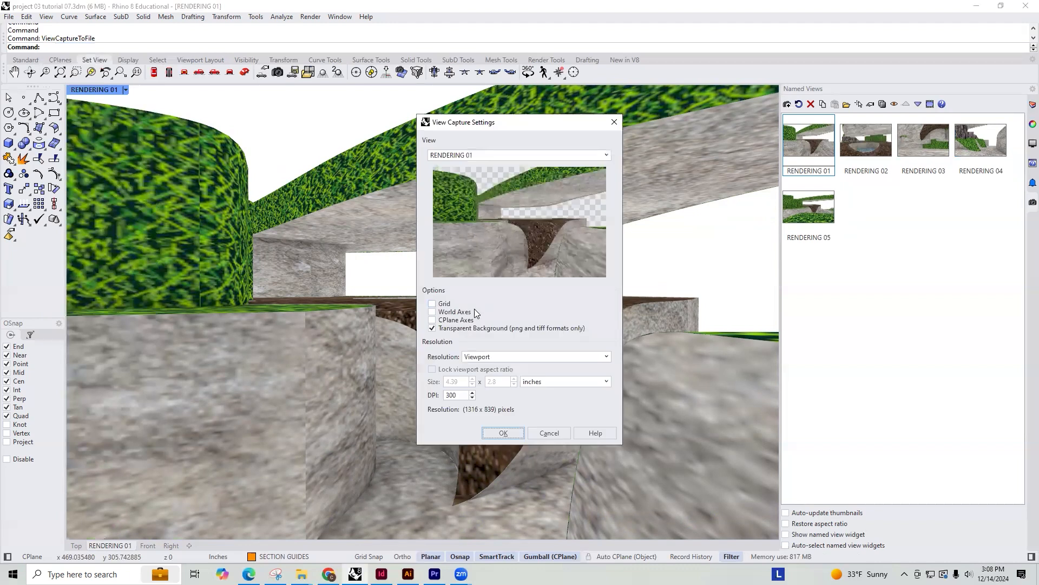
left_click(544, 382)
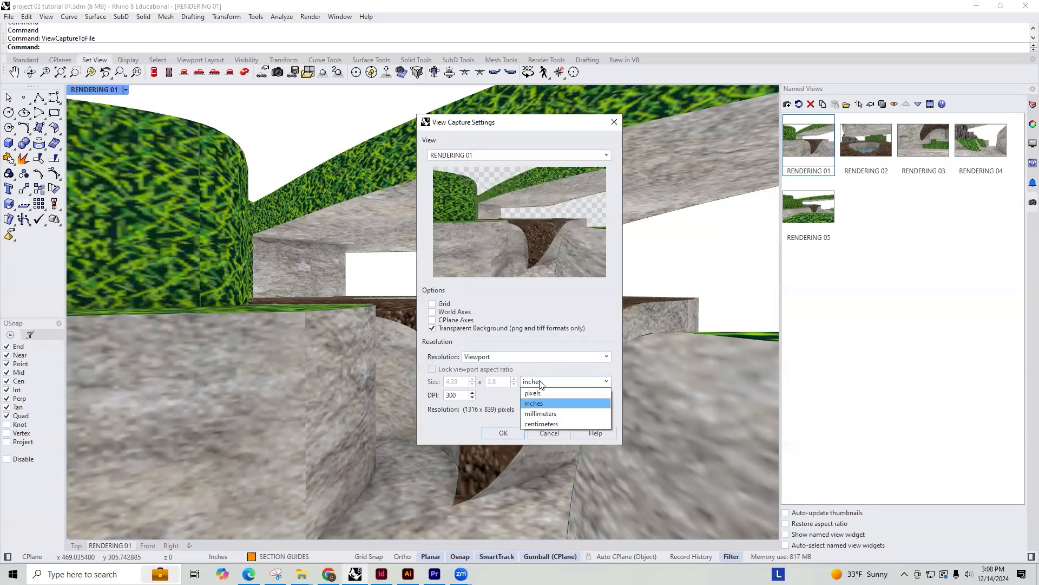
left_click(510, 356)
left_click(504, 358)
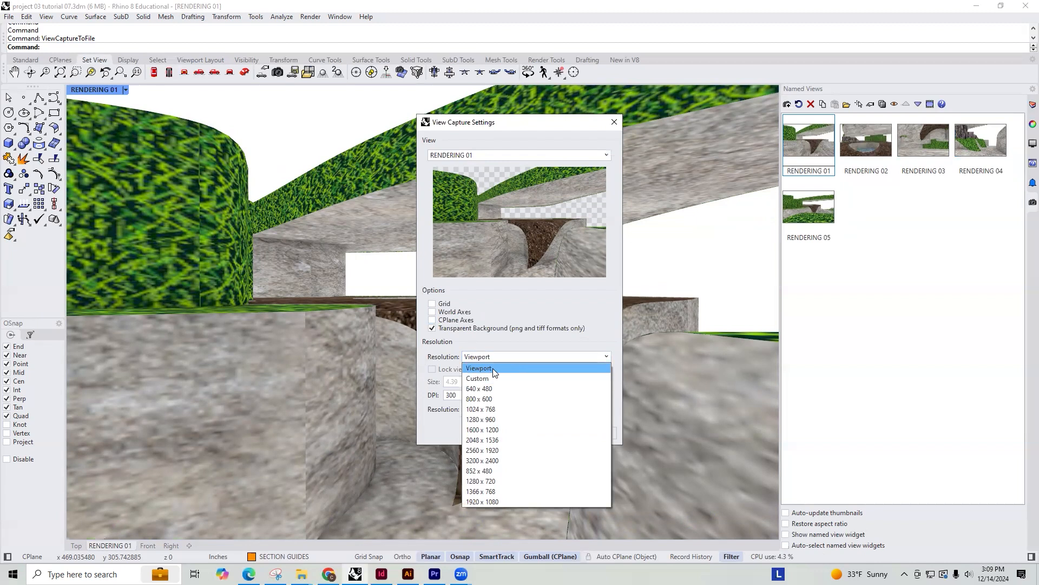
left_click(482, 379)
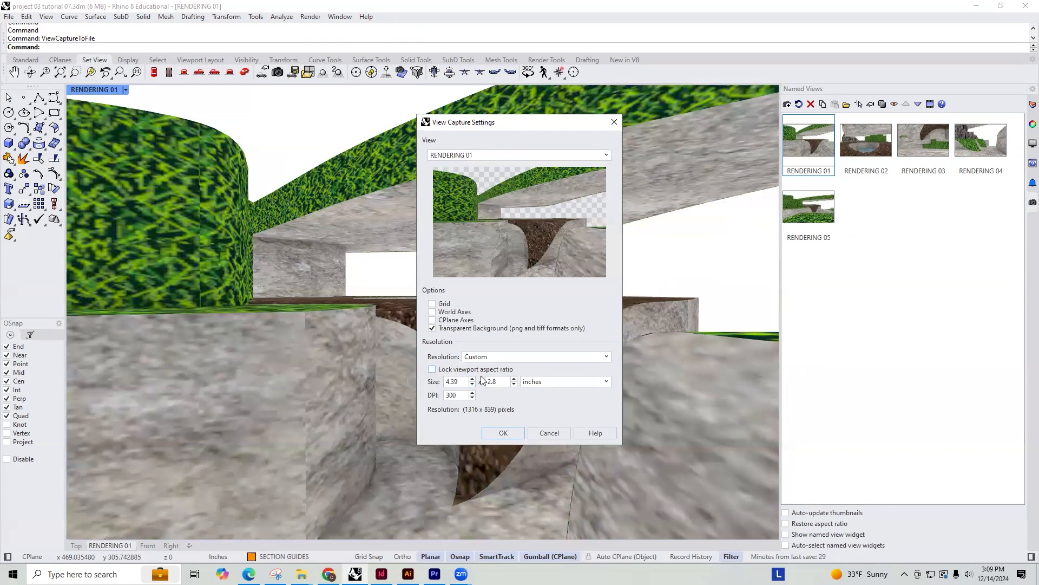
double_click(464, 382)
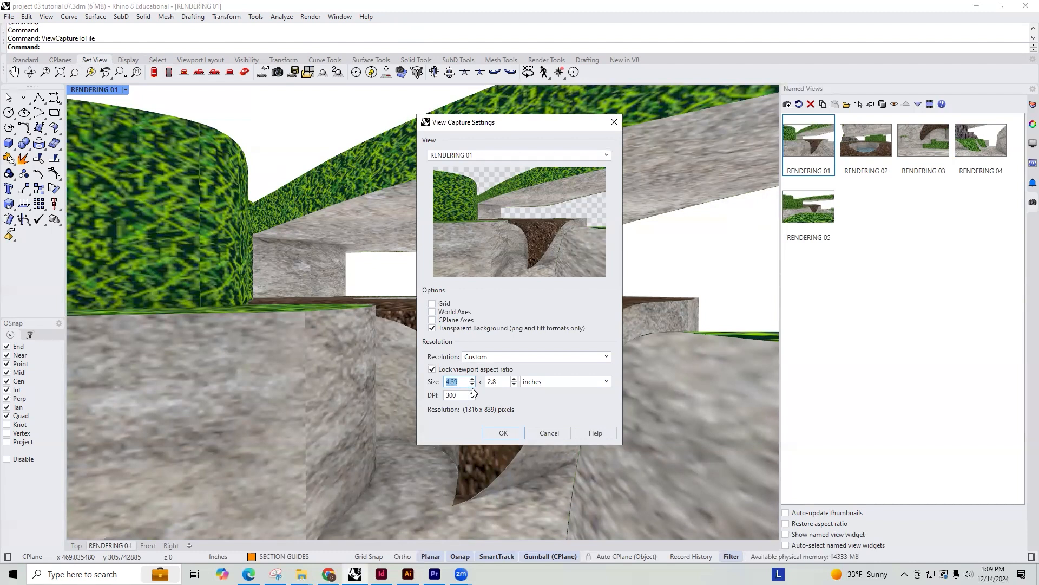
type("10")
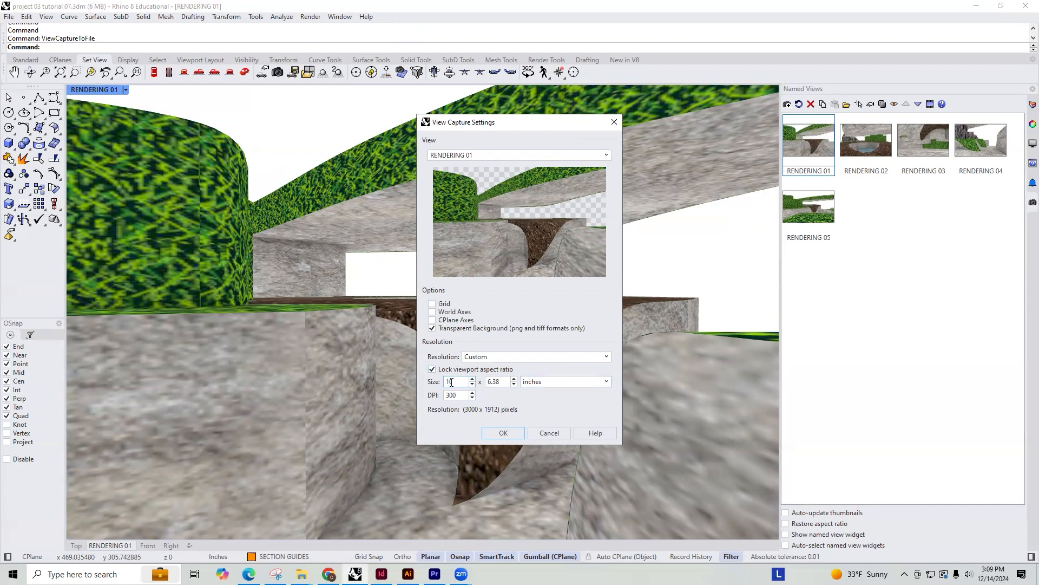
left_click(494, 432)
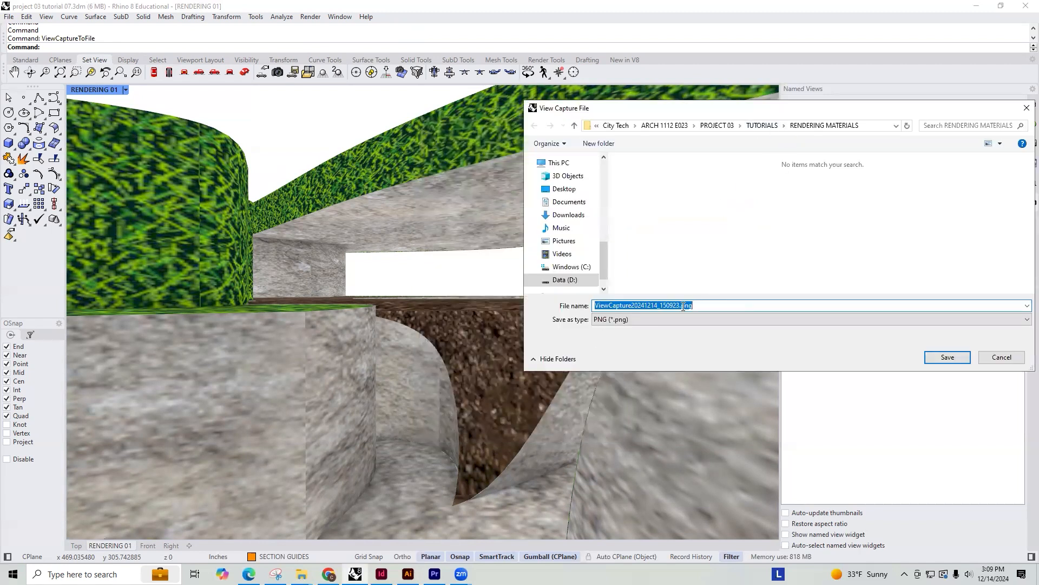
Save the view capture as a PNG named RENDERING 01 in the RENDERING MATERIALS folder
left_click_drag(832, 113, 730, 203)
type("RENDERING 01")
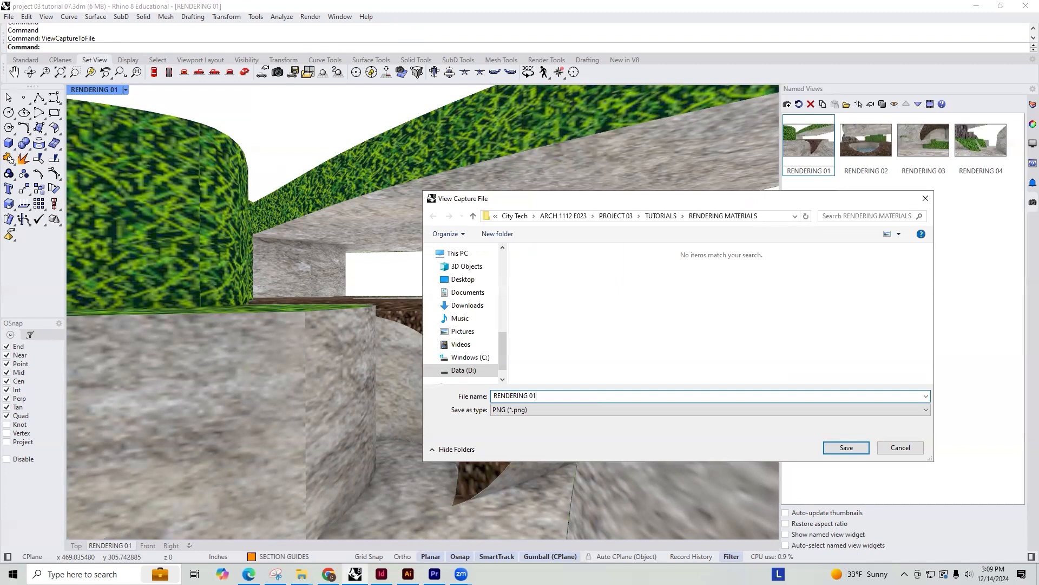
key("Return")
Restore the RENDERING 02 view and save its capture to file as RENDERING 02.png in the RENDERING MATERIALS folder
double_click(864, 146)
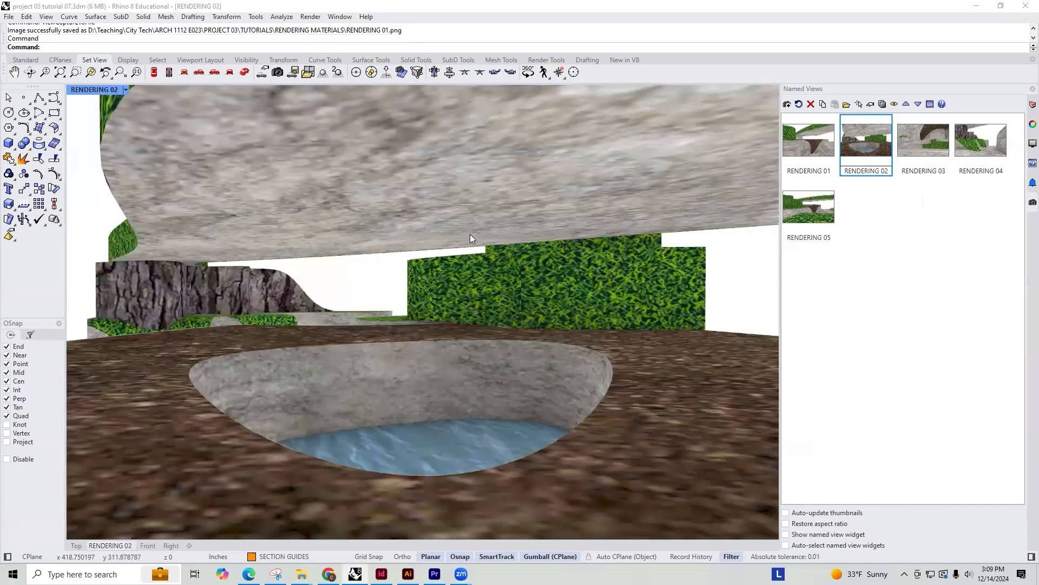
key("Up")
type("View")
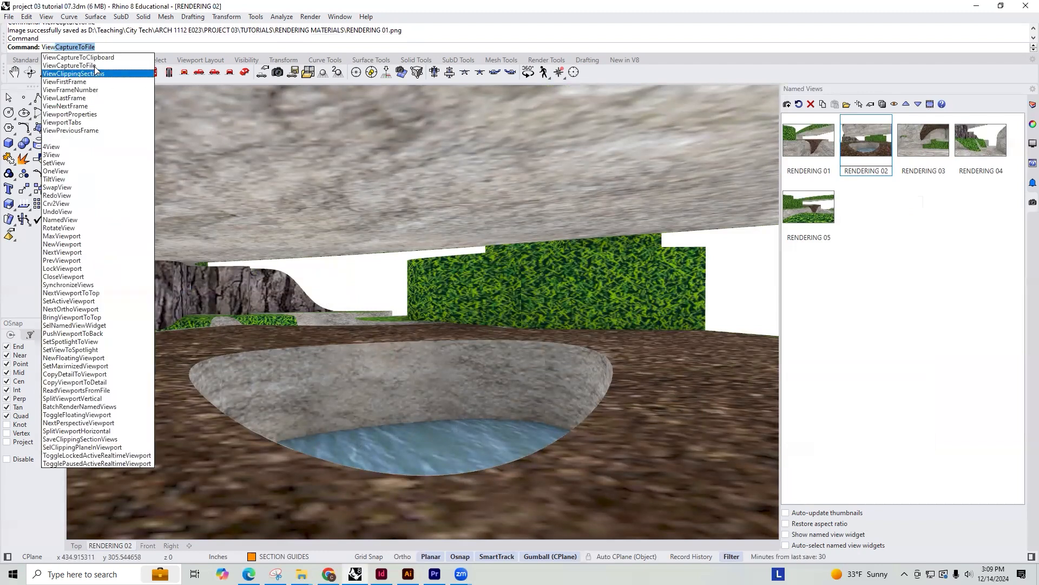
key("Return")
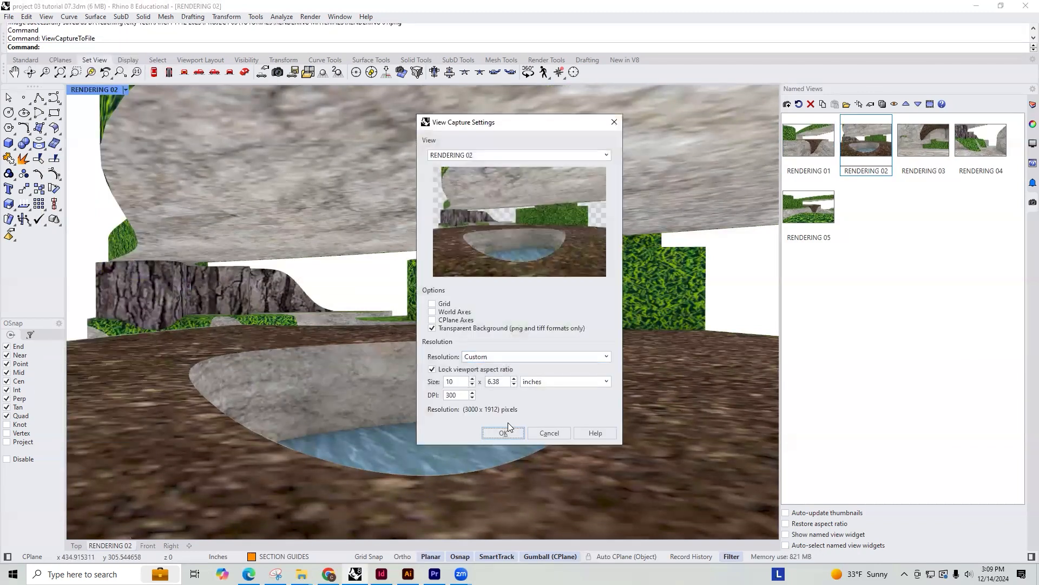
left_click(502, 432)
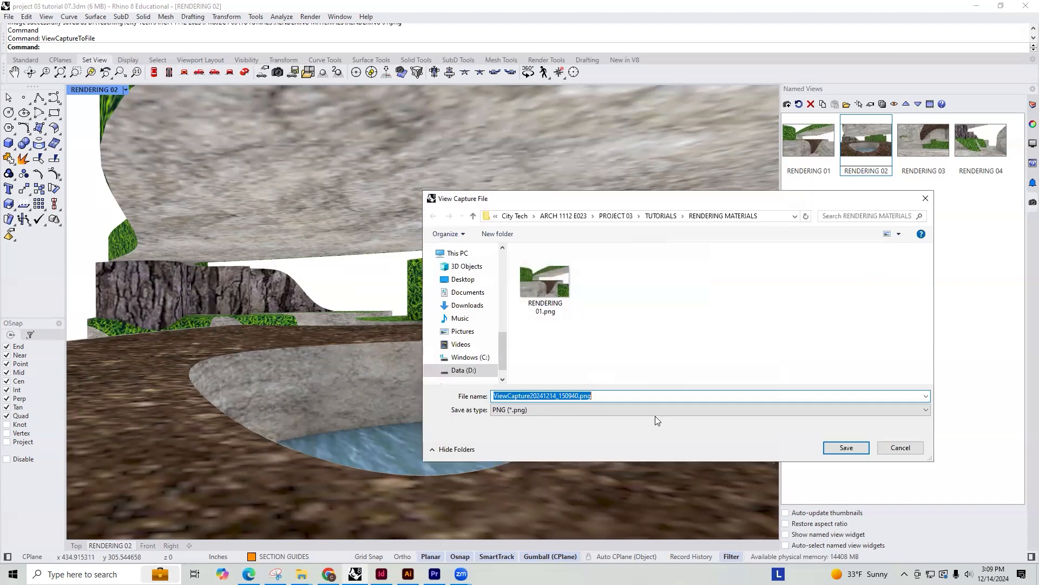
left_click(549, 264)
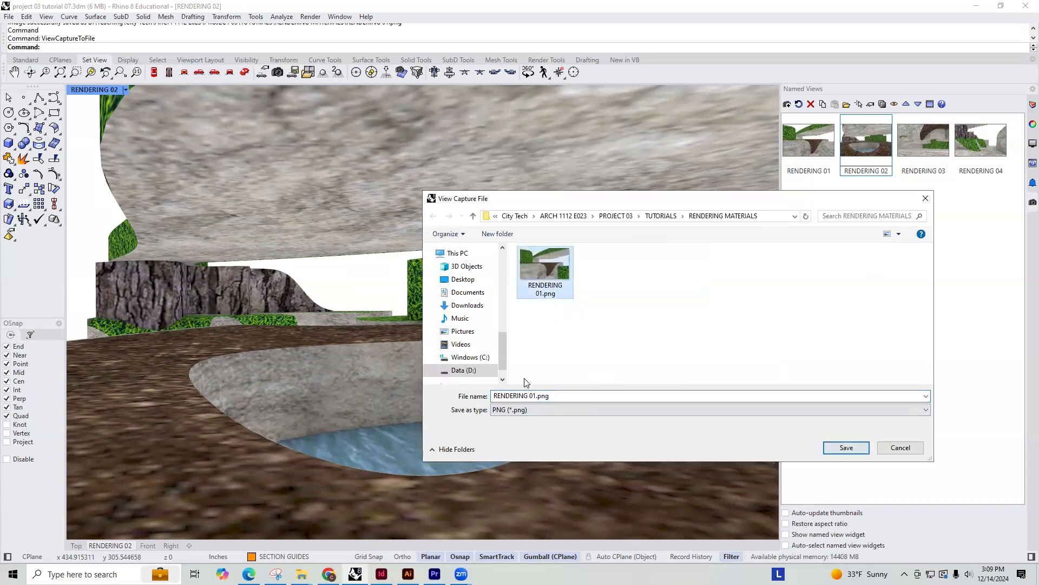
left_click(535, 395)
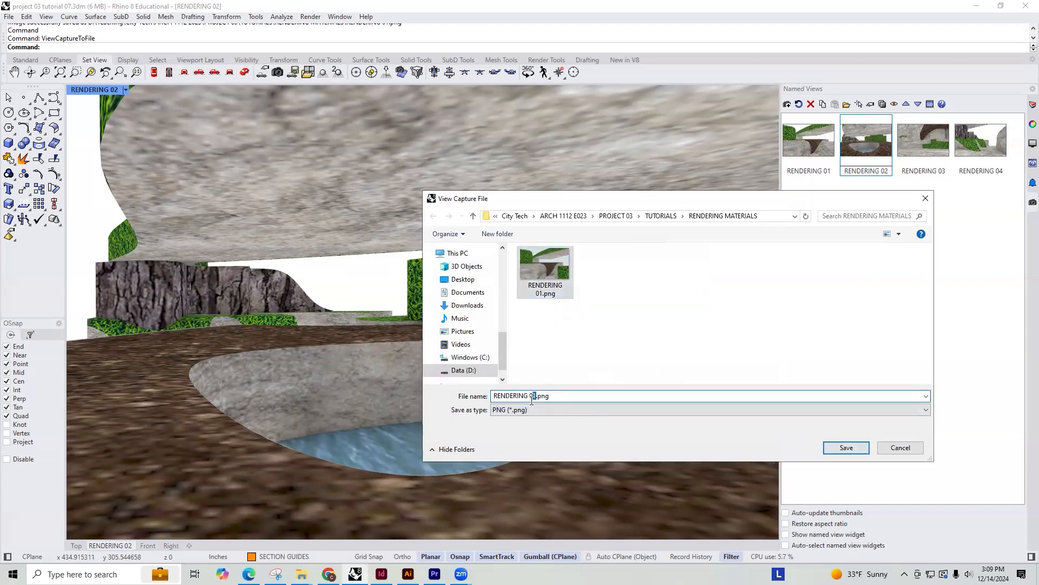
type("2")
left_click(847, 448)
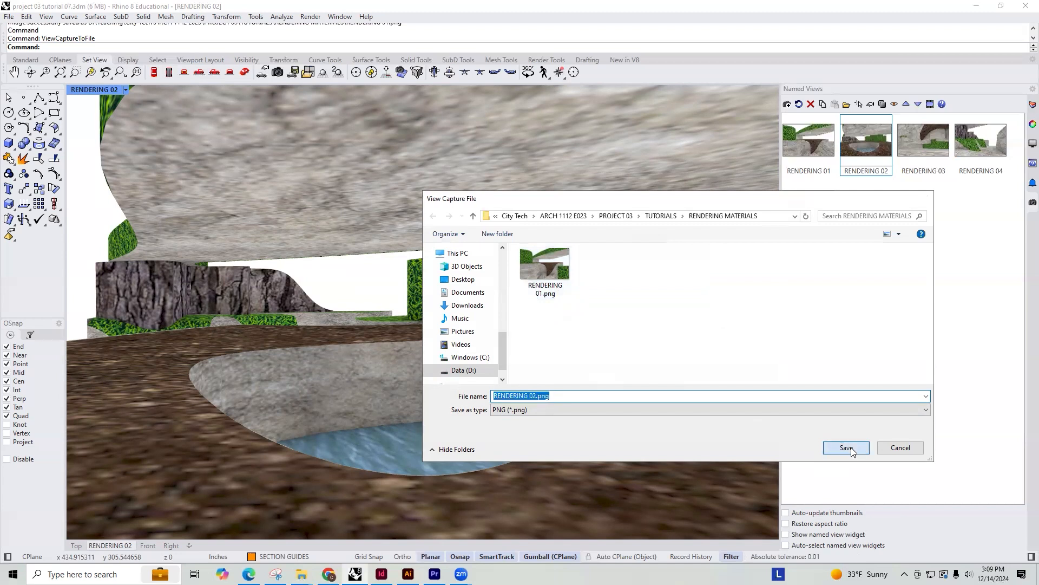
Restore the RENDERING 03 view and export its capture as RENDERING 03.png in the RENDERING MATERIALS folder
left_click(913, 124)
double_click(913, 123)
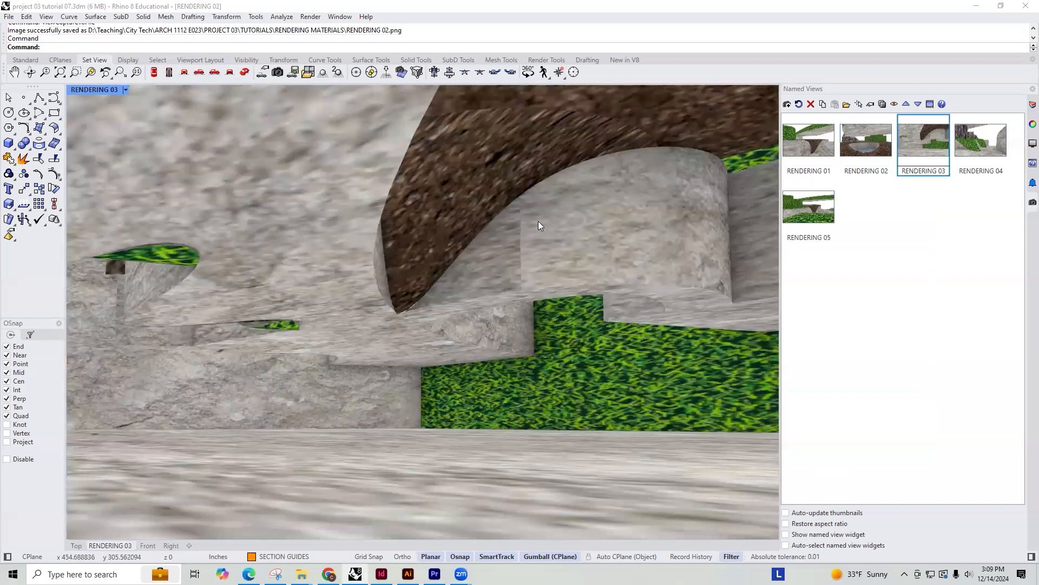
type("ViewCaptureToFile")
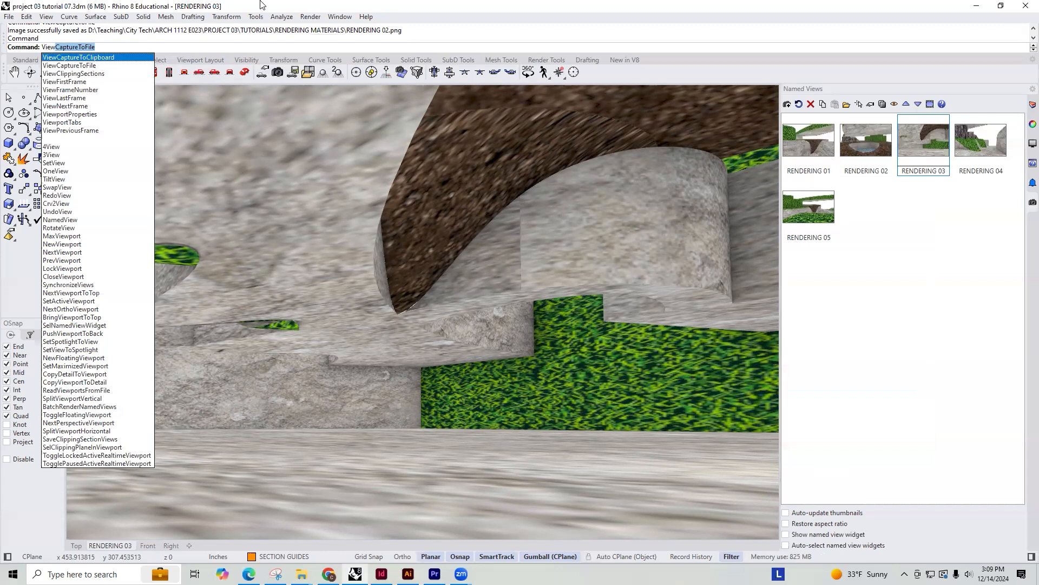
key("Return")
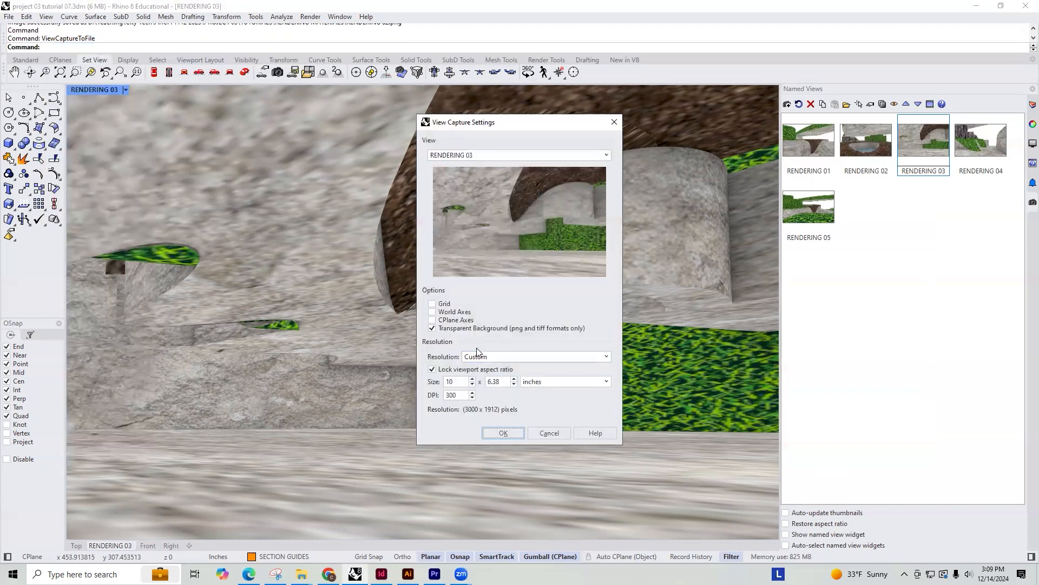
left_click(503, 433)
left_click(602, 265)
left_click(528, 395)
left_click(534, 396)
key("BackSpace")
type("5")
left_click(845, 447)
Restore the RENDERING 04 view and export its capture as RENDERING 04.png alongside the other renderings
double_click(967, 150)
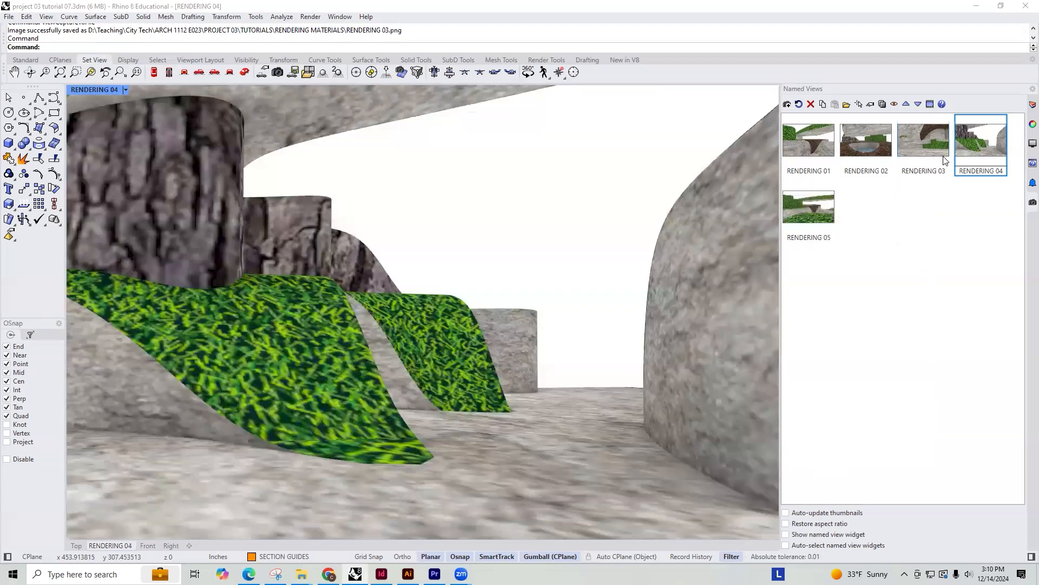
type("v")
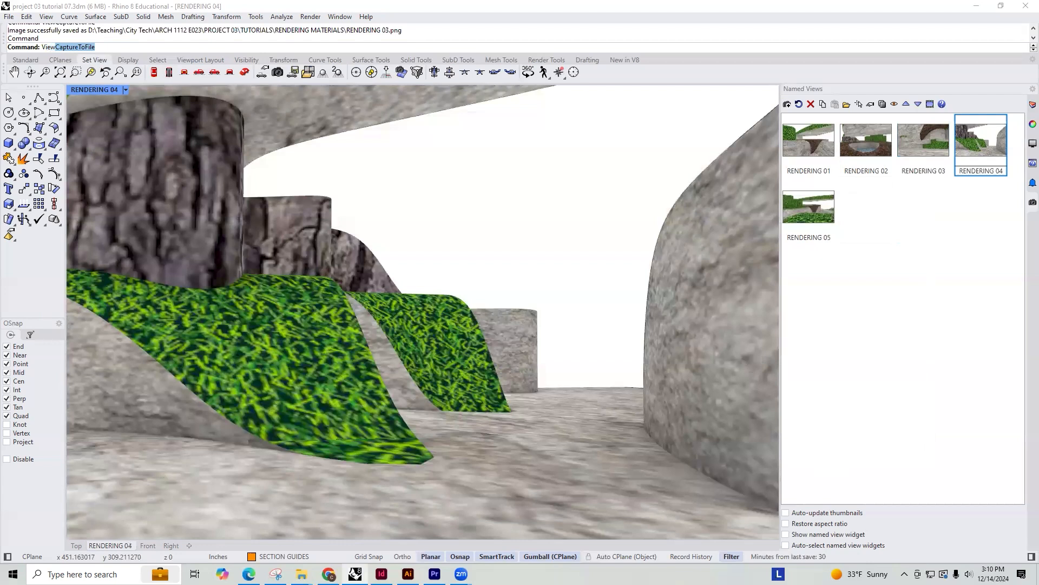
key("Return")
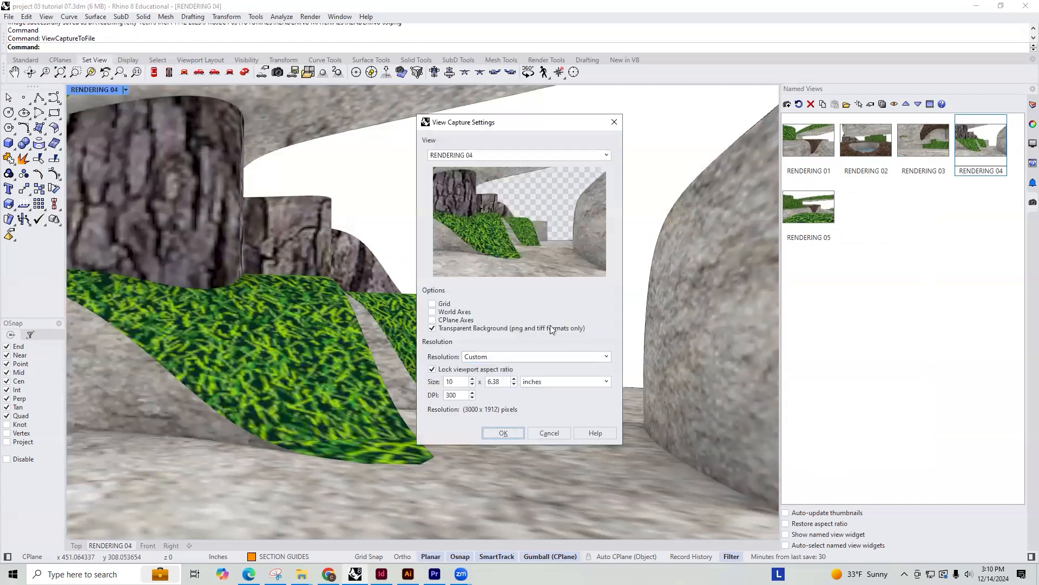
left_click(504, 432)
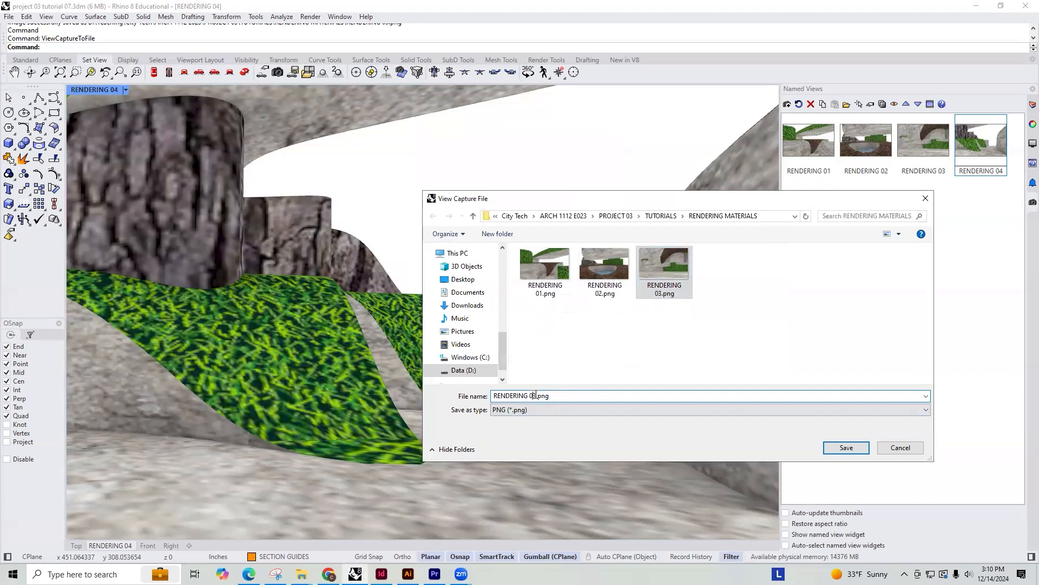
left_click(846, 447)
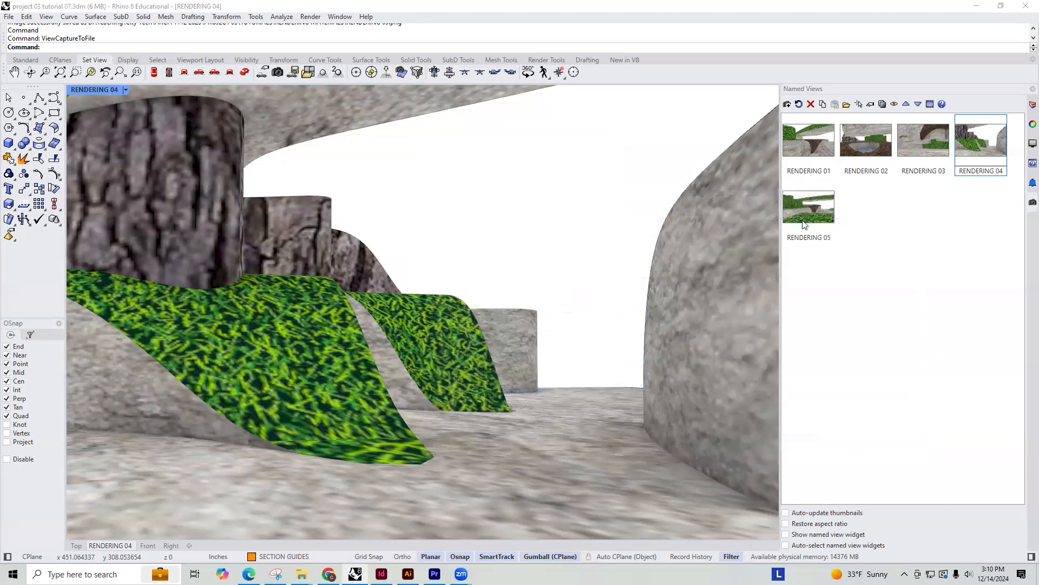
Restore the RENDERING 05 view and export its capture as RENDERING 05.png in the same folder
double_click(825, 195)
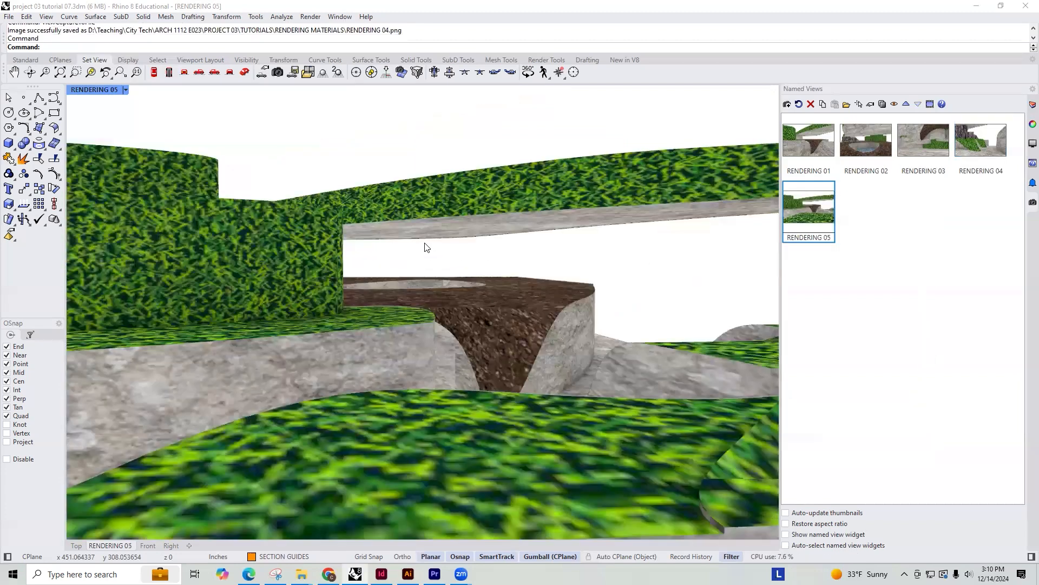
type("View")
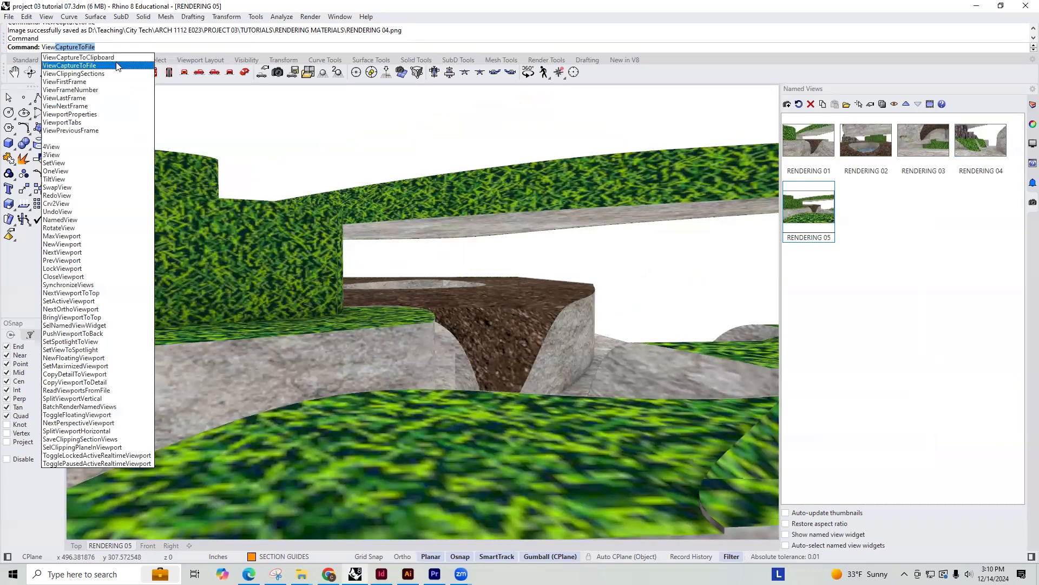
key("Return")
key("Return")
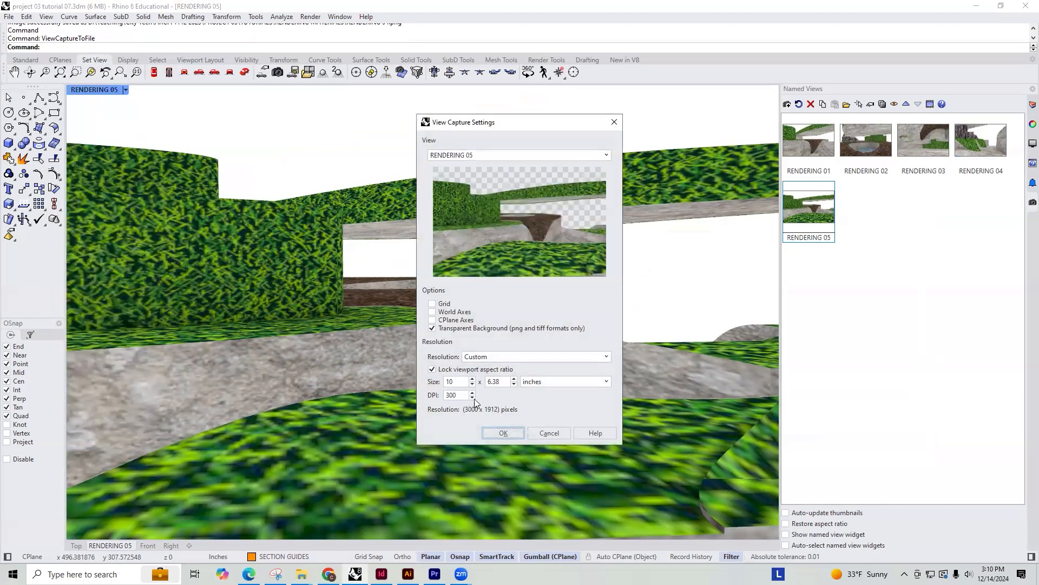
left_click(506, 432)
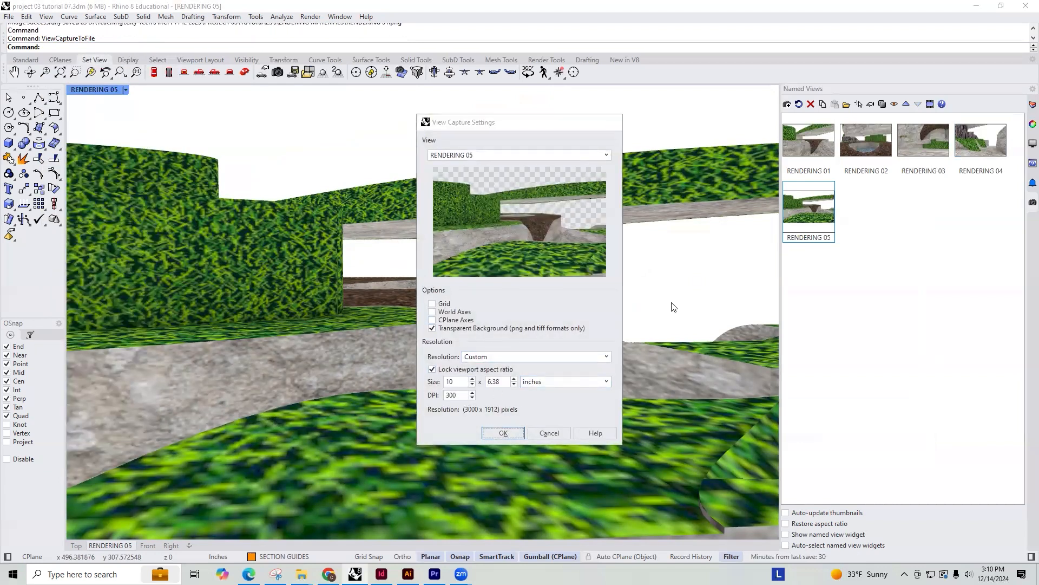
left_click(535, 396)
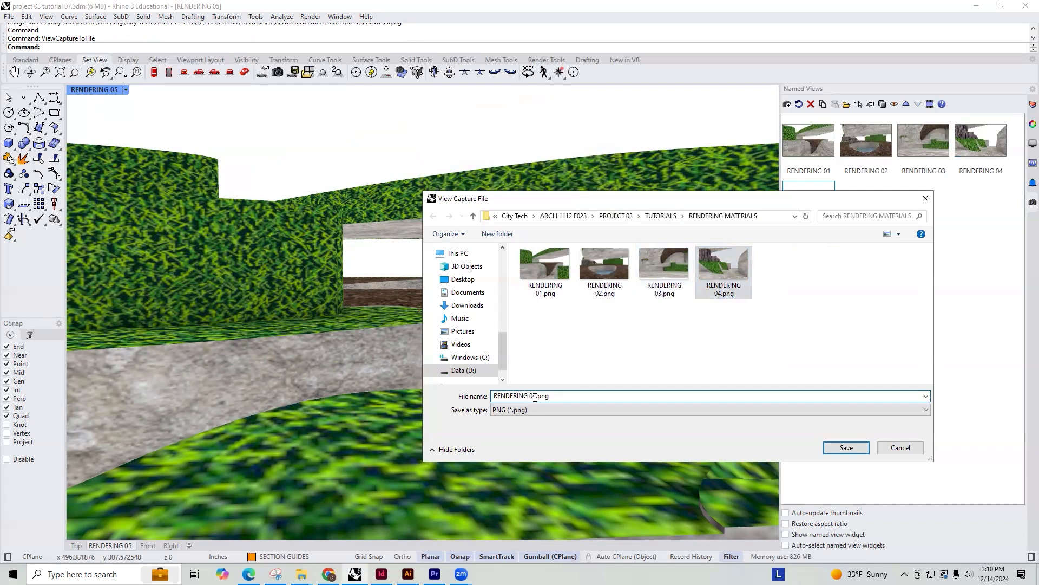
key("BackSpace")
type("5")
left_click(846, 447)
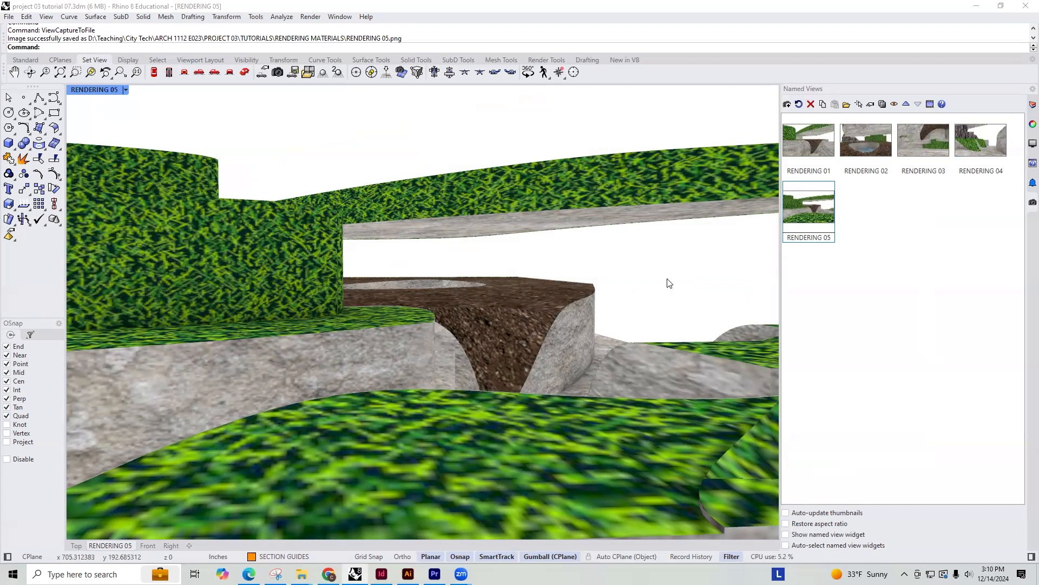
Find and launch Adobe Photoshop 2025
key("super+s")
type("PHO")
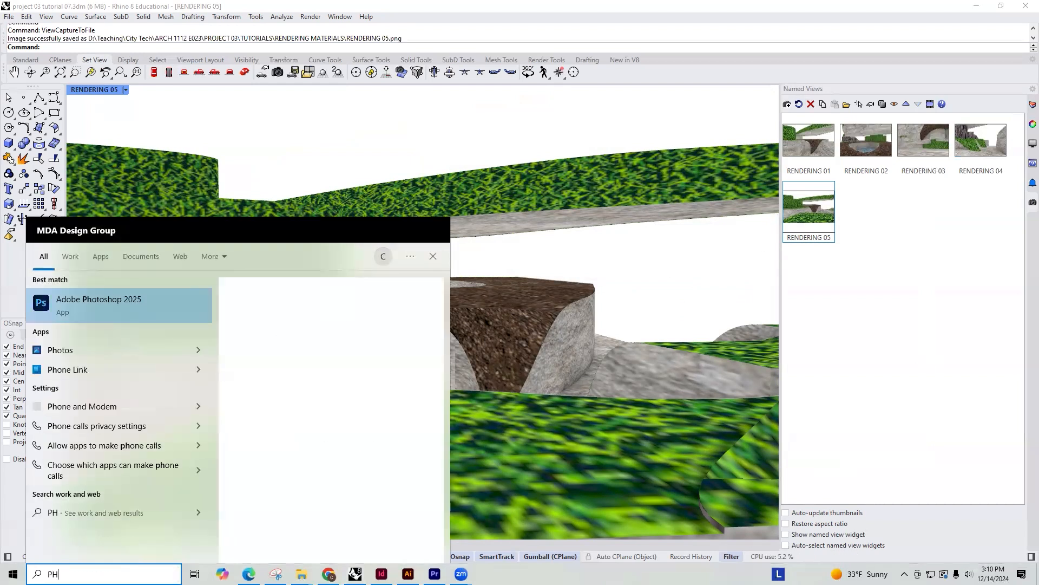
key("Escape")
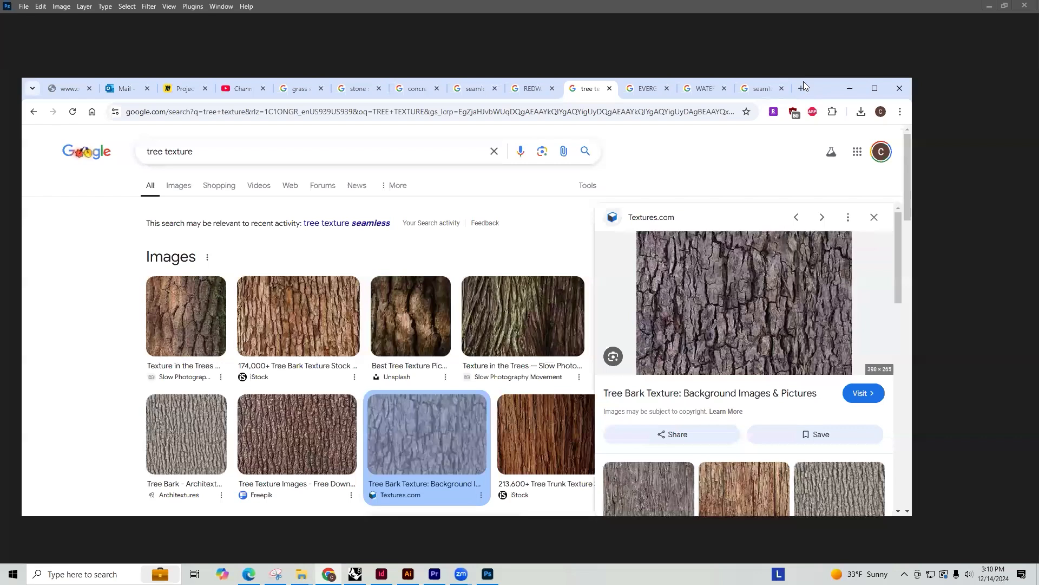
Search Google for "sky with clouds" in a new Chrome tab
left_click(803, 84)
type("SKY WITH CLOUDS")
key("Return")
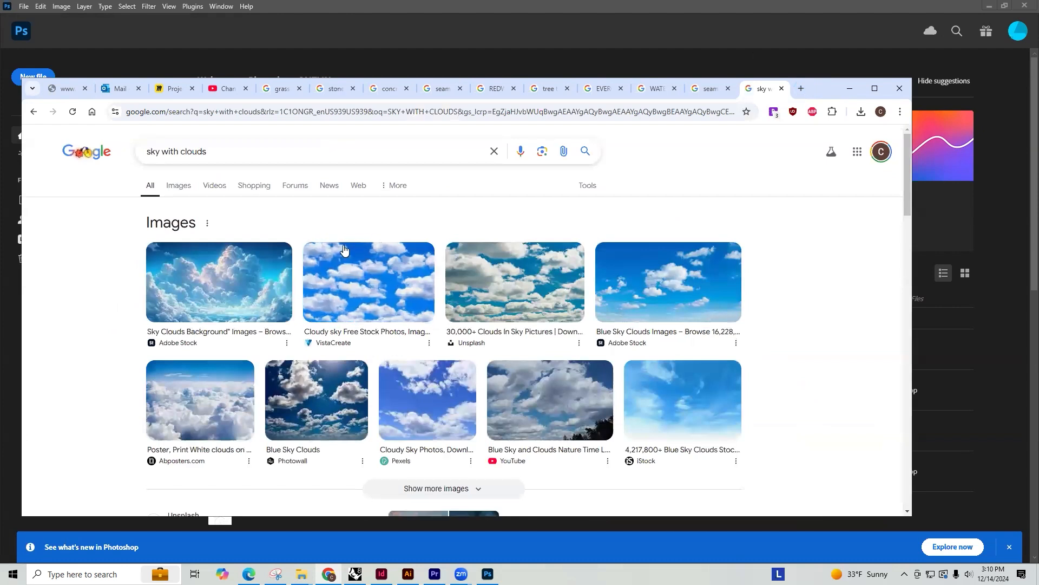
Save the iStock blue sky image with soft clouds as SKY in the RENDERING MATERIALS folder
left_click(701, 406)
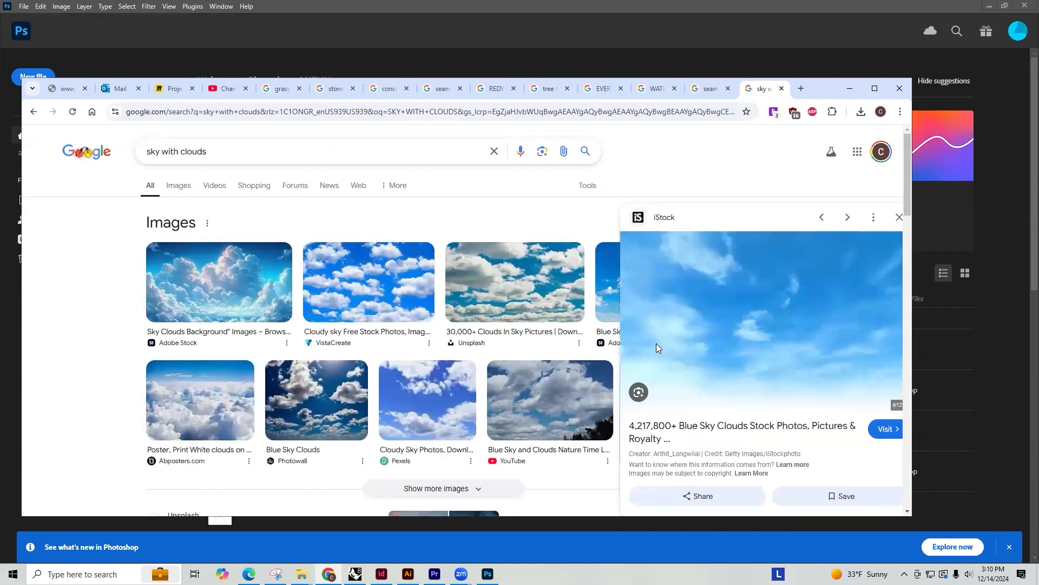
right_click(731, 323)
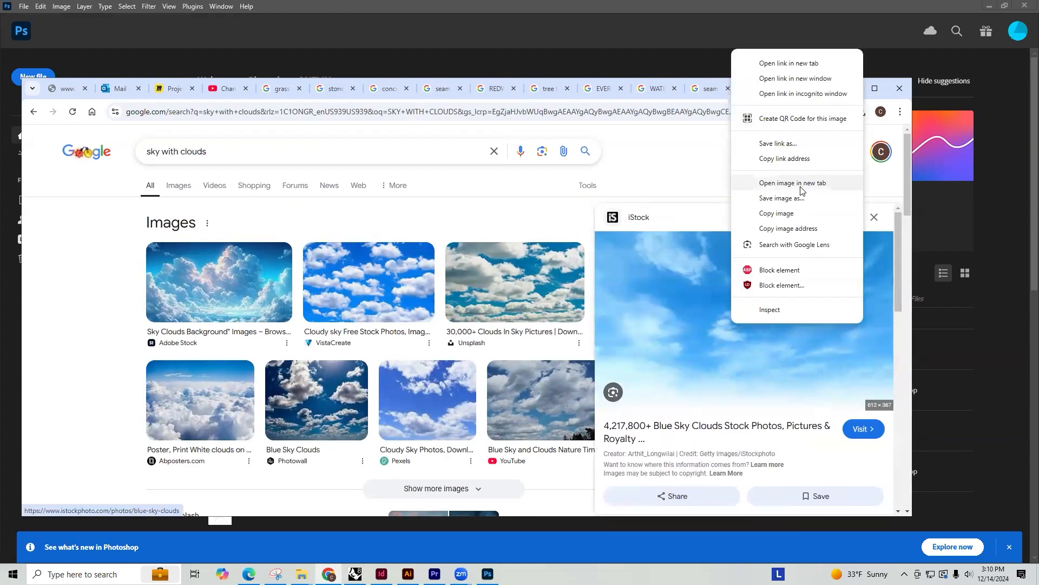
left_click(782, 198)
type("SKY")
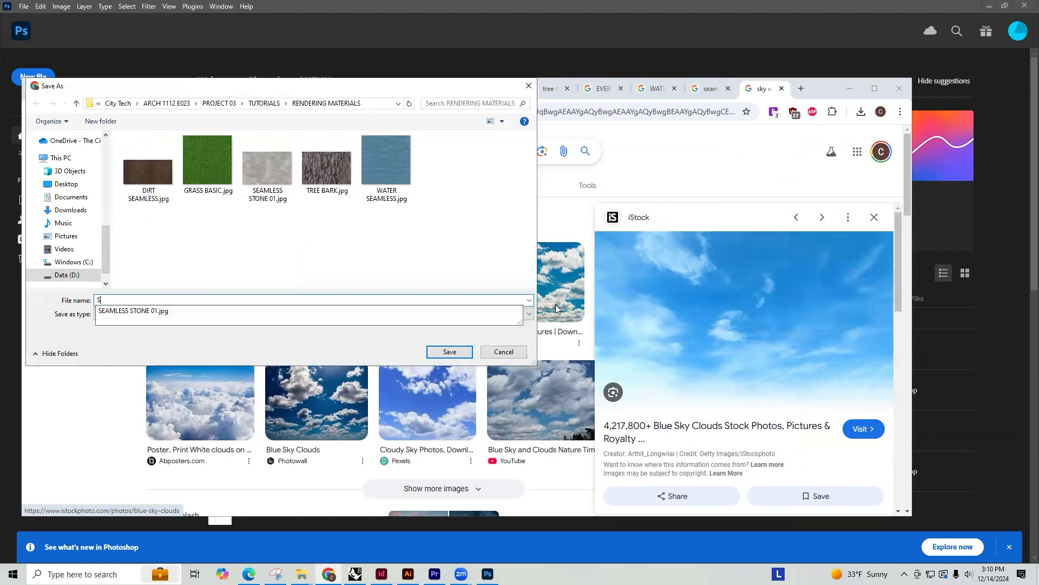
key("Return")
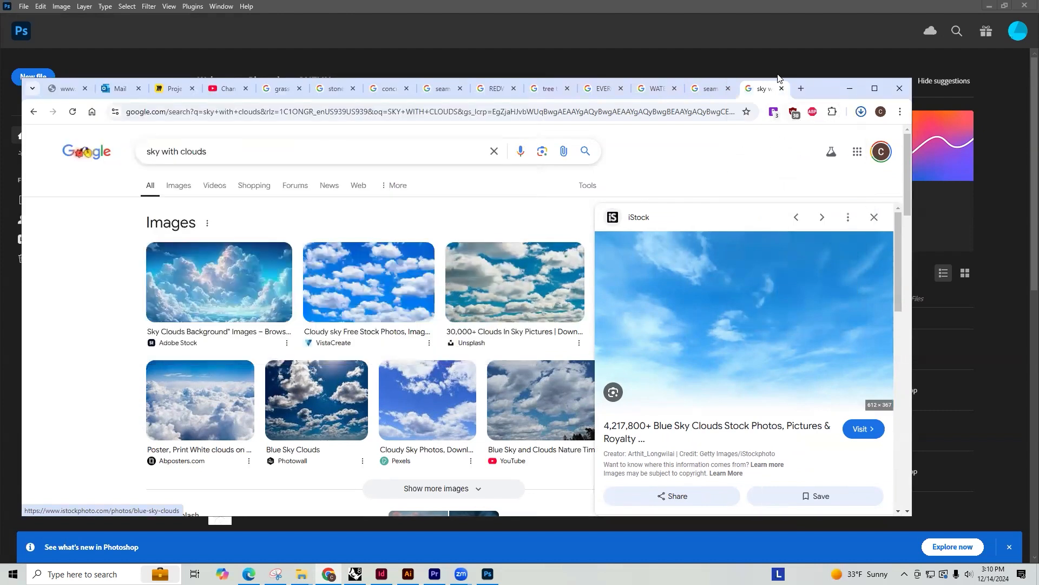
Switch to Photoshop and open RENDERING 01.png through RENDERING 05.png from the RENDERING MATERIALS folder
left_click(849, 89)
left_click(18, 102)
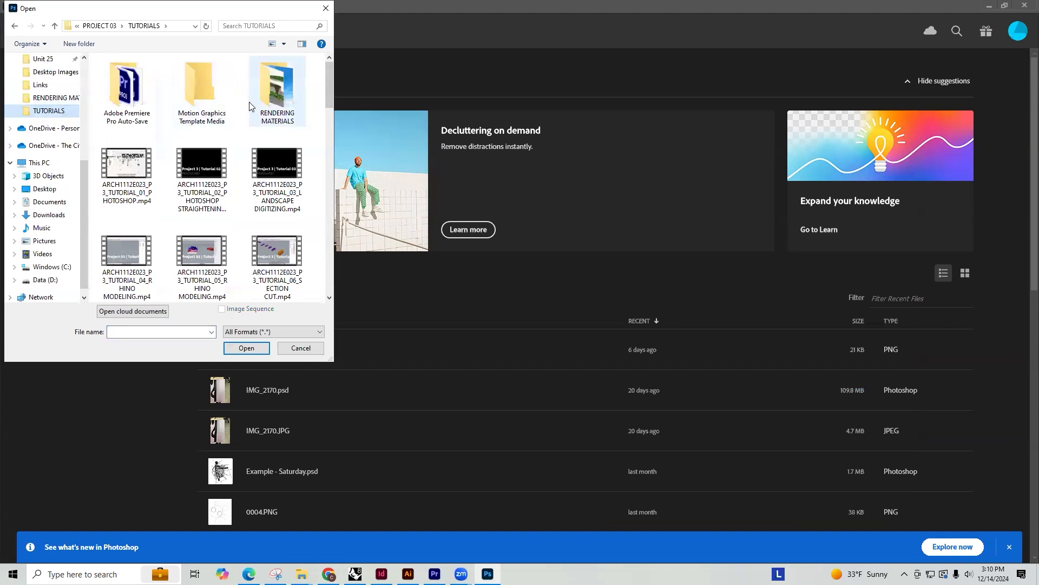
double_click(273, 92)
left_click(241, 90)
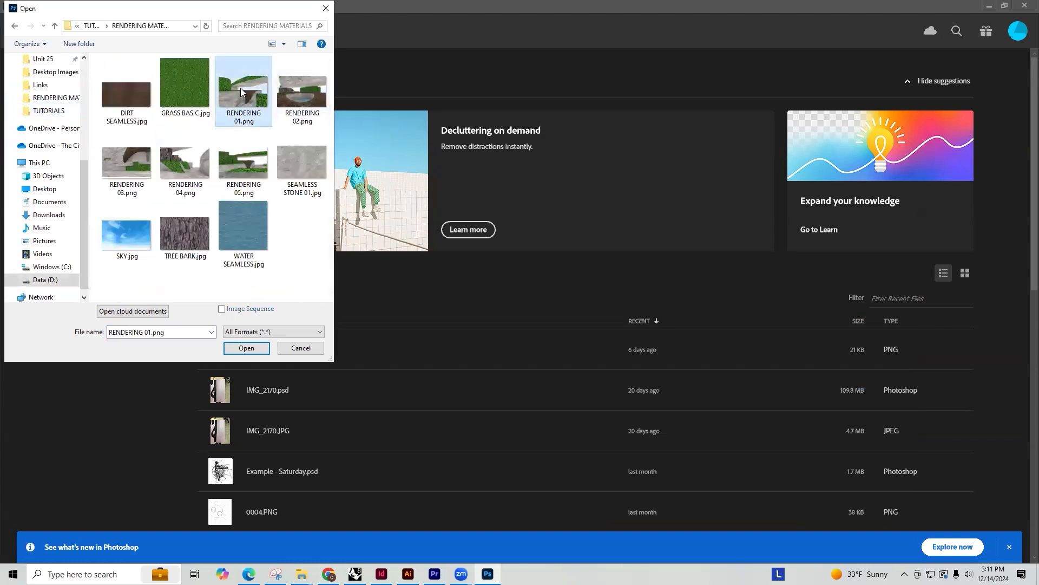
left_click(247, 170, "shift")
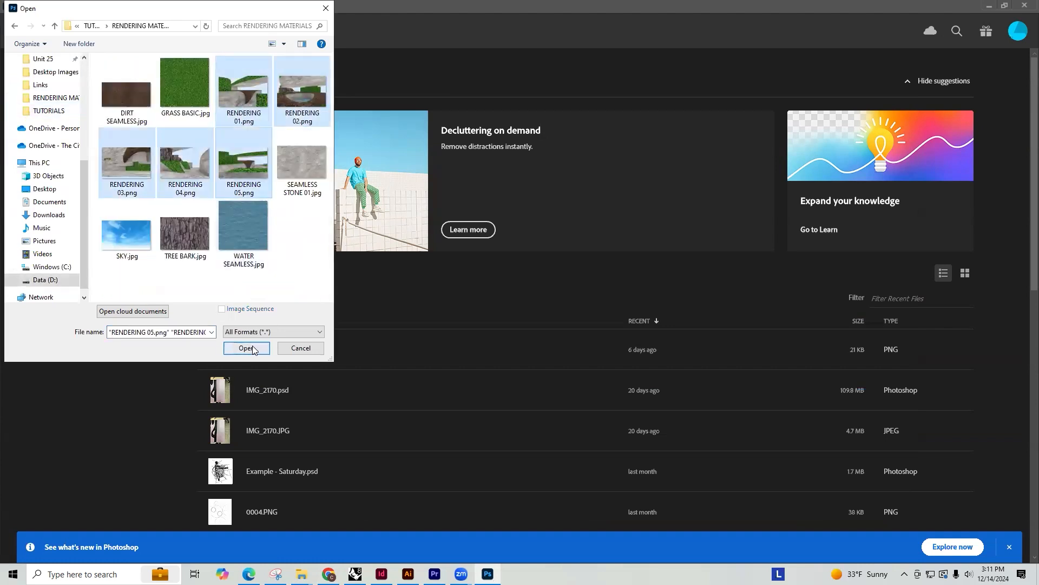
left_click(253, 347)
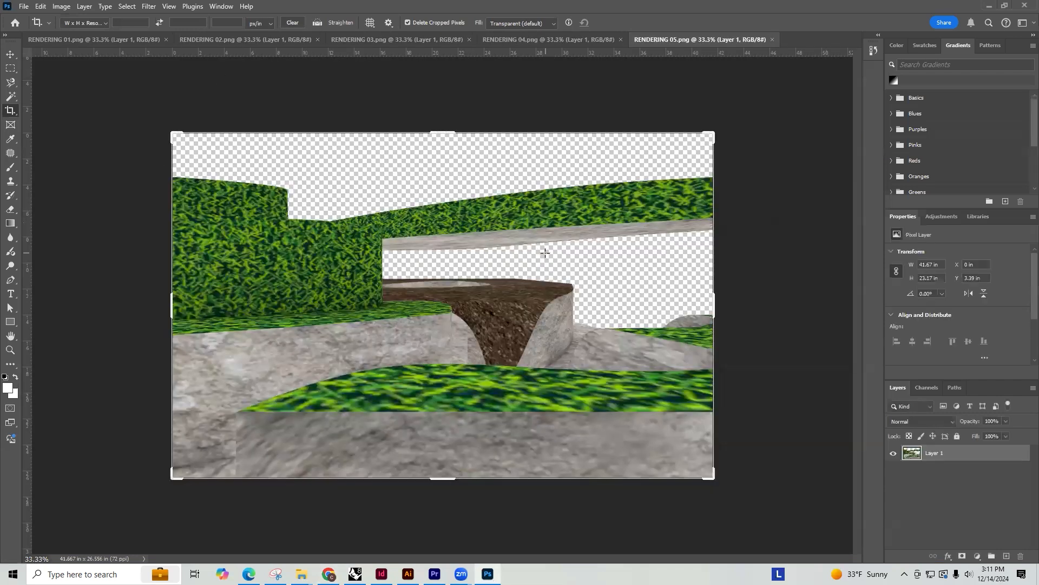
Open SKY.jpg from the RENDERING MATERIALS folder and select the whole image with a rectangular marquee
key("ctrl+o")
left_click(136, 243)
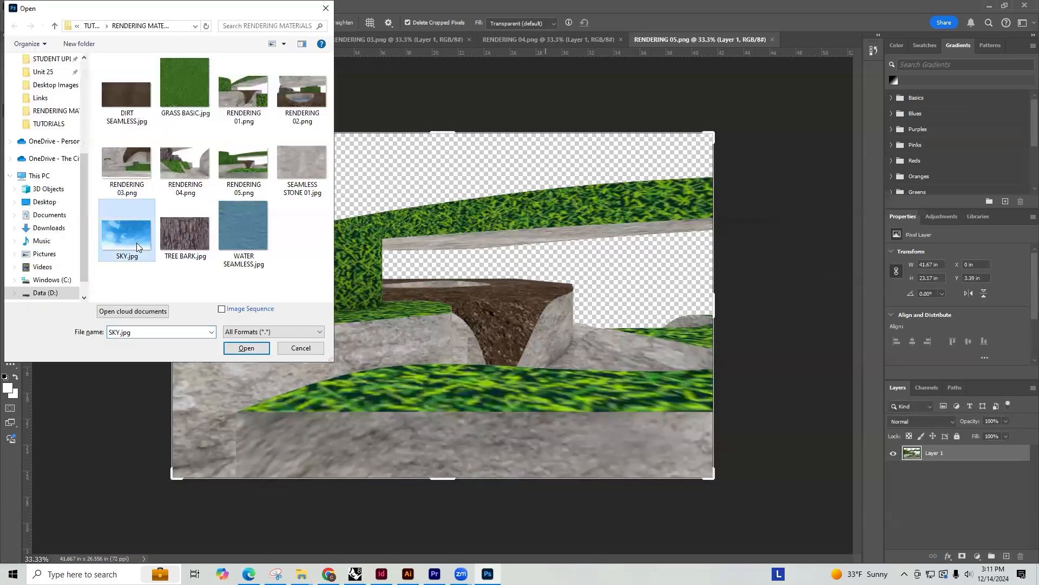
double_click(136, 243)
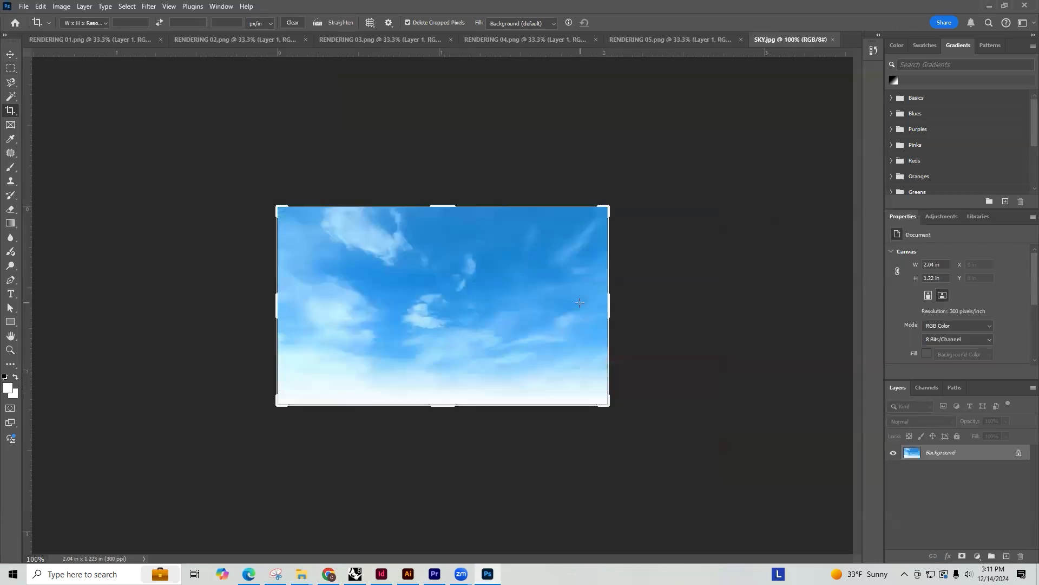
key("m")
left_click_drag(631, 421, 216, 136)
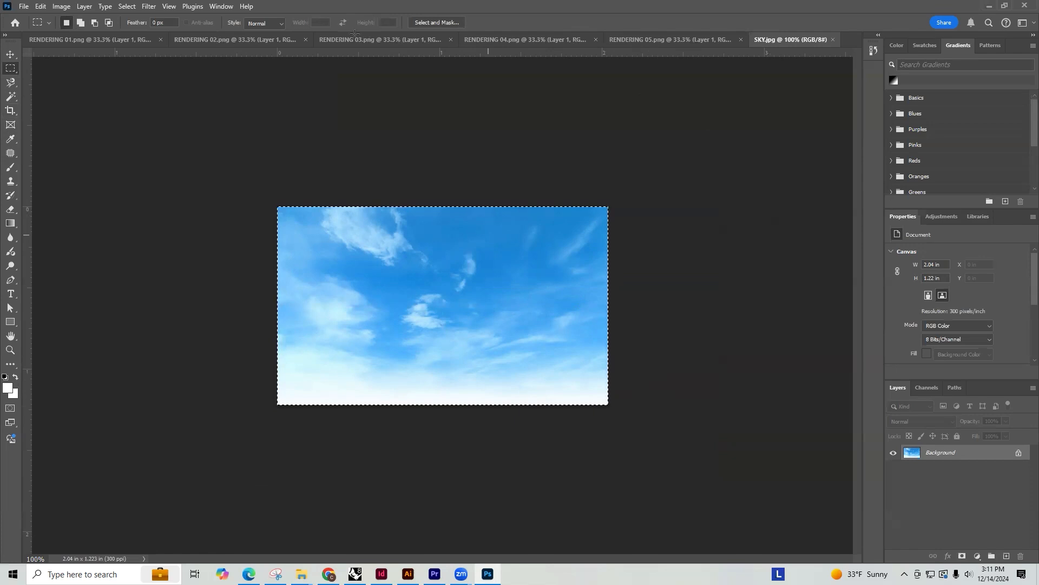
Paste the copied sky into RENDERING 01.png, place its layer beneath Layer 1 and move it to the canvas's upper-left corner
left_click(89, 39)
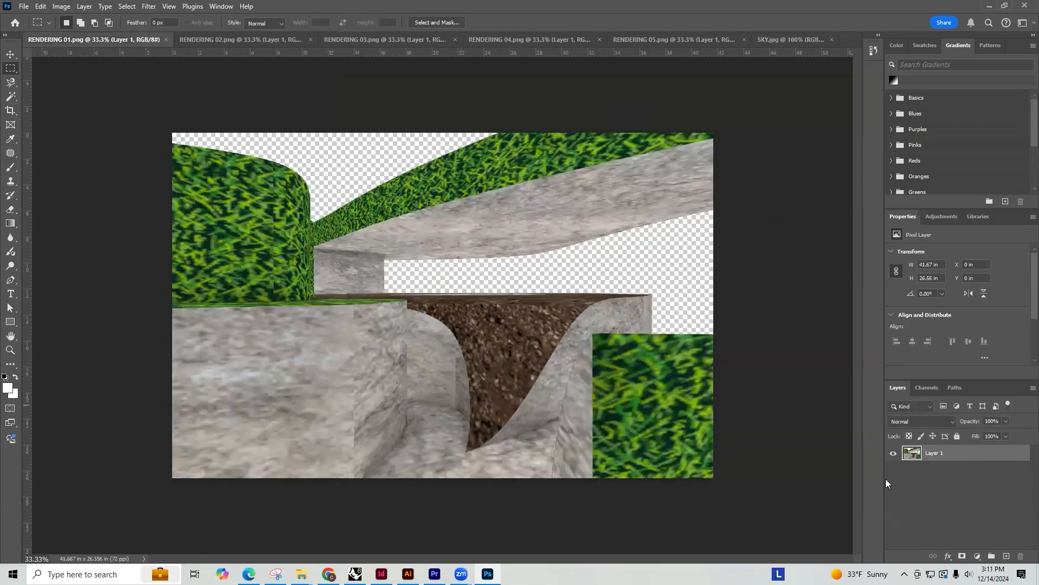
left_click(938, 466)
left_click(11, 54)
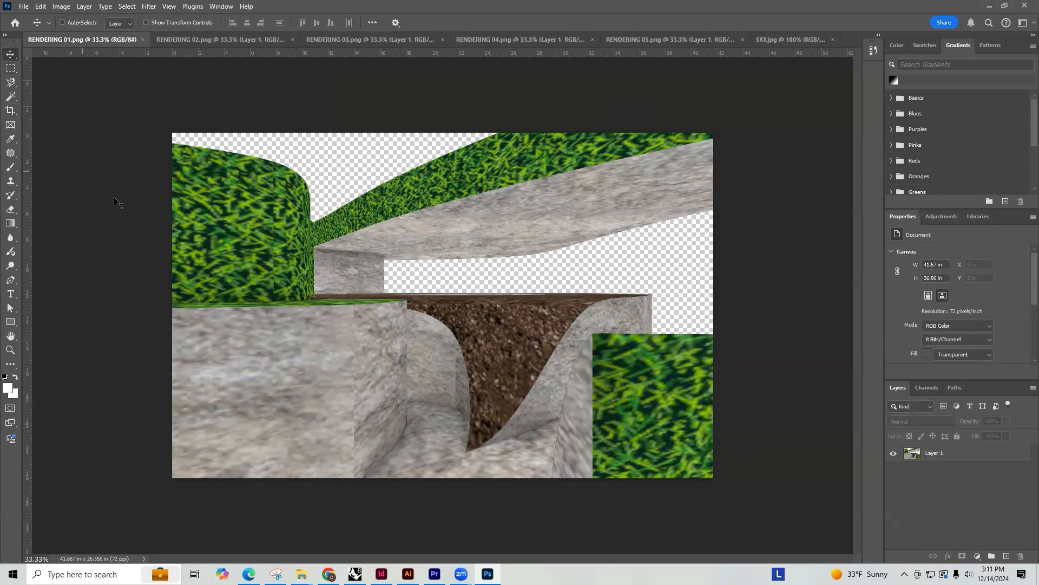
key("ctrl+v")
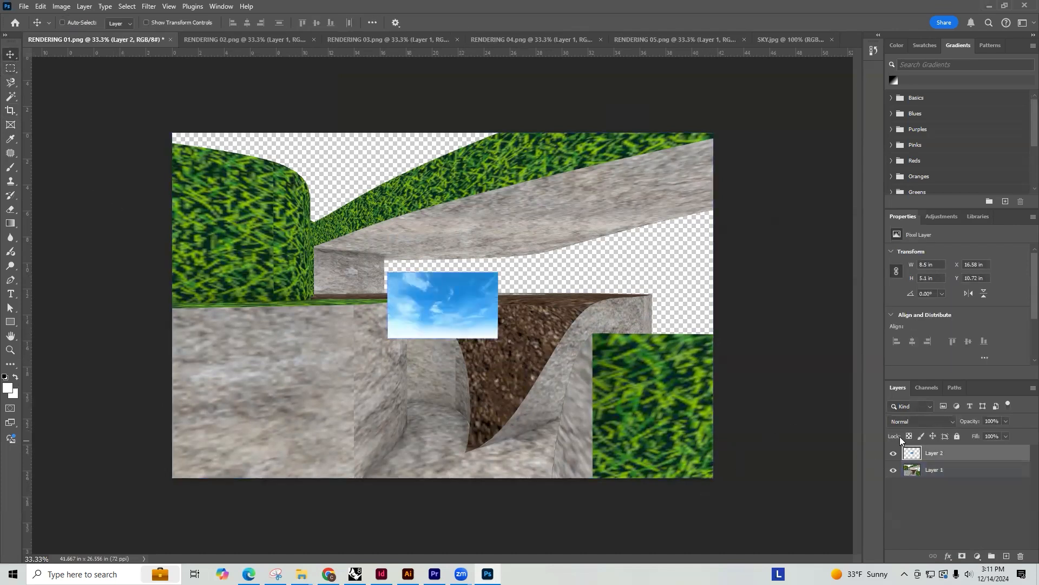
left_click_drag(936, 455, 936, 474)
left_click_drag(402, 278, 179, 138)
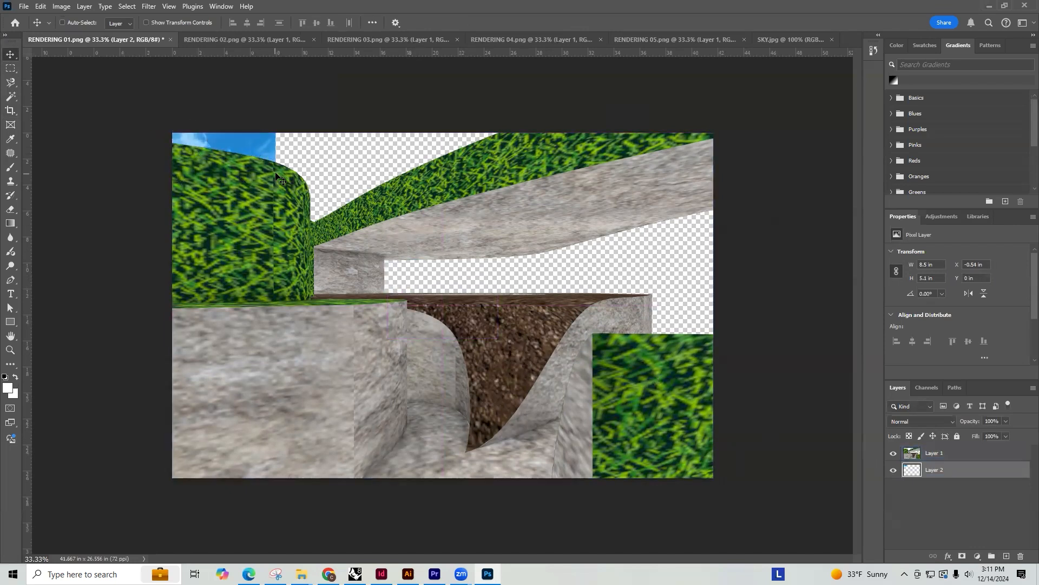
Transform the sky in RENDERING 01.png to about 44.08 × 16.61 in, spanning the canvas width behind the model
key("ctrl+t")
left_click_drag(275, 199, 753, 397)
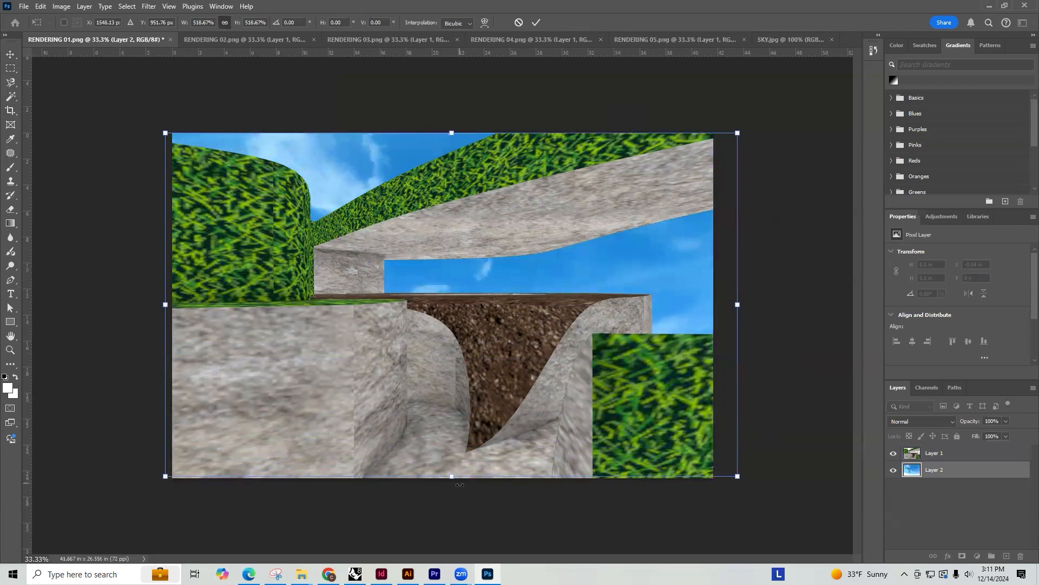
left_click_drag(452, 478, 463, 351)
key("Return")
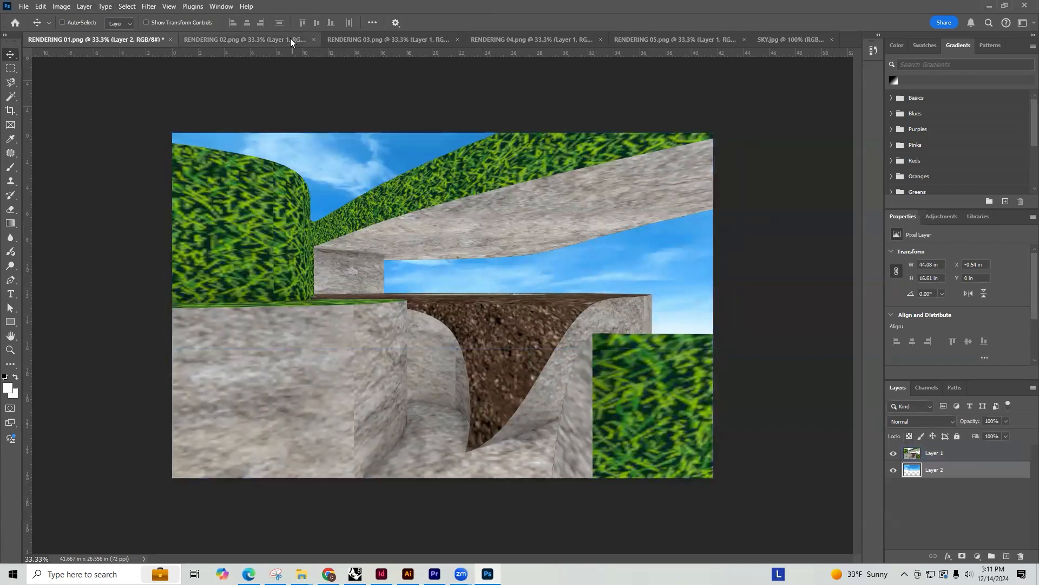
Paste the sky into RENDERING 02.png and move it to the canvas's upper-left corner with Free Transform
left_click(238, 40)
key("ctrl+v")
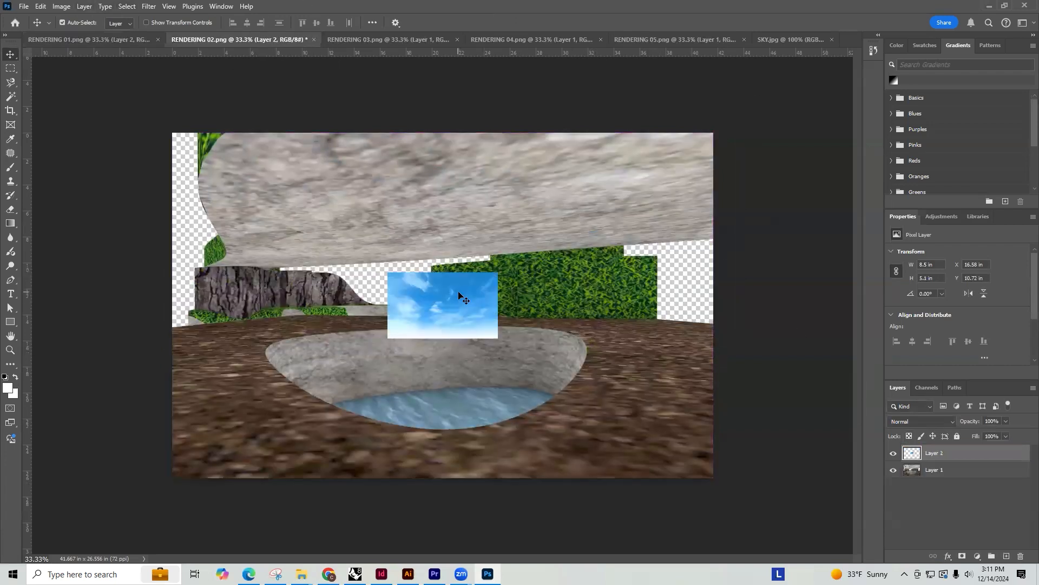
key("ctrl+t")
left_click_drag(430, 295, 216, 155)
Stretch the sky in RENDERING 02.png to about 41.67 × 15.88 in and place its layer beneath Layer 1
left_click_drag(282, 165, 713, 190)
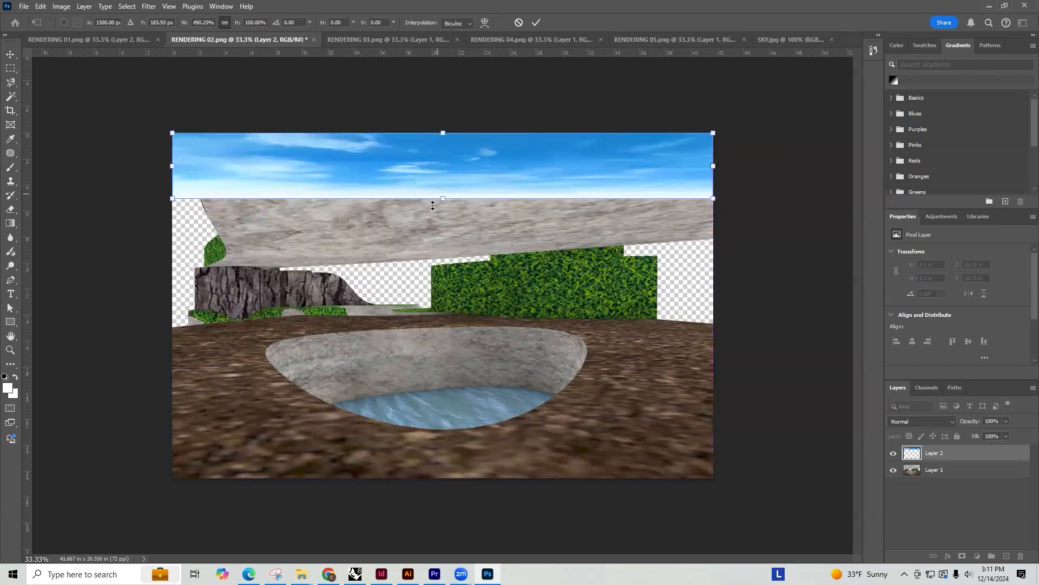
left_click_drag(444, 197, 447, 339)
key("Return")
left_click_drag(920, 454, 929, 482)
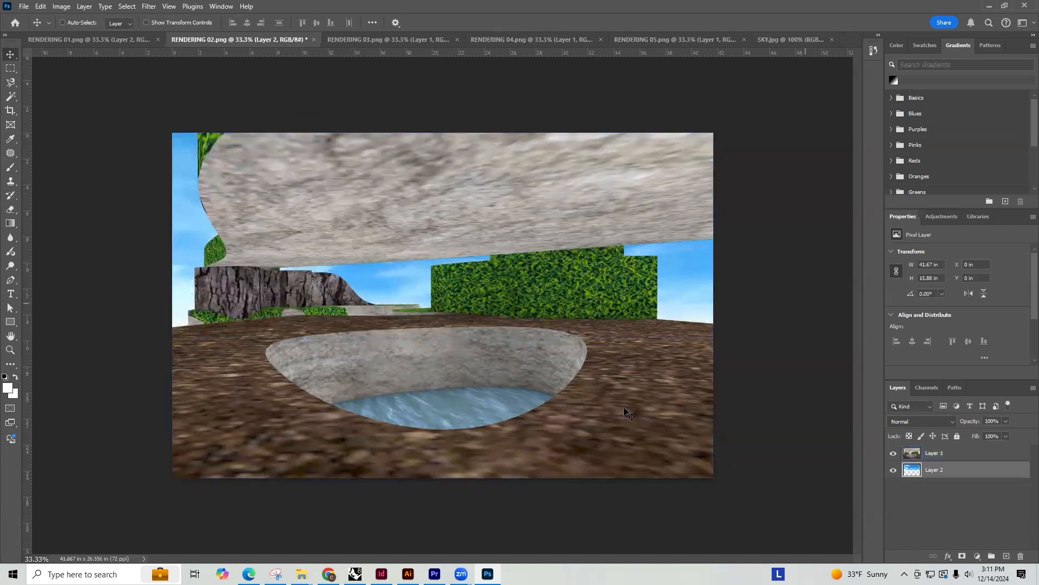
Switch to Chrome and search Google Images for "GALAXY" in a new tab
left_click(335, 569)
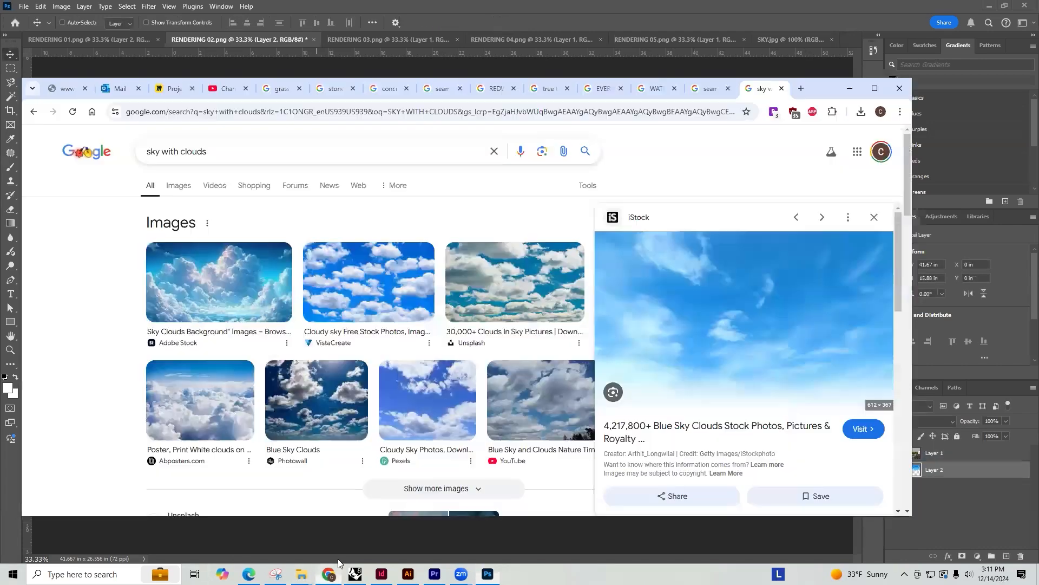
left_click(801, 89)
type("GALAXY")
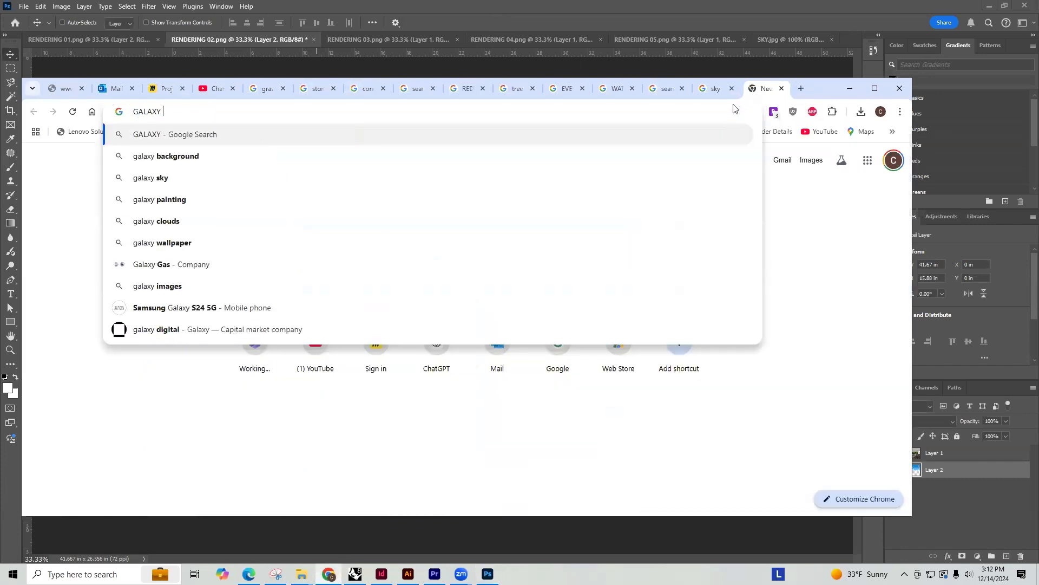
key("Return")
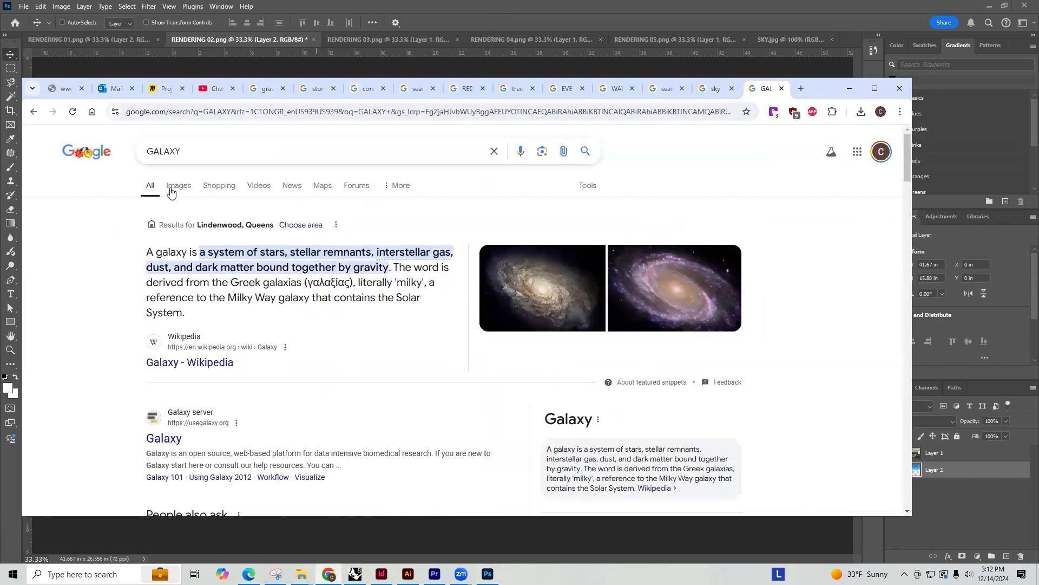
left_click(176, 188)
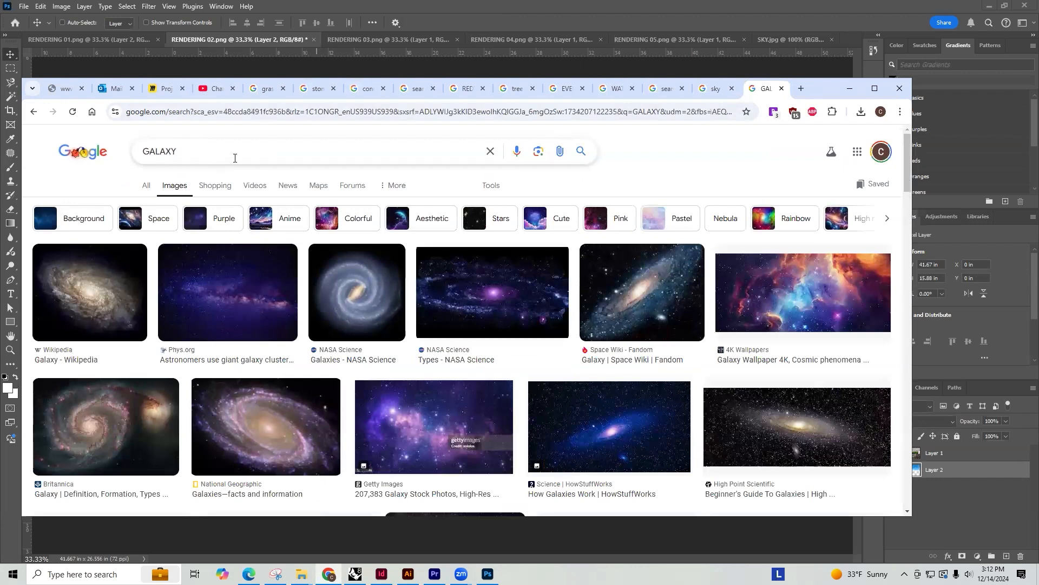
Save the 4K Wallpapers cosmic nebula image as COSMIC BACKGROUND in the RENDERING MATERIALS folder
left_click(849, 344)
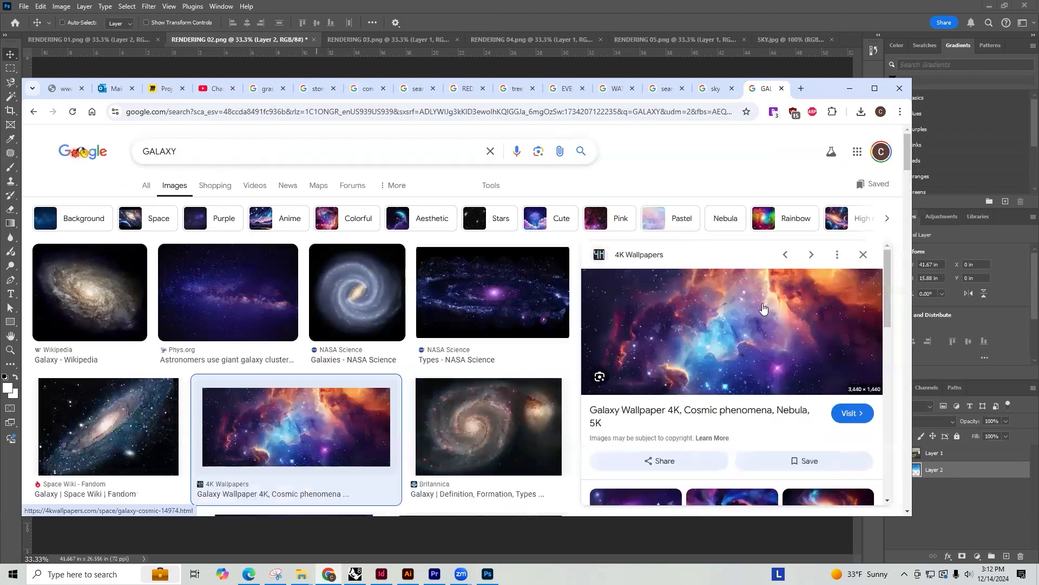
right_click(763, 309)
left_click(828, 181)
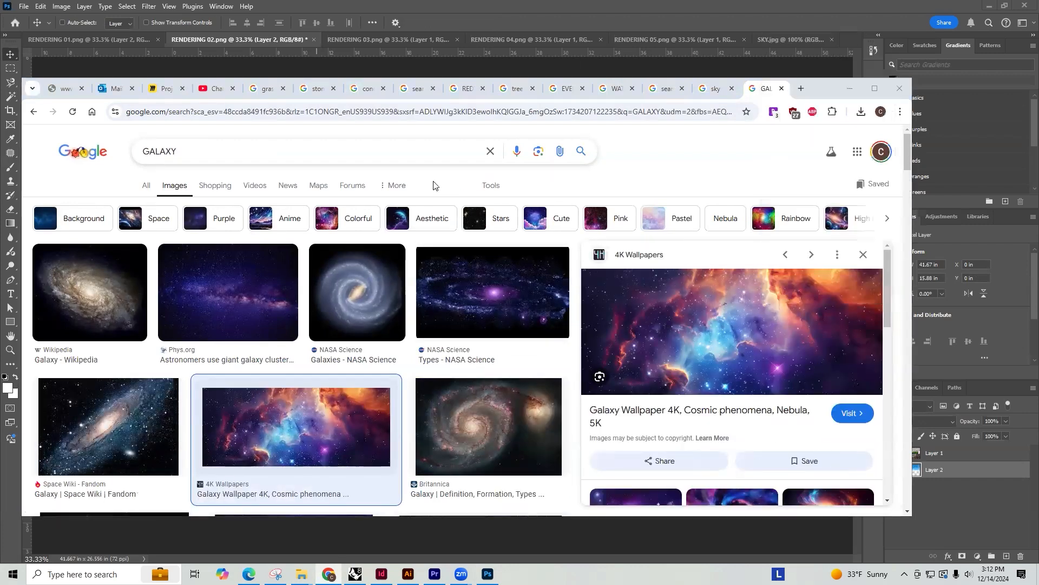
type("COS")
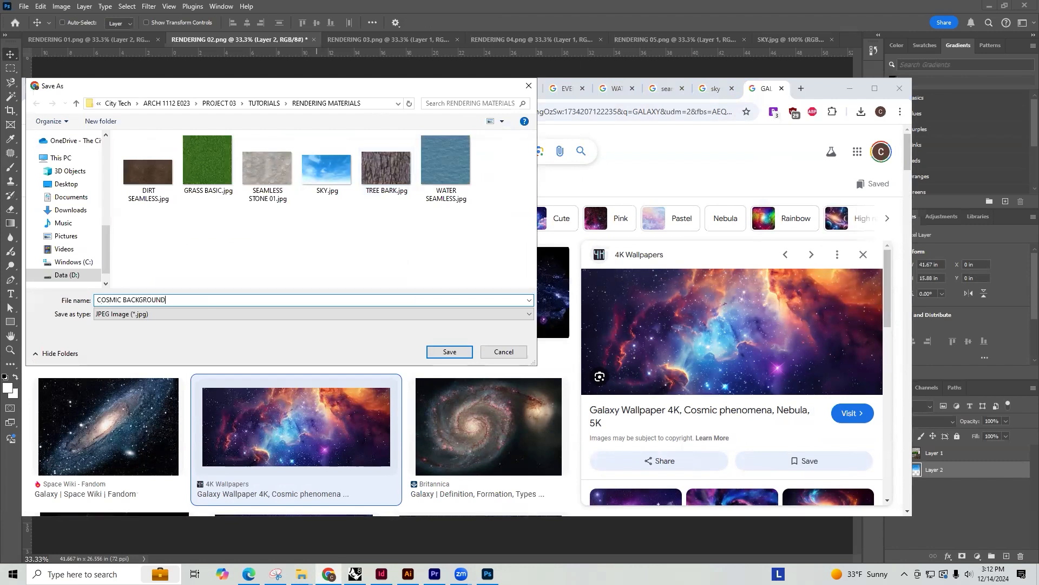
type("MIC BACKGROUND")
key("Return")
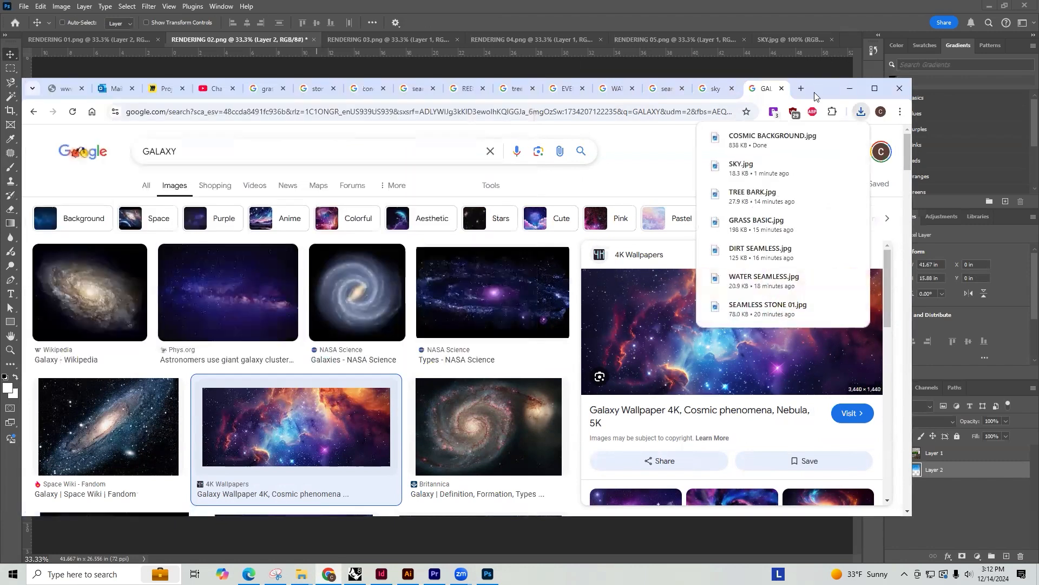
Return to Photoshop, open COSMIC BACKGROUND.jpg and select the whole image with a rectangular marquee
left_click(849, 88)
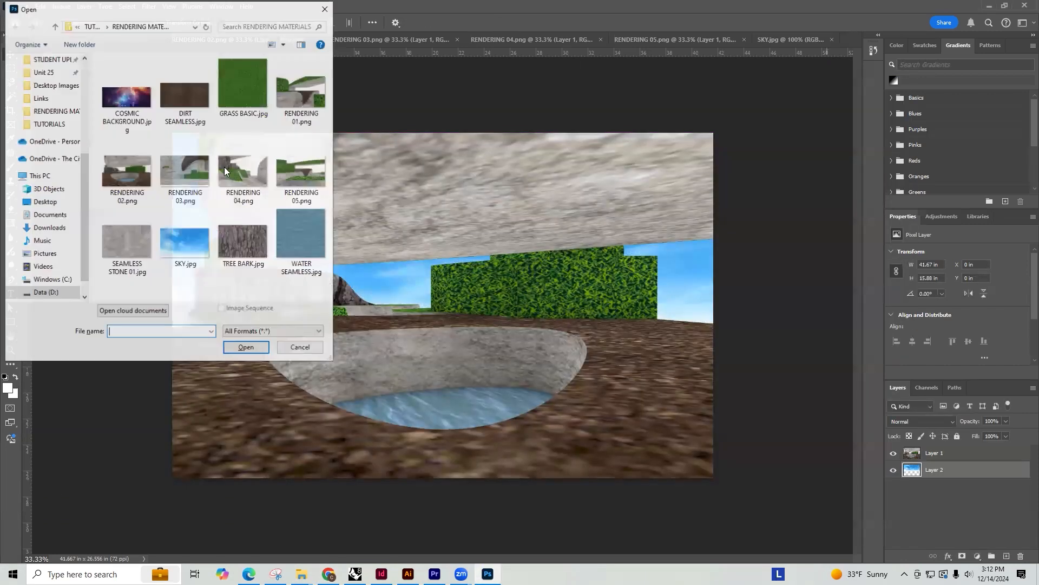
double_click(126, 96)
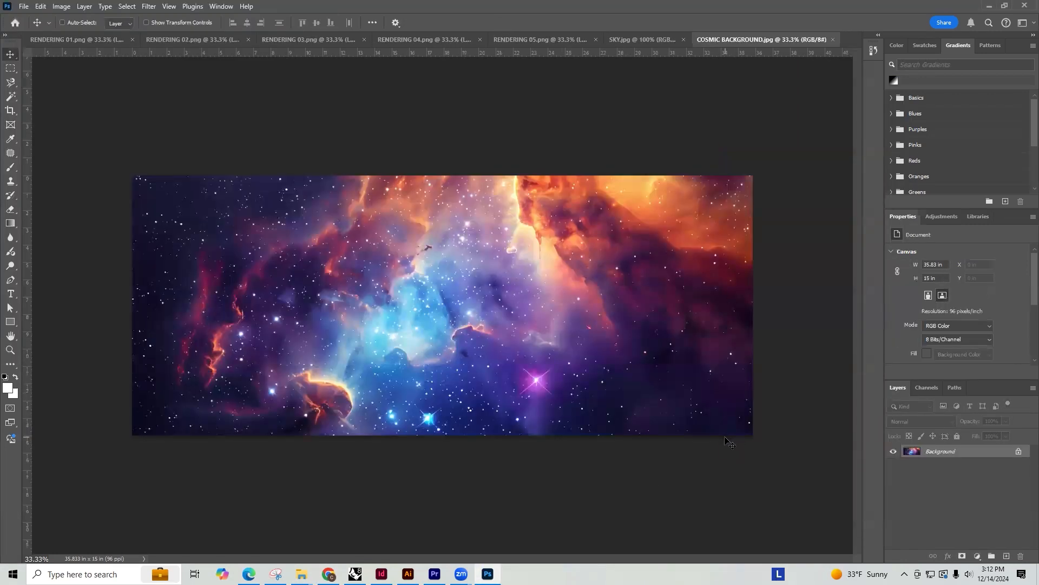
key("m")
left_click_drag(777, 454, 106, 134)
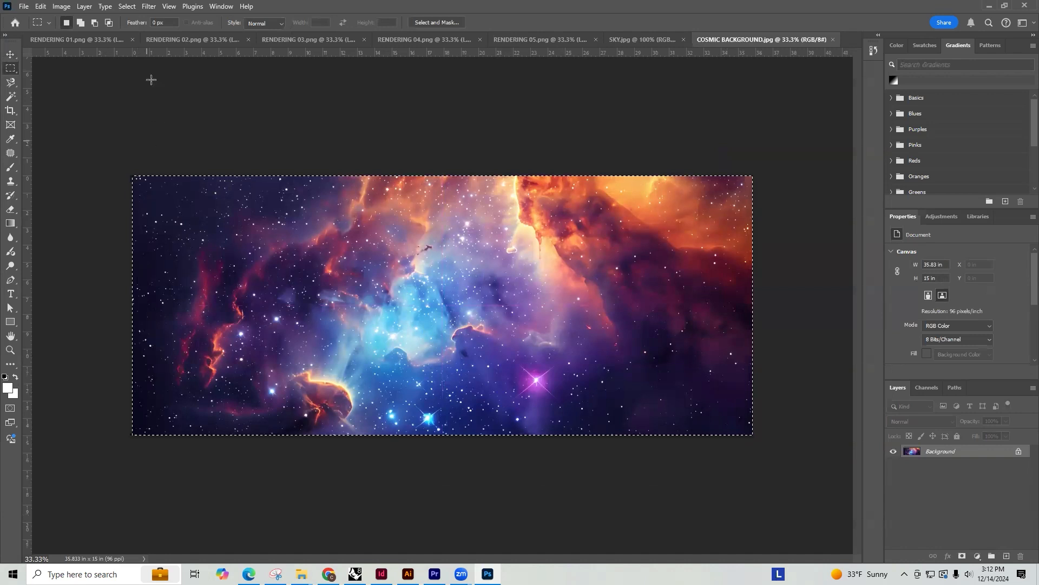
Paste the cosmic background into RENDERING 04.png, align it with the canvas's top edge and place its layer beneath Layer 1
left_click(294, 38)
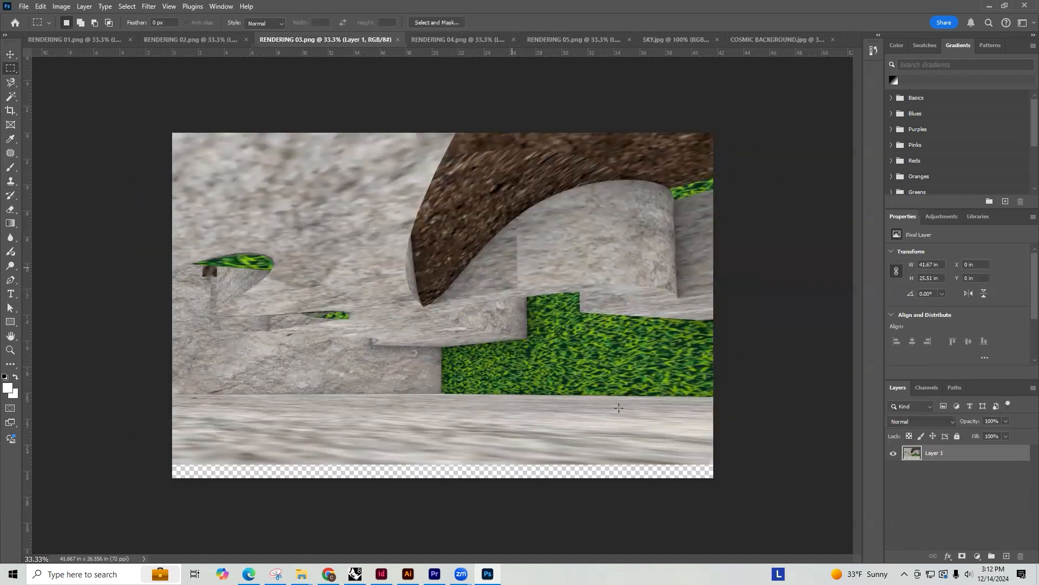
left_click(422, 40)
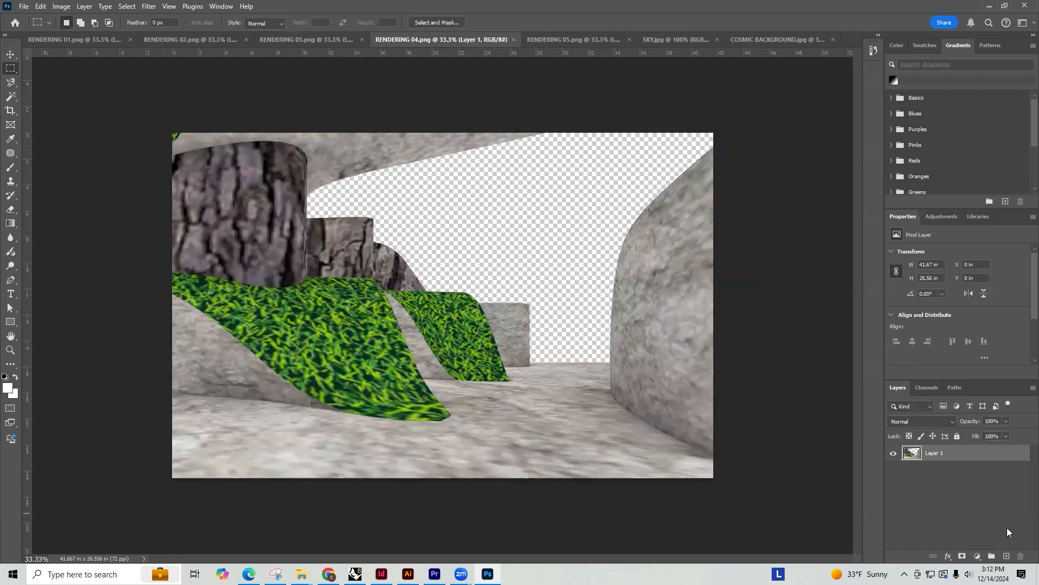
key("ctrl+v")
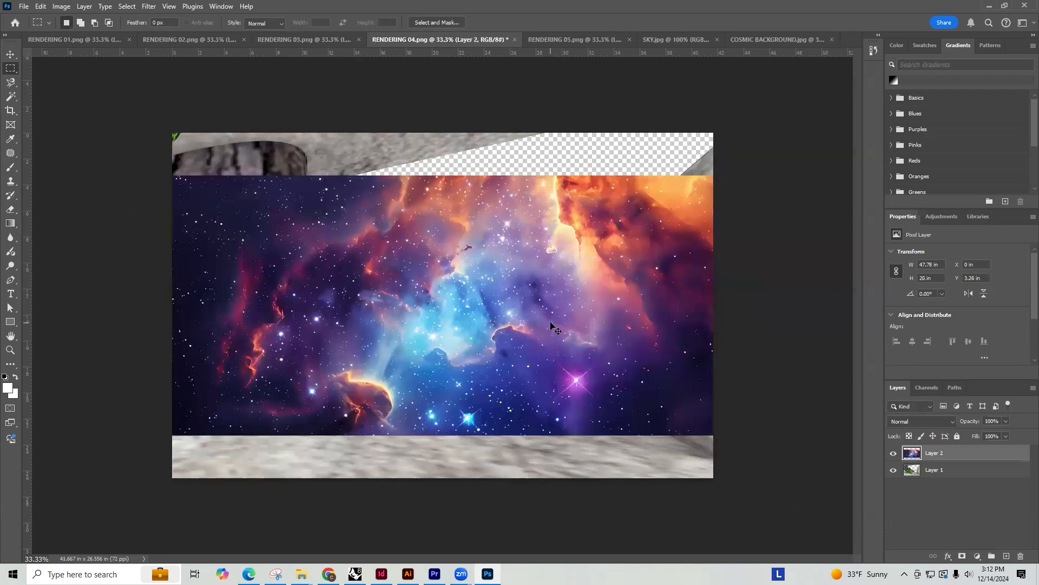
key("ctrl+t")
left_click_drag(446, 292, 477, 221)
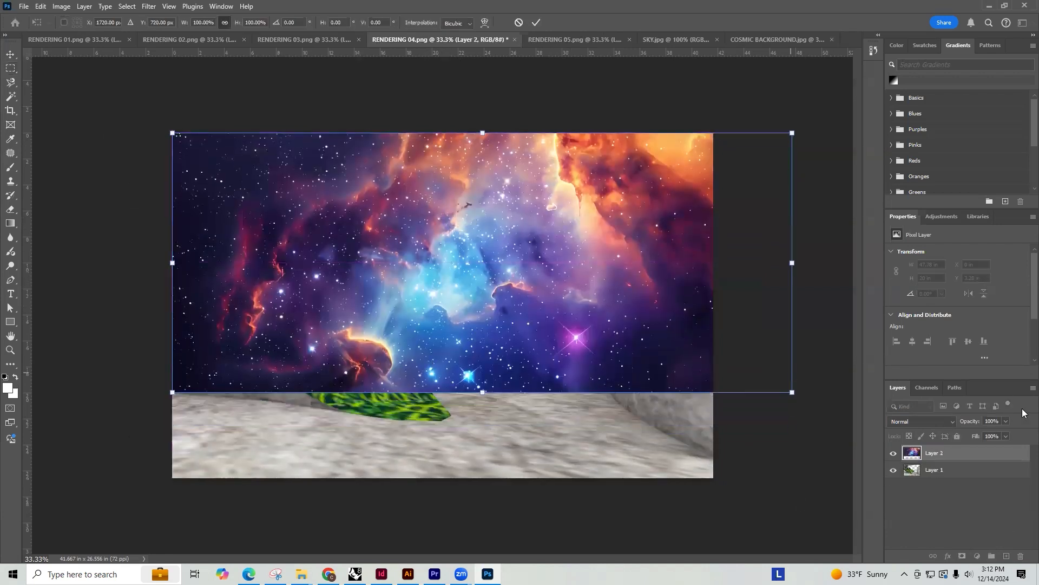
key("Return")
left_click_drag(933, 454, 932, 476)
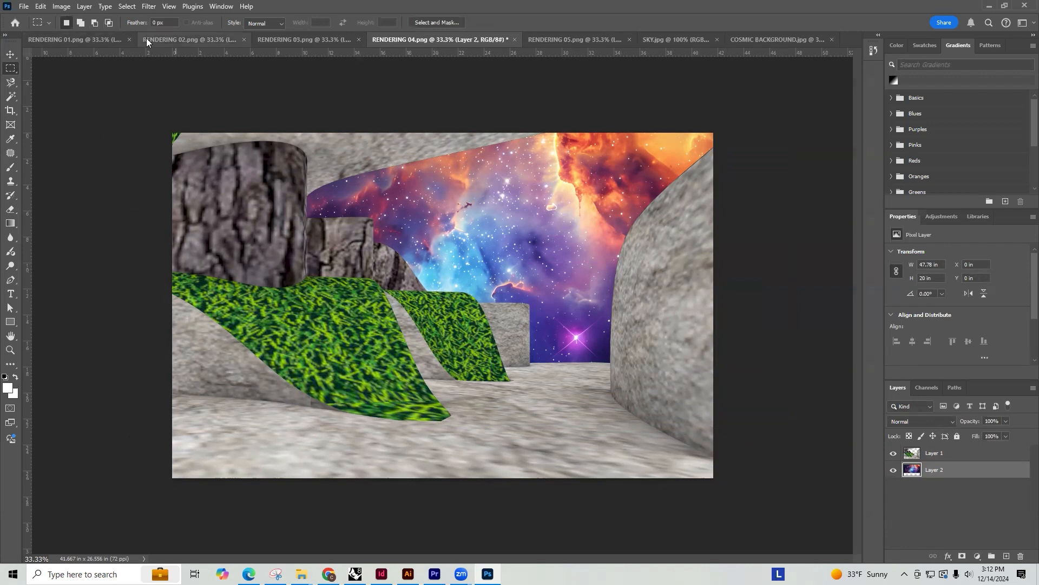
In RENDERING 03.png, select a full-width stone strip about 4.1 in high above the transparent gap and stretch it to the canvas's bottom edge
left_click(306, 39)
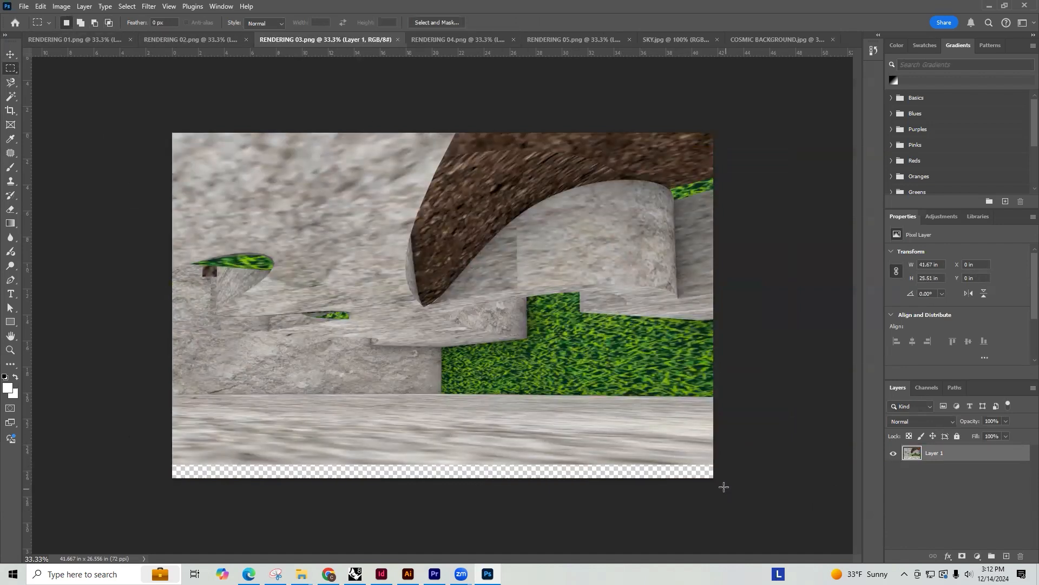
left_click_drag(714, 463, 143, 429)
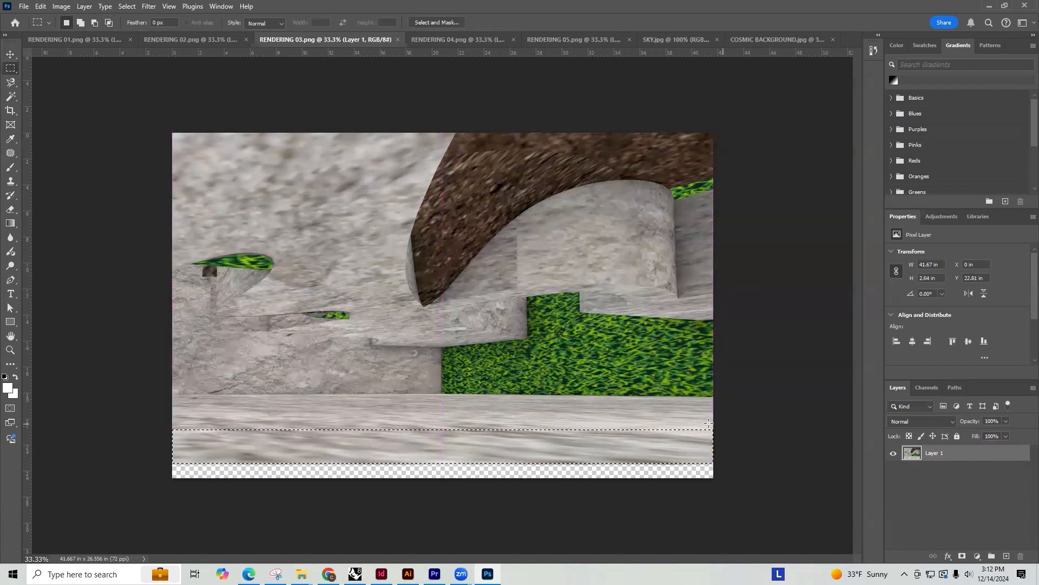
left_click_drag(716, 407, 158, 459)
key("ctrl+t")
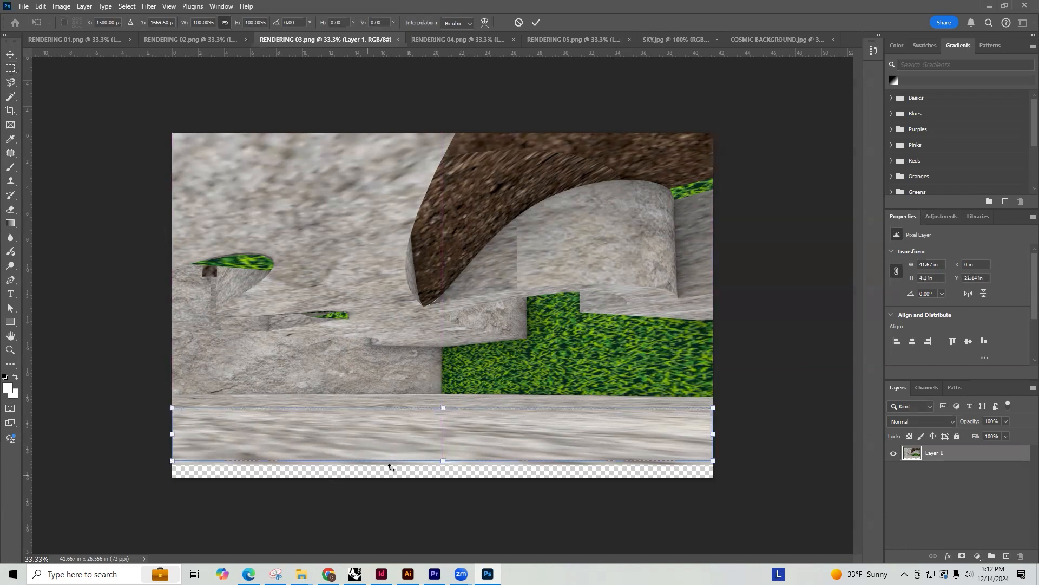
left_click_drag(442, 462, 445, 476)
key("Return")
key("ctrl+d")
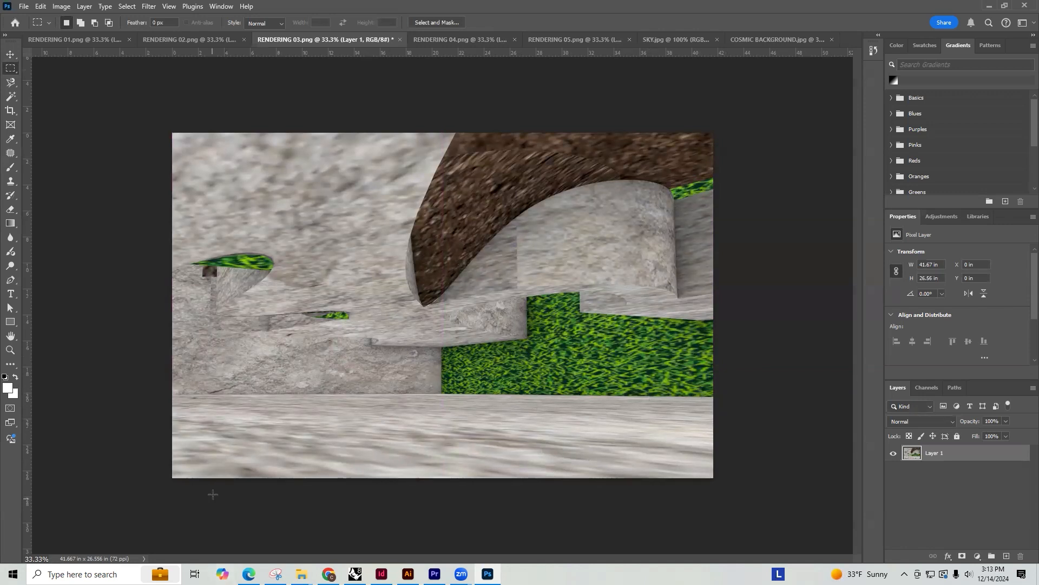
Search Google for "nonscandinavia" in a new Chrome tab and open the silhouettes page of the Nonscandinavia site
left_click(329, 574)
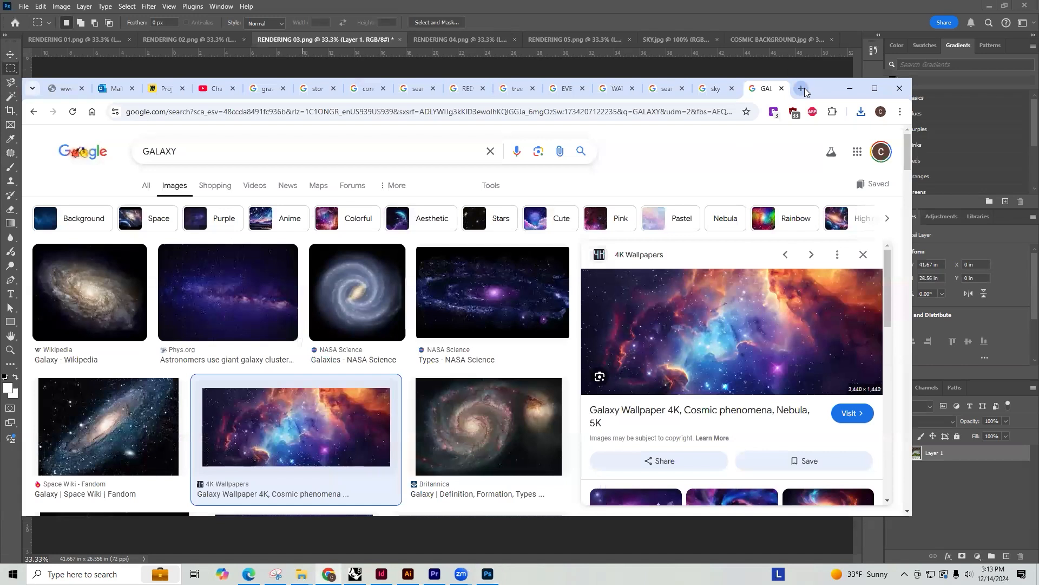
left_click(802, 88)
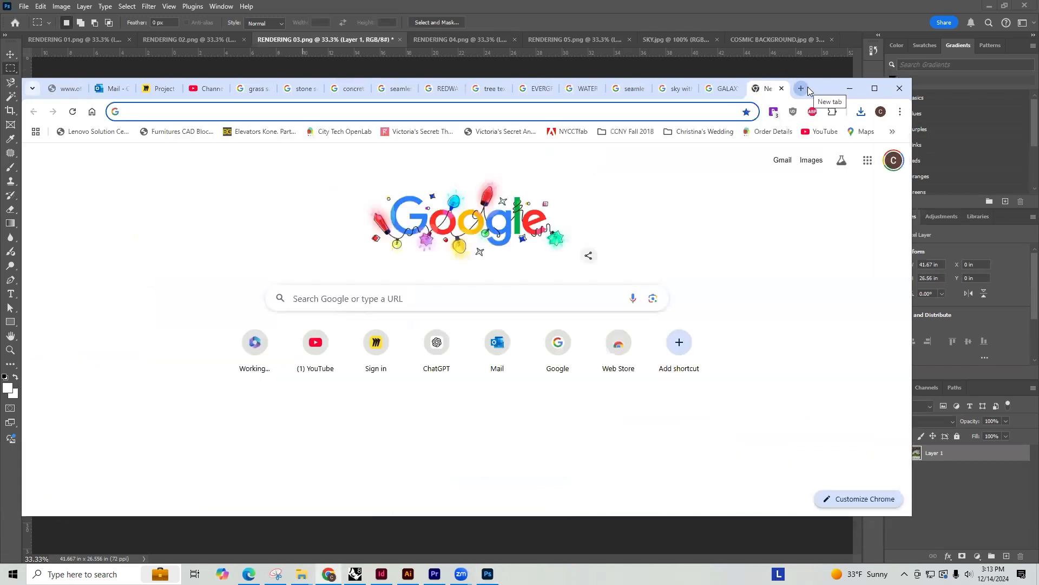
type("NOC")
key("BackSpace")
type("NSCANDI")
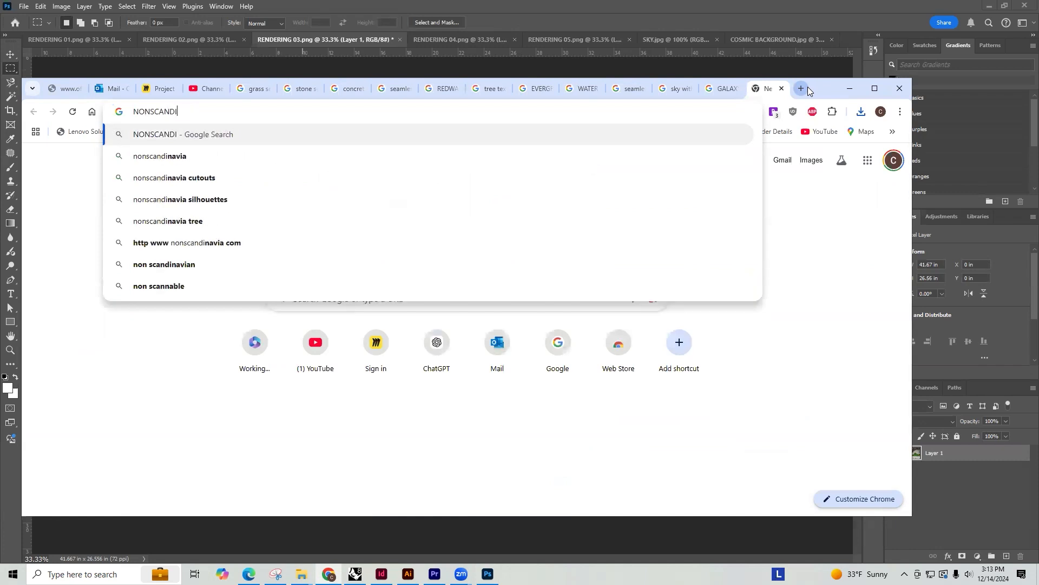
key("Down")
key("Return")
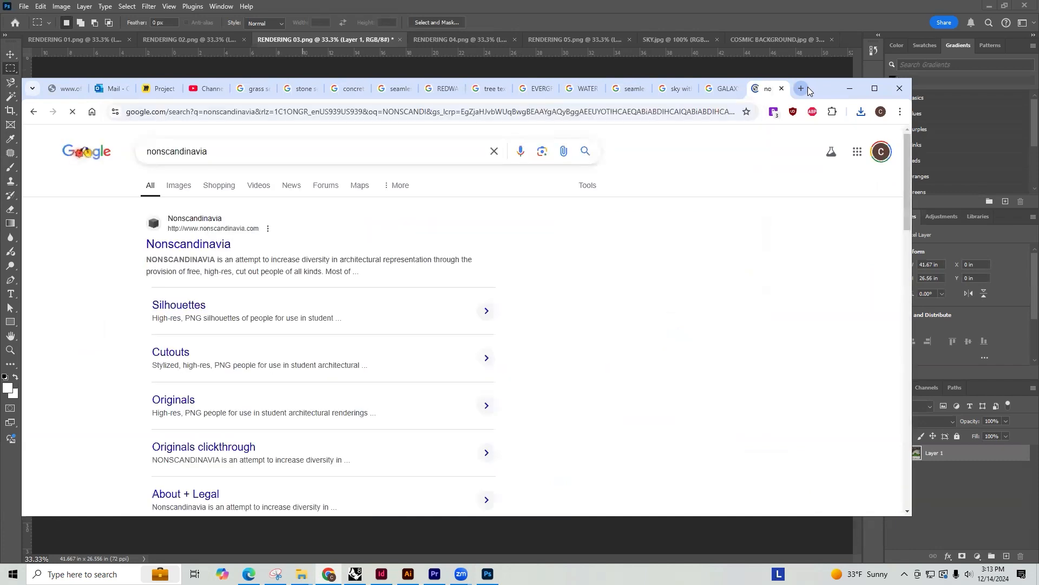
left_click(190, 246)
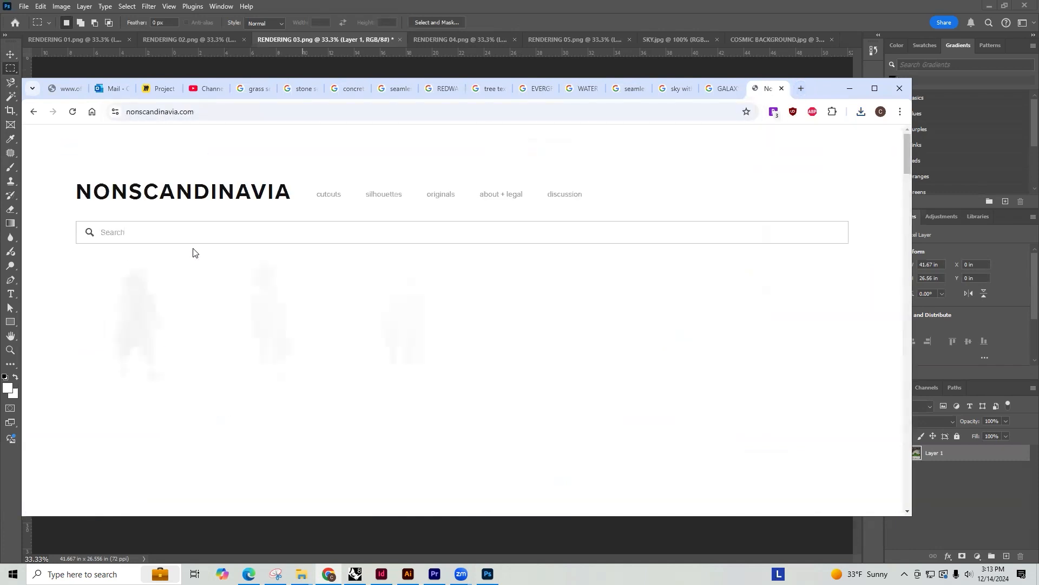
left_click(384, 195)
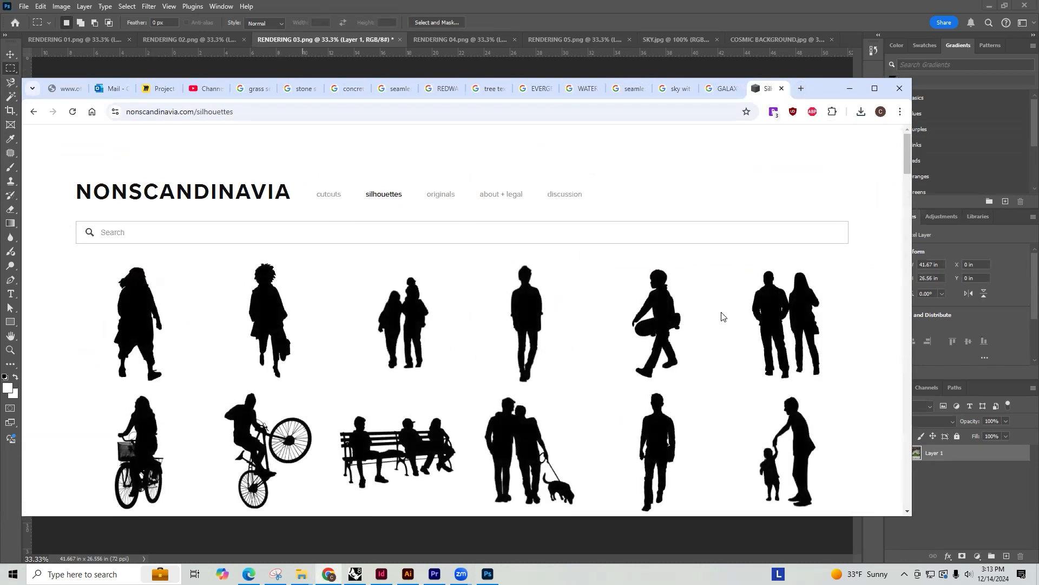
Save the silhouette of the couple walking a dog as NS_0016.png in the RENDERING MATERIALS folder
scroll(728, 312, "down", 2)
left_click(513, 334)
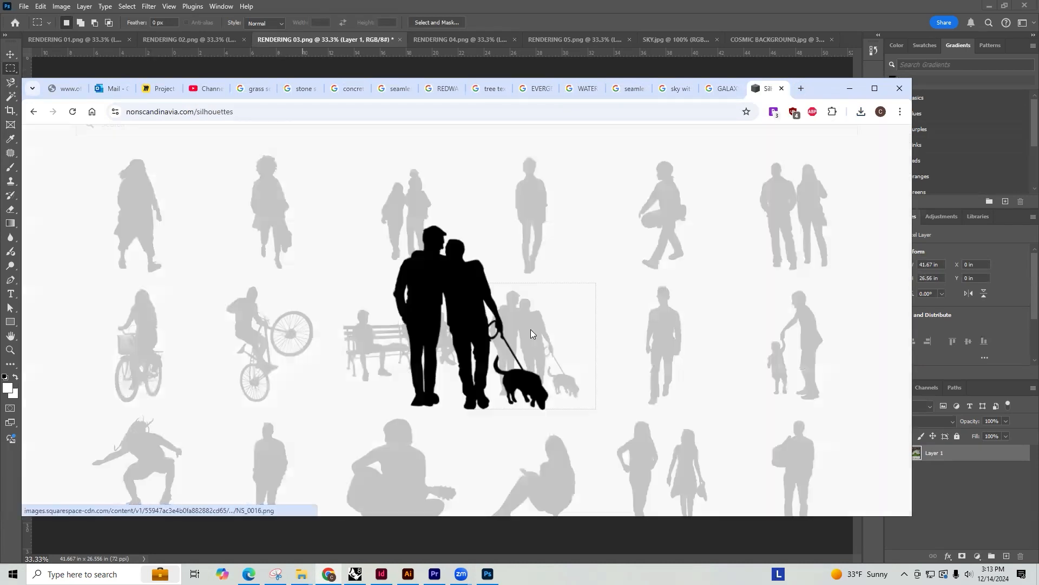
right_click(432, 317)
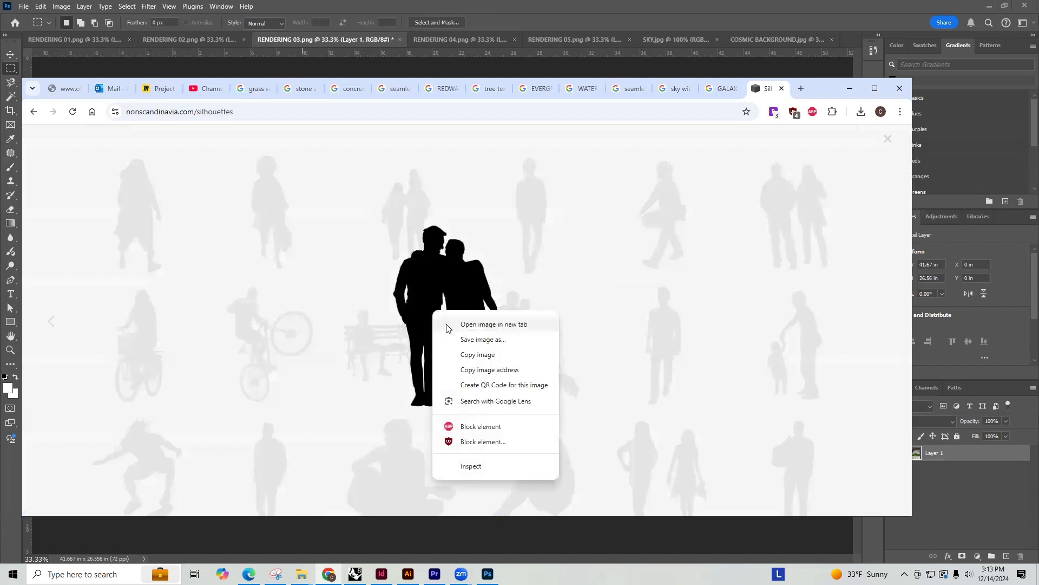
left_click(476, 340)
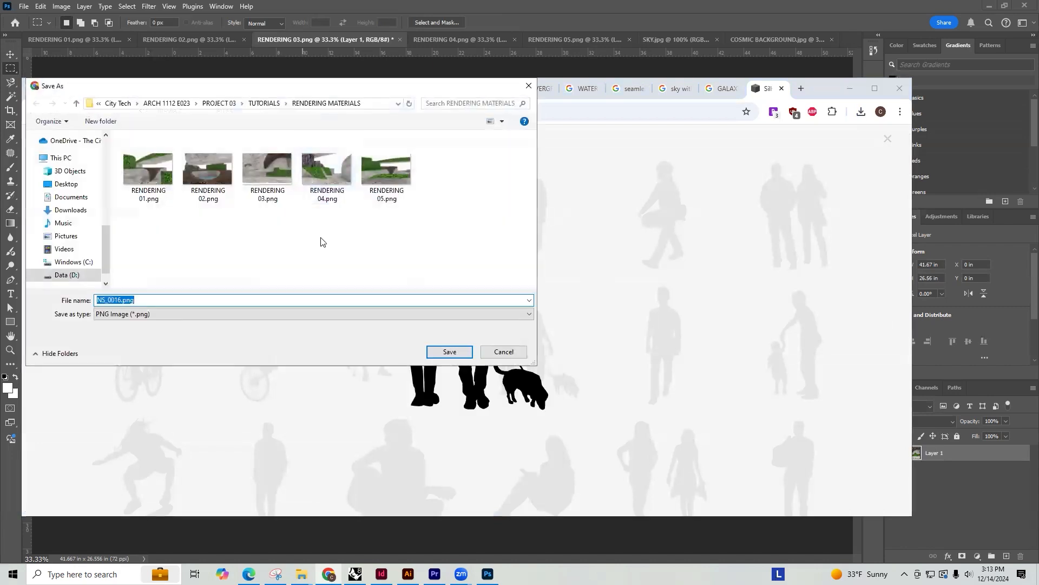
key("Return")
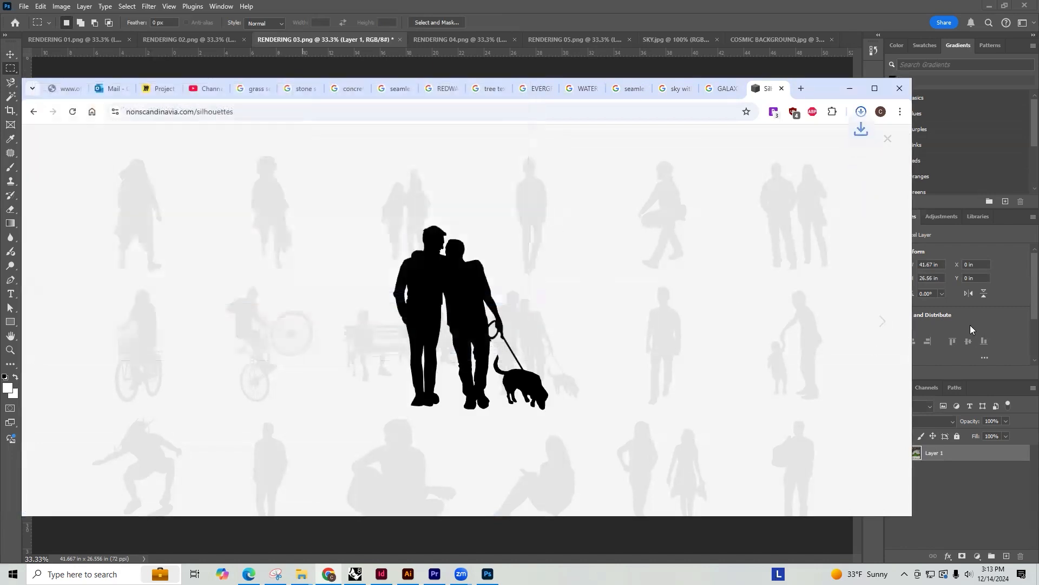
Browse ahead to the skateboarder silhouette and save it as NS_0020.png in the RENDERING MATERIALS folder
left_click(886, 323)
left_click(886, 323)
left_click(886, 323)
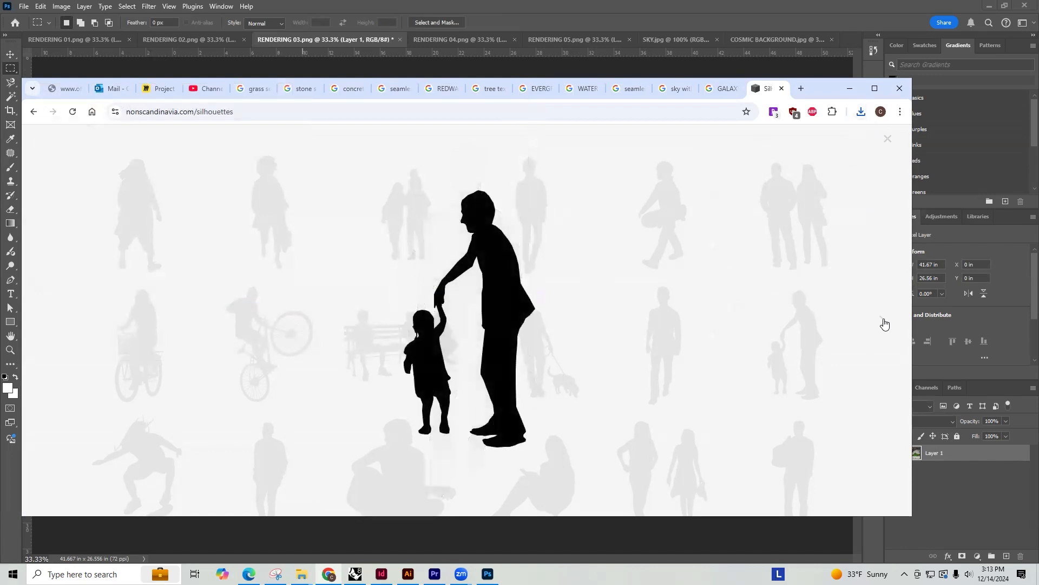
left_click(885, 324)
right_click(478, 296)
left_click(527, 322)
left_click(449, 351)
Look through the enlarged silhouettes following the skateboarder for more figures suited to the renderings
left_click(885, 323)
left_click(887, 324)
left_click(886, 325)
left_click(886, 326)
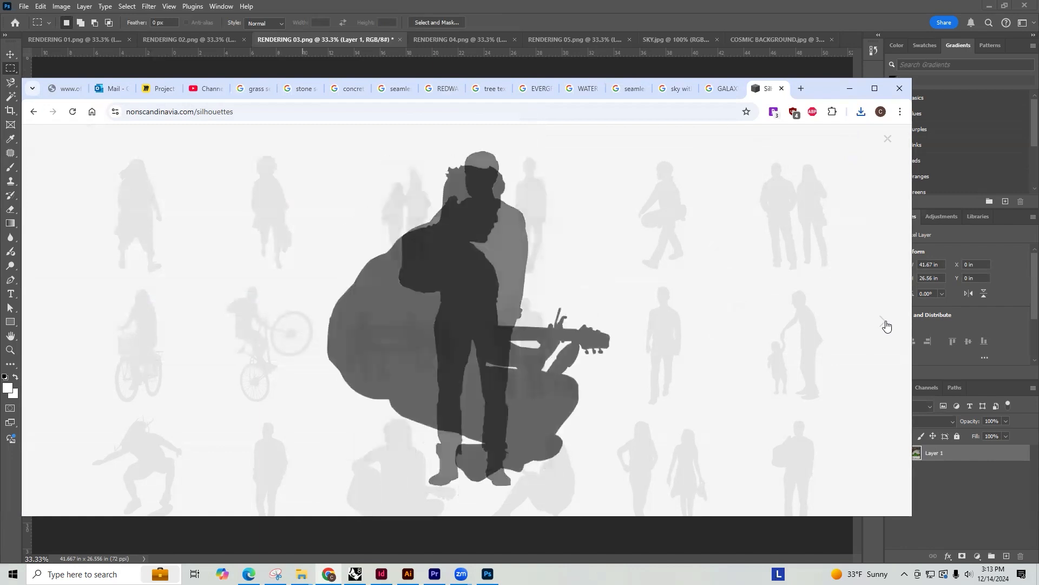
left_click(886, 325)
left_click(886, 325)
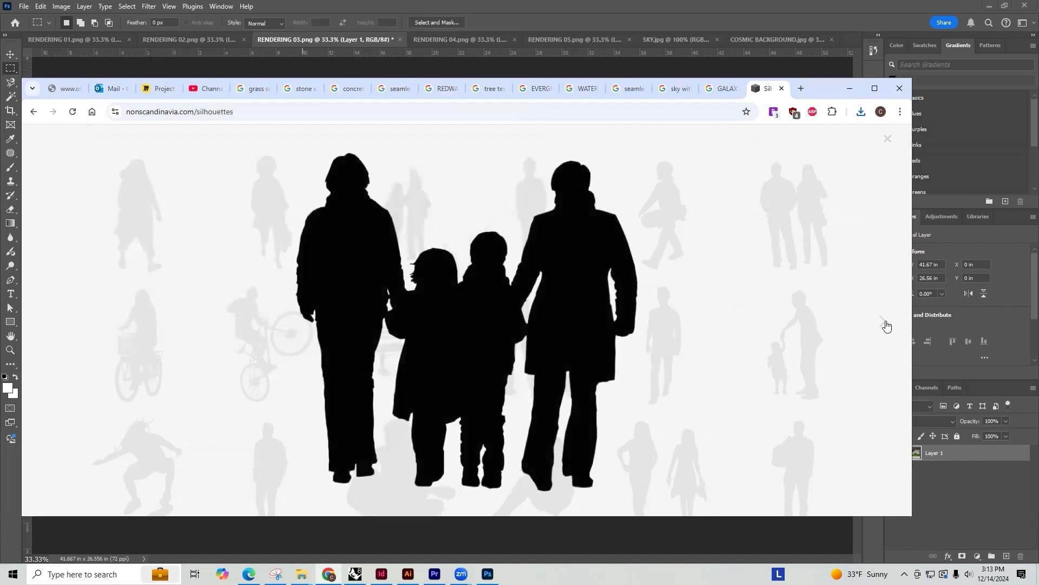
left_click(886, 325)
left_click(886, 325)
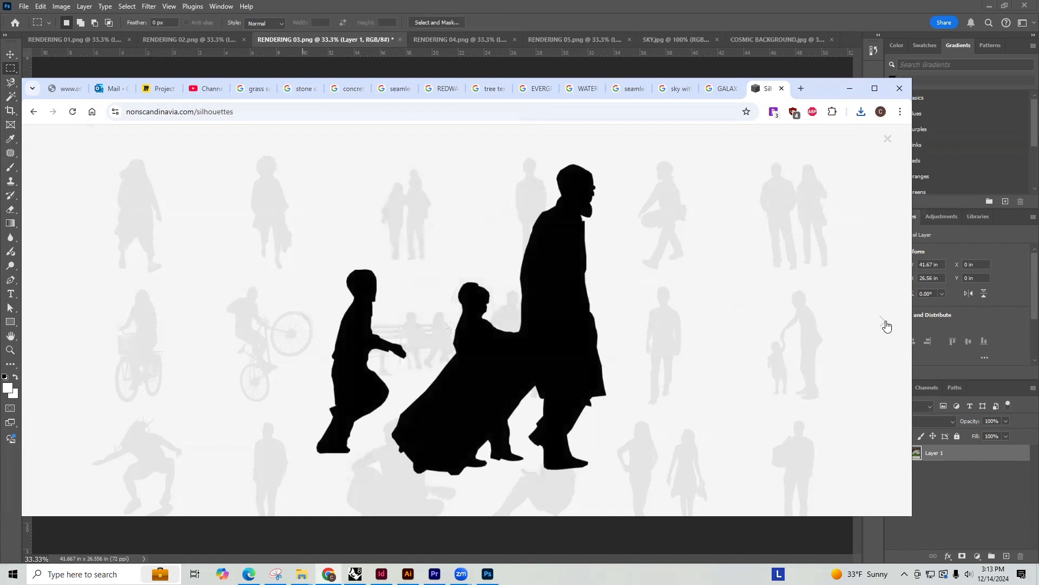
left_click(886, 325)
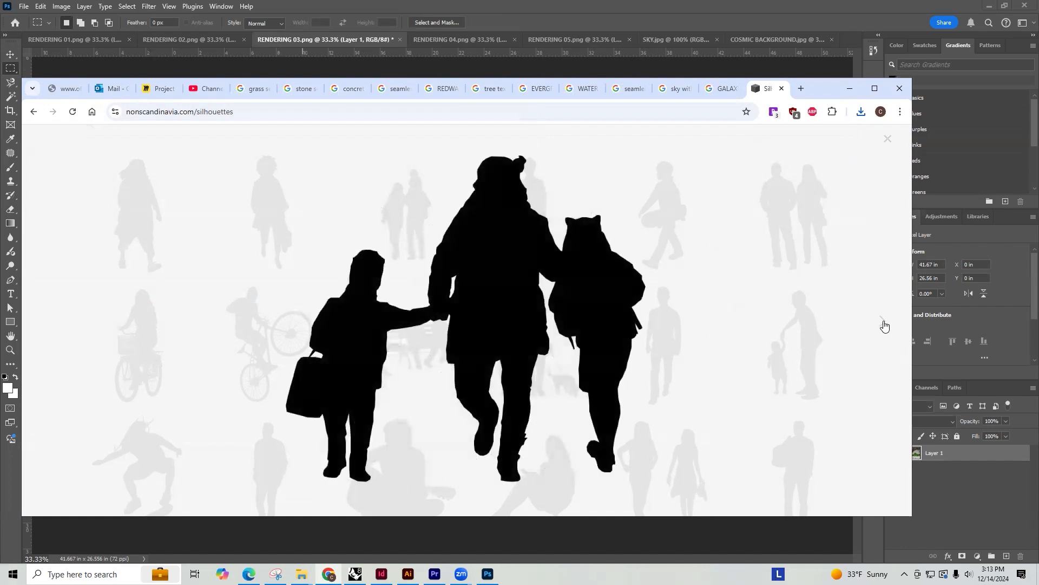
left_click(893, 324)
left_click(893, 324)
left_click(893, 323)
left_click(893, 324)
left_click(892, 324)
left_click(892, 324)
left_click(893, 324)
left_click(893, 323)
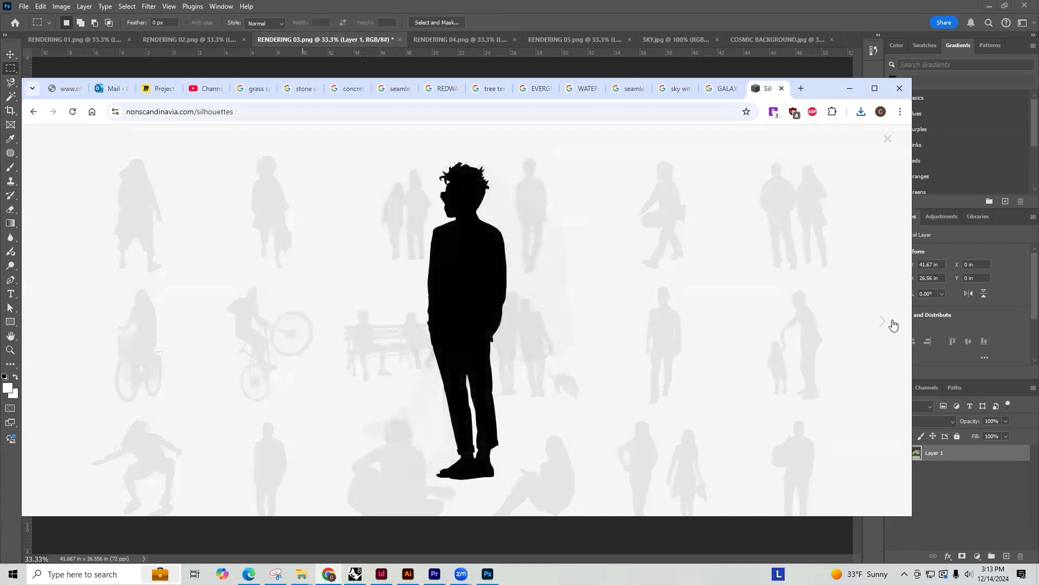
left_click(893, 324)
left_click(893, 324)
left_click(892, 322)
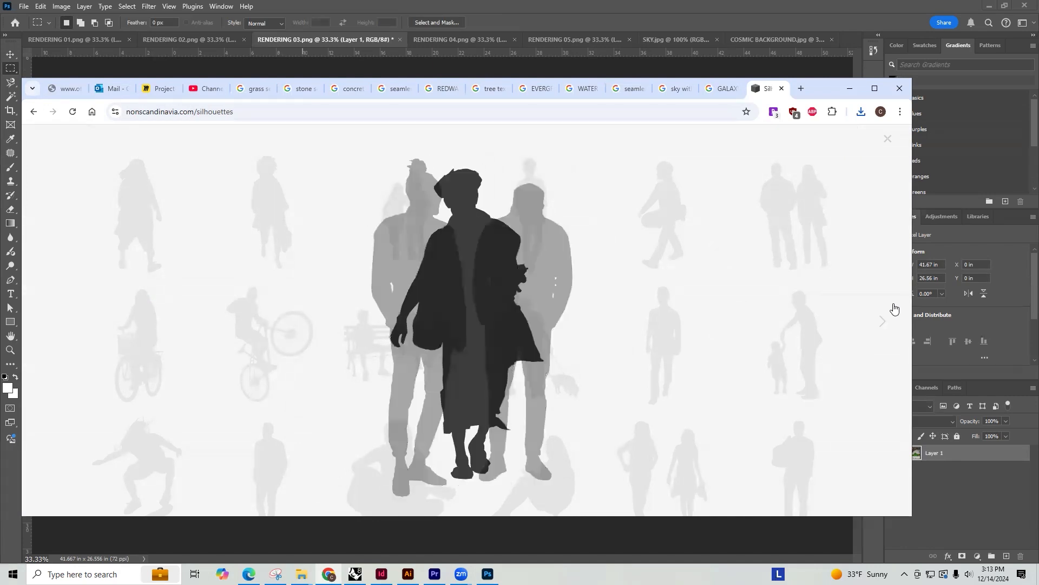
left_click(893, 142)
Find the silhouette of the helmeted cyclist with a front basket and save it as NS_0183.png
scroll(638, 367, "down", 8)
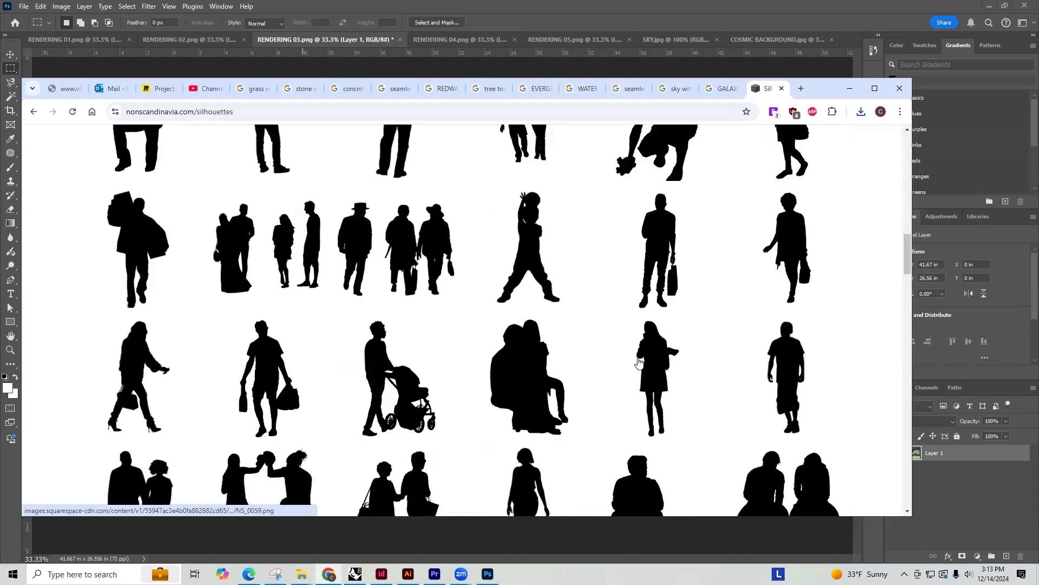
scroll(638, 368, "down", 10)
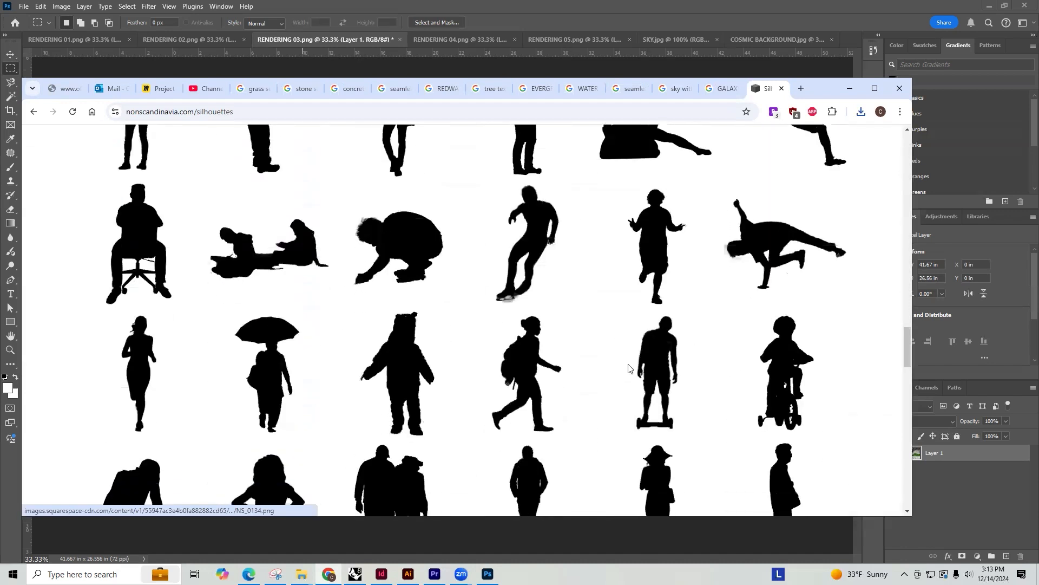
scroll(631, 365, "down", 8)
scroll(658, 407, "up", 4)
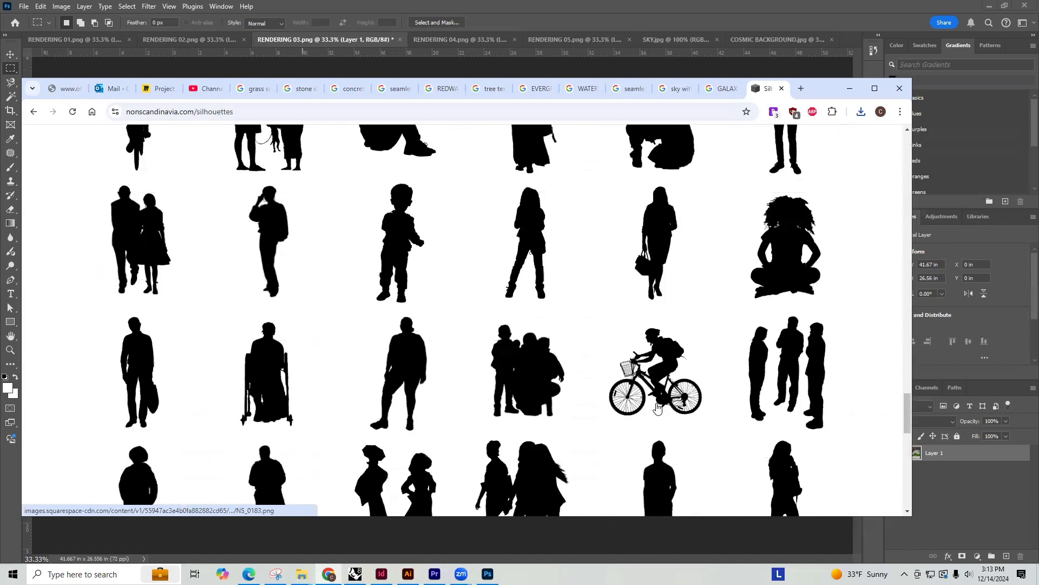
left_click(673, 360)
right_click(503, 262)
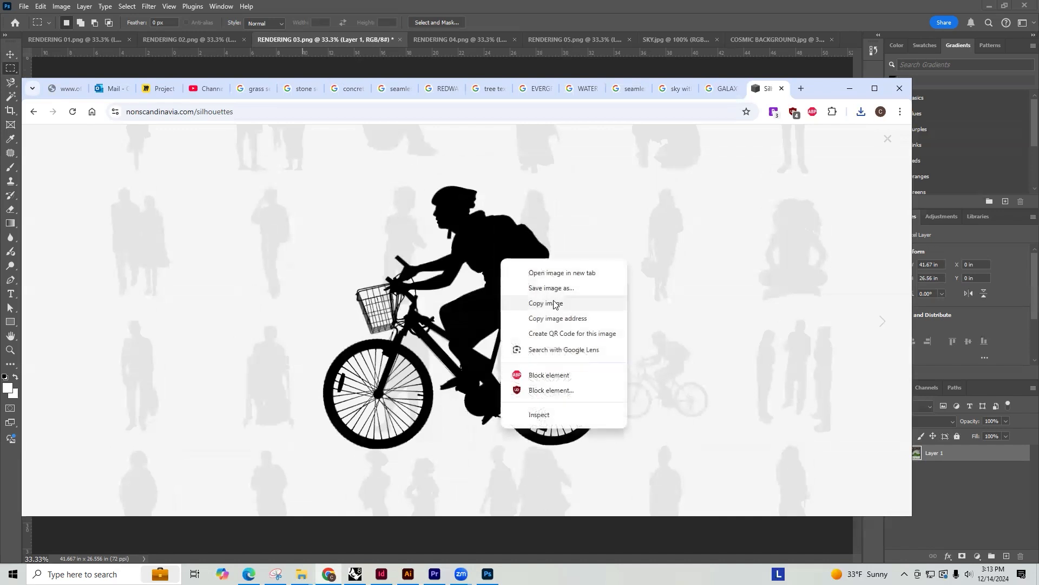
left_click(555, 289)
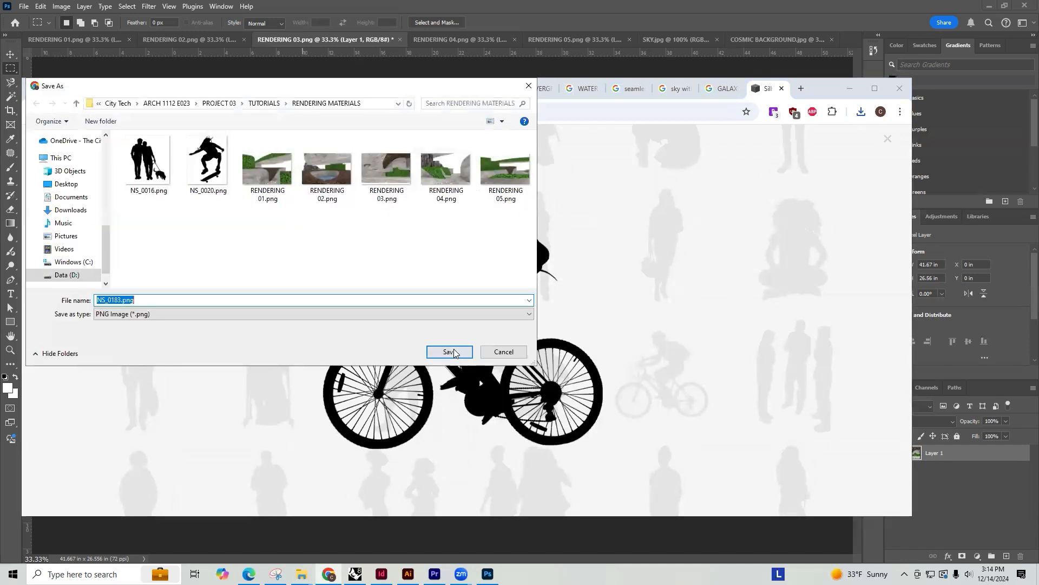
left_click(446, 349)
Find the silhouette of the three leaping dancers near the end of the gallery and save it as NS_0226.png
left_click(878, 332)
left_click(878, 331)
left_click(879, 332)
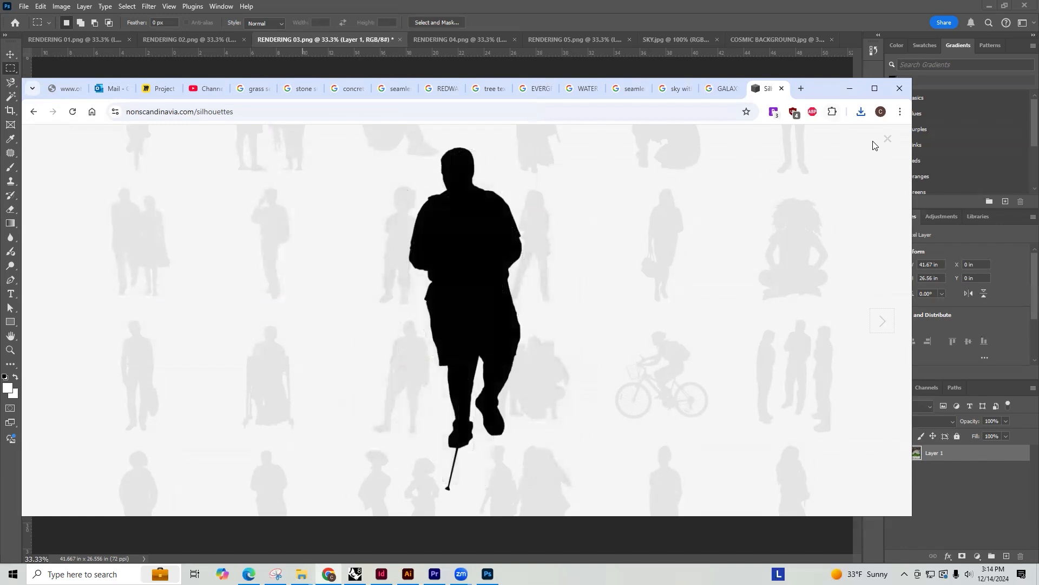
left_click(873, 141)
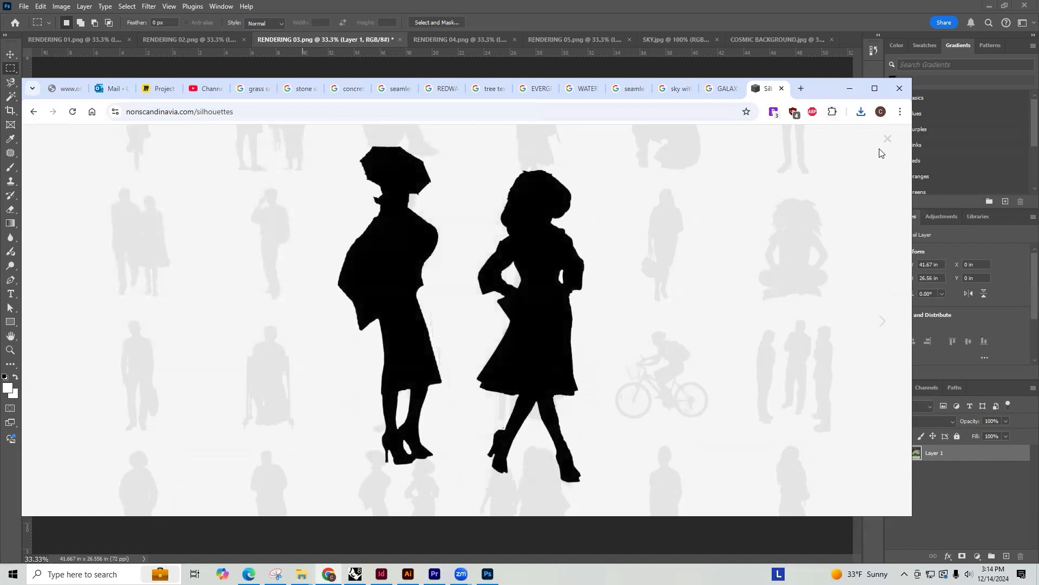
left_click(888, 139)
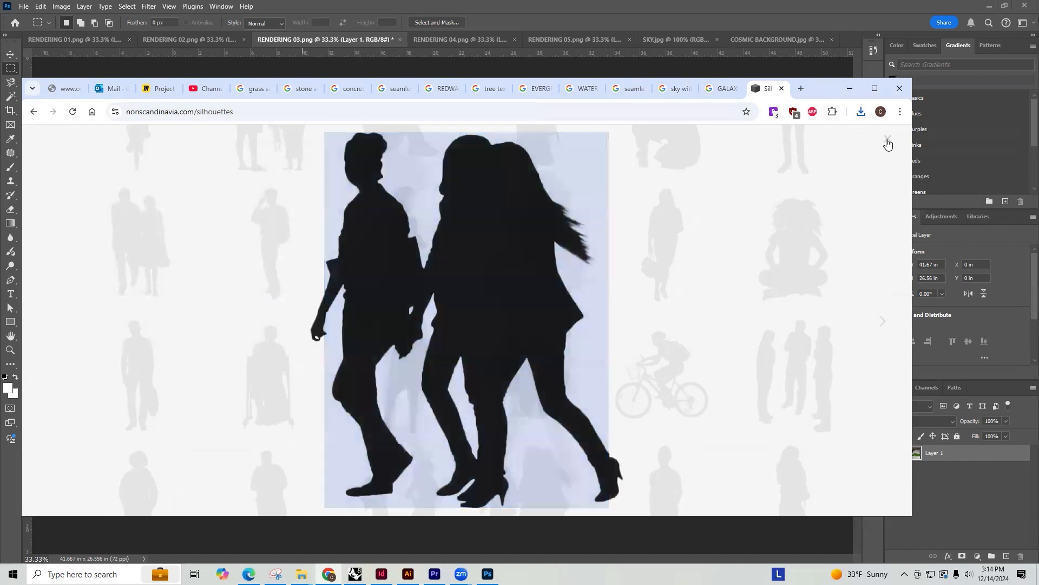
scroll(617, 330, "down", 5)
scroll(565, 347, "down", 4)
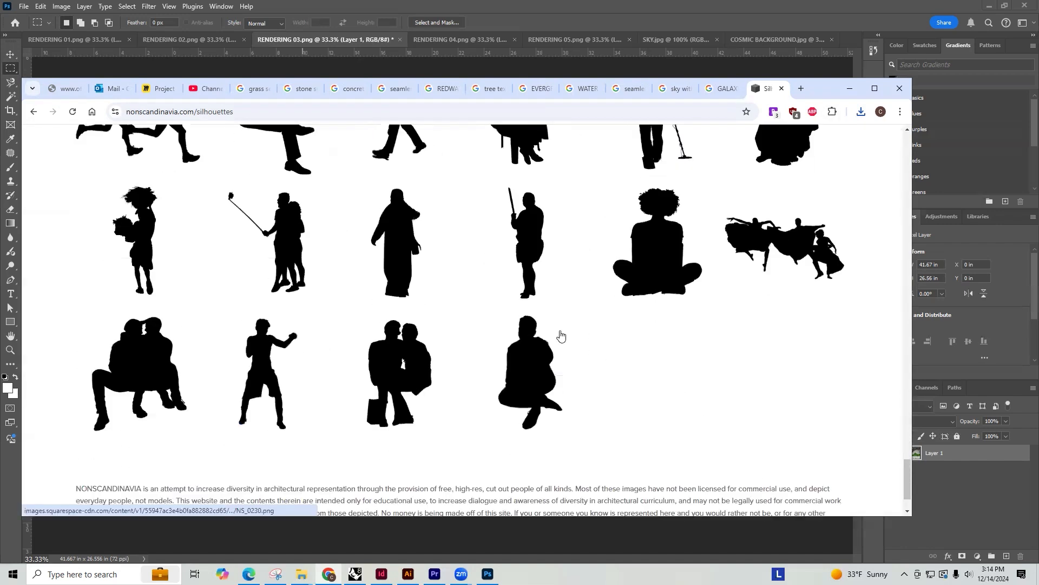
left_click(788, 235)
right_click(535, 328)
left_click(596, 359)
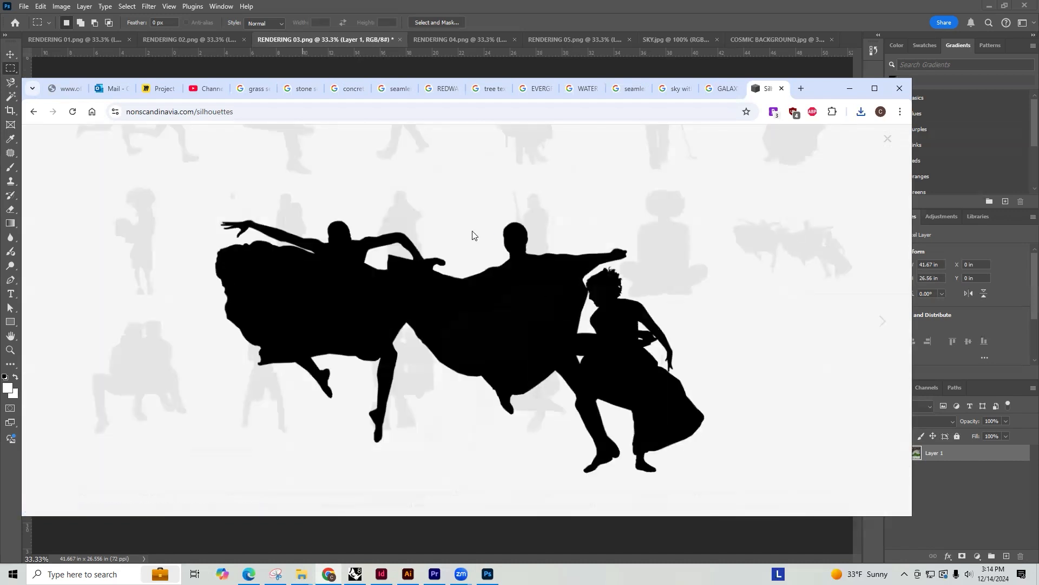
left_click(452, 351)
left_click(887, 141)
Save the silhouette of the two running men as NS_0210.png in the RENDERING MATERIALS folder
scroll(255, 320, "up", 3)
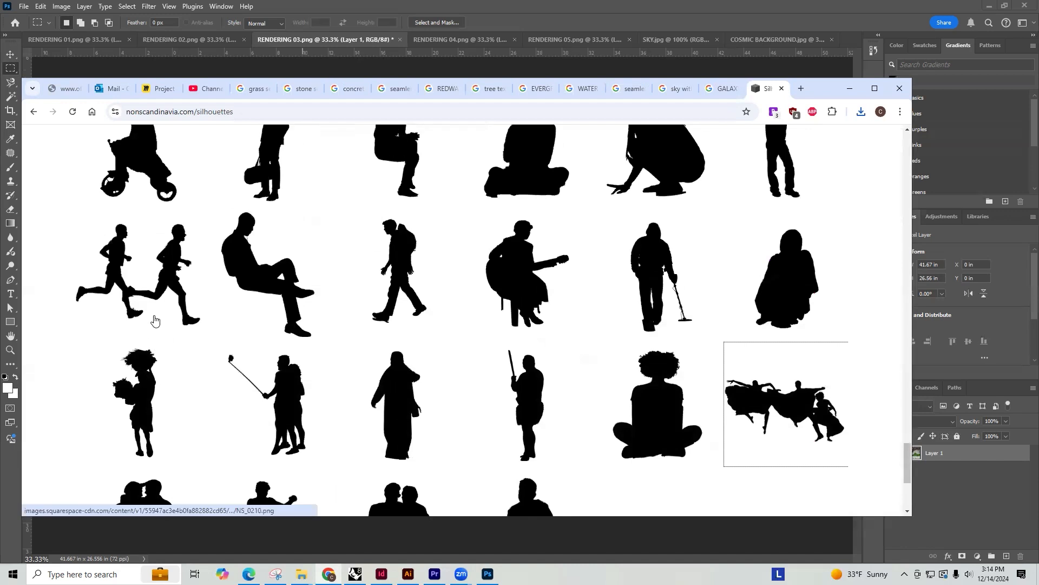
scroll(154, 321, "up", 2)
left_click(155, 336)
right_click(498, 277)
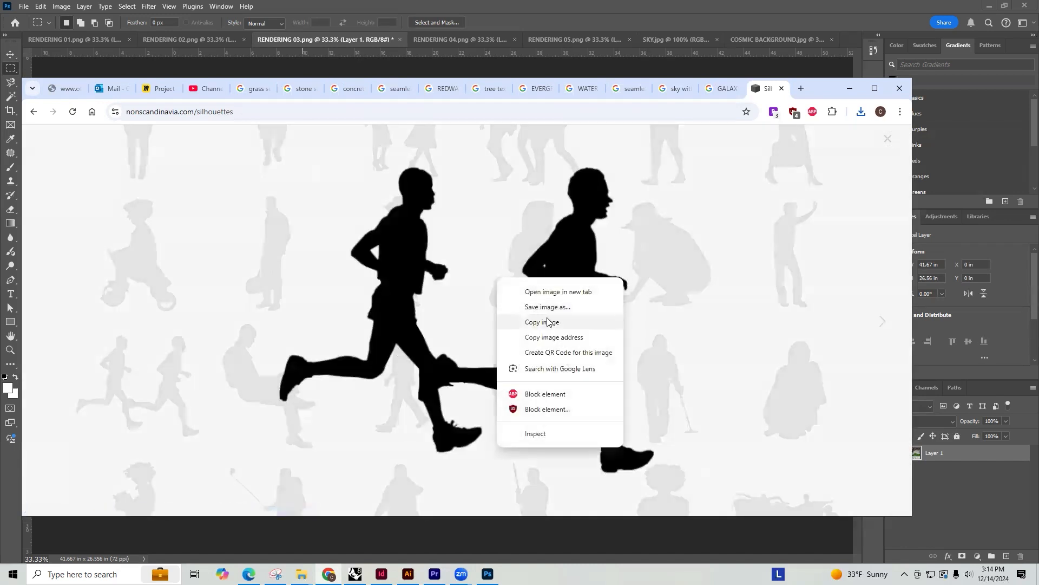
left_click(547, 306)
left_click(461, 352)
left_click(878, 140)
left_click(884, 140)
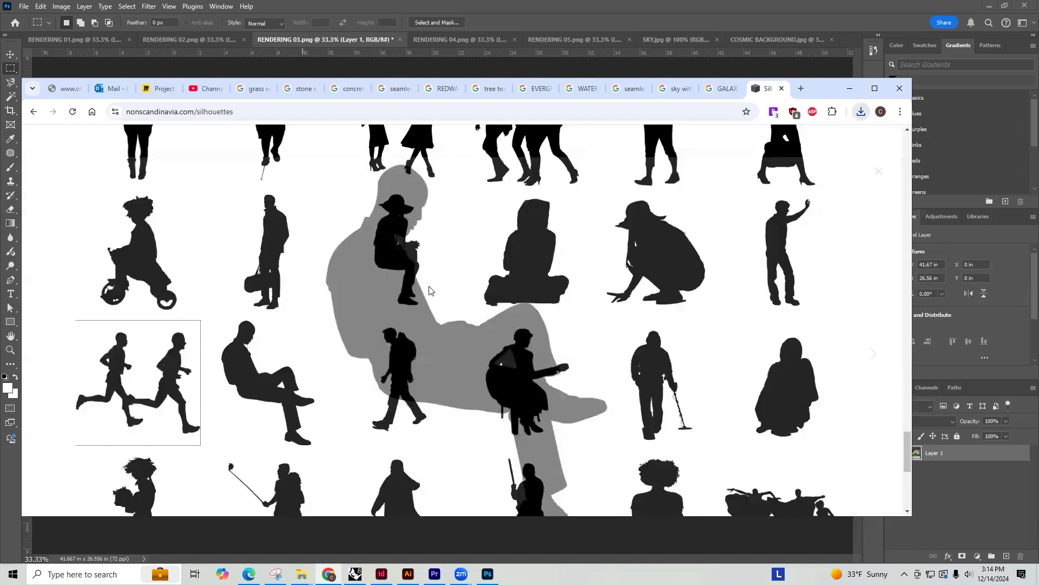
Find the silhouette of the person pushing a stroller and save it as NS_0065.png
scroll(166, 302, "up", 20)
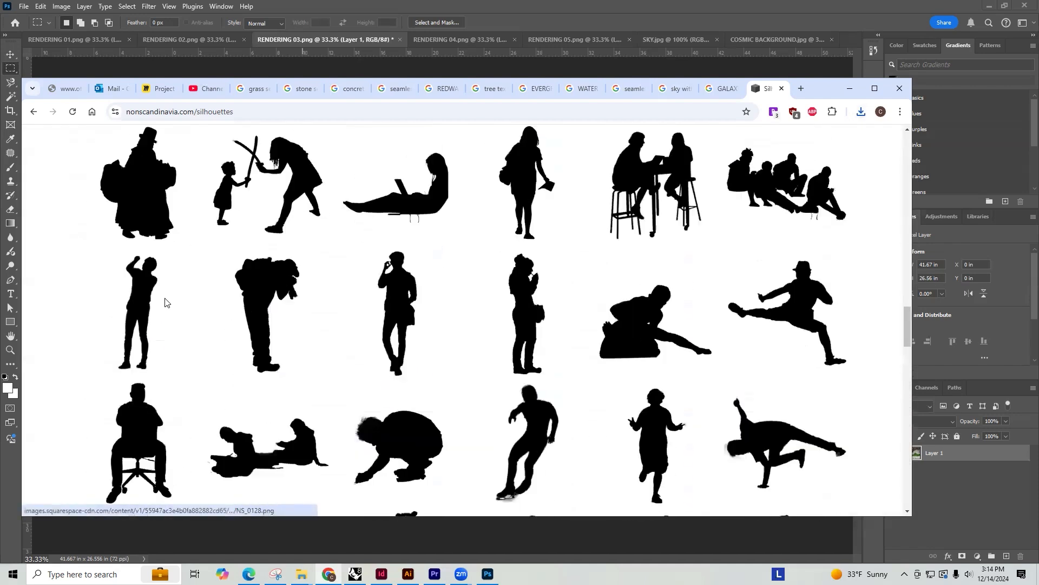
scroll(165, 302, "up", 10)
scroll(300, 340, "up", 2)
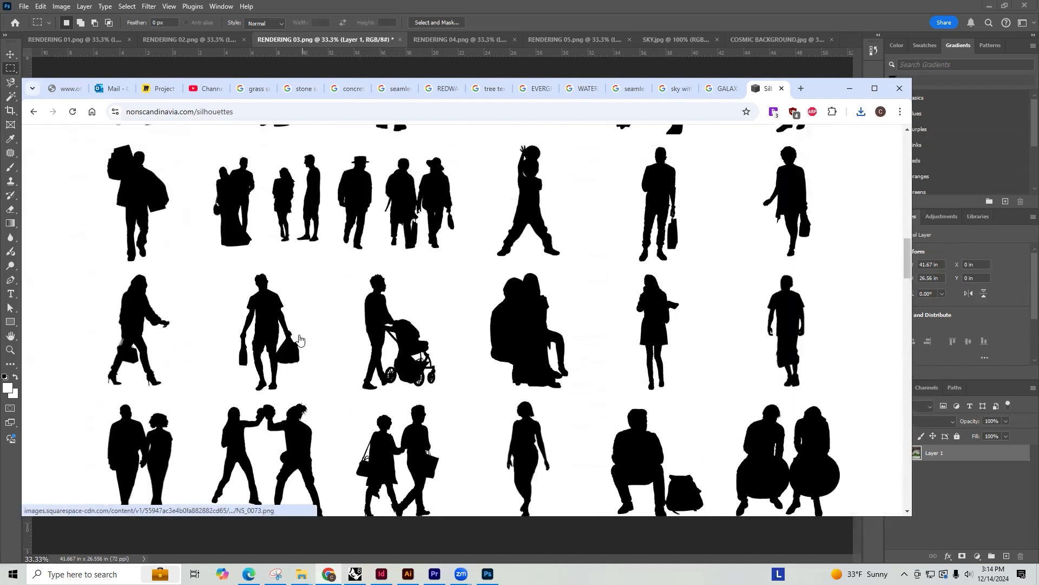
left_click(386, 322)
right_click(501, 335)
left_click(512, 369)
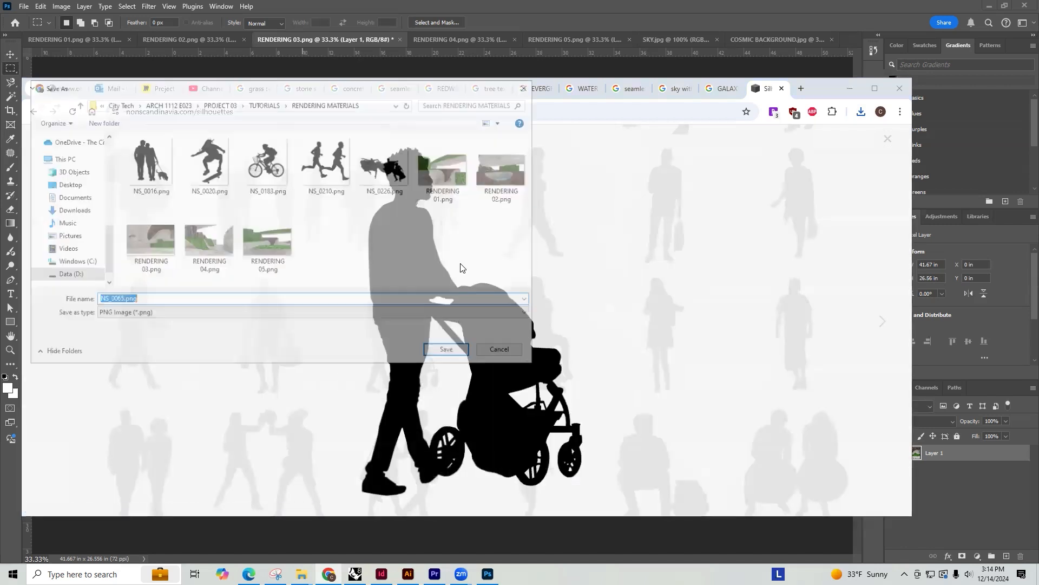
left_click(457, 352)
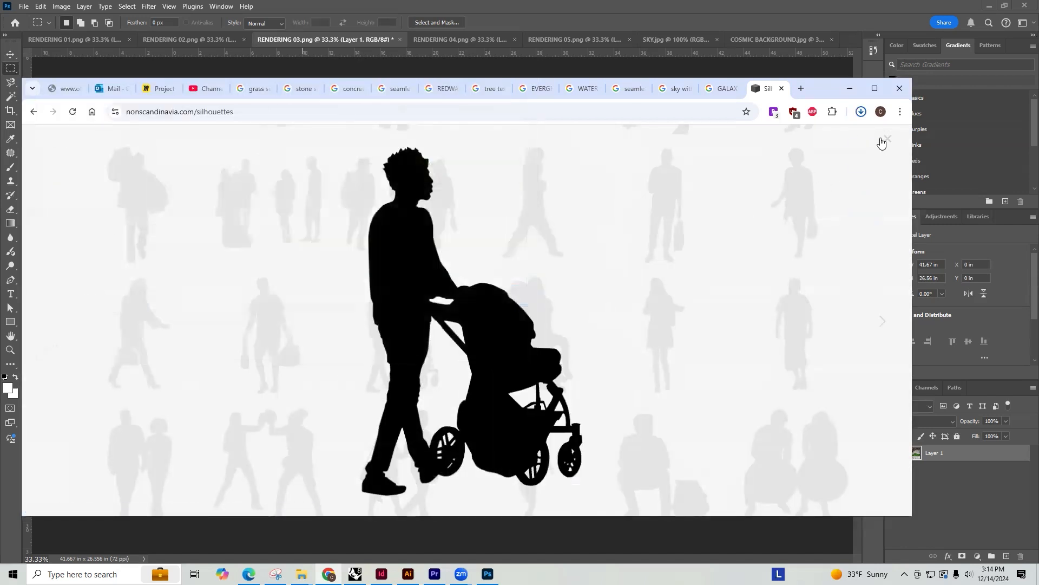
left_click(472, 312)
scroll(332, 278, "up", 15)
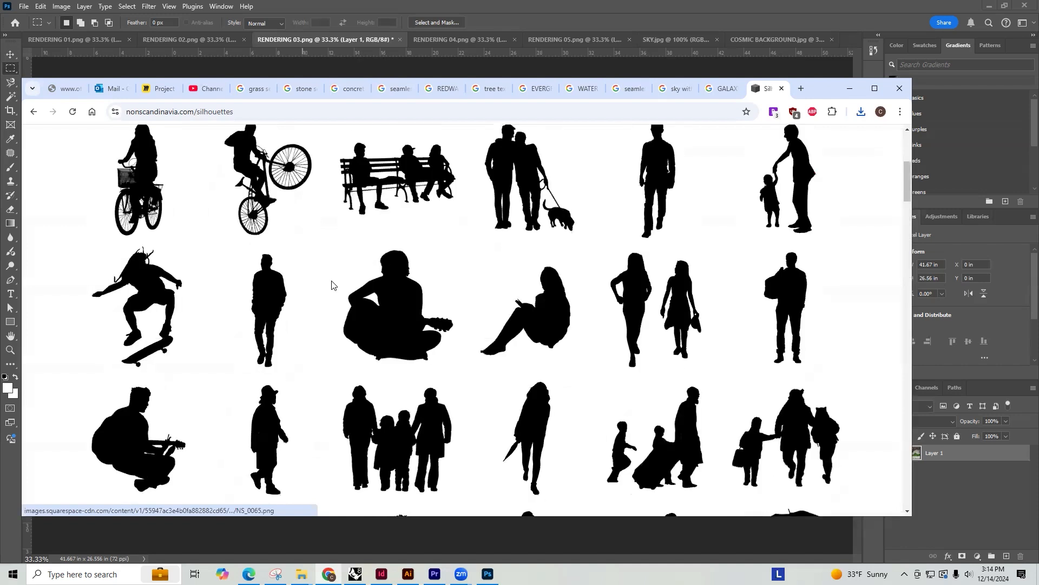
Return to Photoshop and open the six silhouette files from NS_0016.png through NS_0226.png together
left_click(834, 72)
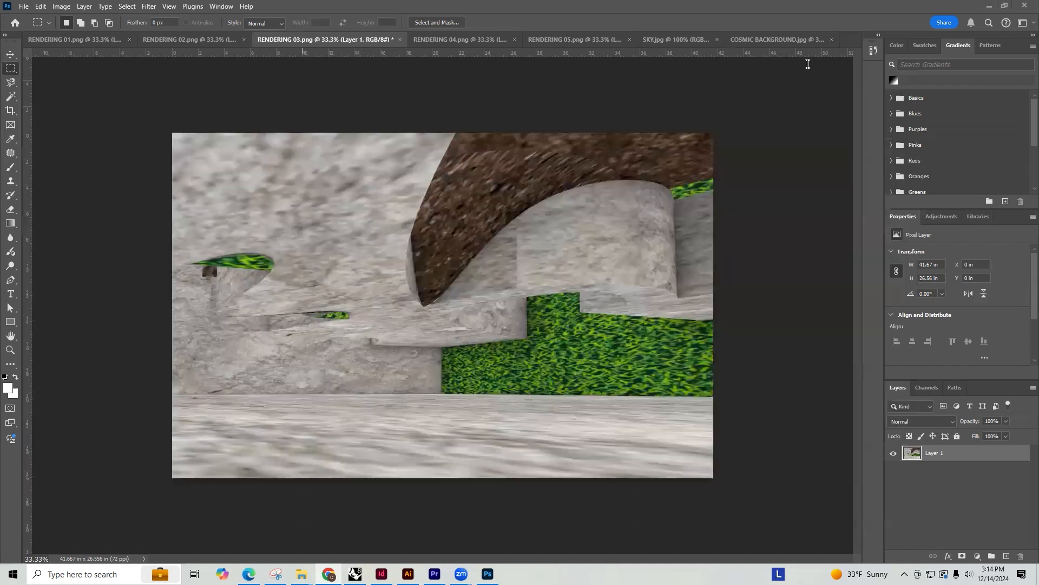
left_click(10, 54)
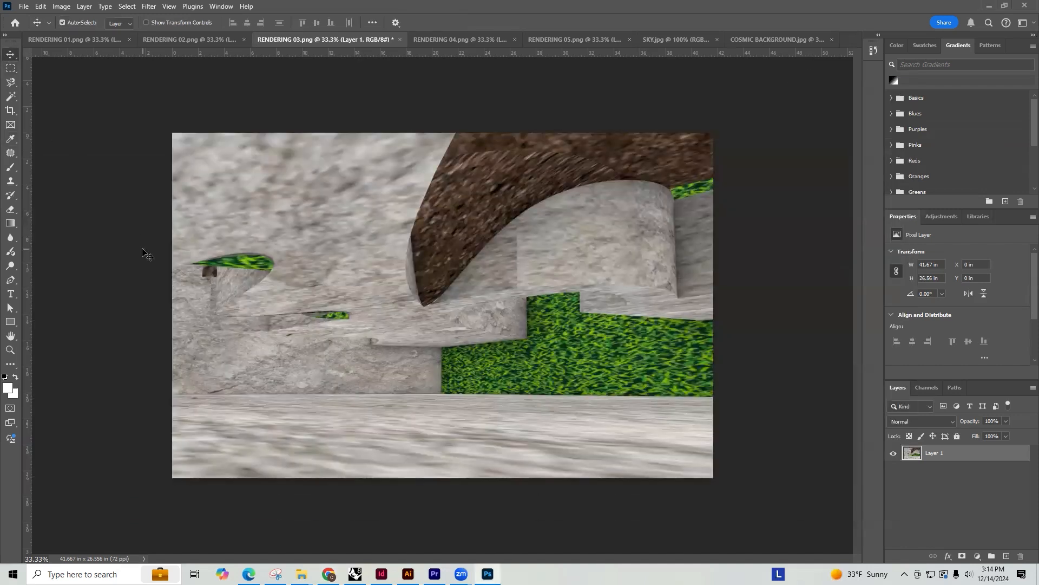
key("ctrl+o")
left_click(127, 162)
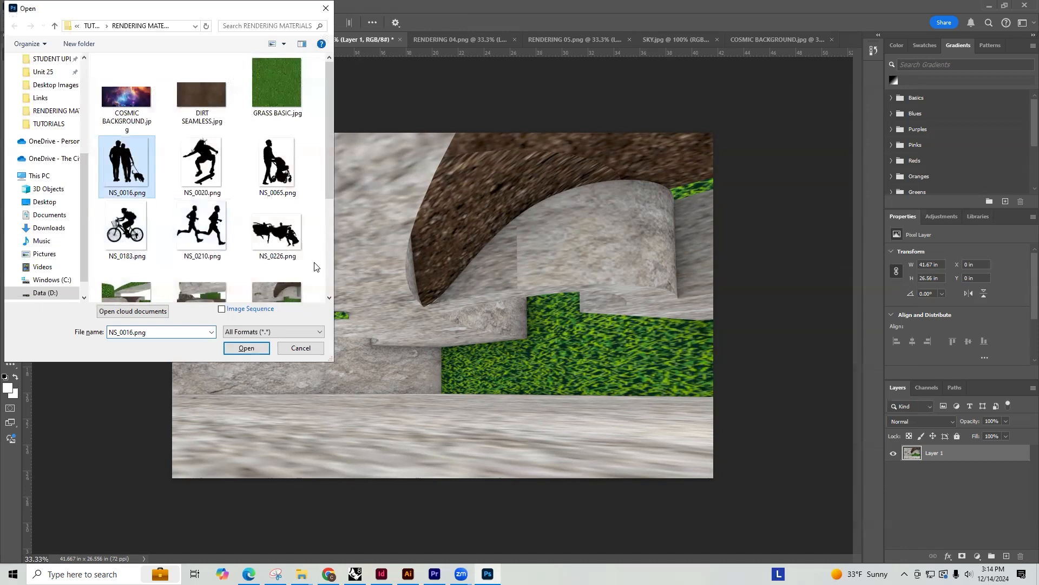
left_click(274, 231, "shift")
key("Return")
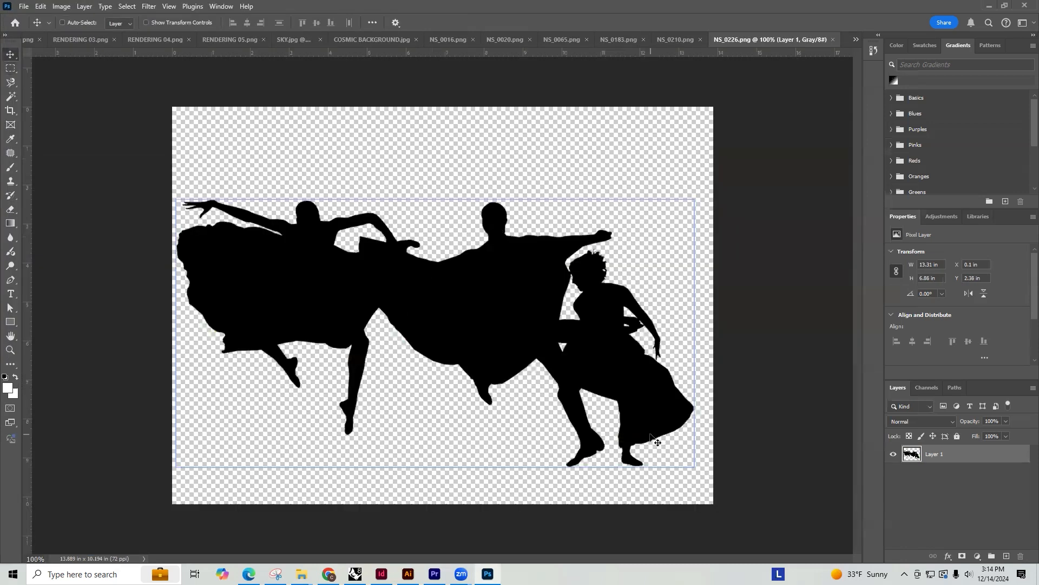
Copy the dancers from NS_0226.png with a full-width rectangular marquee and paste them into RENDERING 03.png as a new layer
key("m")
left_click_drag(723, 517, 145, 156)
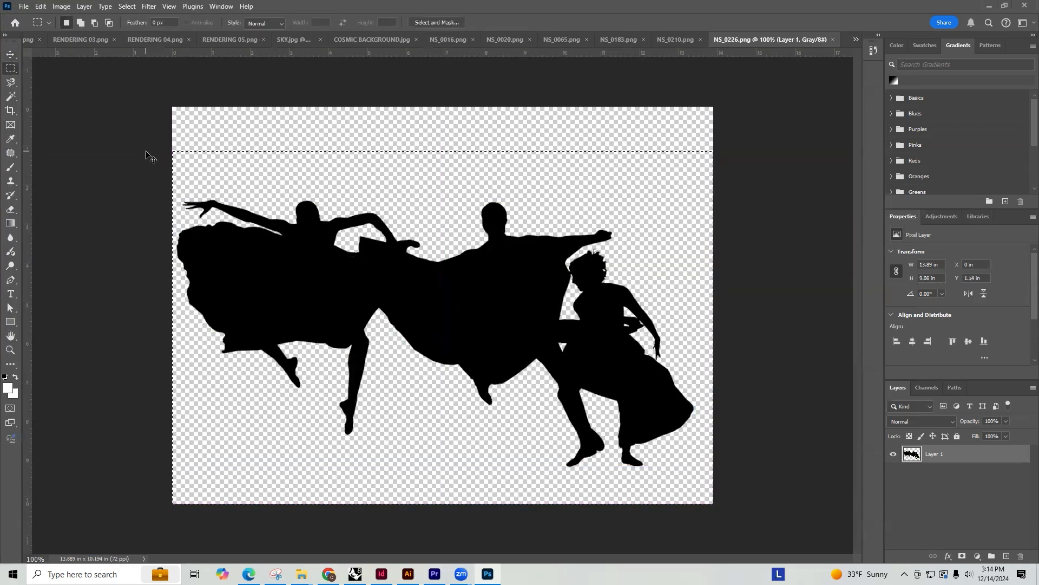
left_click(225, 41)
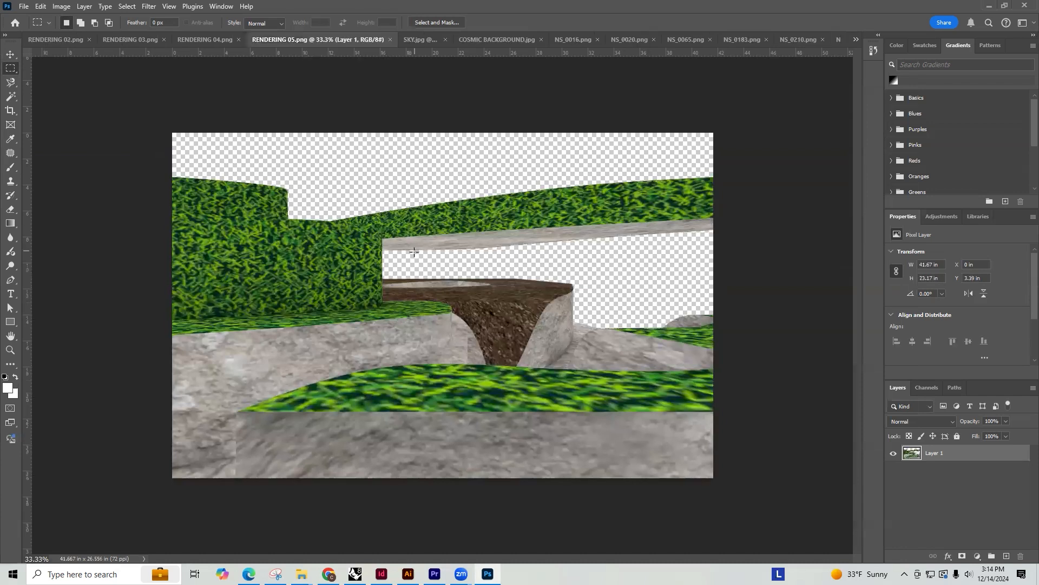
left_click(423, 40)
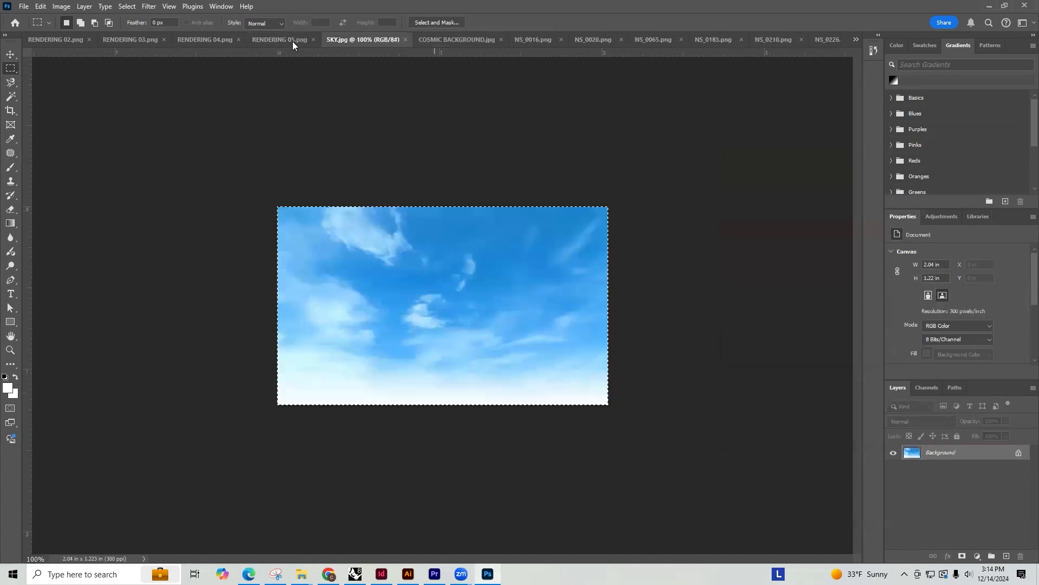
left_click(205, 40)
left_click(130, 39)
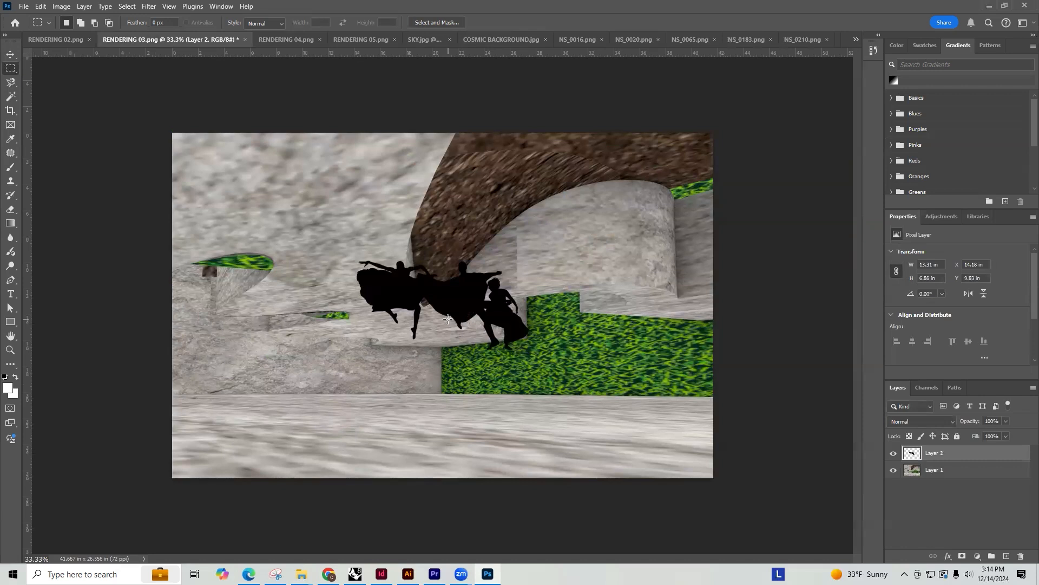
Move the dancers to the lower-left foreground of the rendering and enlarge them to about 15.38 by 7.94 in
key("v")
left_click_drag(444, 293, 287, 362)
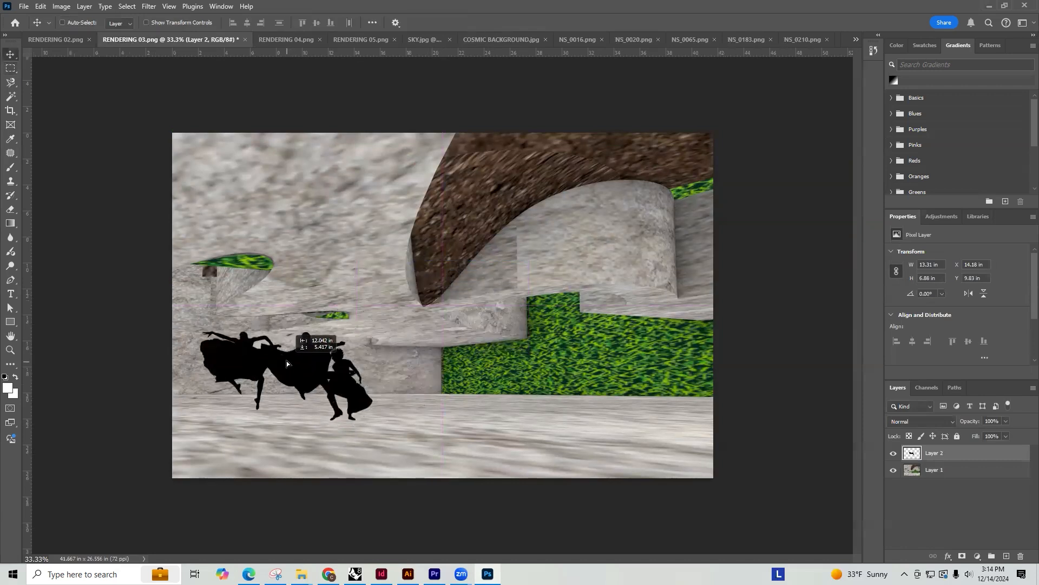
key("ctrl+t")
left_click_drag(373, 331, 398, 312)
key("Return")
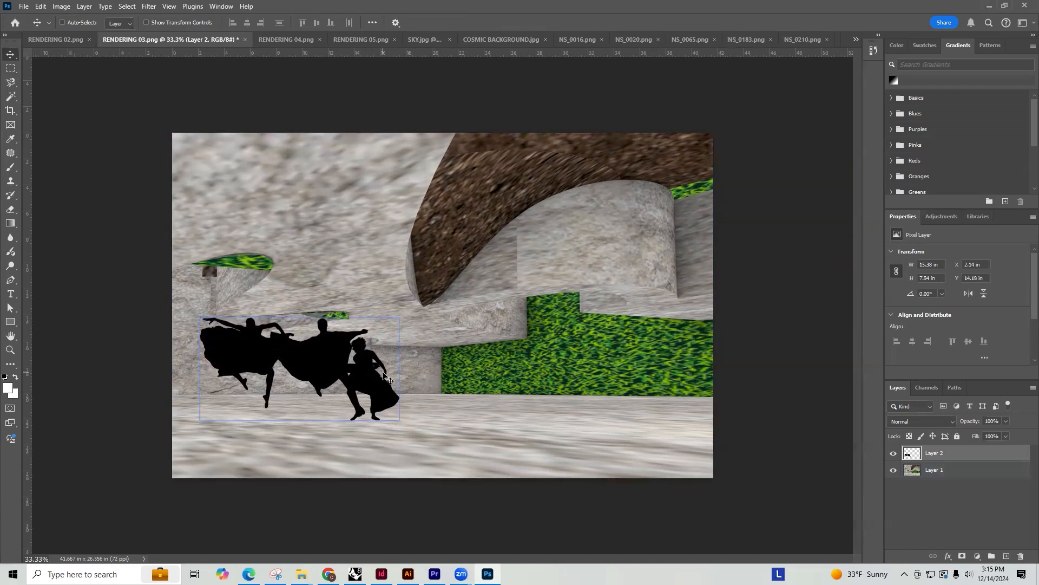
Reposition the dancers on the pavement before the lower-right hedge and enlarge them to about 16.13 by 8.33 in
left_click_drag(383, 374, 648, 364)
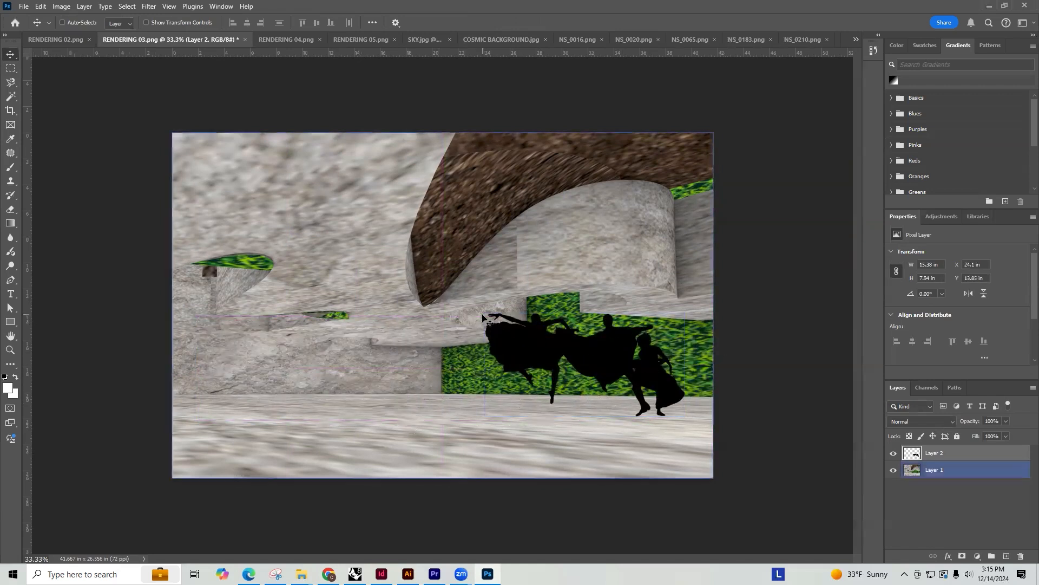
key("ctrl+t")
left_click_drag(483, 312, 474, 306)
key("Return")
left_click_drag(661, 386, 663, 403)
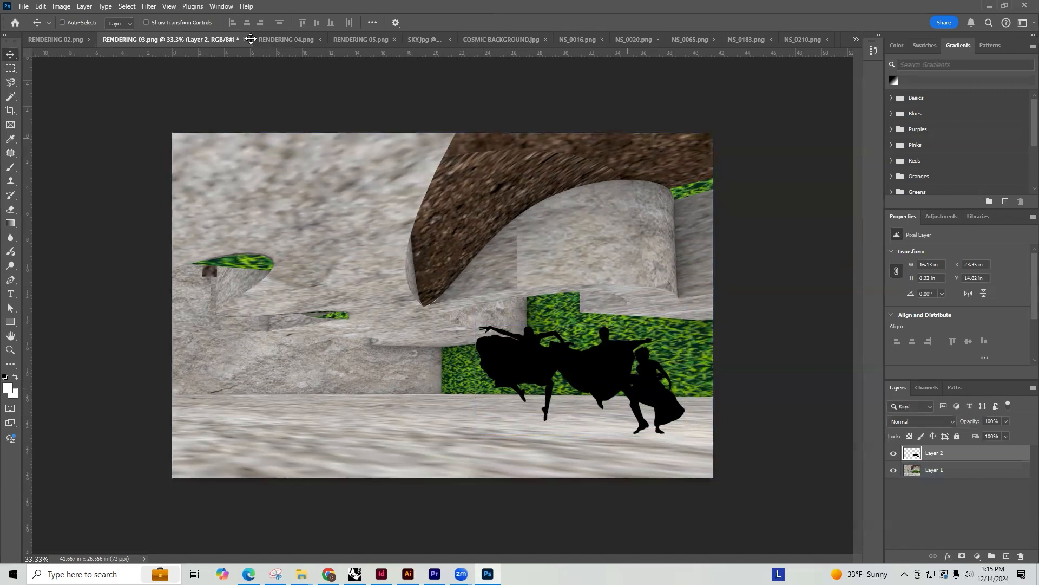
Save a copy of the rendering as RENDERING 03 copy.png with the large file size option
left_click(24, 6)
left_click(49, 145)
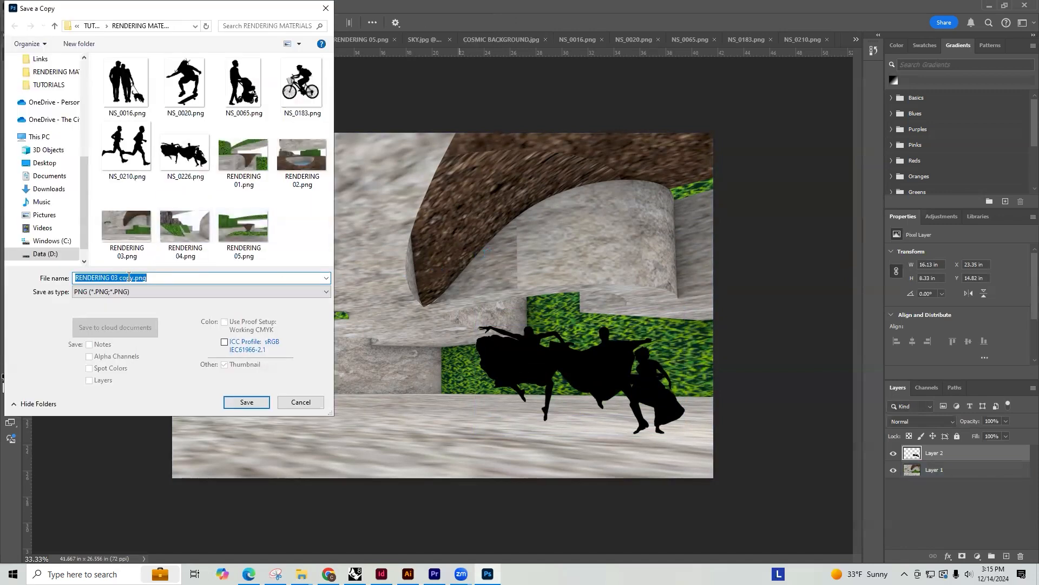
left_click(246, 402)
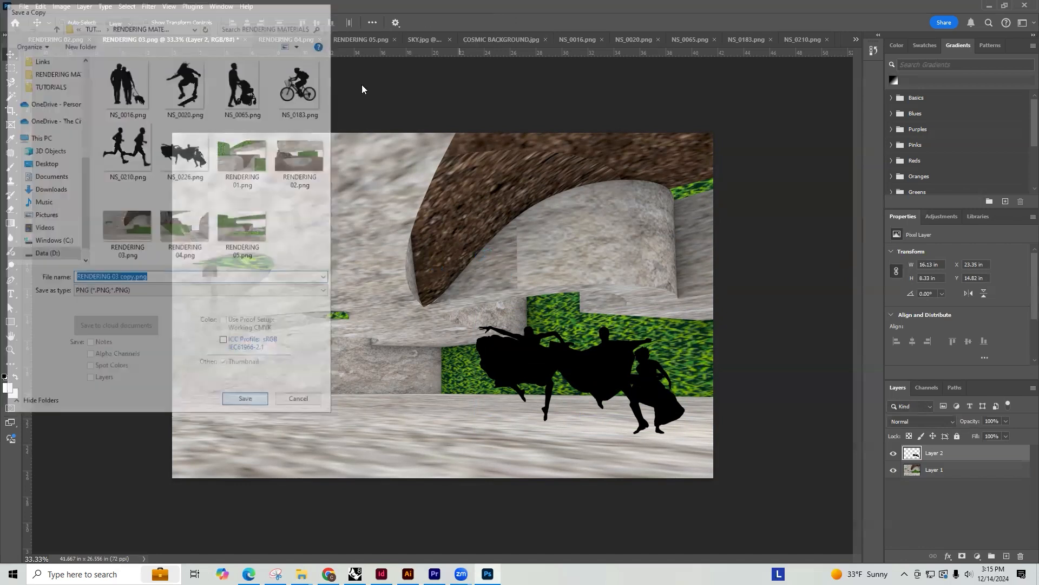
left_click(581, 170)
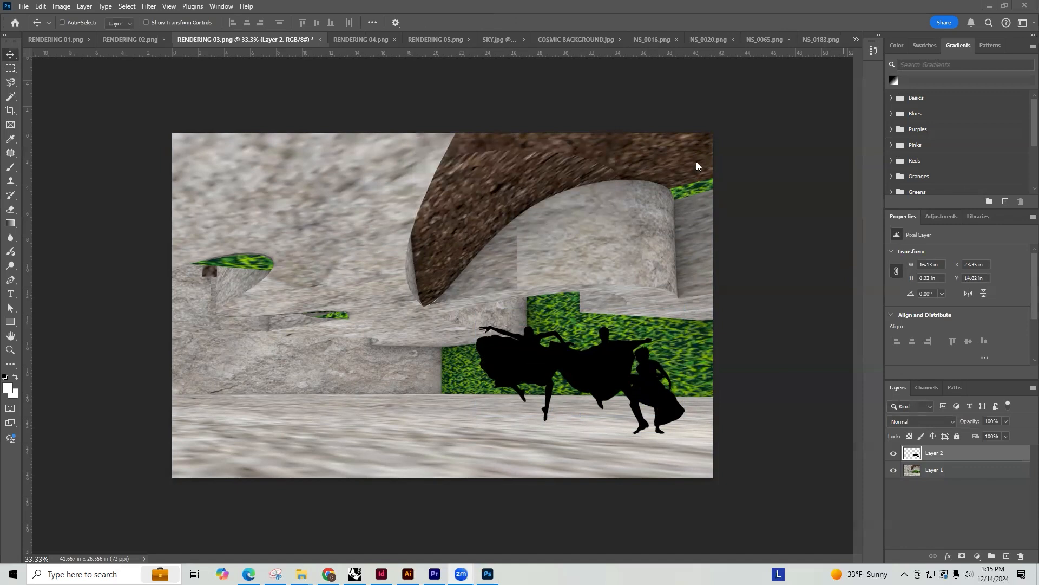
Copy the whole skateboarder image from NS_0020.png and paste it into RENDERING 01.png as a new layer
left_click(708, 40)
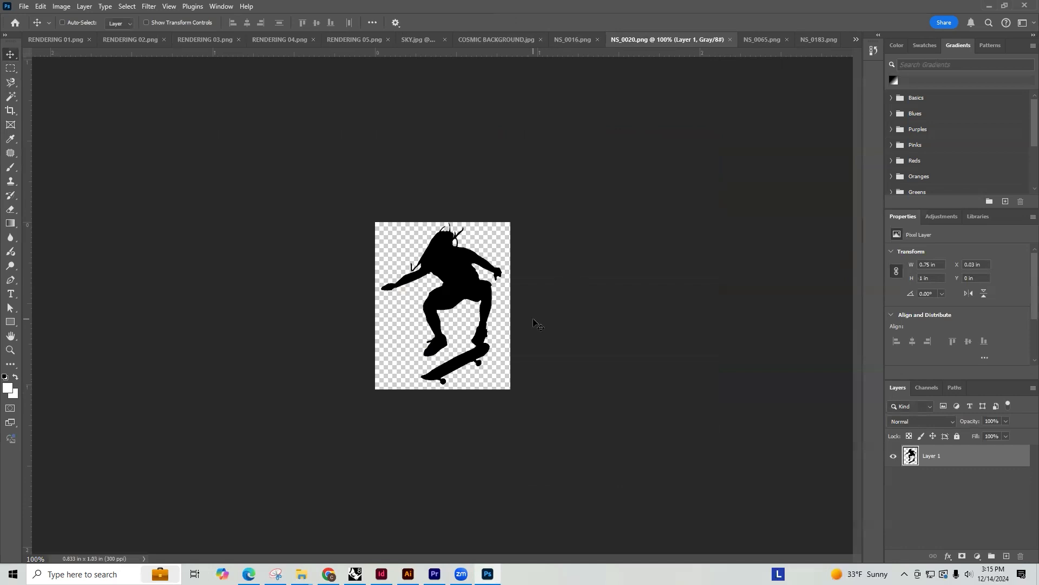
key("m")
key("ctrl+a")
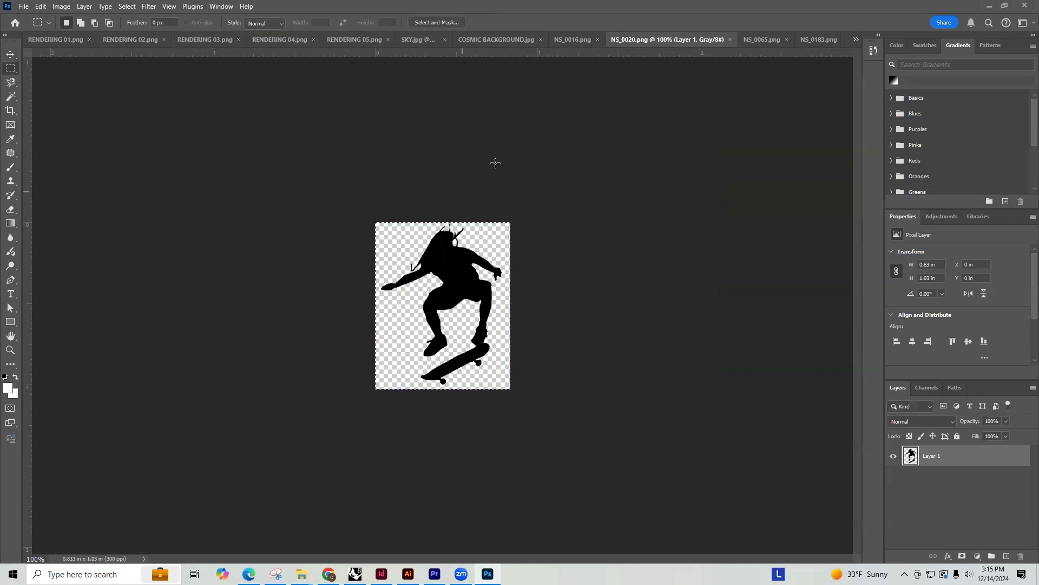
left_click(54, 39)
key("ctrl+v")
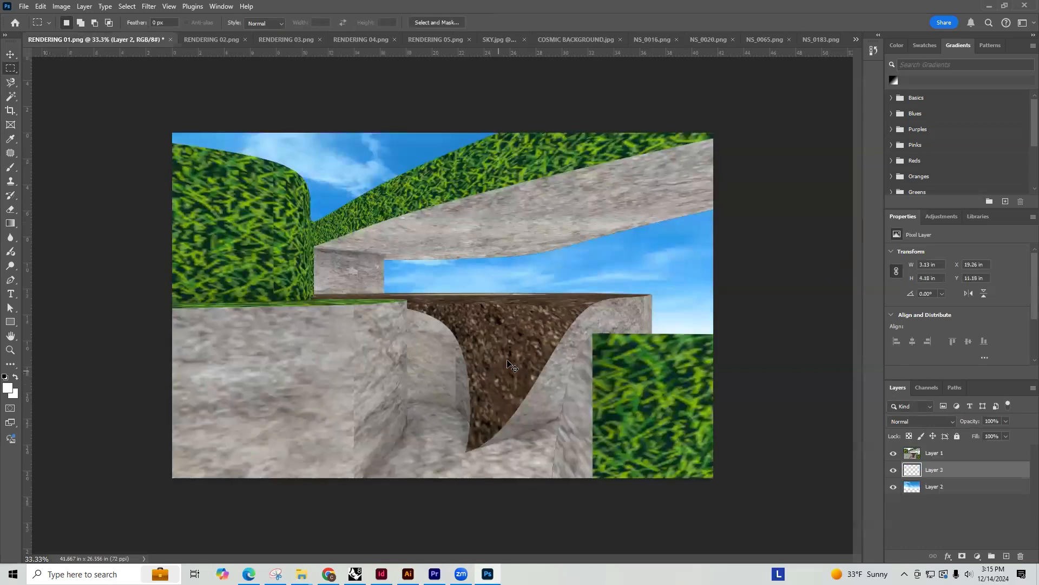
Bring the skateboarder layer to the top, place it in the sky above the right ramp edge, and scale it to about 2.53 by 3.38 in
key("ctrl+t")
left_click_drag(443, 292, 432, 265)
left_click_drag(917, 426, 934, 445)
key("v")
left_click_drag(432, 265, 651, 268)
key("ctrl+t")
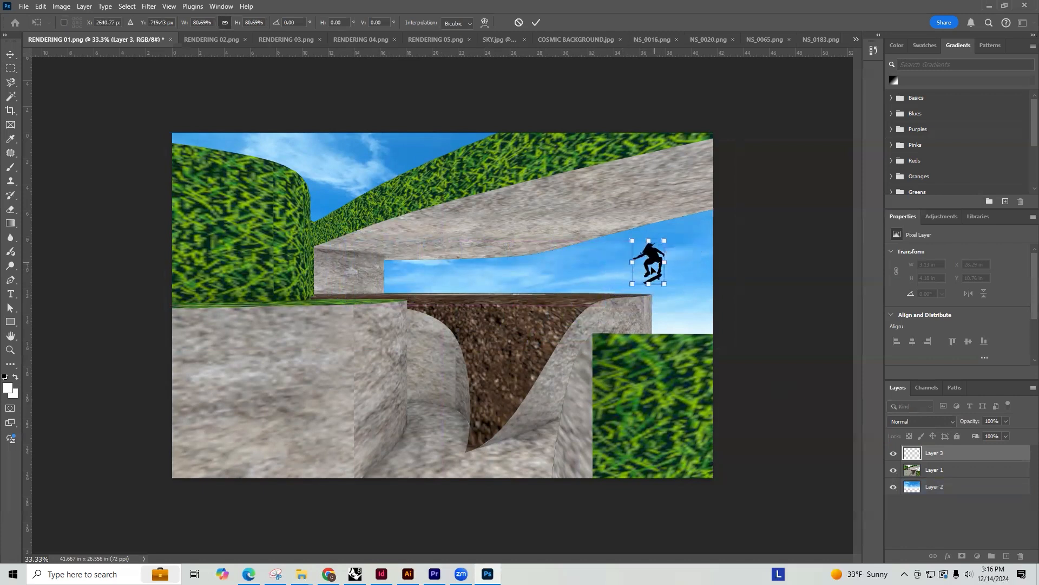
key("Return")
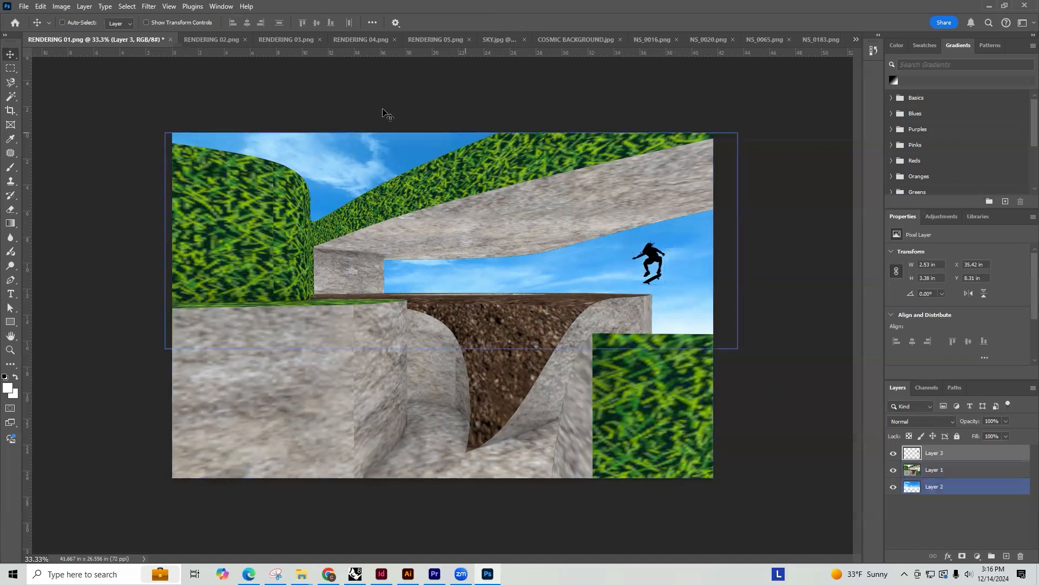
Copy the whole stroller silhouette from NS_0065.png and paste it into RENDERING 01.png as a new layer
left_click(652, 40)
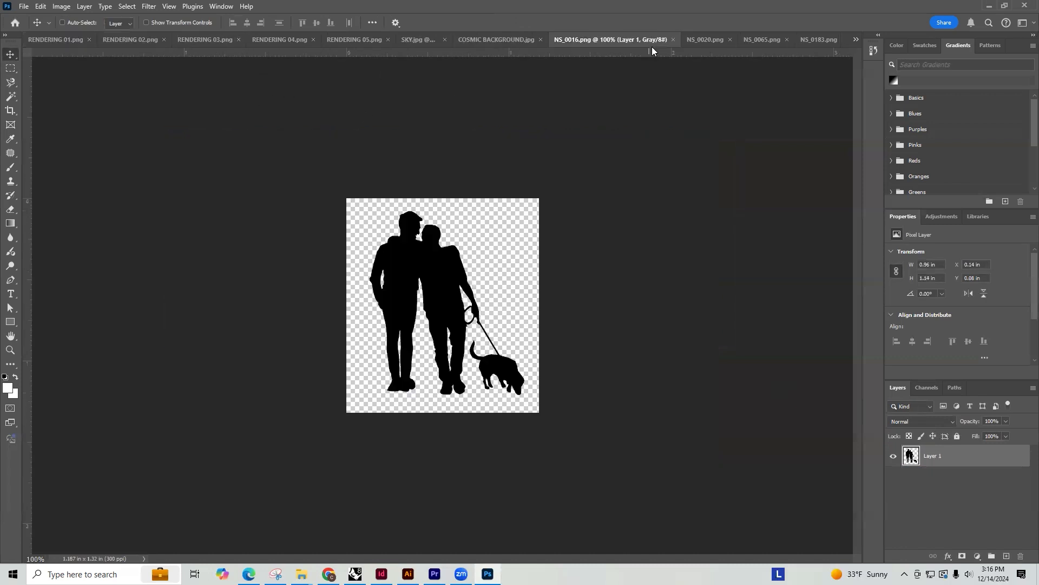
left_click(713, 41)
left_click(767, 41)
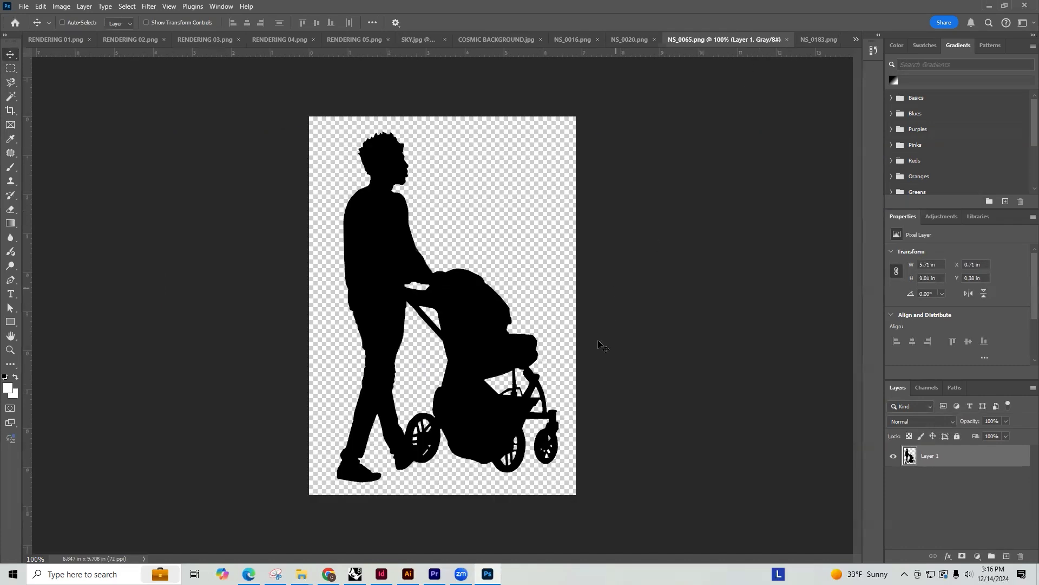
key("m")
left_click_drag(583, 511, 268, 118)
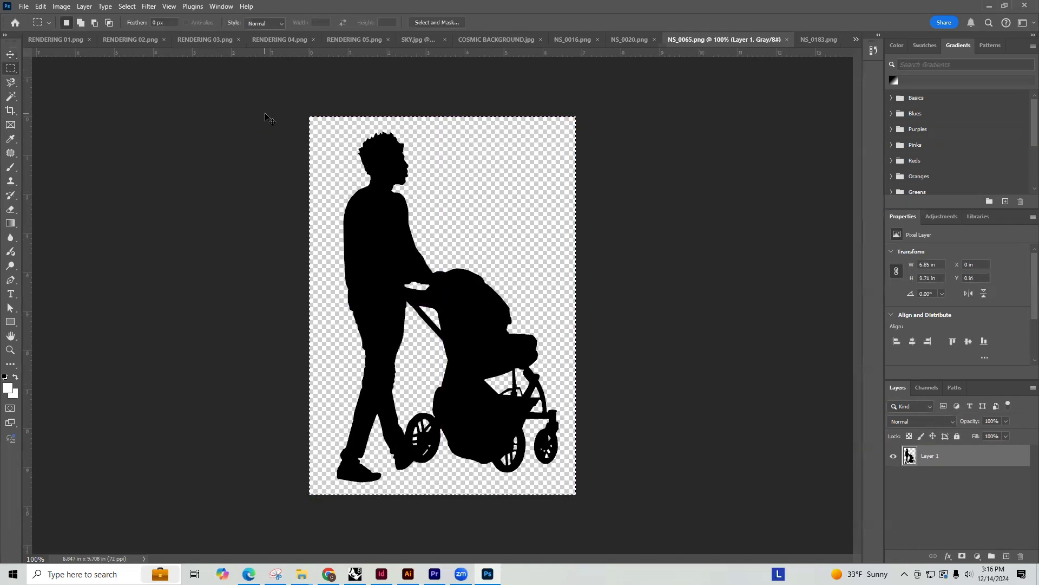
left_click(46, 39)
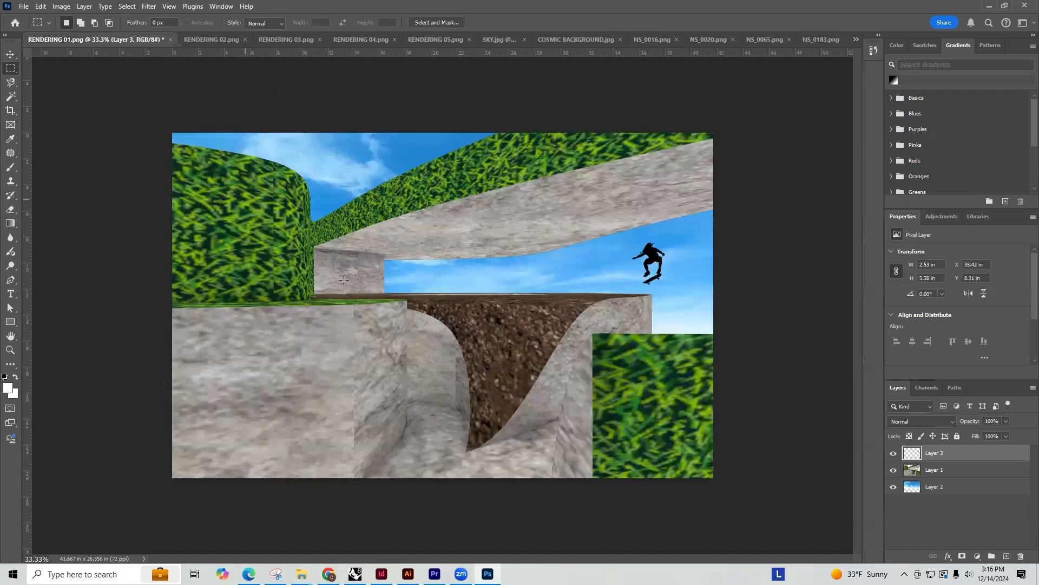
key("ctrl+v")
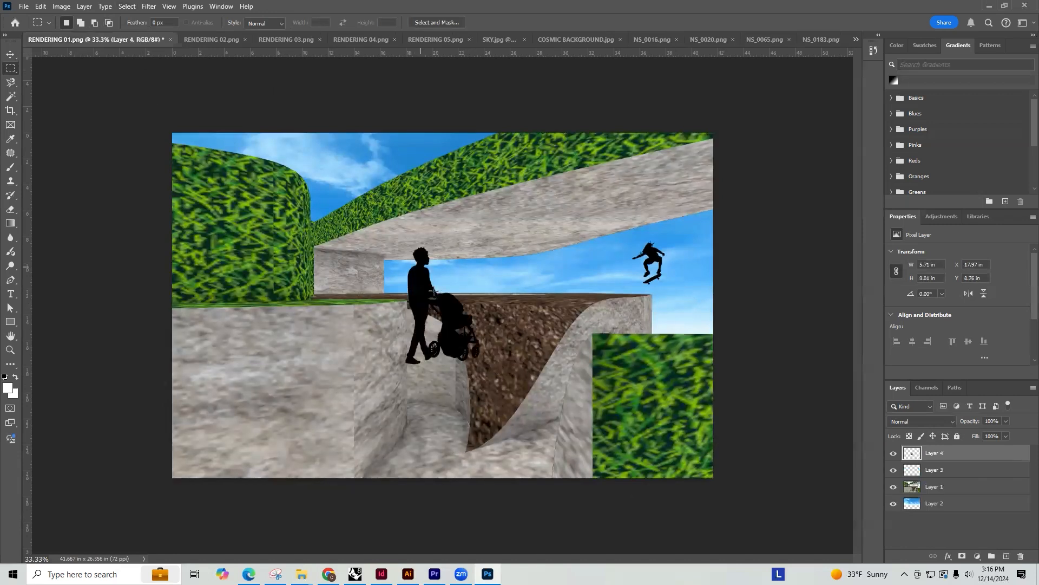
Place the stroller silhouette on the grassy ledge beside the tall hedge and scale it down to 80%
key("v")
left_click_drag(428, 291, 269, 218)
left_click_drag(249, 264, 347, 265)
key("ctrl+t")
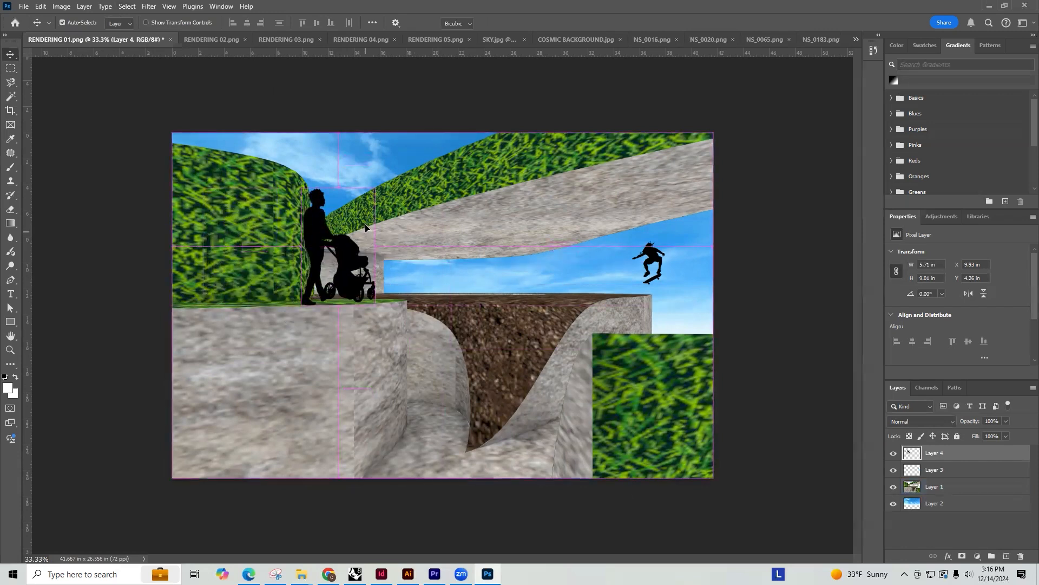
left_click_drag(375, 188, 367, 215)
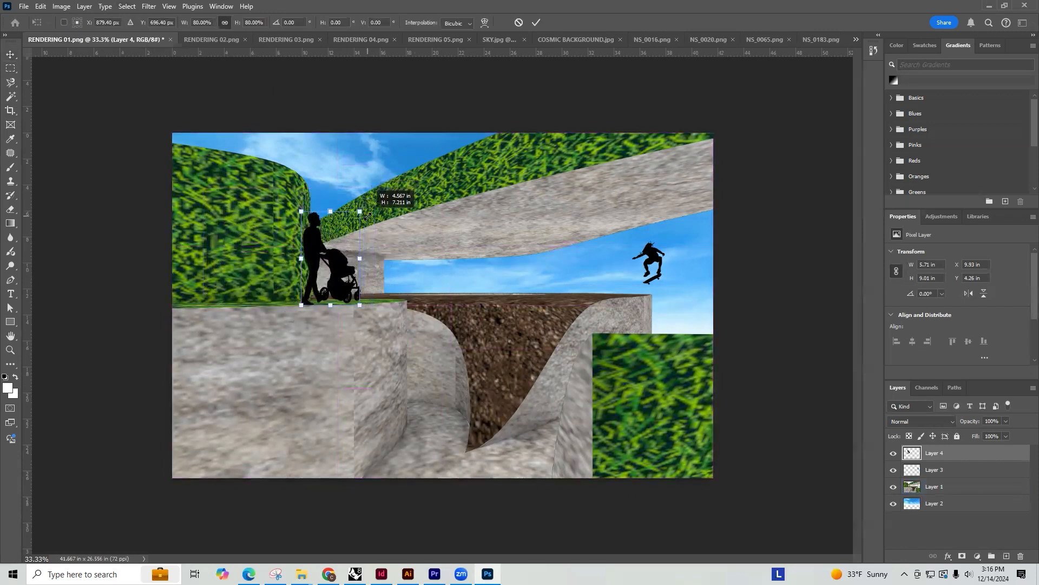
key("Return")
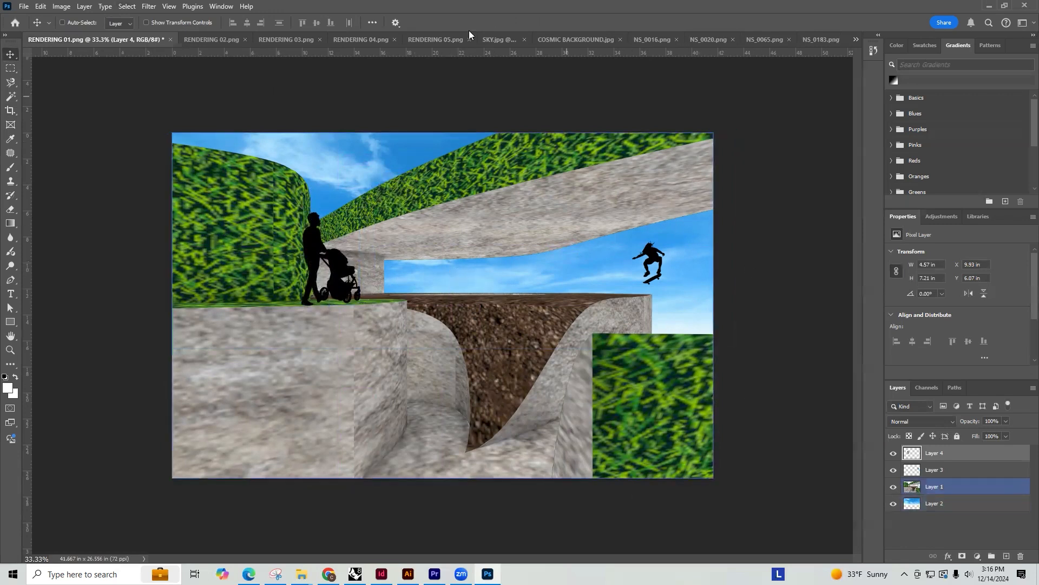
Save a copy of the rendering as RENDERING 01 copy.png with the large file size option
left_click(24, 5)
left_click(69, 147)
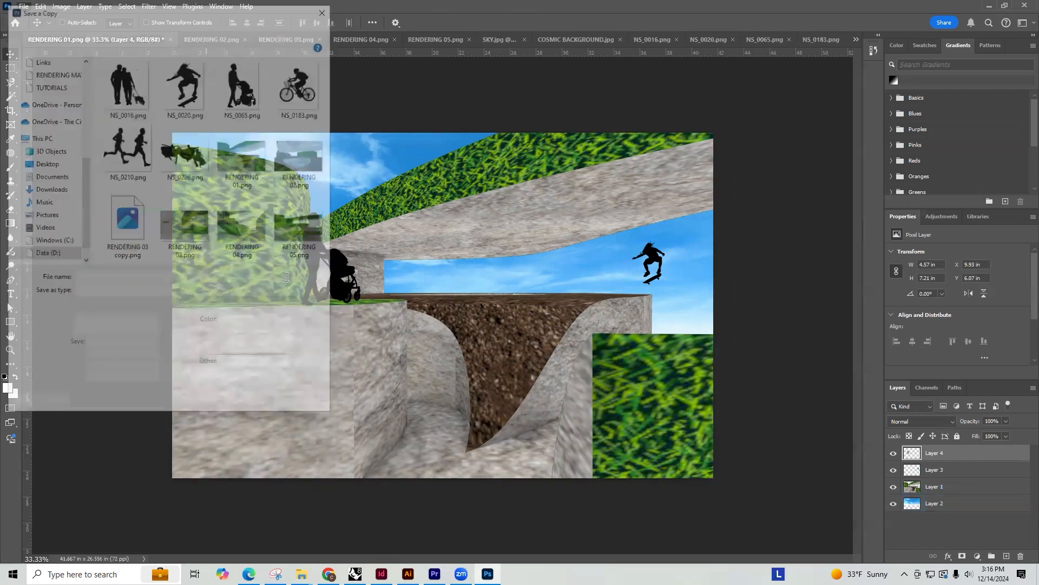
left_click(238, 406)
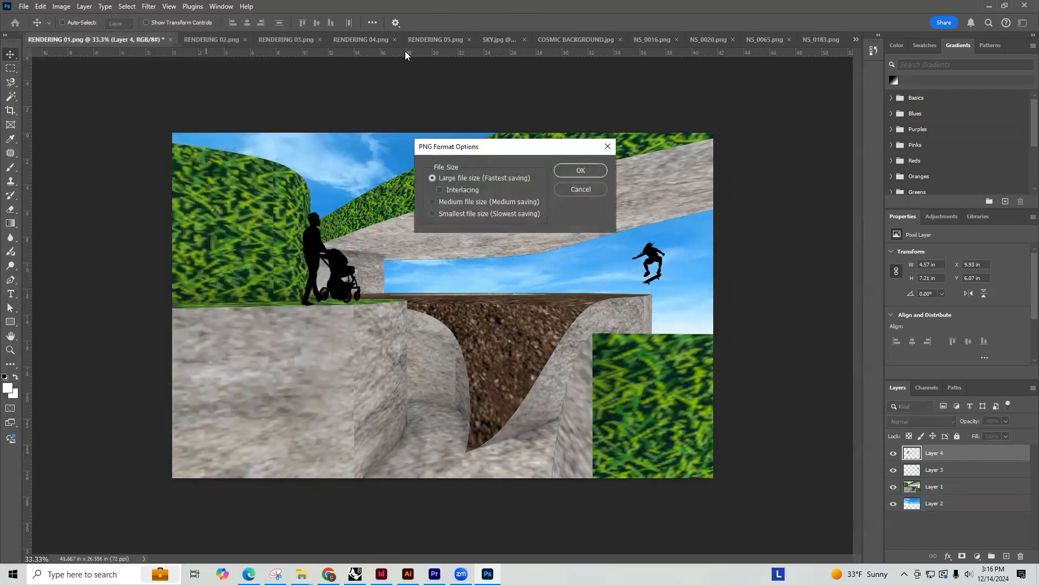
left_click(580, 169)
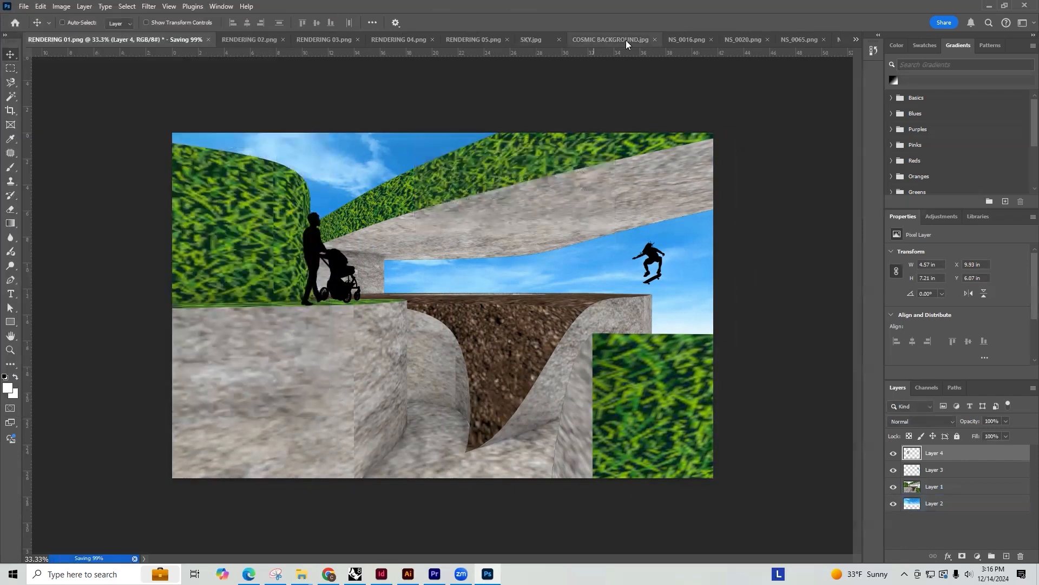
Copy the whole image of the couple with a dog from NS_0016.png and paste it into RENDERING 02.png
left_click(652, 40)
key("m")
left_click_drag(549, 432, 278, 144)
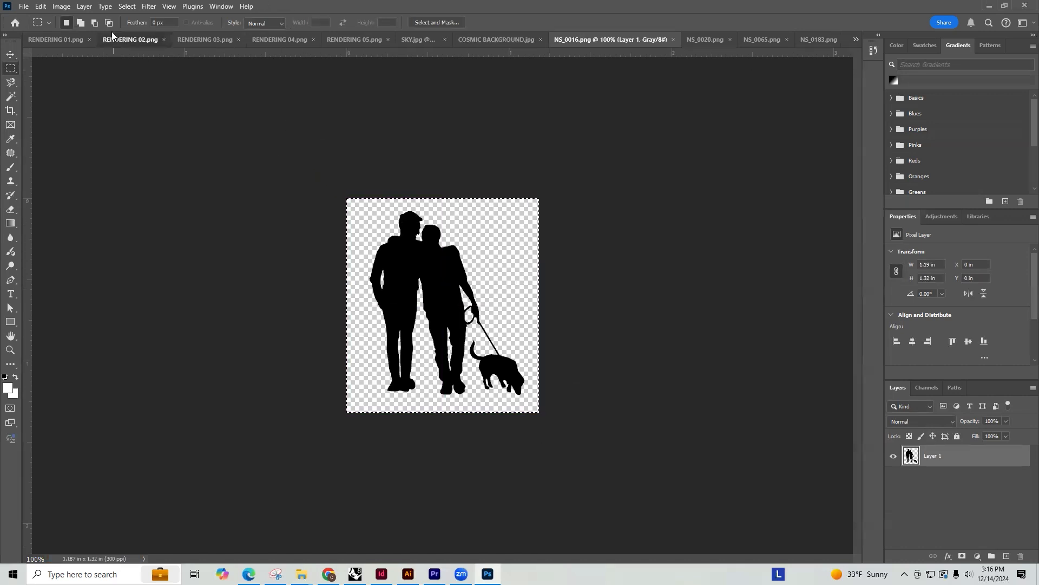
left_click(112, 37)
key("ctrl+v")
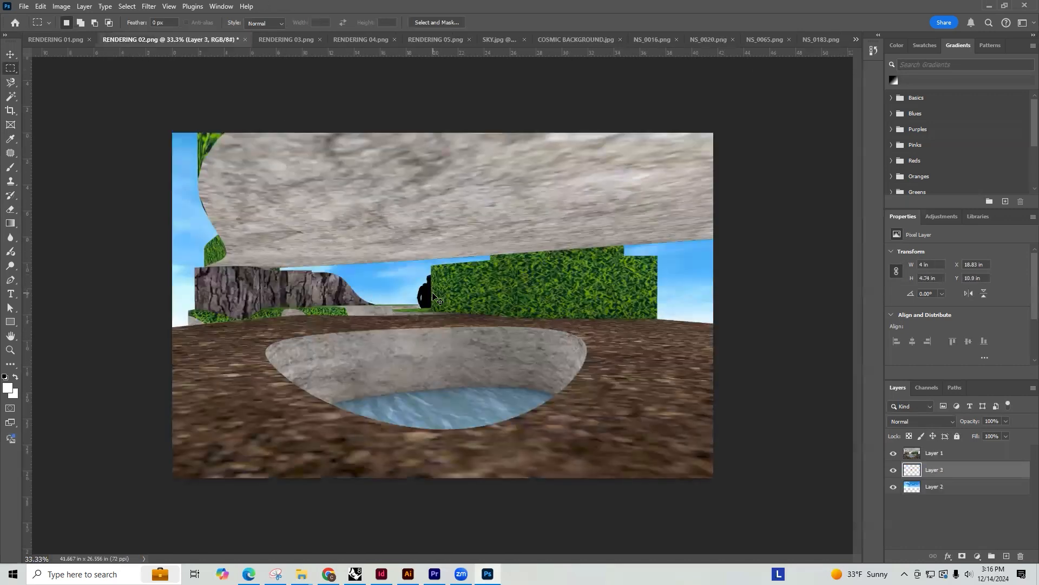
Move the couple with the dog to the left side of the pool and raise their layer above Layer 1
key("ctrl+t")
left_click_drag(433, 296, 213, 339)
key("Return")
key("ctrl+bracketright")
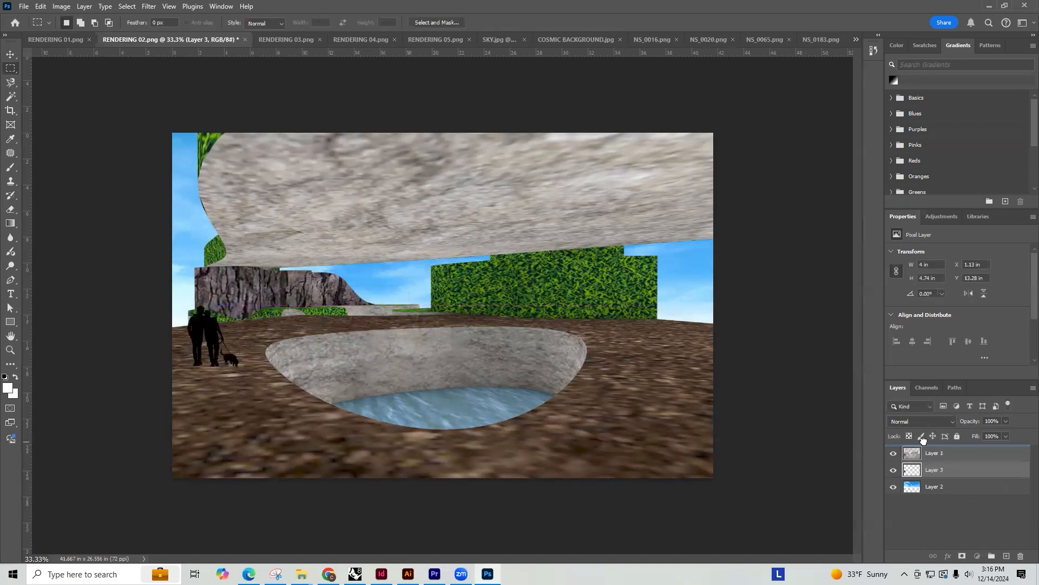
Enlarge the couple with the dog to about 6.71 by 7.93 in and adjust their position on the left bank
key("ctrl+t")
left_click_drag(238, 305, 265, 272)
left_click_drag(220, 318, 213, 313)
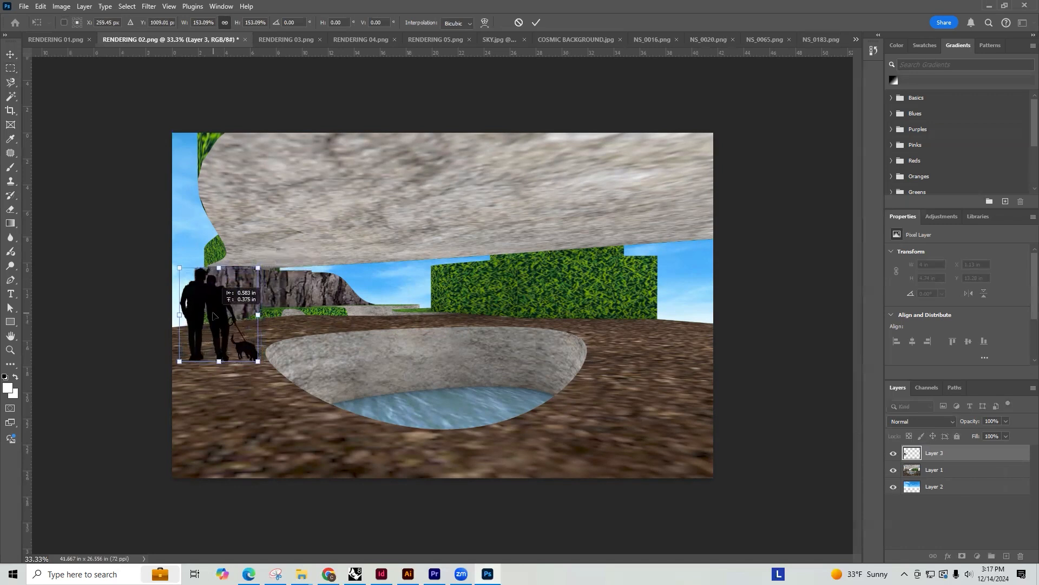
left_click_drag(258, 268, 265, 259)
left_click_drag(236, 297, 237, 304)
key("m")
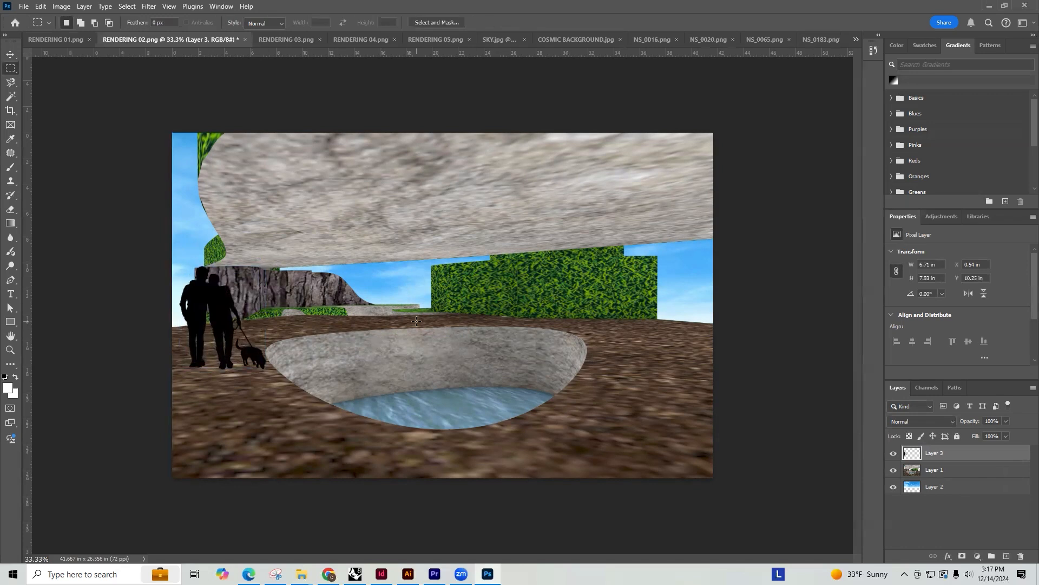
Move the couple with the dog to the right side of the pool and flip them horizontally
key("v")
left_click_drag(213, 306, 633, 303)
right_click(630, 300)
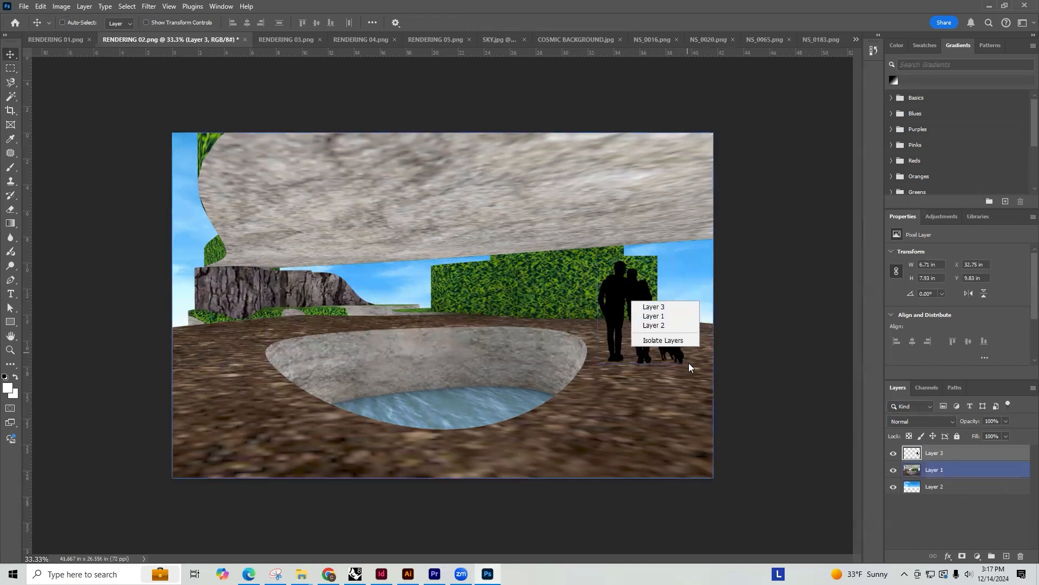
left_click(626, 271)
key("ctrl+t")
right_click(627, 292)
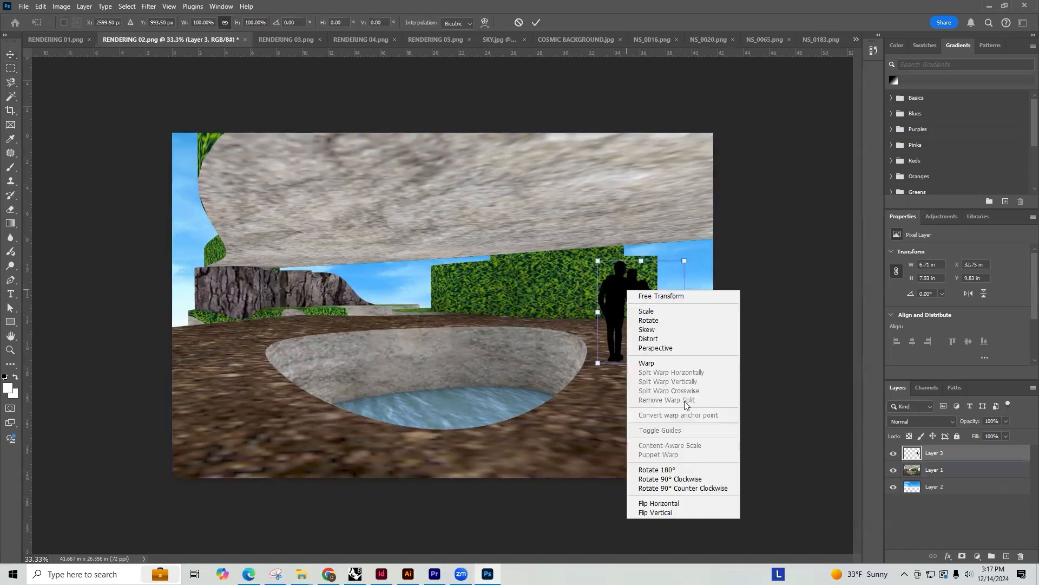
left_click(668, 503)
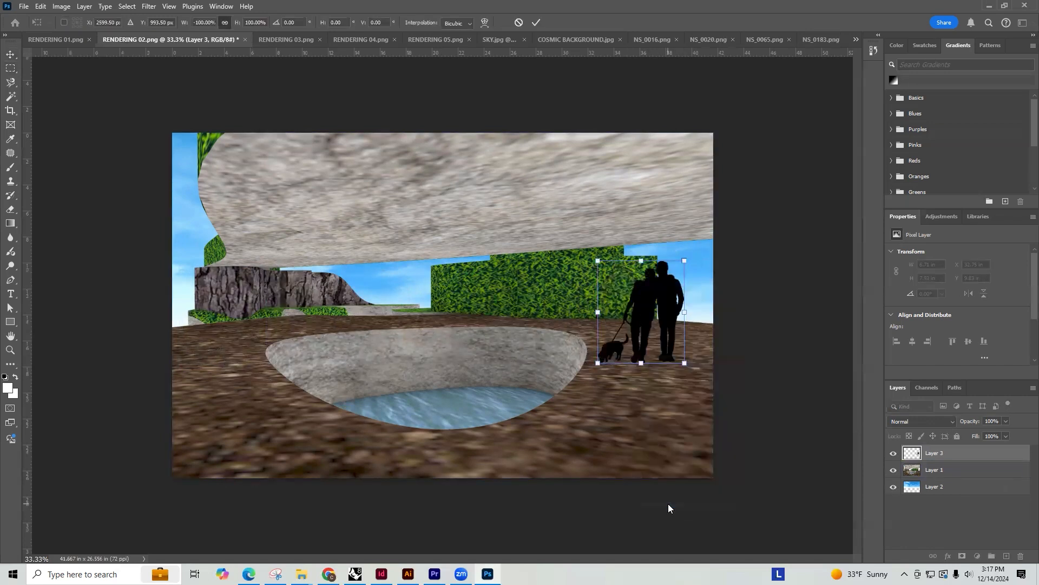
key("Return")
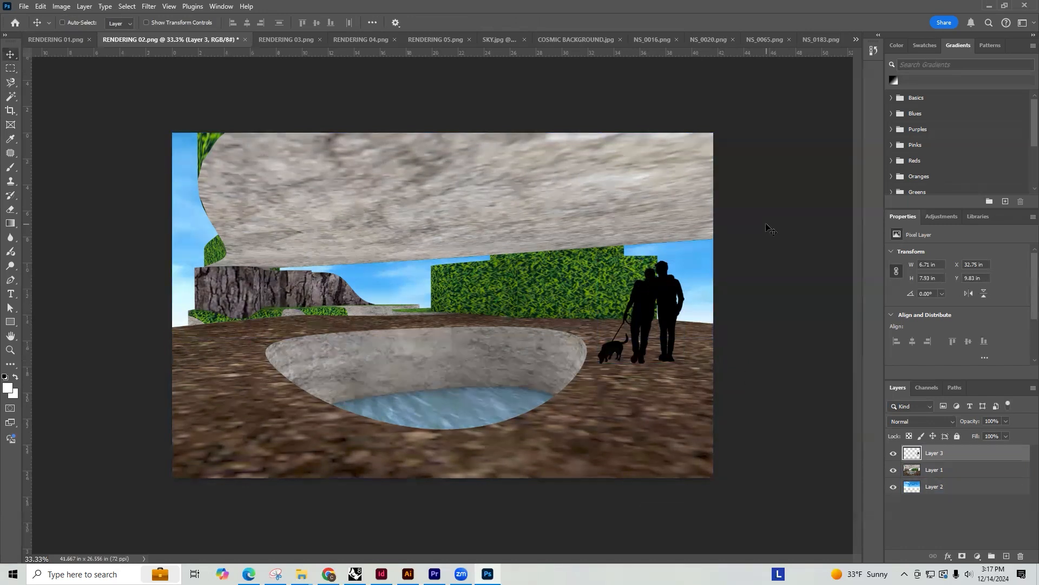
Save a PNG copy of the pool rendering as RENDERING 02 copy.png with the large file size option
left_click(23, 7)
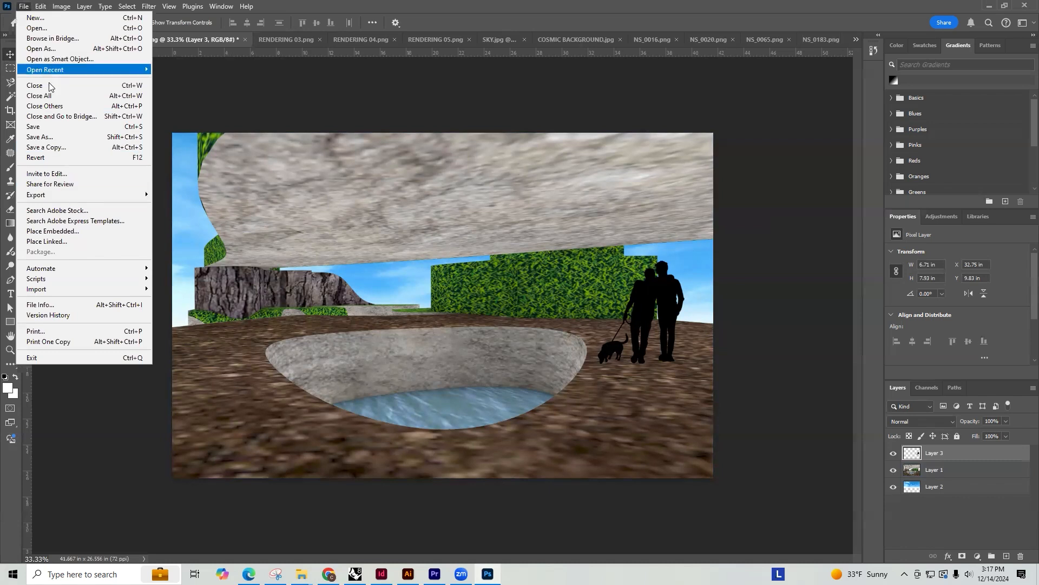
left_click(46, 146)
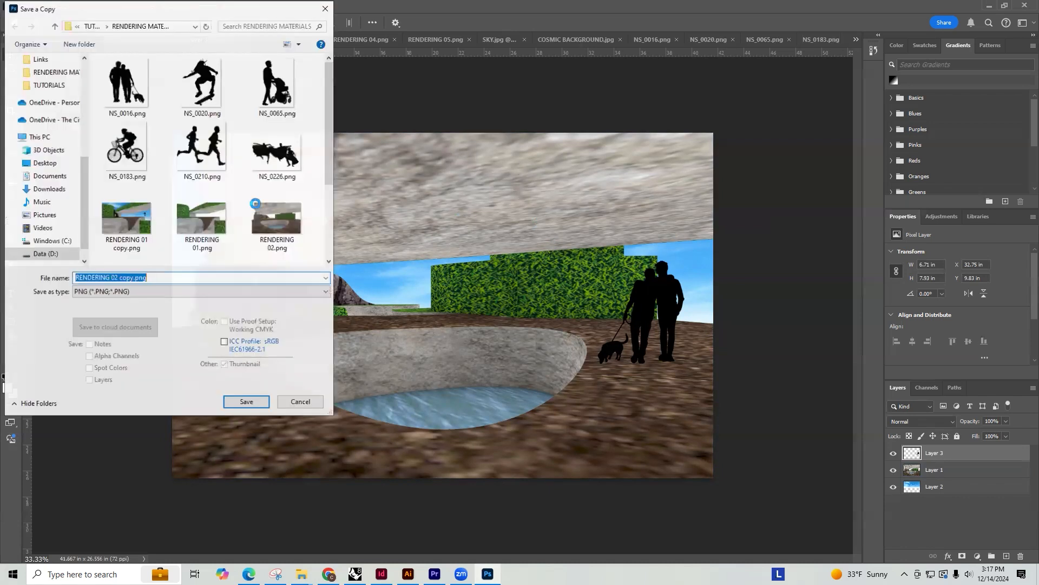
left_click(239, 402)
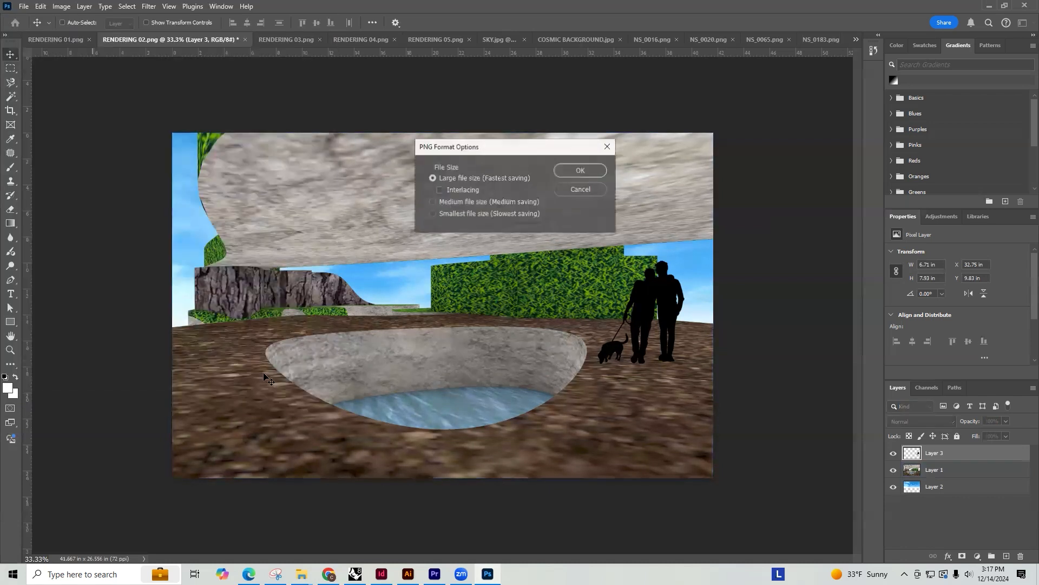
left_click(593, 170)
Close the RENDERING 01 document and save its layered version as RENDERING 01.psd
left_click(306, 39)
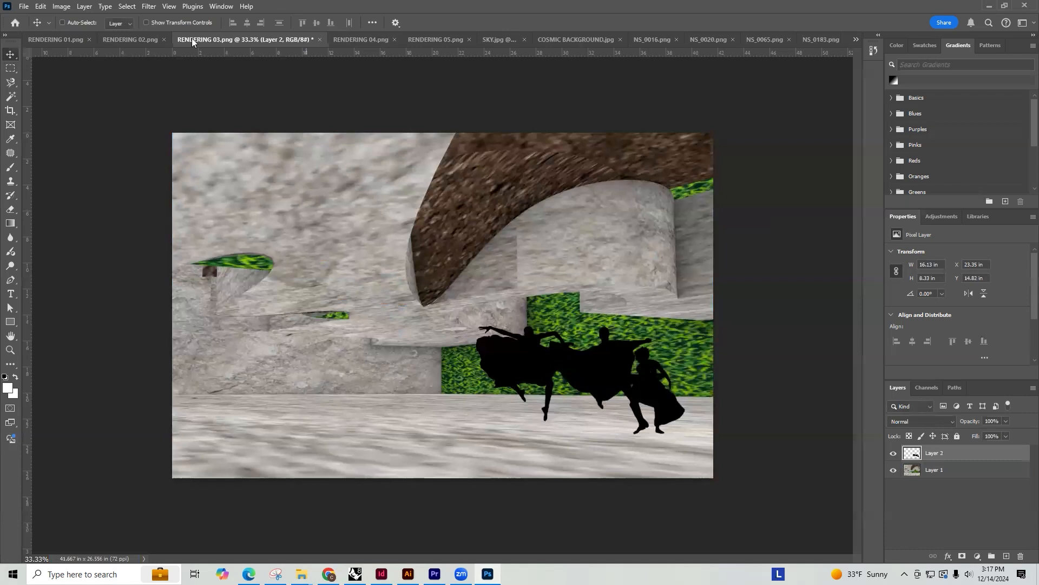
left_click(104, 40)
left_click(66, 43)
left_click(170, 40)
left_click(469, 214)
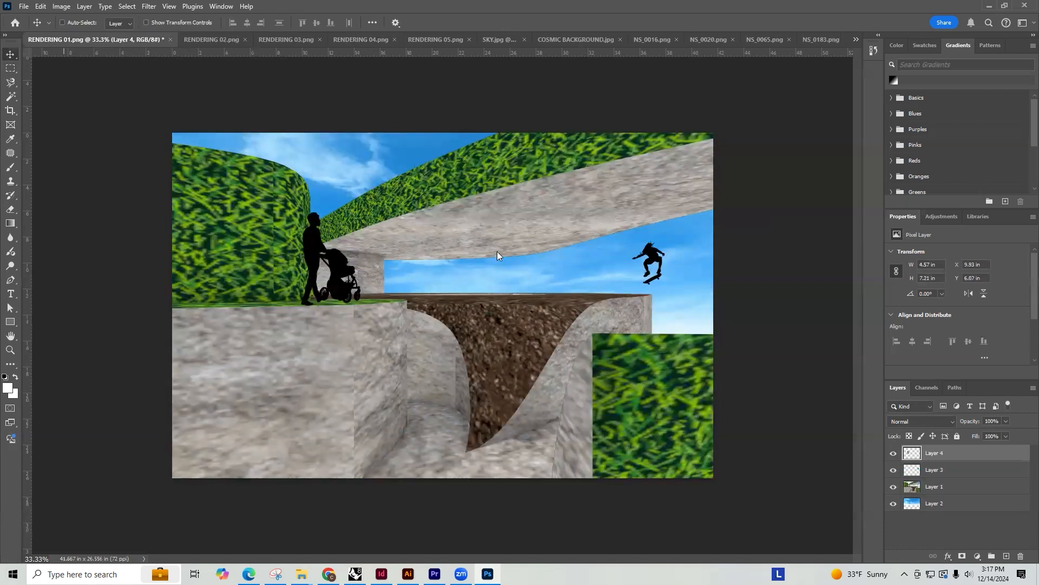
left_click(246, 376)
left_click(644, 165)
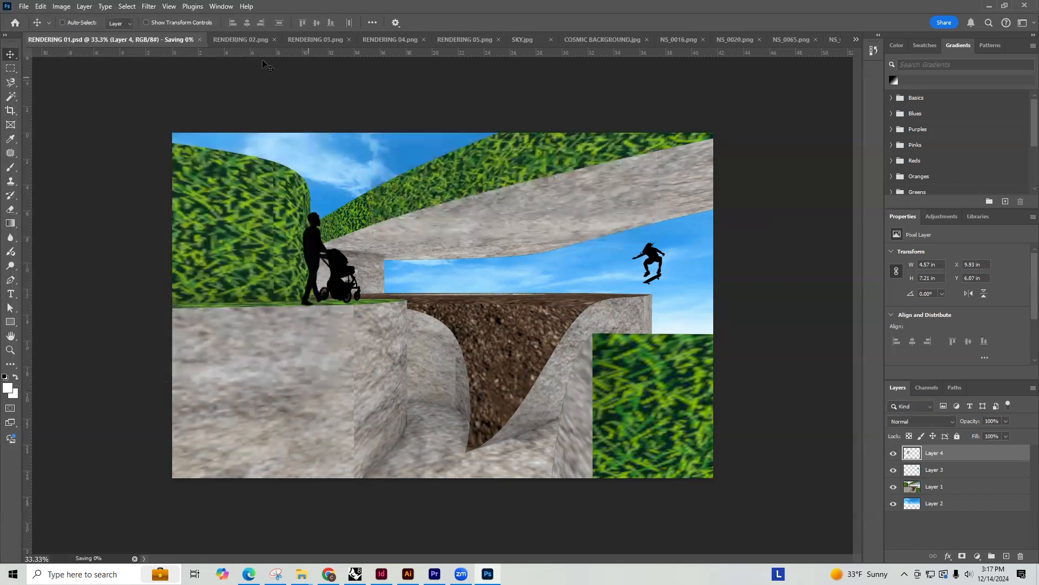
Save the layered pool rendering as RENDERING 02.psd and close the document
left_click(24, 6)
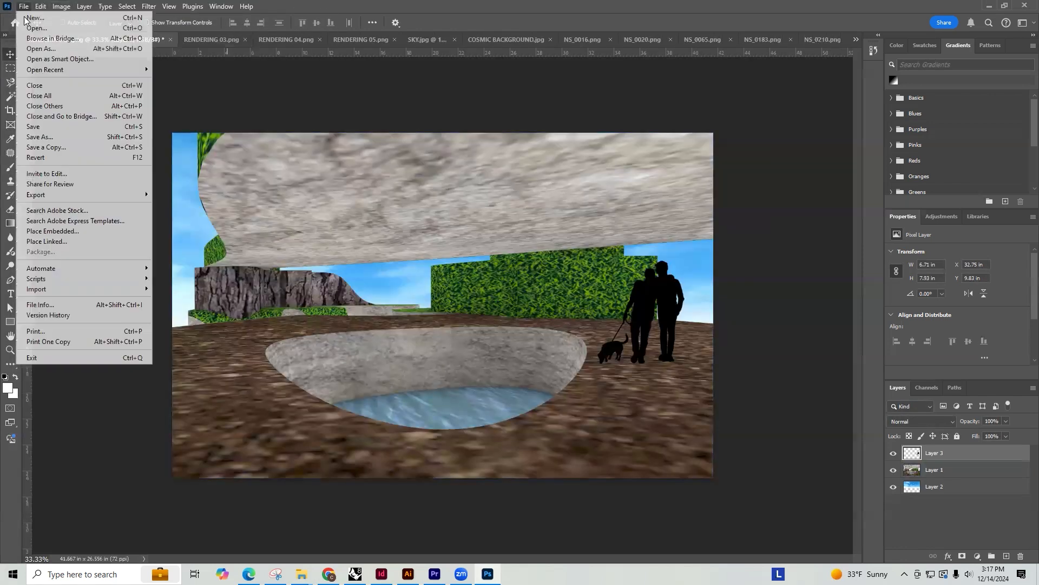
left_click(43, 137)
left_click(246, 376)
left_click(639, 162)
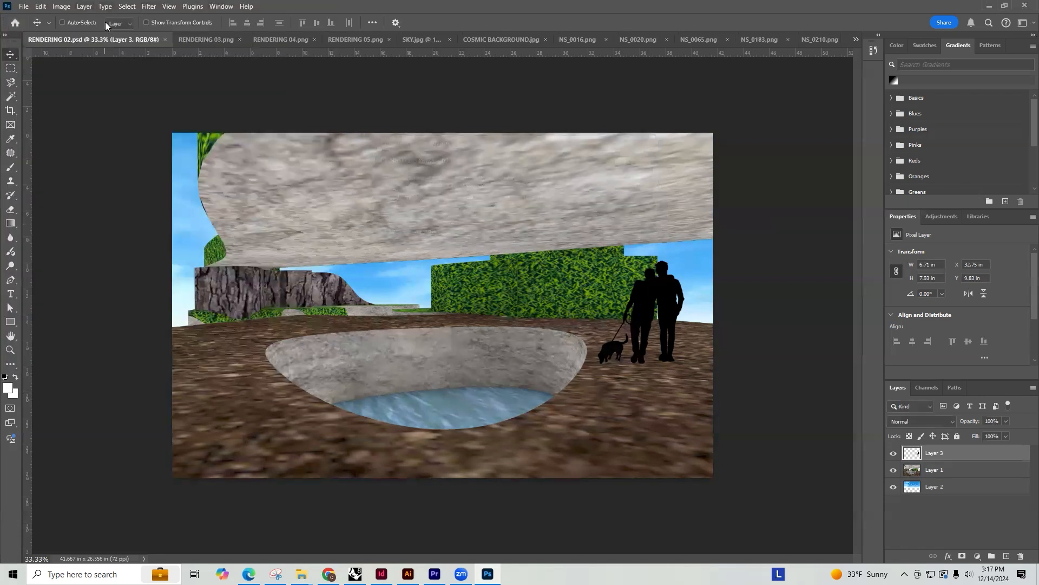
left_click(164, 37)
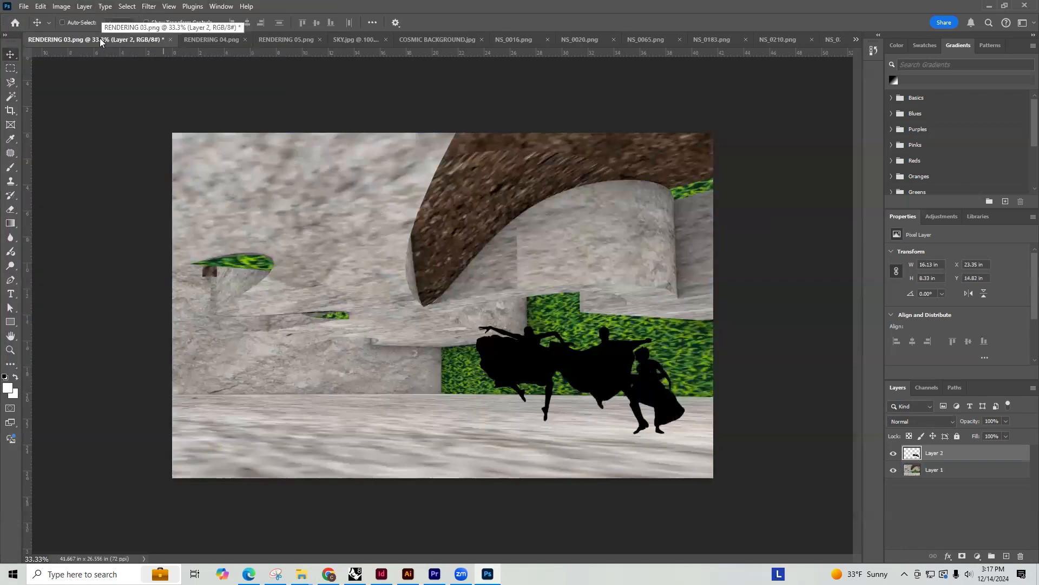
Switch to File Explorer and check the saved rendering files in the RENDERING MATERIALS folder, then return to Photoshop
left_click(24, 6)
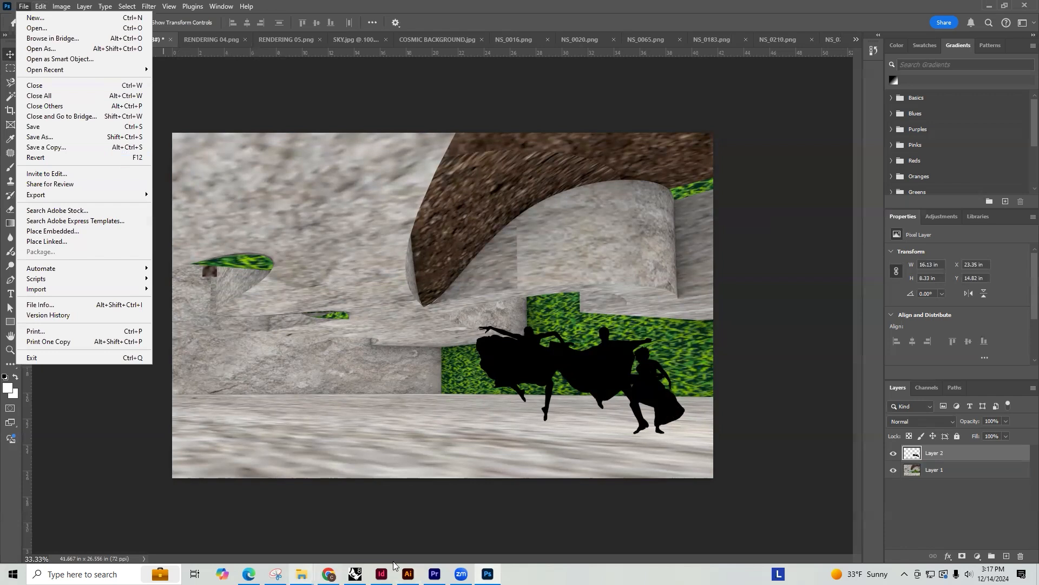
left_click(381, 574)
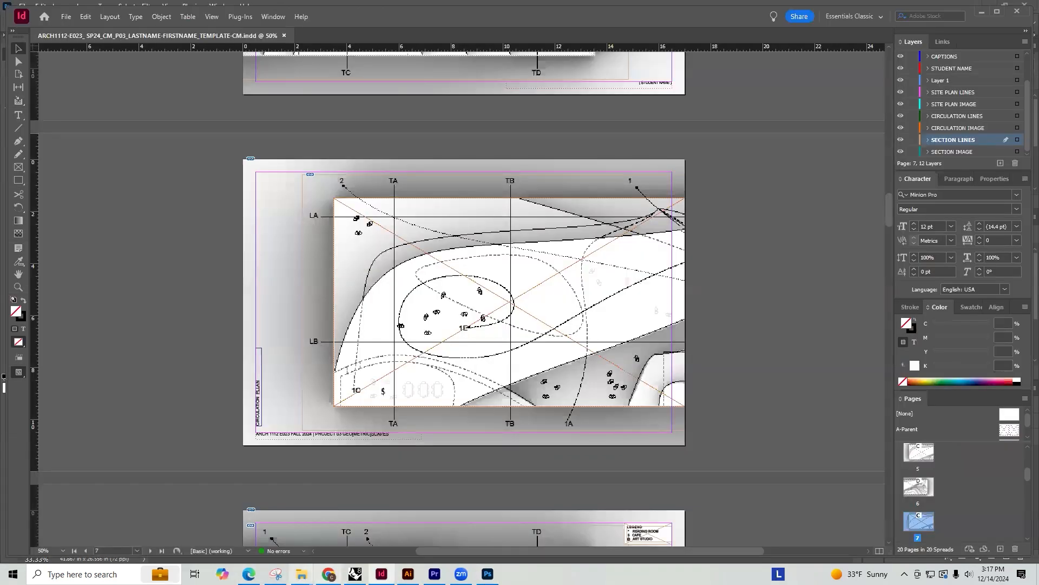
left_click(321, 533)
left_click(49, 223)
double_click(245, 137)
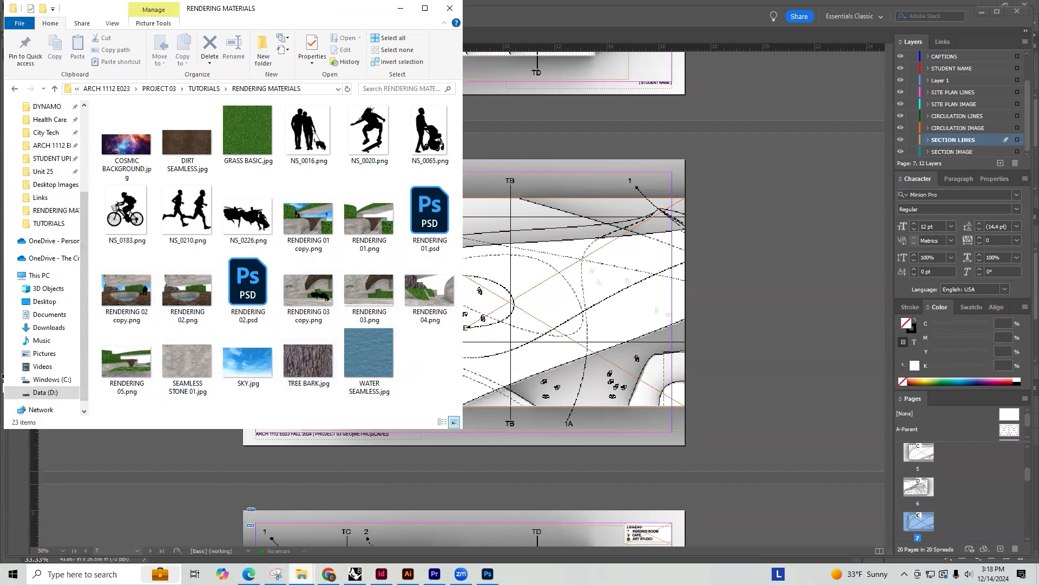
left_click(487, 573)
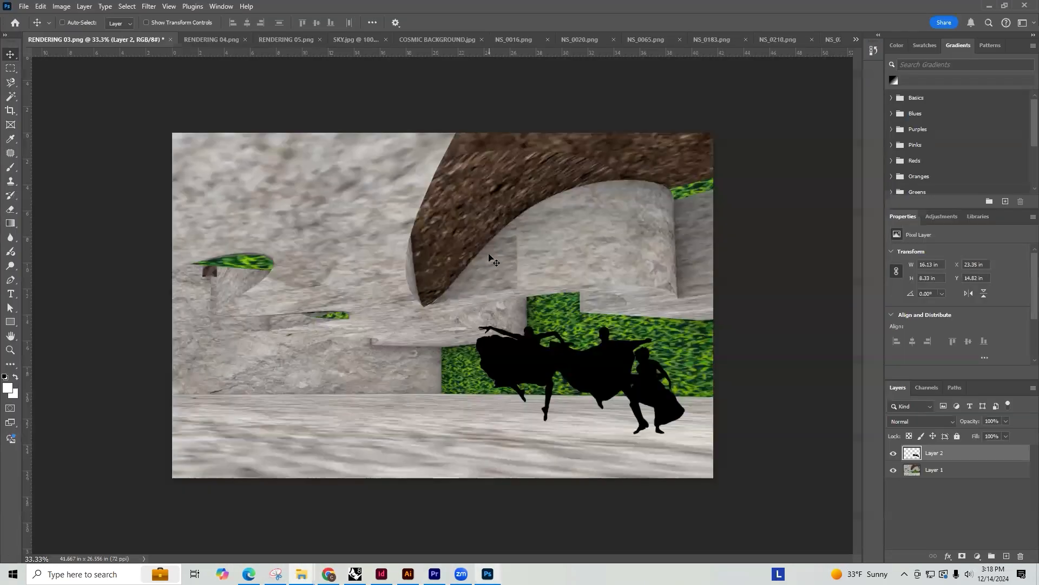
Save the layered rendering with the dancers as RENDERING 03.psd and close the document
left_click(170, 40)
key("Escape")
key("ctrl+s")
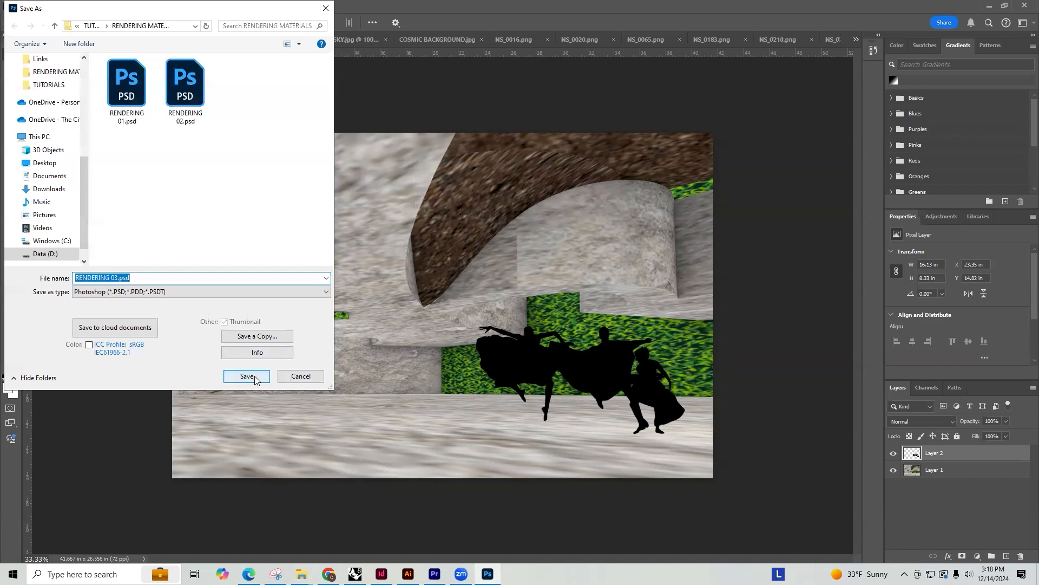
left_click(269, 377)
left_click(632, 163)
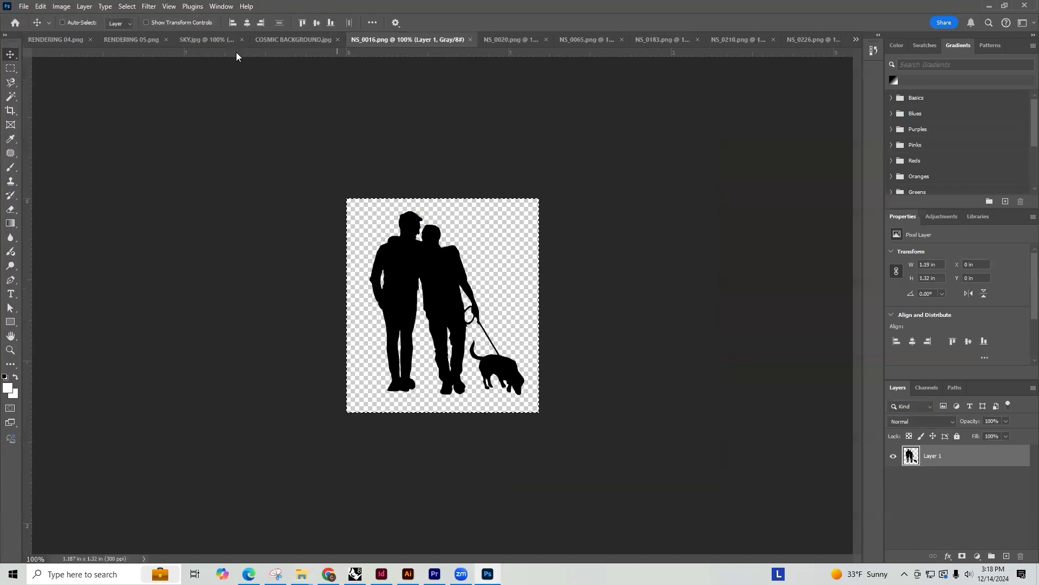
Copy the cyclist silhouette from NS_0183.png and paste it into RENDERING 04.png
left_click(38, 40)
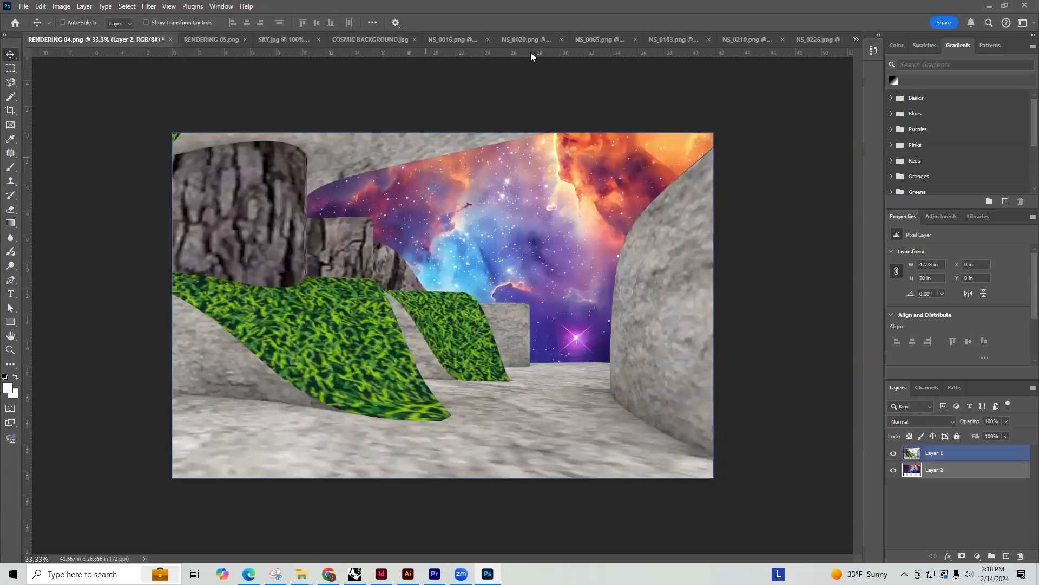
left_click(452, 42)
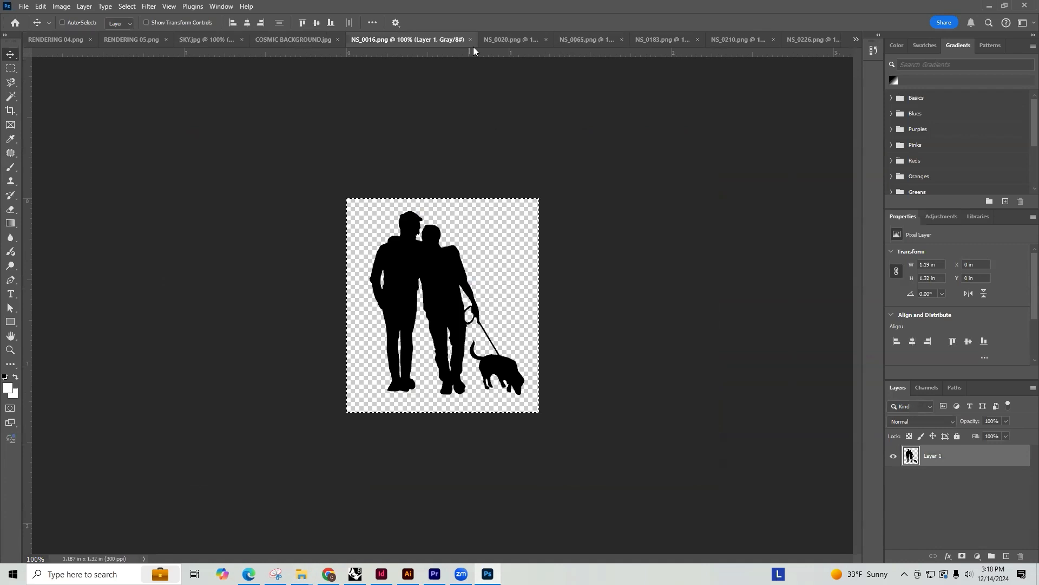
left_click(518, 40)
left_click(577, 39)
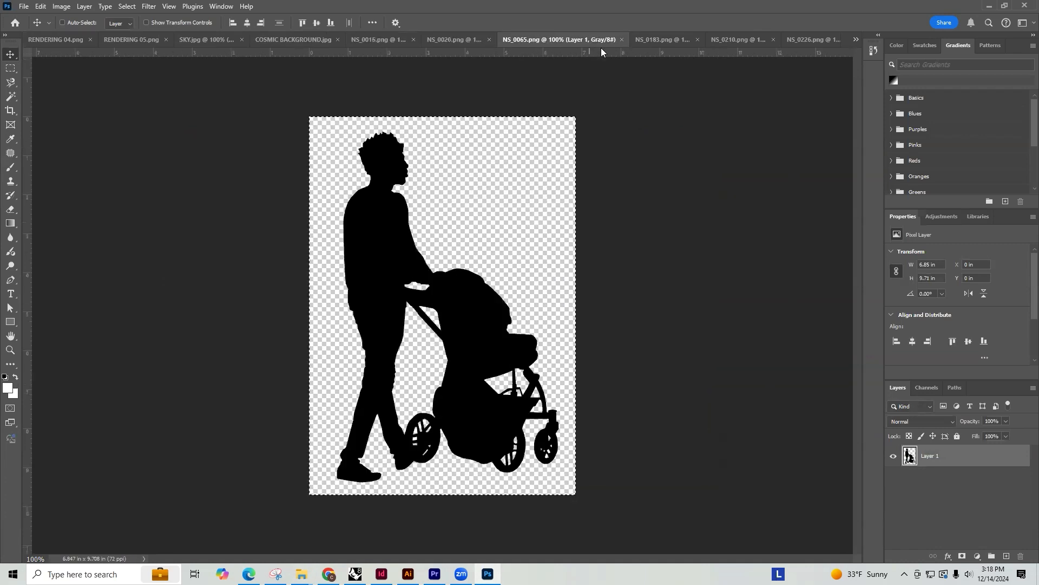
left_click(663, 40)
key("m")
left_click_drag(660, 523, 199, 99)
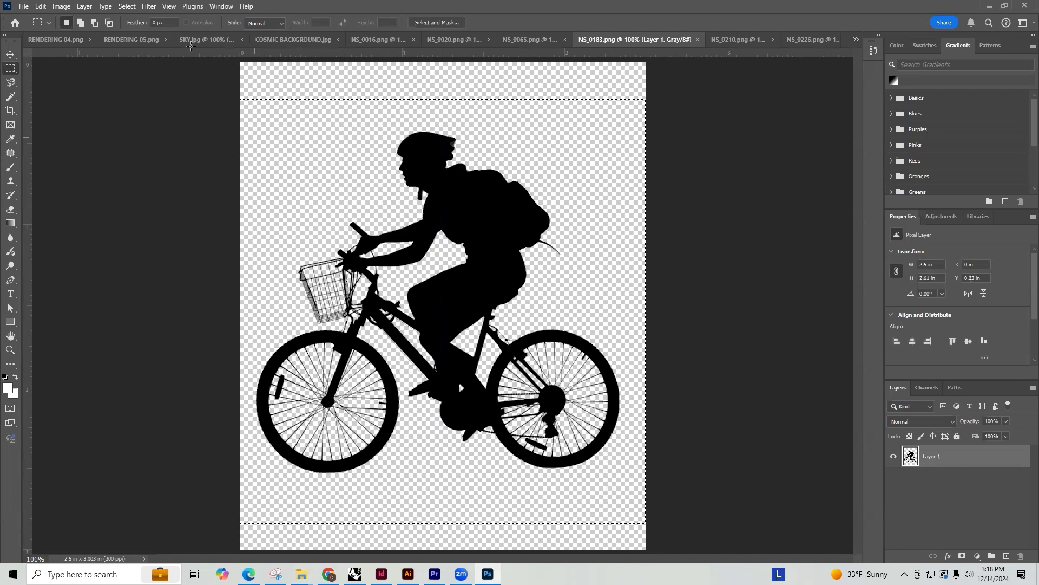
left_click(54, 39)
key("ctrl+v")
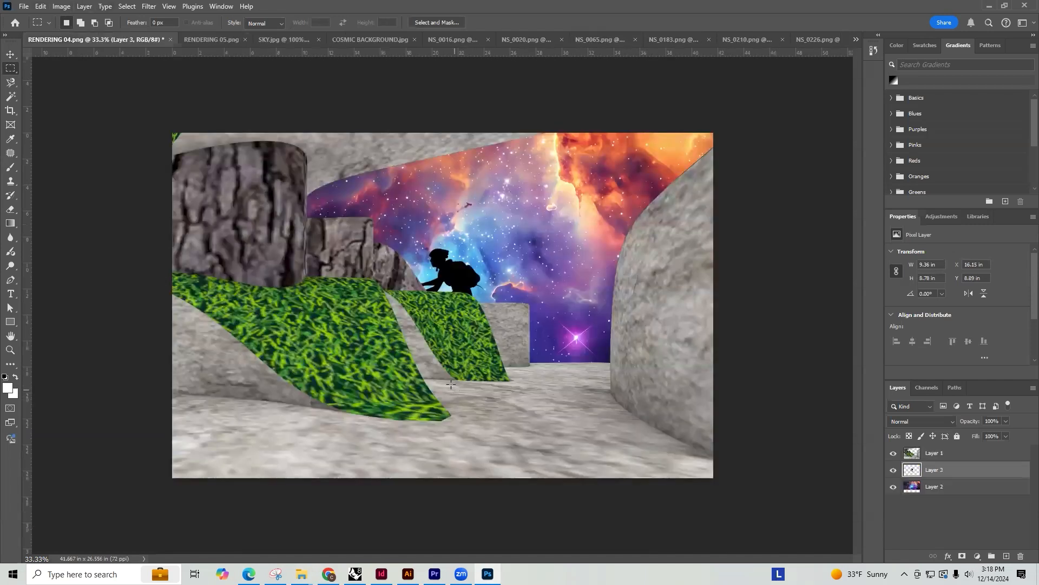
Raise the cyclist's layer above Layer 1 and place the cyclist on the stone ground in the left foreground
key("v")
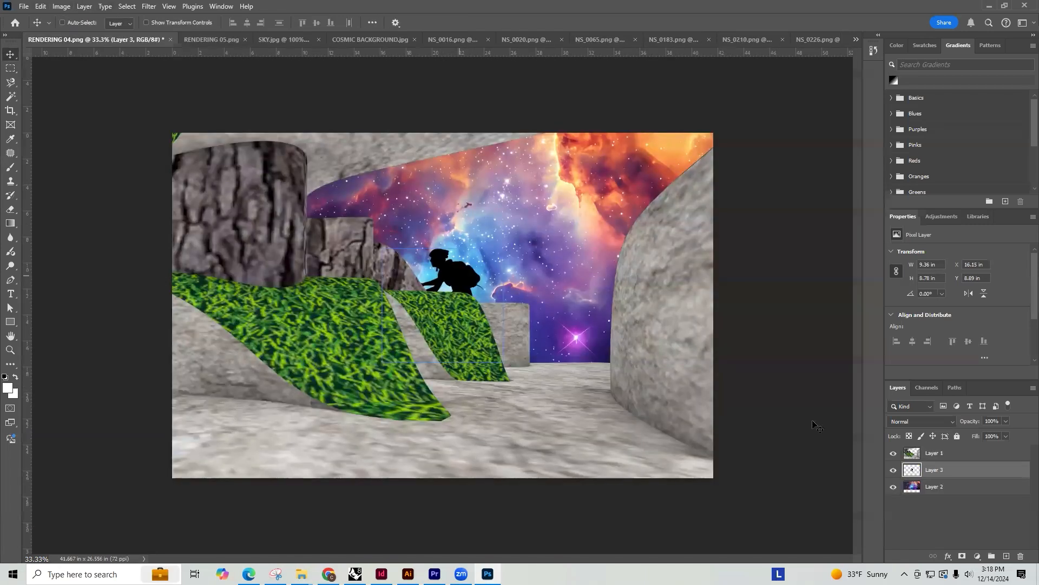
left_click_drag(459, 276, 566, 362)
left_click_drag(956, 471, 942, 449)
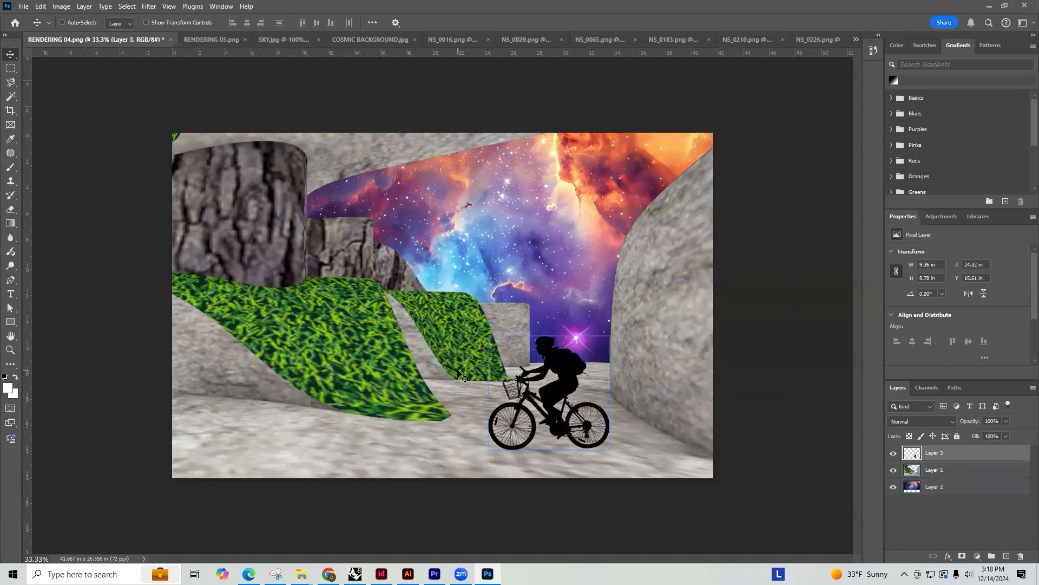
left_click_drag(546, 378, 346, 375)
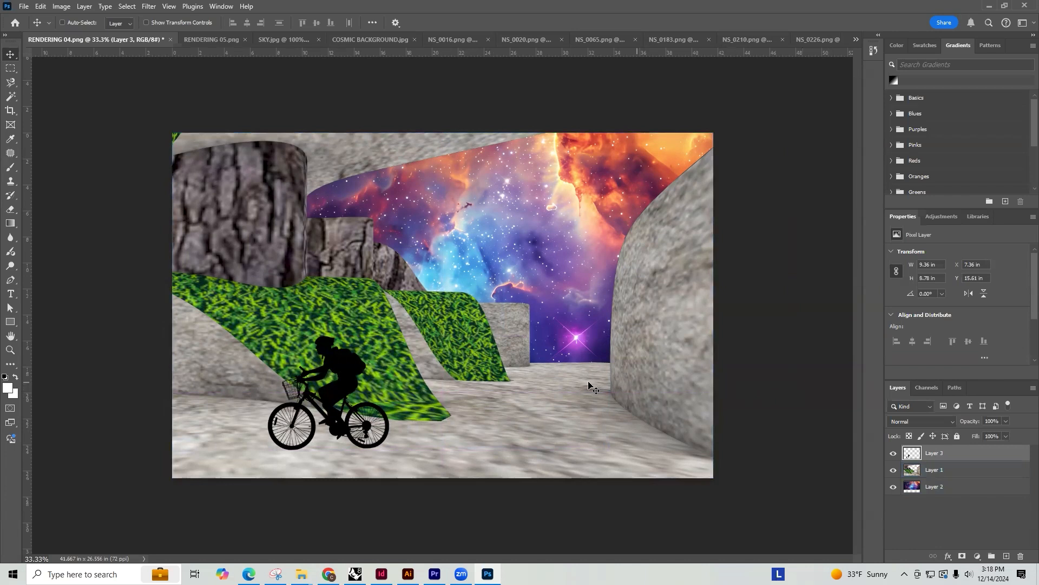
Switch to Chrome and save the silhouette of two adults carrying a child as NS_0005.png in the RENDERING MATERIALS folder
left_click(594, 39)
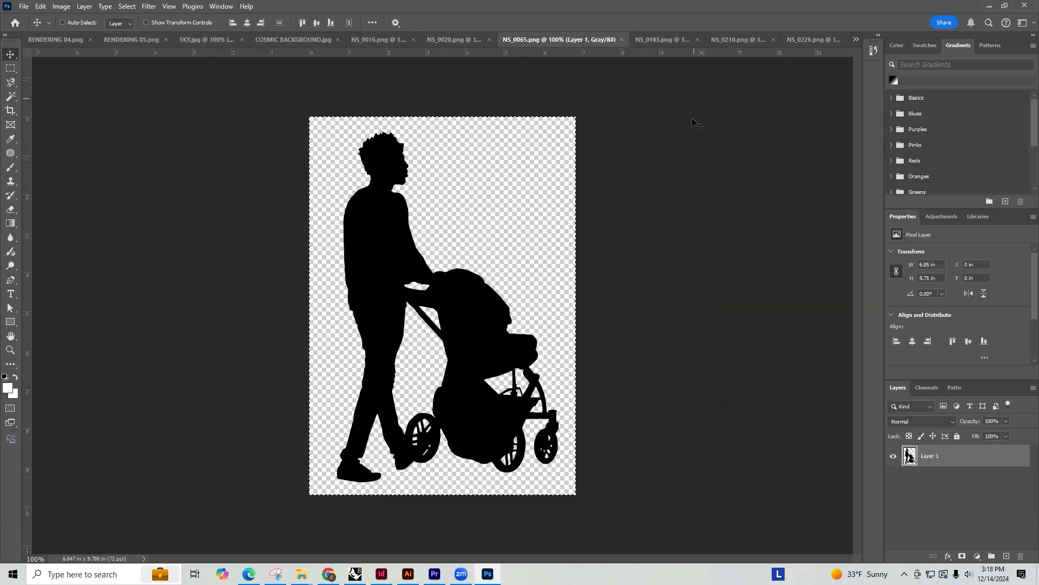
left_click(663, 38)
left_click(723, 41)
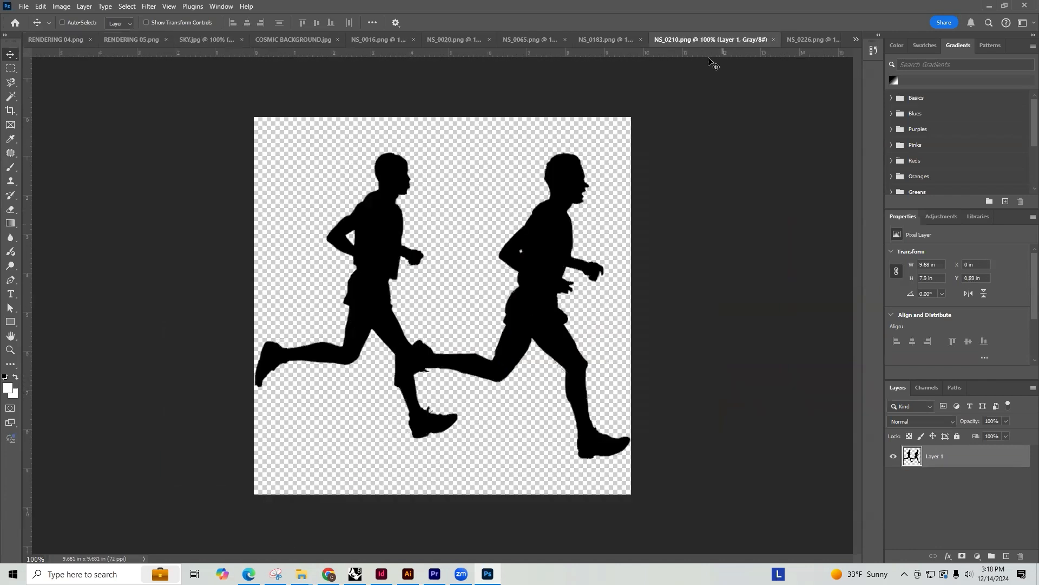
left_click(329, 574)
scroll(543, 267, "down", 1)
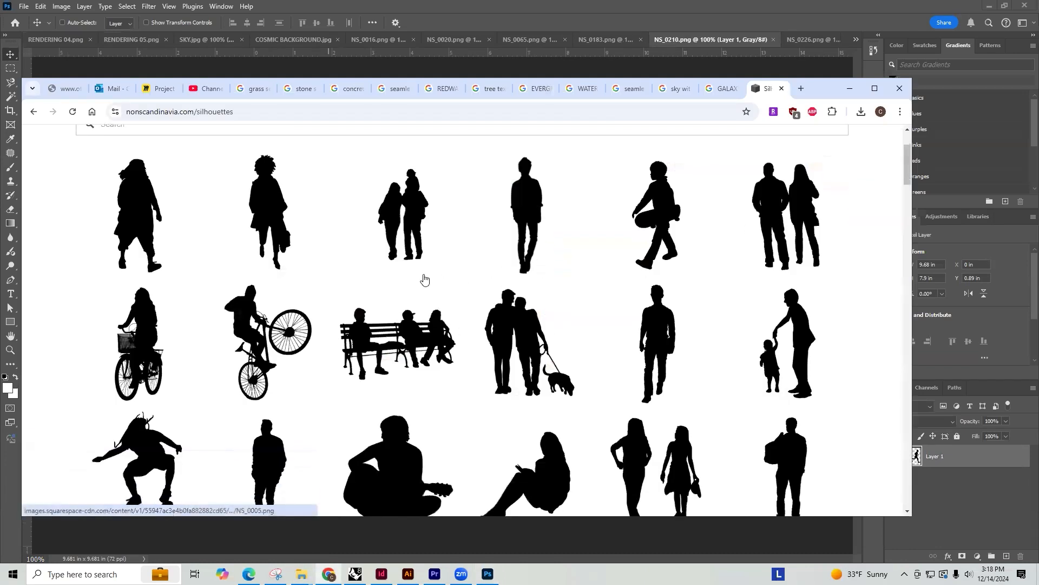
left_click(398, 234)
right_click(476, 291)
left_click(547, 320)
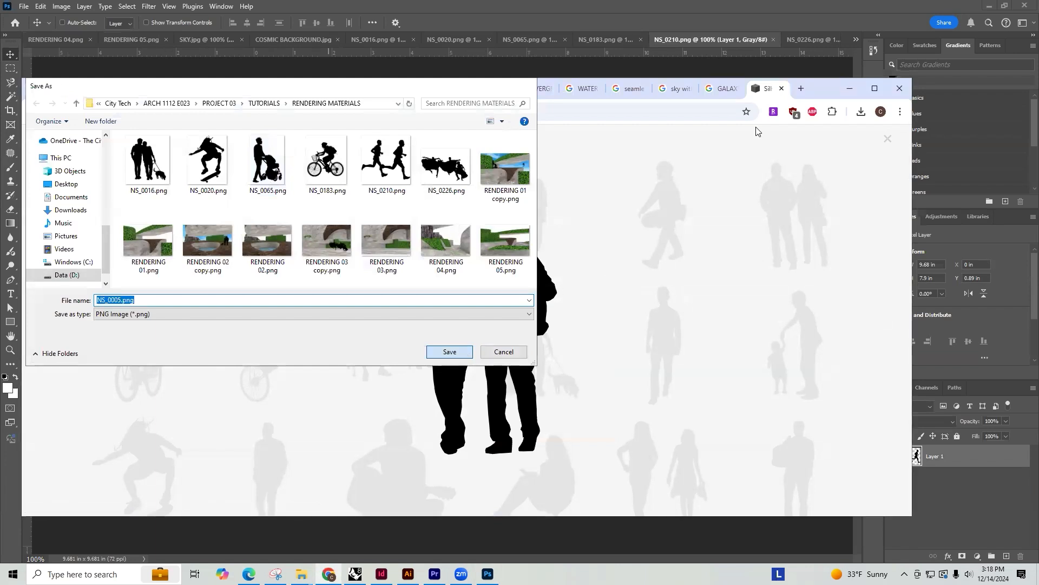
left_click(449, 350)
Open NS_0005.png in Photoshop, copy the family silhouette and paste it into RENDERING 04.png
left_click(787, 74)
key("ctrl+o")
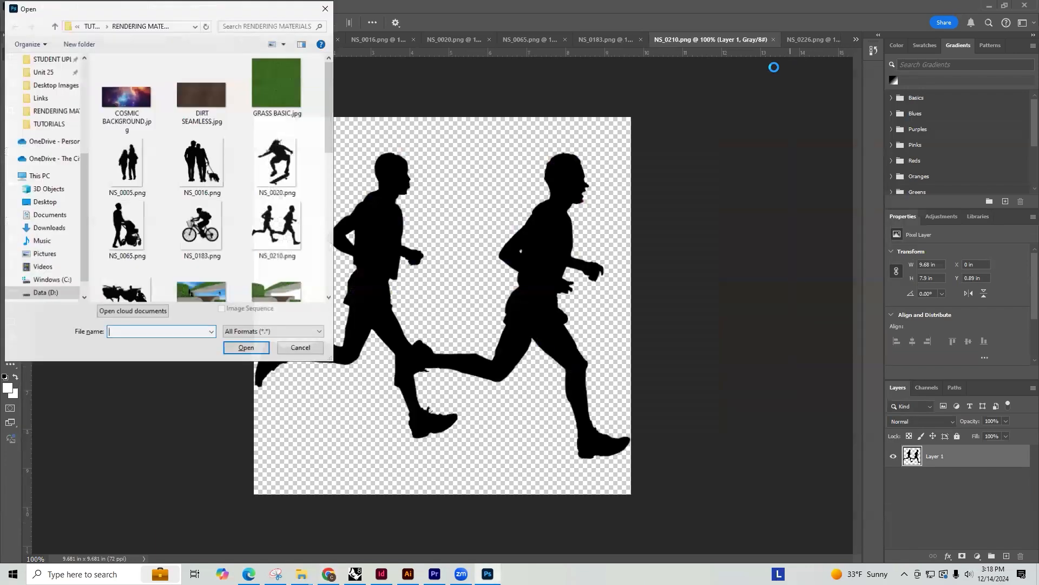
double_click(127, 162)
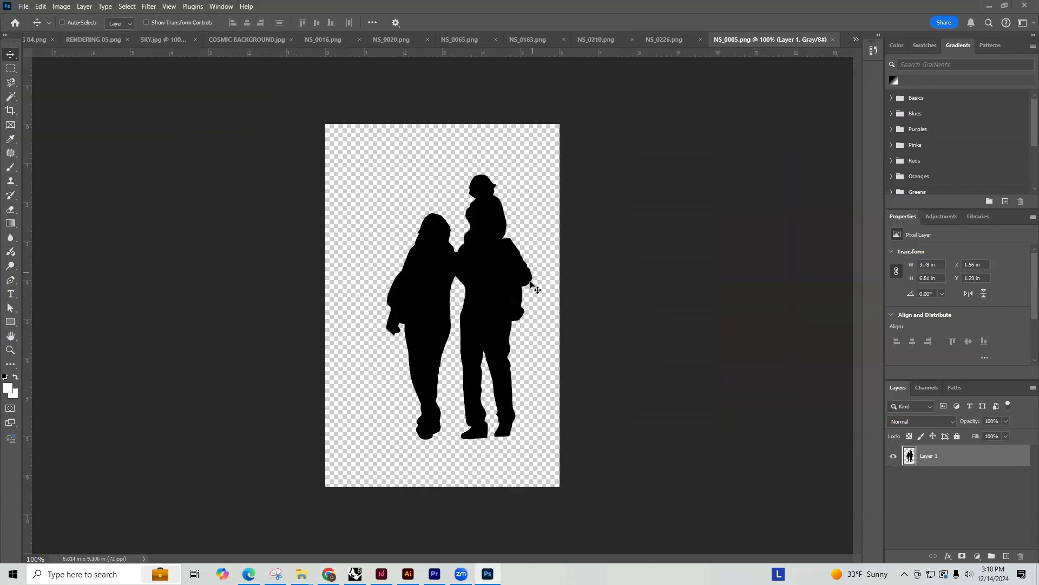
key("m")
left_click_drag(559, 440, 343, 146)
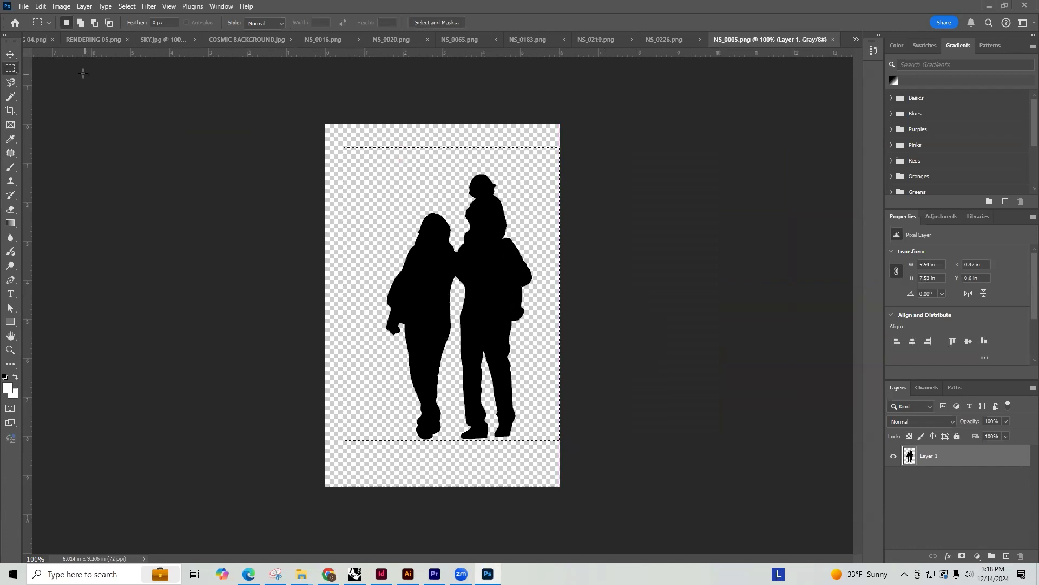
left_click(34, 40)
key("ctrl+v")
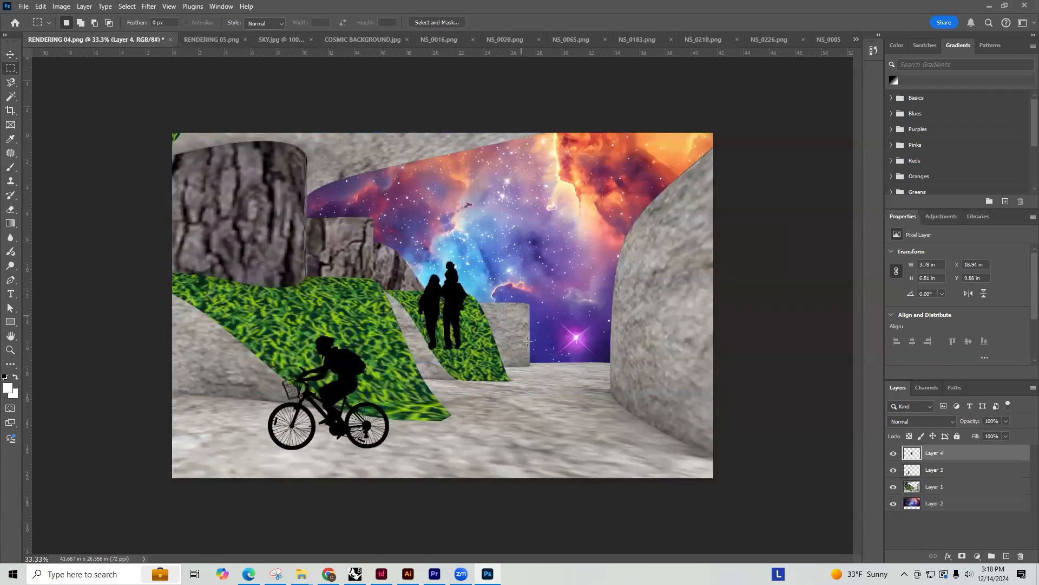
Shrink the family silhouette to about 2.1 by 3.78 in and place it at the far end of the stone path
key("v")
left_click_drag(461, 313, 602, 336)
key("ctrl+t")
left_click_drag(600, 286, 588, 341)
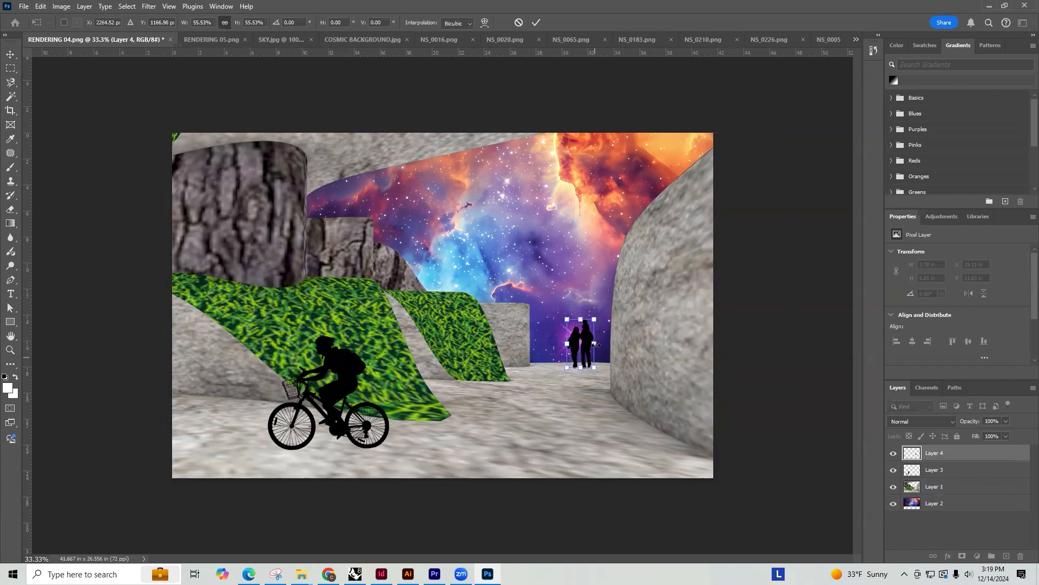
key("Return")
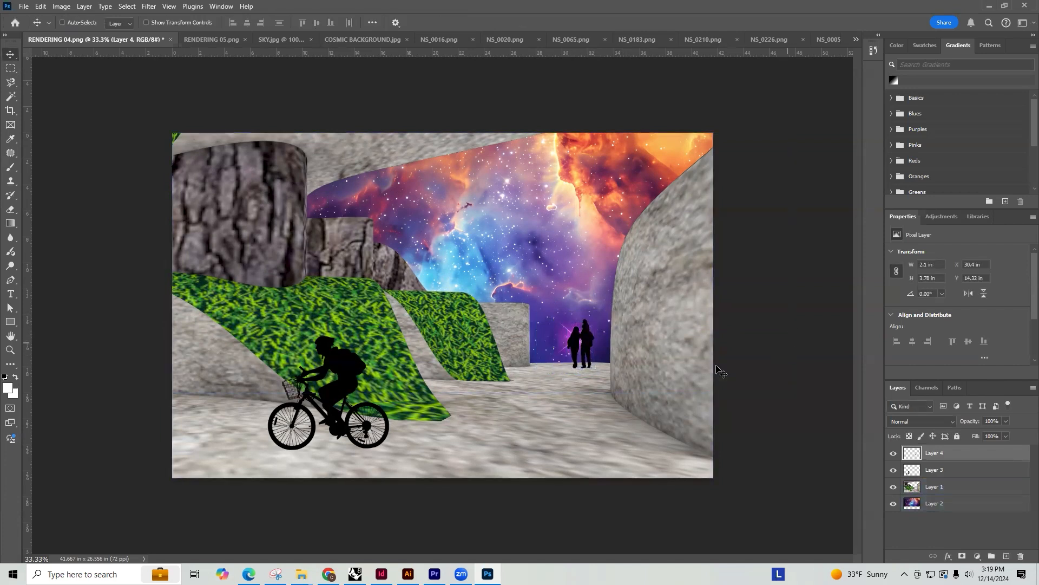
Save a PNG copy of the rendering as RENDERING 04 copy.png with the large file size option
left_click(24, 6)
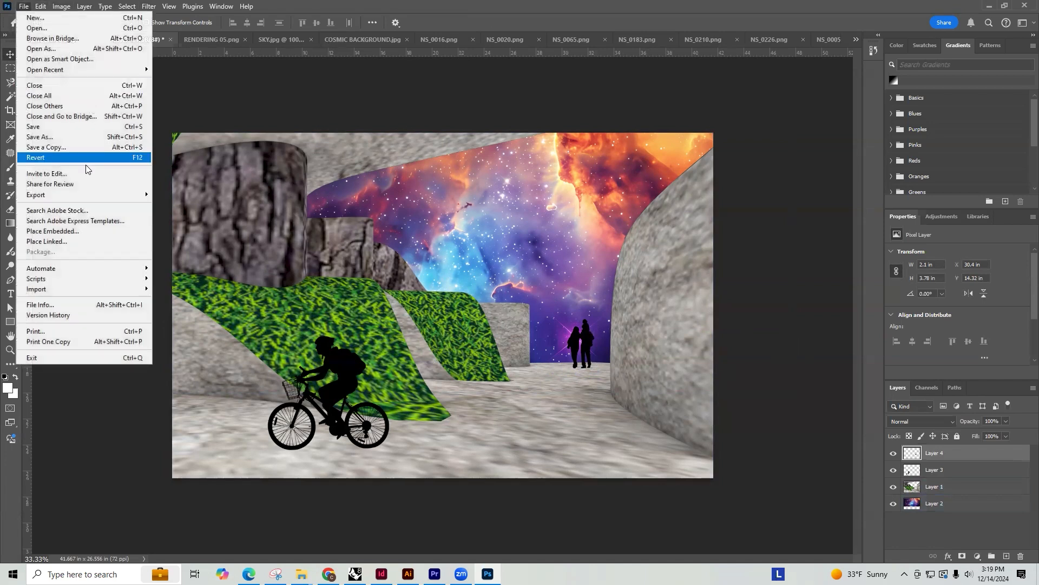
left_click(80, 146)
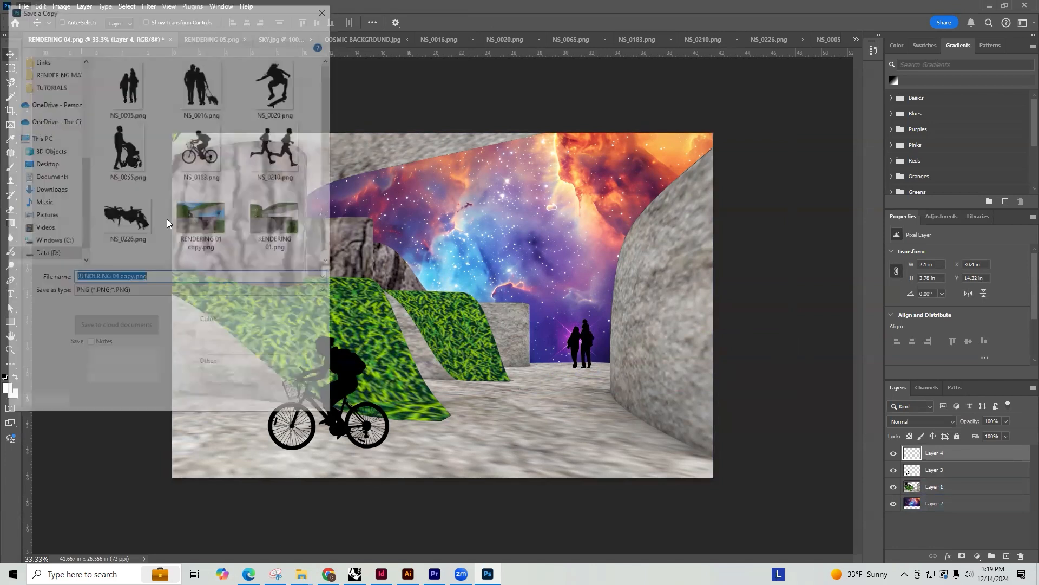
left_click(246, 403)
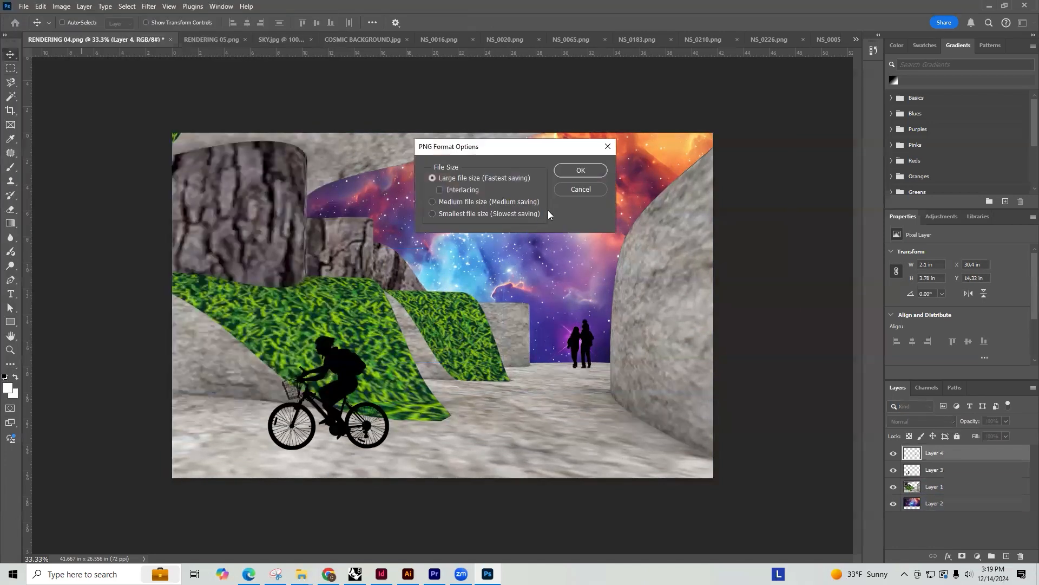
left_click(575, 171)
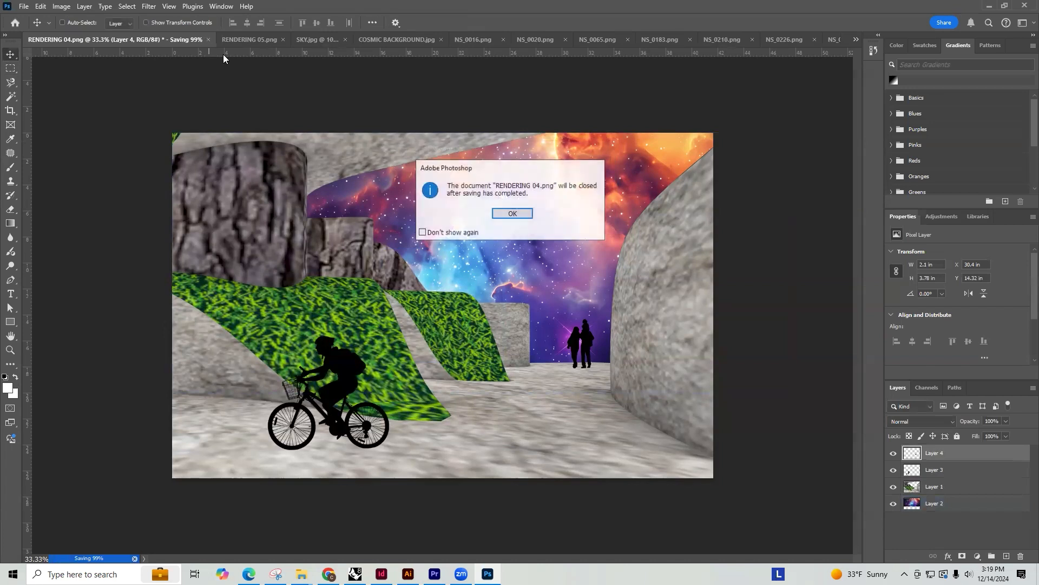
Save the layered document as RENDERING 04.psd with maximum compatibility and close it
left_click(510, 215)
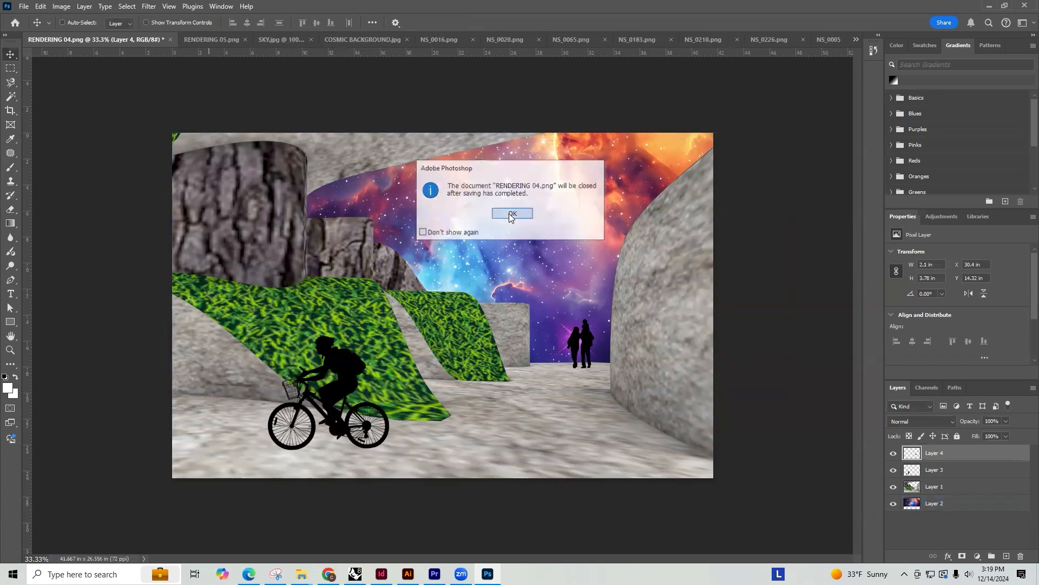
left_click(462, 217)
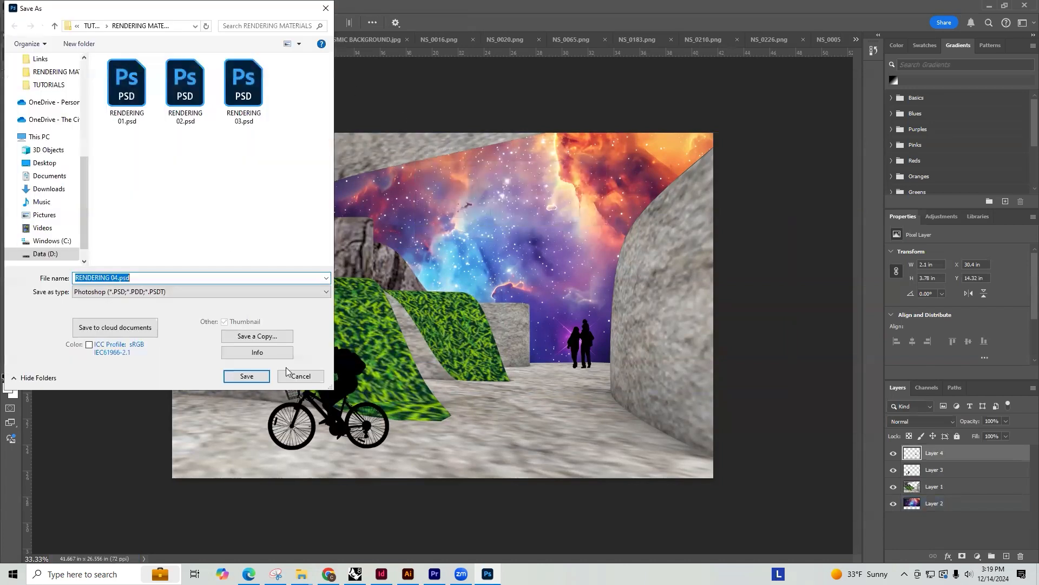
left_click(242, 373)
left_click(640, 164)
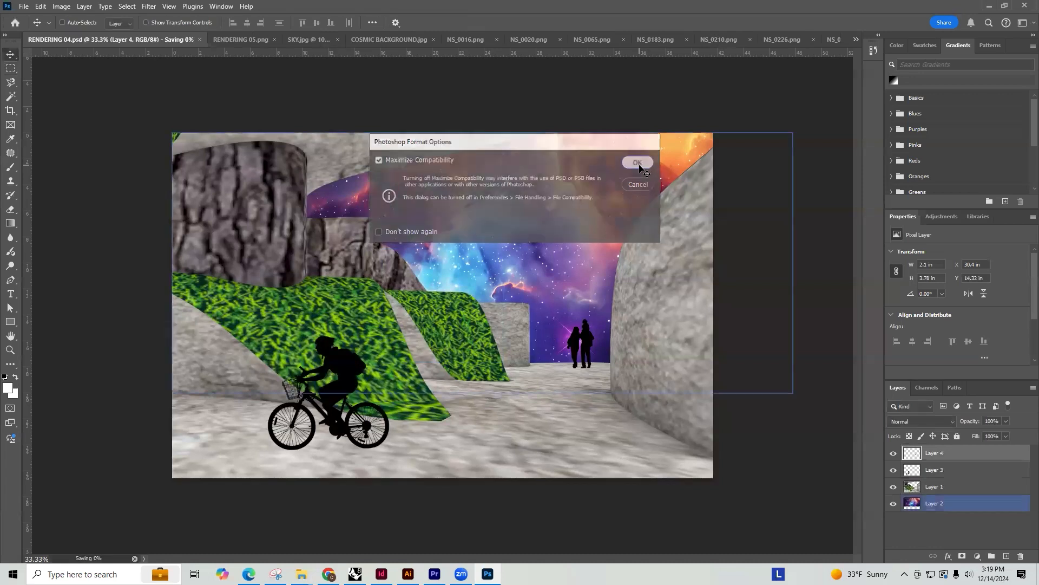
left_click(65, 39)
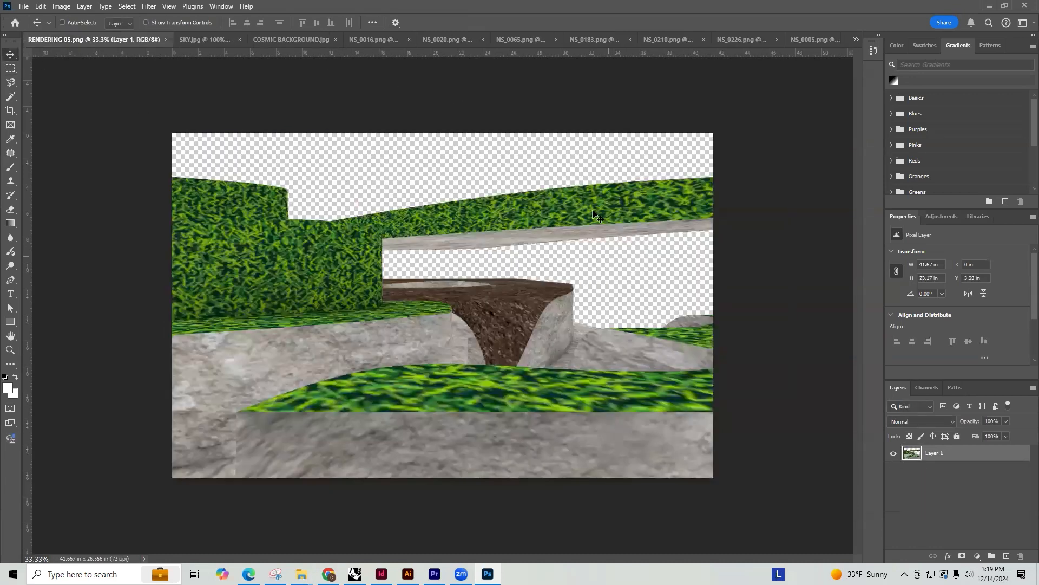
Copy the two runners' silhouette from NS_0210.png and paste it into RENDERING 05.png
left_click(602, 39)
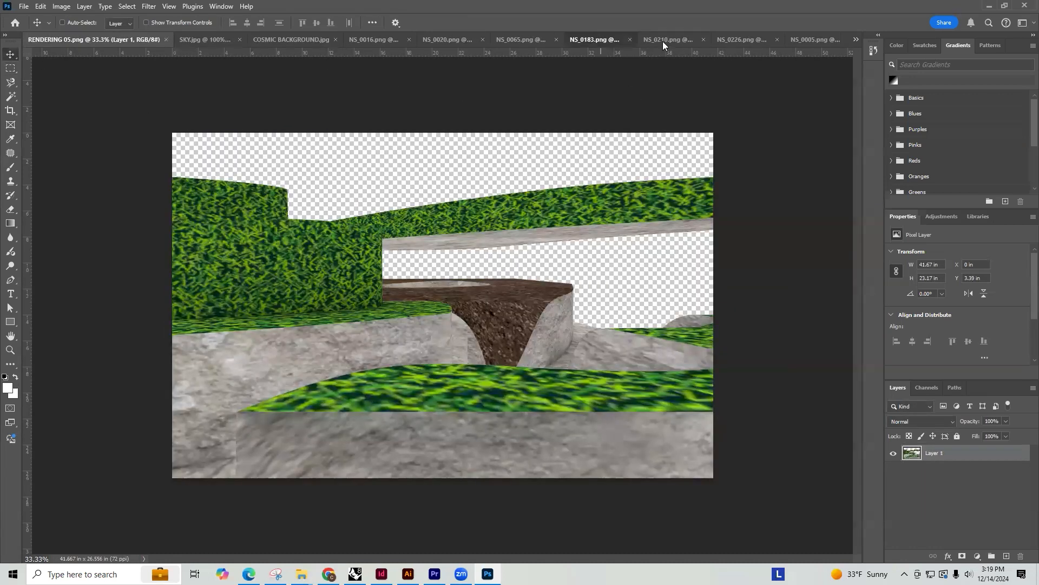
left_click(665, 41)
key("m")
left_click_drag(654, 493, 180, 113)
left_click(51, 42)
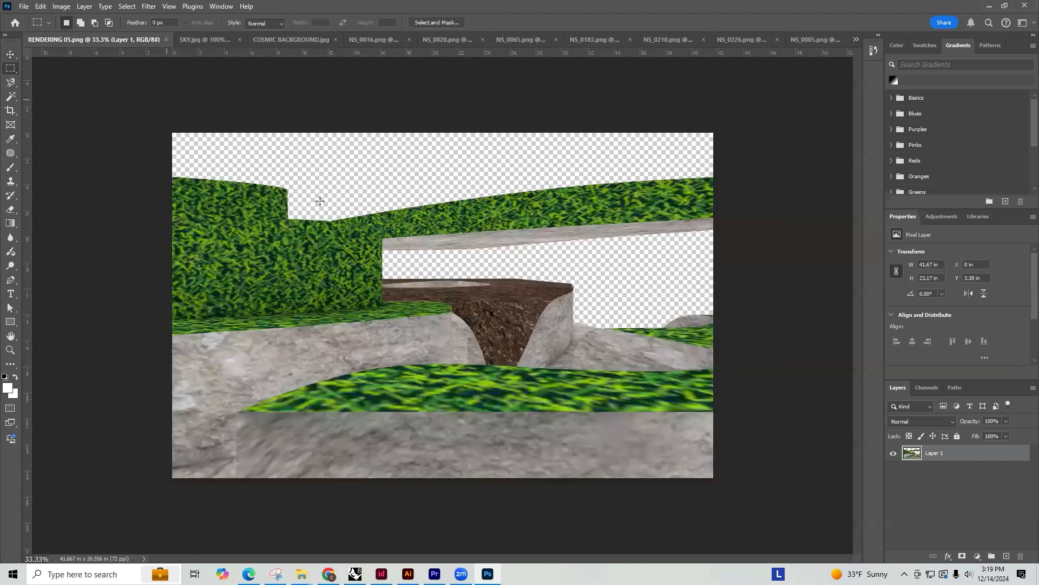
key("ctrl+v")
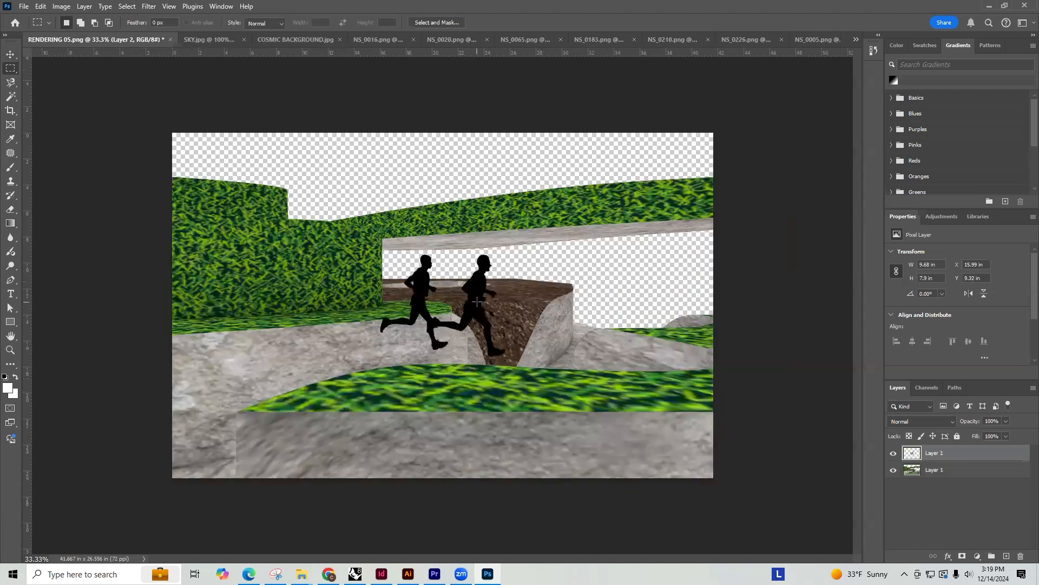
Scale the runners to about 11.69 by 9.56 in and place them on the foreground grass at the right edge of the rendering
key("v")
left_click_drag(477, 301, 443, 175)
key("ctrl+t")
left_click_drag(349, 221, 420, 197)
left_click_drag(459, 164, 639, 371)
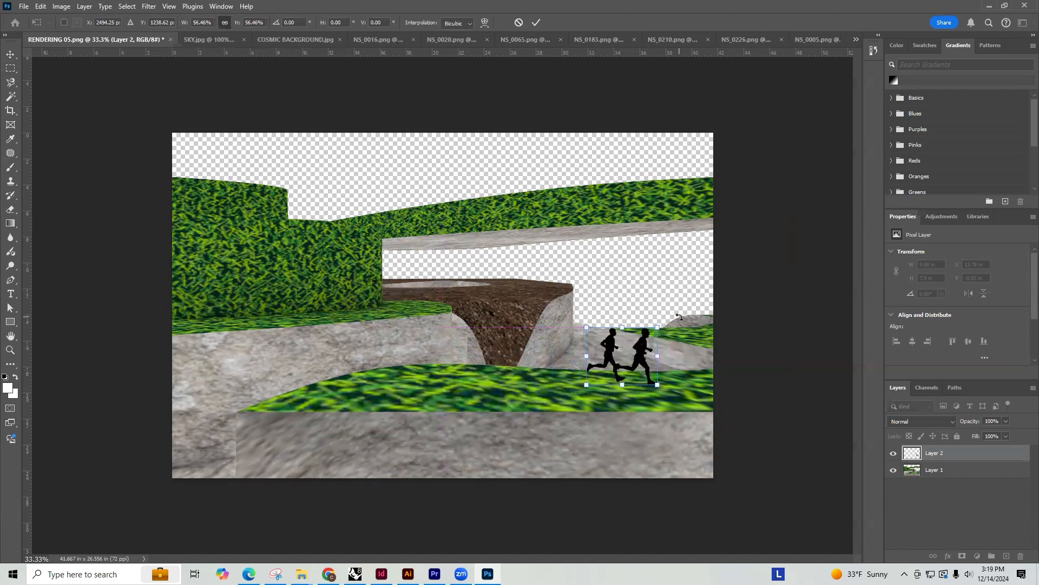
left_click_drag(658, 328, 648, 347)
left_click_drag(684, 289, 707, 267)
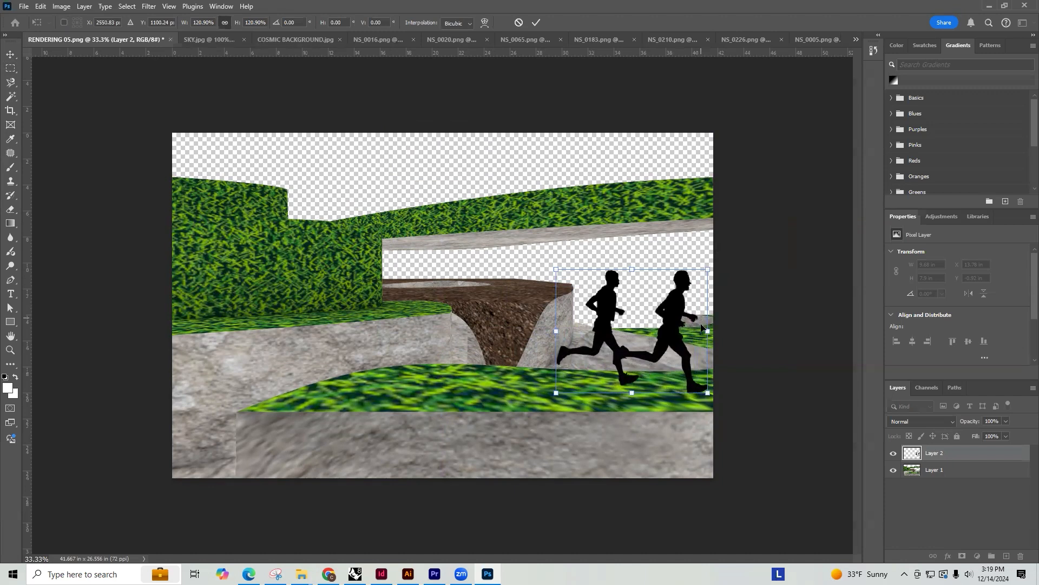
key("Return")
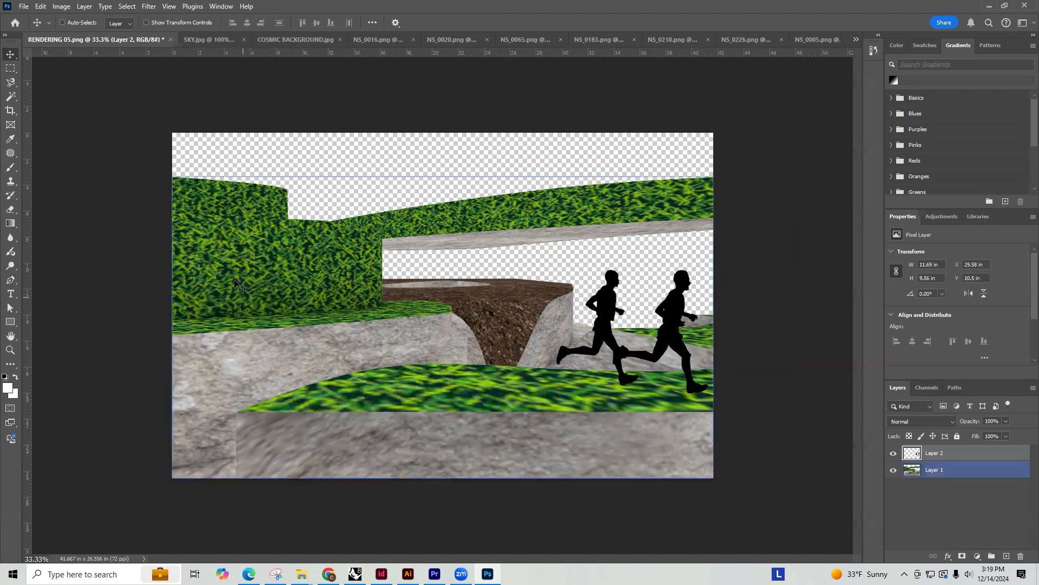
Switch to Chrome and browse the silhouette gallery for another figure to add to the scene
left_click(328, 574)
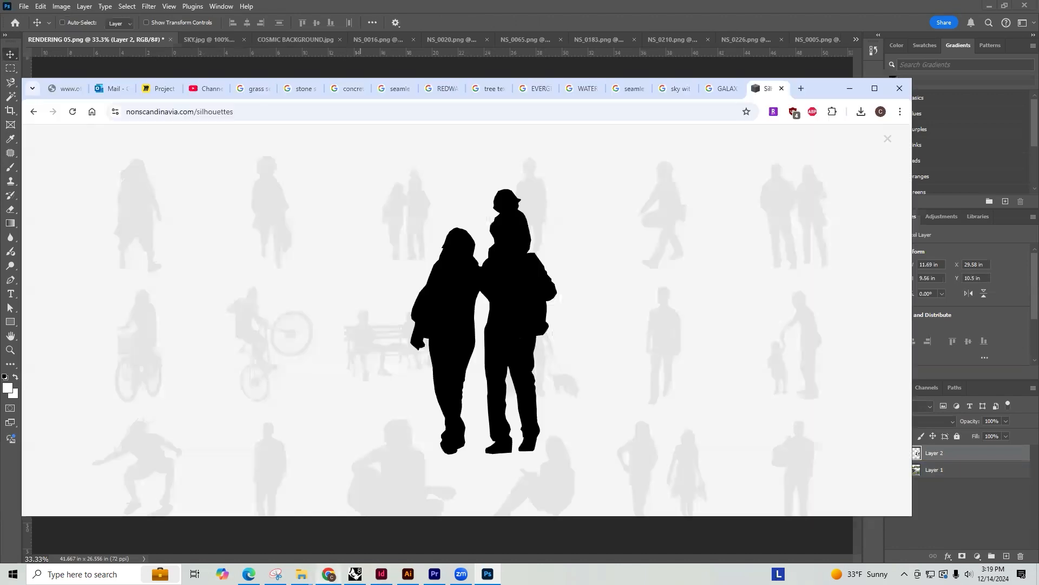
left_click(886, 142)
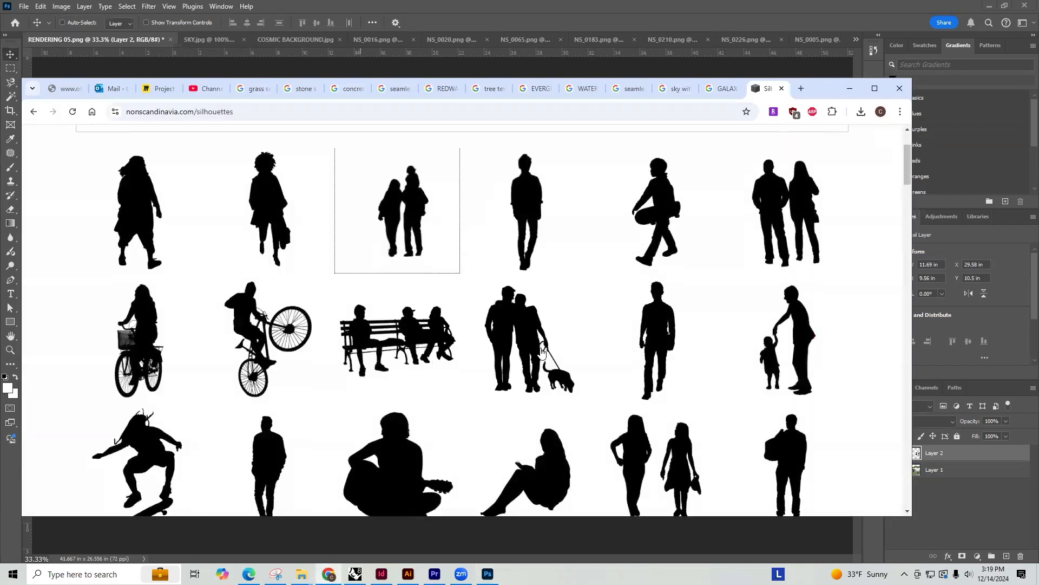
scroll(528, 309, "down", 4)
scroll(530, 310, "down", 2)
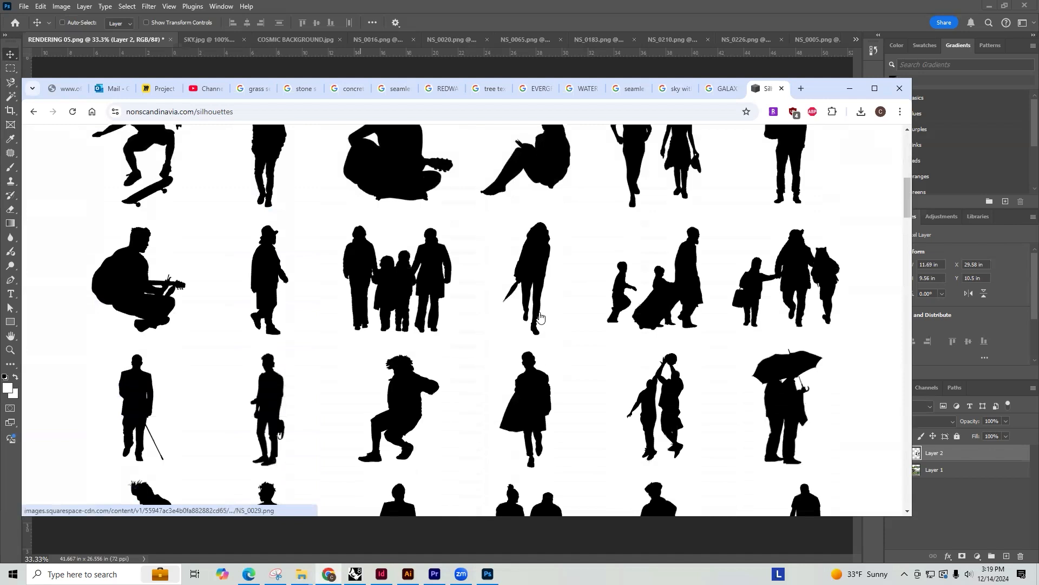
scroll(542, 319, "down", 4)
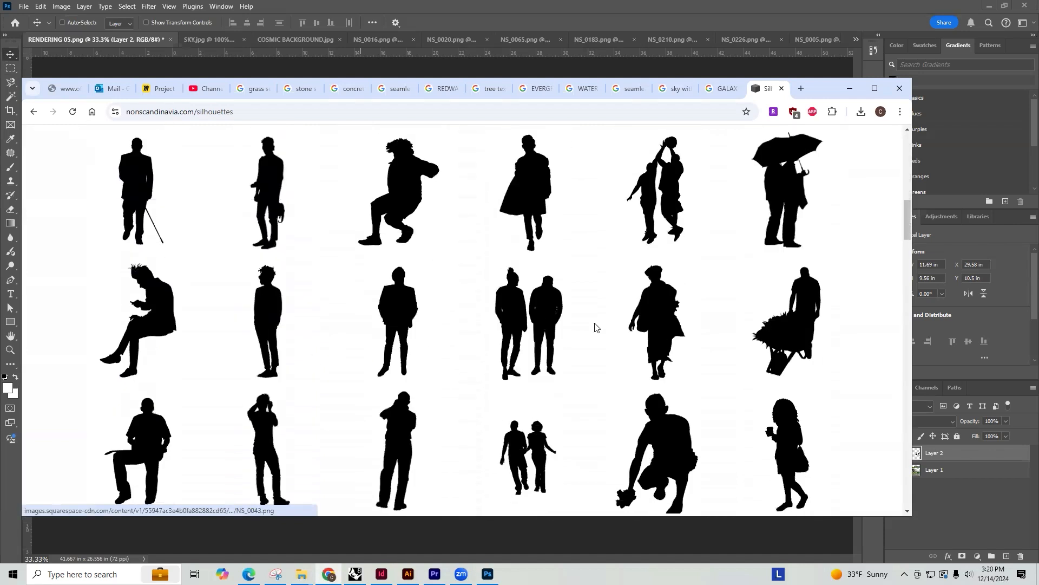
scroll(595, 327, "down", 7)
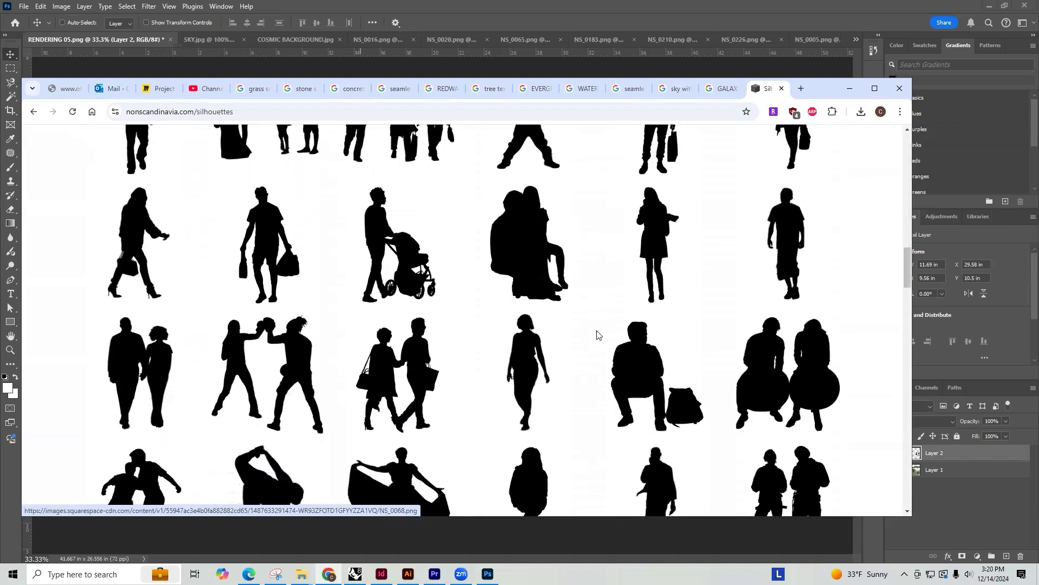
scroll(597, 334, "down", 7)
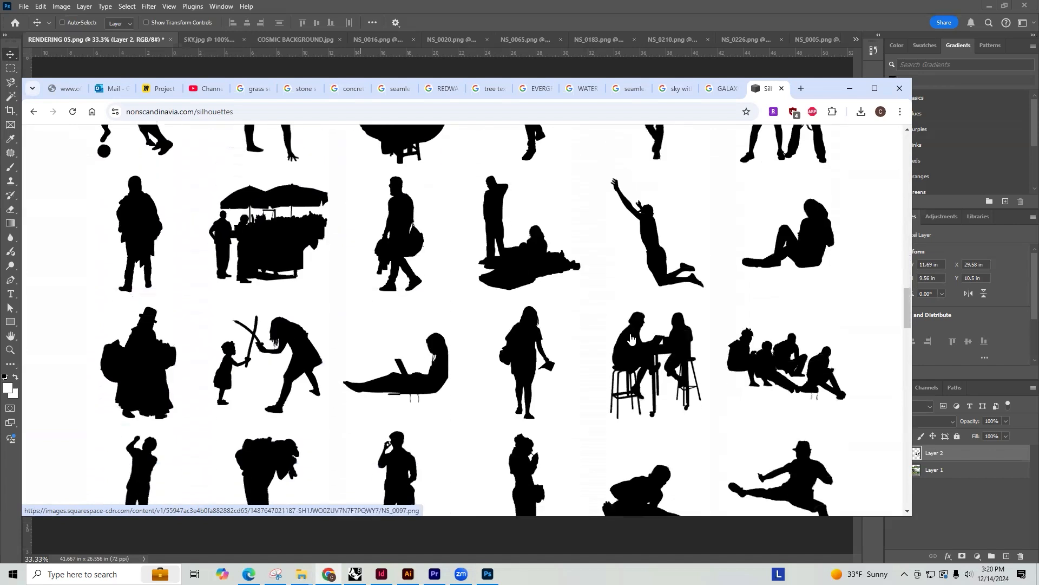
scroll(630, 337, "down", 7)
scroll(651, 330, "up", 4)
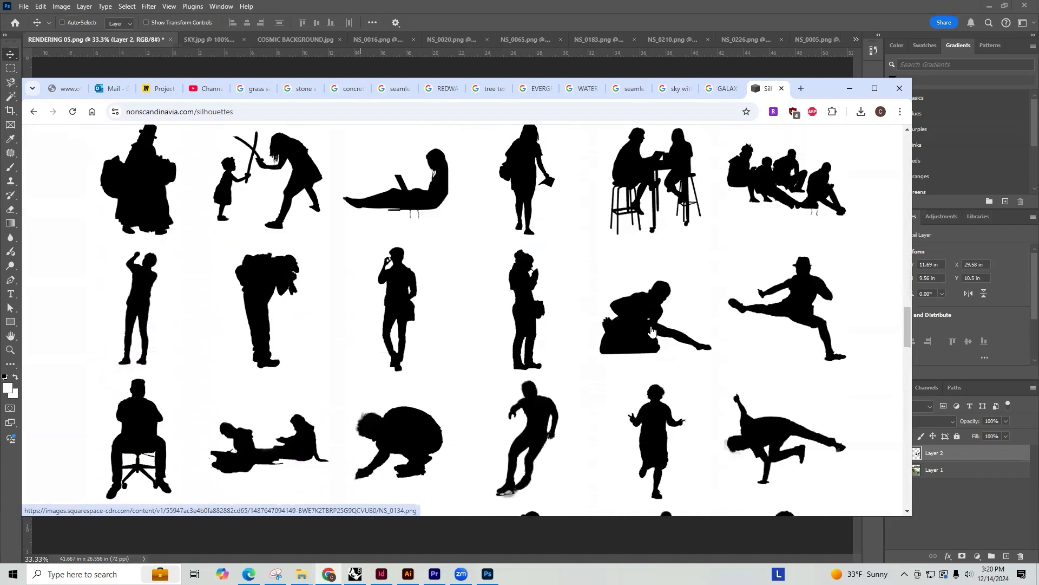
scroll(529, 306, "down", 8)
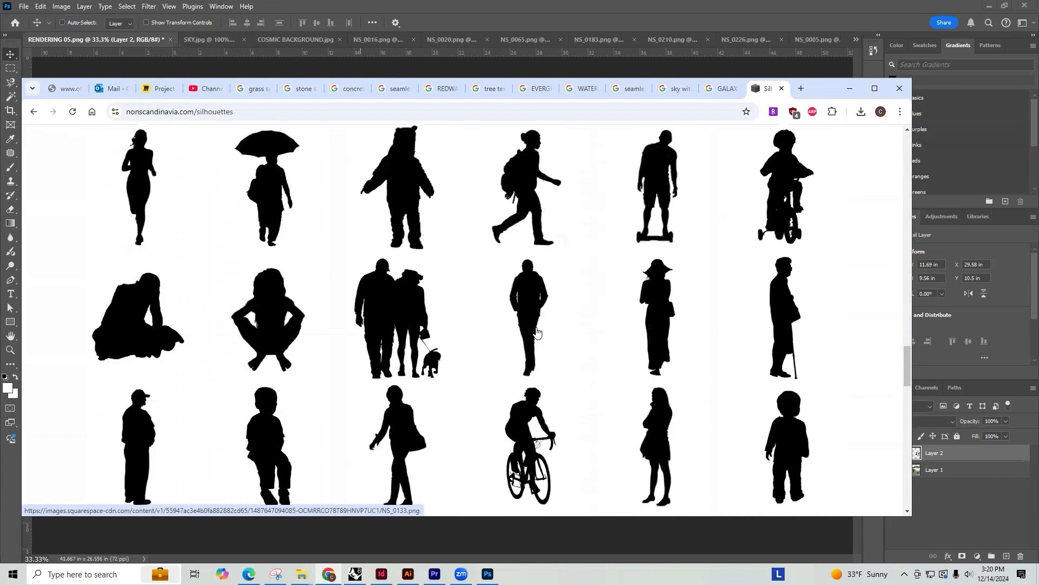
scroll(537, 333, "down", 5)
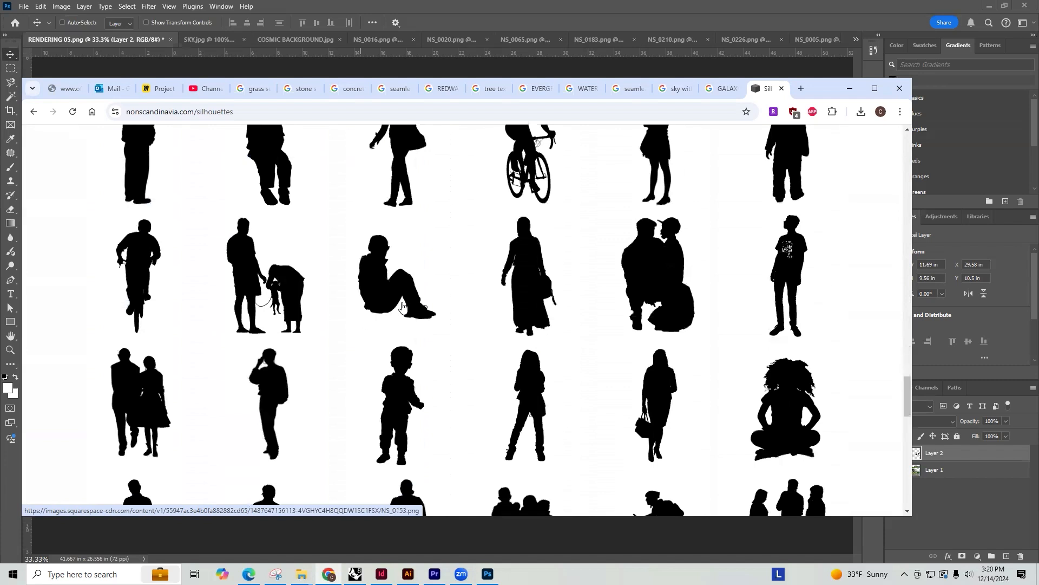
scroll(422, 298, "down", 7)
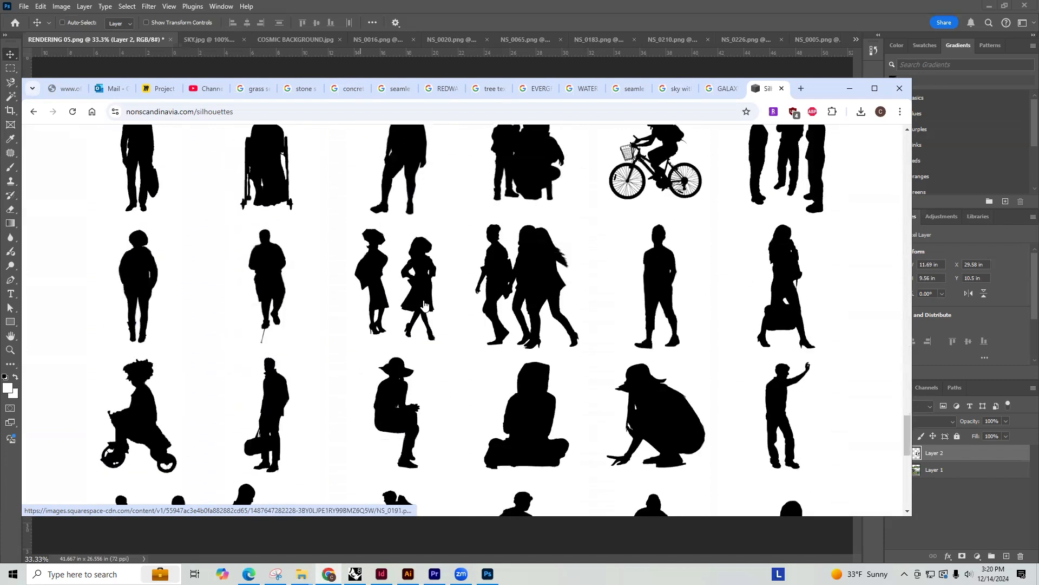
scroll(410, 208, "up", 1)
Save the silhouette of the single standing person as NS_0177.png in the RENDERING MATERIALS folder
left_click(410, 207)
right_click(515, 248)
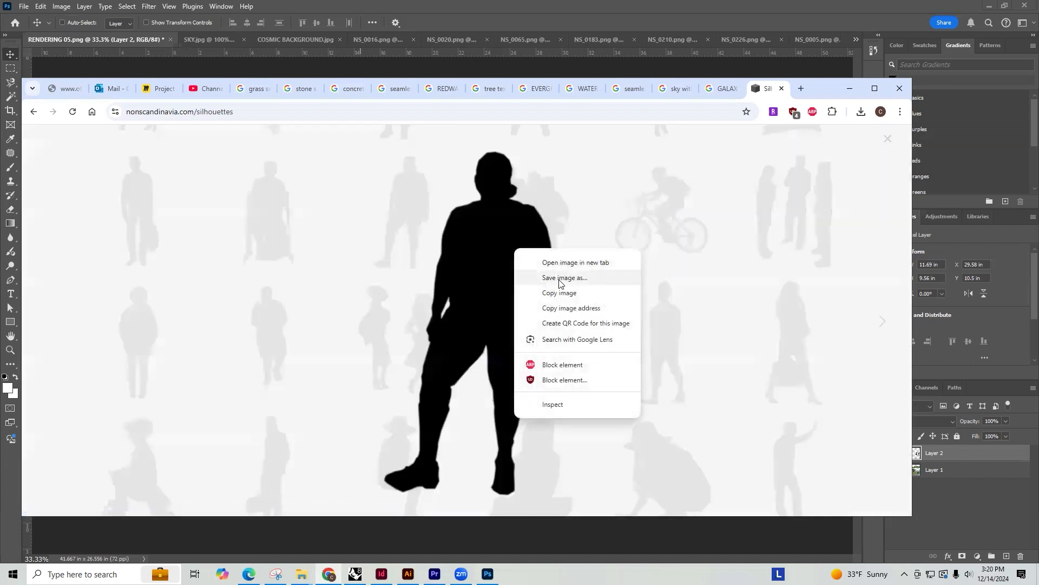
left_click(565, 277)
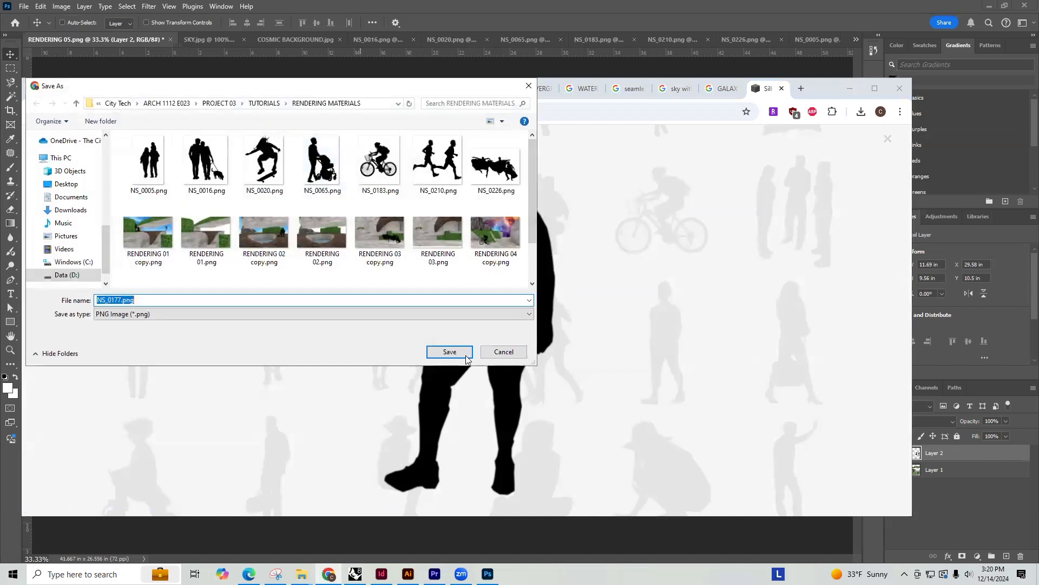
left_click(449, 352)
Open NS_0177.png in Photoshop, copy the standing figure and paste it into RENDERING 05.png
left_click(784, 70)
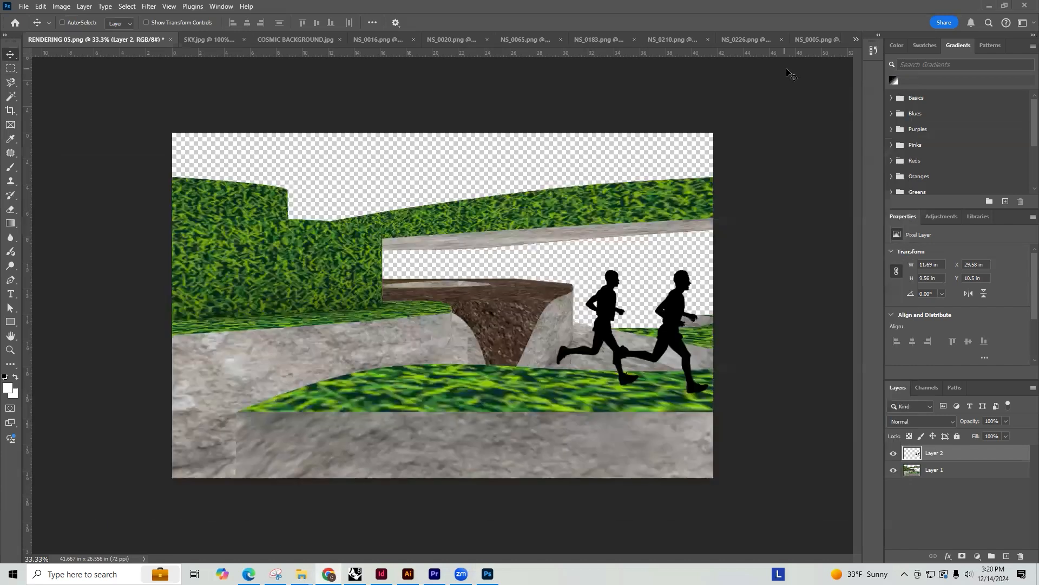
key("ctrl+o")
scroll(203, 217, "down", 5)
scroll(204, 207, "up", 5)
double_click(202, 225)
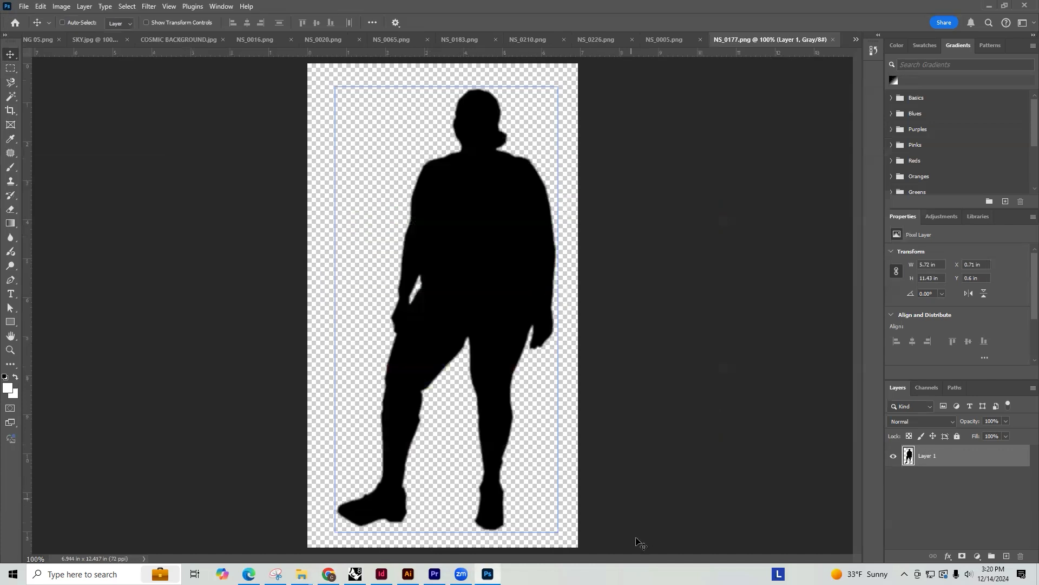
key("m")
left_click_drag(597, 548, 211, 81)
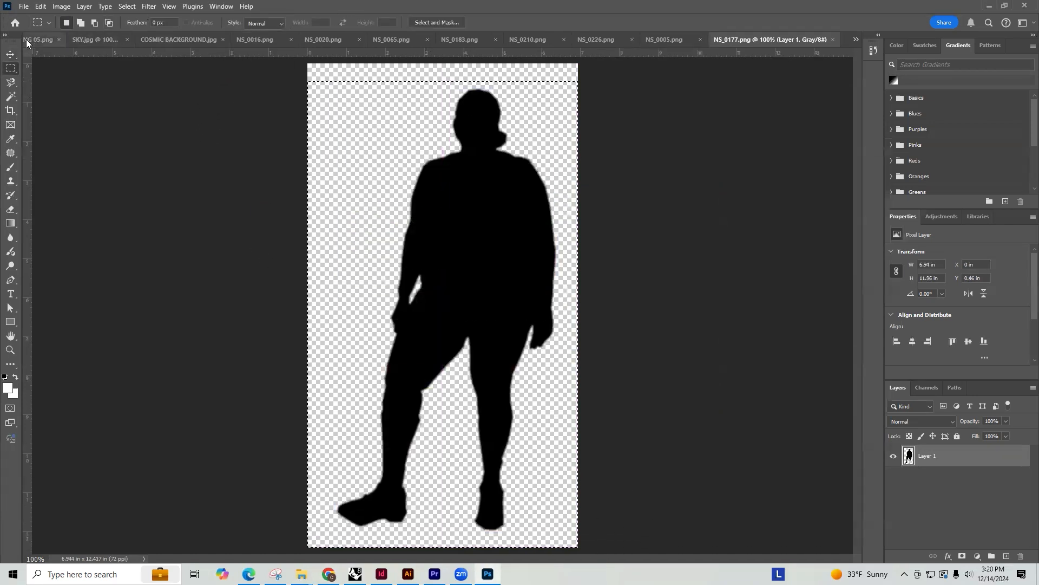
left_click(42, 40)
key("ctrl+v")
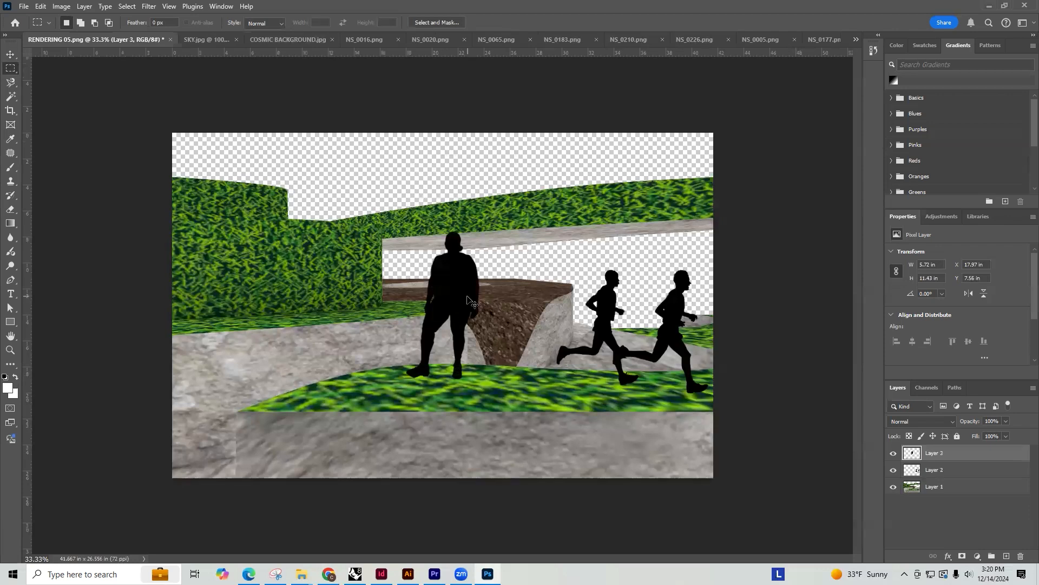
Shrink the standing figure to about 1.4 by 2.81 in and place it near the right end of the brown soil terrace
key("ctrl+t")
left_click_drag(480, 231, 451, 289)
left_click_drag(428, 332, 303, 312)
left_click_drag(324, 359, 547, 308)
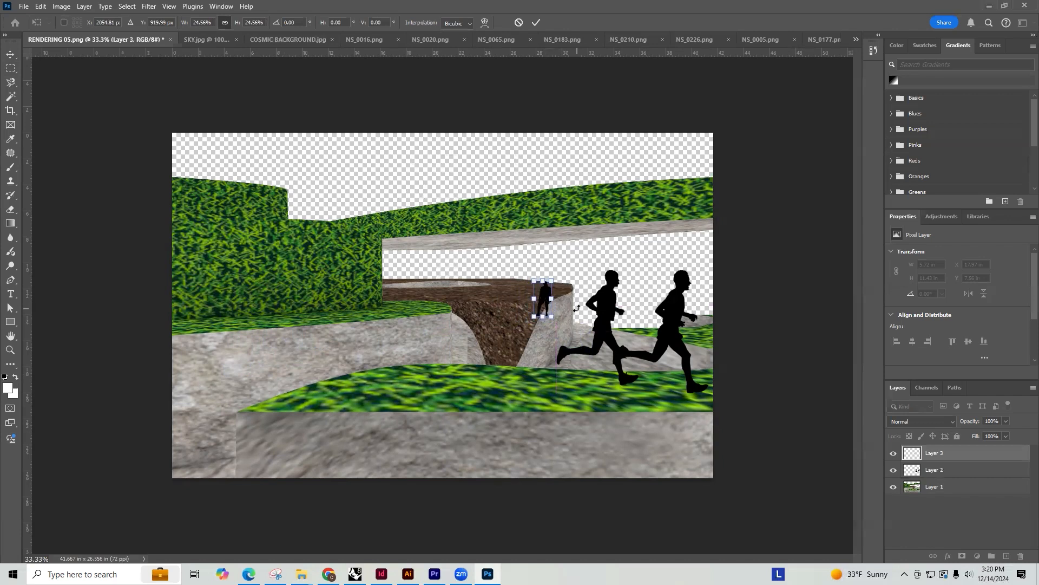
key("Return")
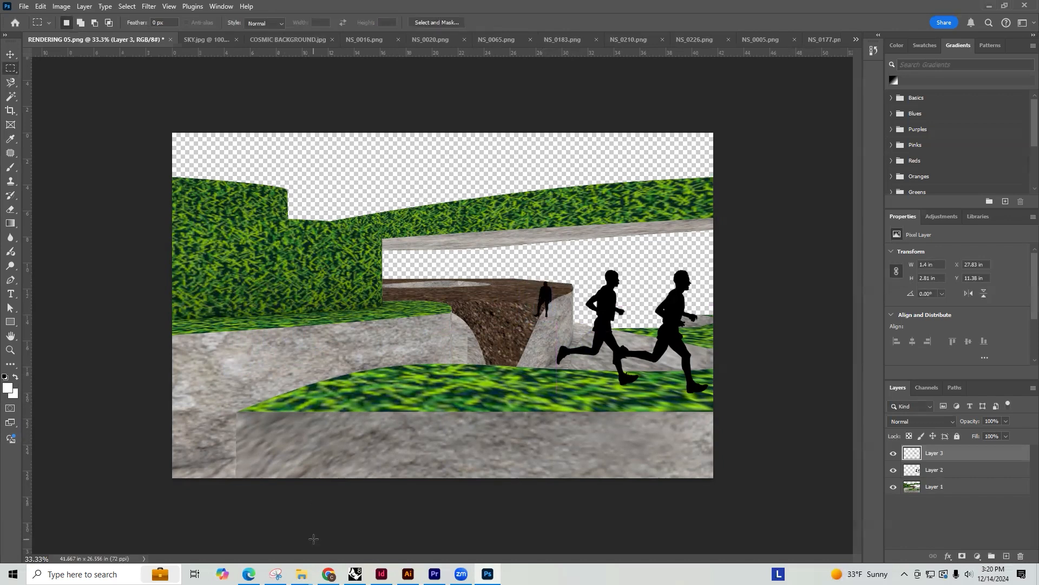
Switch to Chrome and save the silhouette of three standing people as NS_0184.png in the RENDERING MATERIALS folder
left_click(330, 574)
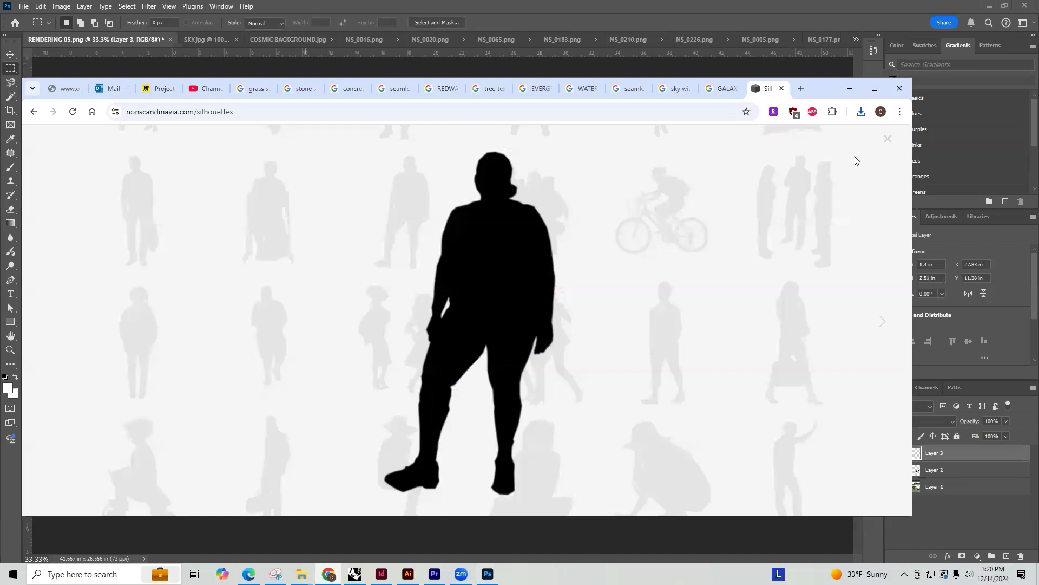
left_click(888, 139)
left_click(749, 263)
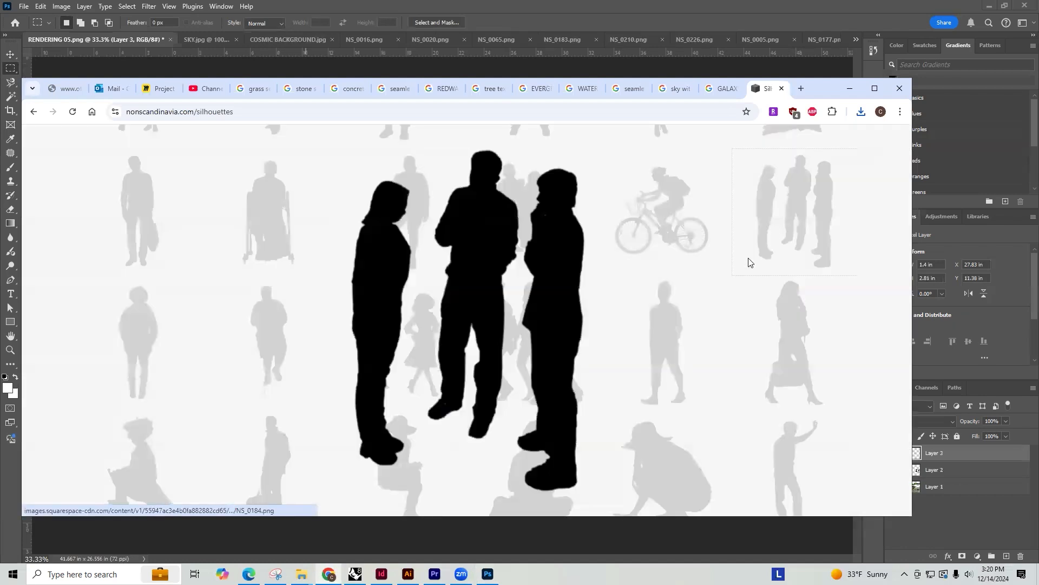
right_click(472, 264)
left_click(523, 295)
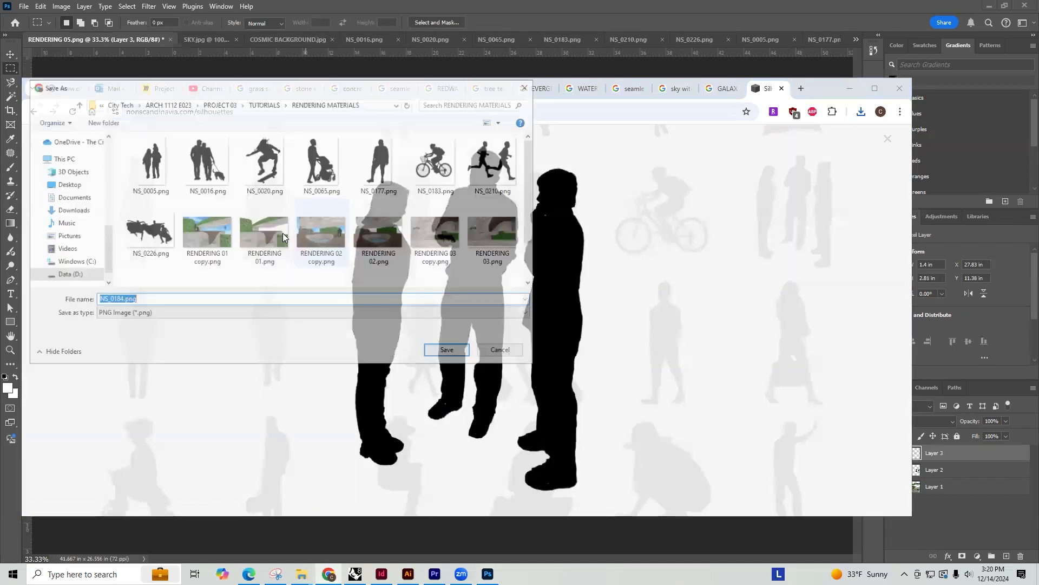
left_click(446, 349)
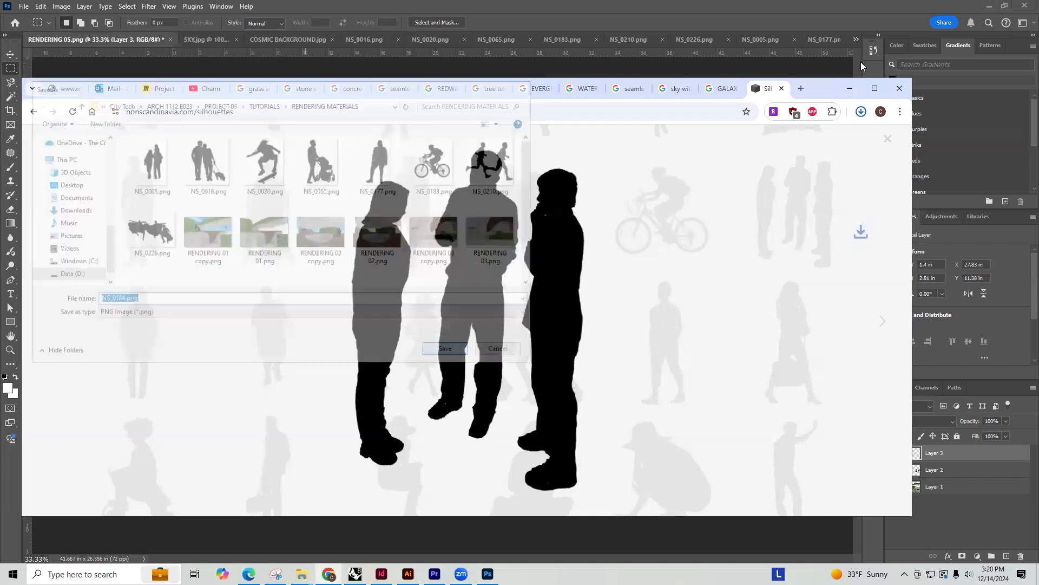
Open NS_0184.png in Photoshop, copy the whole three-person silhouette and paste it into RENDERING 05.png
left_click(849, 88)
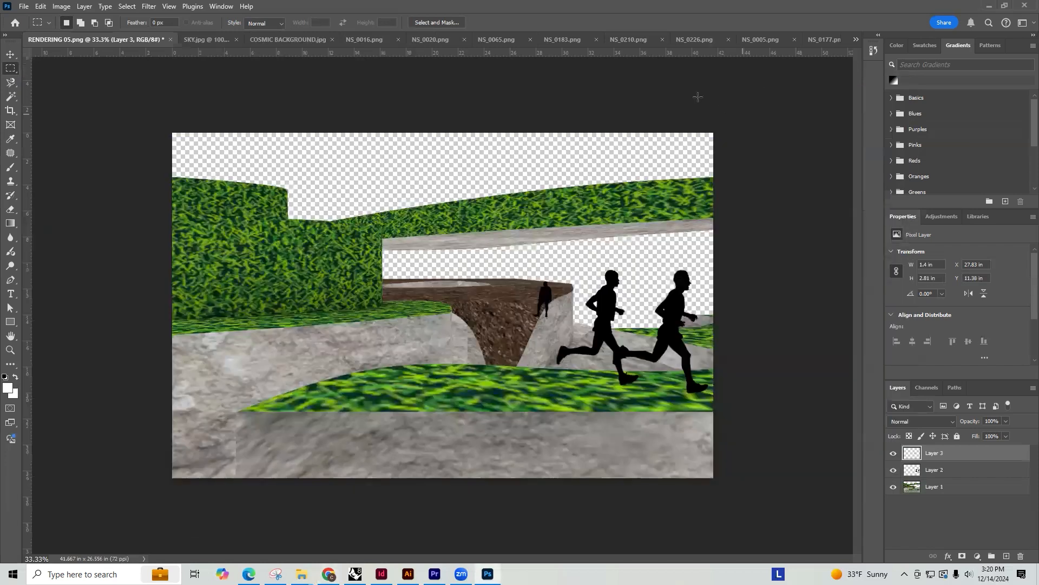
key("ctrl+o")
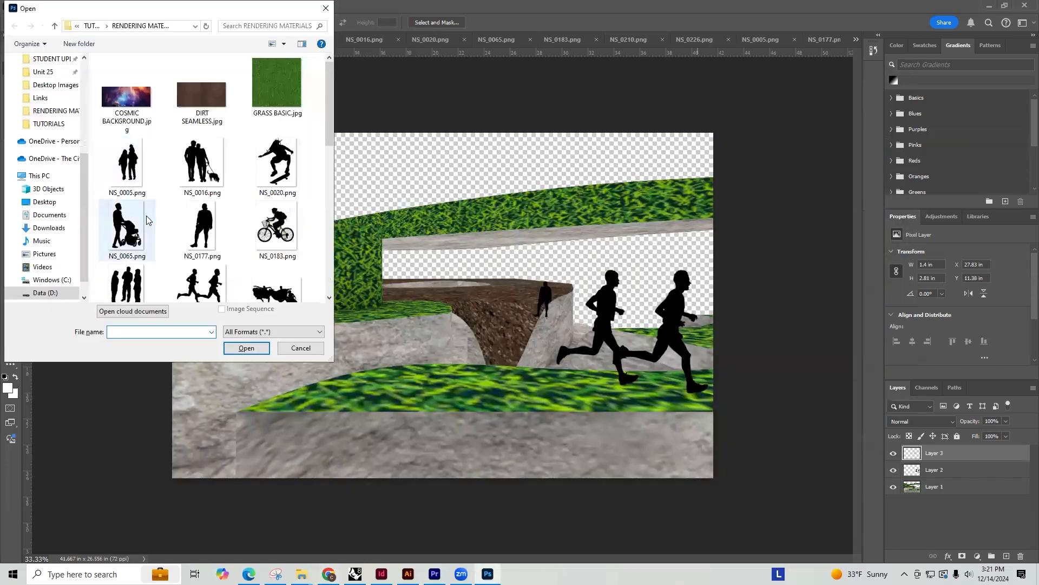
scroll(217, 201, "down", 5)
scroll(254, 197, "up", 3)
double_click(127, 145)
left_click_drag(585, 438, 229, 104)
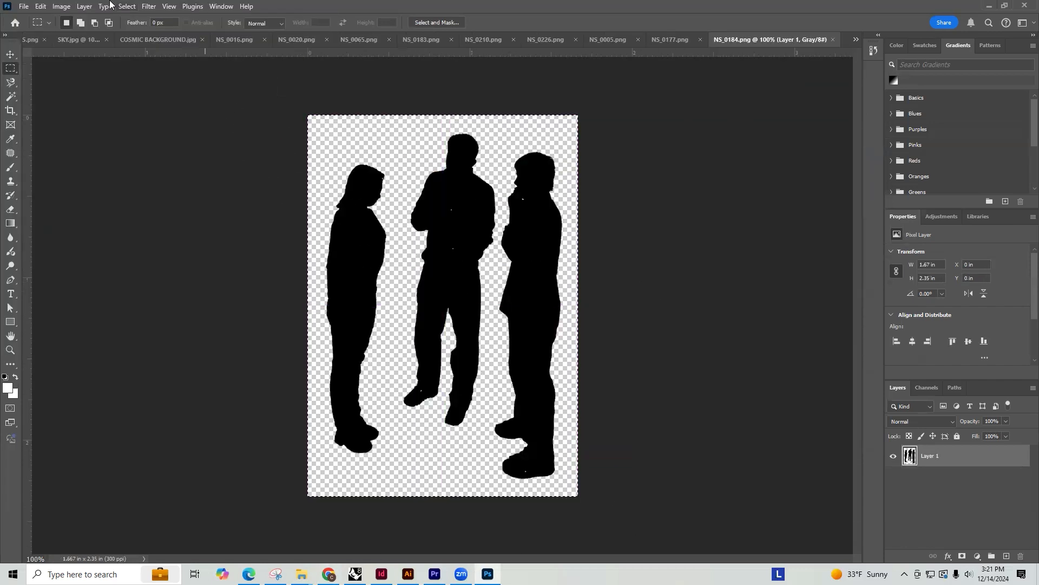
left_click(30, 40)
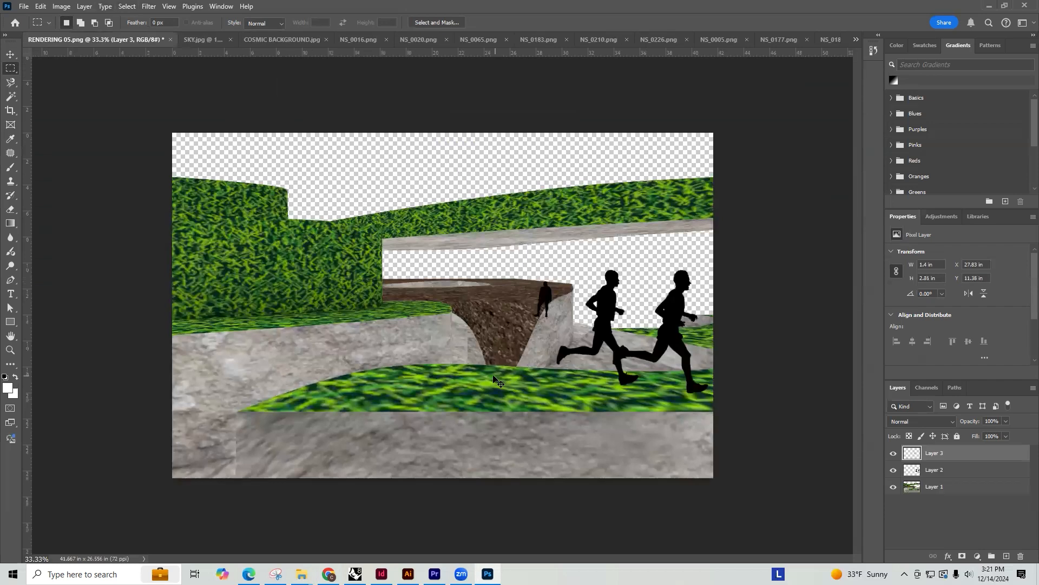
key("ctrl+v")
Scale the group of three standing people to about 57% and place it on the foreground grass mound, left of the runners
key("ctrl+t")
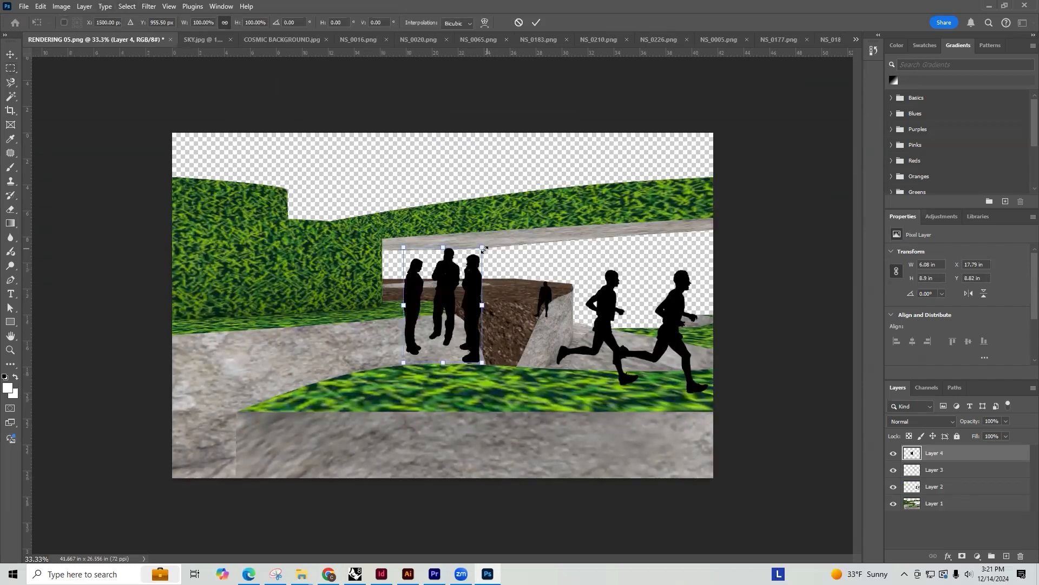
left_click_drag(484, 249, 449, 296)
left_click_drag(430, 340, 423, 371)
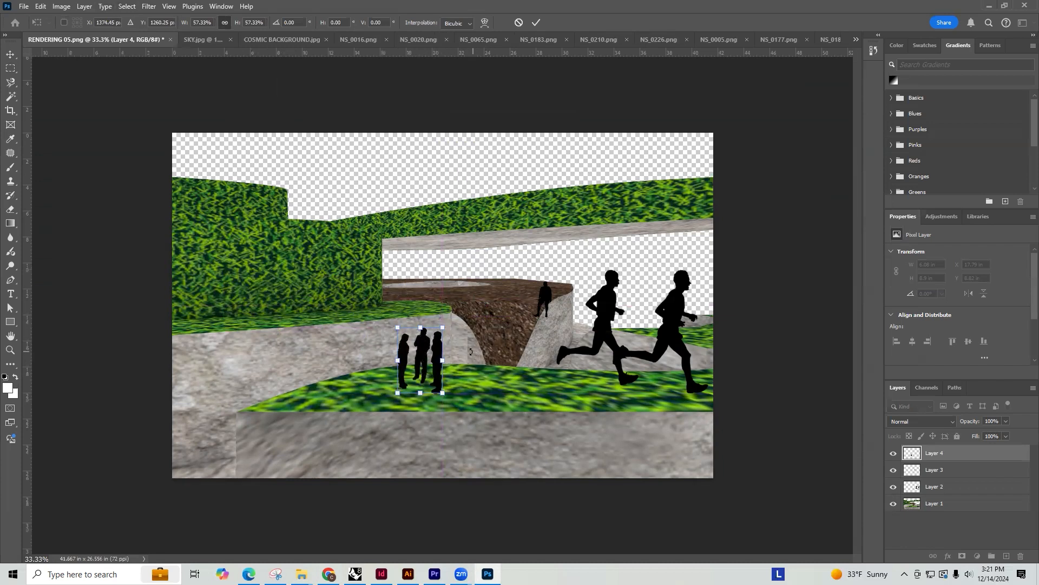
Commit the scaling of the three-person silhouette and delete it from the rendering
key("Return")
key("m")
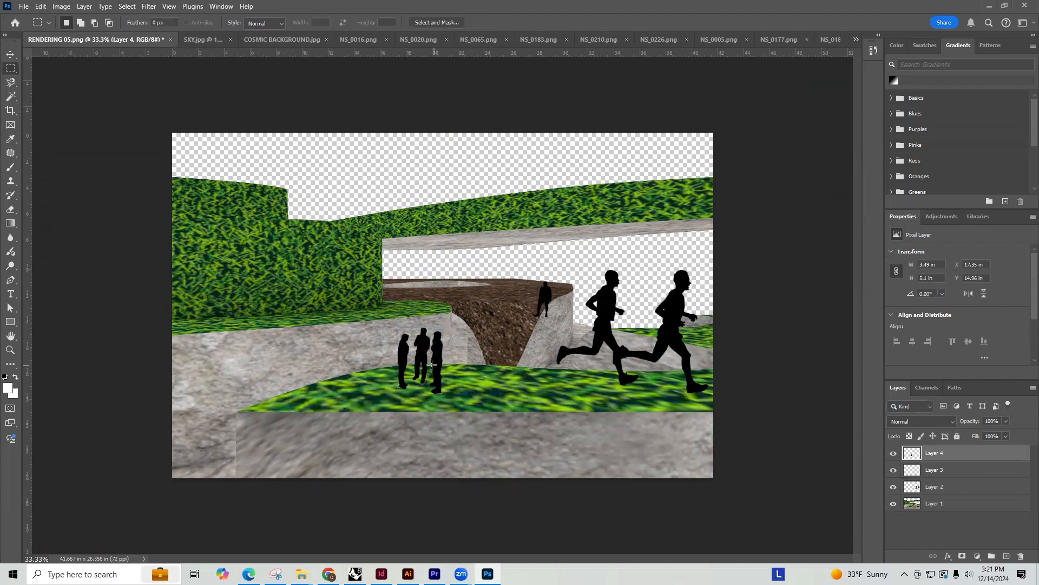
key("v")
key("Delete")
Switch to Chrome and save the silhouette of three walking people as NS_0193.png in the RENDERING MATERIALS folder
left_click(330, 573)
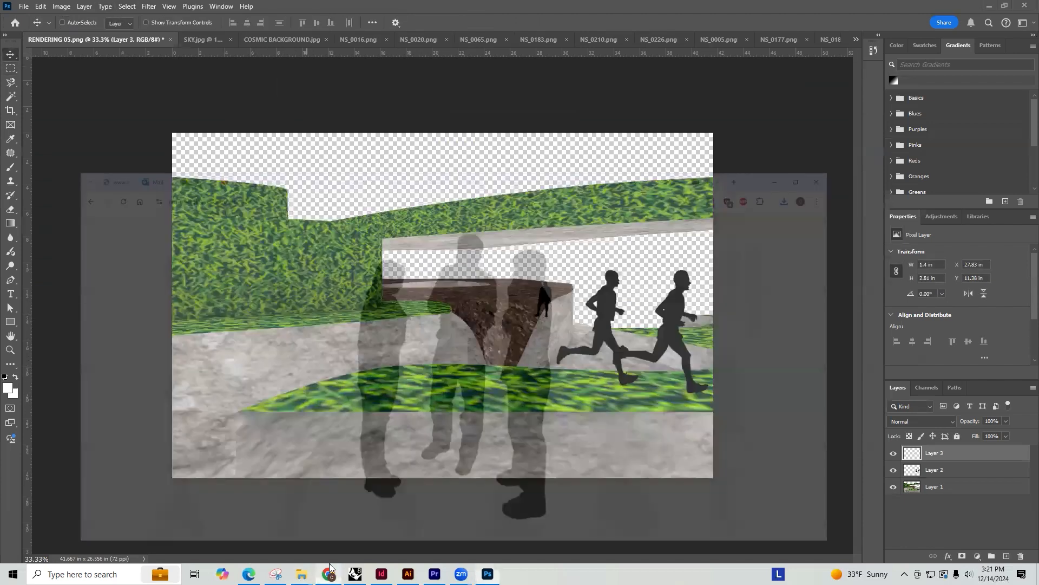
left_click(891, 140)
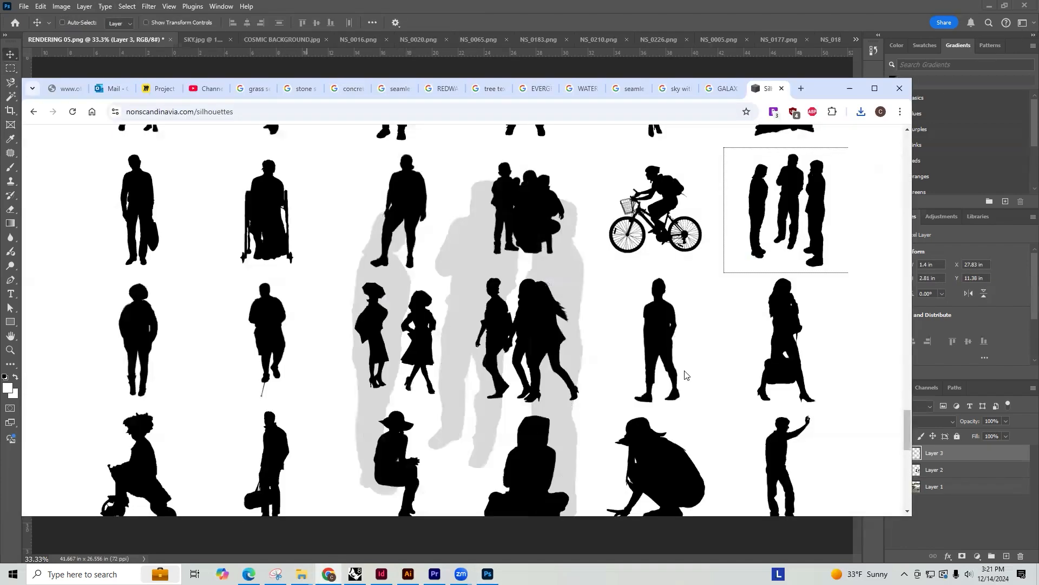
scroll(312, 374, "down", 1)
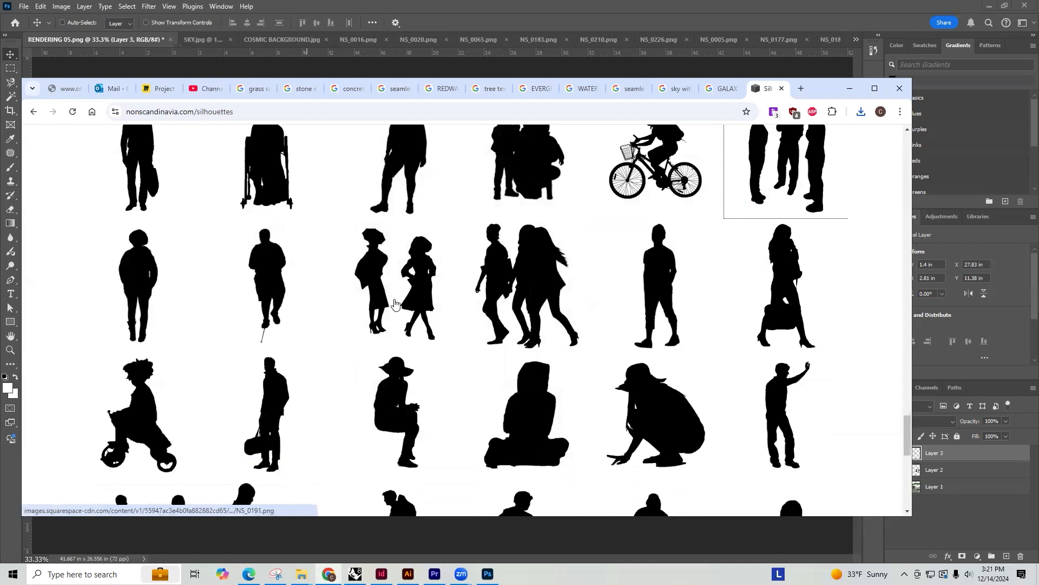
scroll(545, 204, "down", 2)
left_click(555, 187)
right_click(428, 291)
left_click(502, 319)
left_click(445, 348)
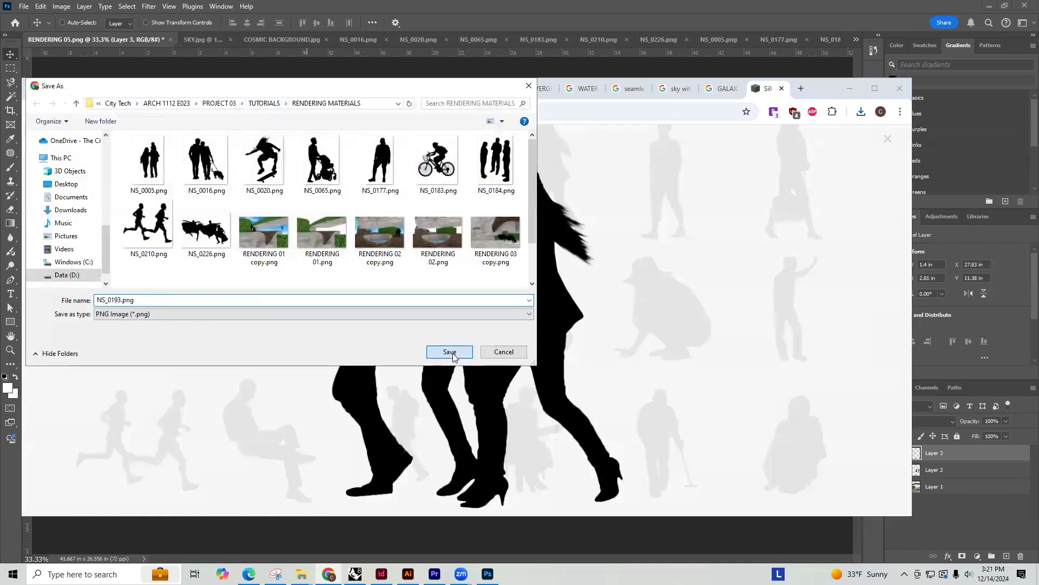
Back in Photoshop, open NS_0193.png, copy the whole silhouette and paste it into RENDERING 05.png
left_click(799, 73)
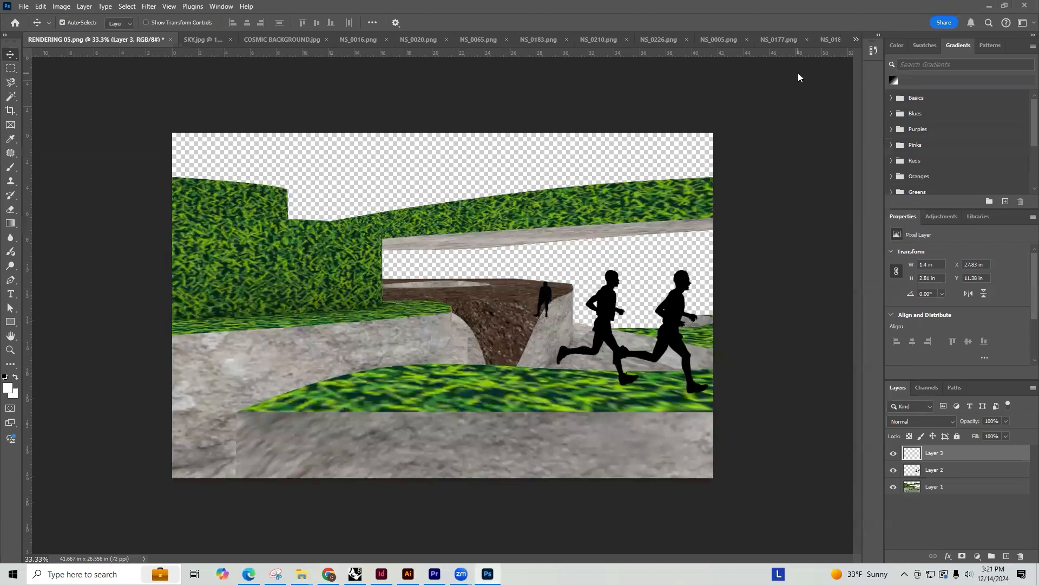
key("ctrl+o")
double_click(222, 283)
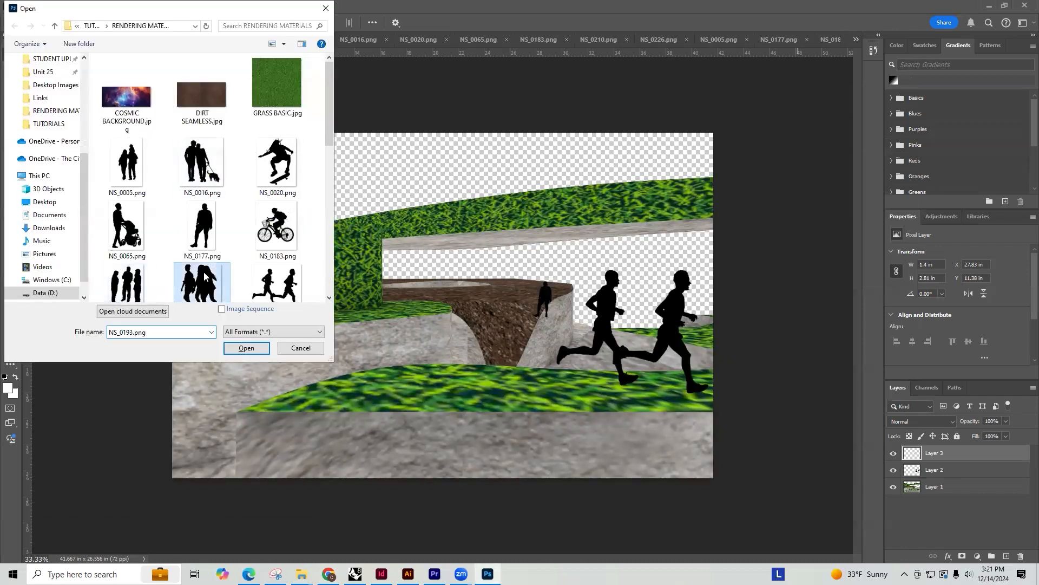
key("m")
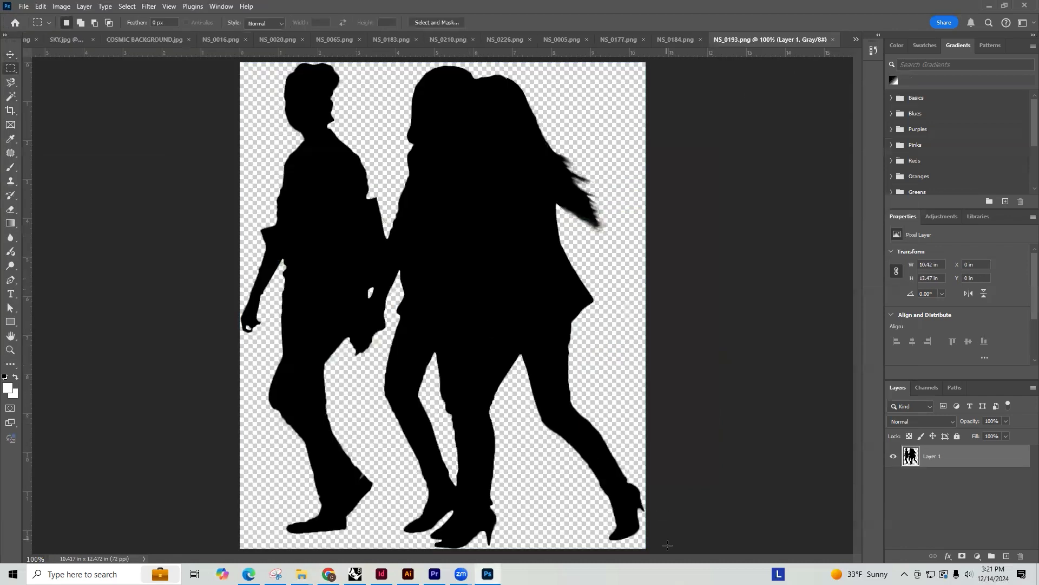
left_click_drag(661, 549, 101, 55)
left_click(27, 39)
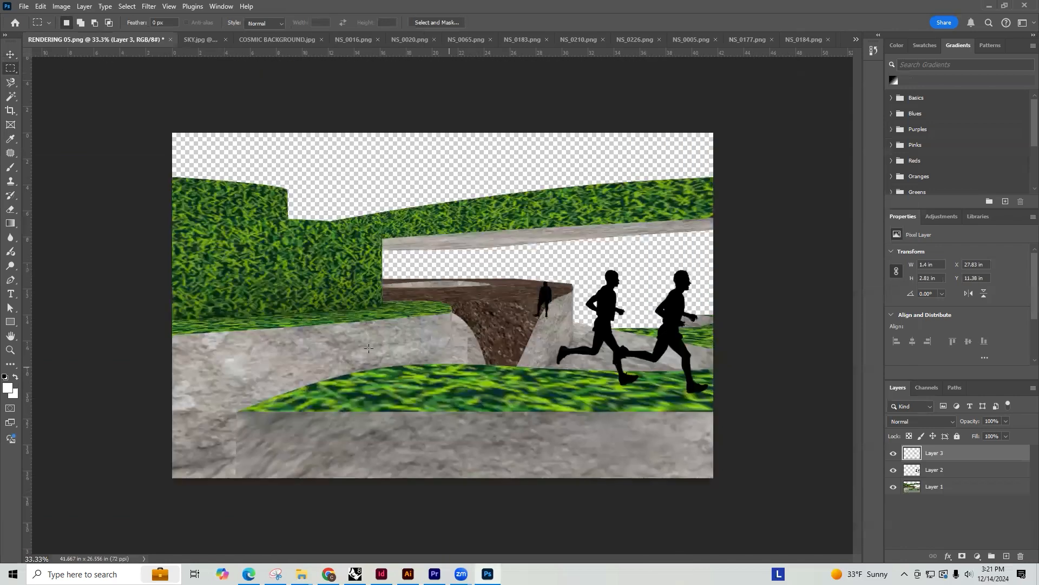
key("ctrl+v")
Shrink the walking trio to about 4.28 by 5.11 in and place it on the grass ledge in front of the hedge
key("ctrl+t")
left_click_drag(509, 225, 443, 304)
left_click_drag(409, 344, 332, 275)
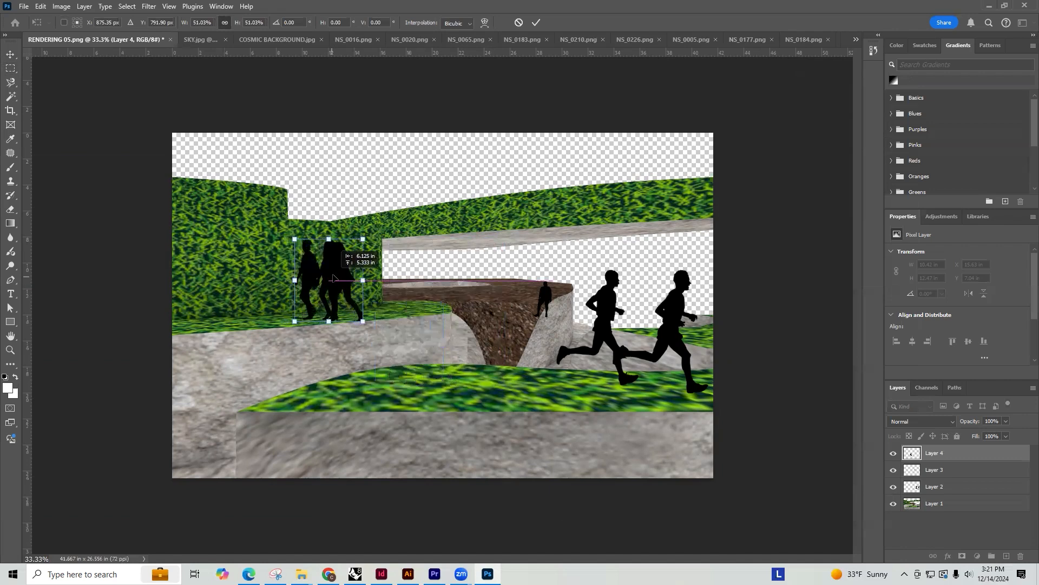
left_click_drag(368, 234, 339, 280)
key("Return")
key("m")
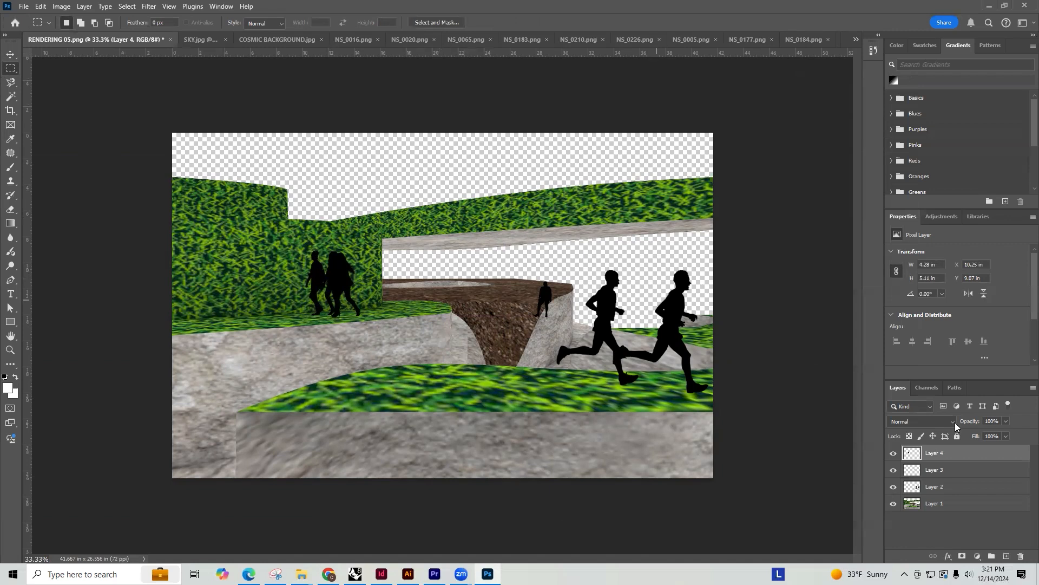
Copy the COSMIC BACKGROUND.jpg image into RENDERING 05.png, directly above Layer 1
left_click(279, 38)
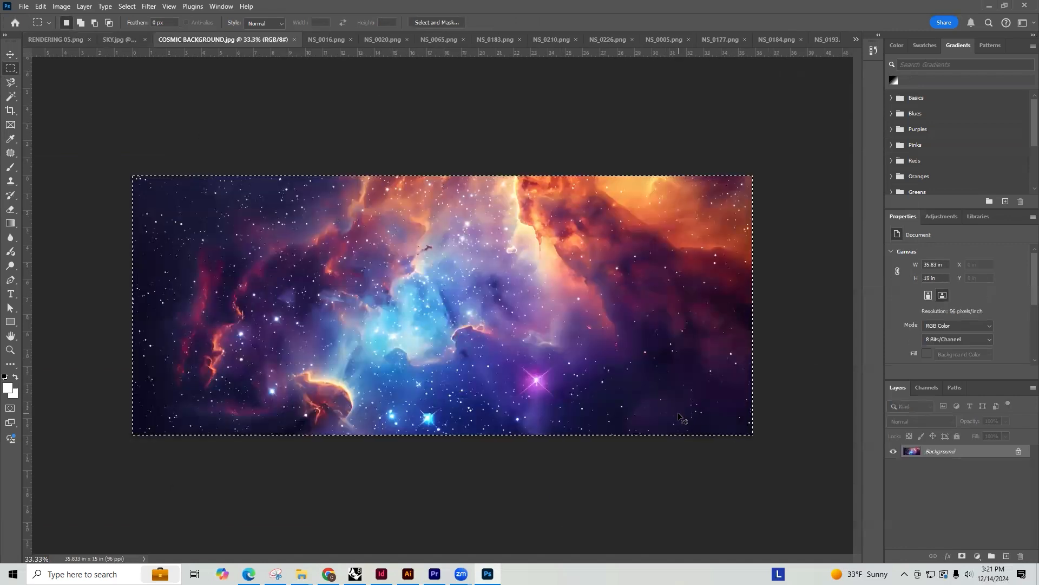
left_click(43, 43)
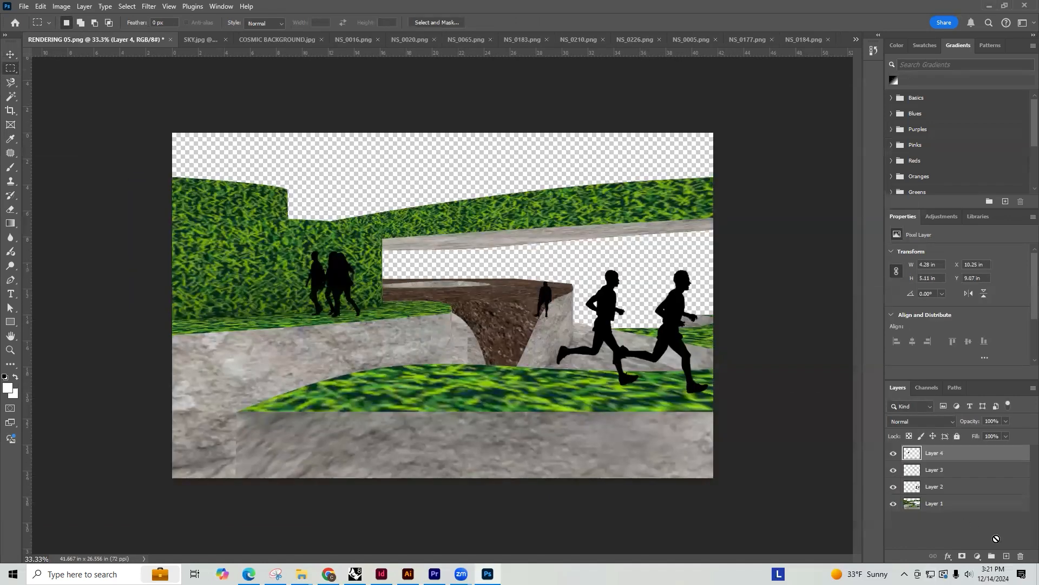
left_click(941, 507)
key("ctrl+v")
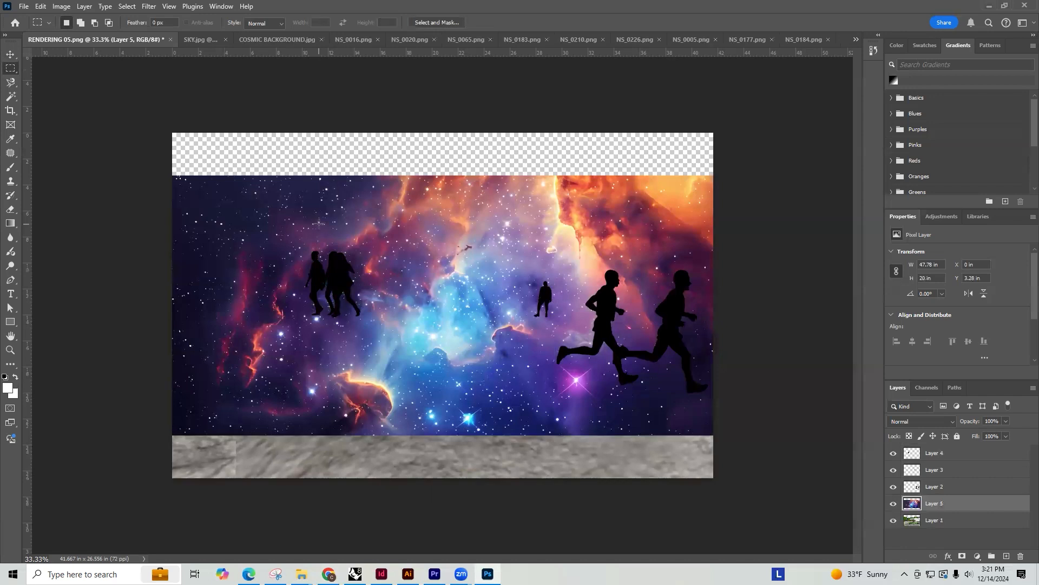
Align the cosmic background with the canvas's upper edge at about X -3.67 in, and place its layer below Layer 1
key("v")
left_click_drag(403, 189, 404, 147)
left_click_drag(497, 195, 455, 181)
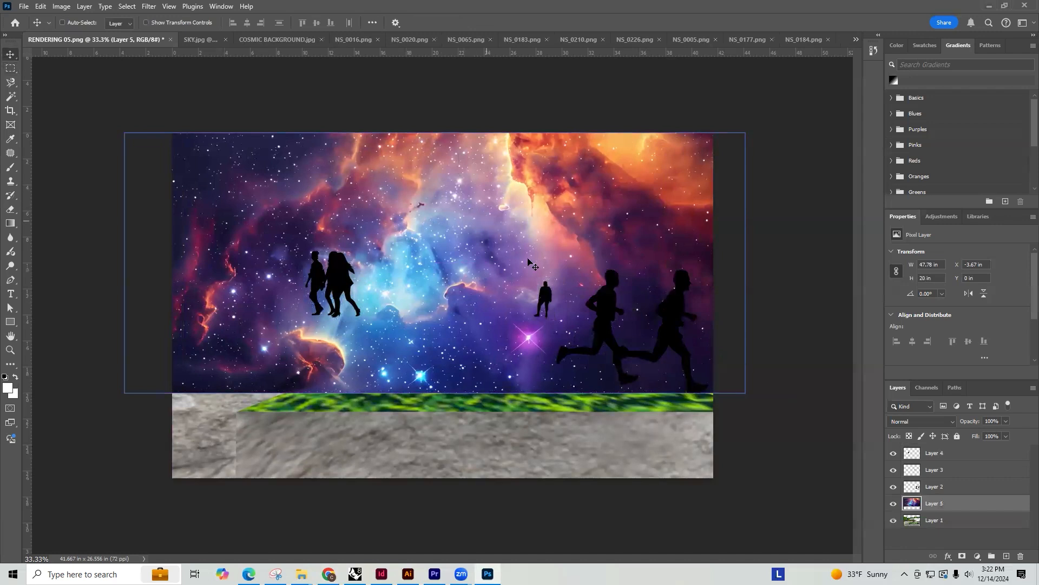
left_click_drag(935, 503, 942, 529)
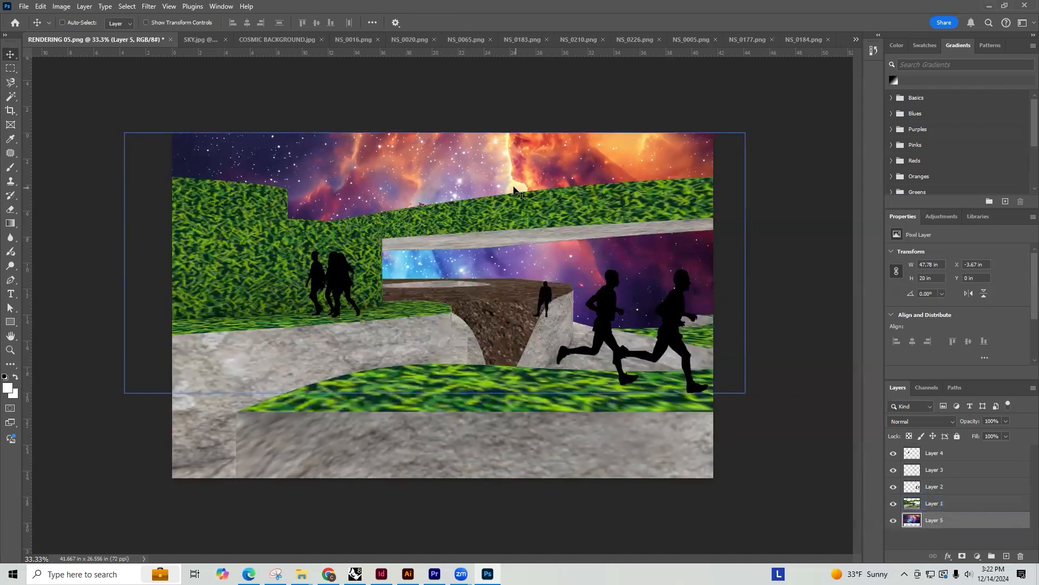
Save a copy of RENDERING 05 as a PNG with the large file size option
left_click(24, 7)
left_click(92, 147)
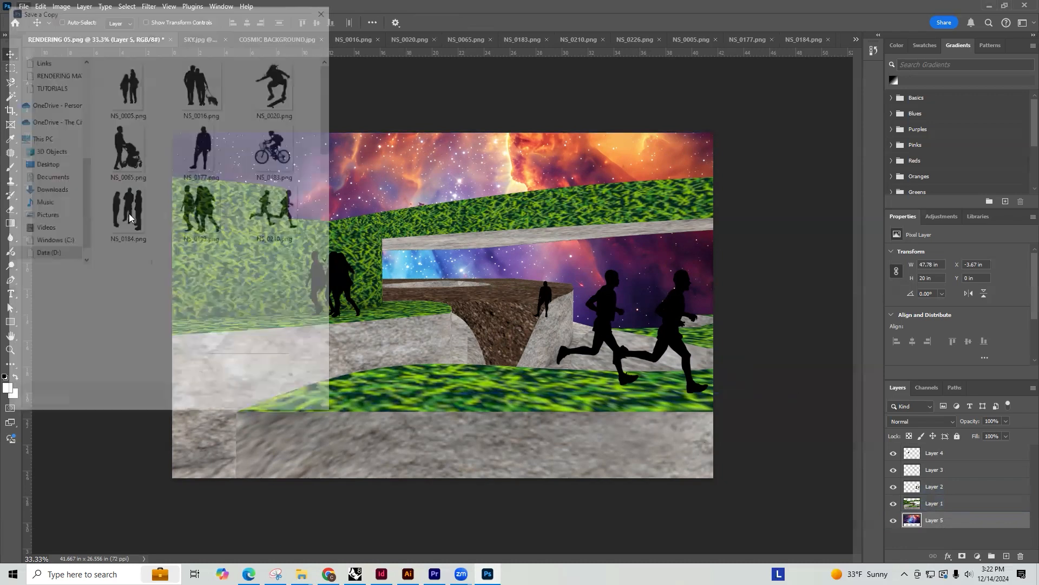
left_click(250, 404)
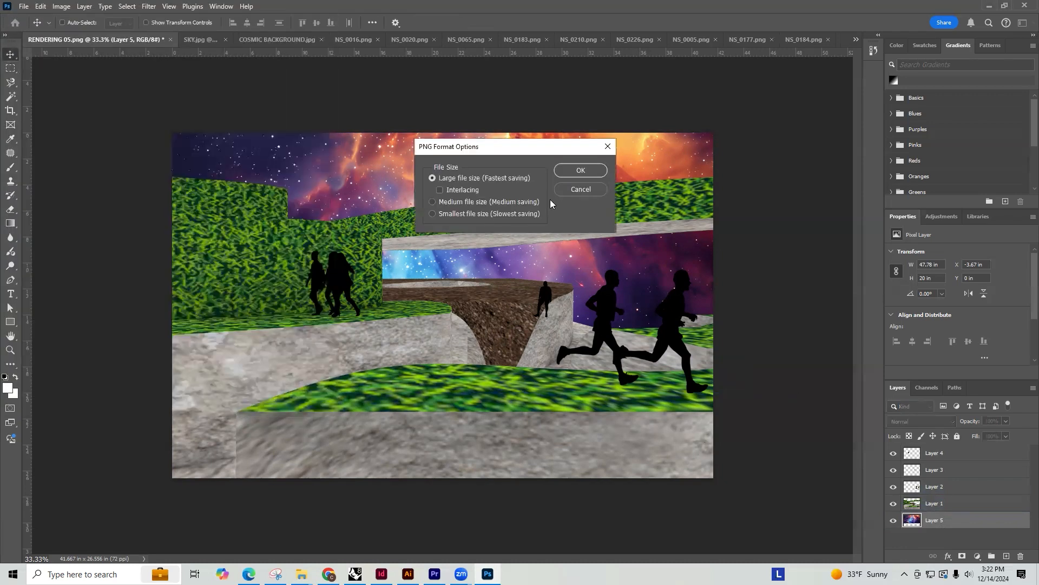
left_click(589, 171)
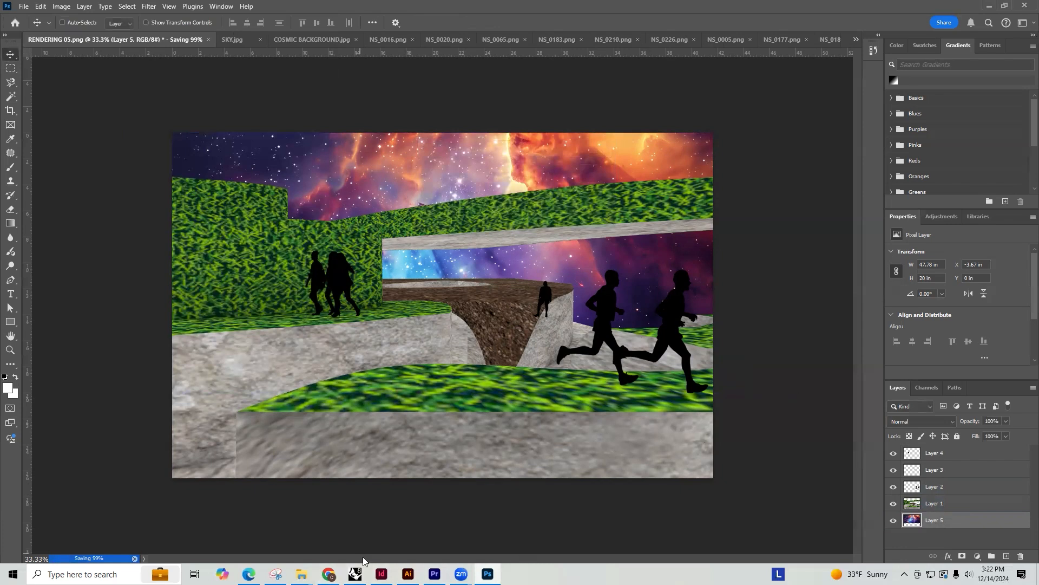
Switch to InDesign and create a one-page 8.5 by 11 in portrait document in inches, without facing pages
left_click(381, 573)
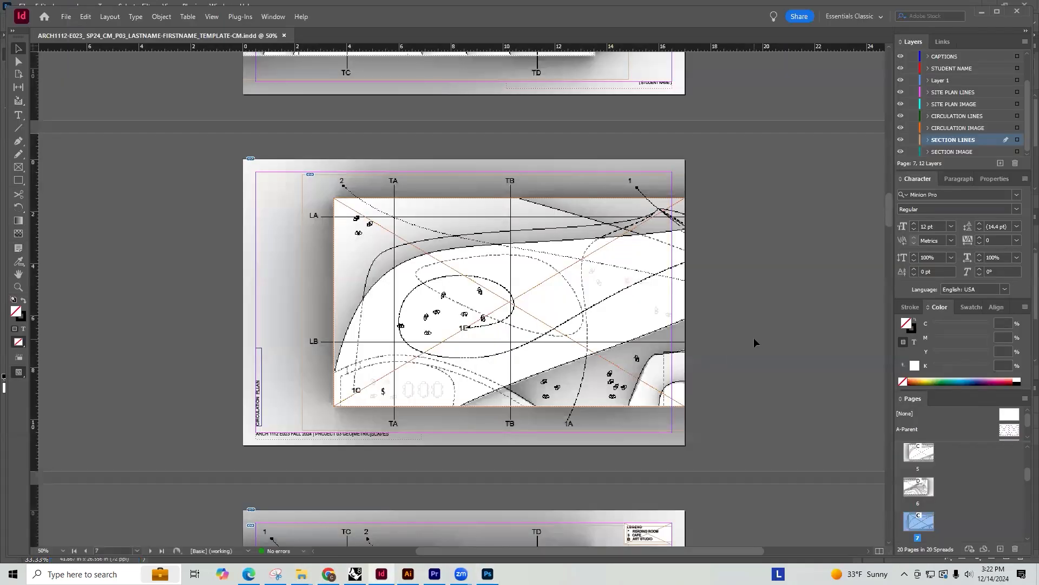
key("ctrl+n")
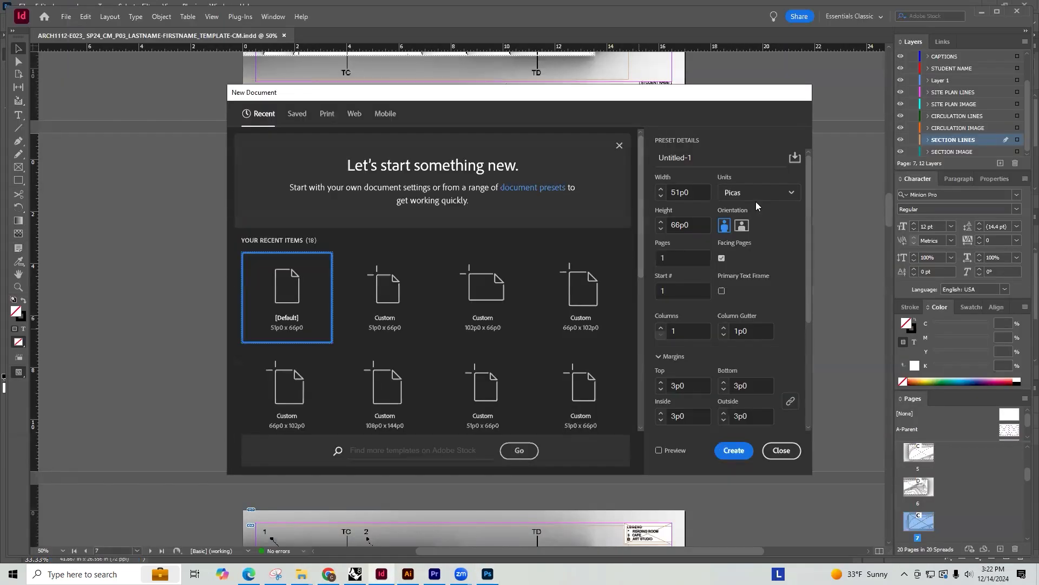
left_click(755, 199)
left_click(741, 245)
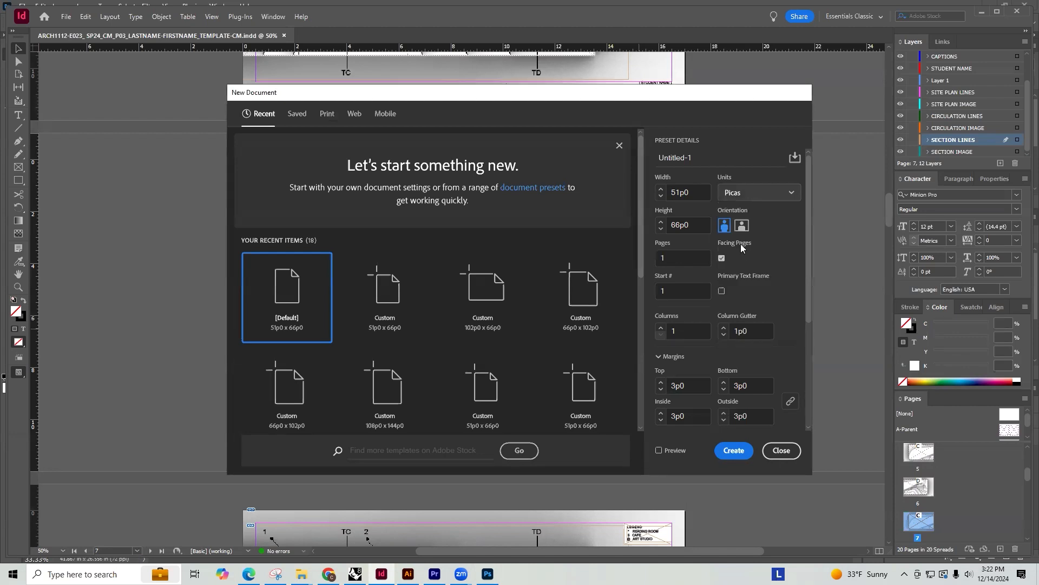
left_click(722, 259)
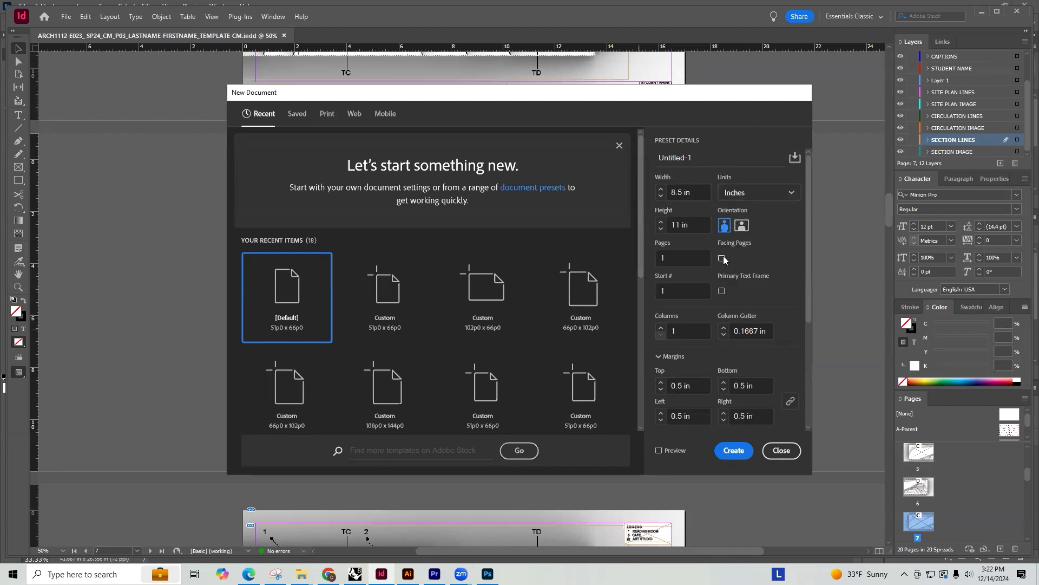
left_click(734, 451)
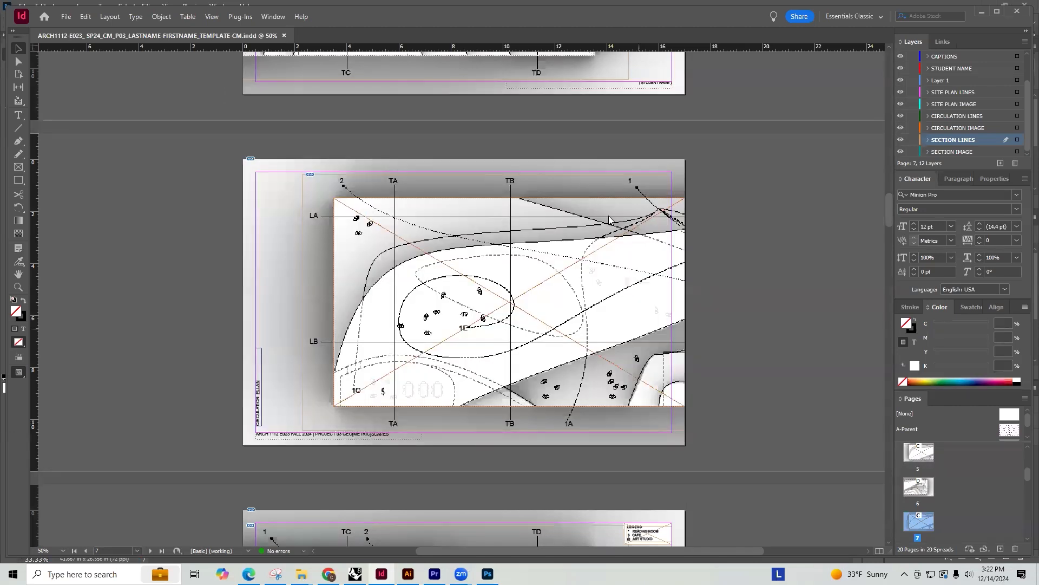
Open the F-Parent page of the project template document and copy its image frame and footer text frames
left_click(219, 36)
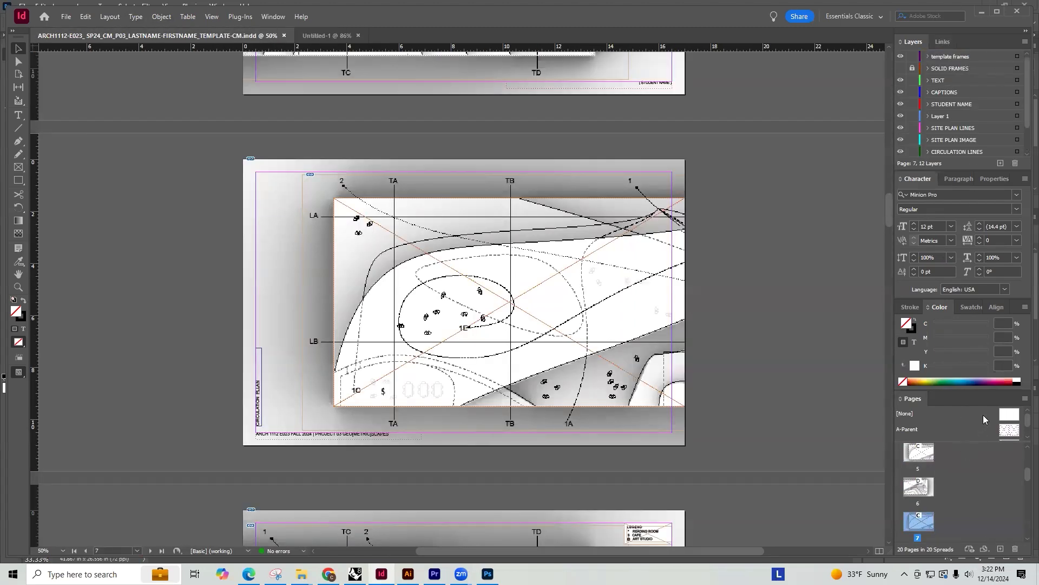
scroll(999, 419, "down", 5)
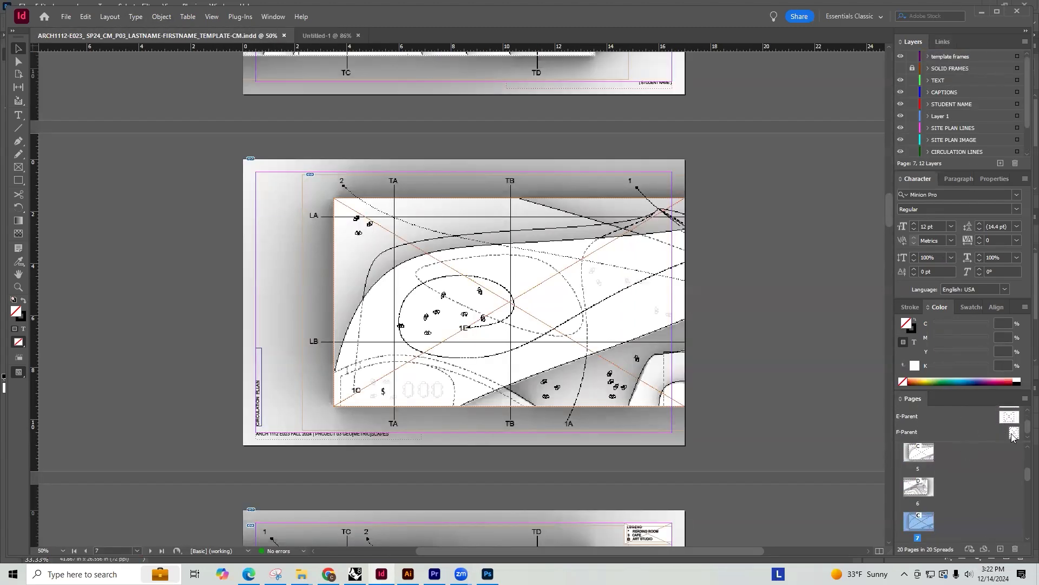
double_click(1014, 433)
left_click_drag(613, 457, 327, 156)
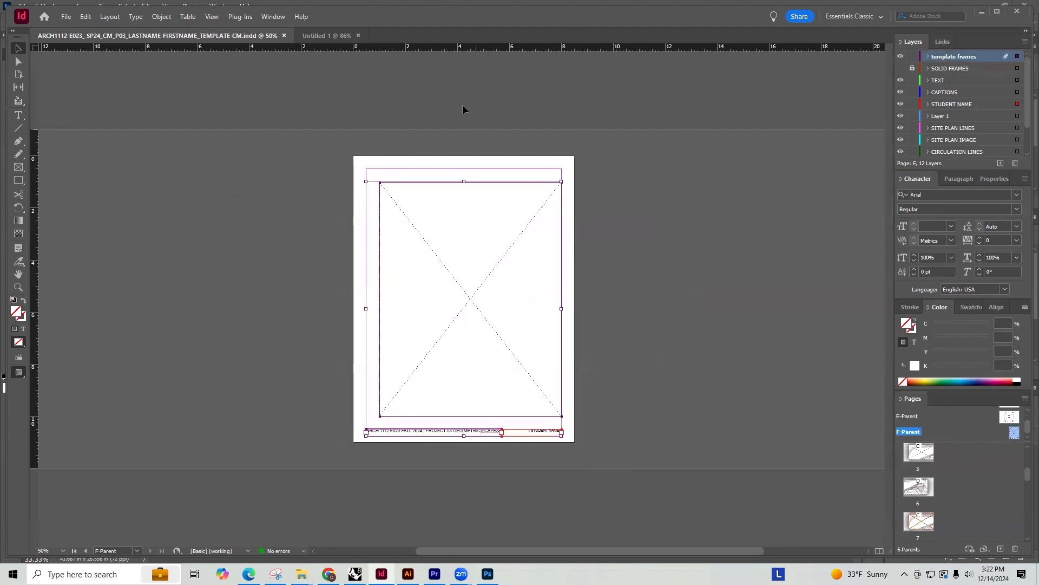
Paste the copied template frames in place on page 1 of Untitled-1
left_click(327, 35)
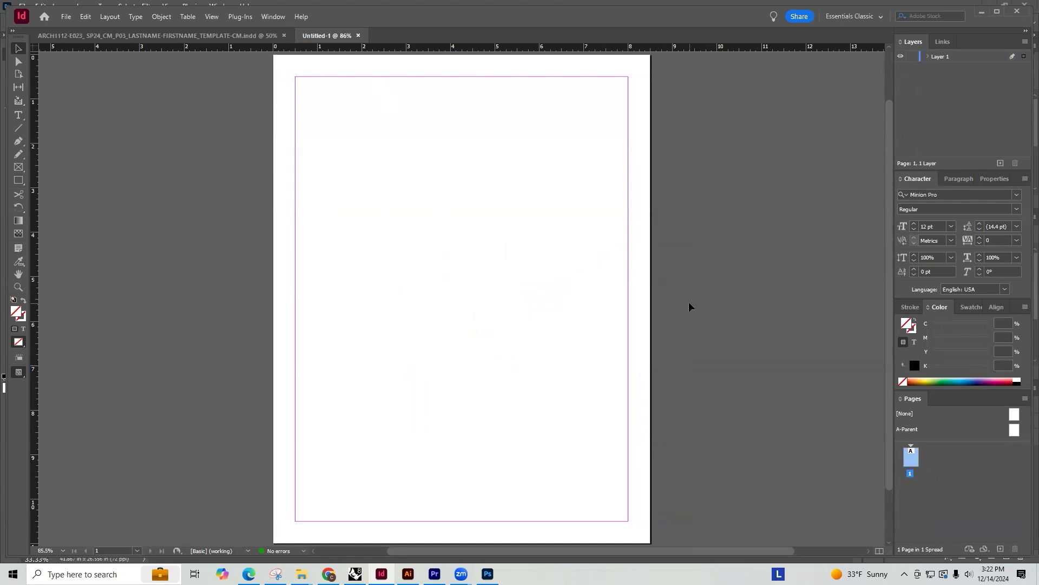
key("ctrl+alt+shift+v")
left_click(727, 280)
Place the template frames from page 1 onto the A-Parent page too, and return to page 1
left_click_drag(664, 535, 251, 82)
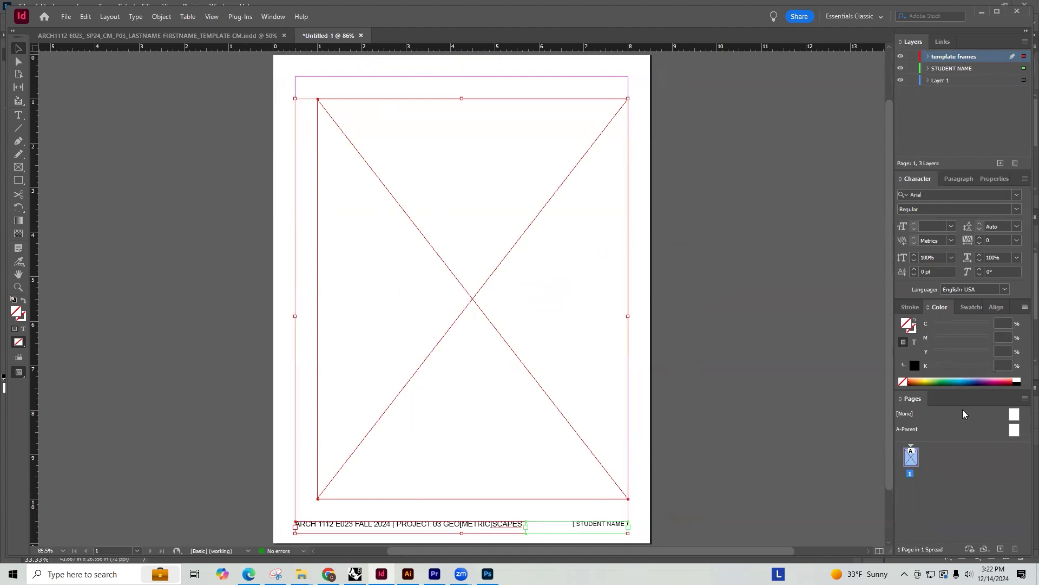
double_click(1015, 431)
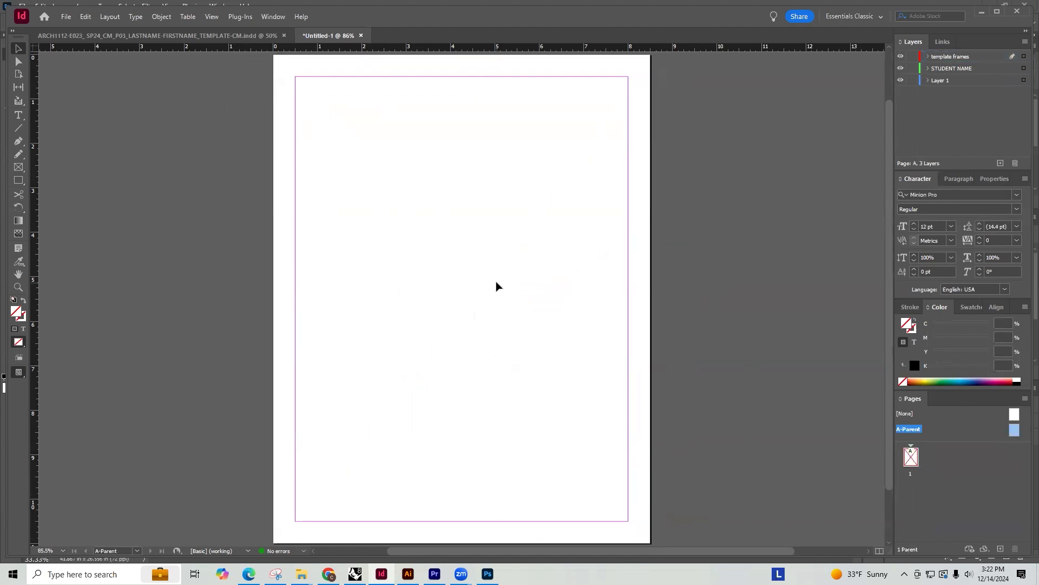
key("ctrl+v")
left_click(817, 369)
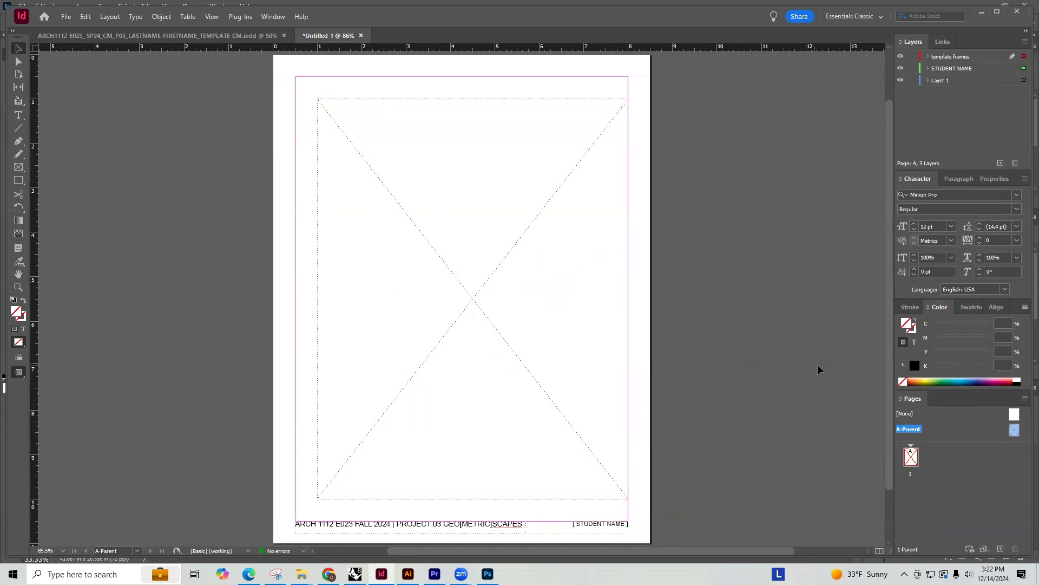
double_click(911, 457)
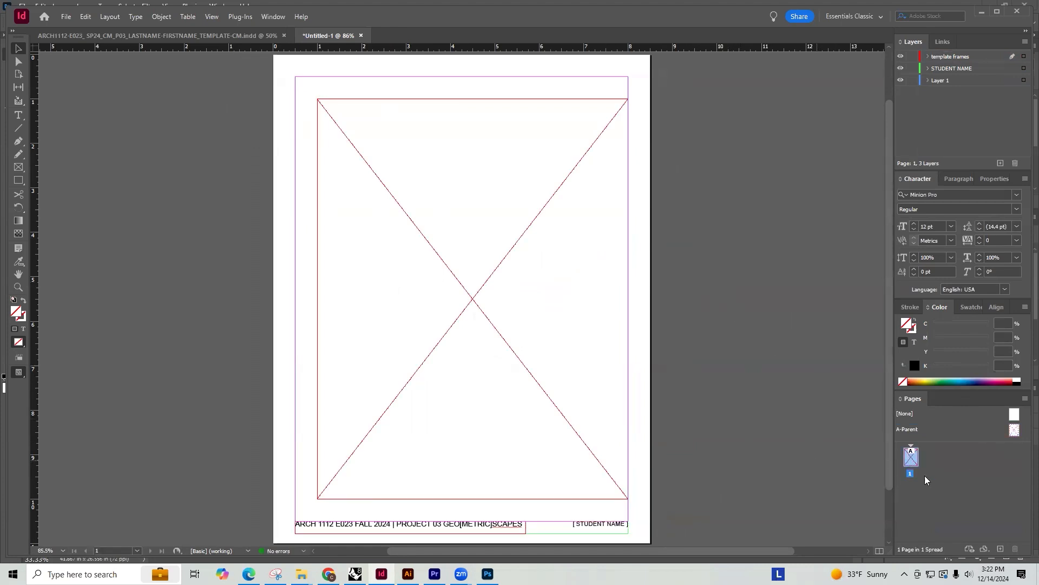
Replace the STUDENT NAME placeholder in the A-Parent footer with the student's first name, keeping the brackets
double_click(1014, 430)
double_click(585, 524)
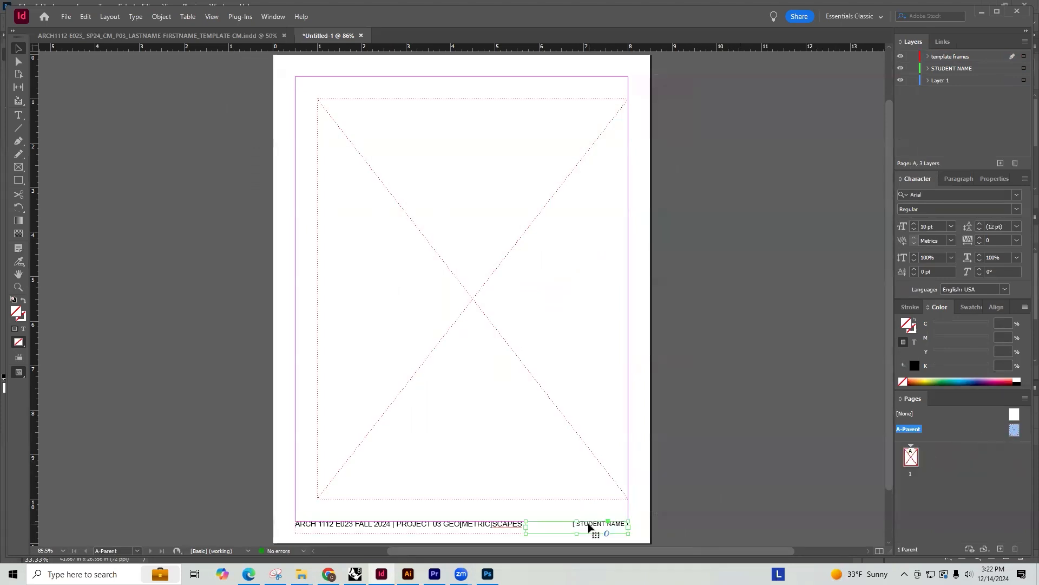
left_click_drag(581, 523, 640, 531)
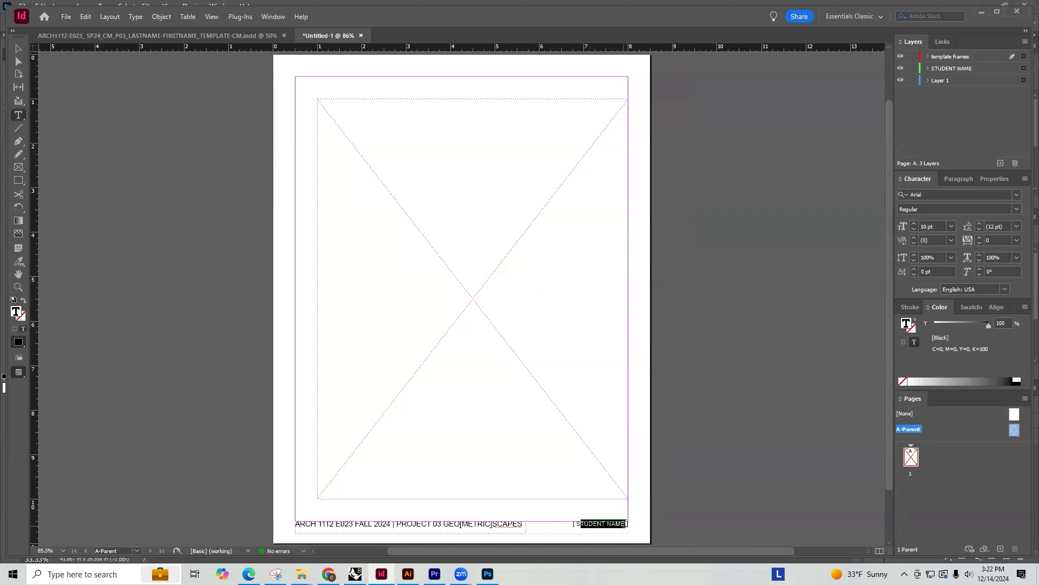
key("BackSpace")
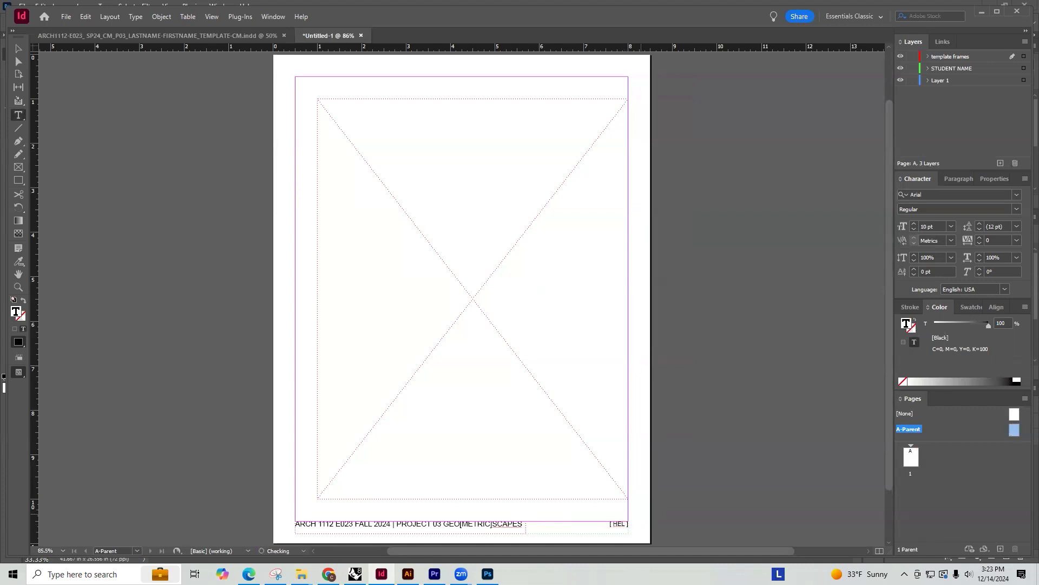
type("CAITLIN")
key("BackSpace")
left_click(748, 386)
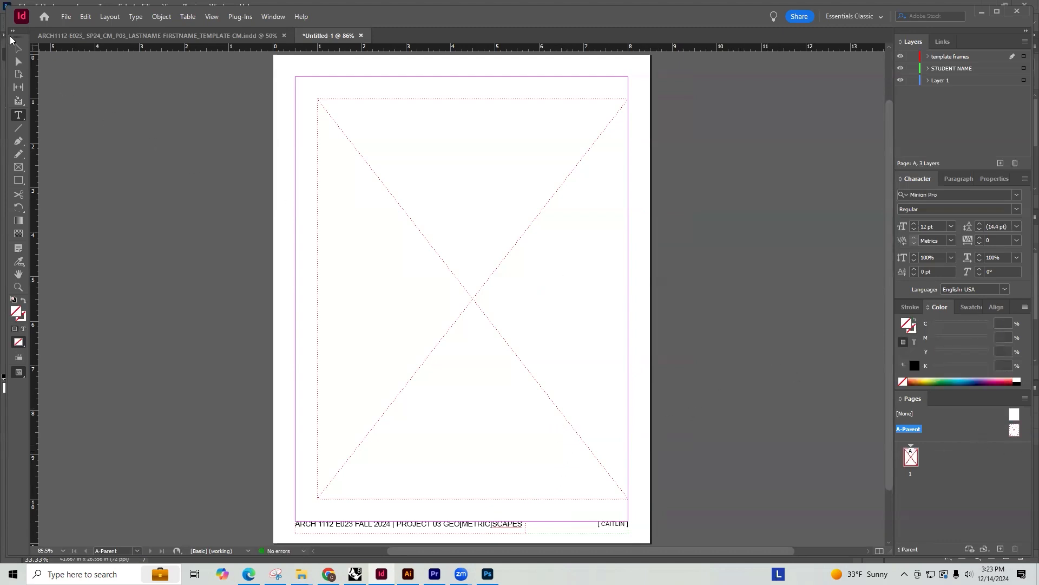
left_click(18, 48)
Delete the duplicate image frame and footer text frames from page 1, leaving only the parent page's items
double_click(911, 457)
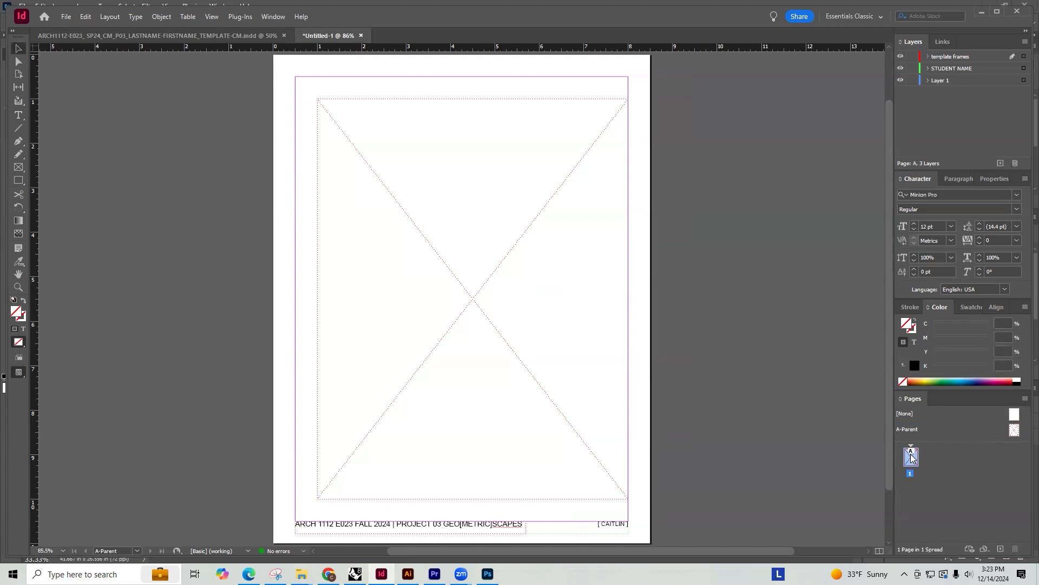
right_click(920, 450)
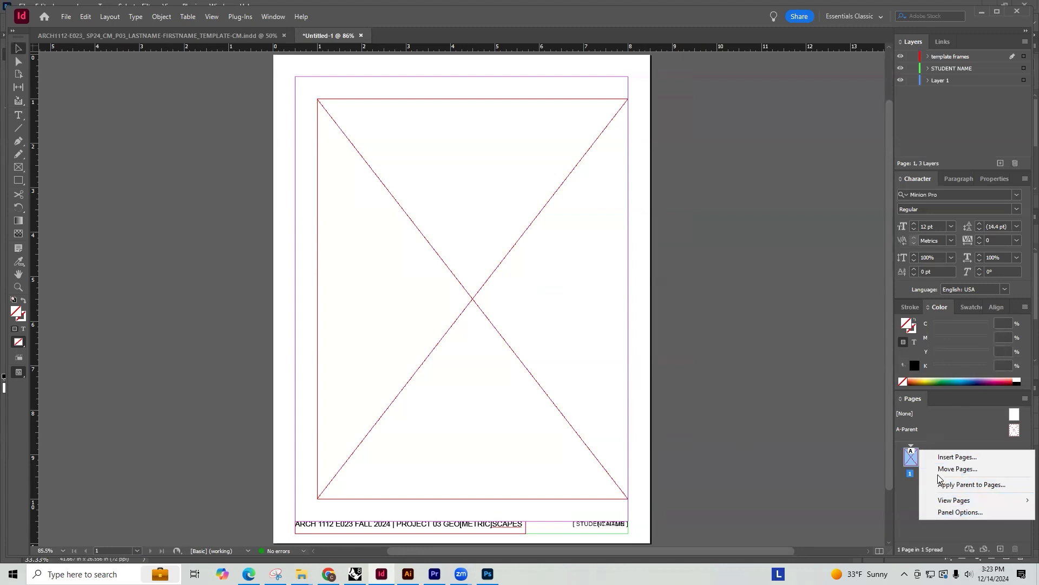
left_click(751, 408)
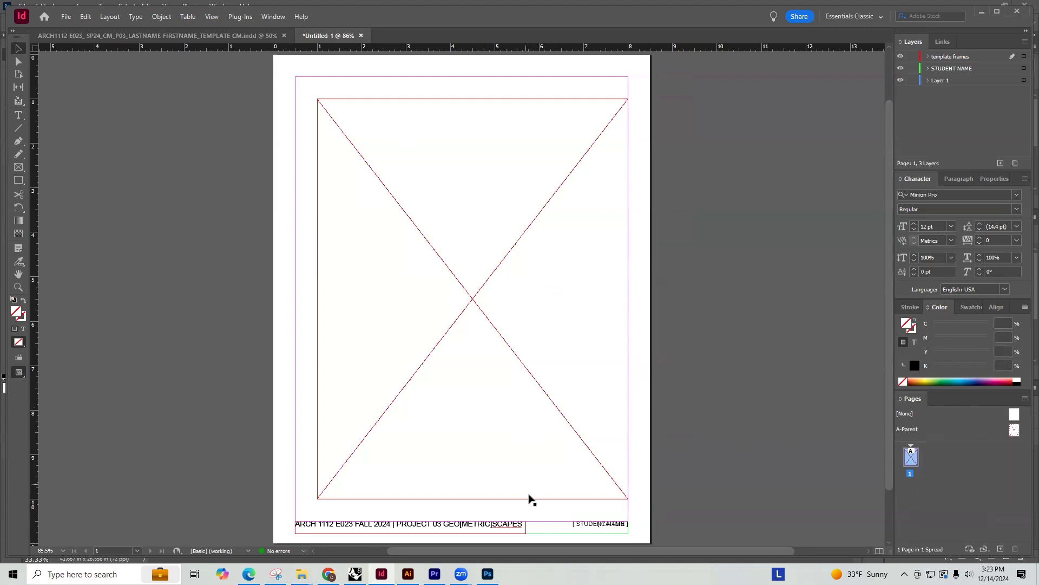
left_click(607, 524)
left_click(665, 518)
left_click_drag(666, 521, 358, 410)
key("Delete")
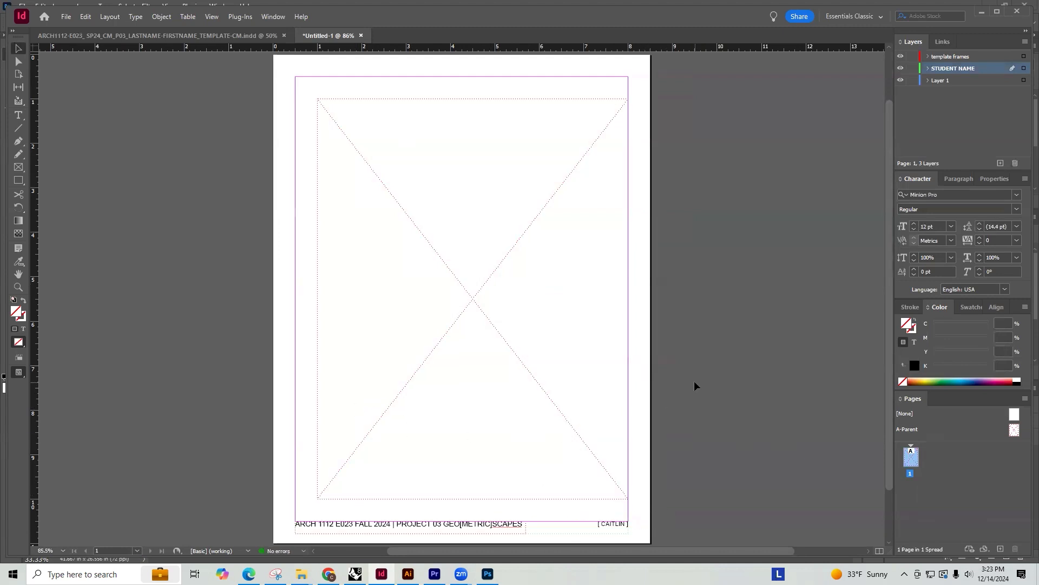
left_click(184, 37)
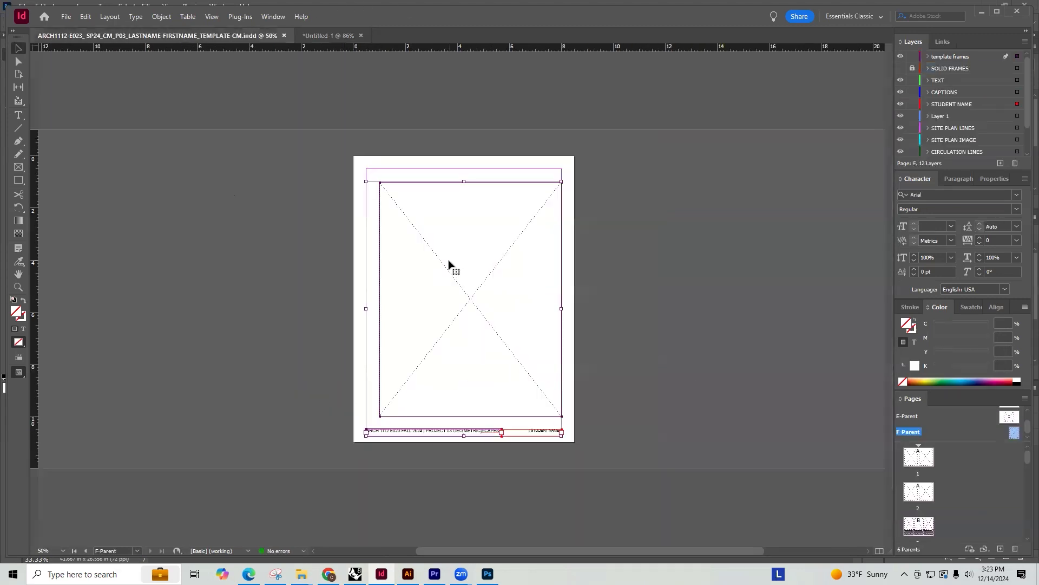
left_click(620, 233)
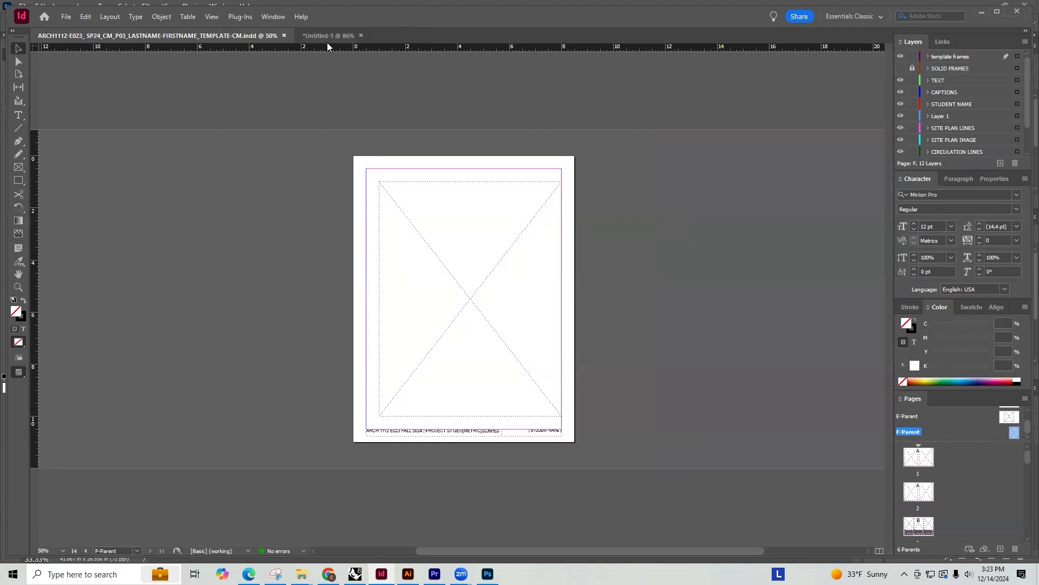
left_click(314, 37)
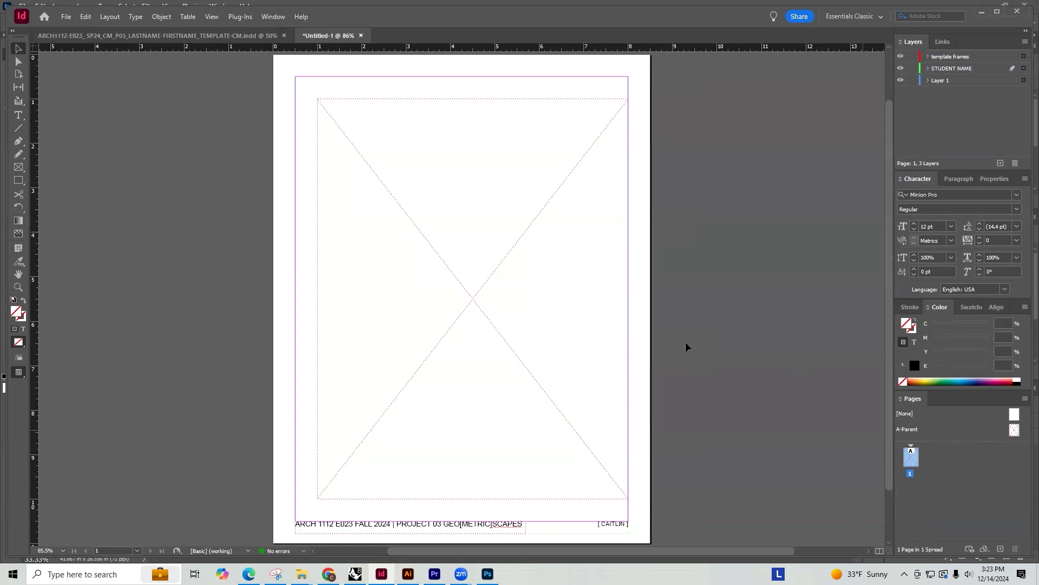
Load RENDERING 01 copy.png through RENDERING 05 copy.png from the RENDERING MATERIALS folder for placing
key("ctrl+d")
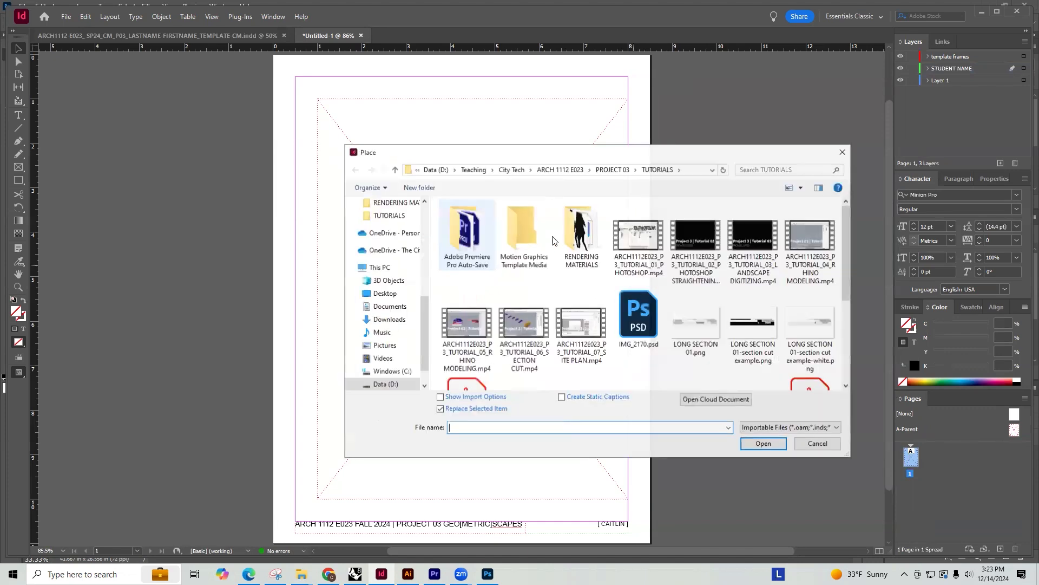
double_click(578, 234)
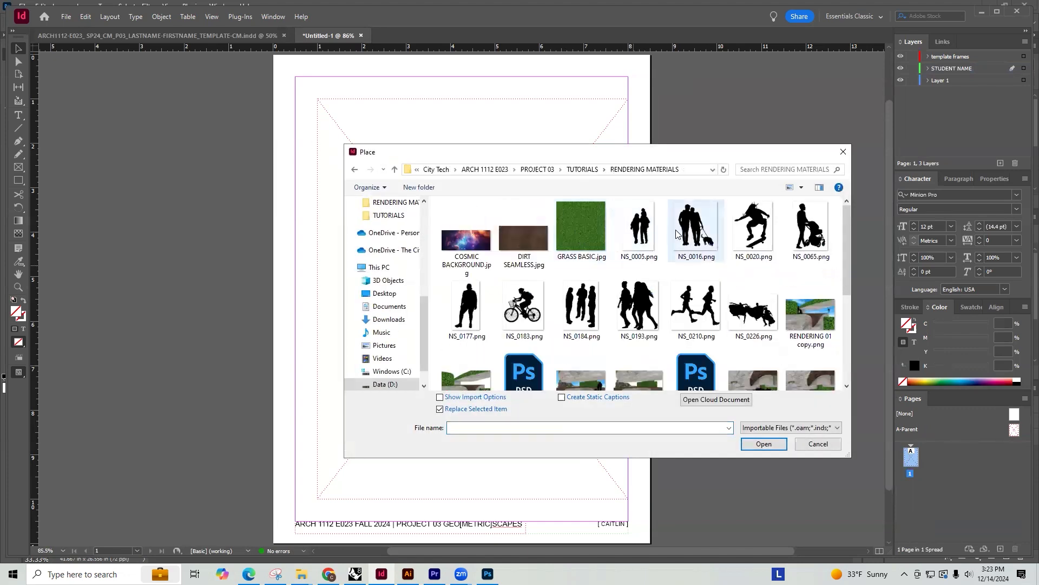
scroll(704, 228, "down", 2)
left_click(810, 219)
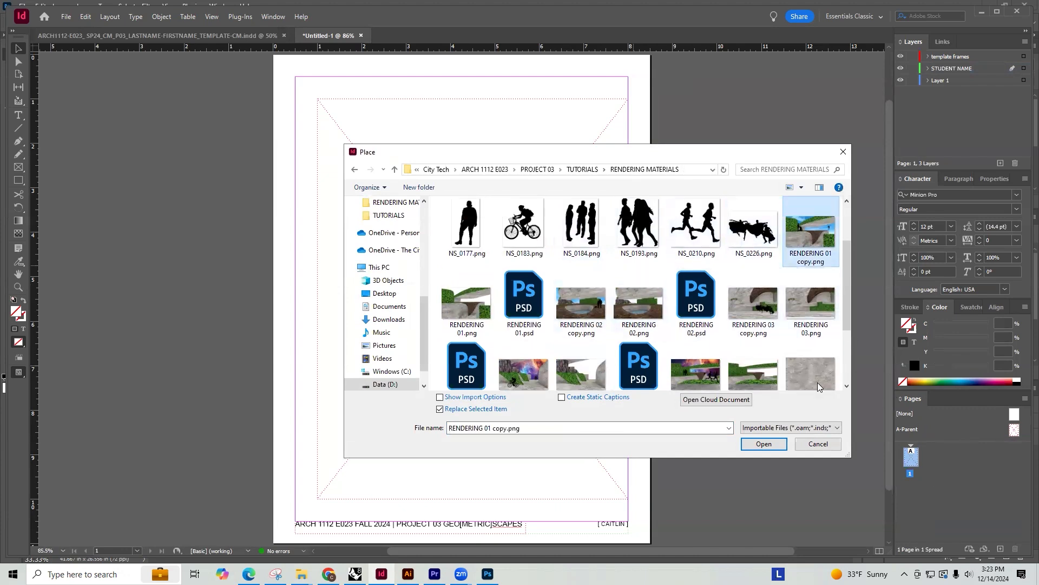
left_click(588, 302, "ctrl")
left_click(753, 303, "ctrl")
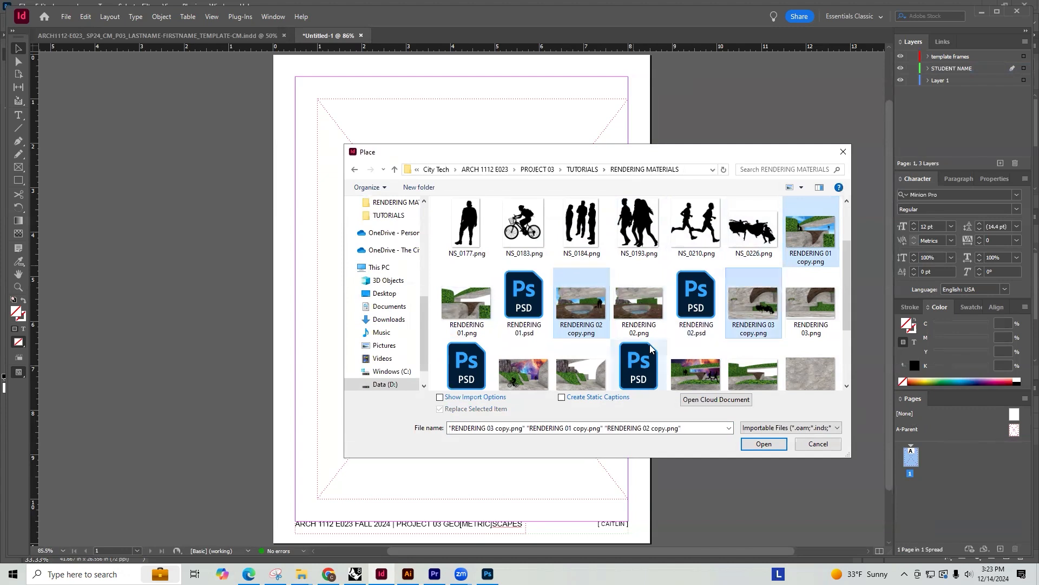
left_click(534, 376, "ctrl")
left_click(696, 354, "ctrl")
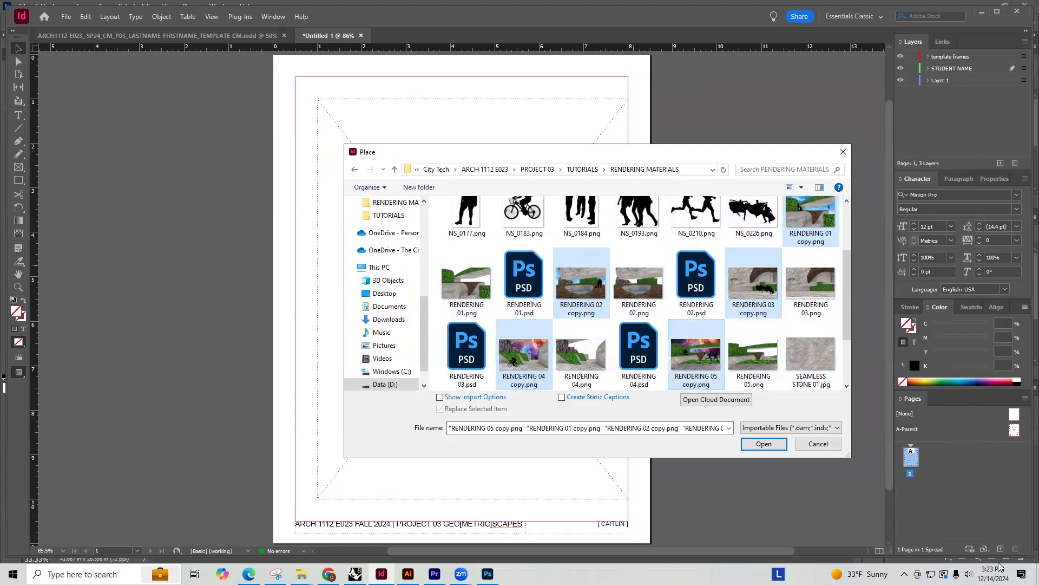
left_click(763, 444)
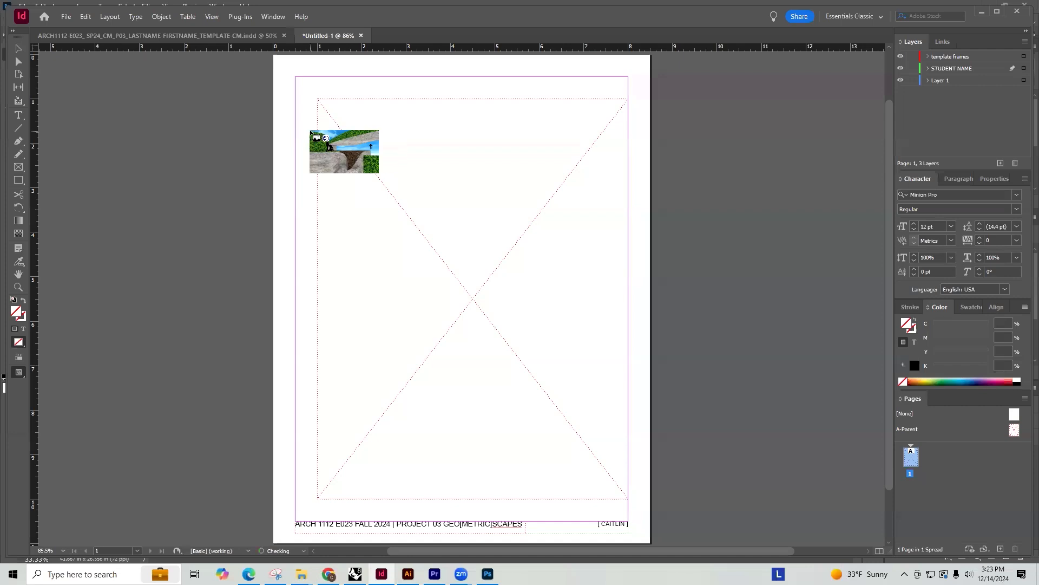
Place the five renderings in order, one per page, at the template frame's full width, adding pages 2 to 5
left_click_drag(318, 112, 628, 257)
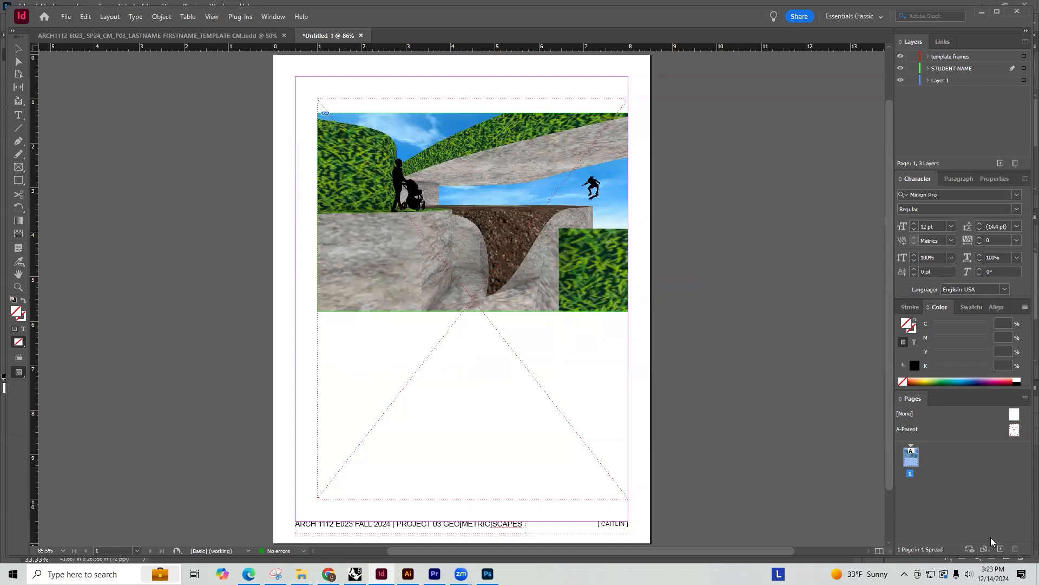
left_click(1000, 549)
left_click_drag(317, 125, 629, 256)
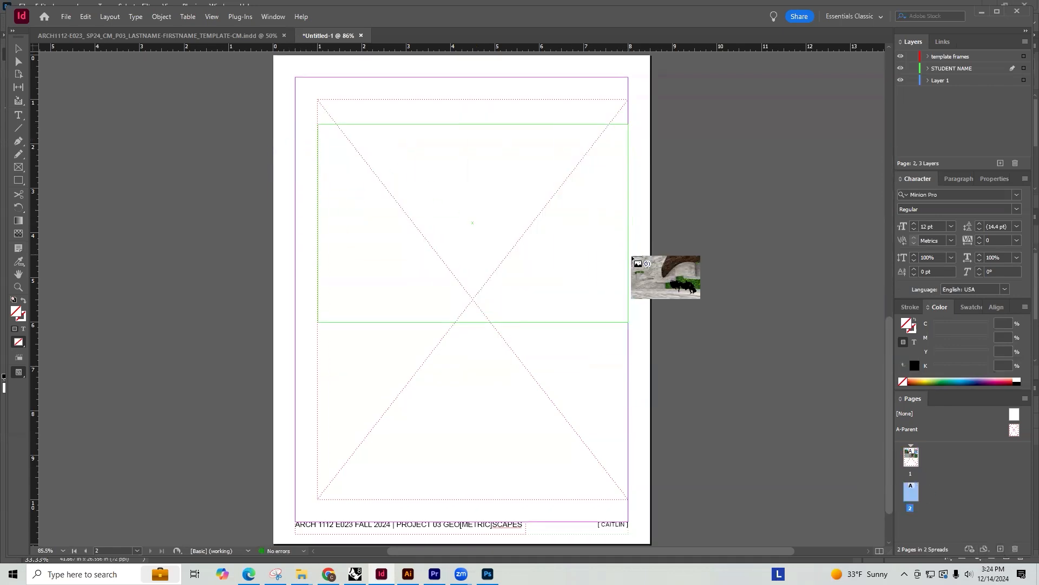
left_click(1001, 548)
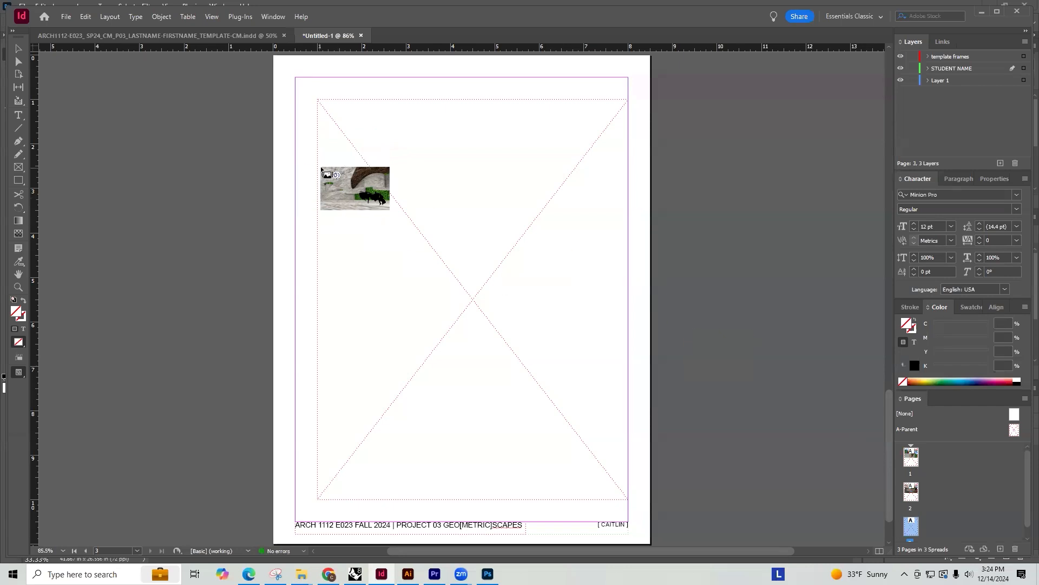
left_click_drag(318, 162, 630, 303)
left_click(1001, 548)
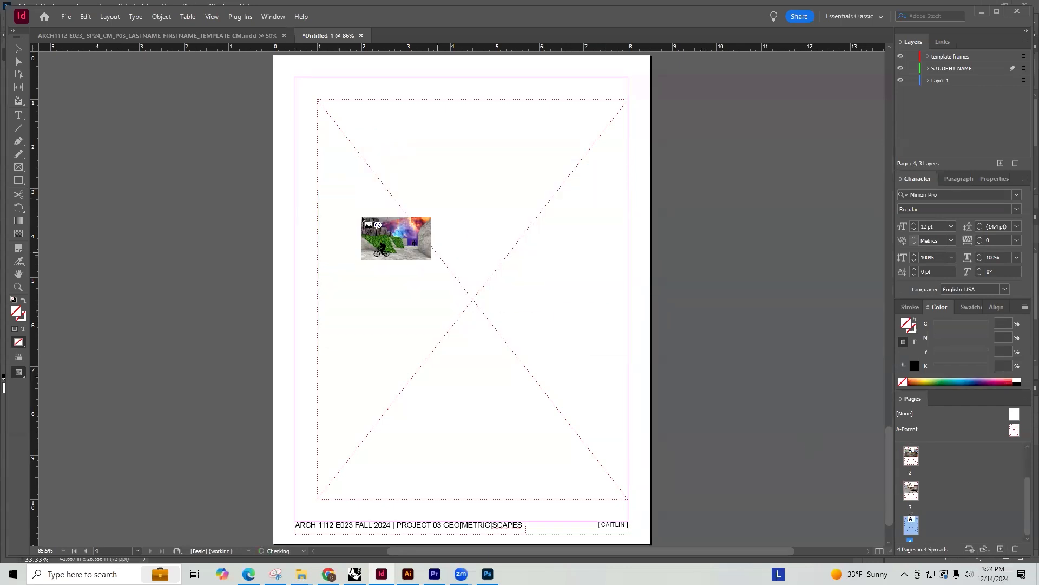
left_click_drag(319, 152, 628, 271)
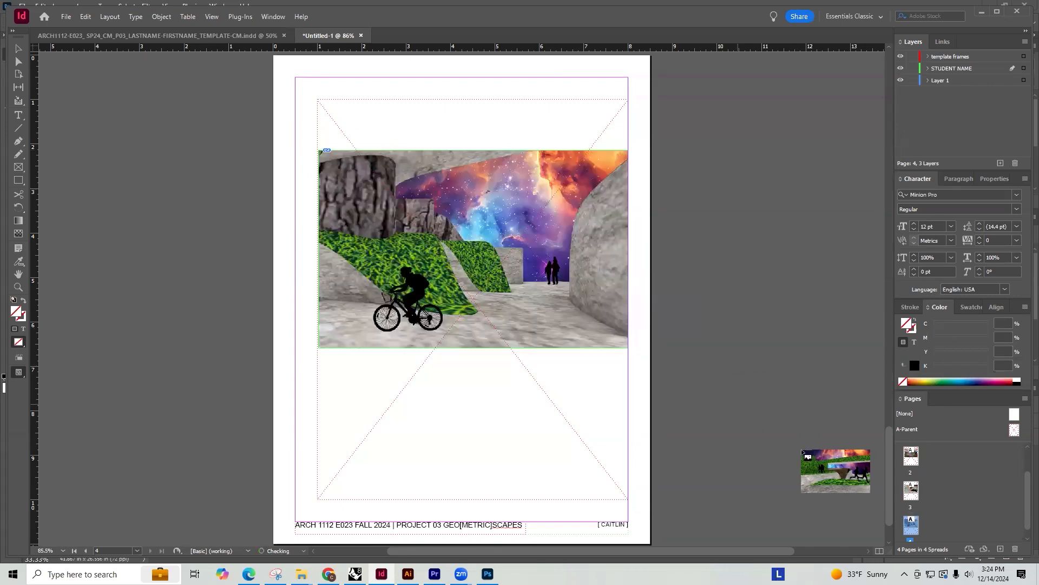
left_click(1001, 549)
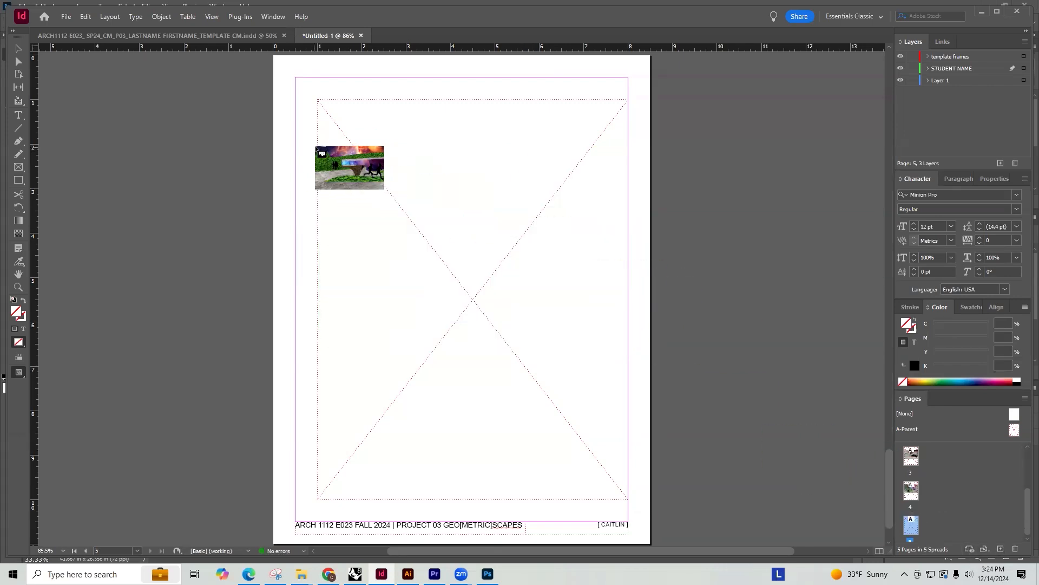
left_click_drag(317, 147, 626, 245)
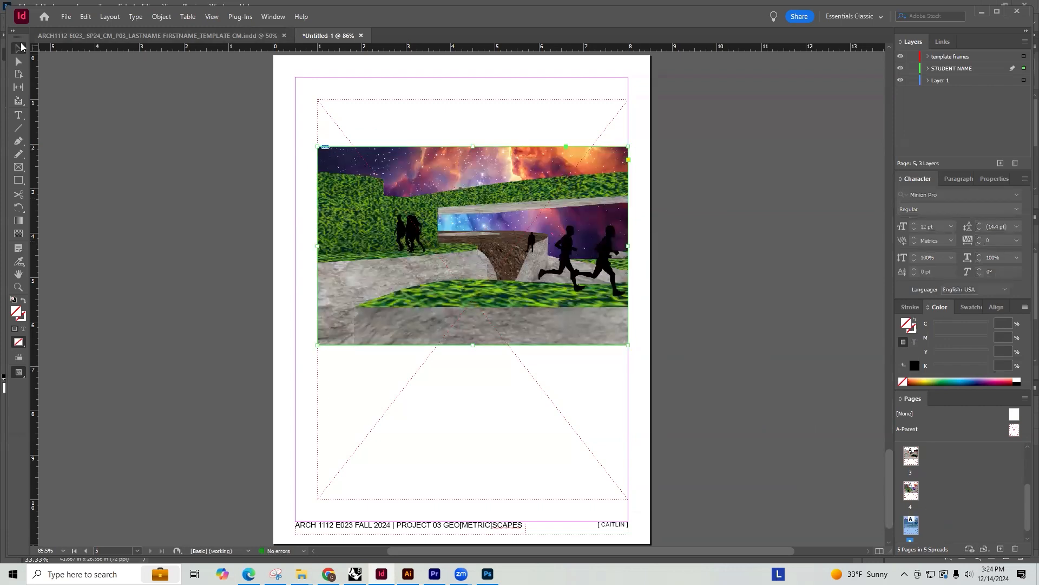
Move the page 5 rendering to the template frame's top edge and scale it proportionally to the frame's full height
left_click_drag(473, 186, 473, 139)
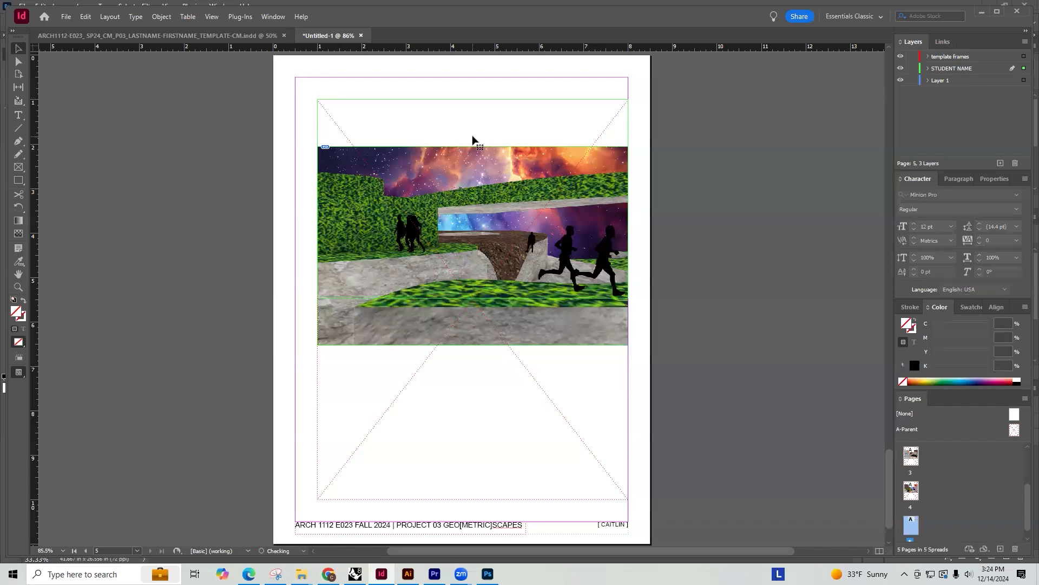
left_click_drag(629, 297, 603, 499)
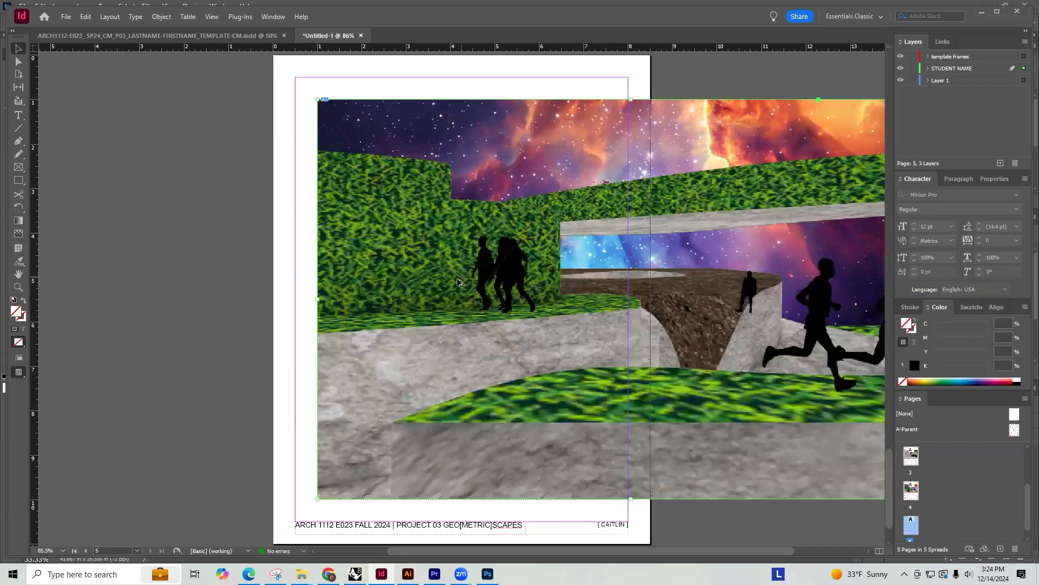
Crop the page 5 rendering's frame to the template frame's width and shift the image slightly left inside it
key("ctrl+minus")
scroll(528, 268, "down", 2, "alt")
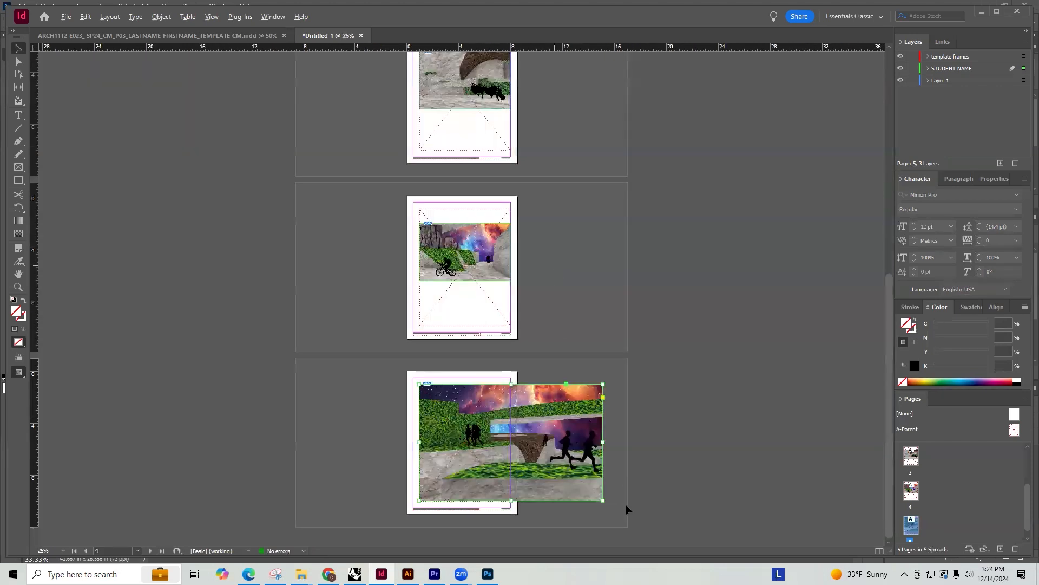
scroll(626, 505, "up", 1, "alt")
scroll(672, 471, "down", 6)
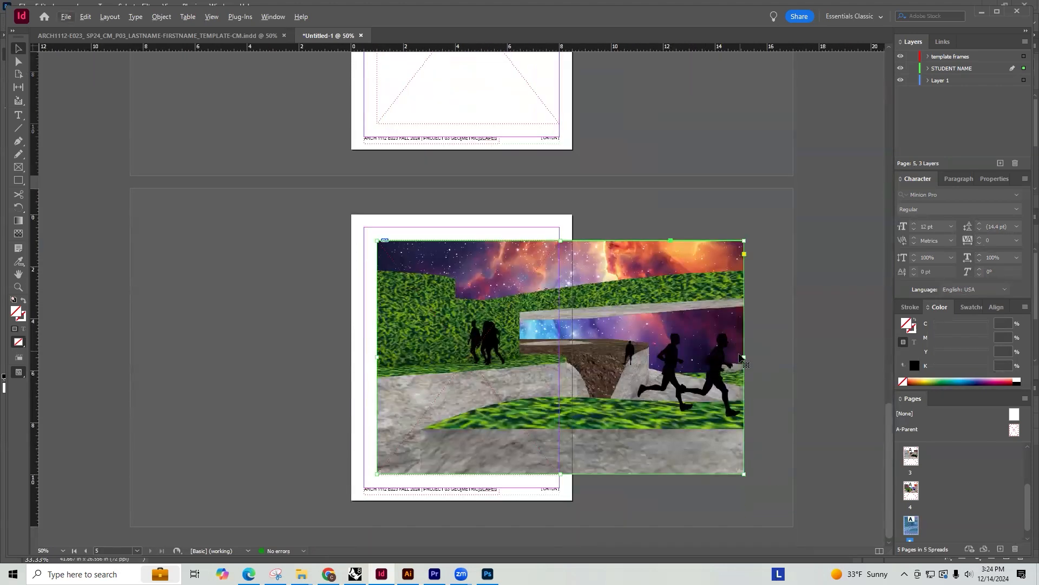
left_click_drag(745, 358, 533, 360)
left_click(520, 350)
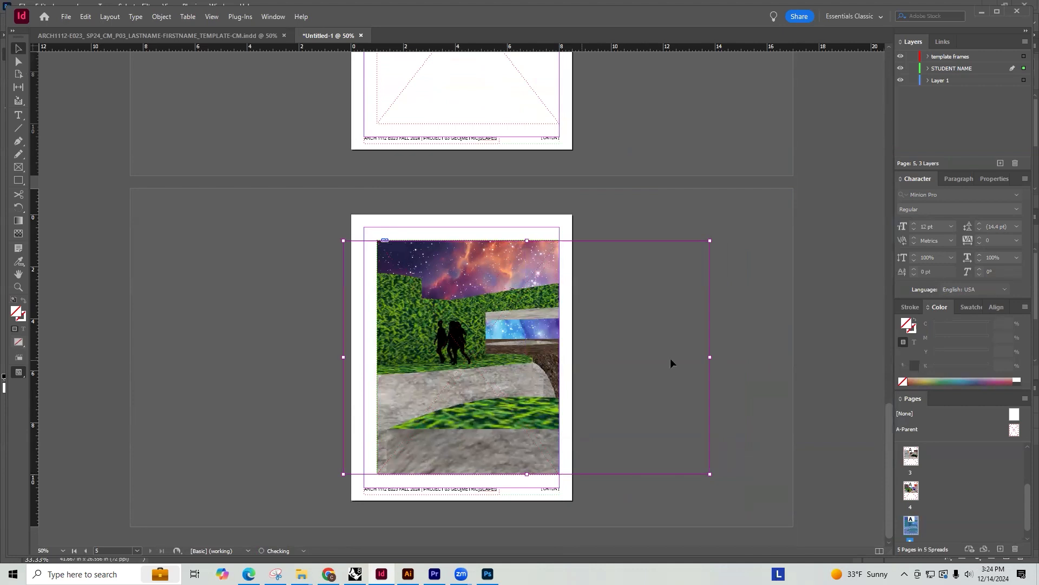
left_click(774, 313)
left_click(556, 312)
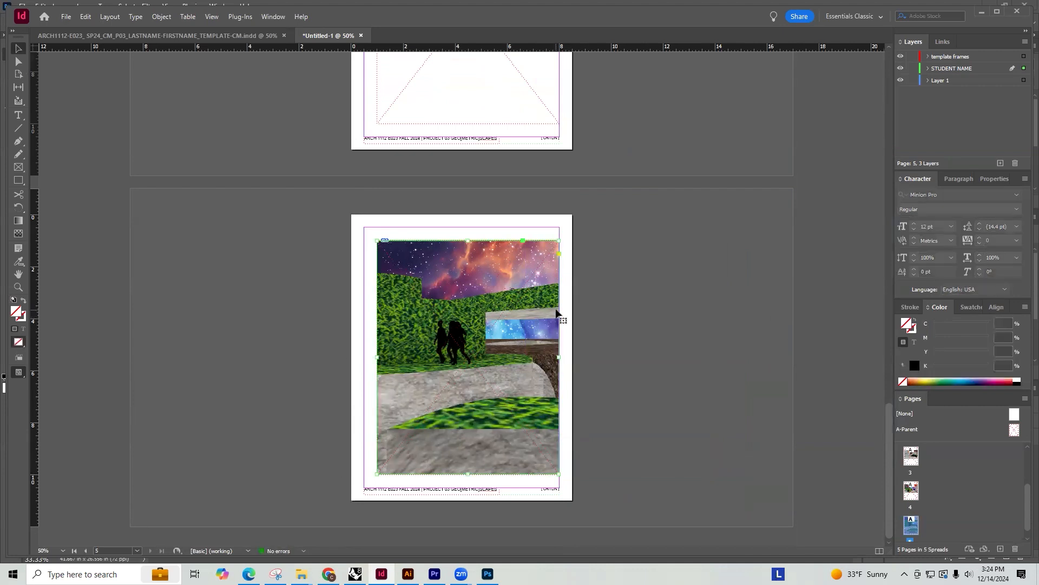
Duplicate the page 5 spread at the end of the document and shift the copy's image left to show the runners
right_click(917, 526)
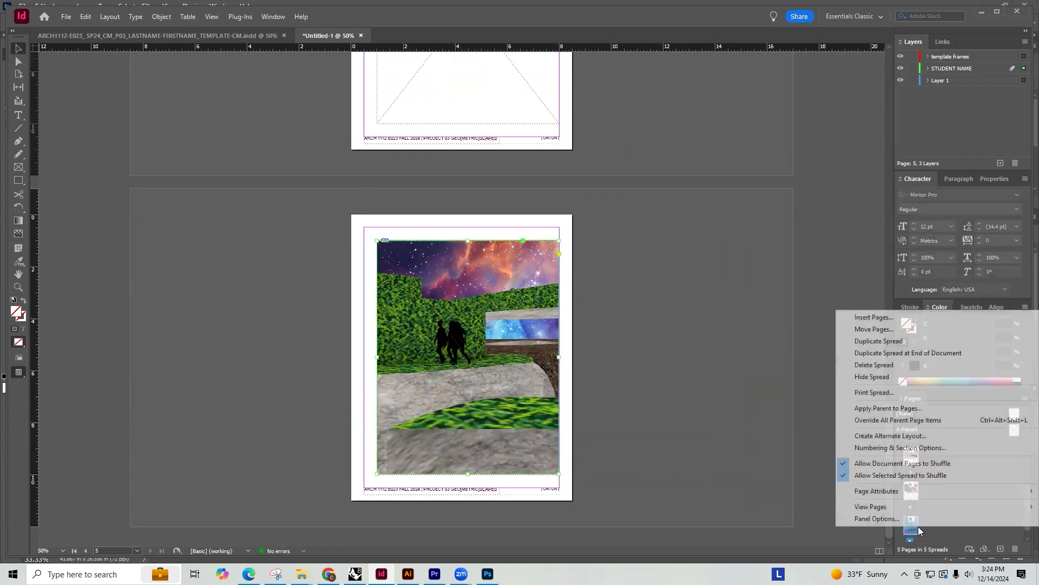
left_click(892, 353)
left_click_drag(534, 338, 394, 340)
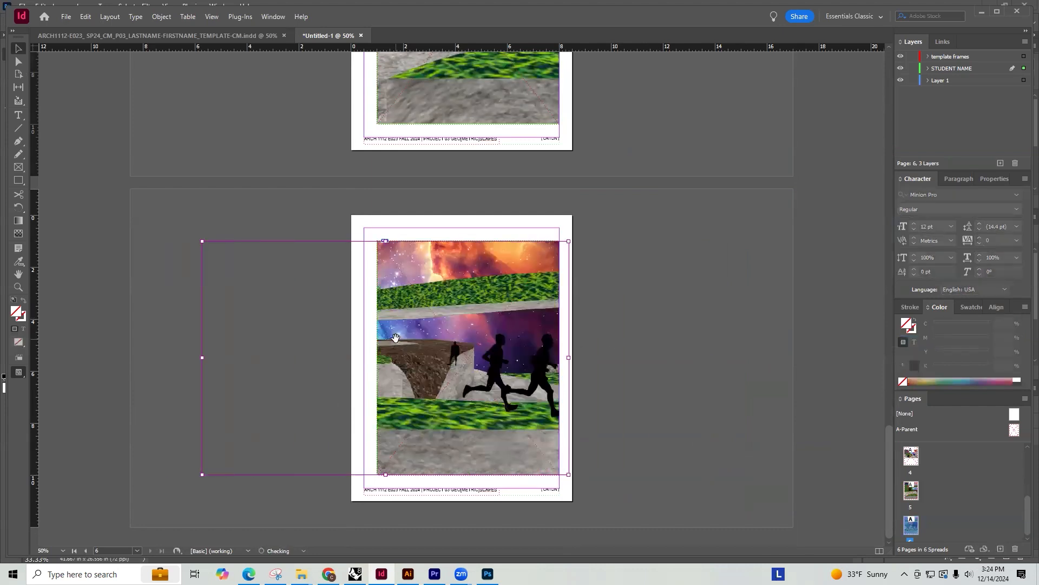
left_click(628, 352)
Move the cyclist rendering on page 4 up to the top edge of the template frame and check its alignment
scroll(671, 330, "up", 3)
scroll(667, 332, "up", 6)
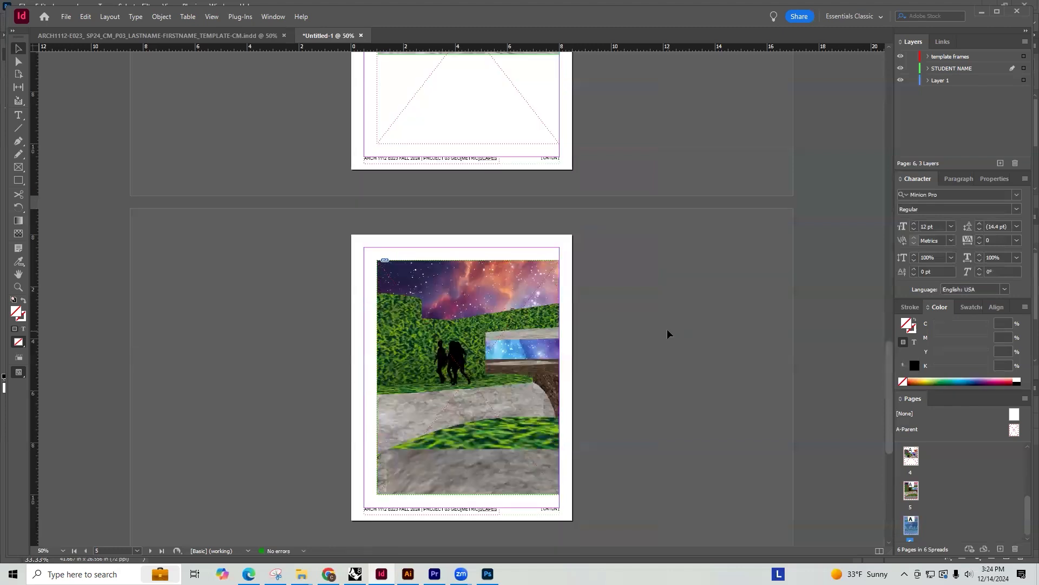
left_click(445, 228)
left_click_drag(445, 227, 444, 164)
scroll(424, 162, "up", 3, "alt")
scroll(383, 186, "down", 5, "alt")
scroll(427, 270, "up", 3, "alt")
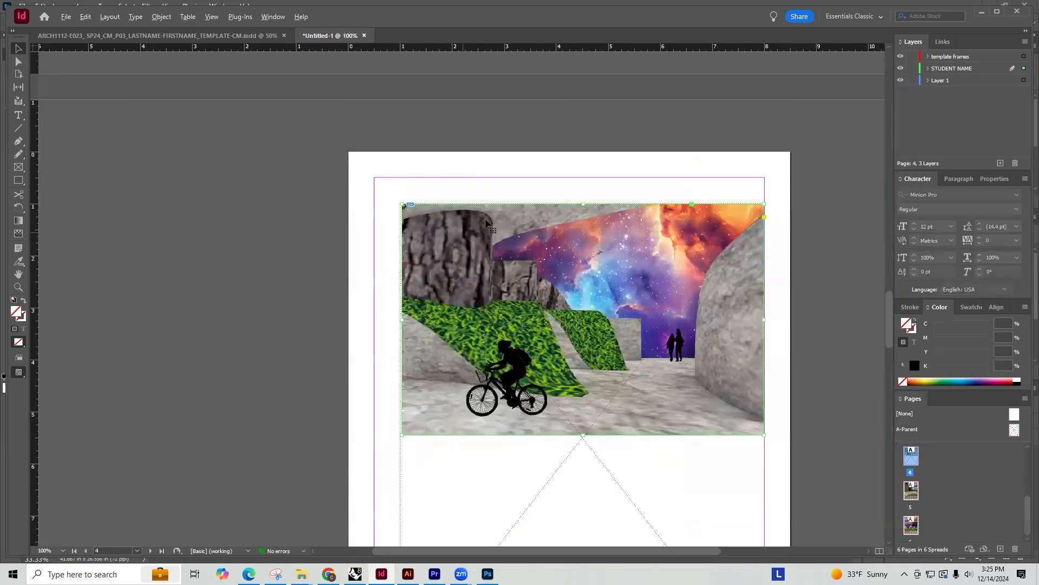
scroll(477, 187, "down", 5)
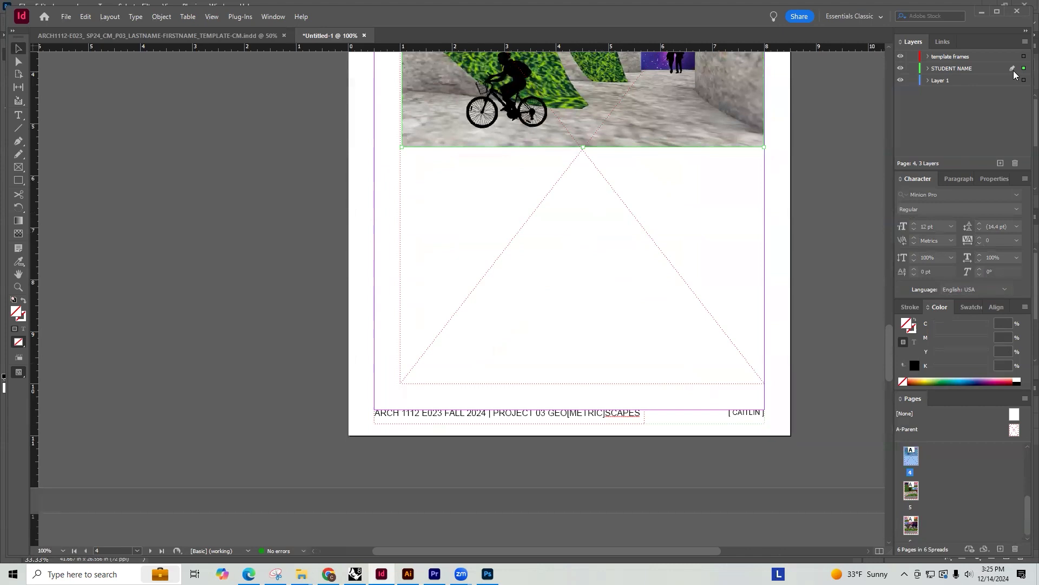
Move the renderings on pages 4, 5 and 6 from the STUDENT NAME layer to Layer 1
left_click_drag(1025, 83, 1023, 81)
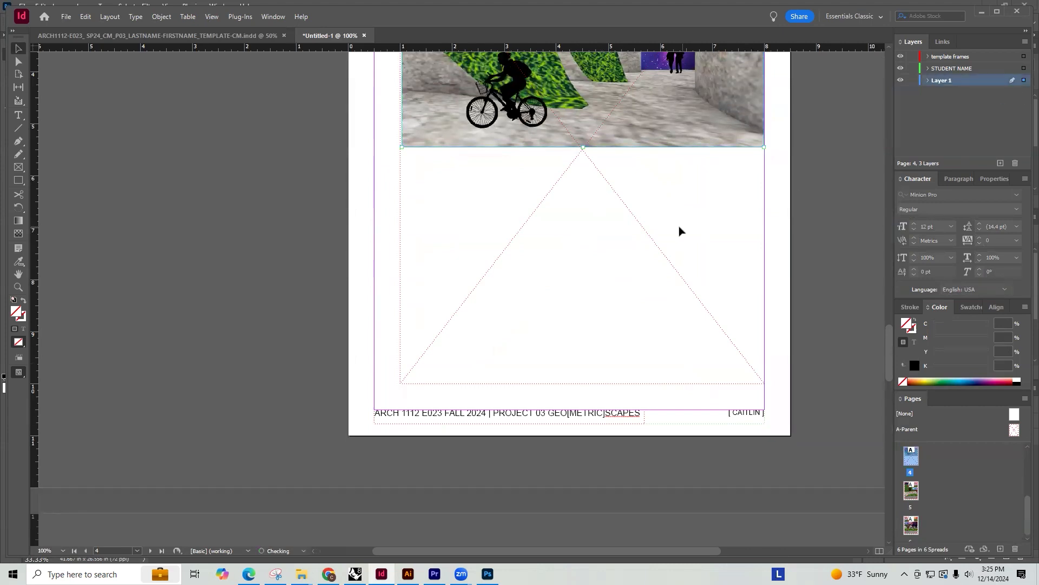
scroll(680, 232, "down", 3, "alt")
left_click(498, 384)
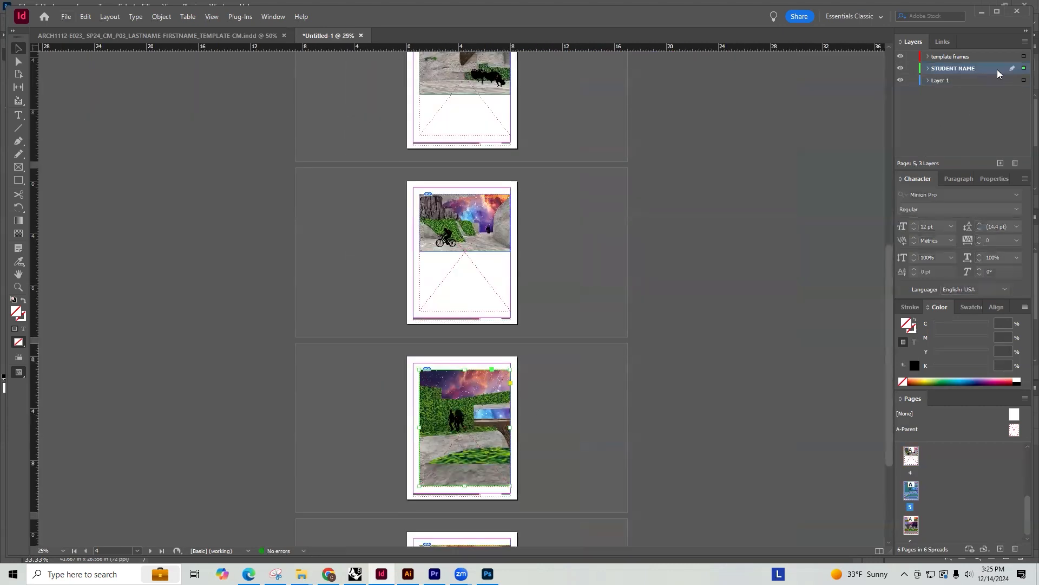
left_click_drag(1025, 83, 1023, 81)
scroll(598, 329, "down", 3)
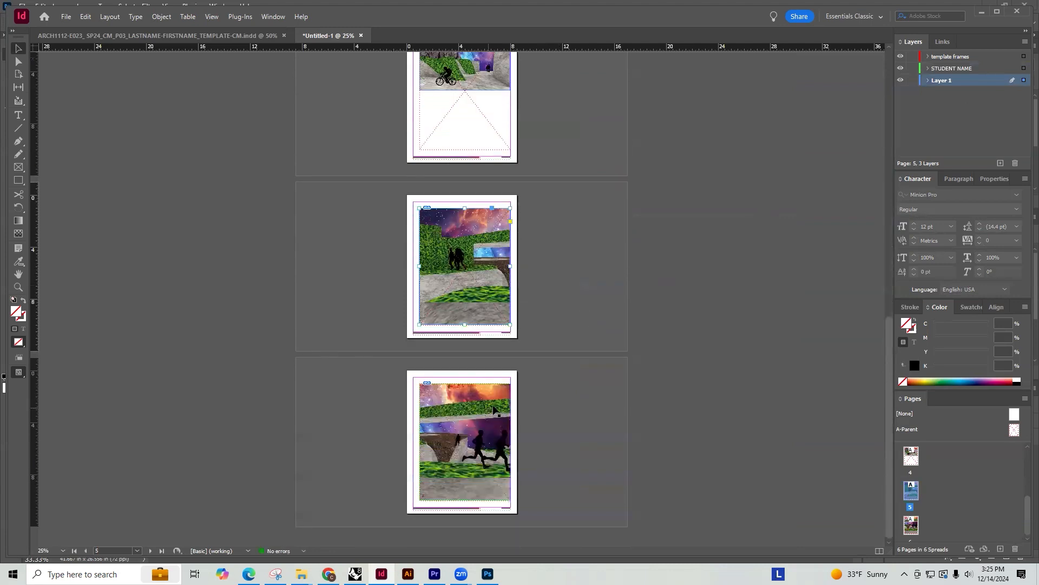
left_click(503, 407)
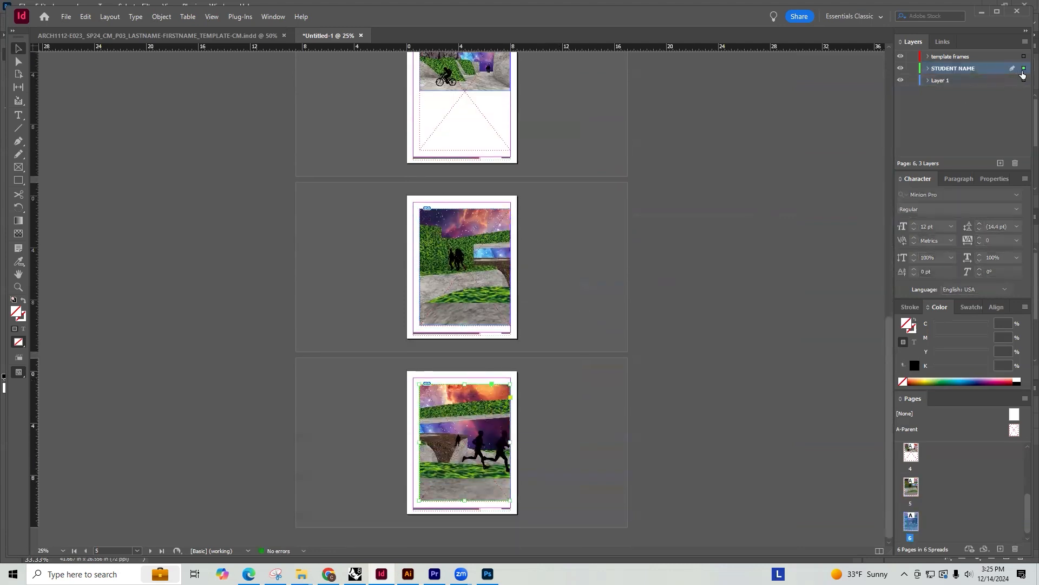
left_click_drag(1025, 83, 1024, 81)
scroll(542, 268, "up", 4)
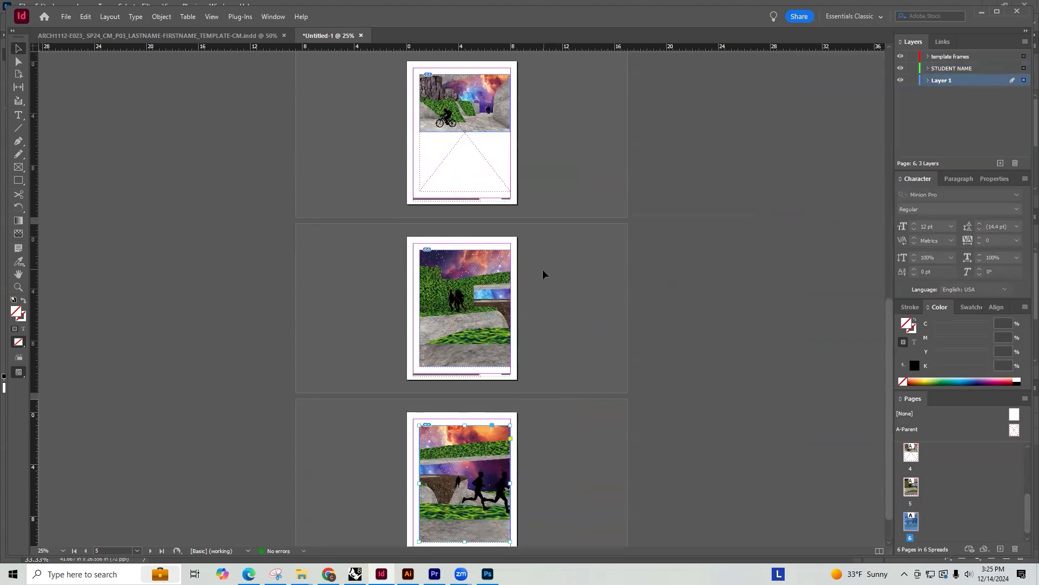
left_click(556, 250)
Scale the page 4 cyclist rendering proportionally to the template frame's full height and align its left edge with that frame
scroll(552, 251, "up", 3, "alt")
scroll(628, 204, "up", 1)
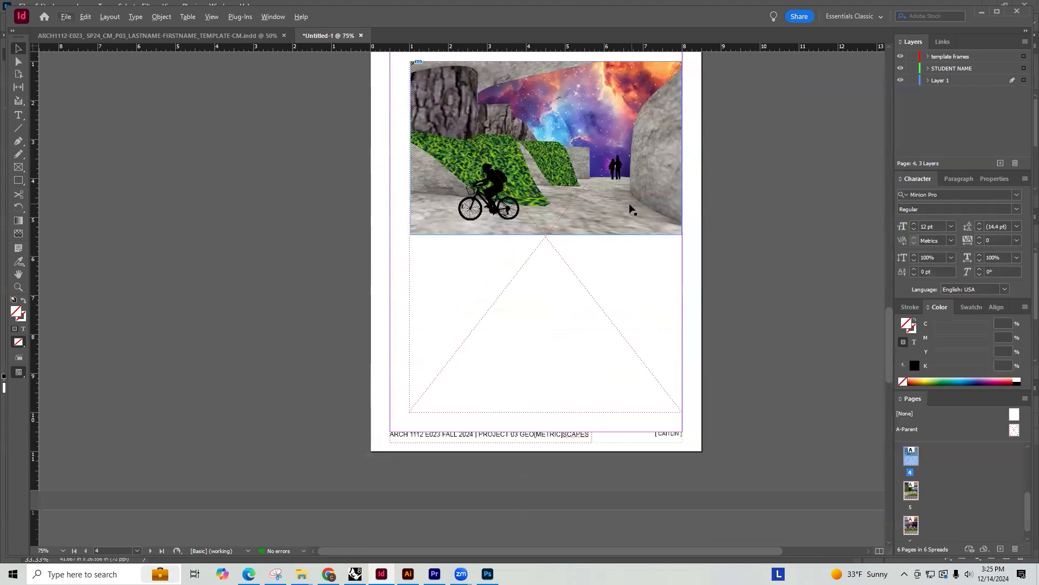
scroll(630, 210, "up", 1)
left_click(633, 216)
left_click_drag(680, 275, 596, 455)
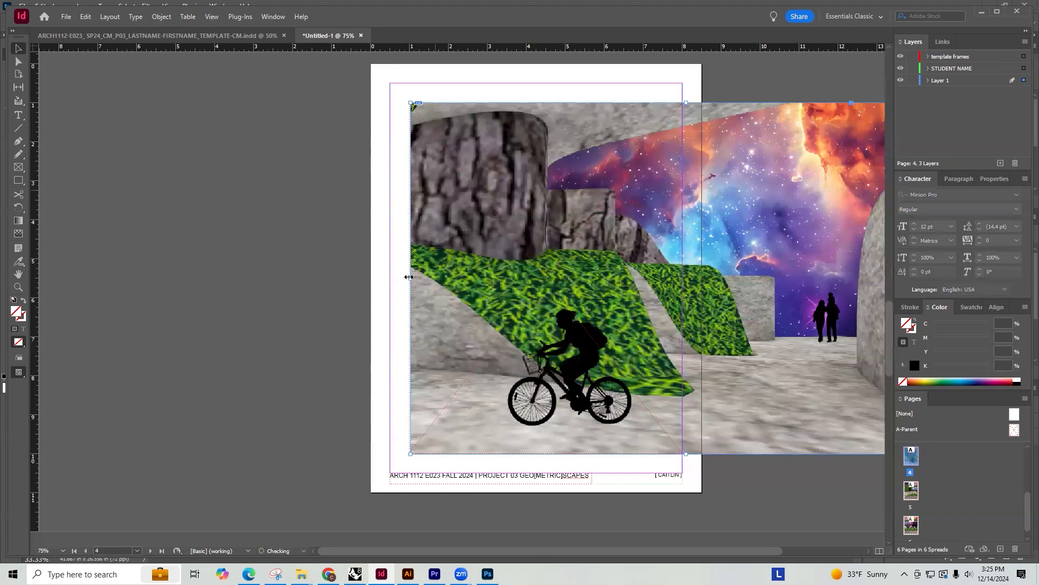
left_click_drag(428, 285, 429, 284)
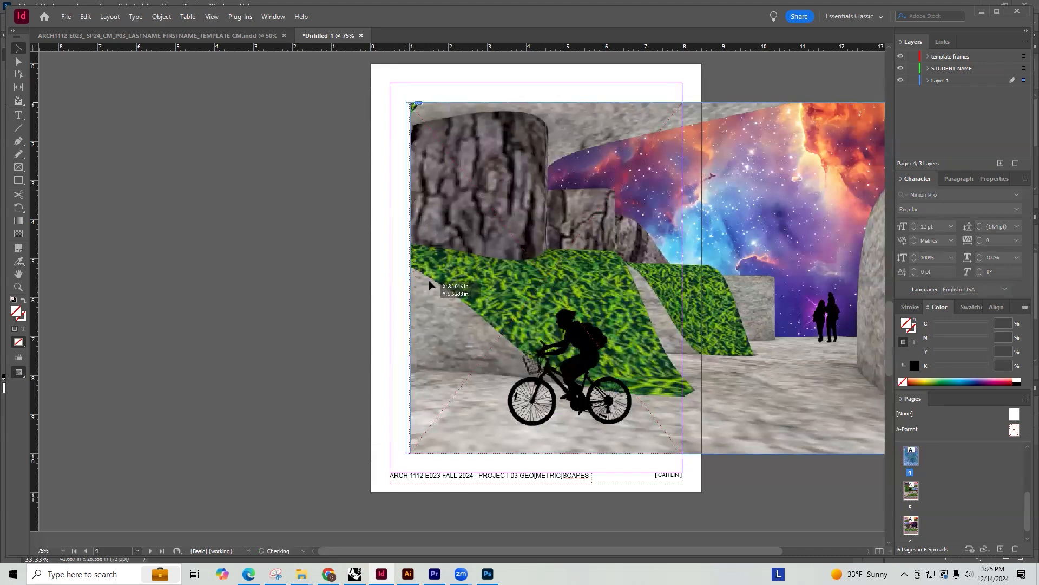
scroll(392, 292, "up", 6, "alt")
left_click_drag(385, 283, 377, 284)
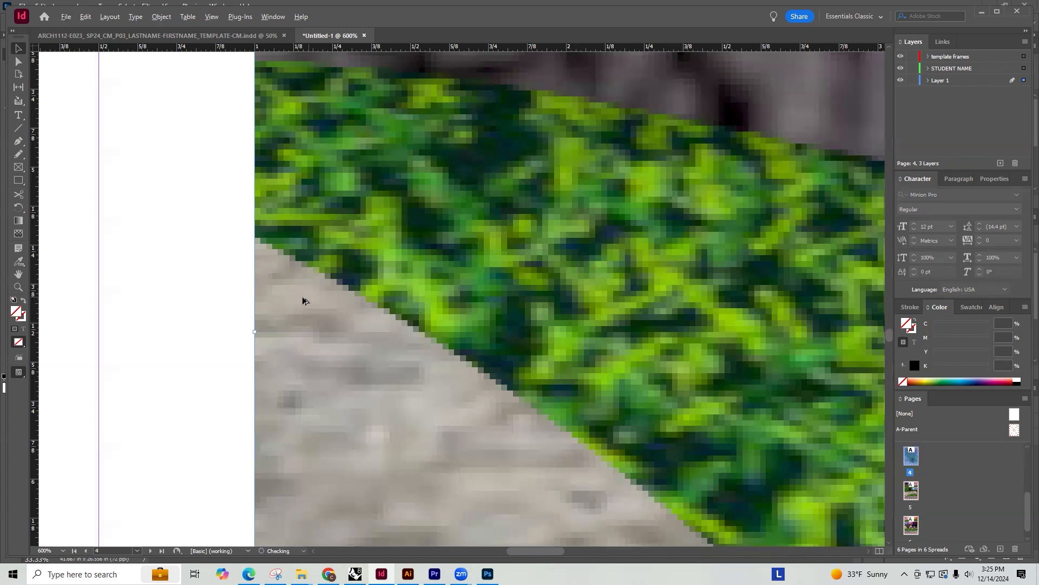
Crop the page 4 rendering's frame to the template frame's width and shift the image slightly left inside it
scroll(303, 301, "down", 2, "alt")
scroll(303, 278, "down", 7, "alt")
left_click_drag(743, 295, 529, 304)
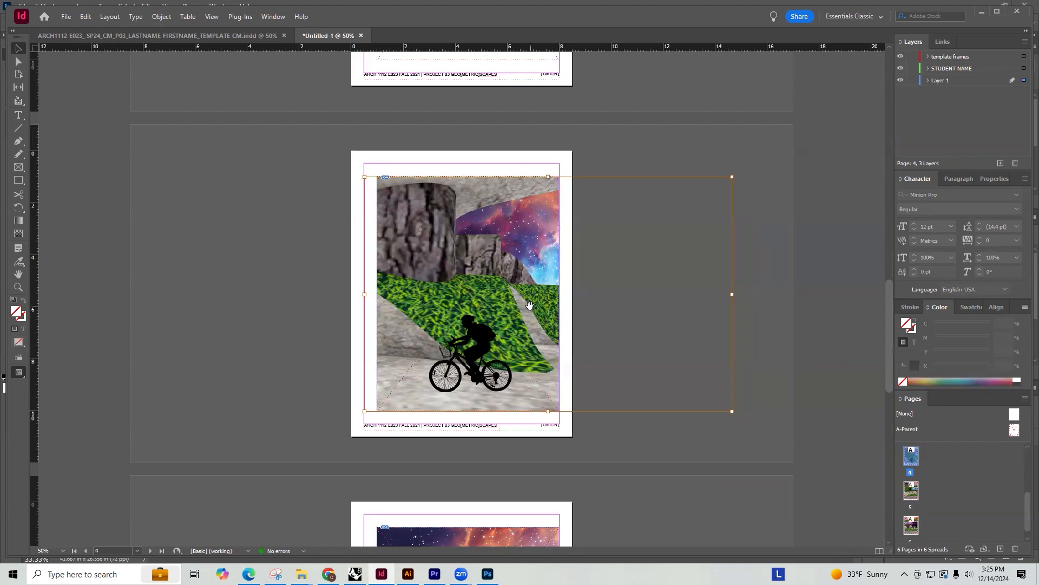
left_click(795, 216)
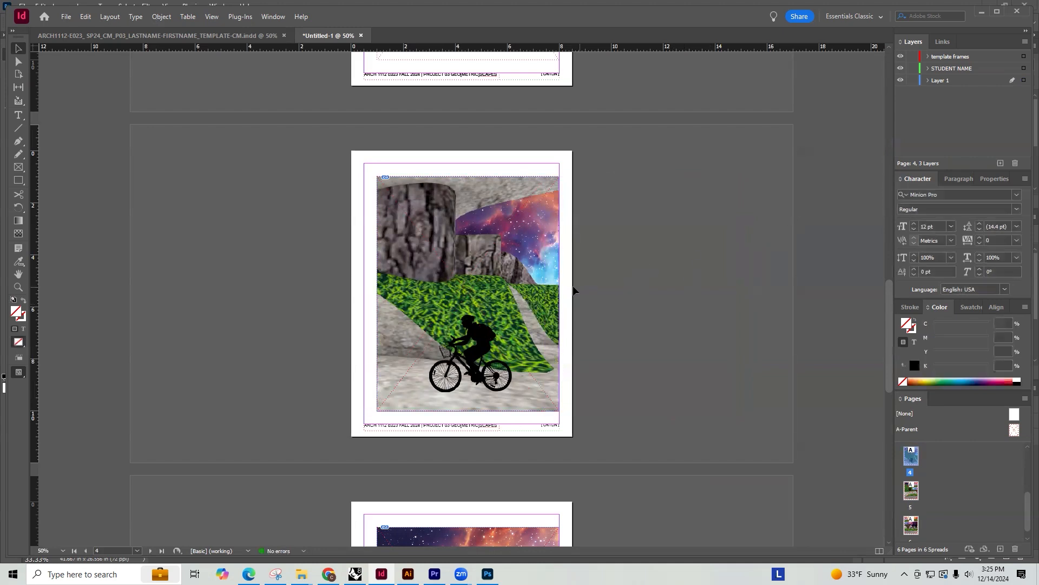
left_click(548, 233)
Duplicate the page 4 spread with the cyclist rendering and go to the copy on page 5
right_click(920, 464)
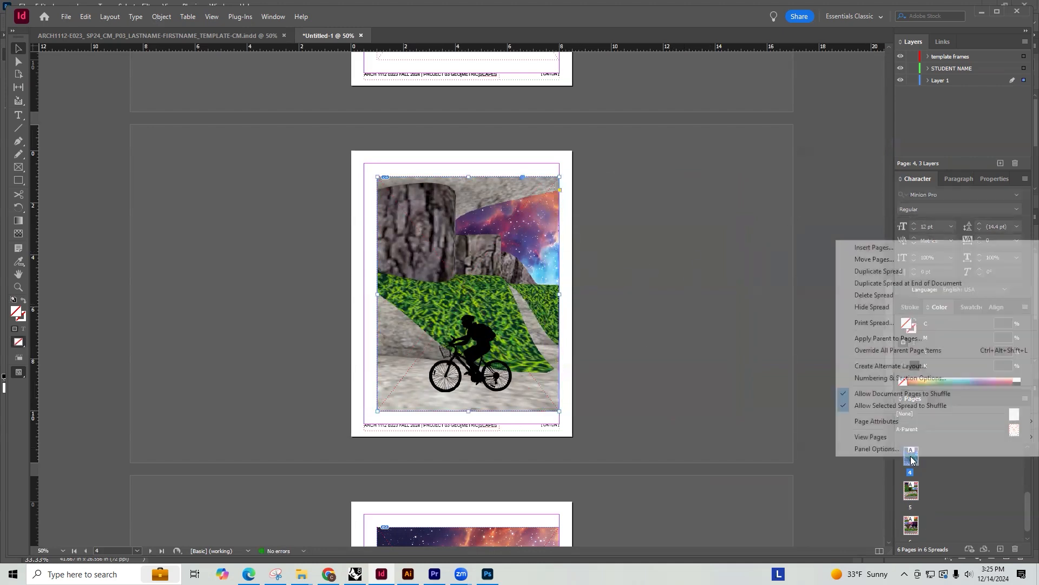
left_click(866, 269)
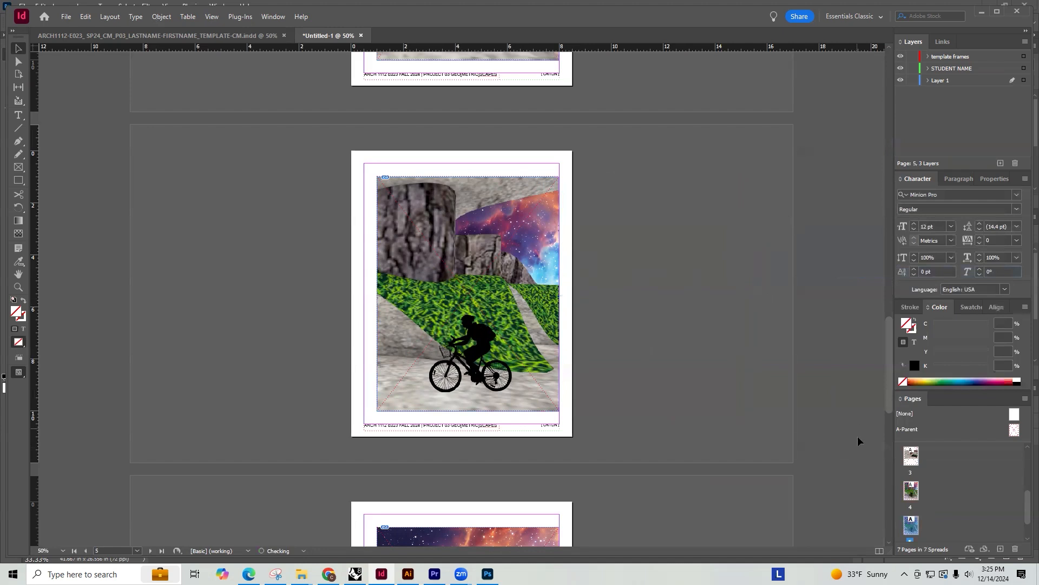
scroll(656, 385, "down", 5)
scroll(657, 377, "up", 7)
scroll(656, 376, "down", 12)
scroll(645, 376, "up", 5)
scroll(644, 376, "up", 5)
scroll(637, 366, "down", 3)
scroll(633, 365, "up", 3)
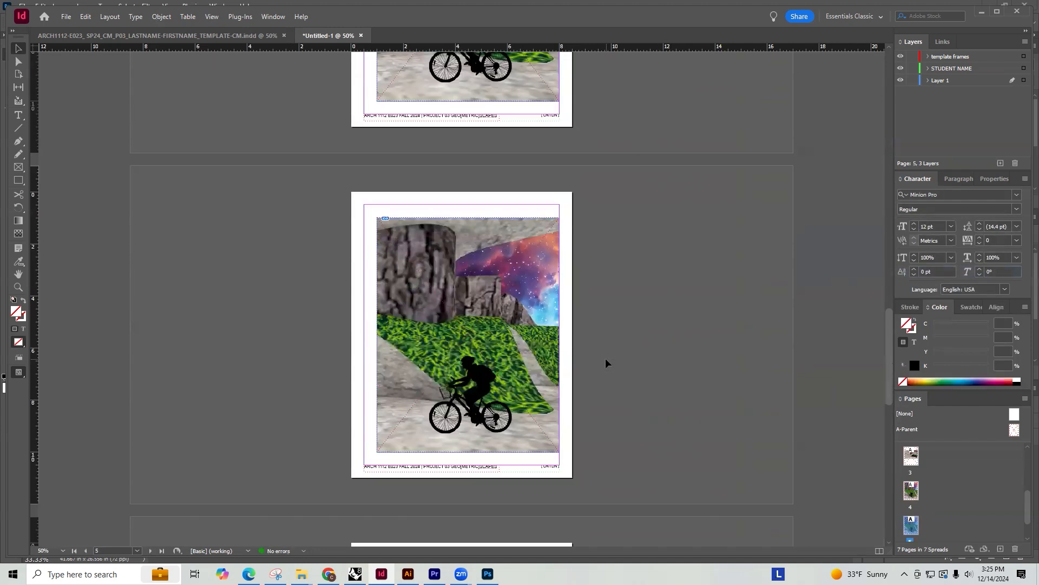
Shift the image inside the page 5 frame left to show the standing couple instead of the cyclist
double_click(545, 247)
left_click_drag(544, 310, 414, 319, "shift")
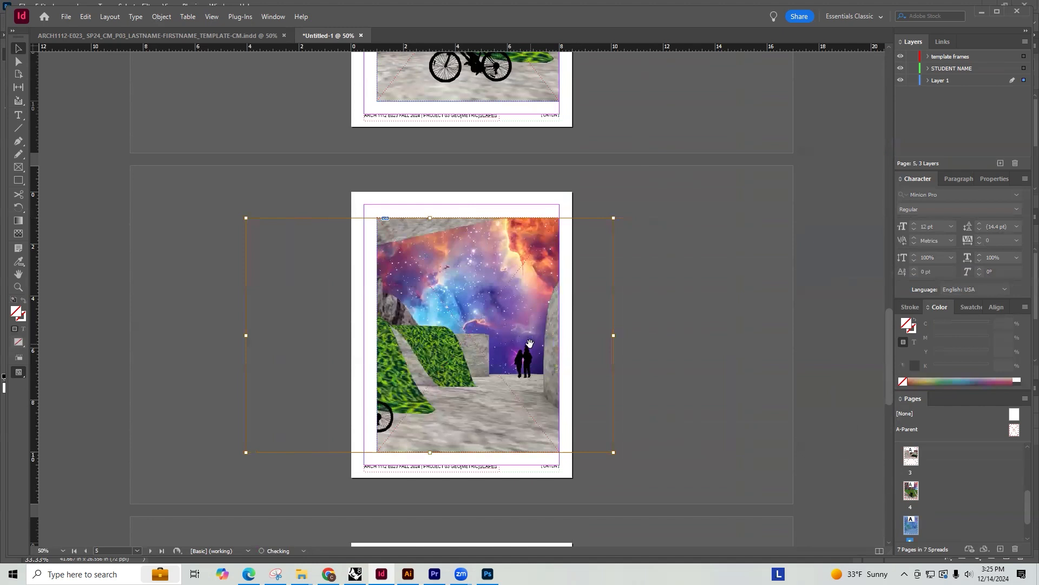
left_click_drag(518, 341, 489, 337, "shift")
left_click(287, 328)
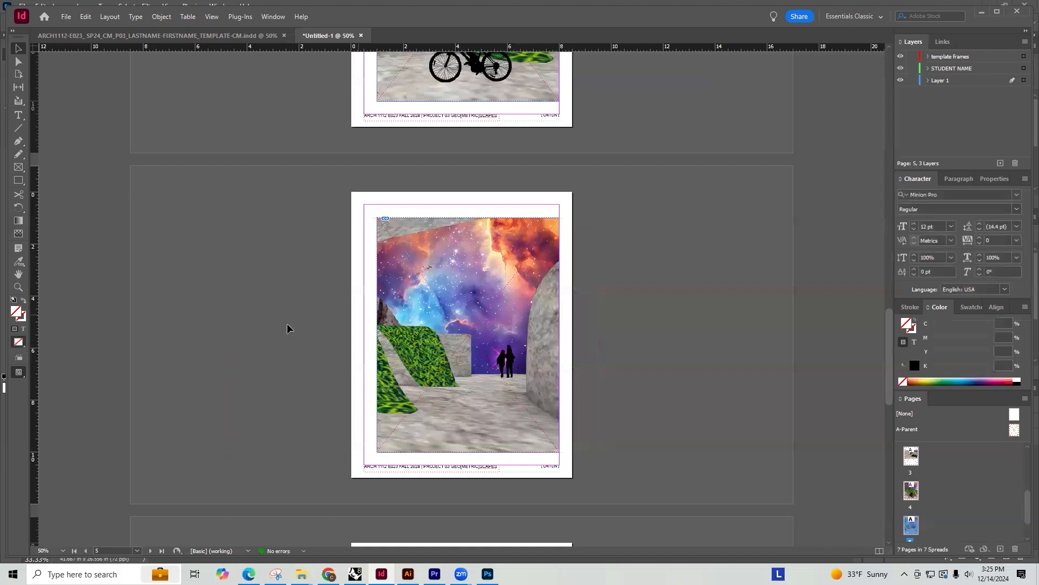
Preview the finished pages full screen in presentation mode and return to the layout
key("shift+w")
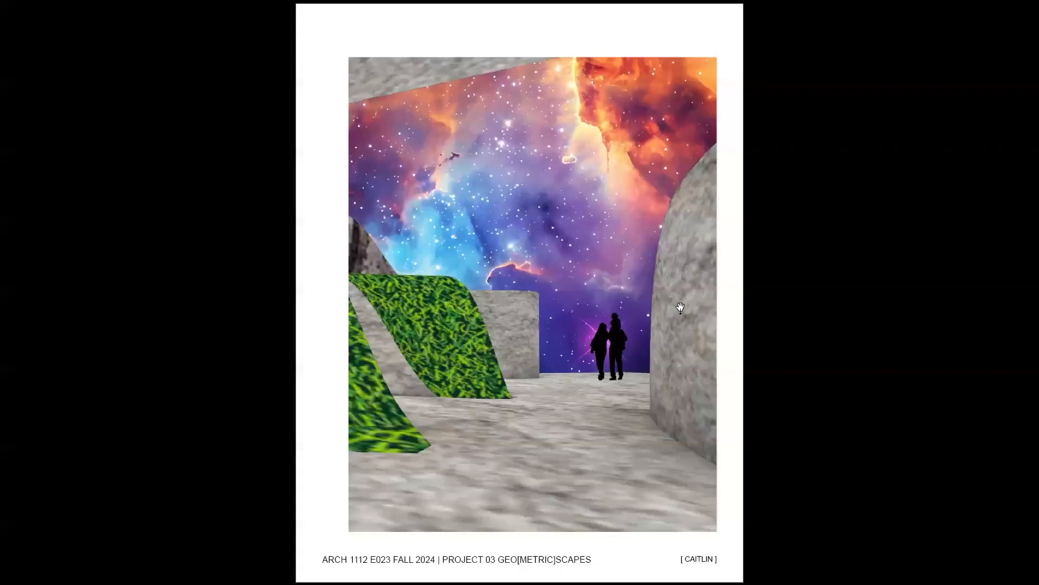
left_click(680, 307)
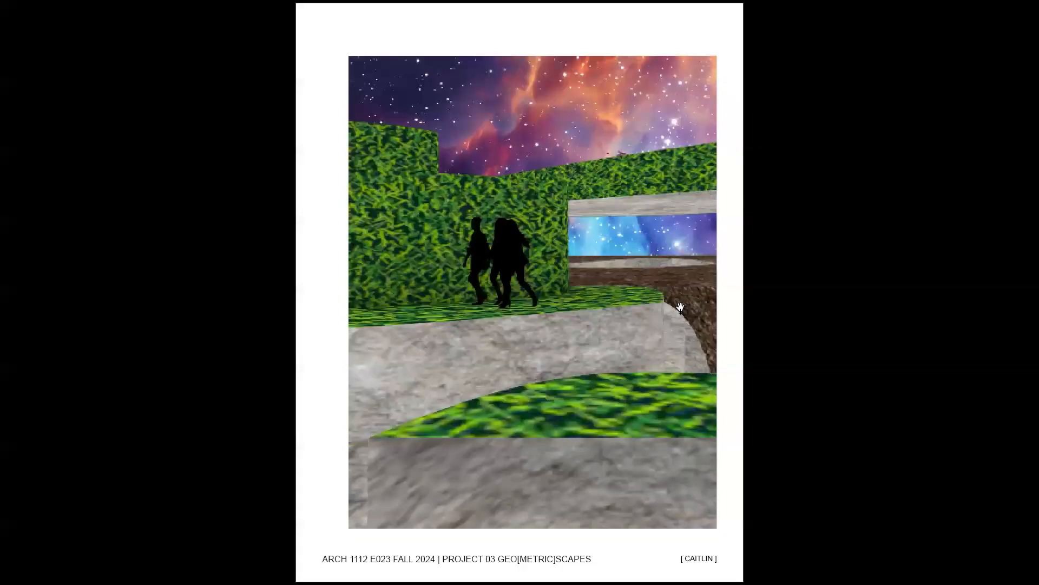
left_click(681, 307)
key("Left")
key("Left")
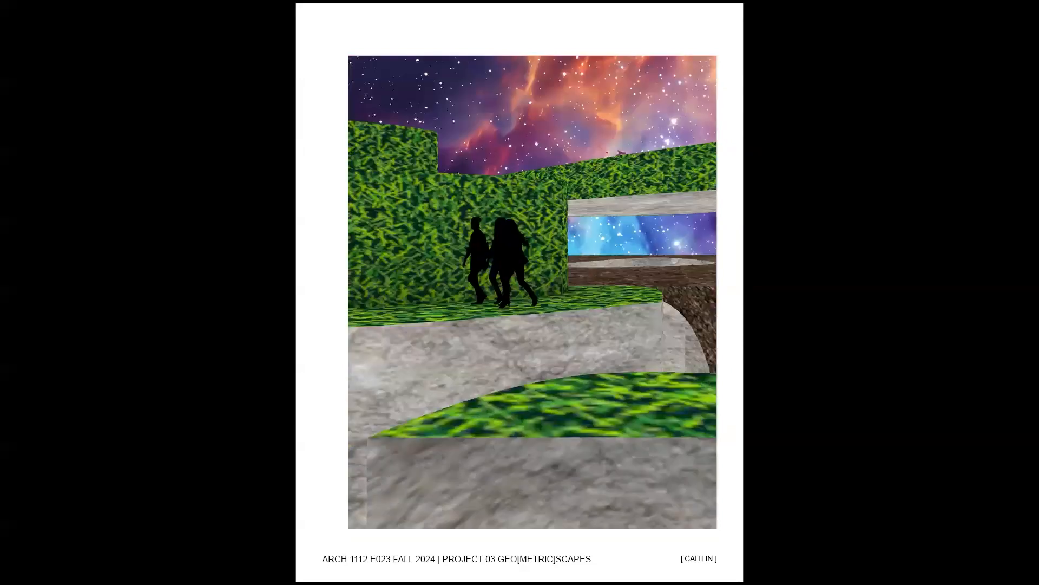
key("Escape")
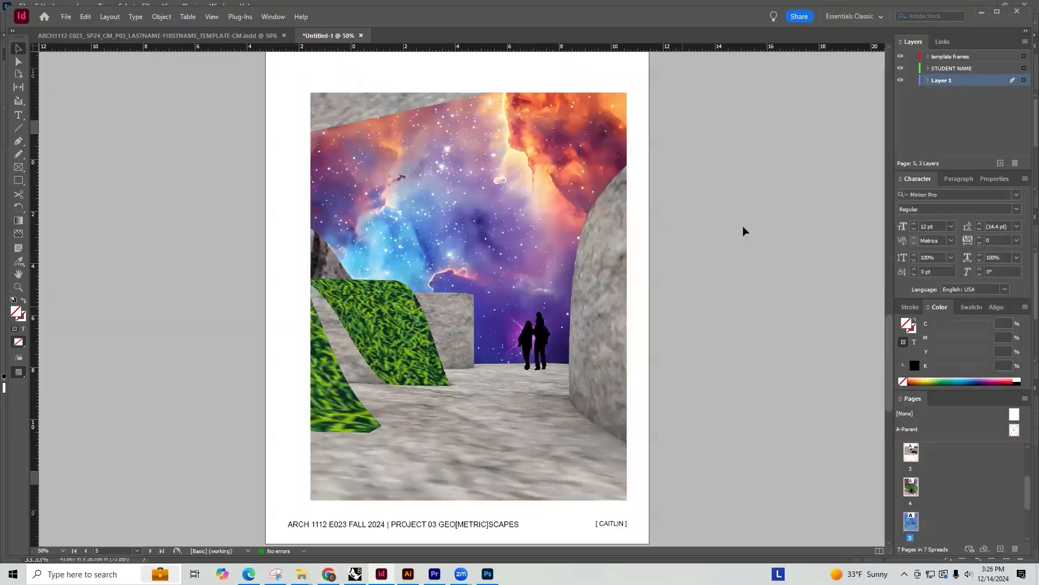
Move the dancers rendering on page 3 up to the top edge of the template frame and align its corner
scroll(665, 261, "up", 5)
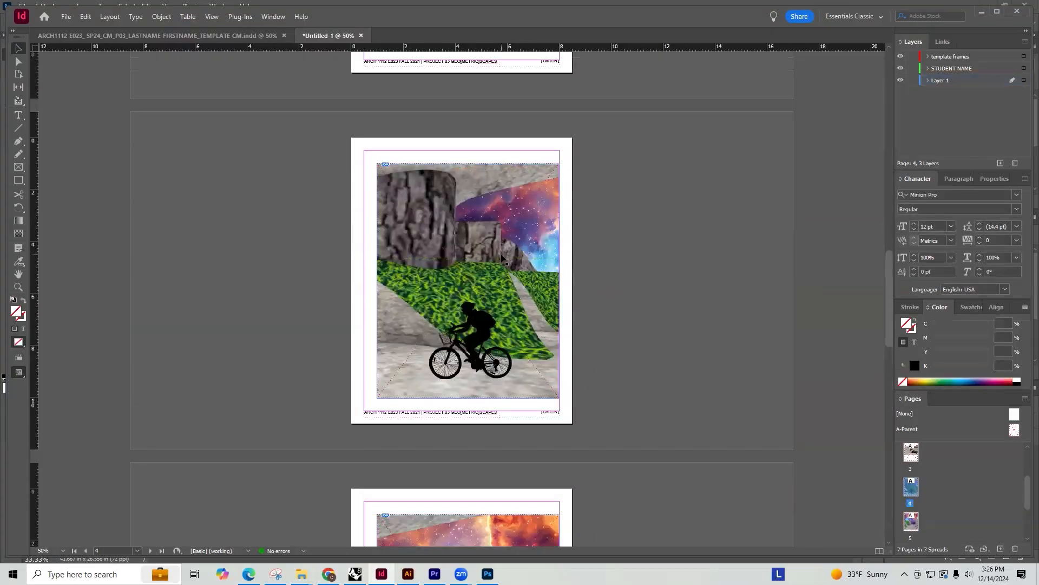
scroll(557, 262, "up", 3)
scroll(557, 266, "down", 5)
scroll(561, 264, "up", 1)
scroll(562, 260, "up", 8)
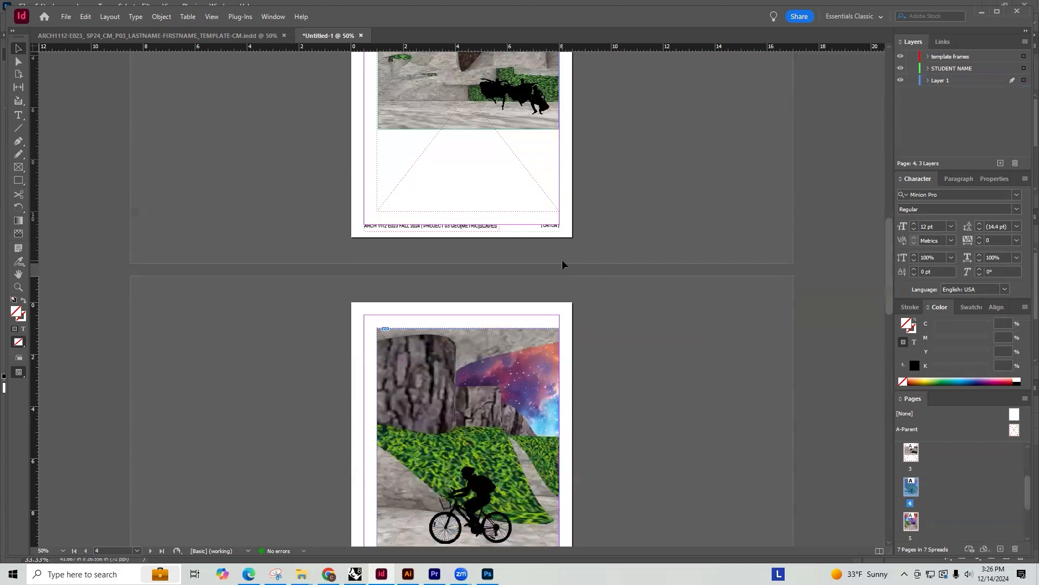
left_click(521, 294)
left_click_drag(531, 294, 528, 261)
key("ctrl+=")
scroll(425, 235, "up", 3, "alt")
mouse_move(450, 193)
left_mouse_down()
mouse_move(460, 197)
mouse_move(453, 187)
left_mouse_up()
Scale the page 3 dancers rendering proportionally until it fills the template frame's full height
key("ctrl+minus")
key("ctrl+minus")
left_click_drag(661, 340, 644, 518)
key("ctrl+z")
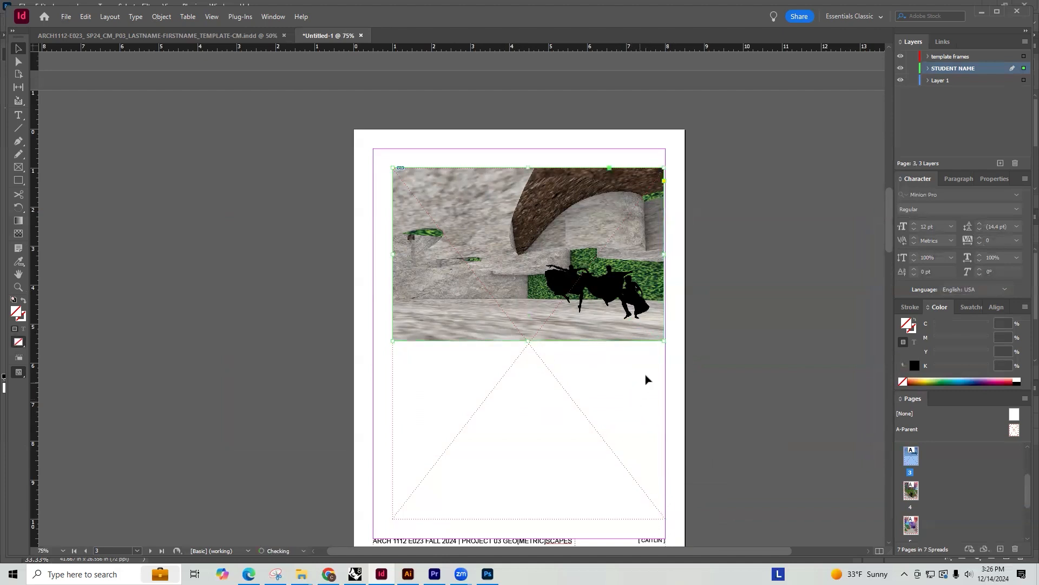
left_click_drag(664, 341, 580, 520)
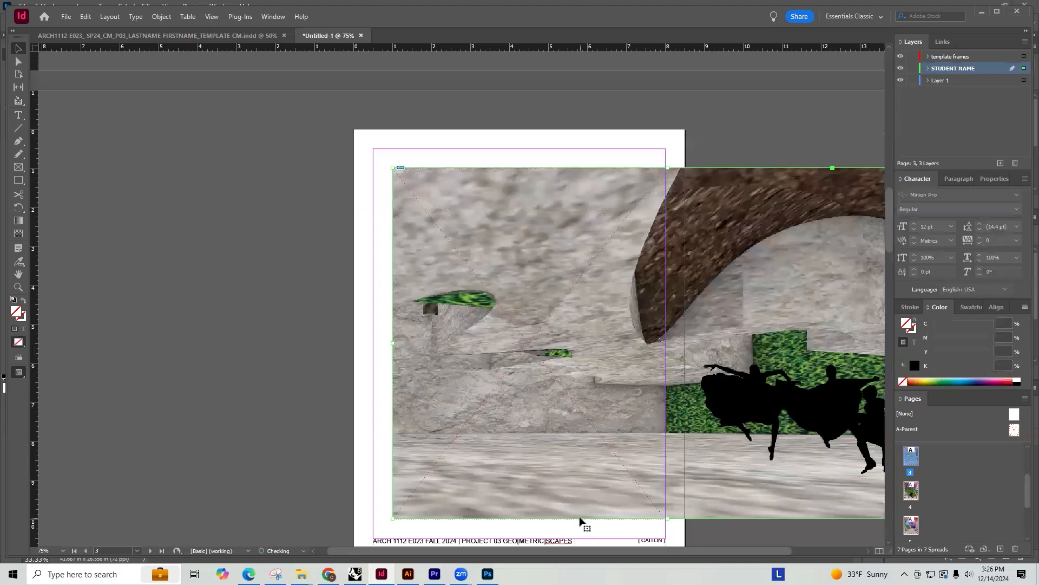
scroll(411, 277, "down", 2, "alt")
scroll(458, 284, "up", 2, "alt")
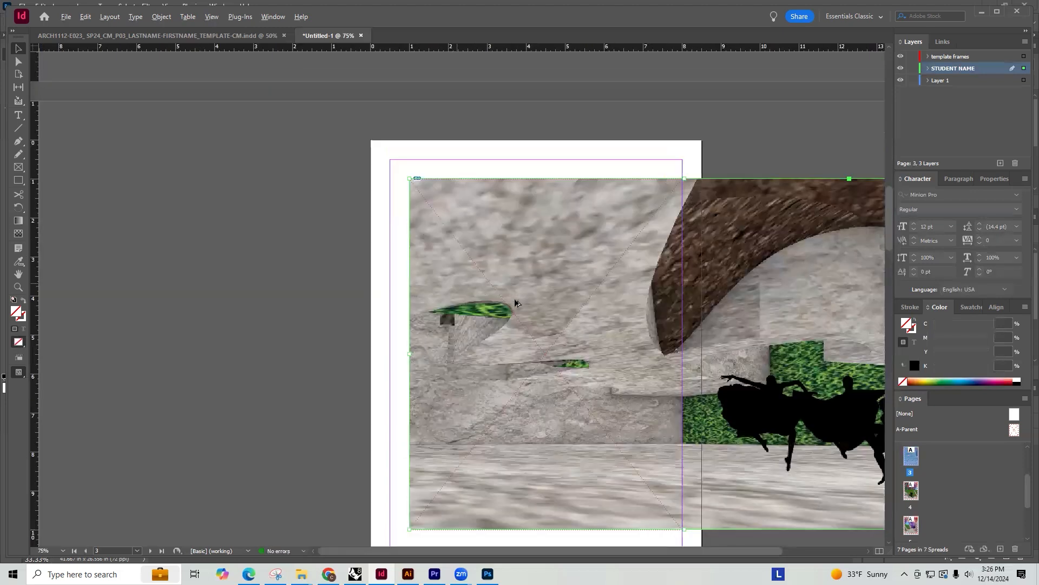
scroll(545, 317, "down", 2, "alt")
scroll(593, 321, "up", 2, "alt")
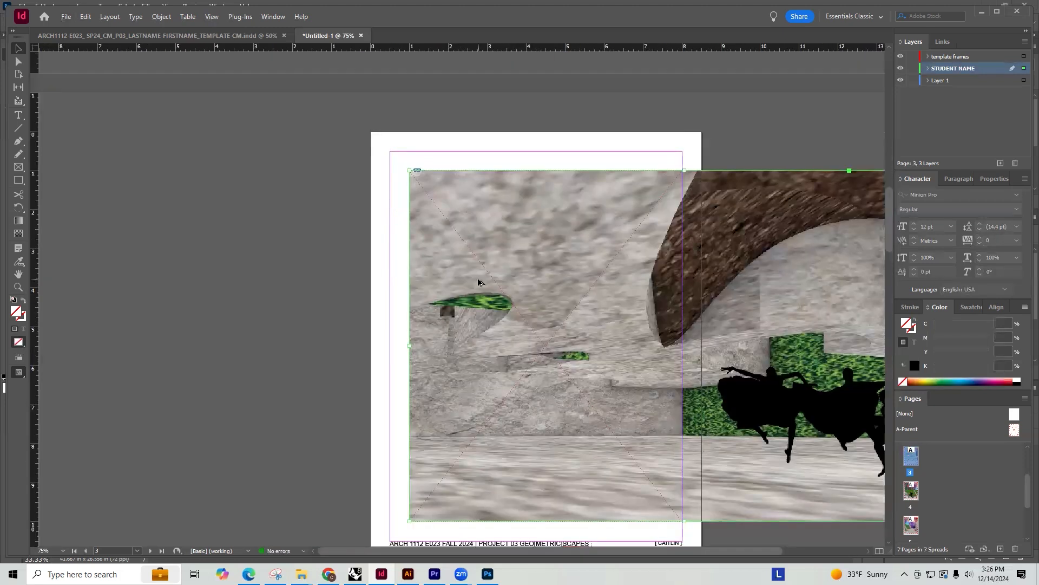
scroll(479, 282, "down", 1, "alt")
Crop the page 3 rendering's frame to the template frame's width and shift the image left inside it to show all the dancers
left_click_drag(744, 331, 449, 325)
double_click(519, 324)
left_click_drag(515, 349, 485, 346)
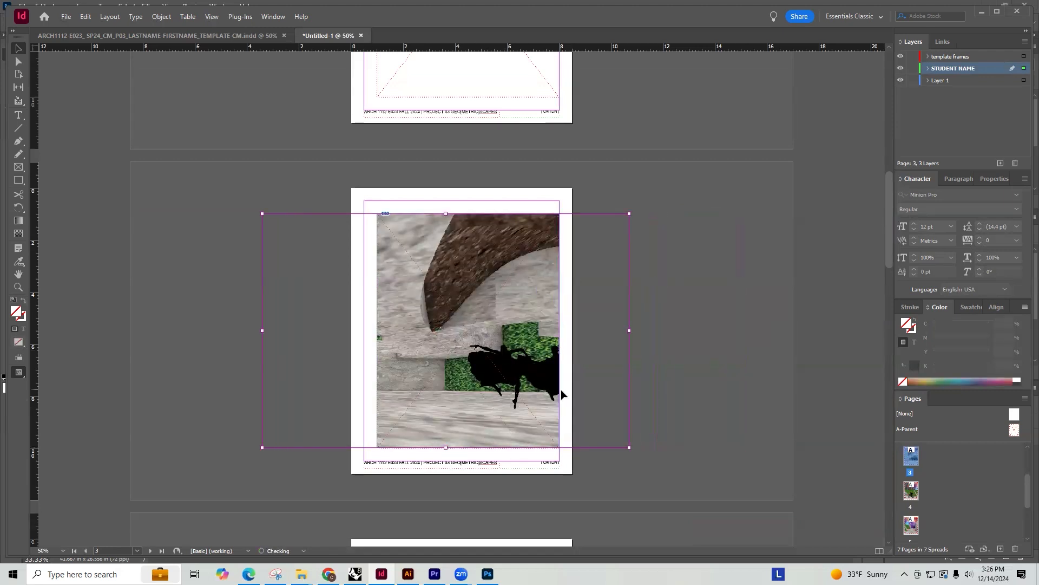
left_click_drag(539, 389, 570, 387)
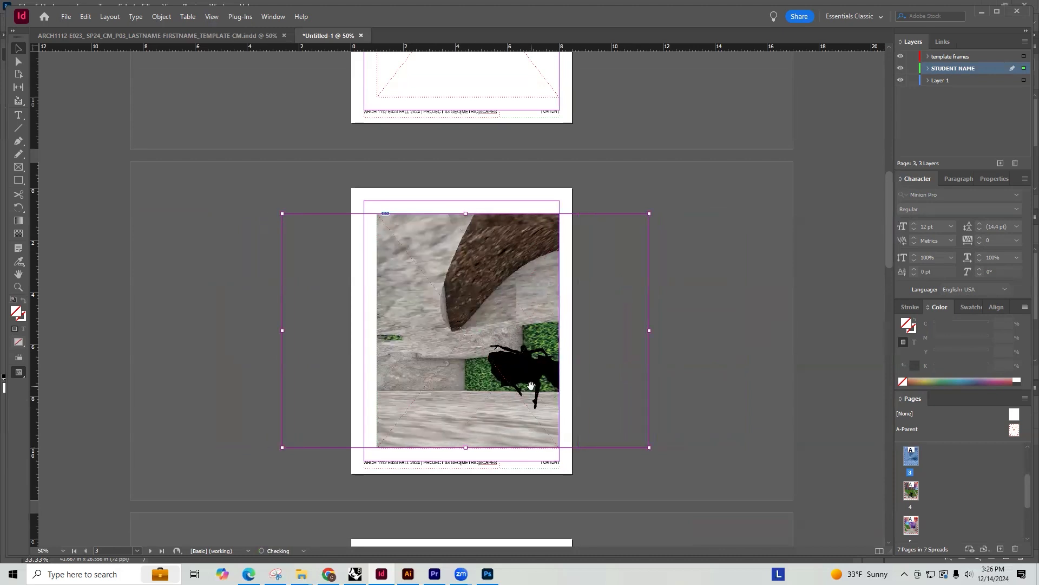
mouse_move(498, 374)
left_mouse_down()
mouse_move(512, 374)
mouse_move(438, 380)
mouse_move(527, 385)
mouse_move(499, 385)
left_mouse_up()
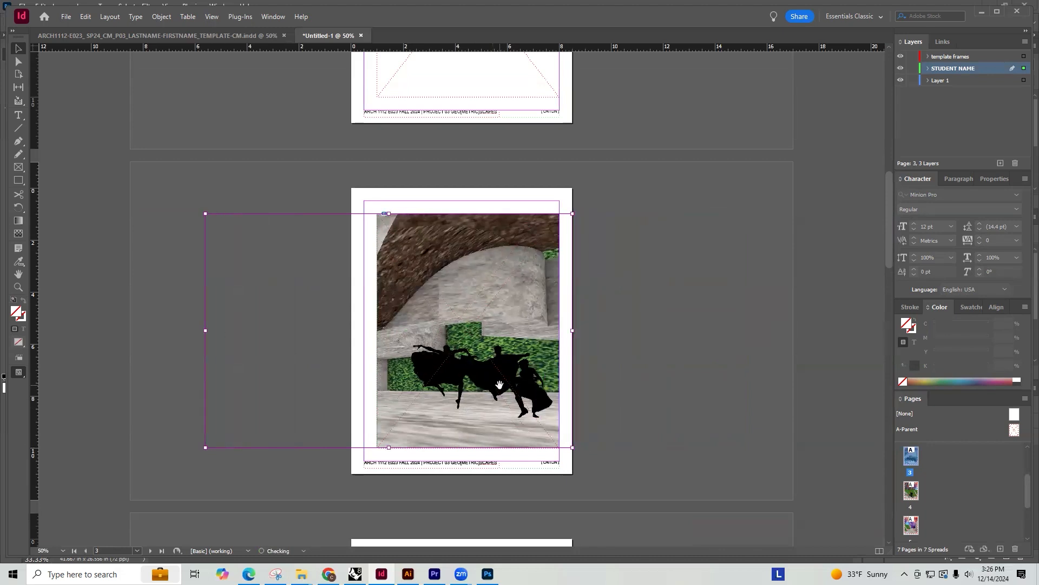
left_click(679, 377)
Move the pool rendering on page 2 up to the template frame's top-left corner
scroll(642, 355, "up", 5)
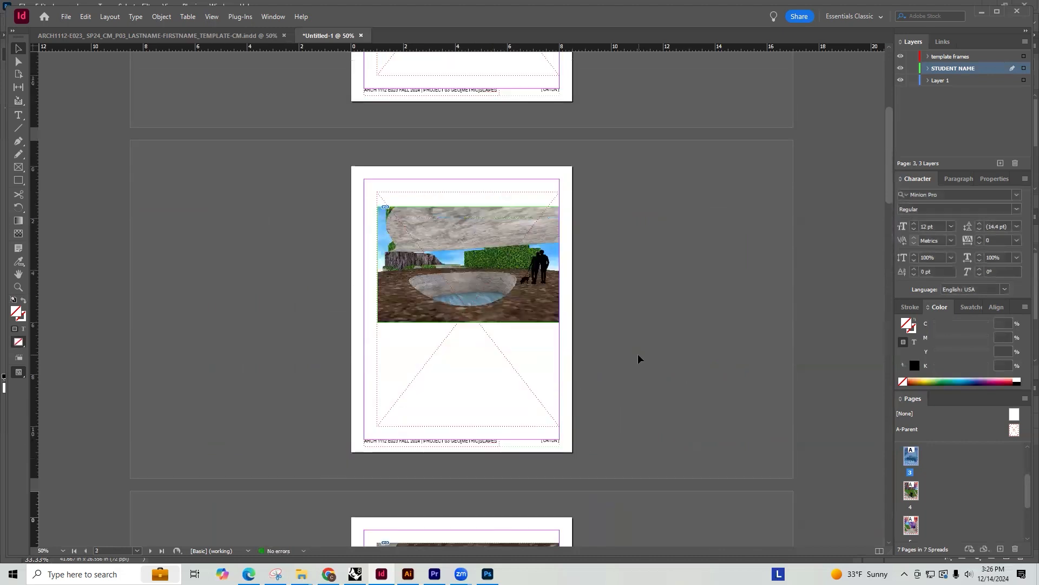
left_click(525, 285)
left_click_drag(524, 285, 523, 275)
scroll(392, 199, "up", 1, "alt")
scroll(392, 201, "up", 5, "alt")
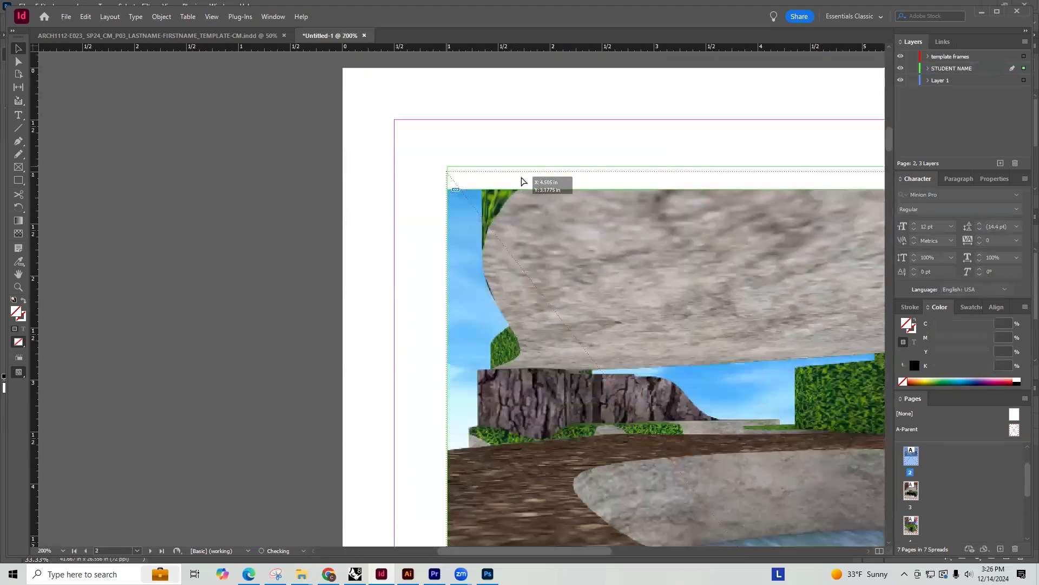
scroll(484, 178, "up", 6, "alt")
mouse_move(455, 203)
left_mouse_down()
mouse_move(476, 200)
mouse_move(456, 200)
left_mouse_up()
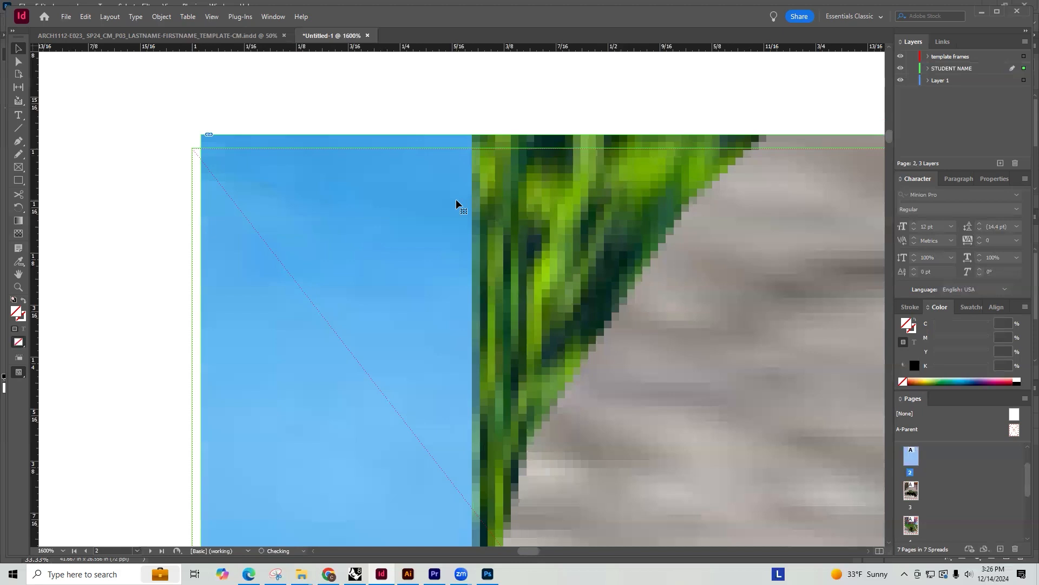
scroll(293, 139, "down", 7, "alt")
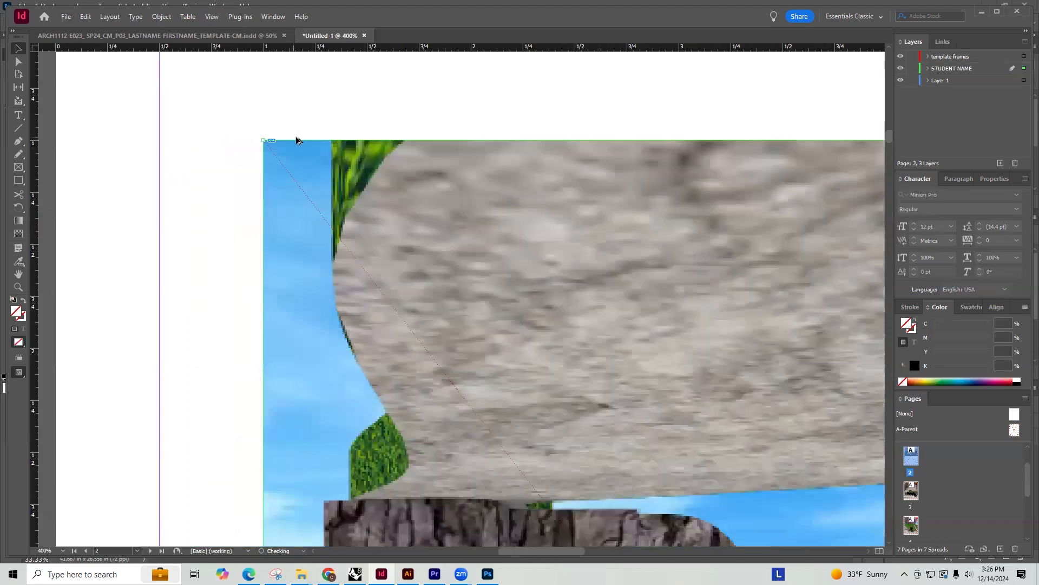
Scale the page 2 pool rendering proportionally to the template frame's full height and move it left until the right edges align
scroll(580, 265, "down", 5, "alt")
left_click_drag(559, 343, 480, 461, "shift")
key("ctrl+z")
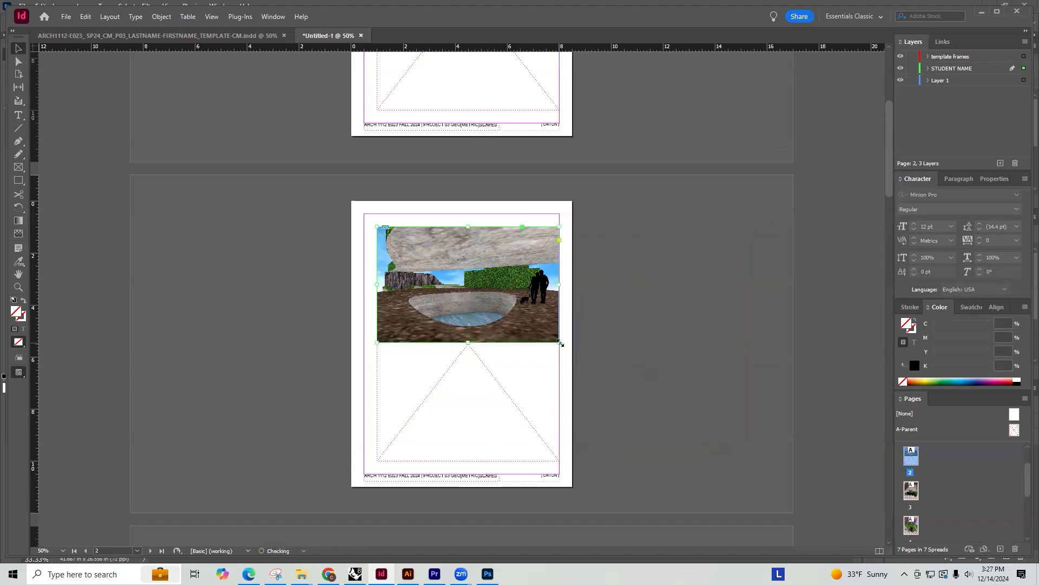
left_click_drag(559, 342, 530, 463, "shift")
left_click_drag(634, 395, 442, 381)
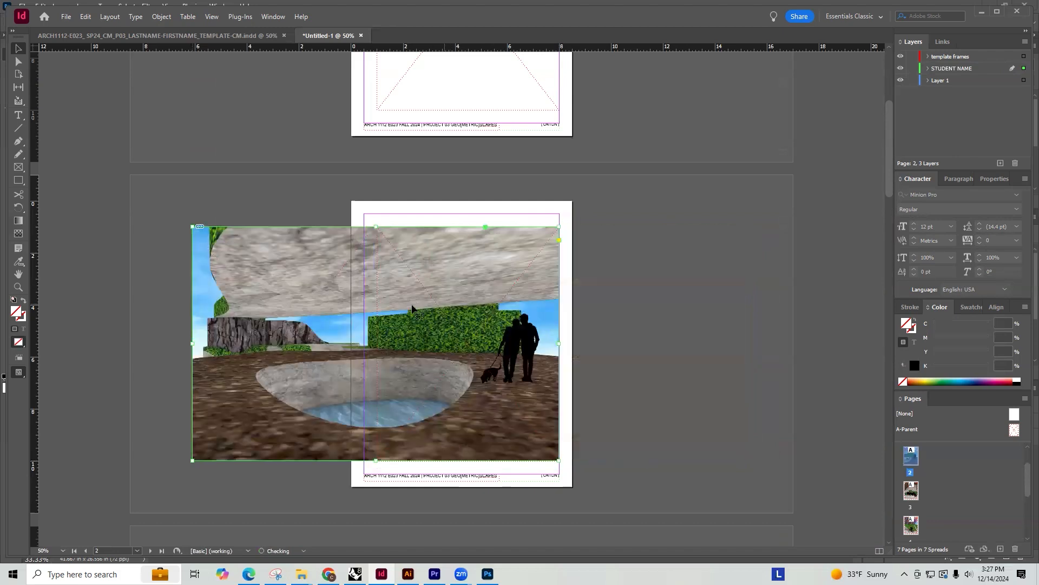
Crop the page 2 pool rendering's frame to the template frame's width and shift the image slightly right inside it
left_click_drag(191, 343, 376, 343)
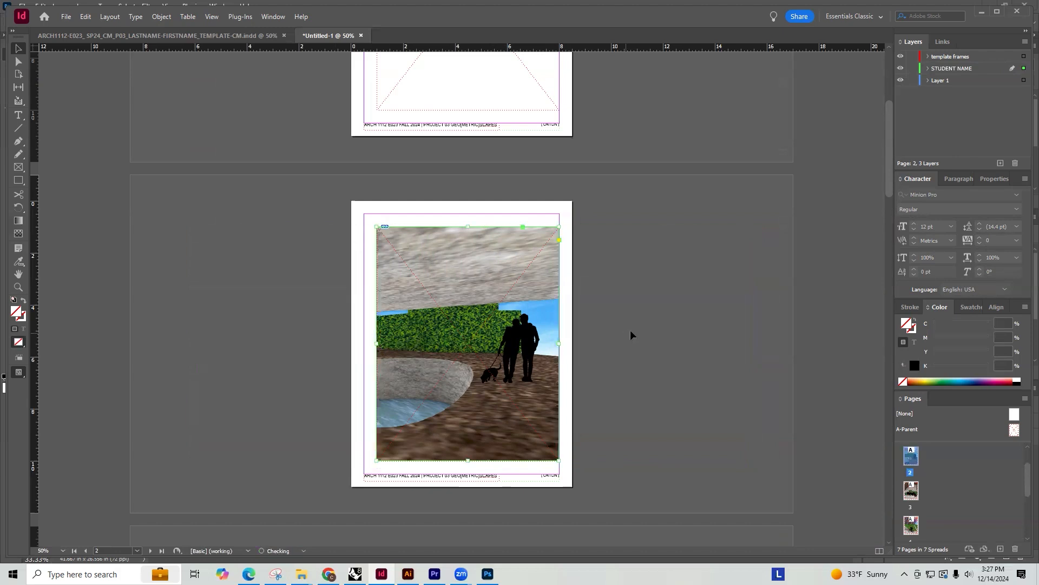
left_click(534, 368)
left_click_drag(520, 359, 535, 360)
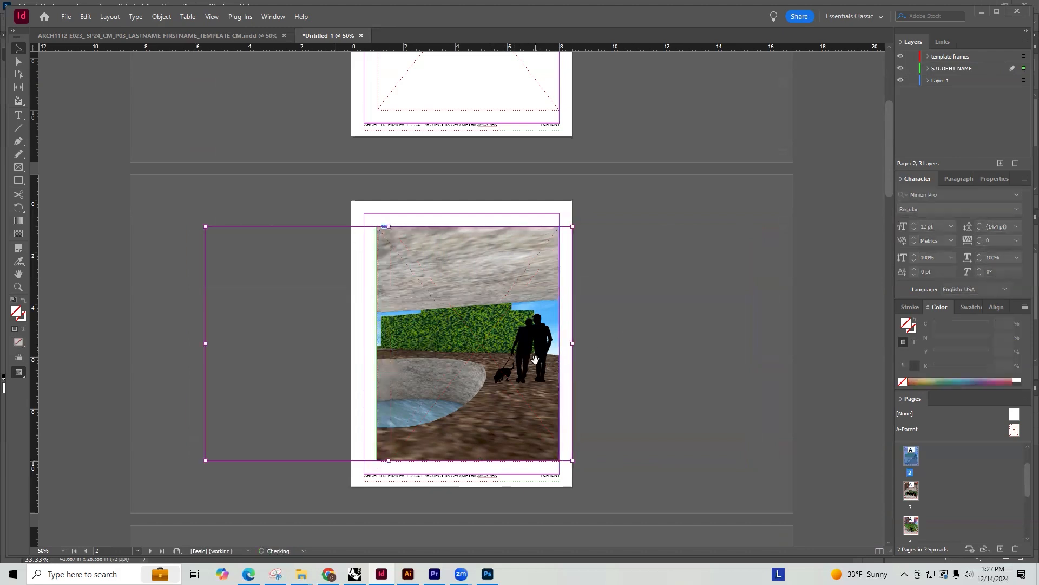
left_click(608, 343)
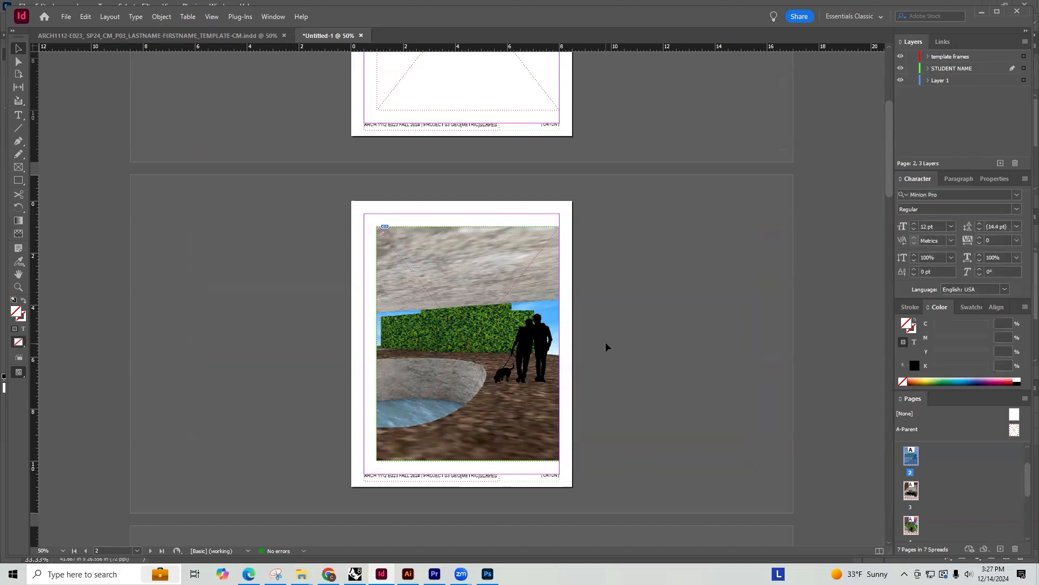
Move the page 1 skateboarder rendering up to align with the template frame's top edge
scroll(605, 343, "up", 5)
left_click(526, 205)
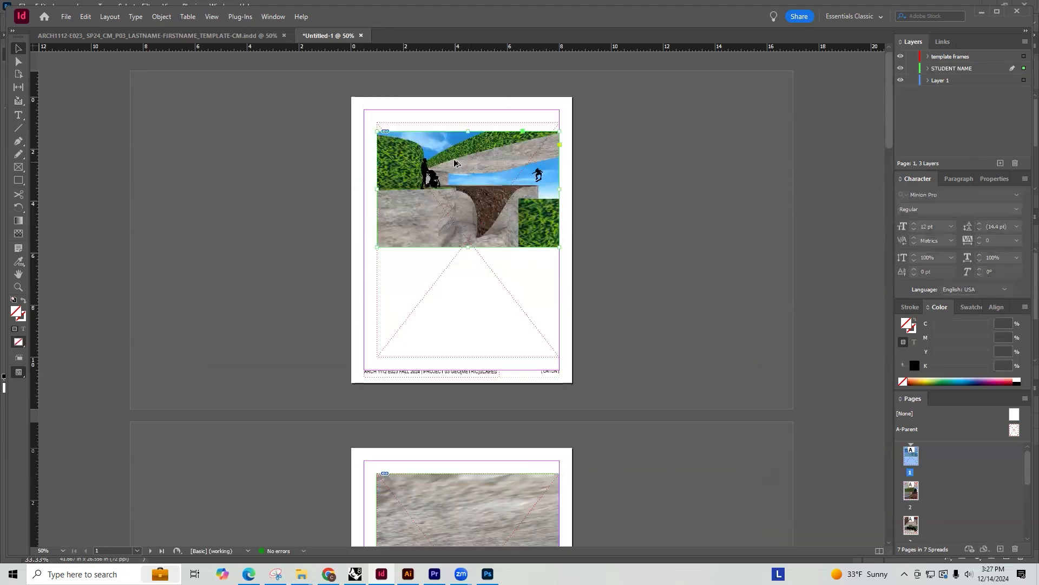
key("ctrl+=")
key("ctrl+=")
key("ctrl+=")
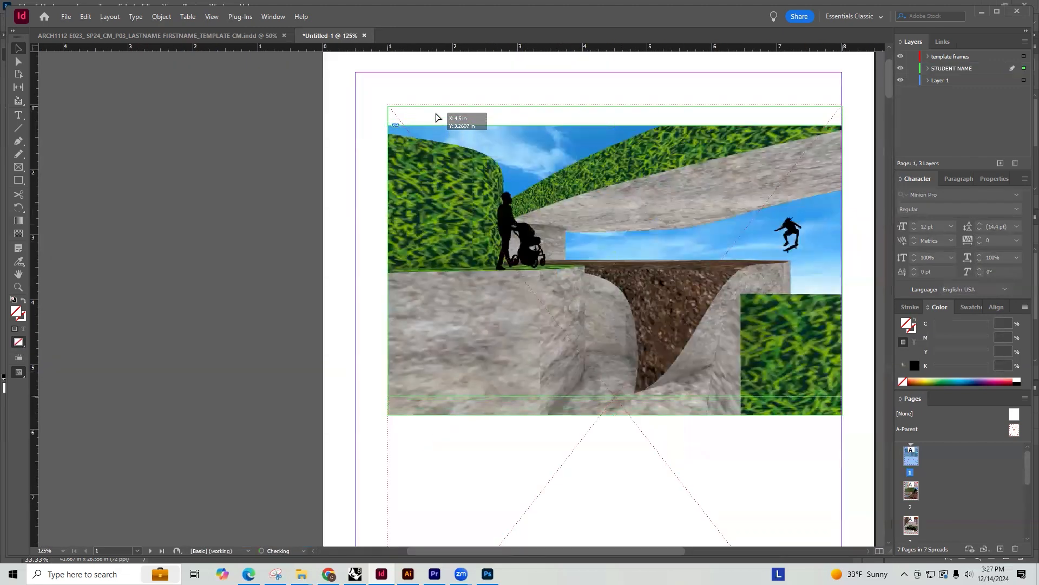
key("ctrl+minus")
key("ctrl+minus")
key("ctrl+minus")
key("ctrl+minus")
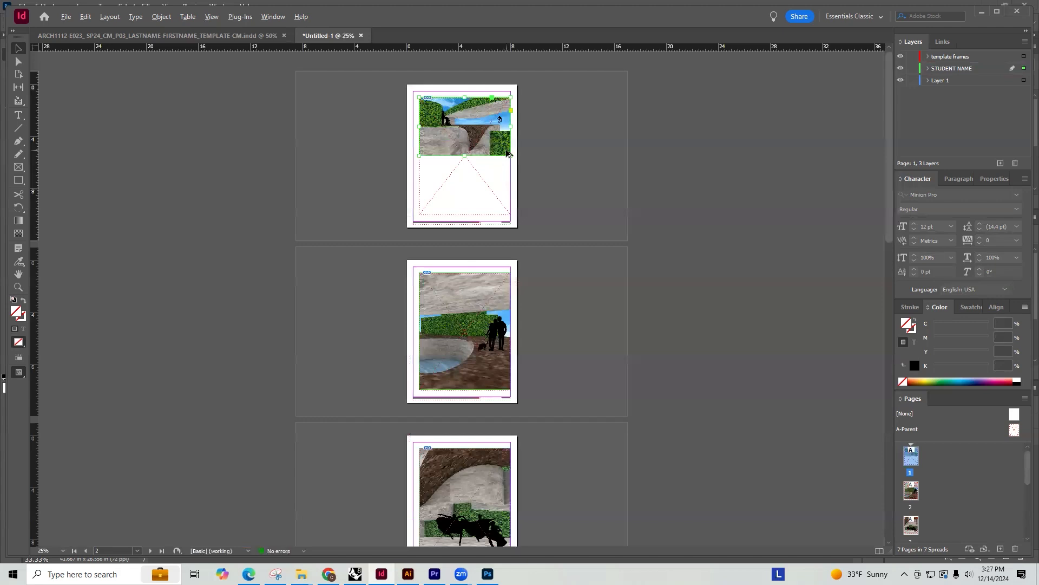
Scale the page 1 rendering proportionally to the template frame's full height and crop its frame to the template's width
left_click_drag(512, 157, 478, 215)
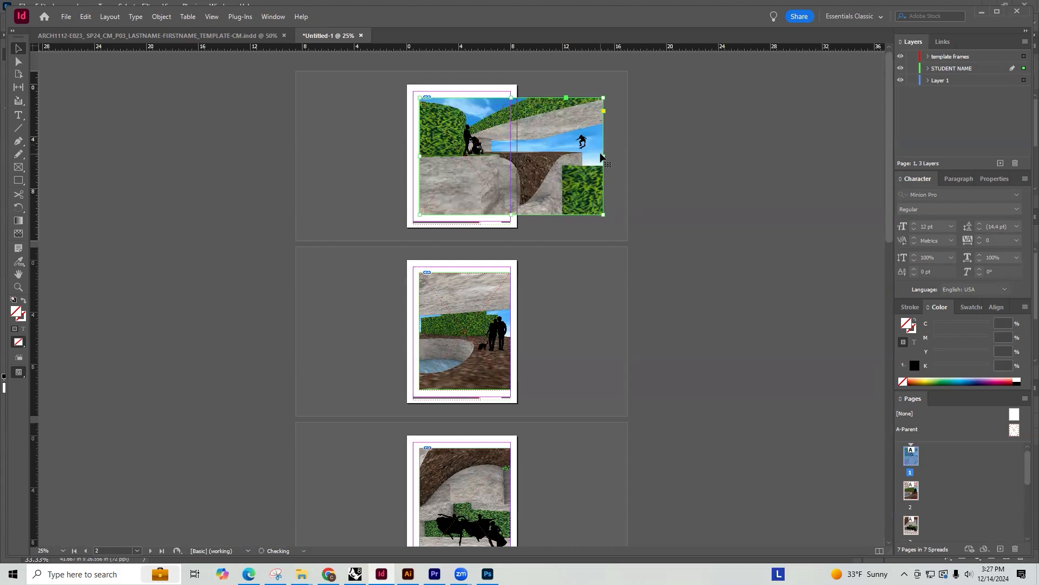
left_click_drag(604, 156, 515, 156)
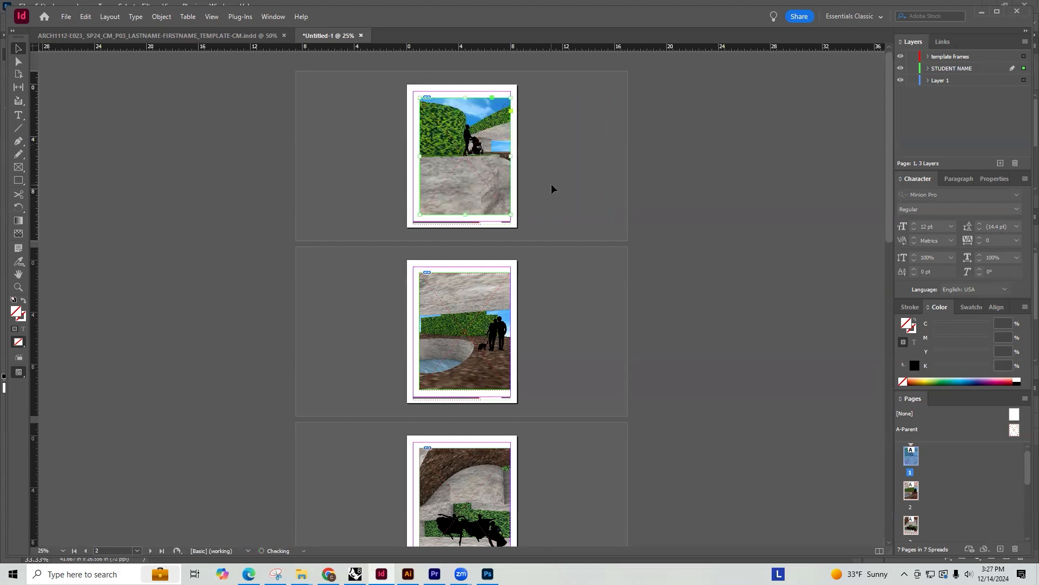
Shift the page 1 image left inside its cropped frame to bring the skateboarder into view
key("ctrl+equal")
key("ctrl+equal")
scroll(511, 203, "up", 5)
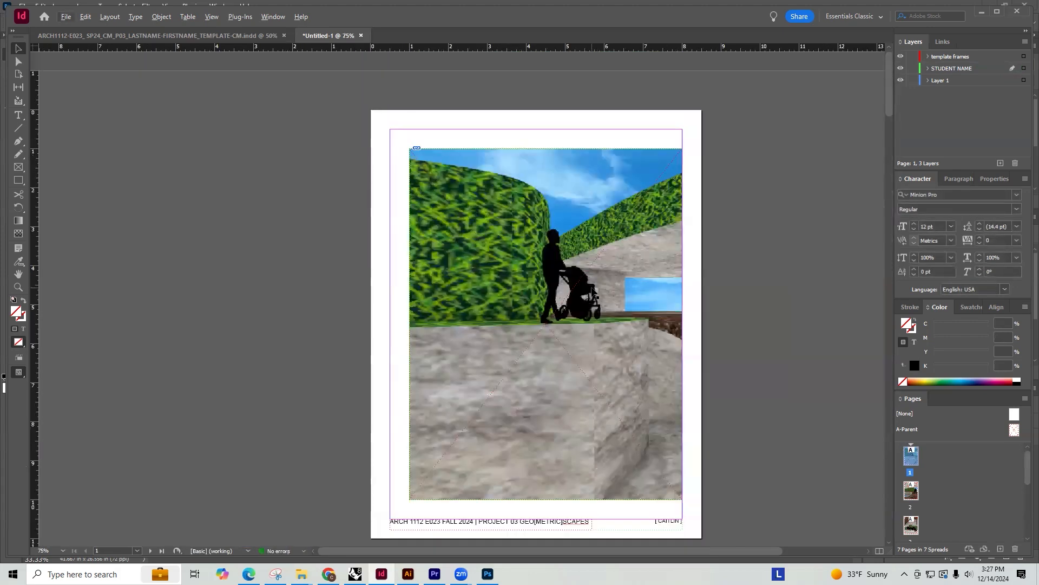
left_click(605, 279)
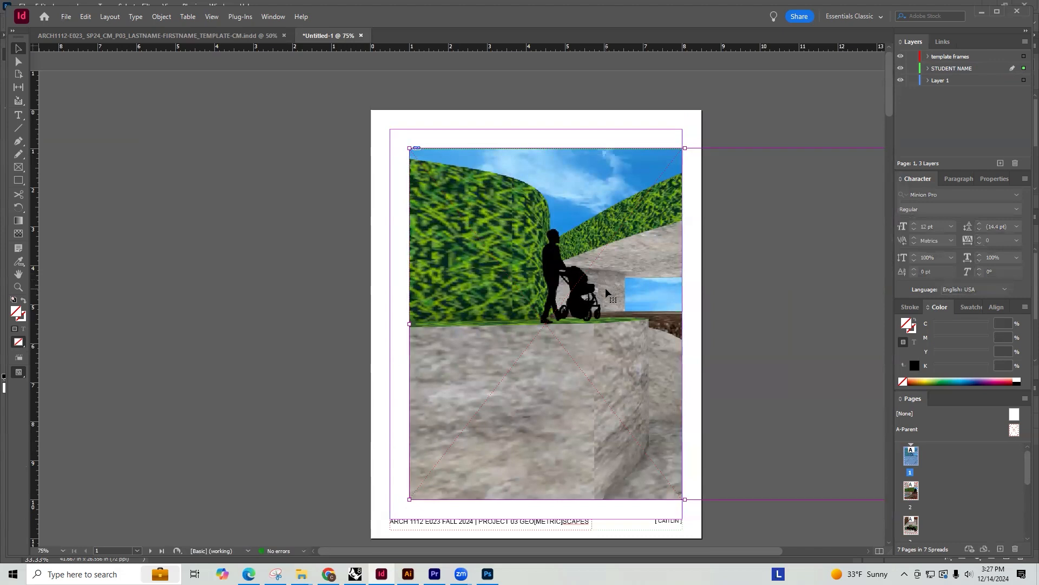
scroll(537, 311, "down", 1, "alt")
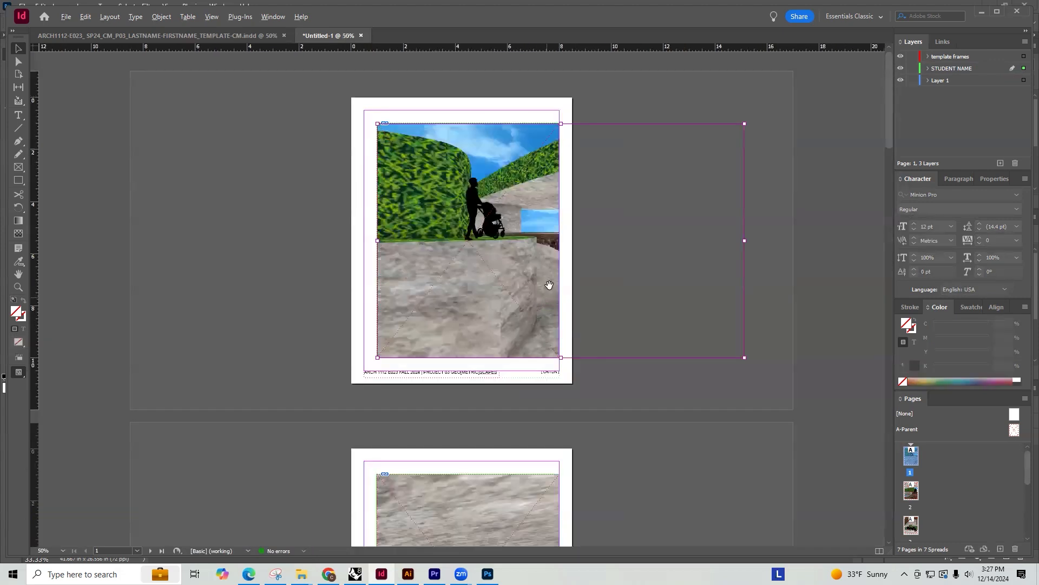
left_click_drag(515, 220, 509, 262)
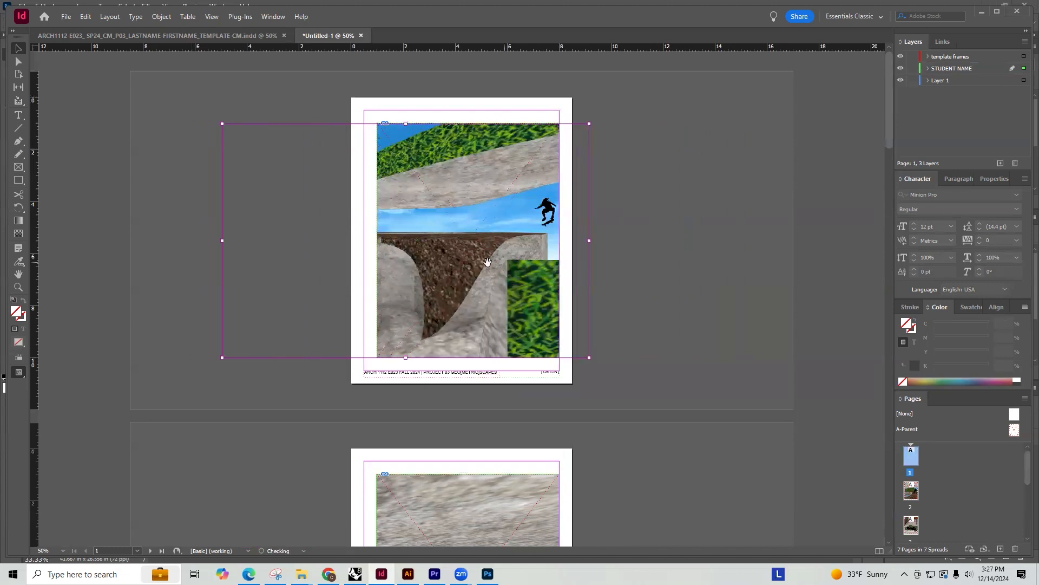
Narrow the page 1 image horizontally inside its frame and nudge it left until both the stroller figure and the skateboarder show
left_click_drag(221, 241, 276, 240)
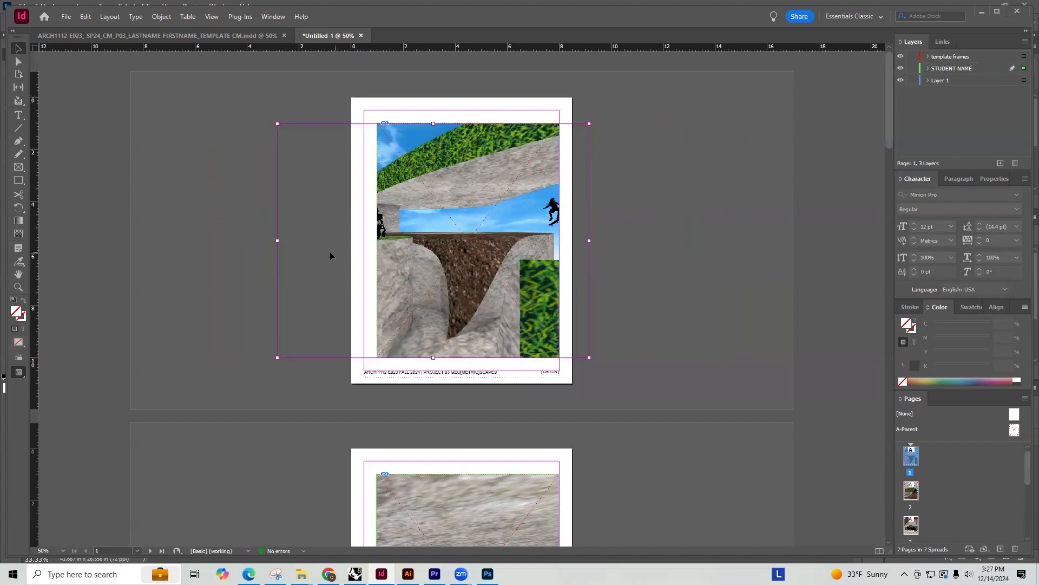
left_click_drag(276, 241, 327, 241)
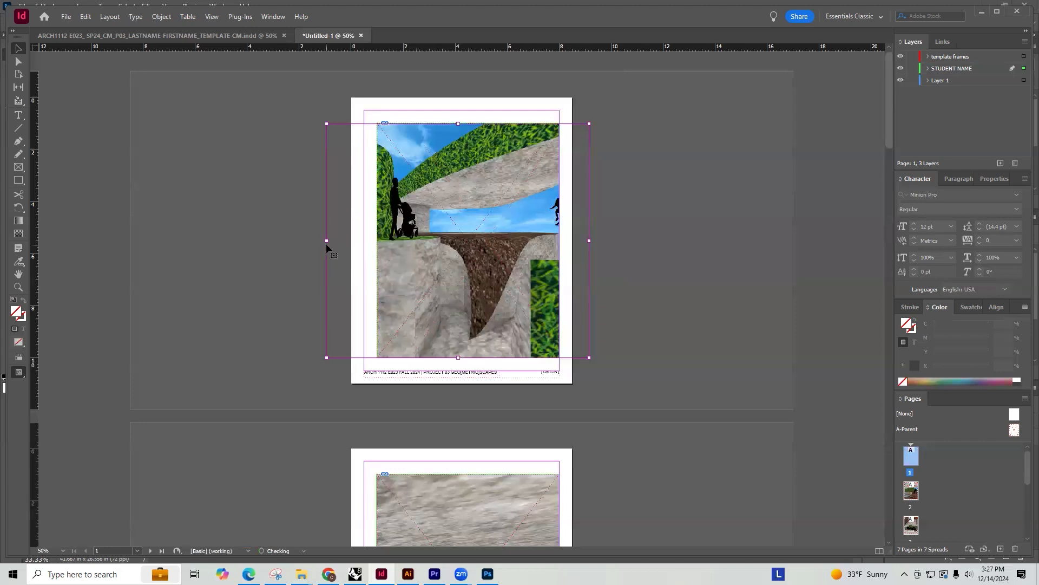
key("Left")
key("Left")
key("Left")
key("Left")
key("Left")
key("Left")
key("Left")
key("Left")
key("Left")
key("Left")
key("Left")
key("Left")
key("Left")
key("Left")
key("Left")
key("Left")
key("Left")
key("Left")
key("Left")
key("Left")
key("Left")
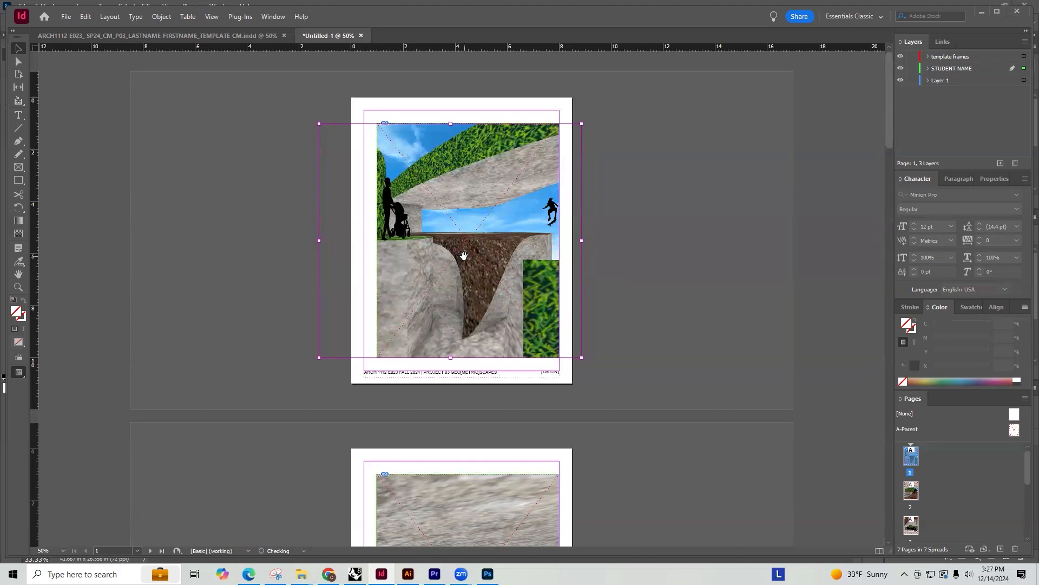
left_click(634, 271)
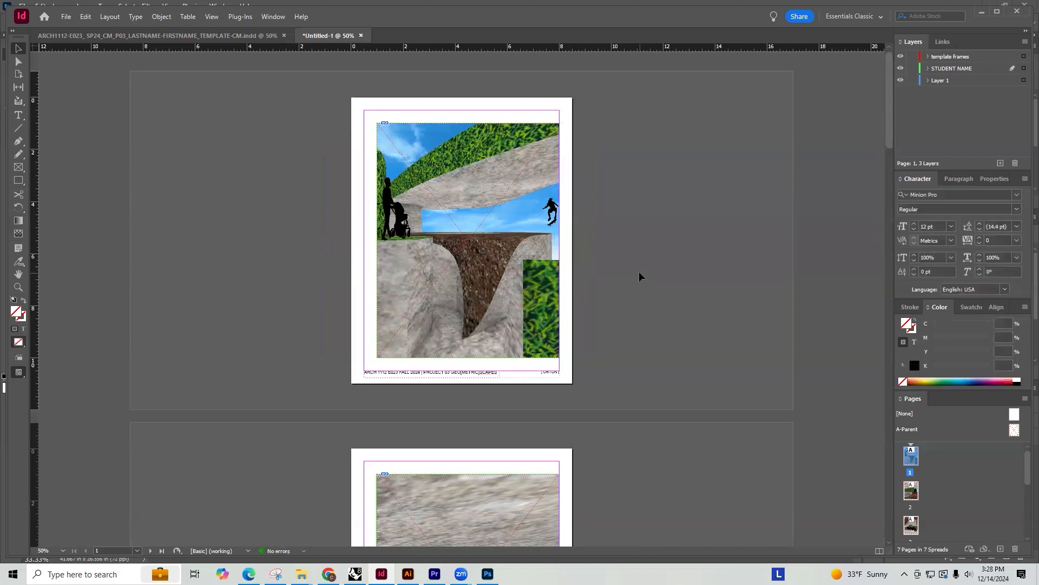
Switch to the Project 03 Miro board in the browser and examine the page layout diagram in the Final Deliverables frame
scroll(561, 303, "down", 2)
scroll(571, 287, "down", 20)
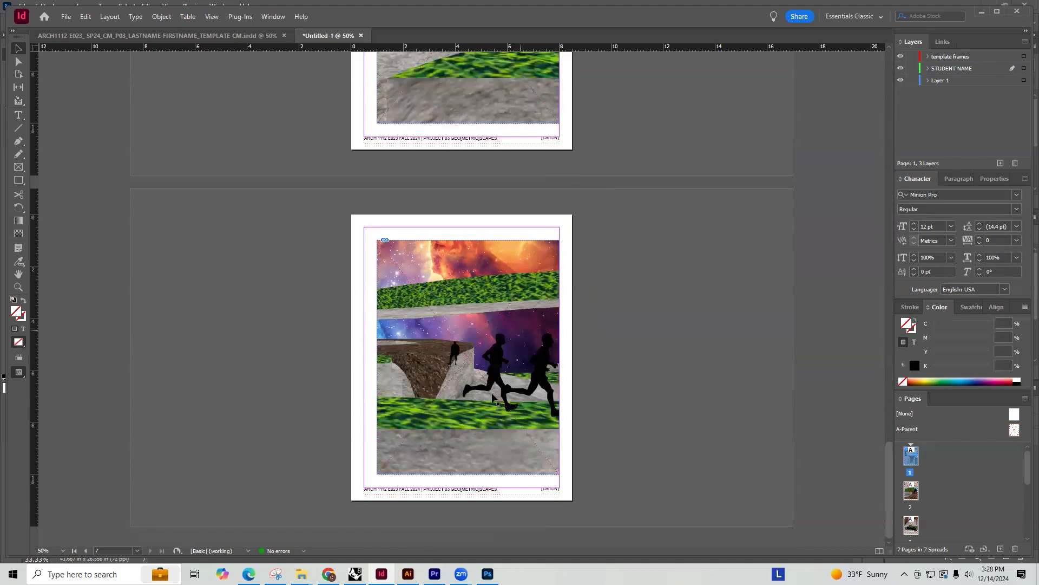
left_click(328, 574)
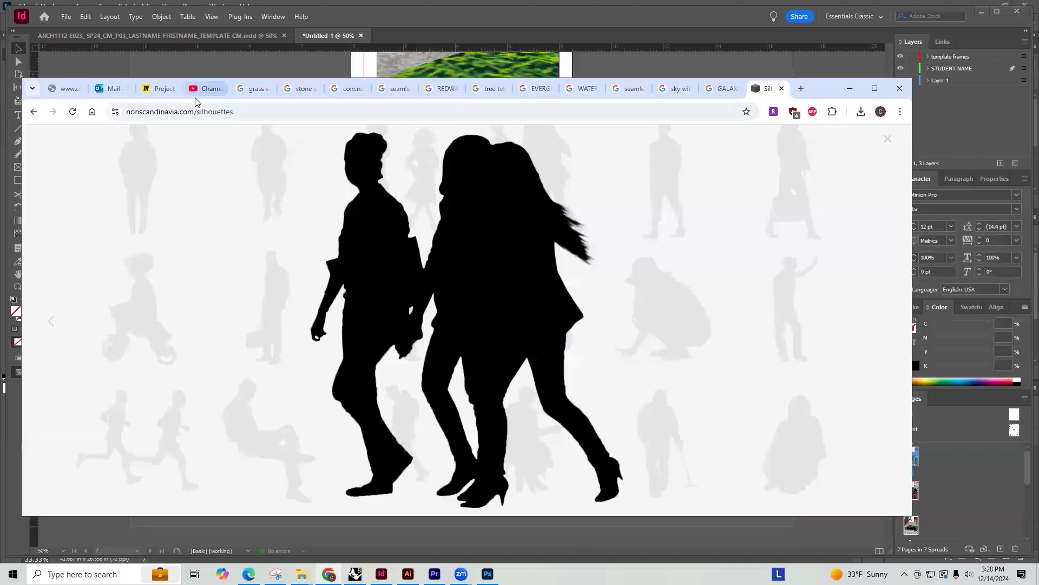
left_click(155, 88)
scroll(584, 387, "down", 10)
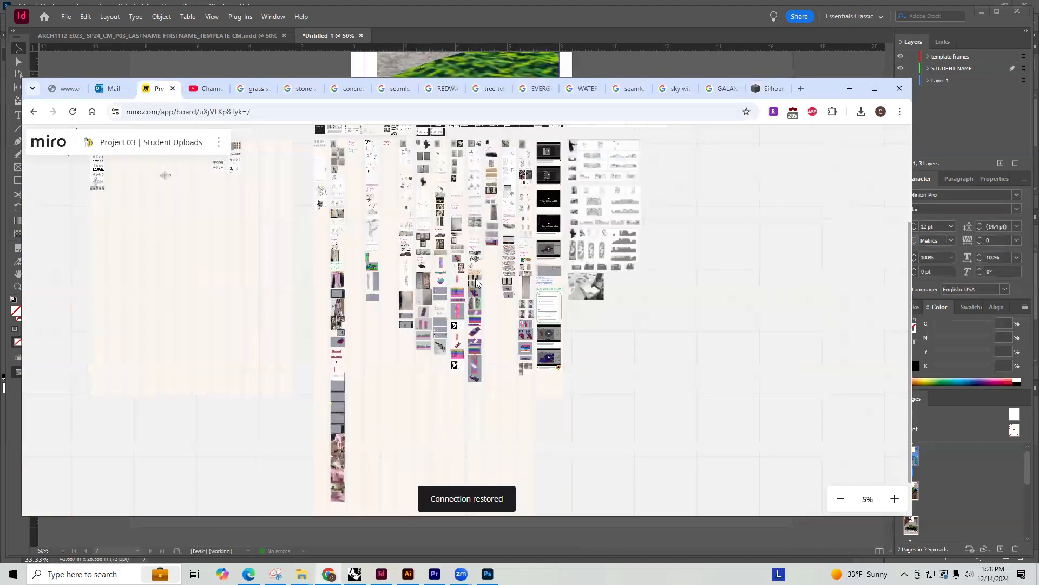
scroll(422, 212, "up", 10)
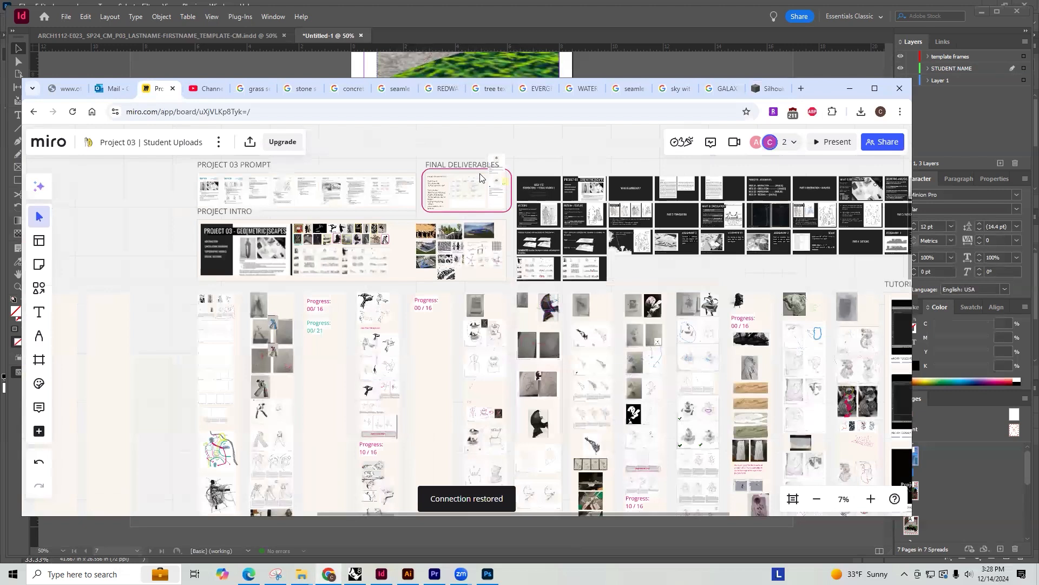
scroll(427, 218, "up", 5)
scroll(454, 362, "up", 5)
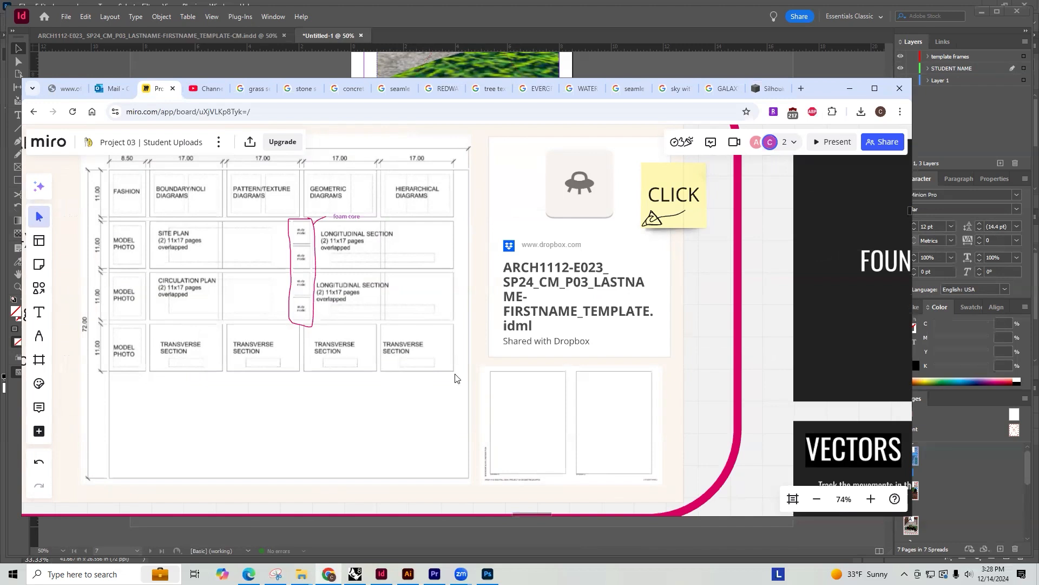
scroll(329, 356, "up", 2)
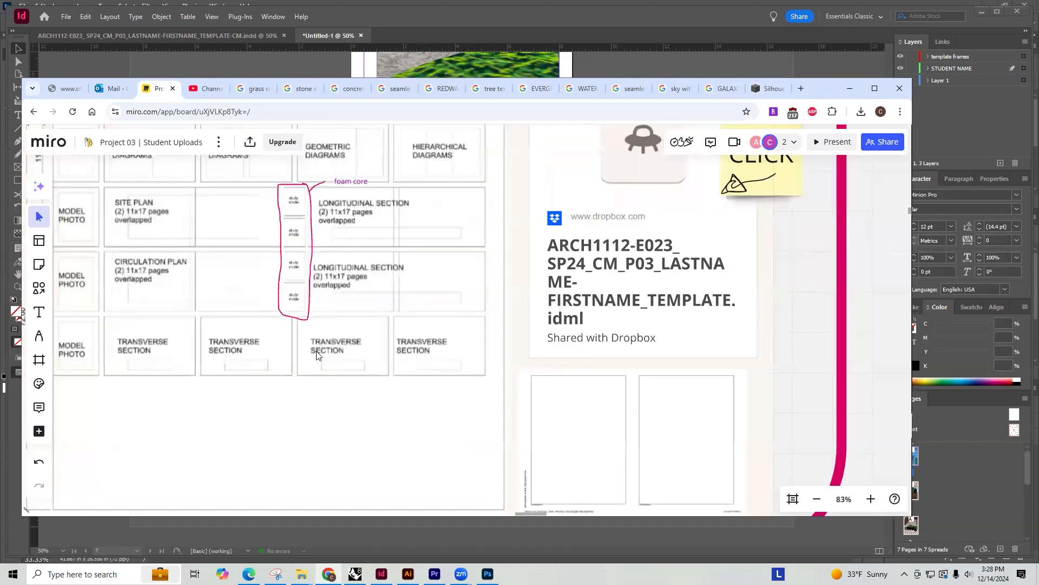
scroll(311, 406, "down", 3)
scroll(279, 223, "up", 6)
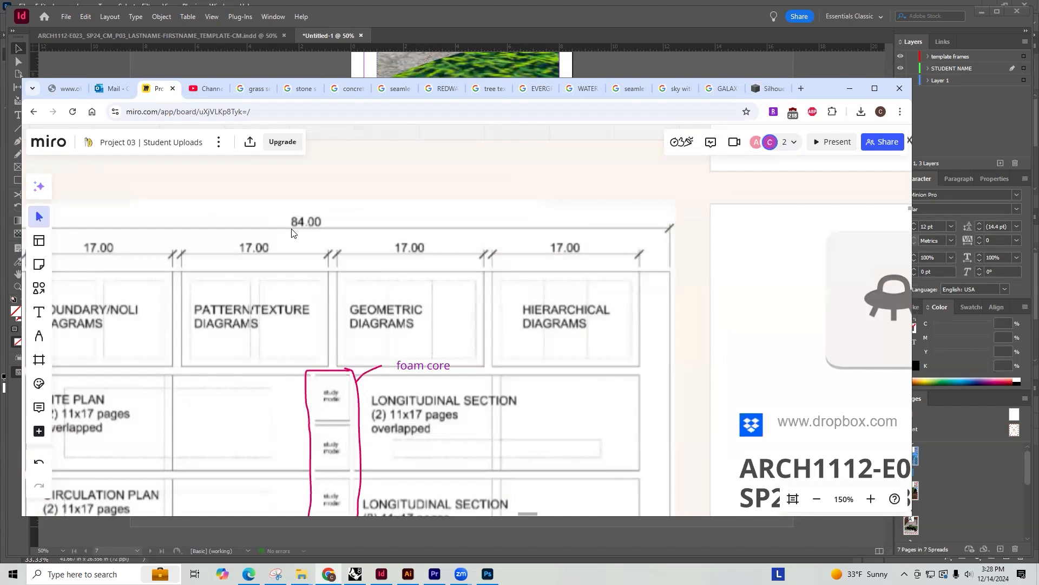
scroll(290, 233, "down", 6)
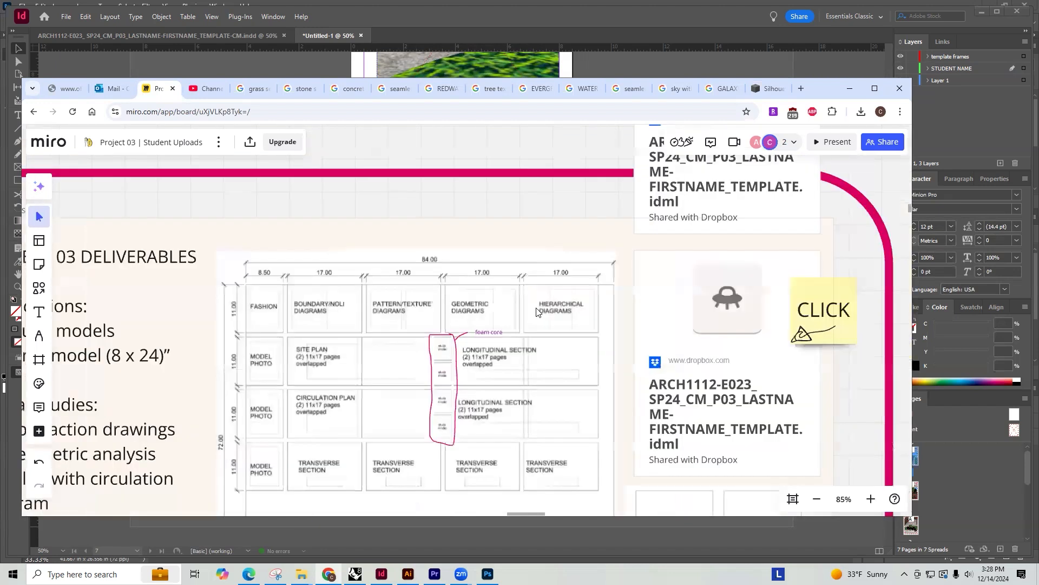